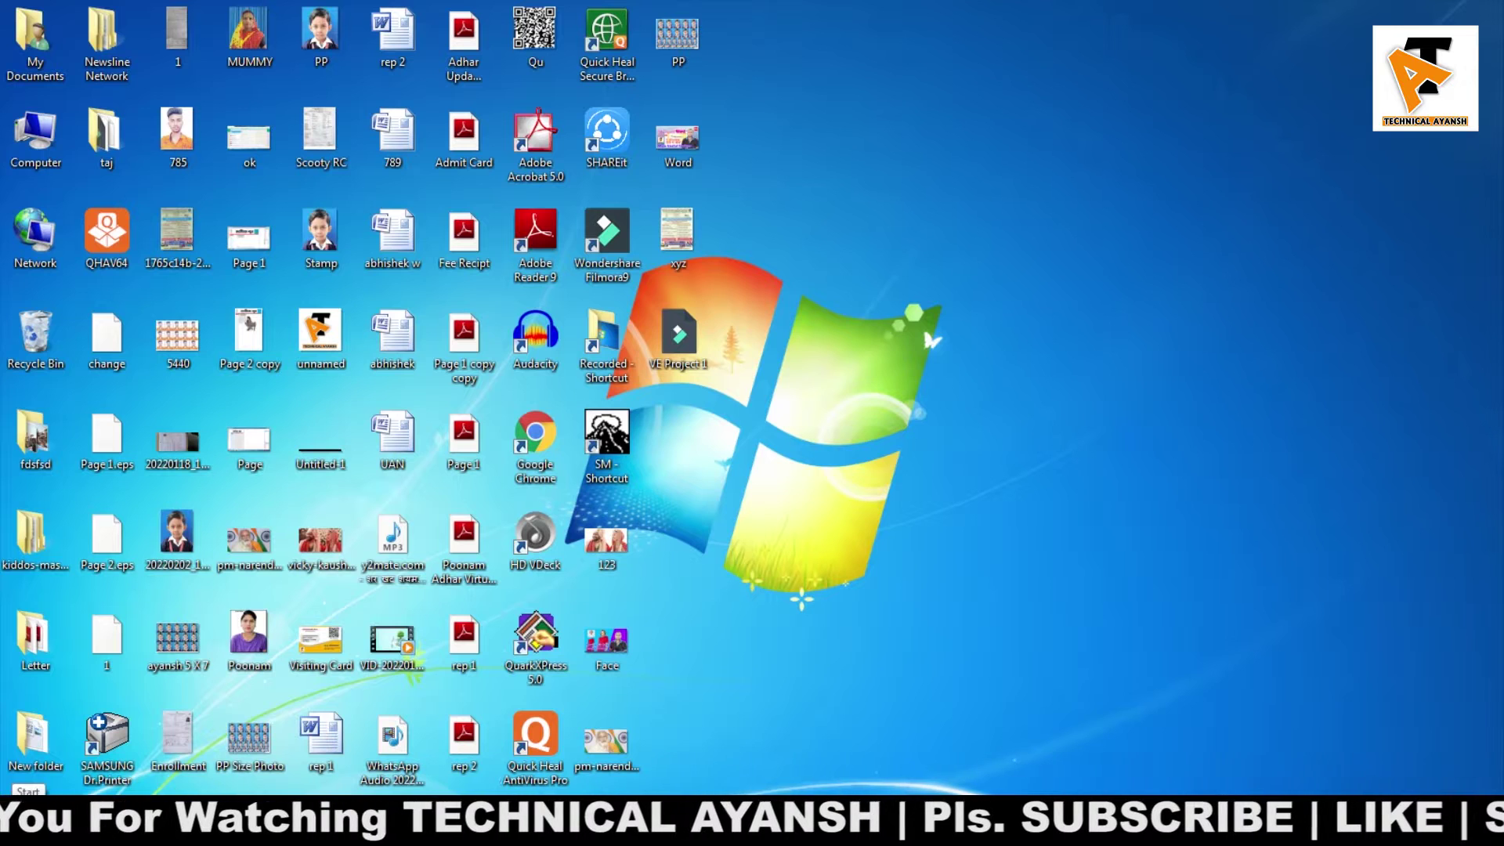
# Launch Adobe Photoshop CS3 from the Windows 7 Start menu's All Programs list
pyautogui.click(24, 826)
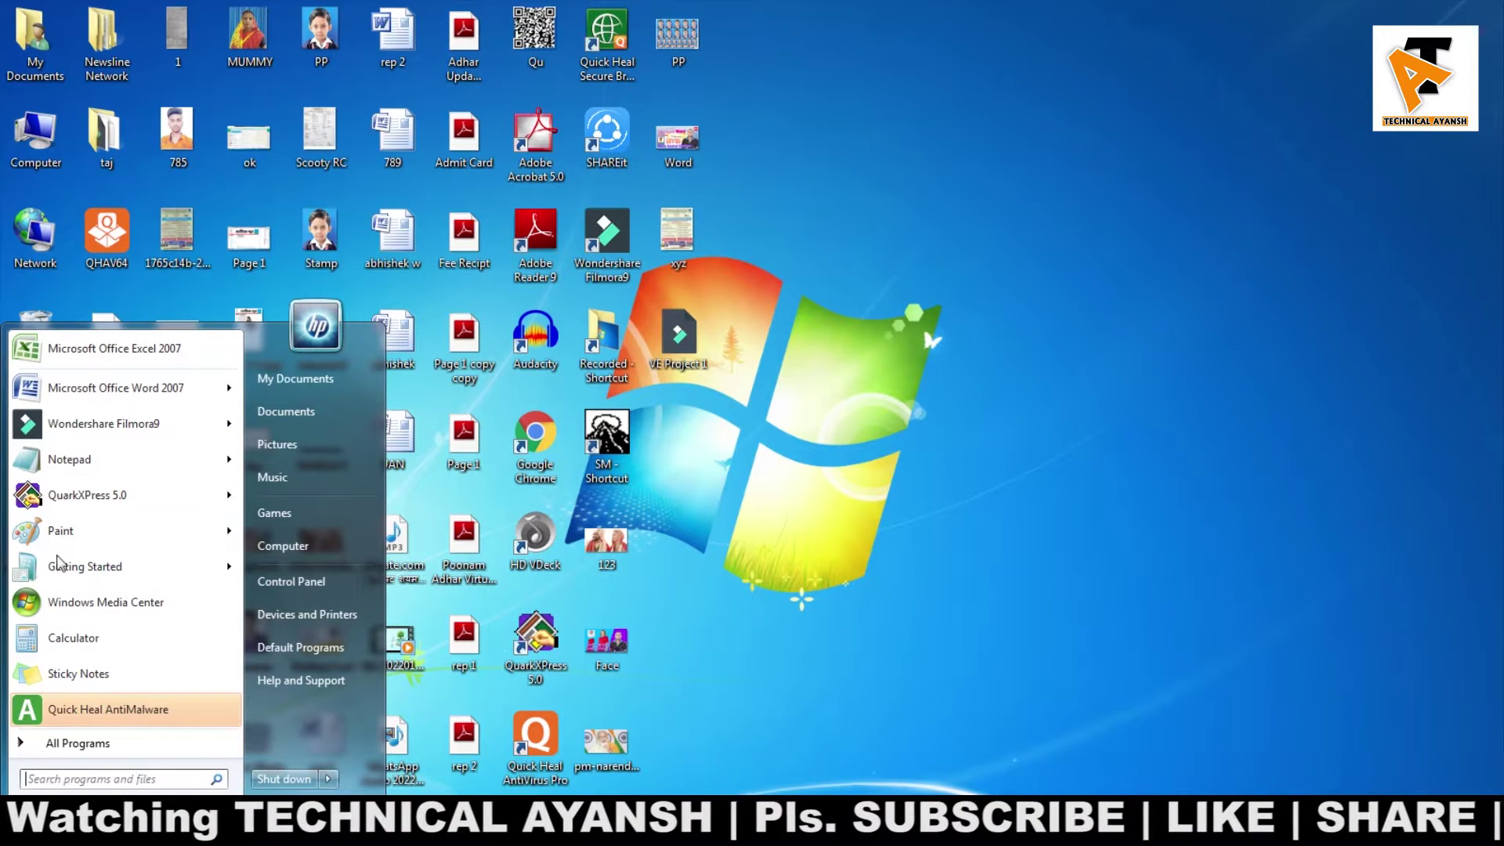
pyautogui.click(59, 744)
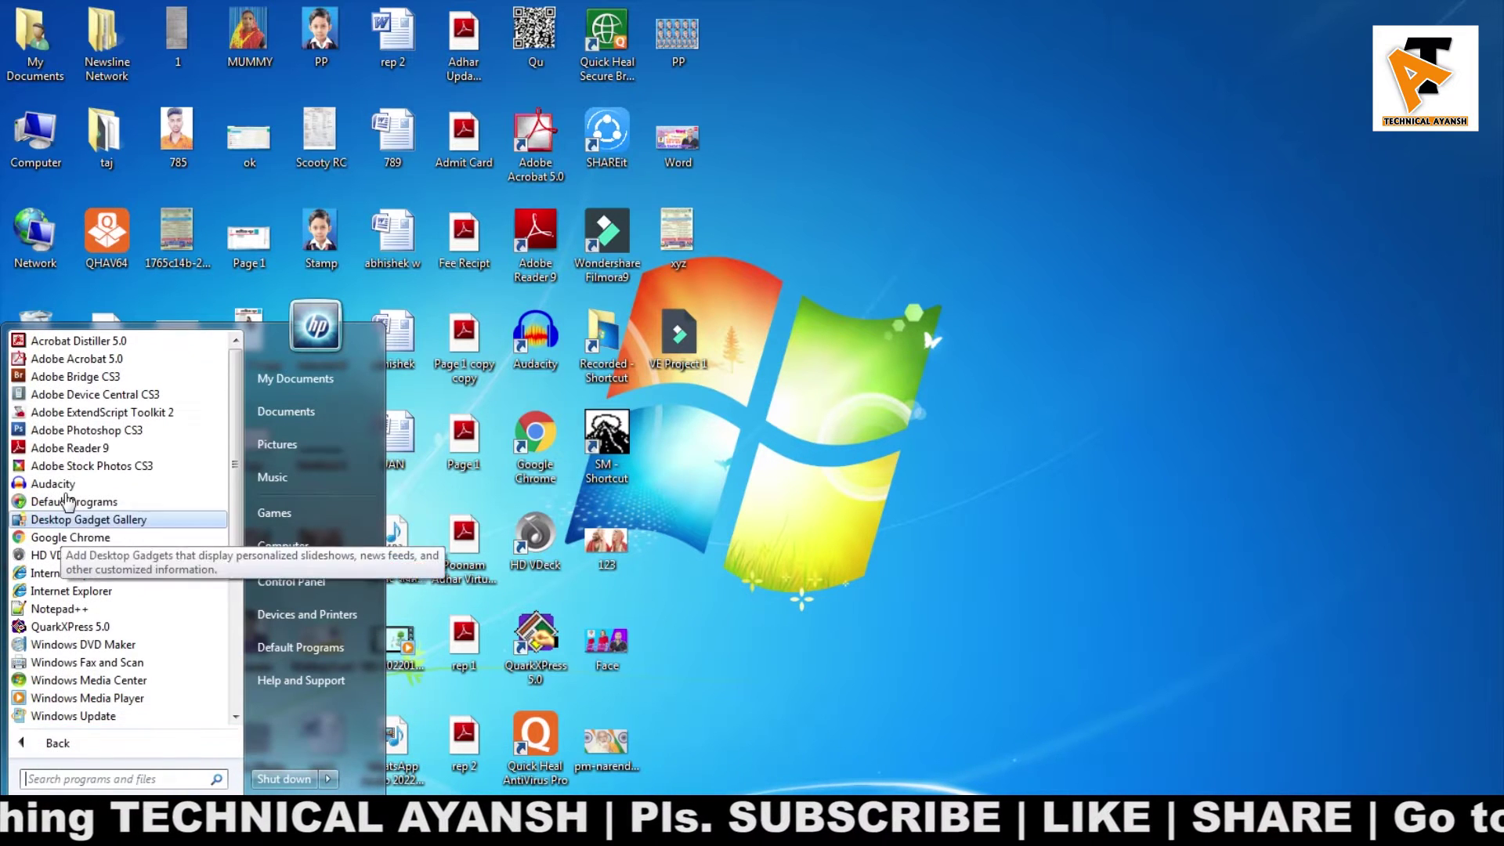
pyautogui.click(72, 444)
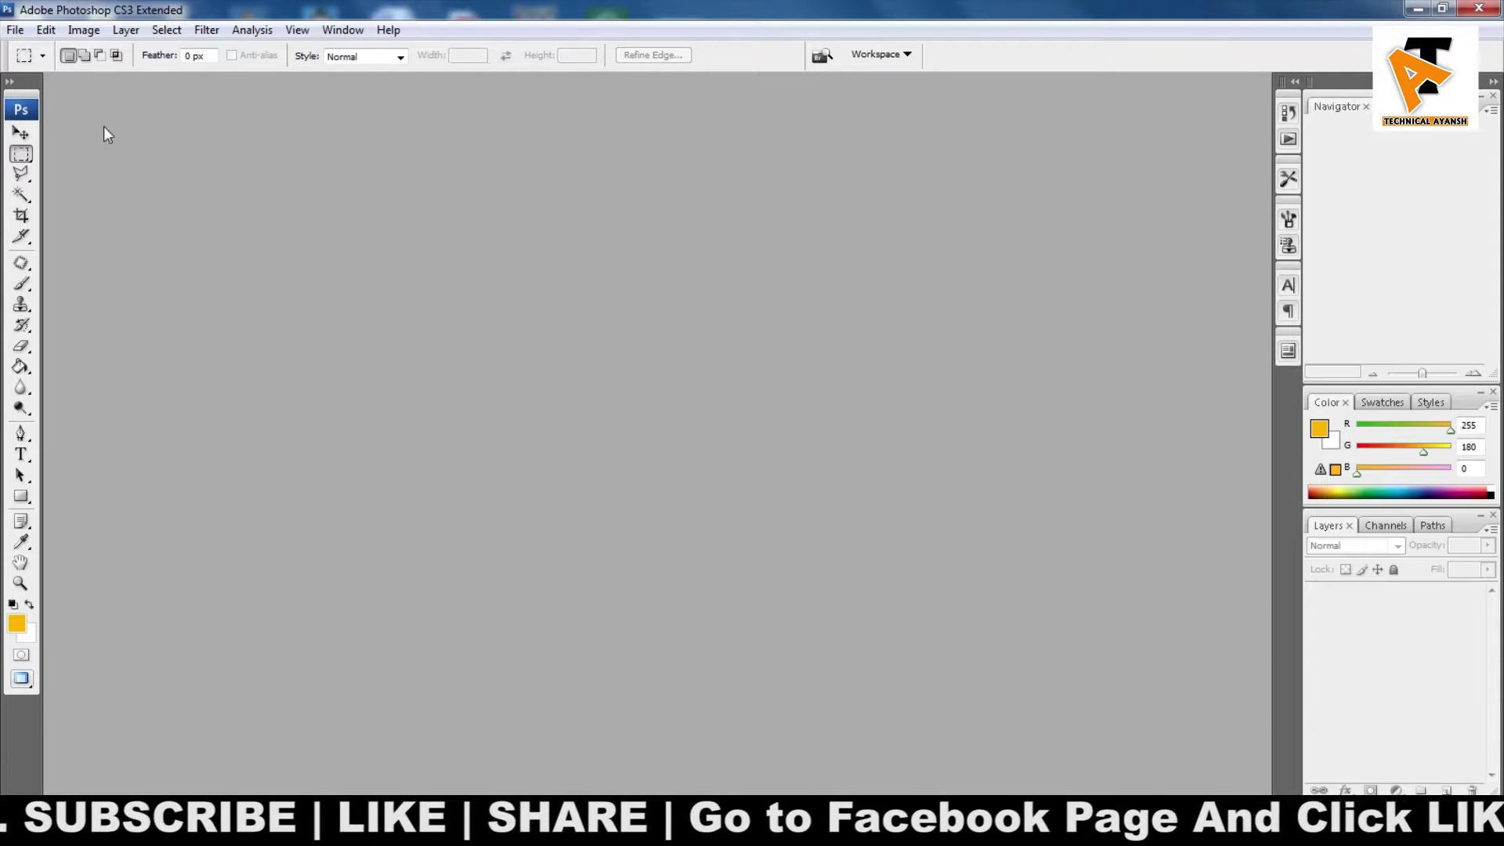
# Start a new Photoshop document and name it Visiting
pyautogui.click(16, 31)
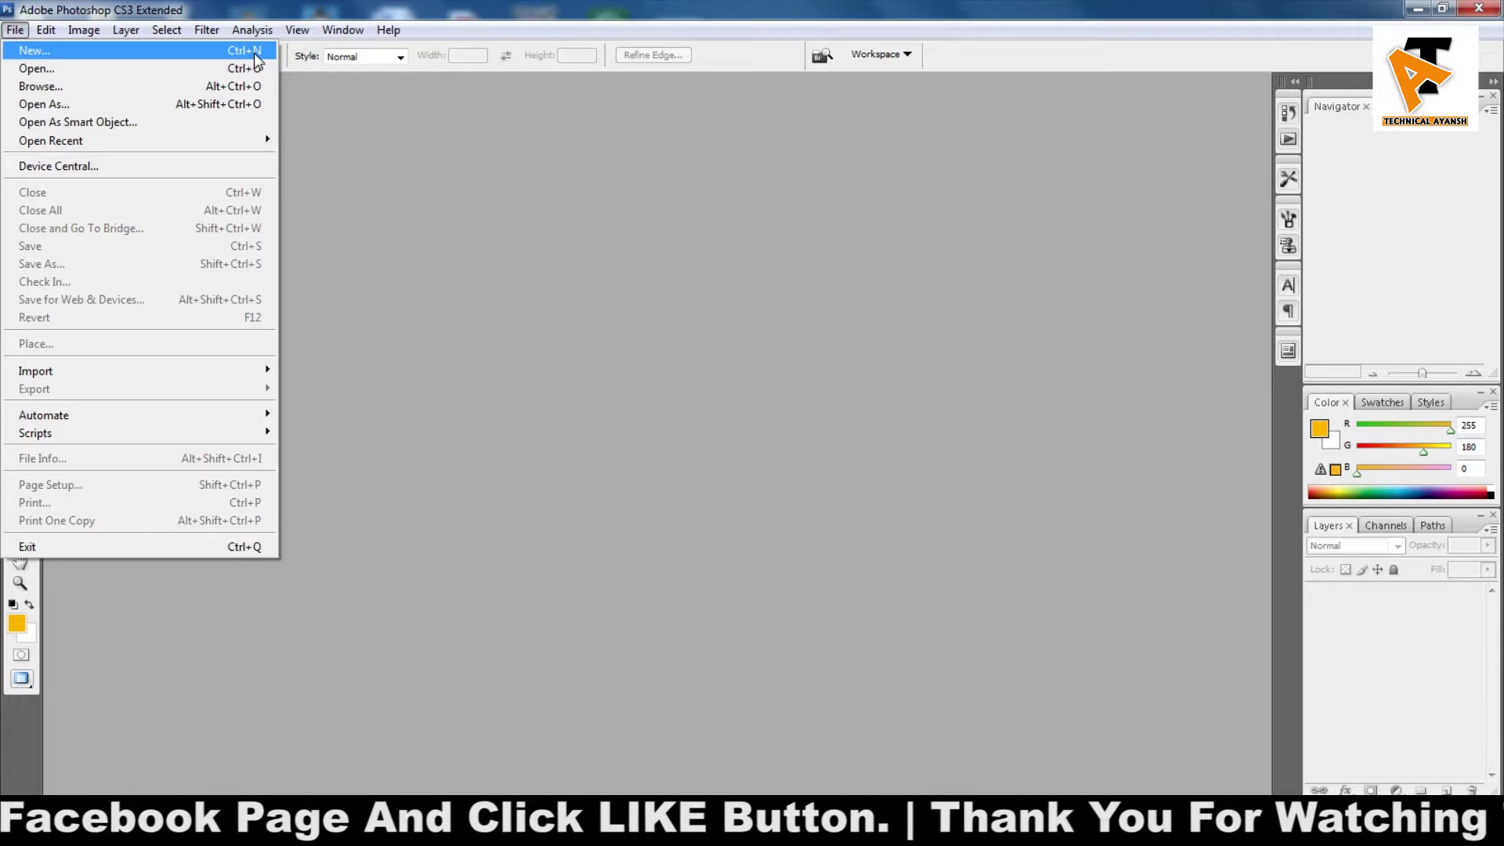
pyautogui.click(254, 52)
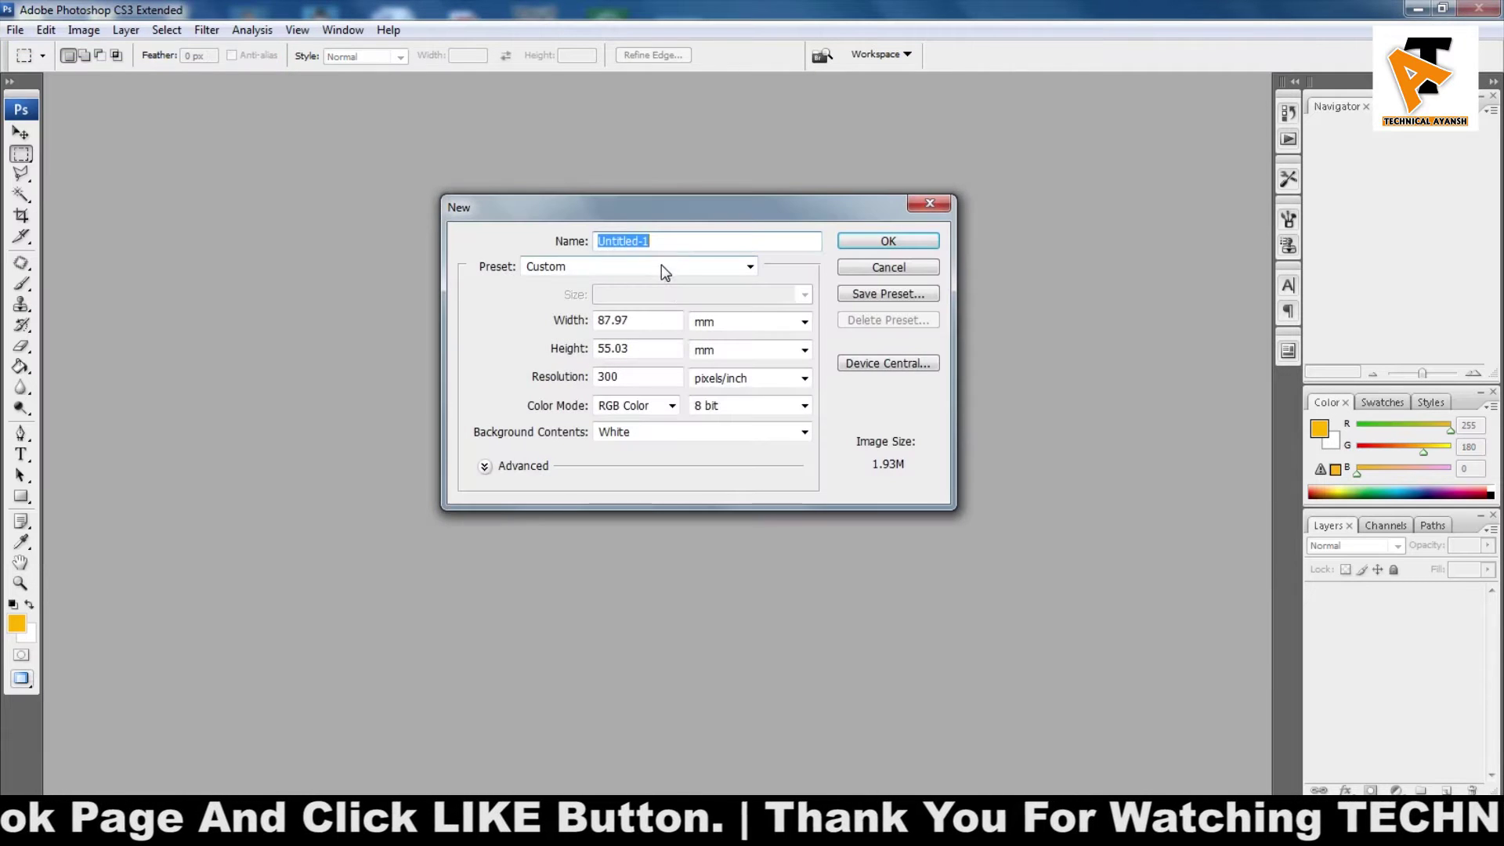
pyautogui.moveTo(696, 207); pyautogui.dragTo(677, 253)
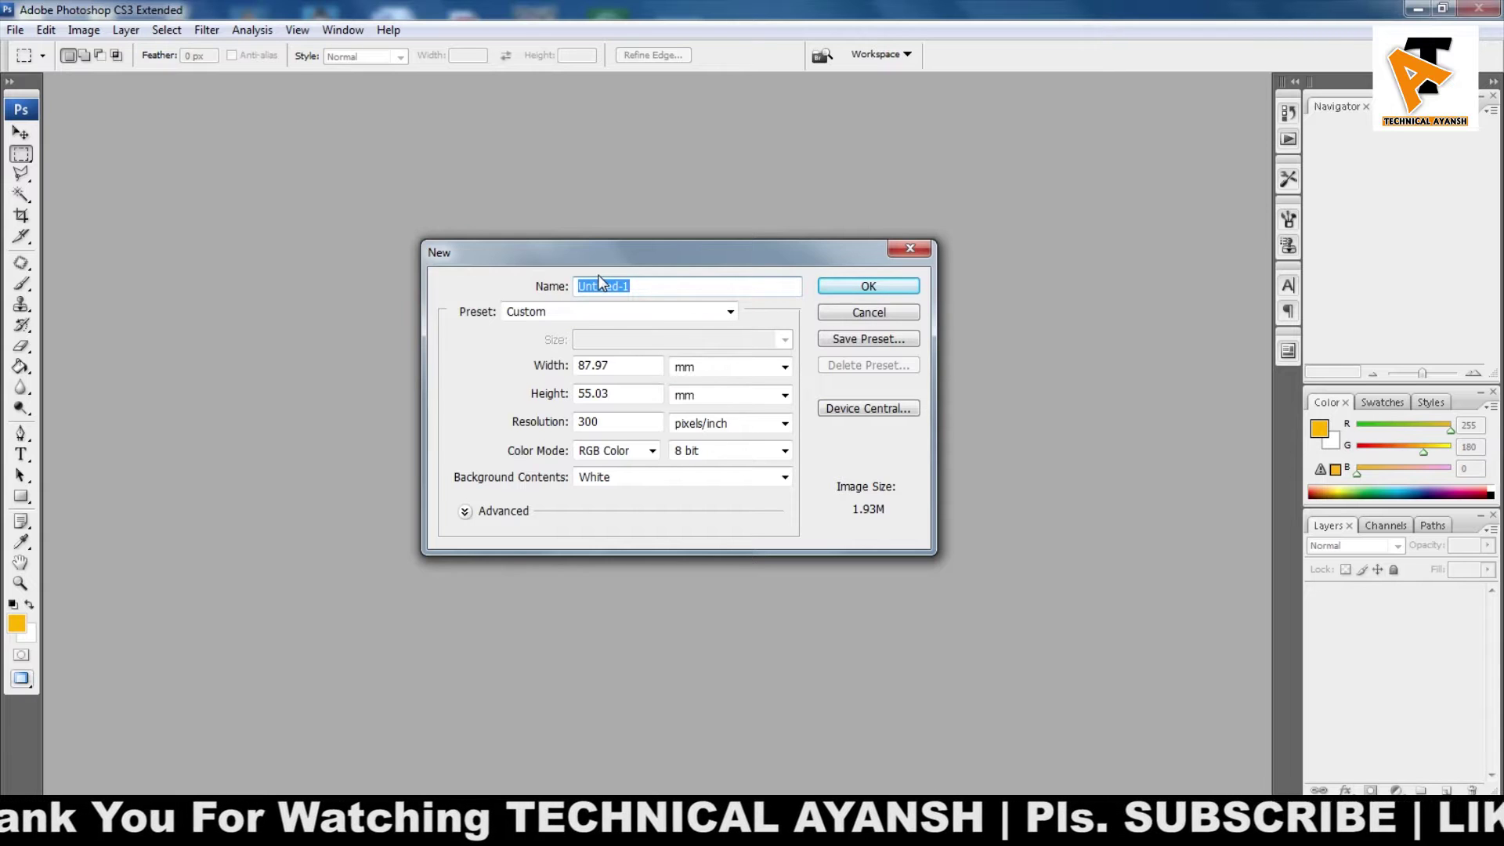
pyautogui.write('Visiti')
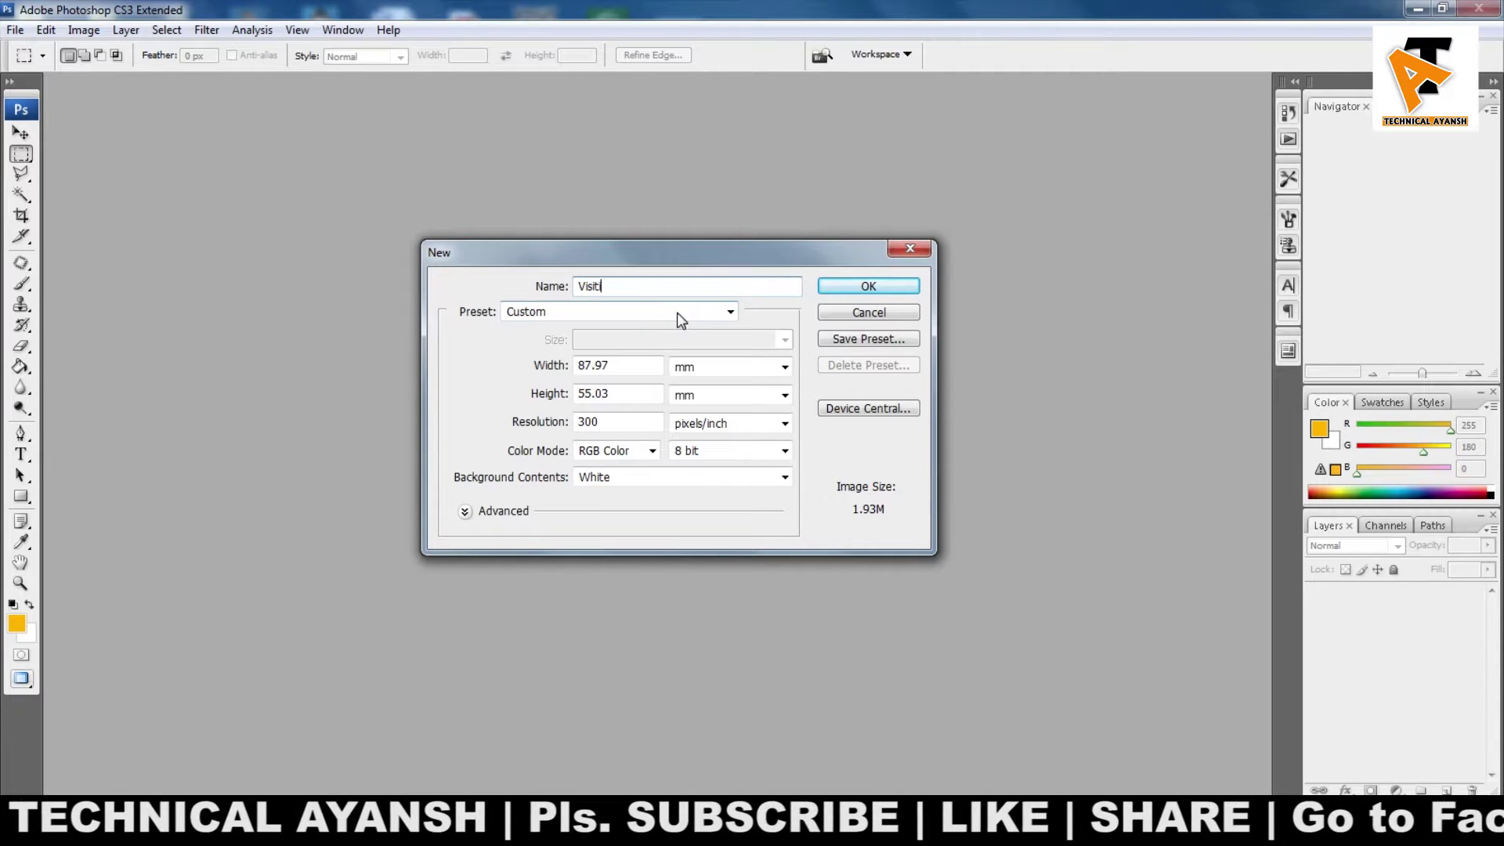
pyautogui.write('ng')
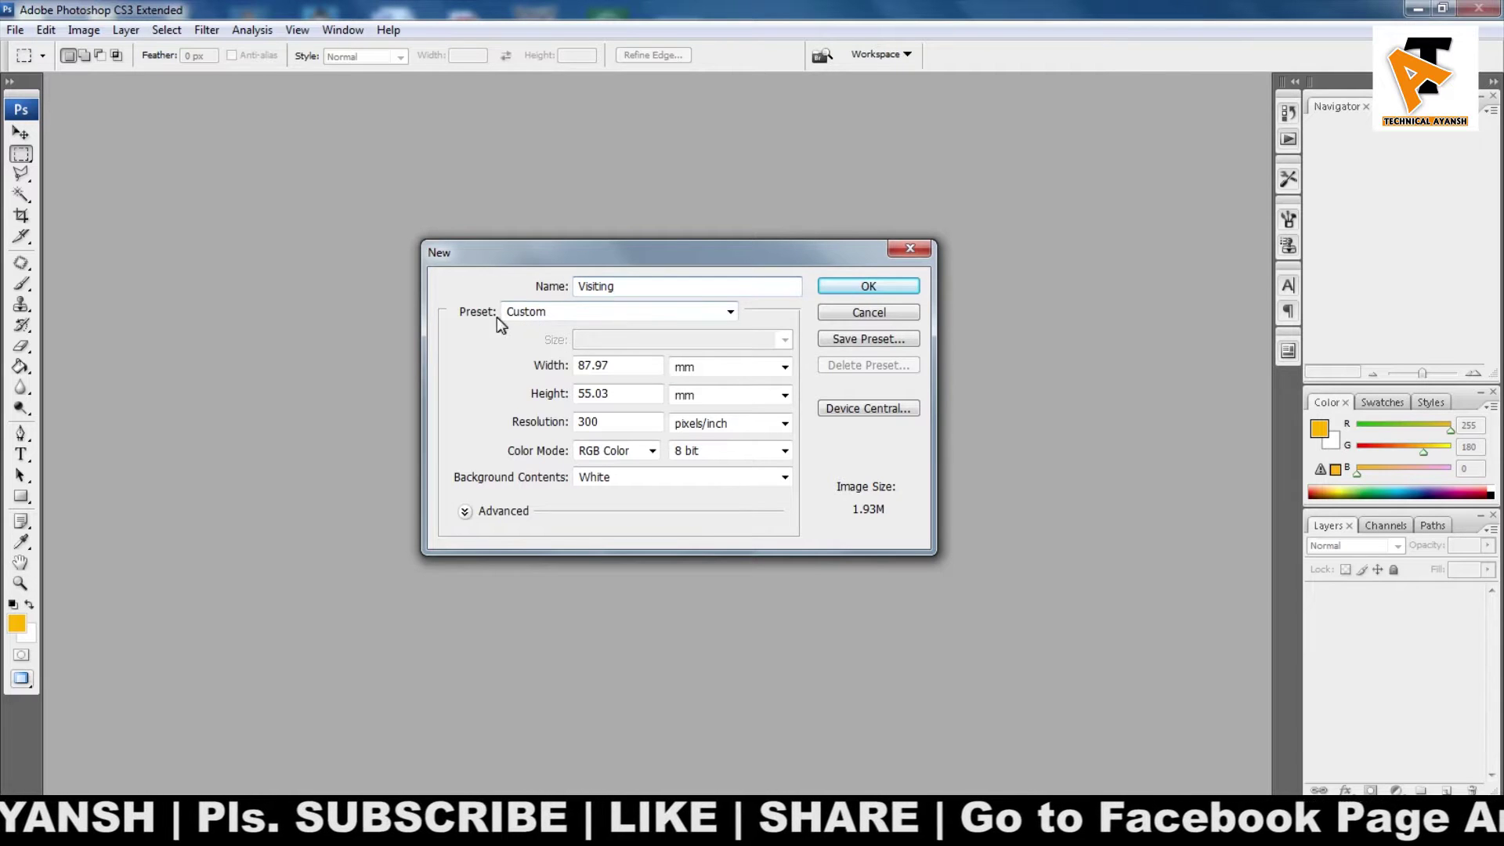
# Set a Custom size of 88 × 55 mm at 300 pixels/inch and create the document
pyautogui.click(596, 315)
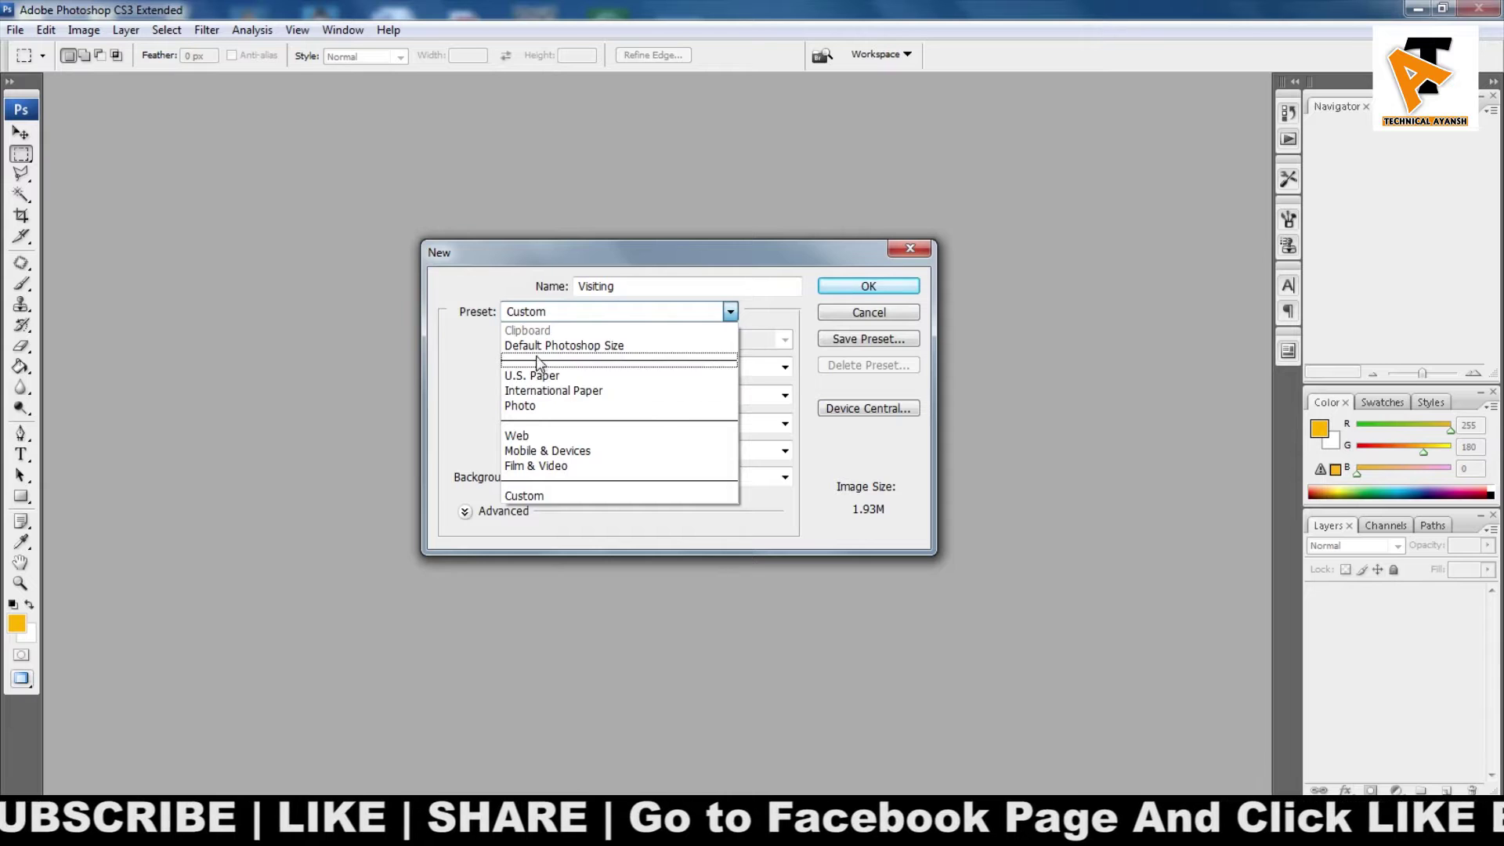
pyautogui.click(482, 373)
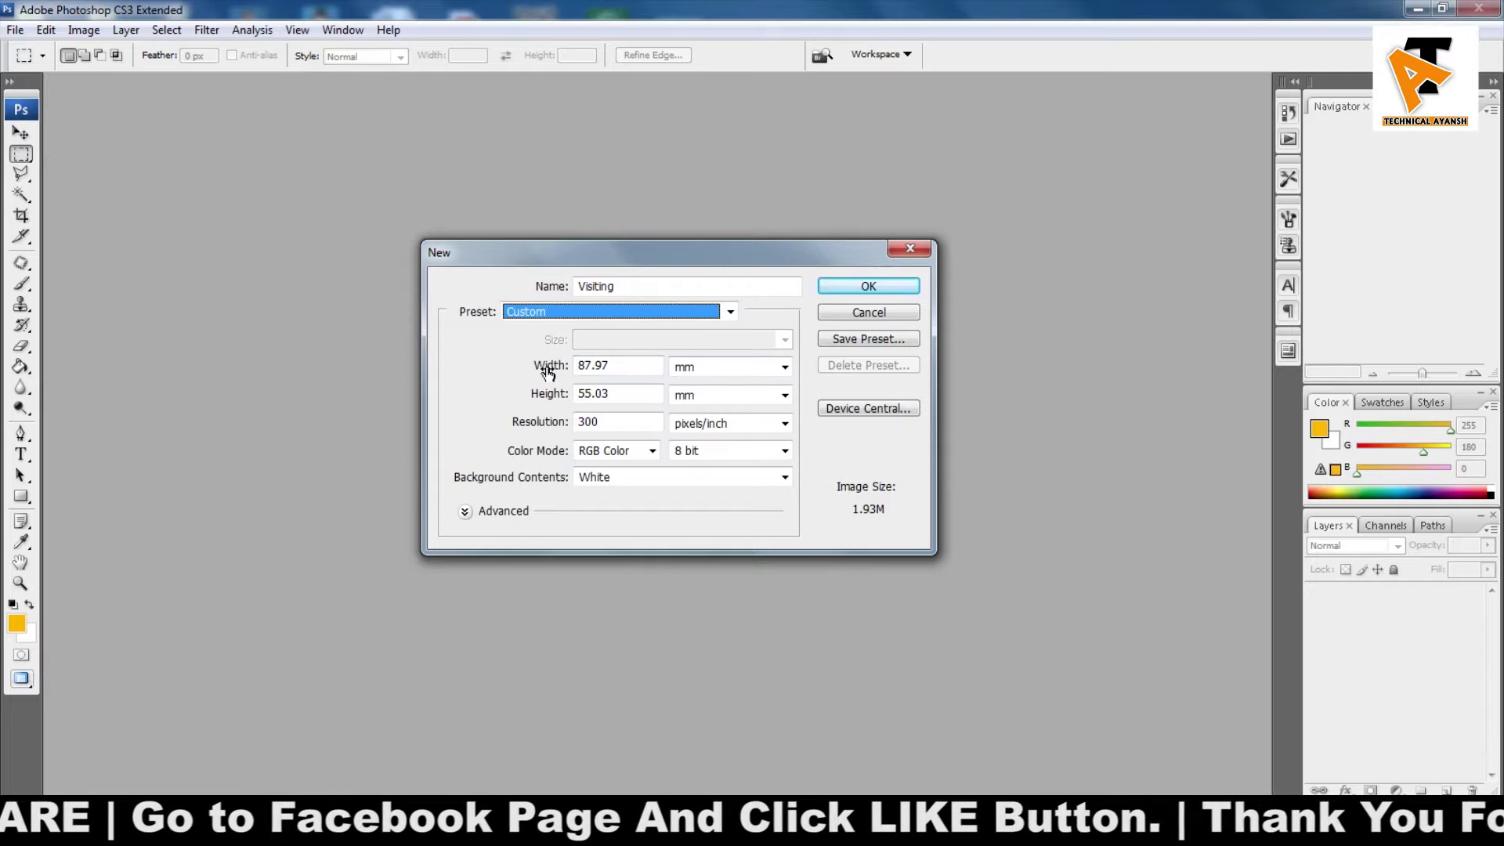
pyautogui.click(725, 368)
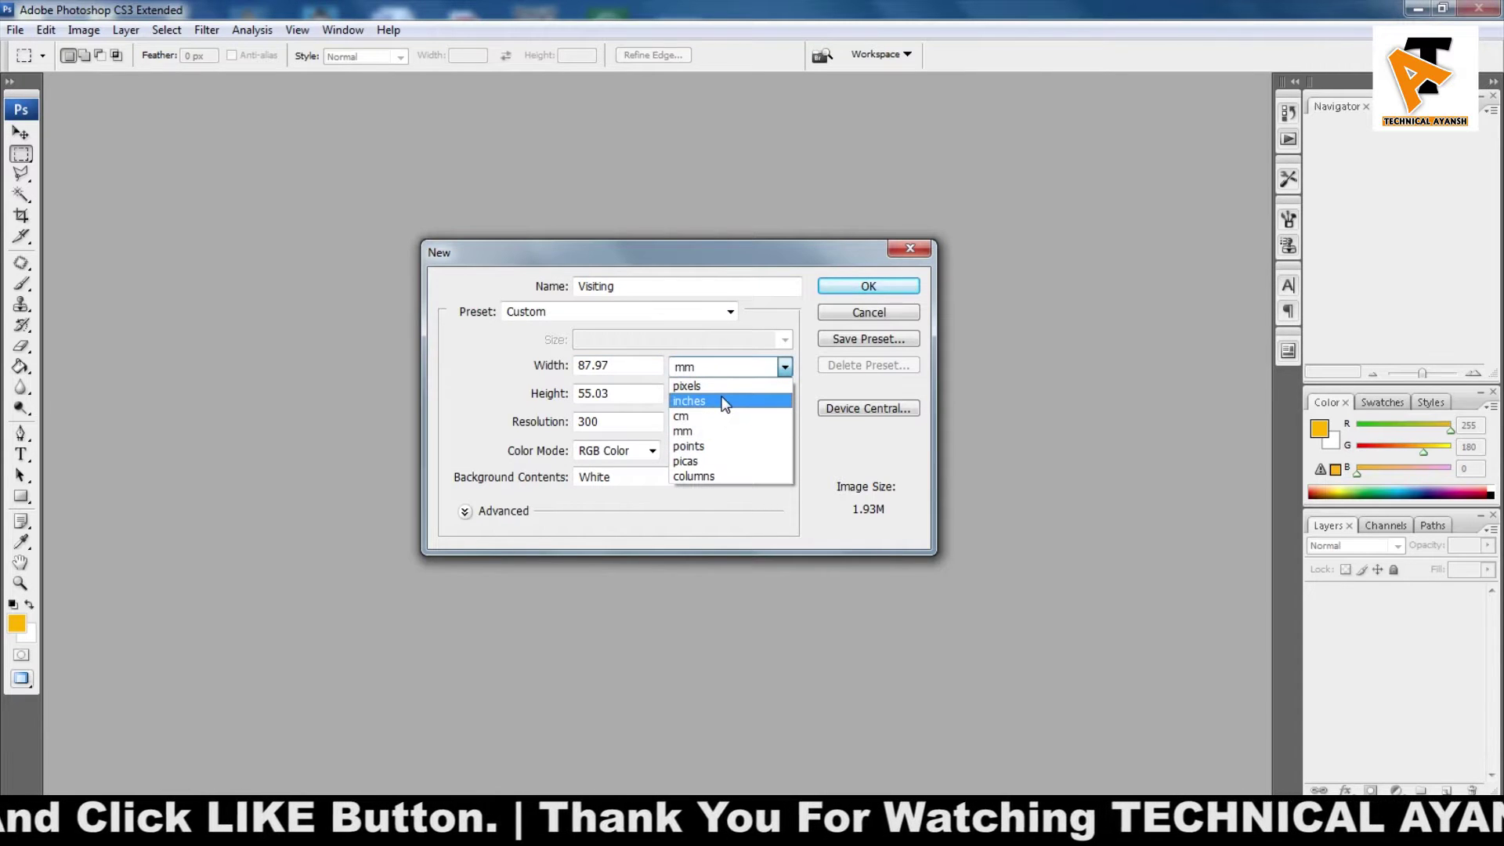
pyautogui.click(759, 337)
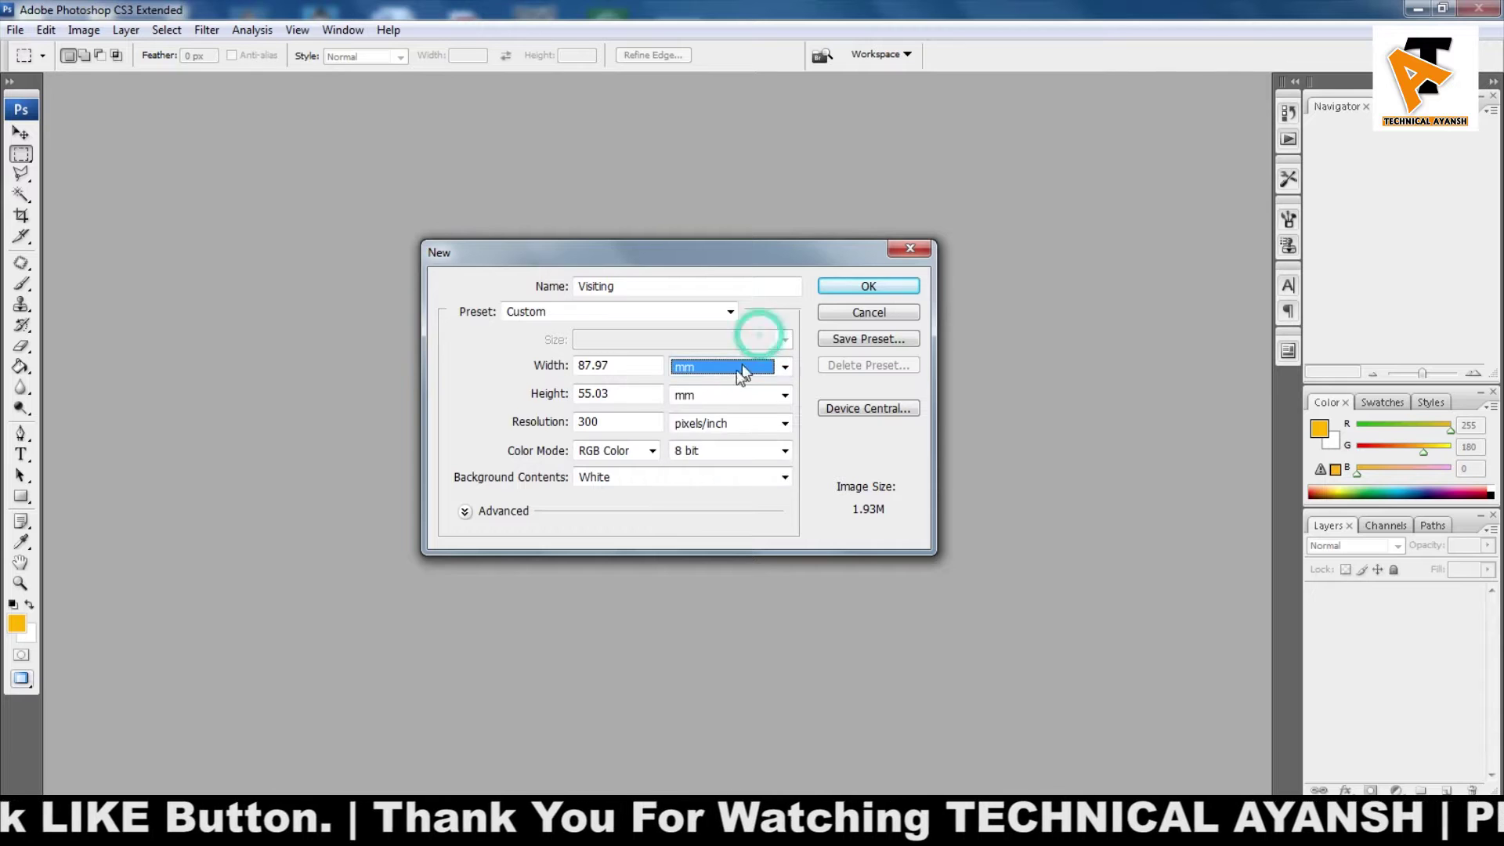
pyautogui.click(622, 366)
pyautogui.moveTo(556, 365); pyautogui.dragTo(513, 374)
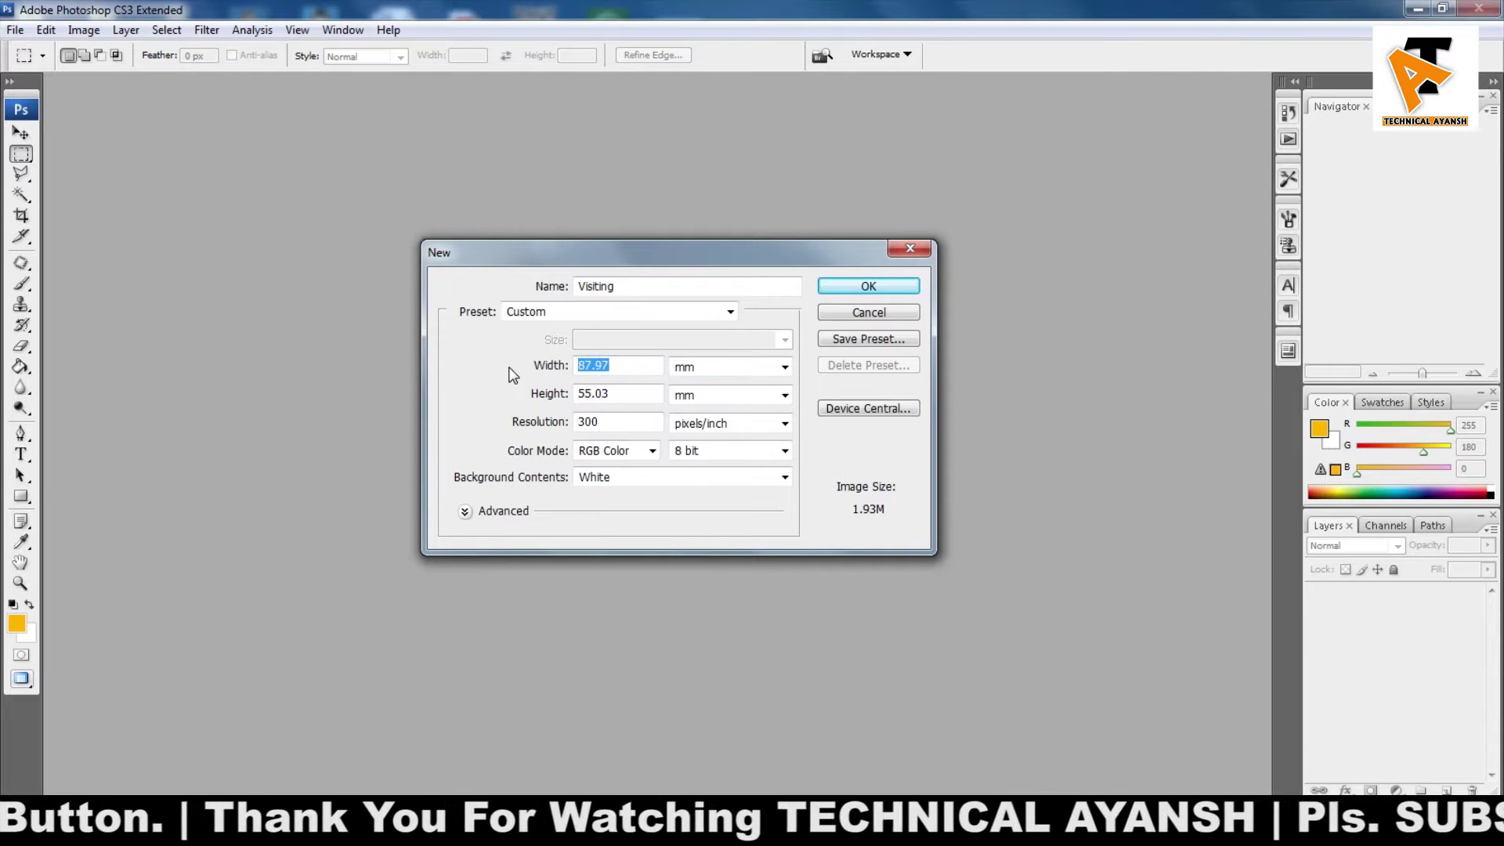
pyautogui.write('88')
pyautogui.press('Tab')
pyautogui.press('Tab')
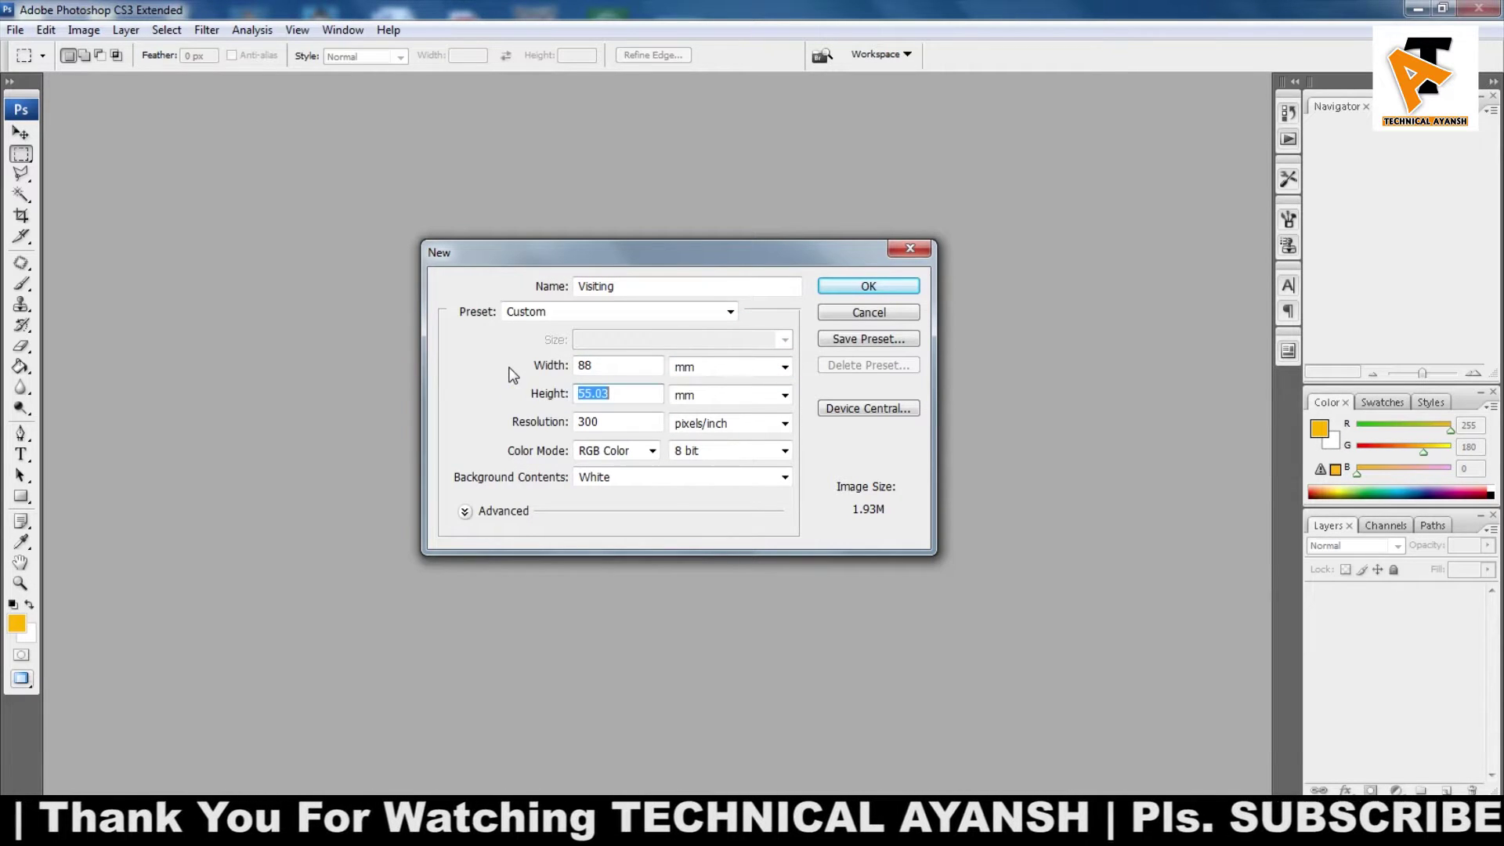
pyautogui.write('55')
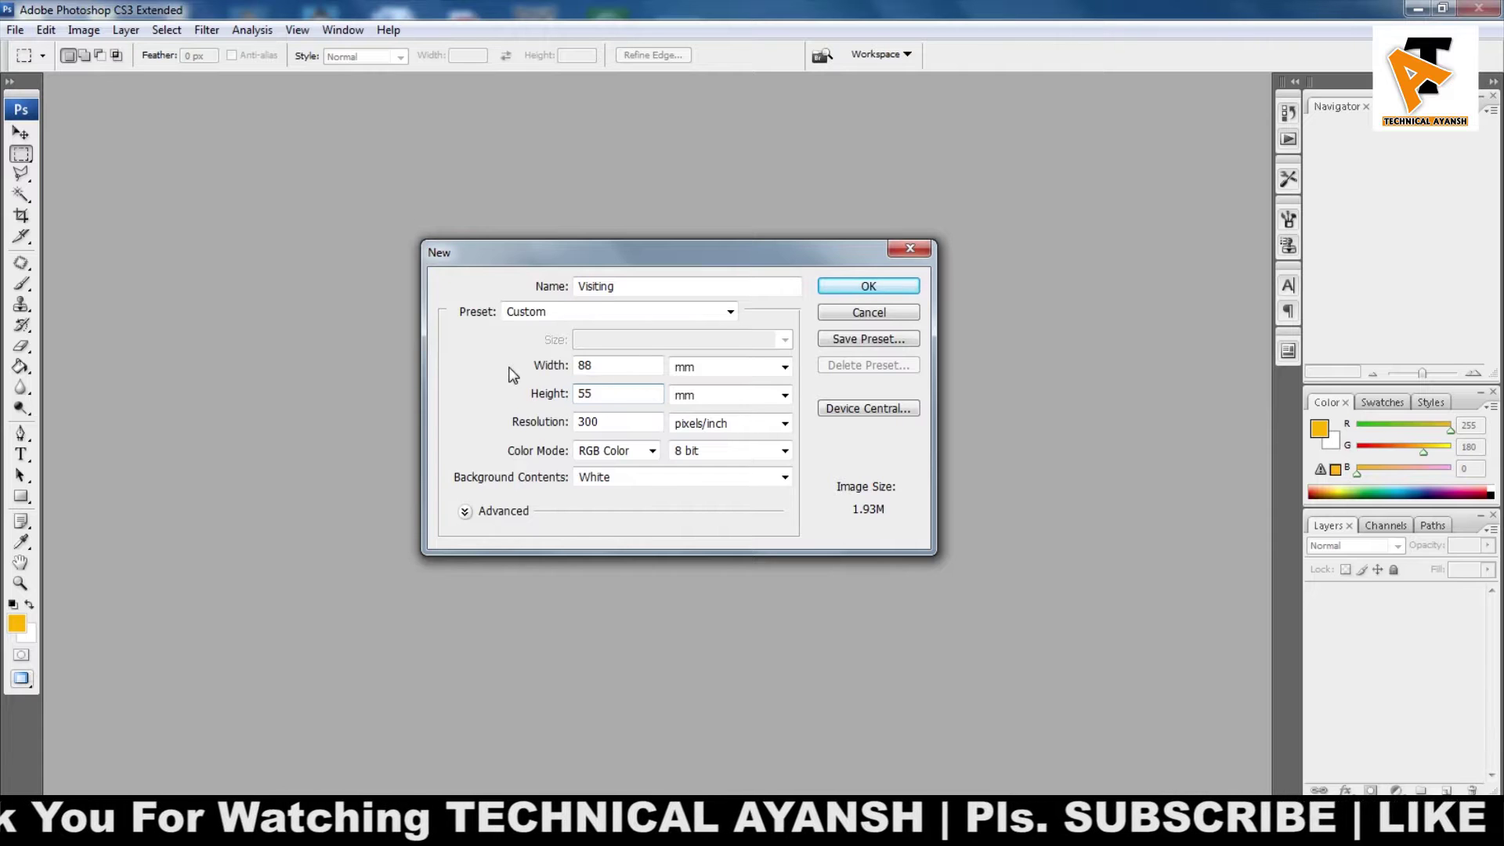
pyautogui.doubleClick(615, 420)
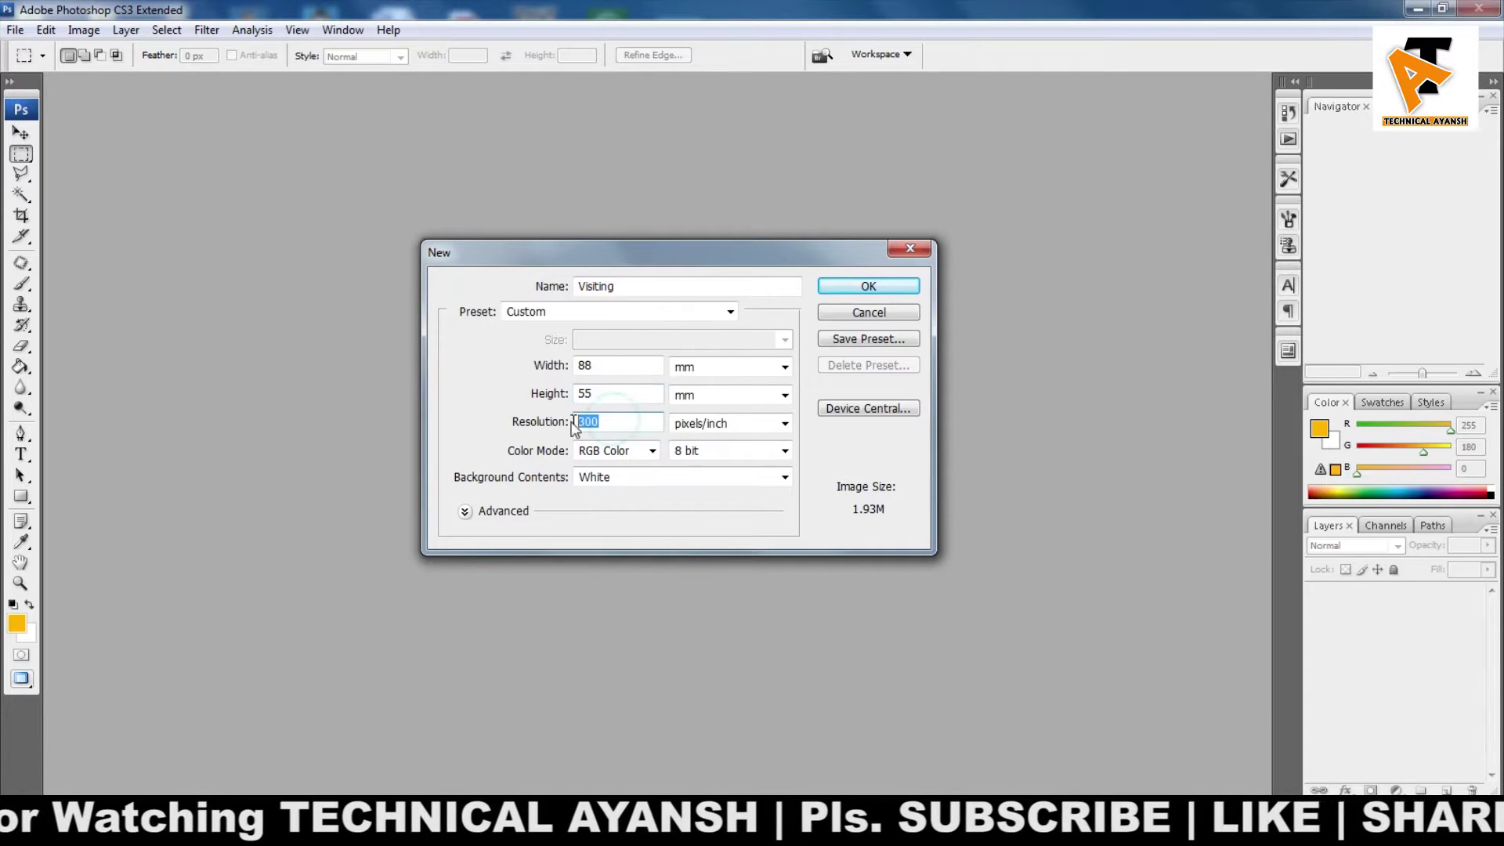
pyautogui.write('300')
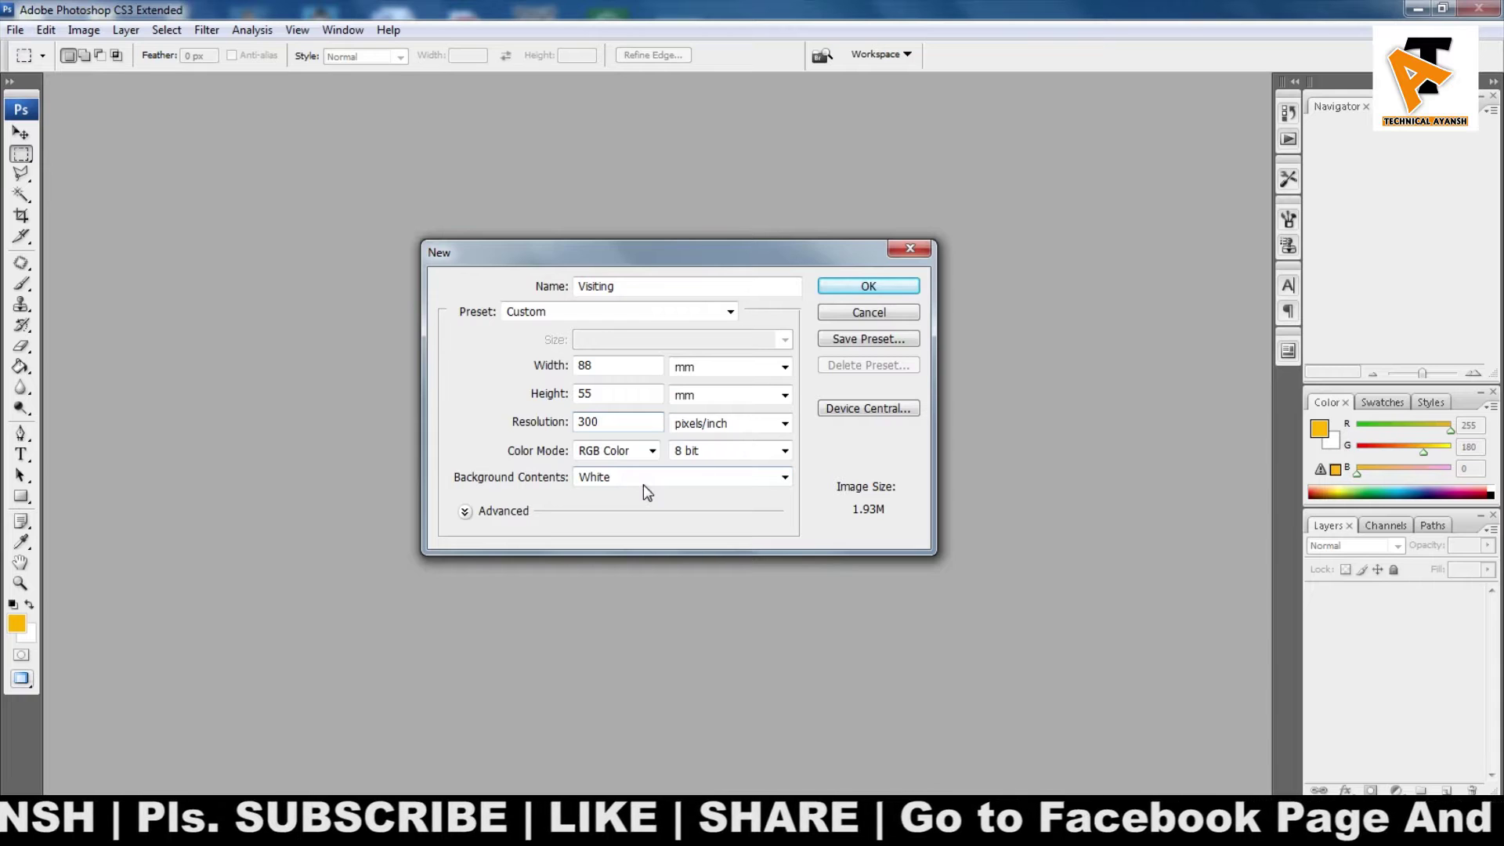
pyautogui.click(881, 290)
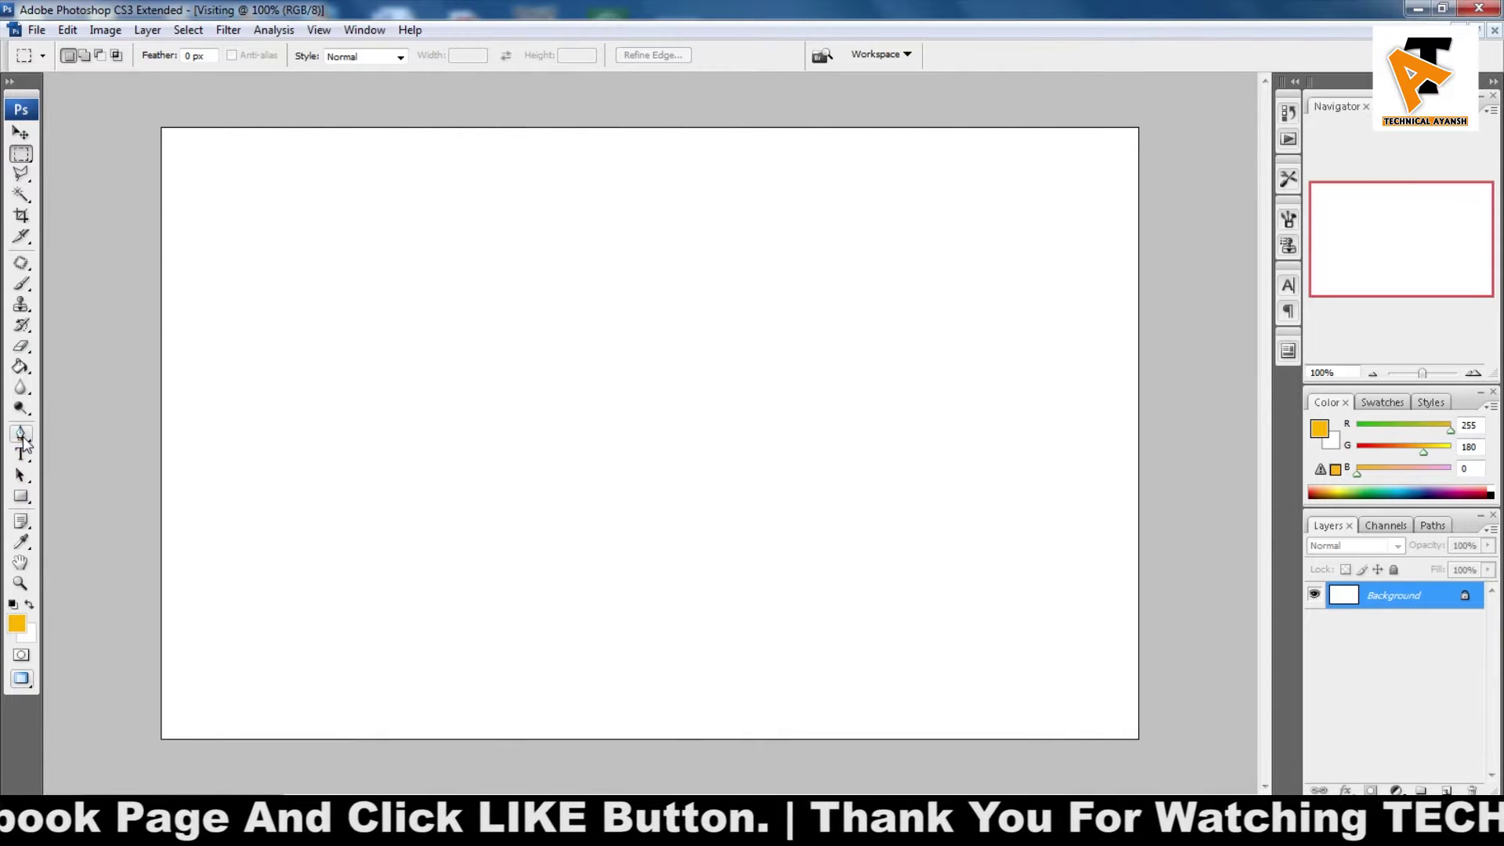
# Draw a closed rectangular pen path covering the card's lower half
pyautogui.click(23, 435)
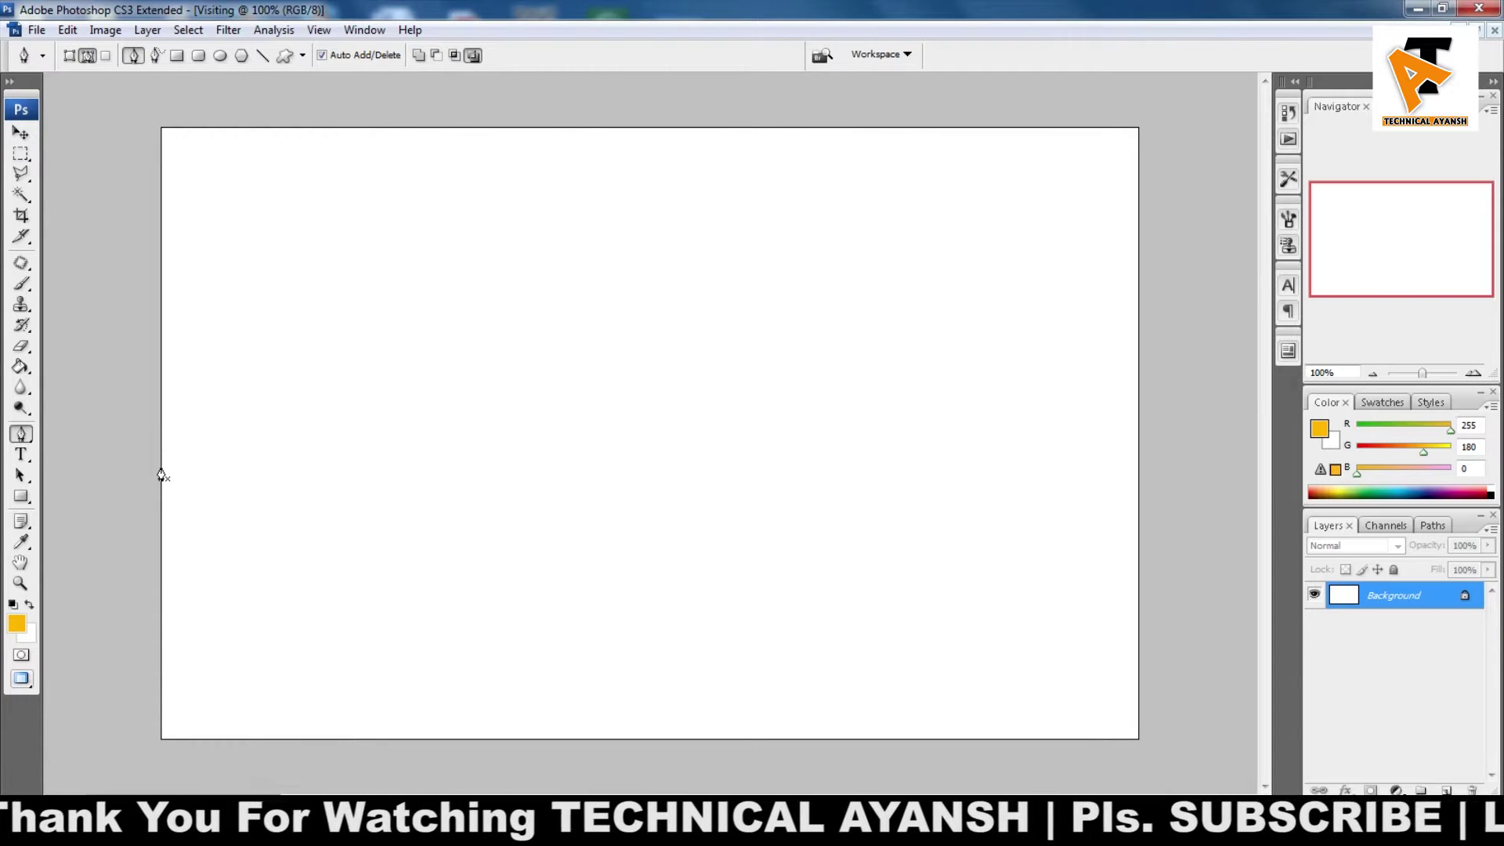
pyautogui.click(160, 468)
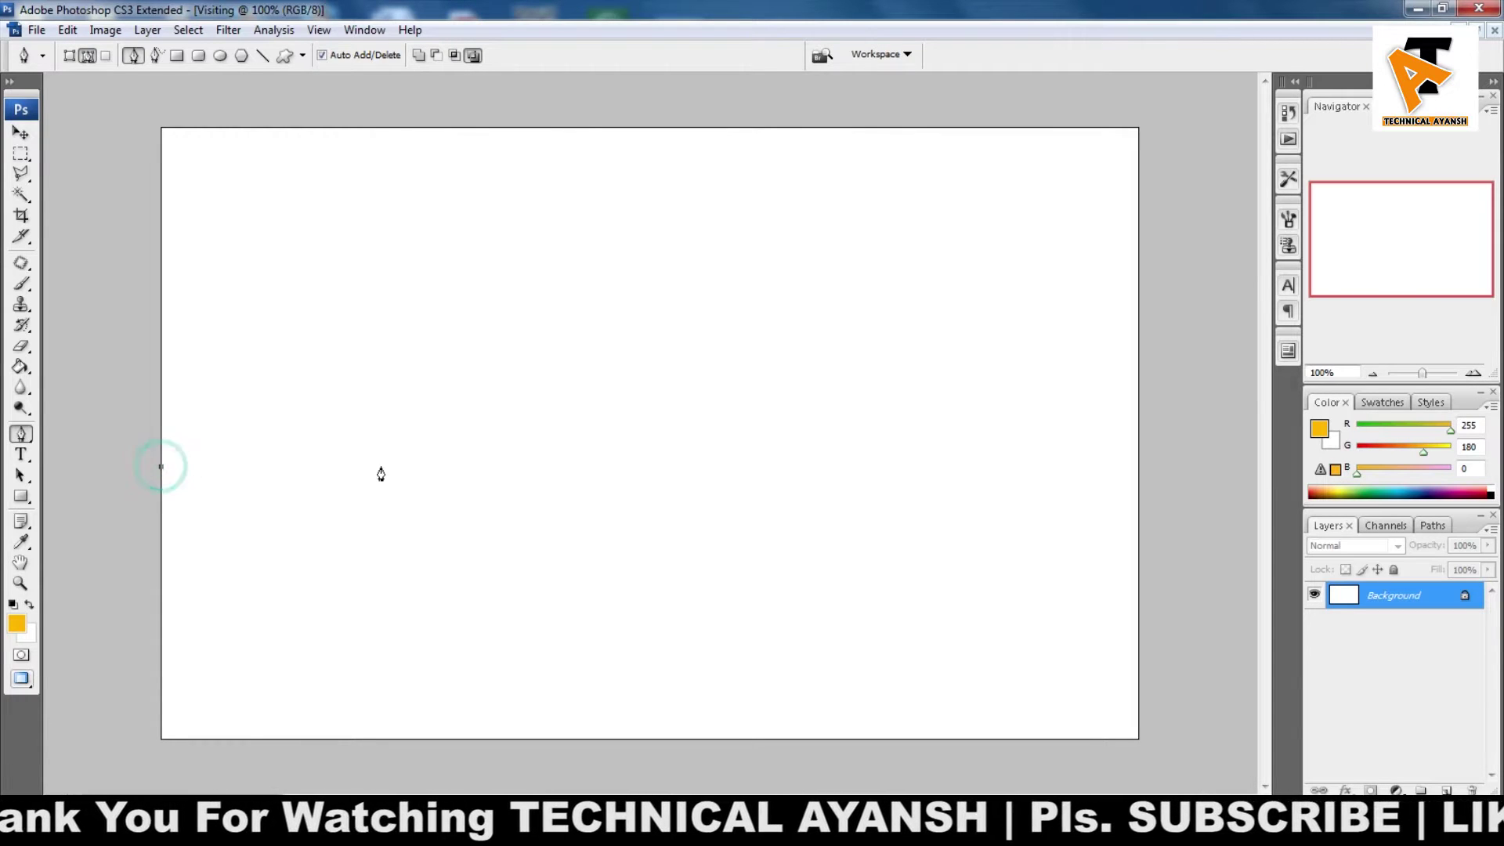
pyautogui.click(1138, 468)
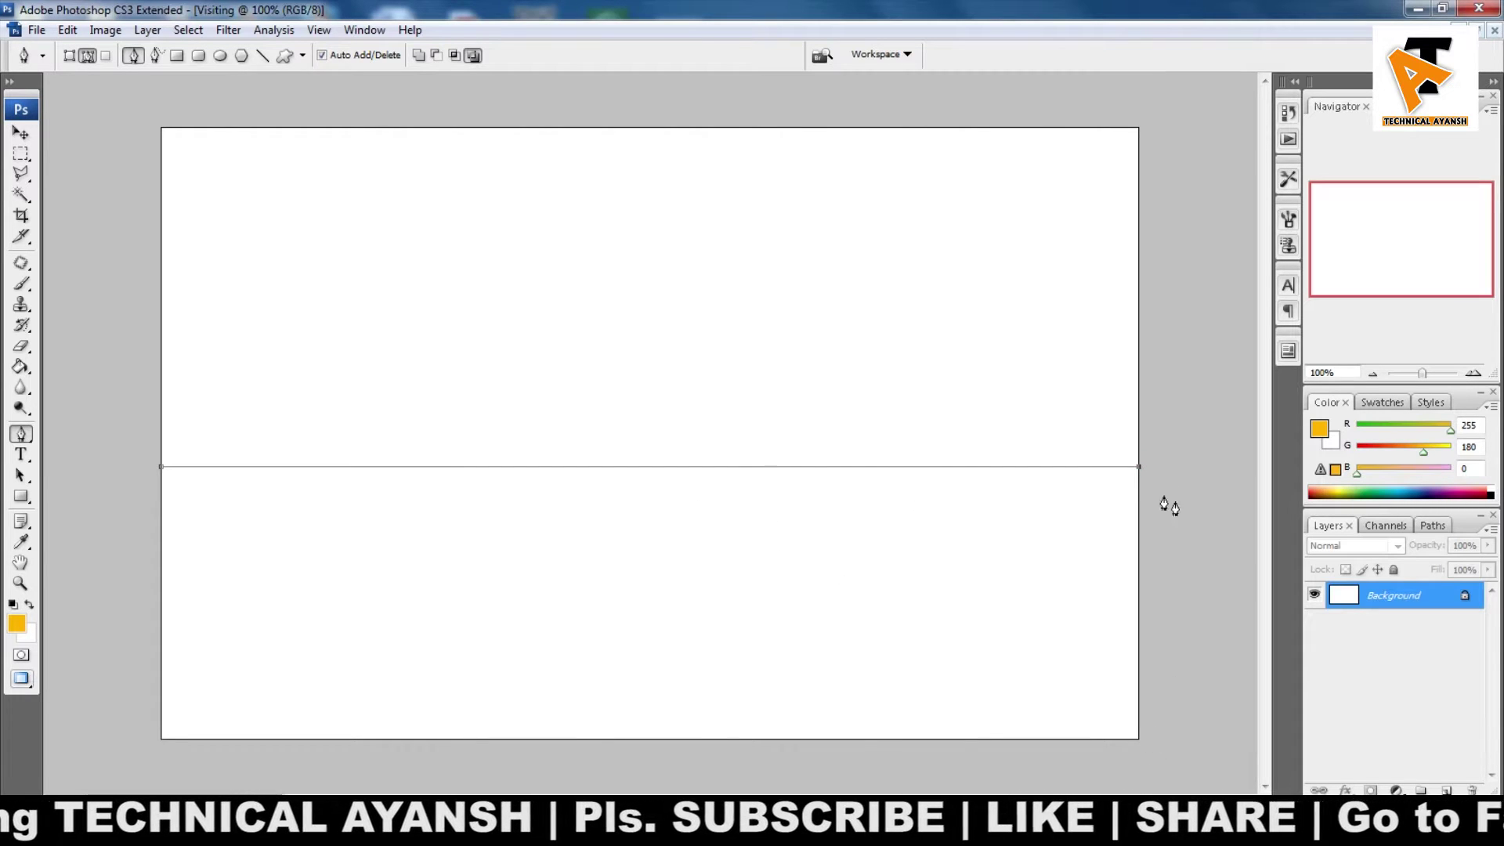
pyautogui.click(1138, 739)
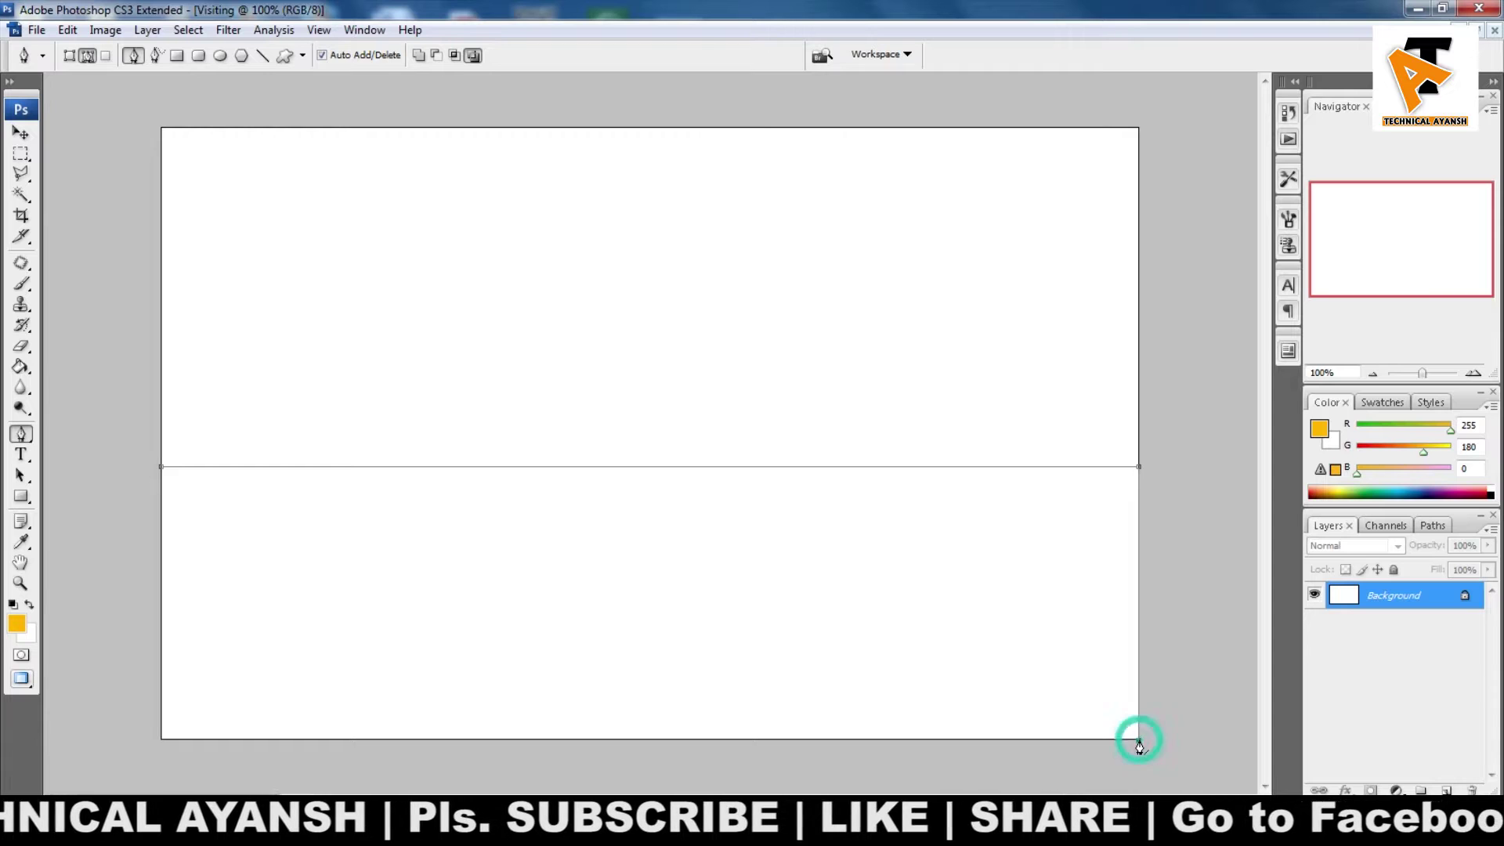
pyautogui.click(160, 740)
pyautogui.click(160, 466)
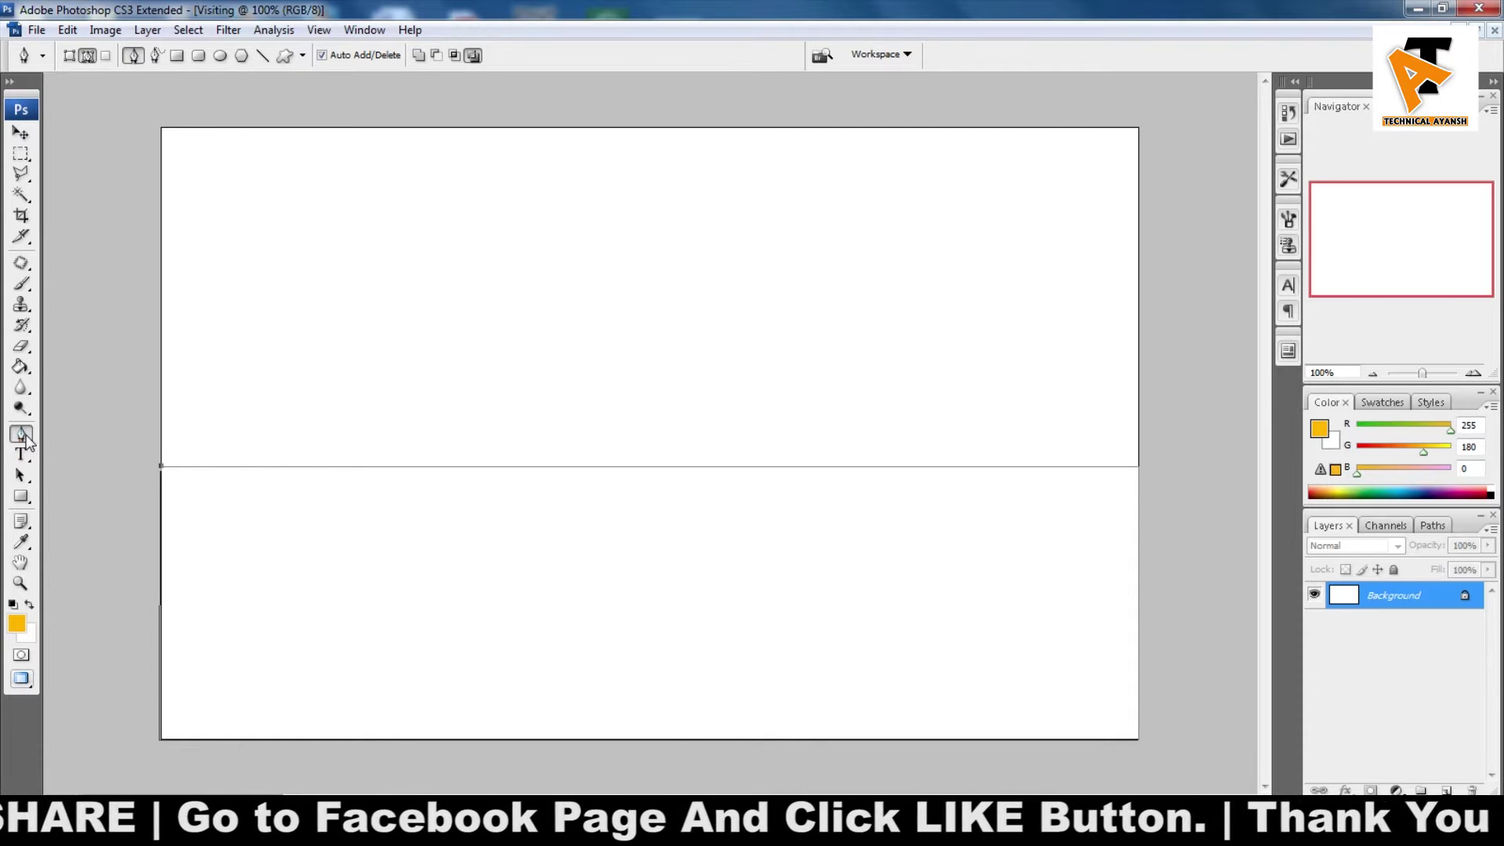
# Bend the path's top edge into an S-shaped wave with two added anchor points
pyautogui.rightClick(25, 439)
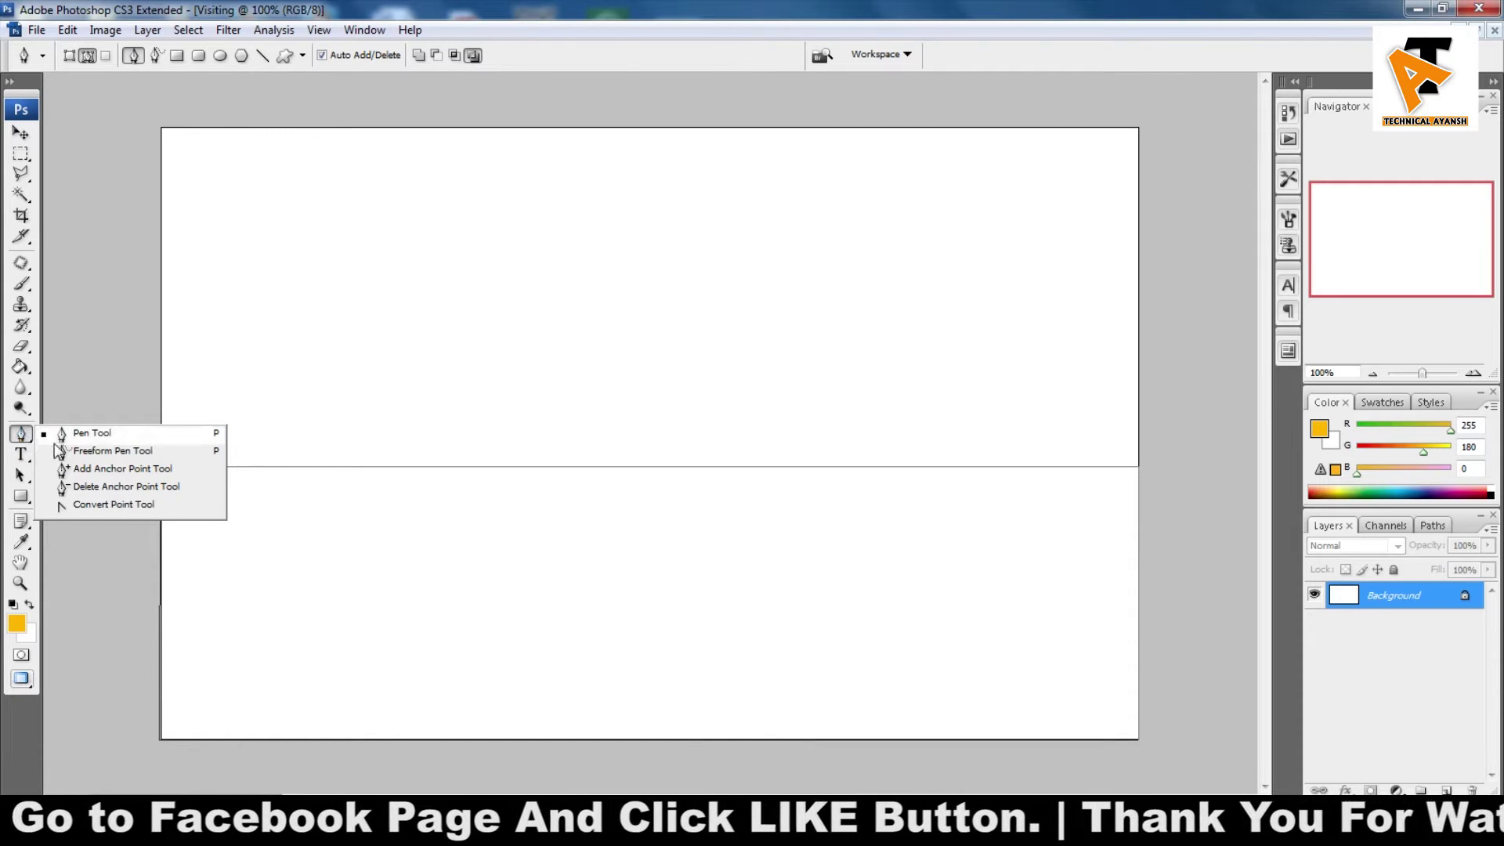
pyautogui.click(87, 470)
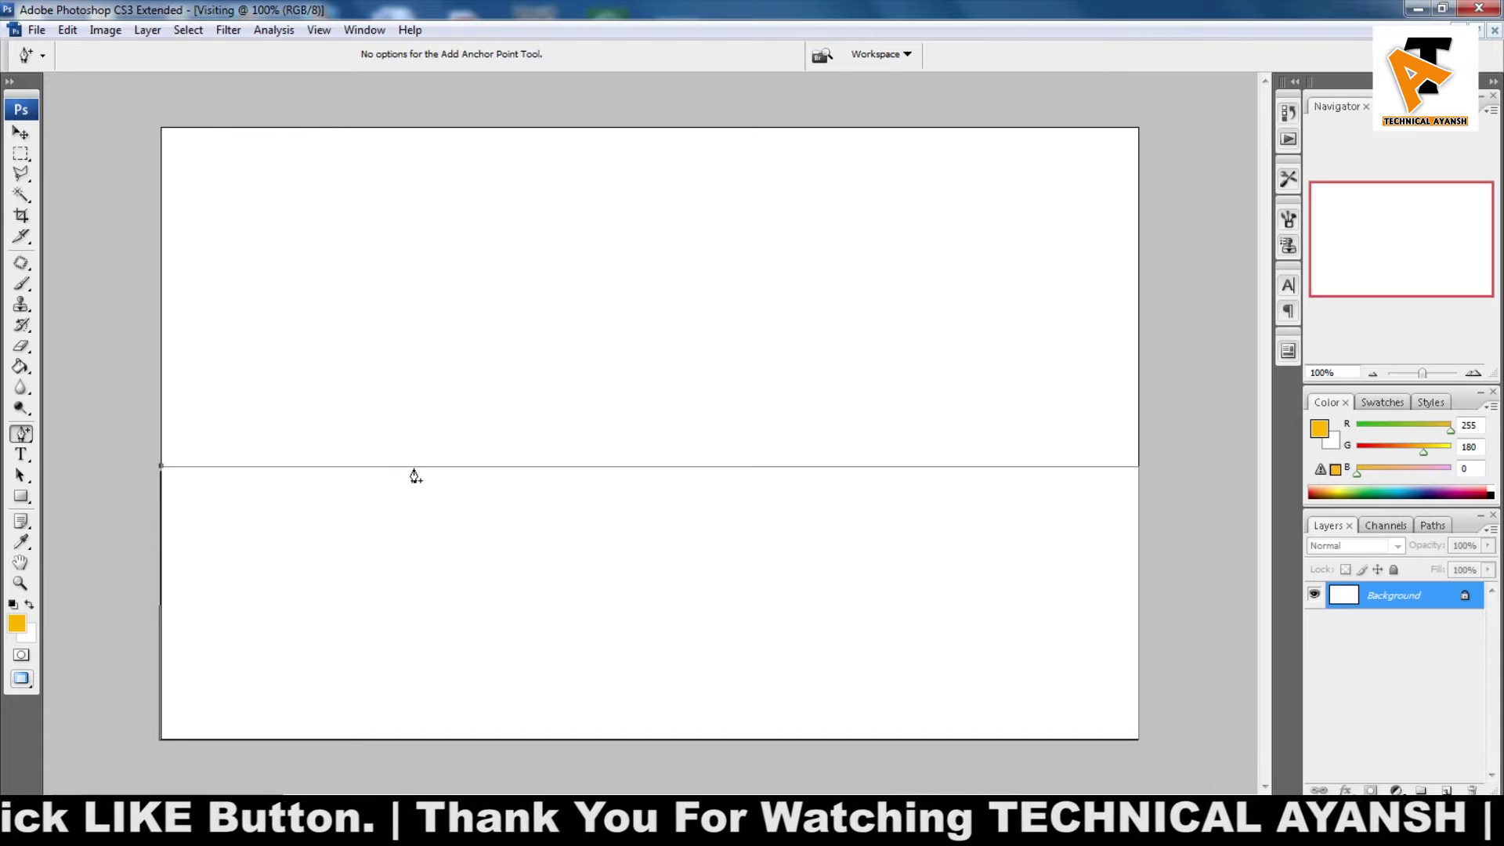
pyautogui.moveTo(413, 467); pyautogui.dragTo(420, 504)
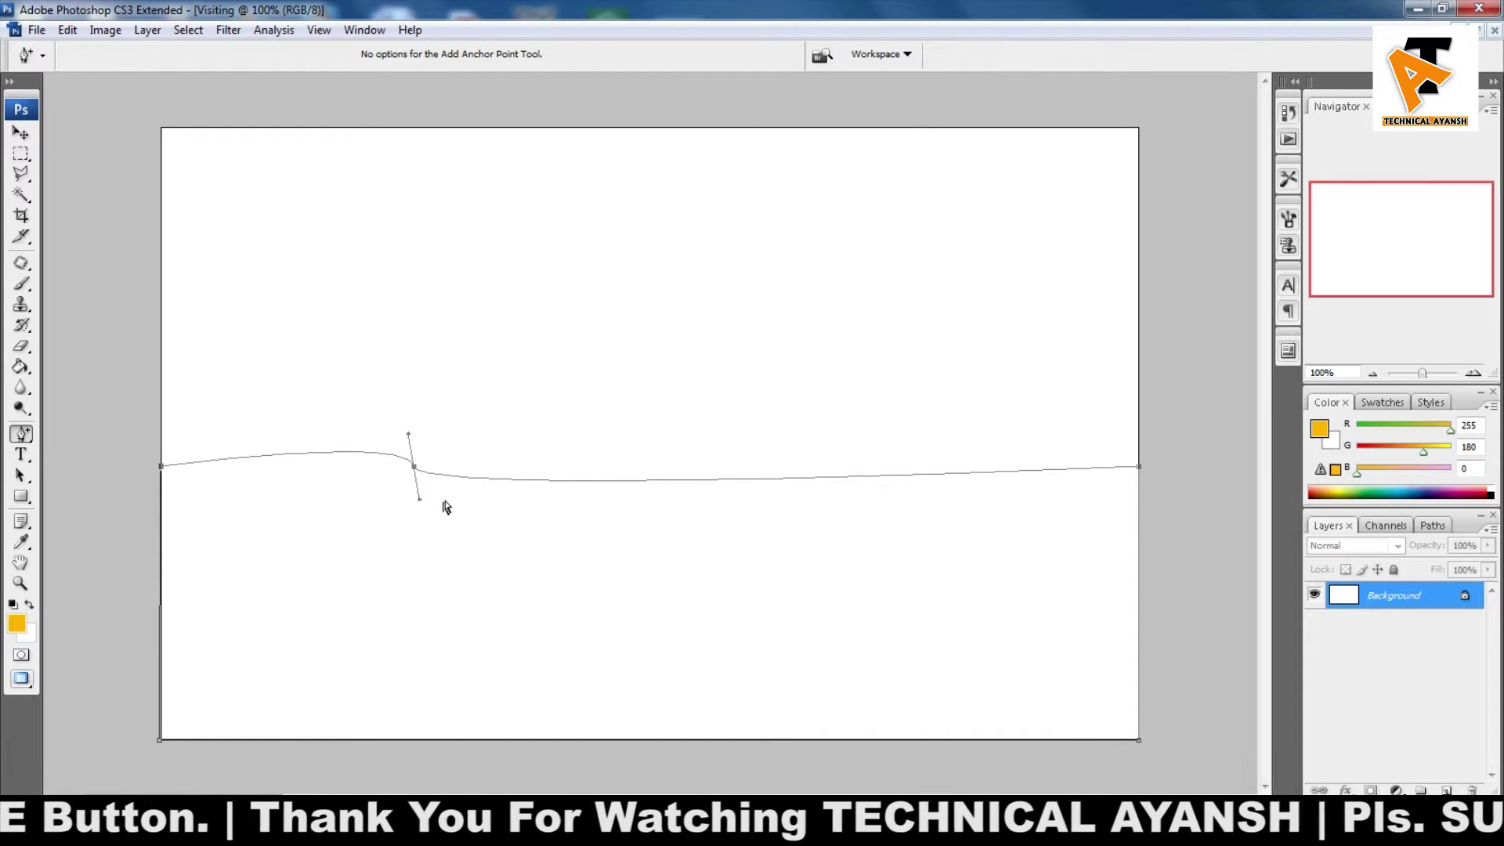
pyautogui.hotkey('ctrl', 'z')
pyautogui.click(400, 467)
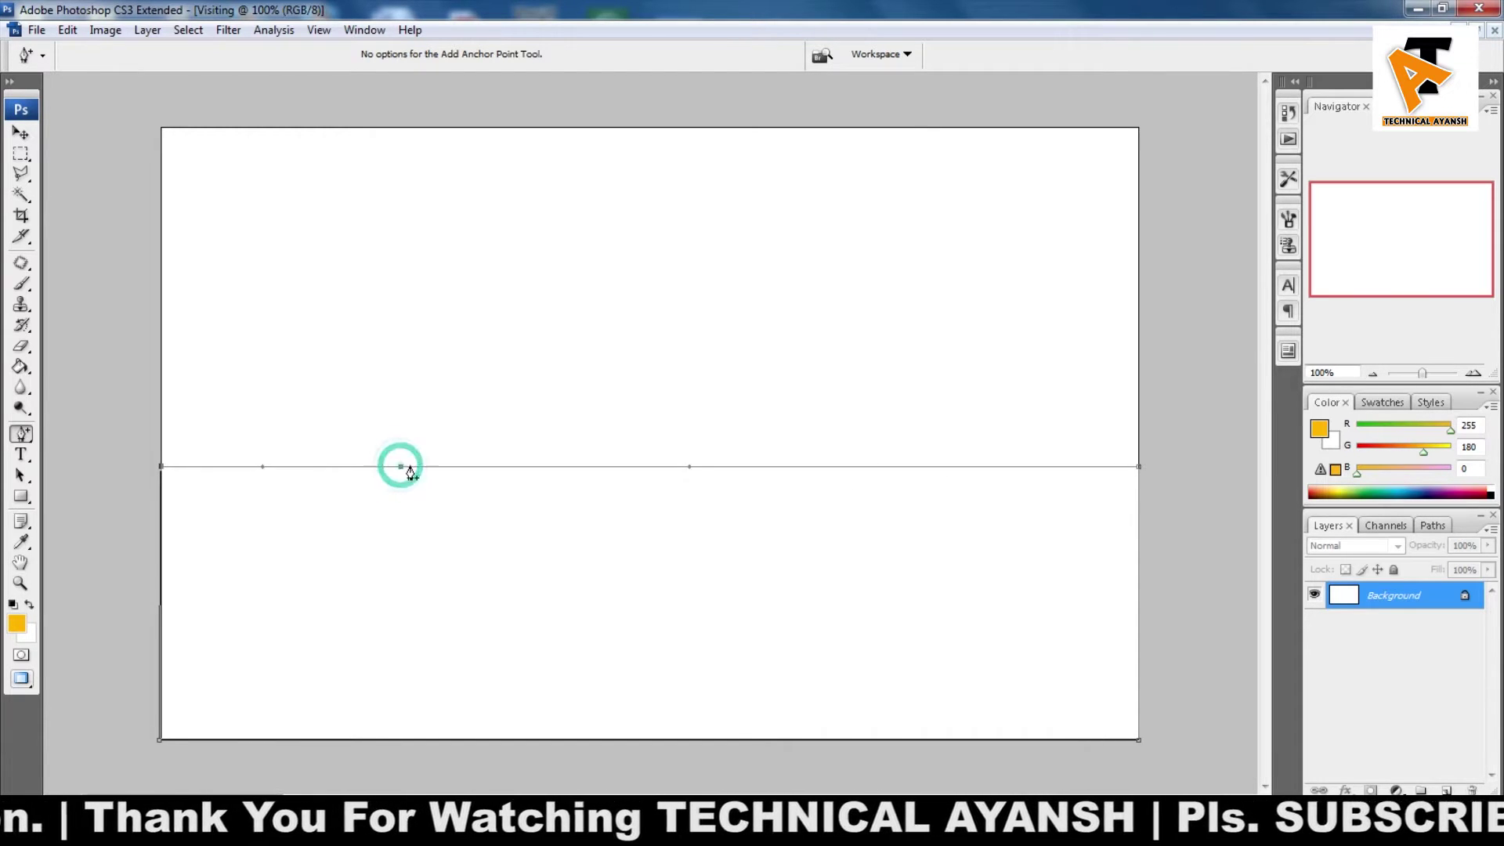
pyautogui.moveTo(400, 468); pyautogui.dragTo(427, 542)
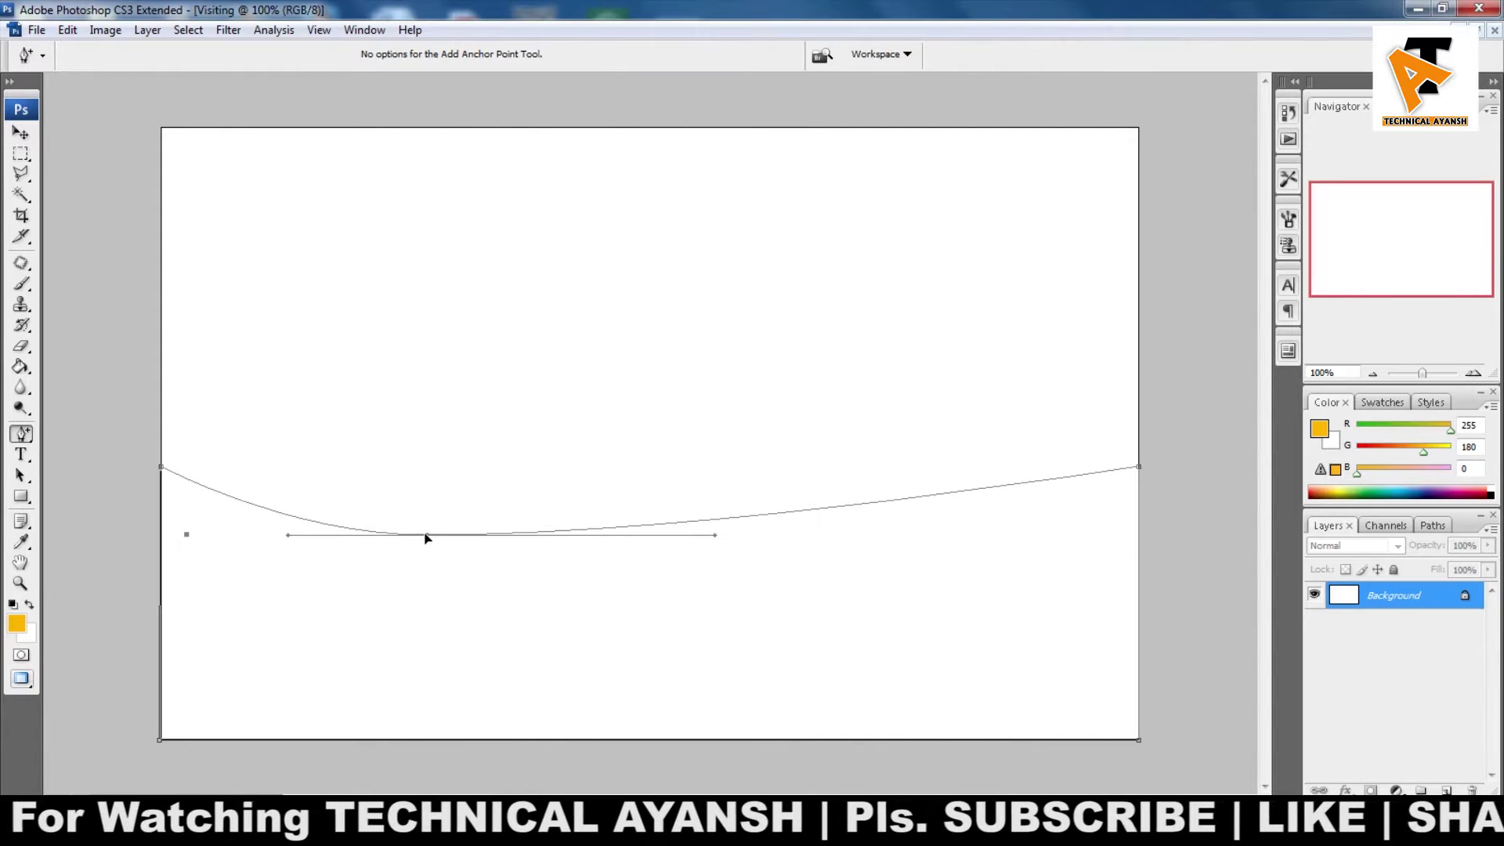
pyautogui.click(901, 502)
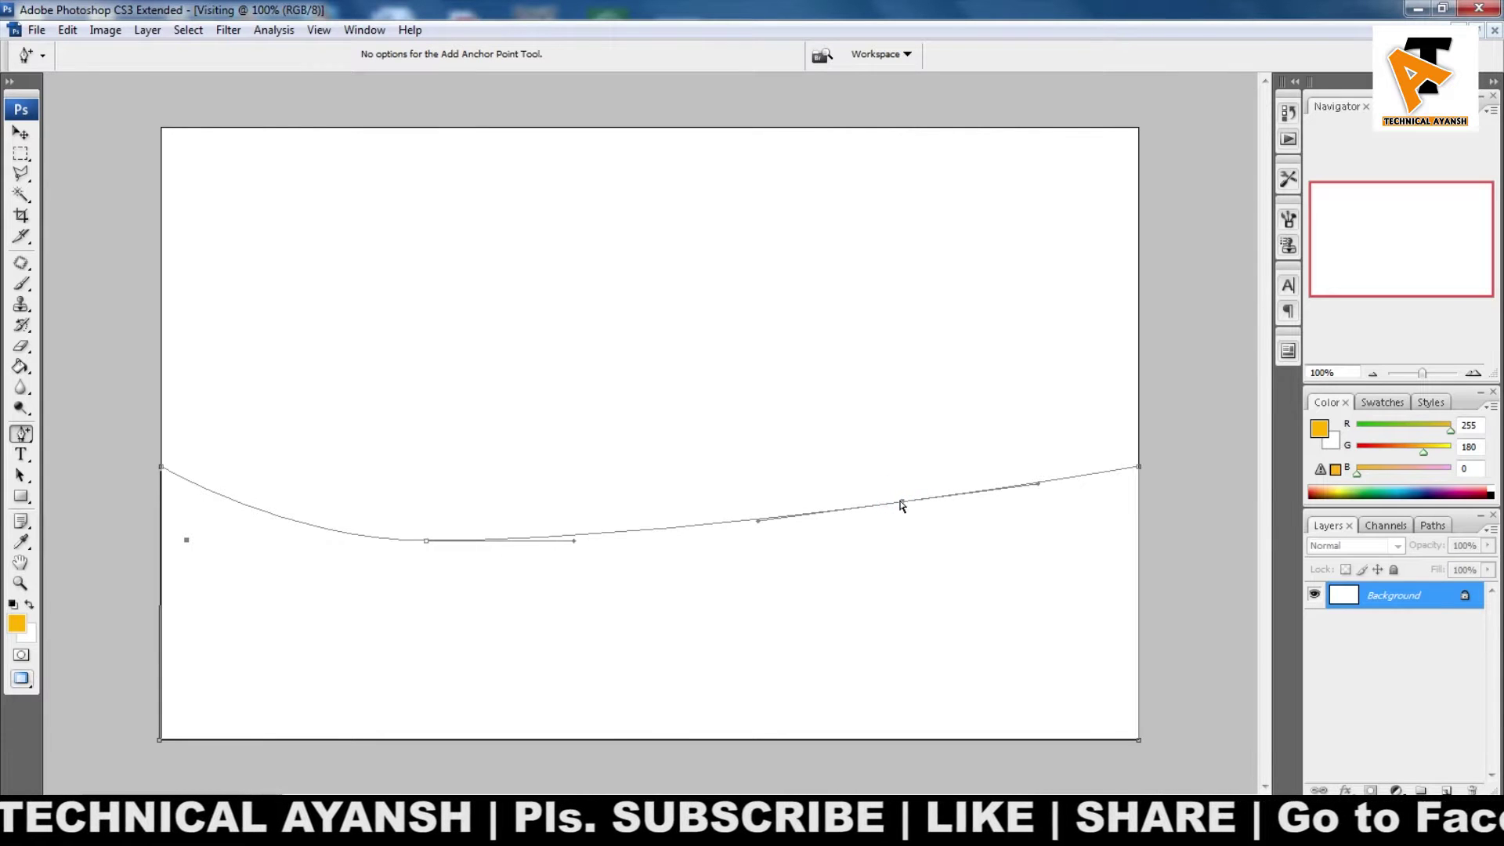
pyautogui.moveTo(901, 504); pyautogui.dragTo(905, 455)
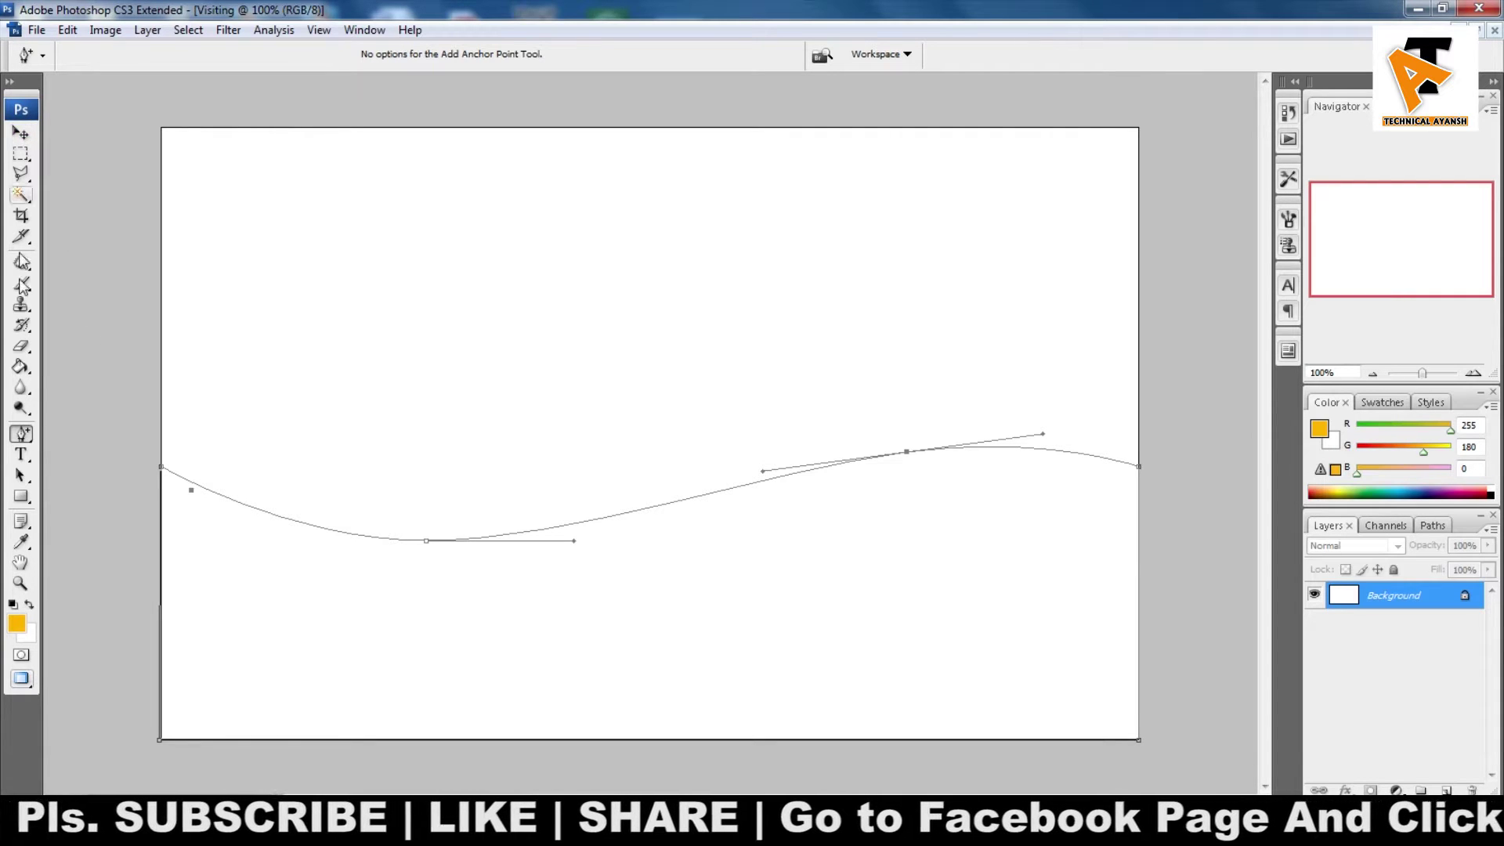
pyautogui.click(21, 433)
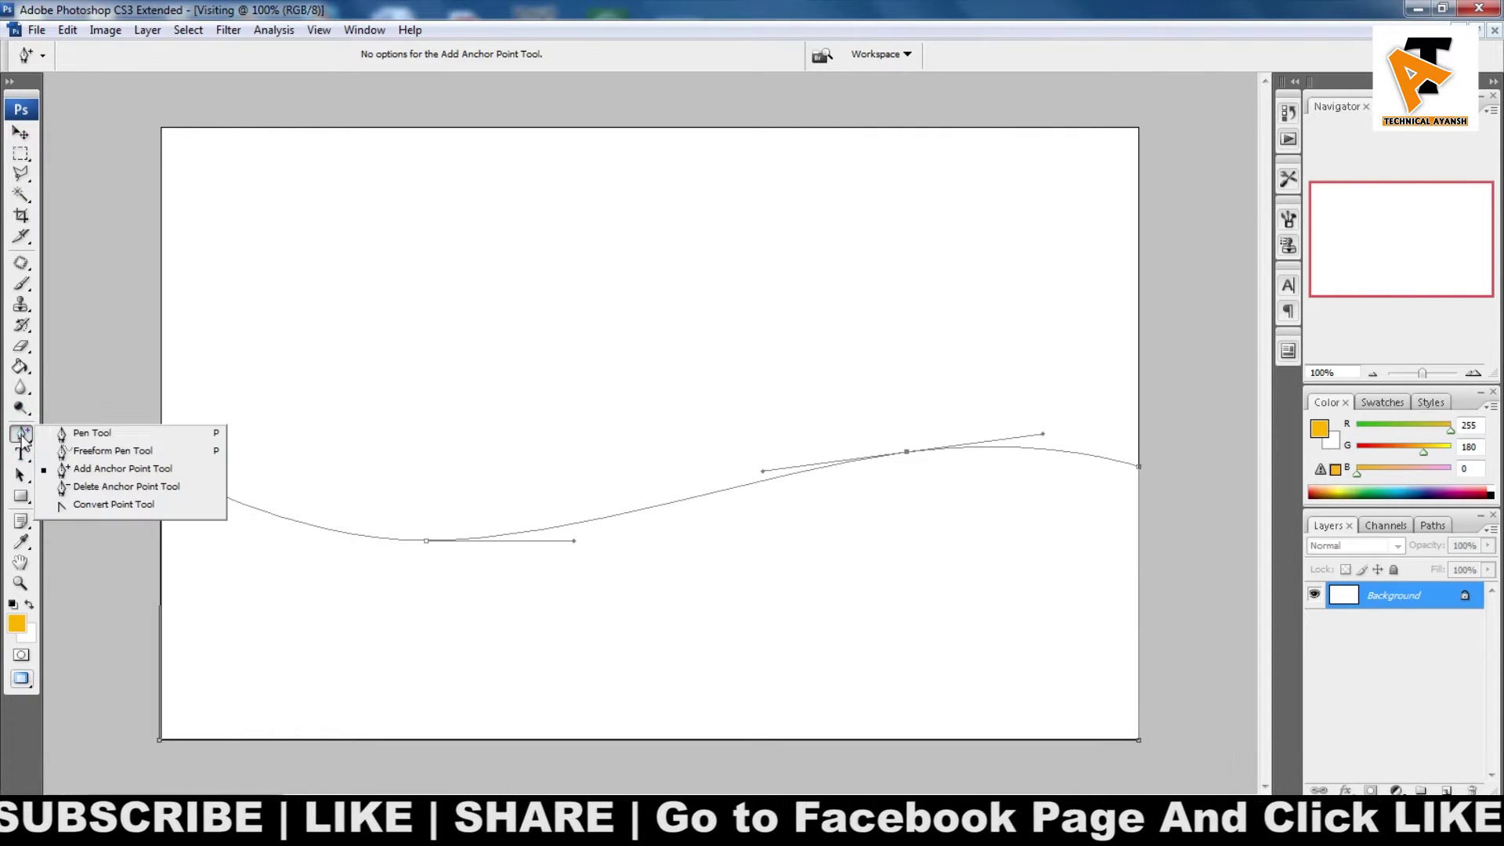
pyautogui.click(82, 433)
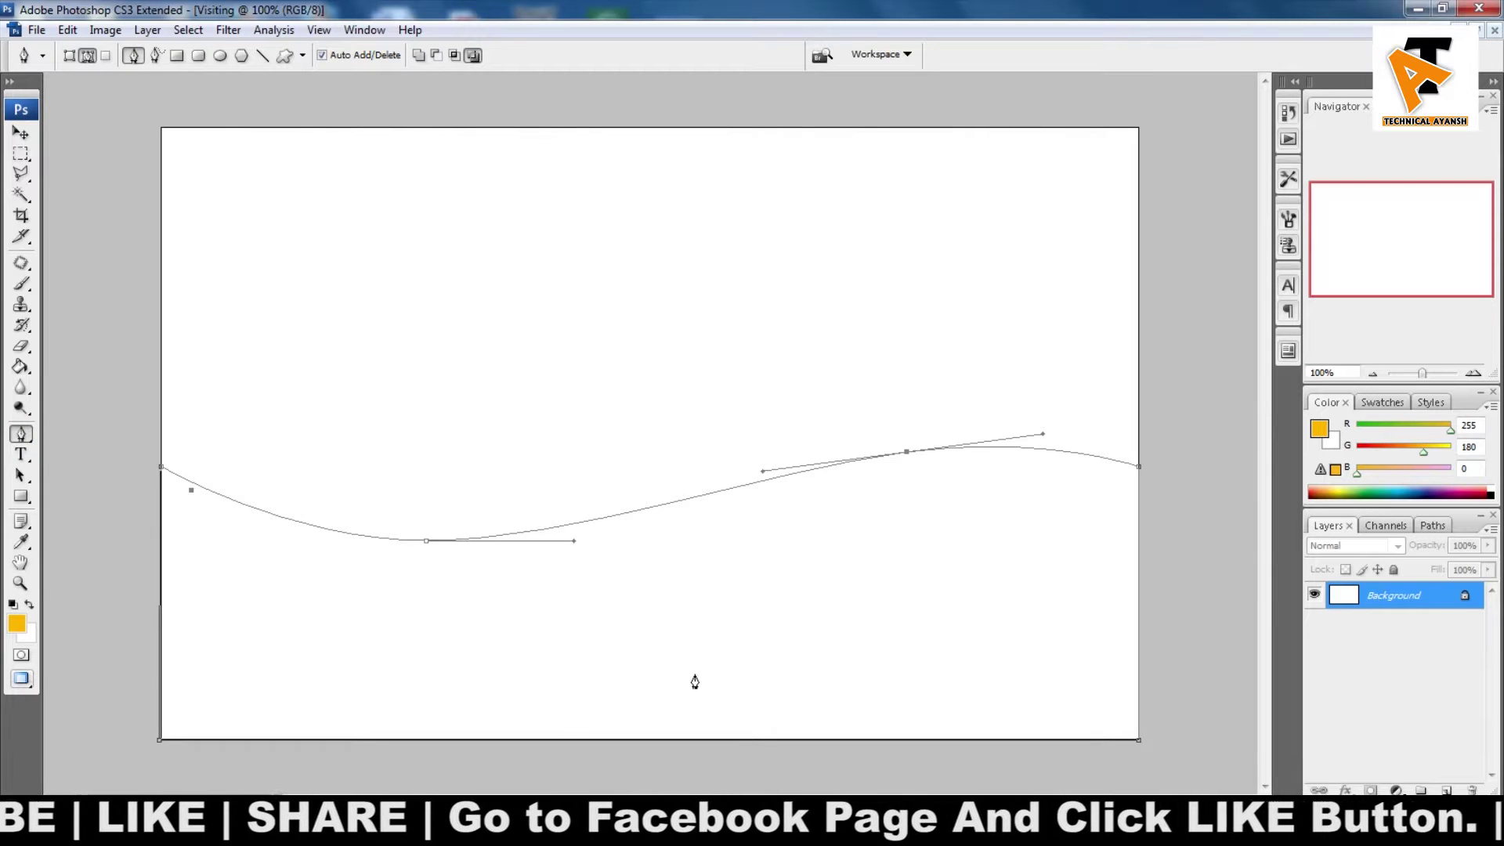
# Convert the wave path to a 0-feather selection and add empty Layer 1
pyautogui.rightClick(686, 596)
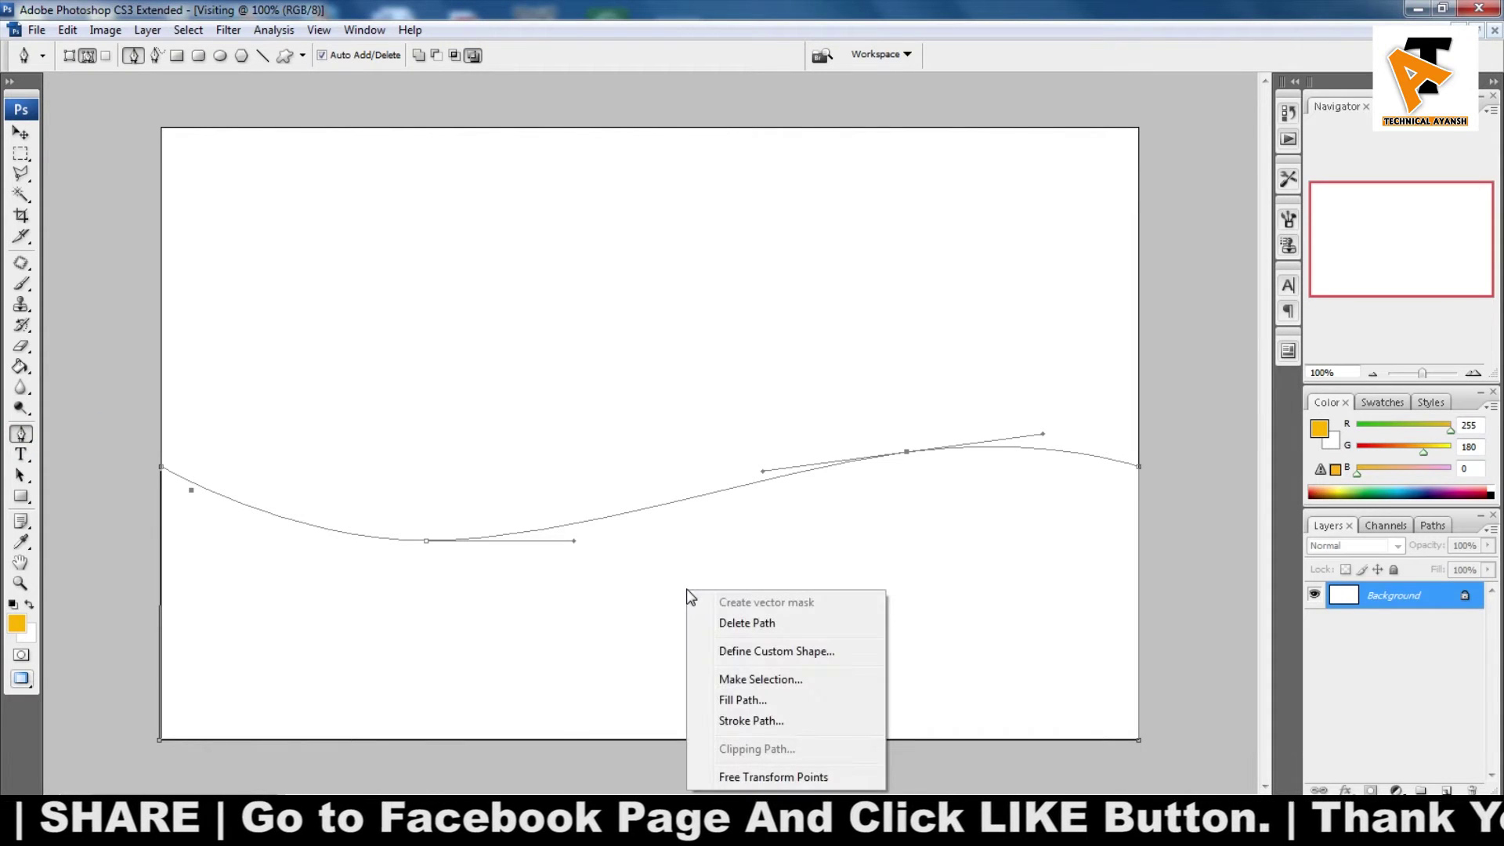
pyautogui.click(765, 680)
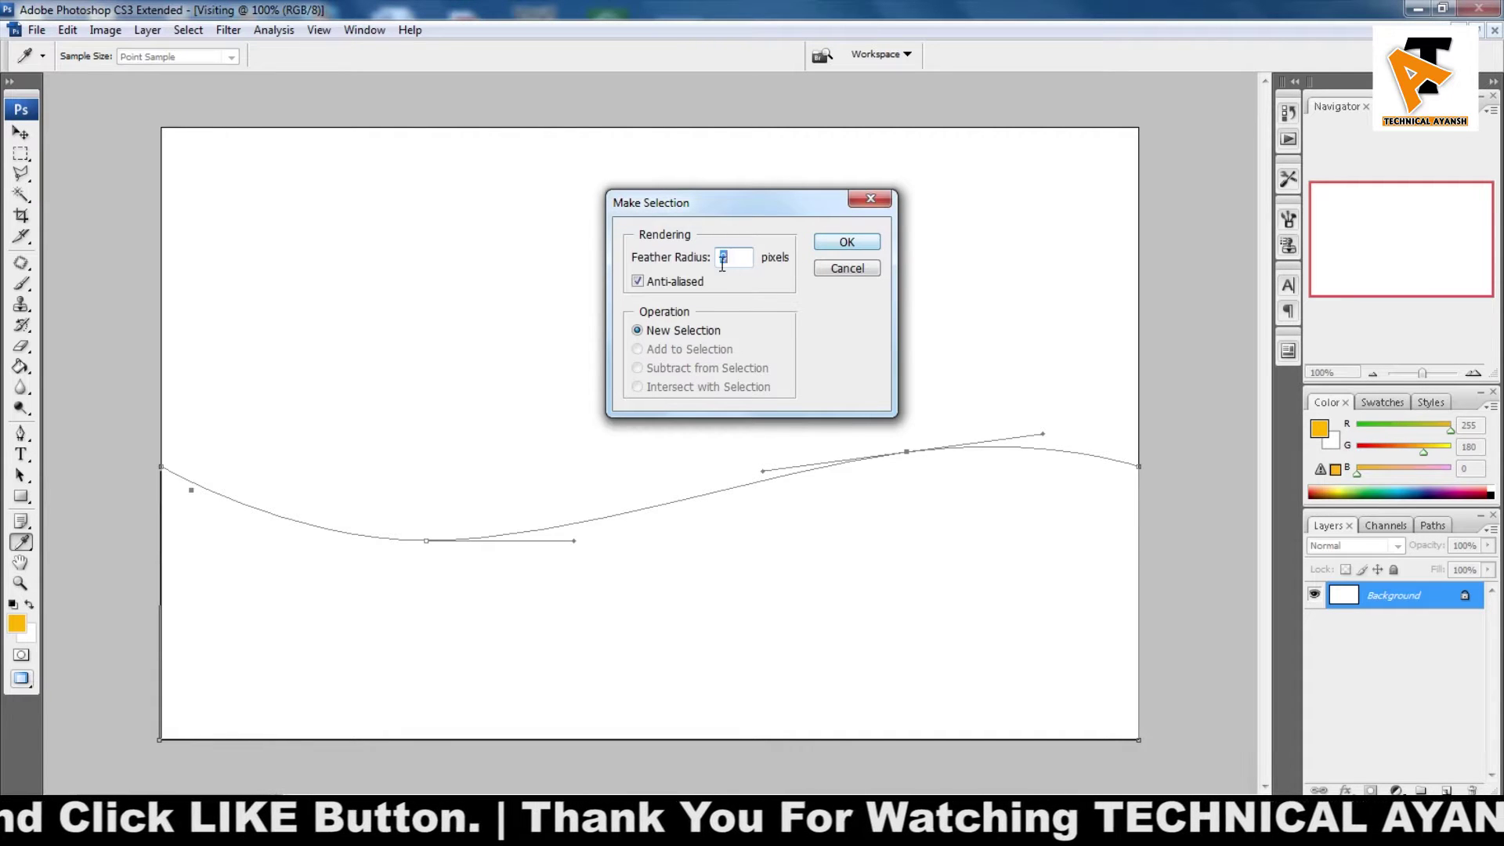
pyautogui.click(846, 242)
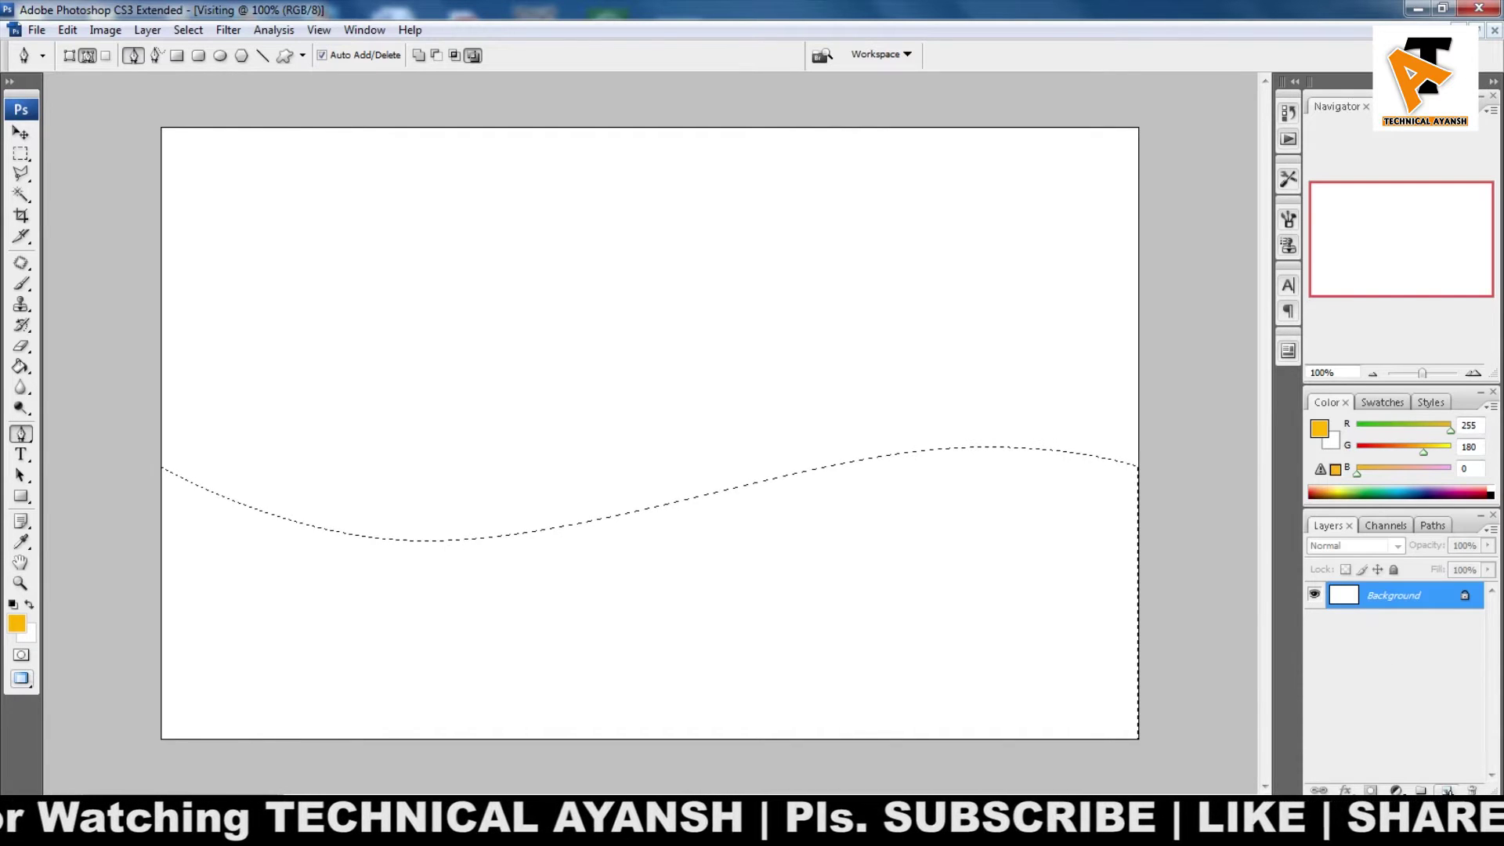
pyautogui.click(1447, 791)
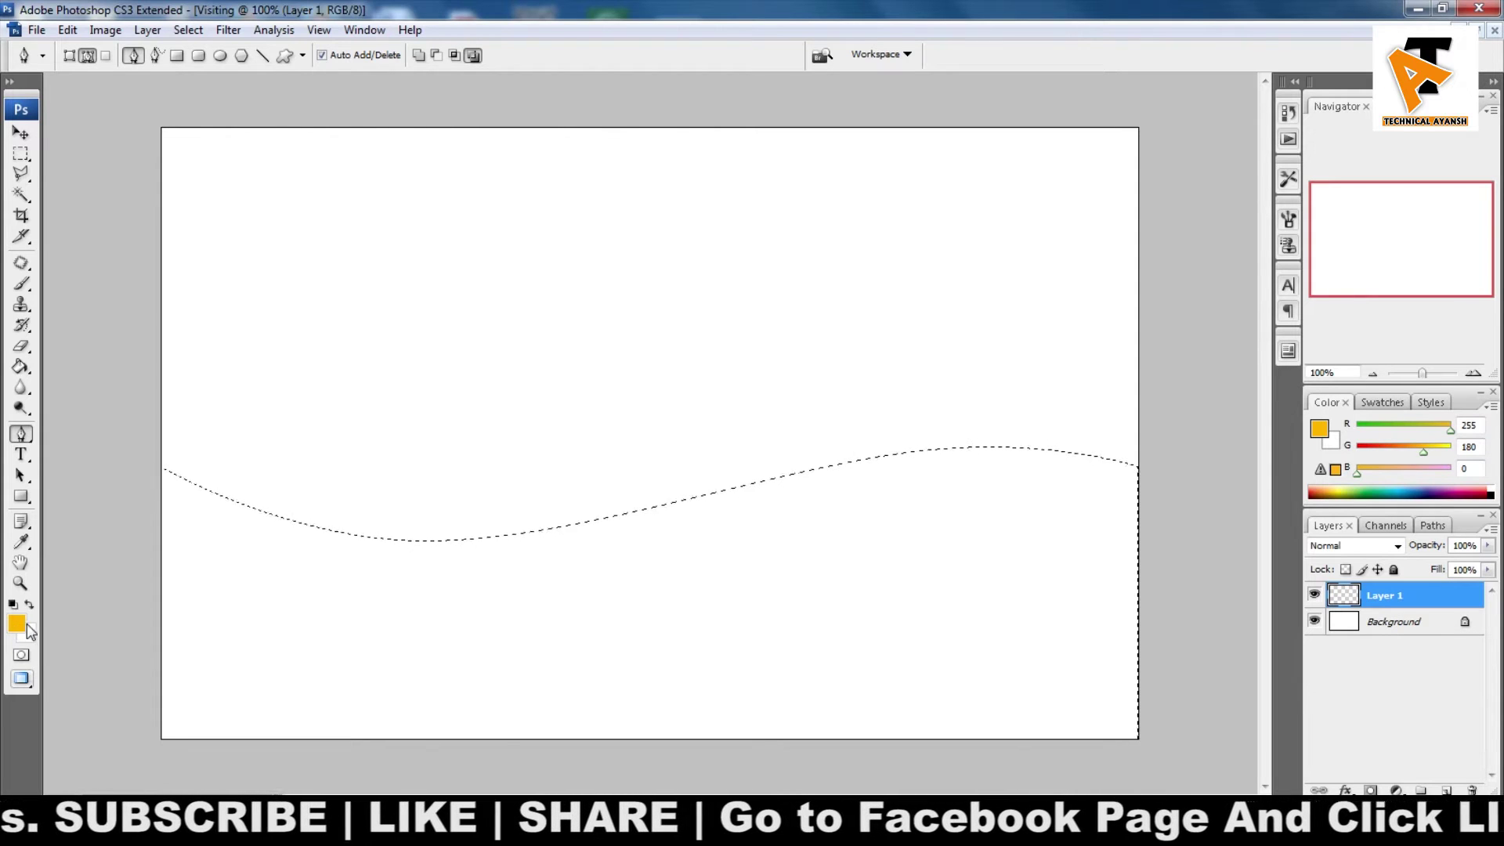
# Set the foreground colour to light grey cacac8
pyautogui.click(18, 625)
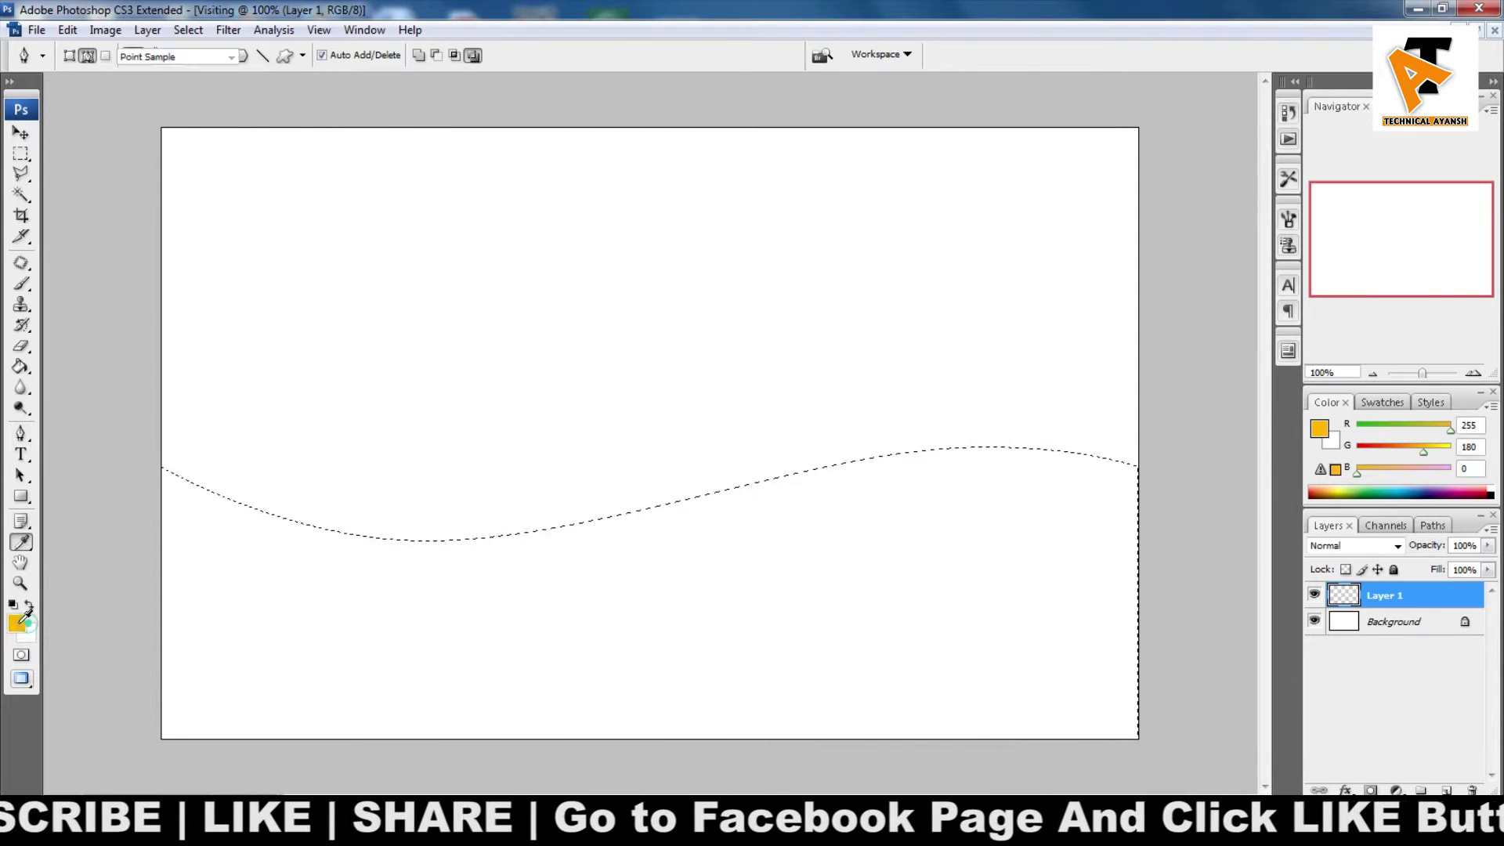
pyautogui.click(511, 256)
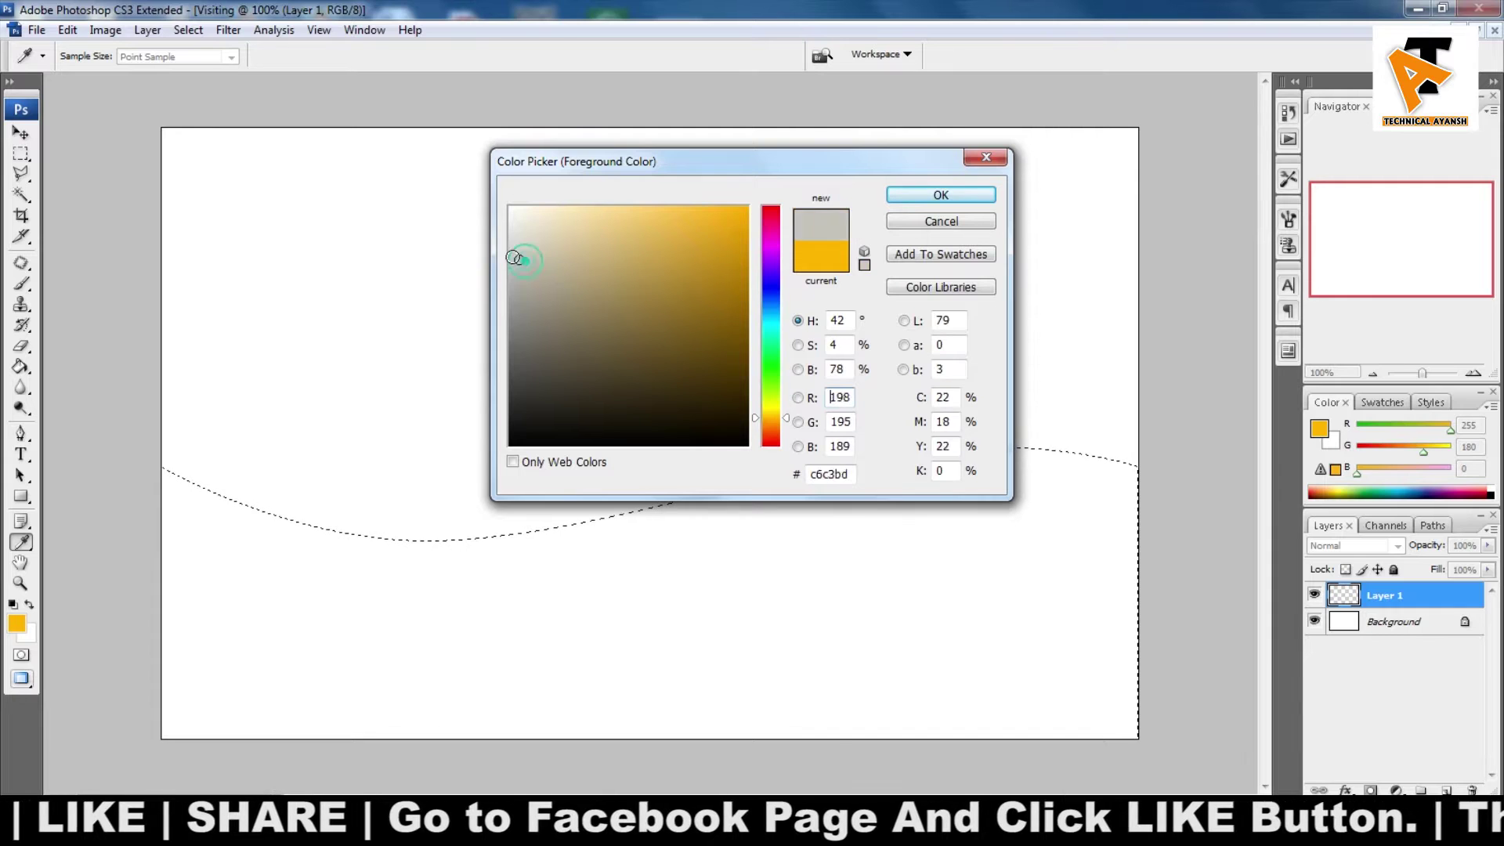
pyautogui.click(921, 196)
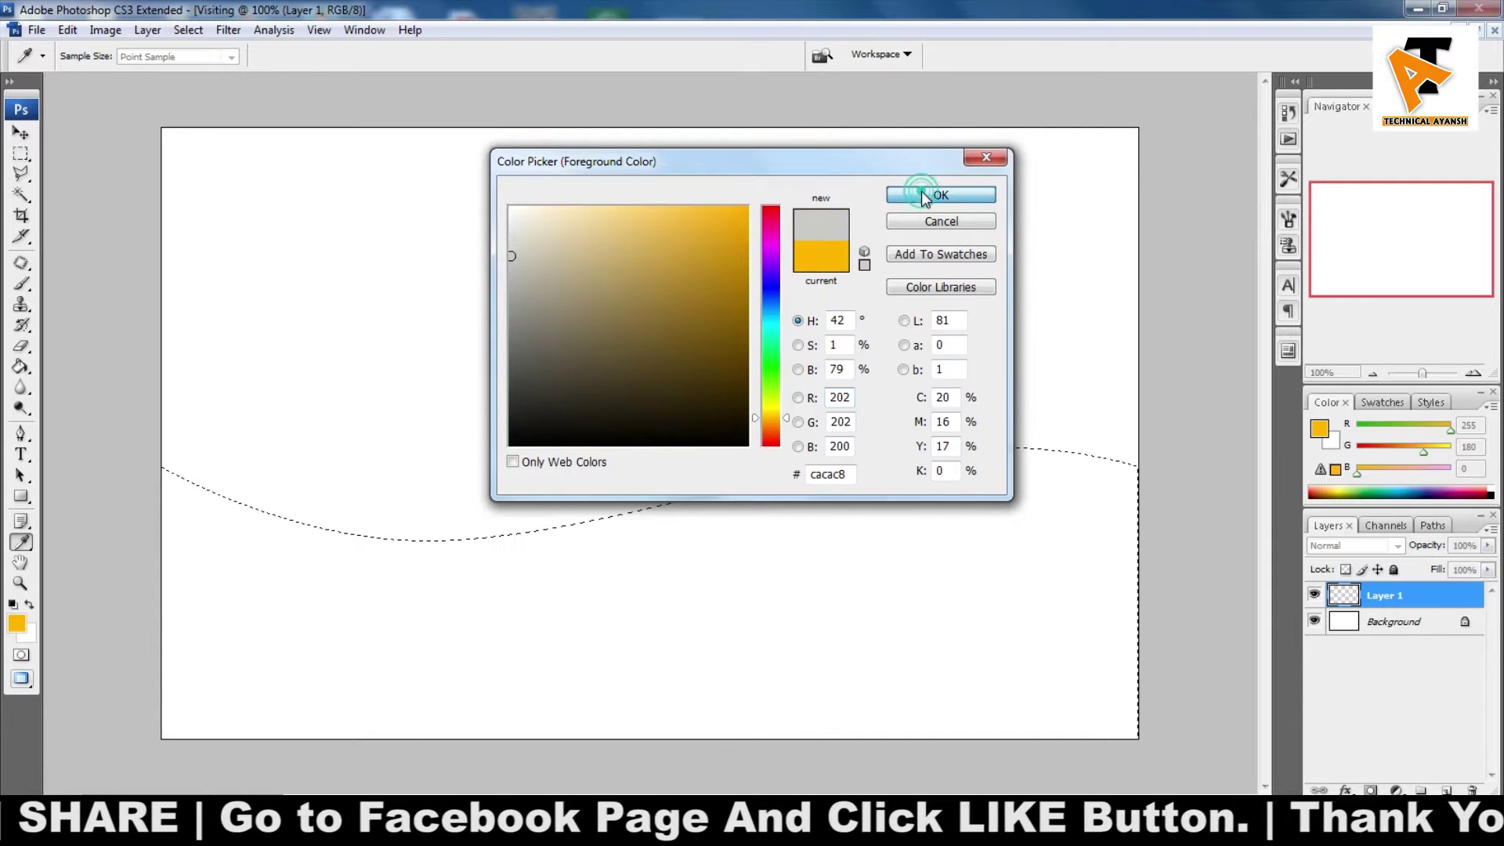
pyautogui.press('p')
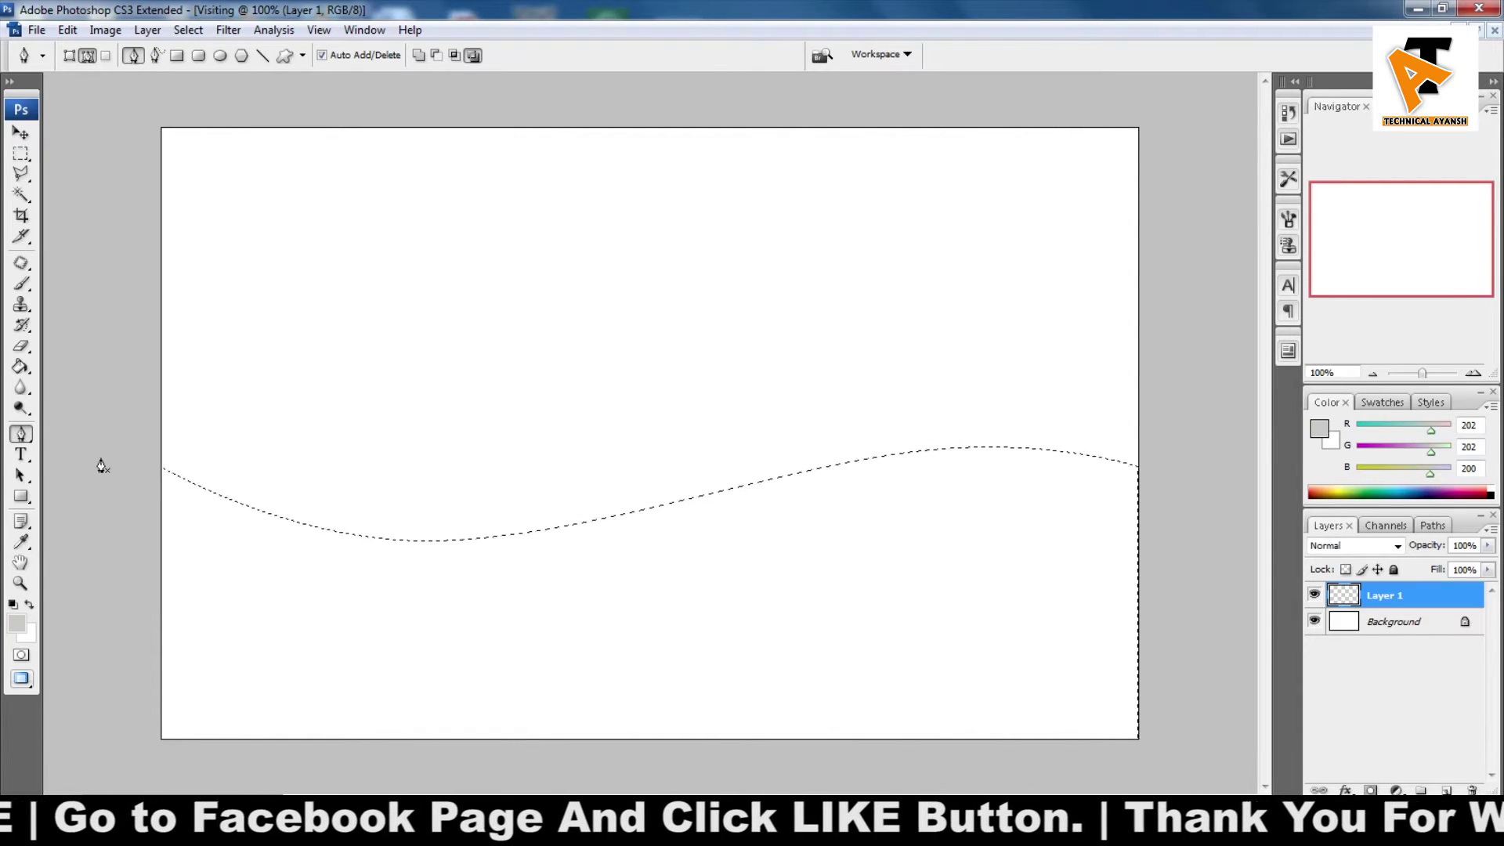
# Paint-bucket fill the wave selection grey on Layer 1 and deselect it
pyautogui.click(22, 367)
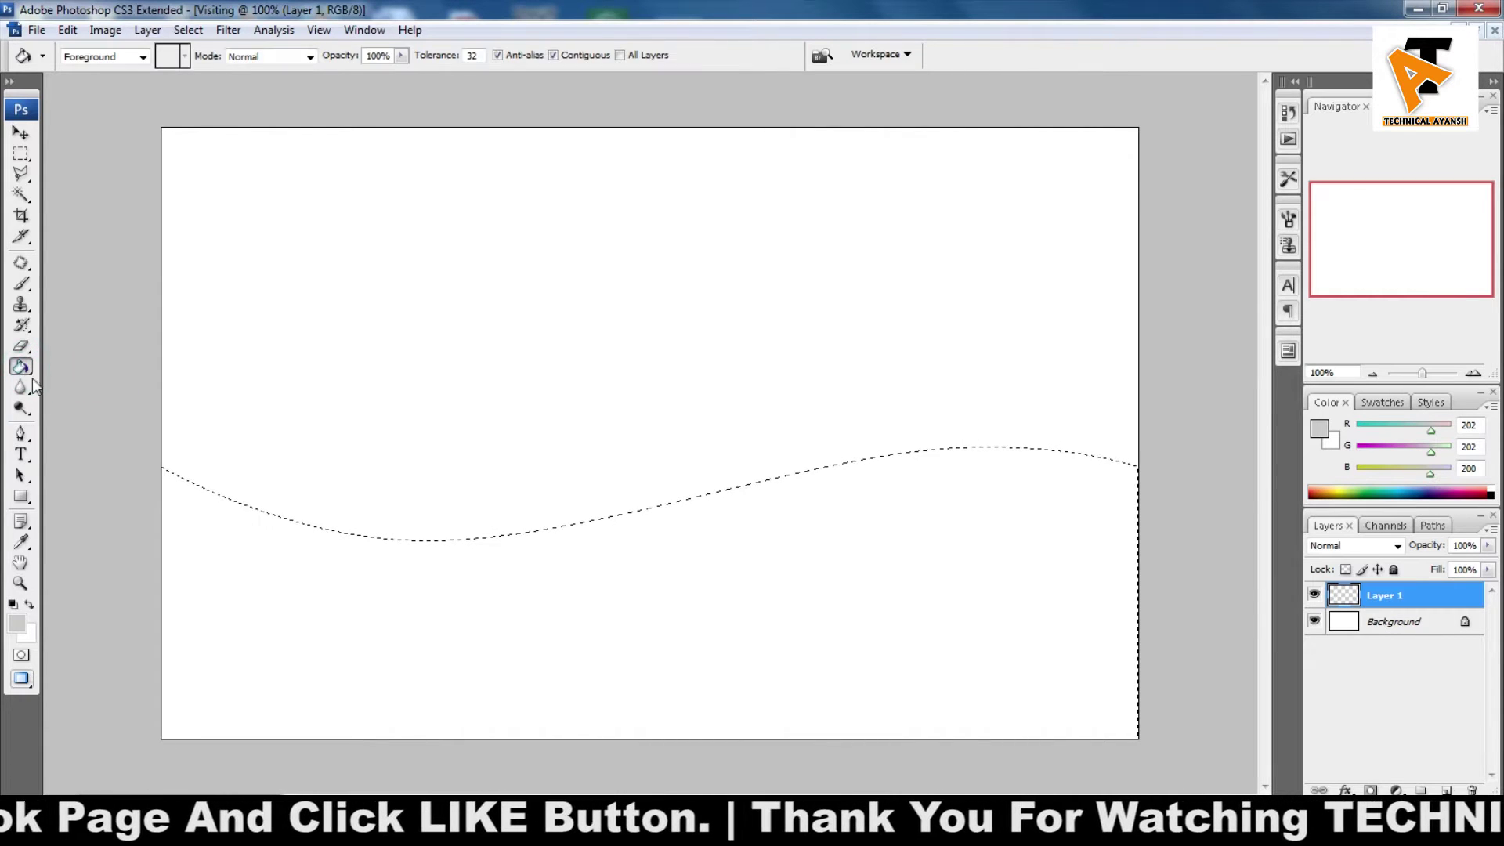
pyautogui.click(472, 613)
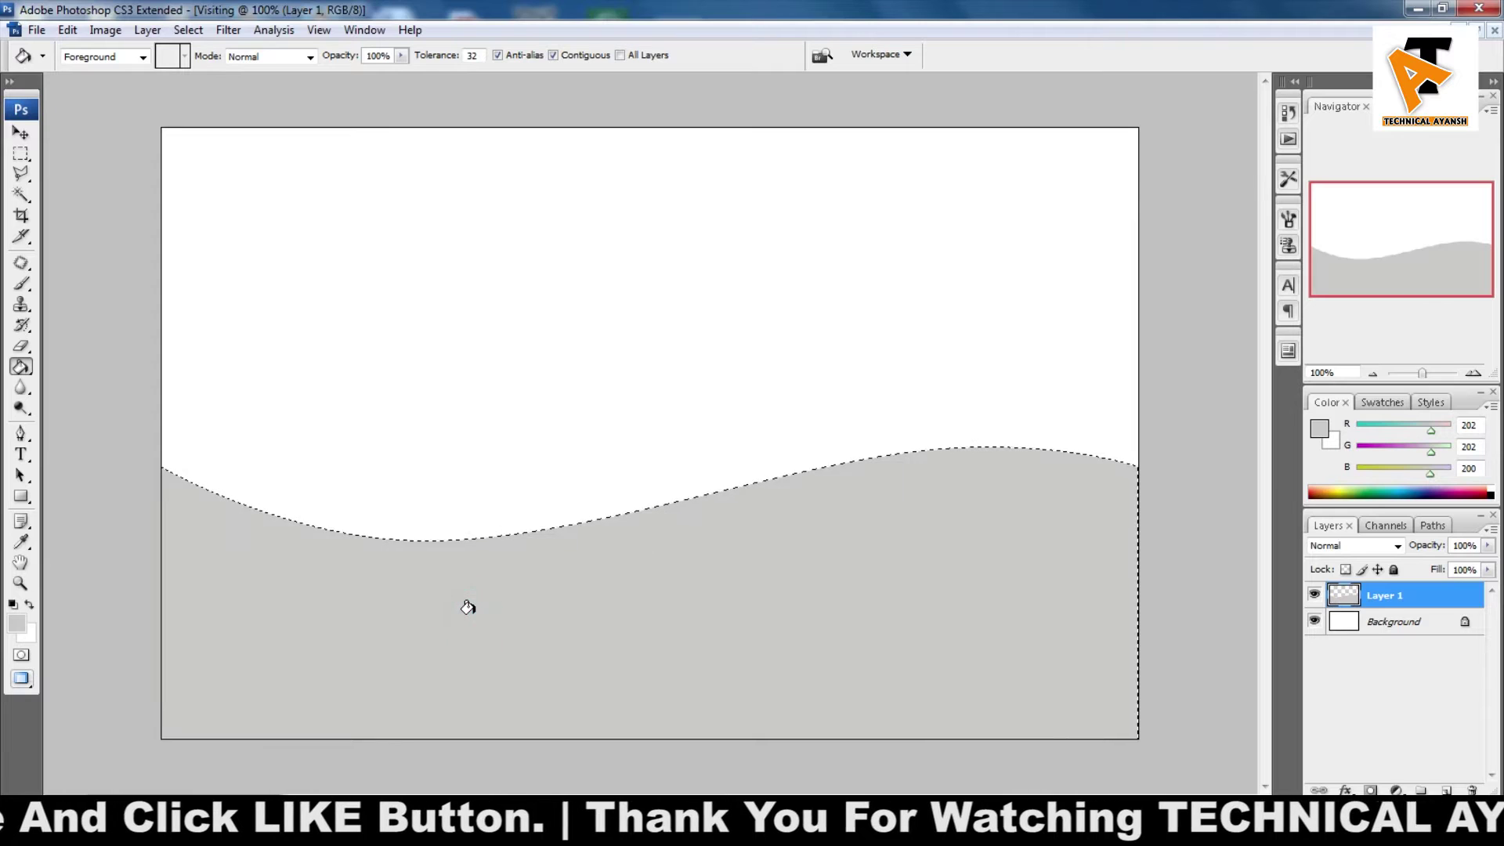
pyautogui.click(22, 136)
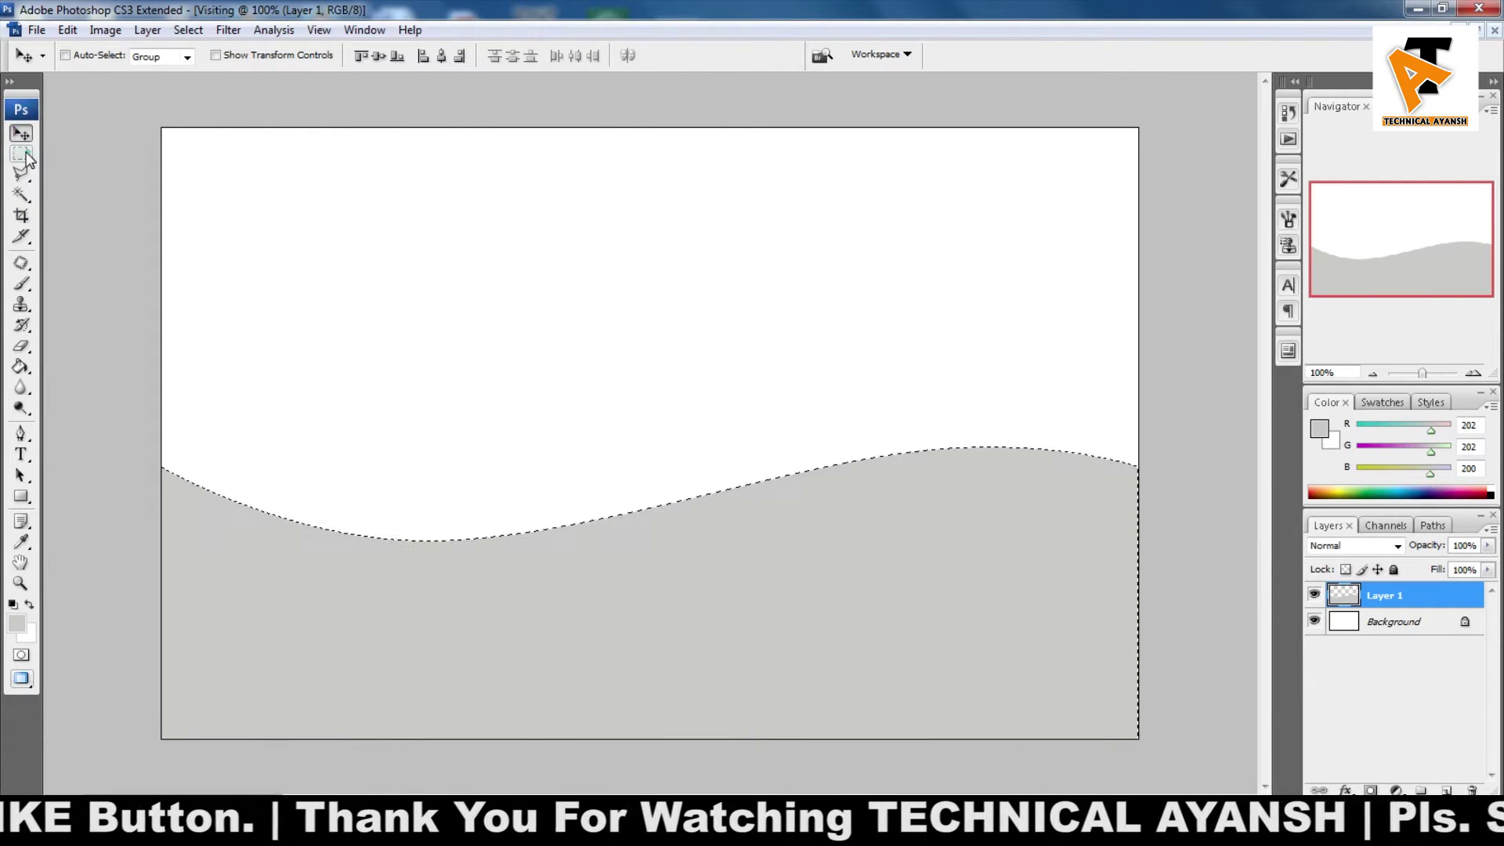
pyautogui.click(22, 155)
pyautogui.click(170, 202)
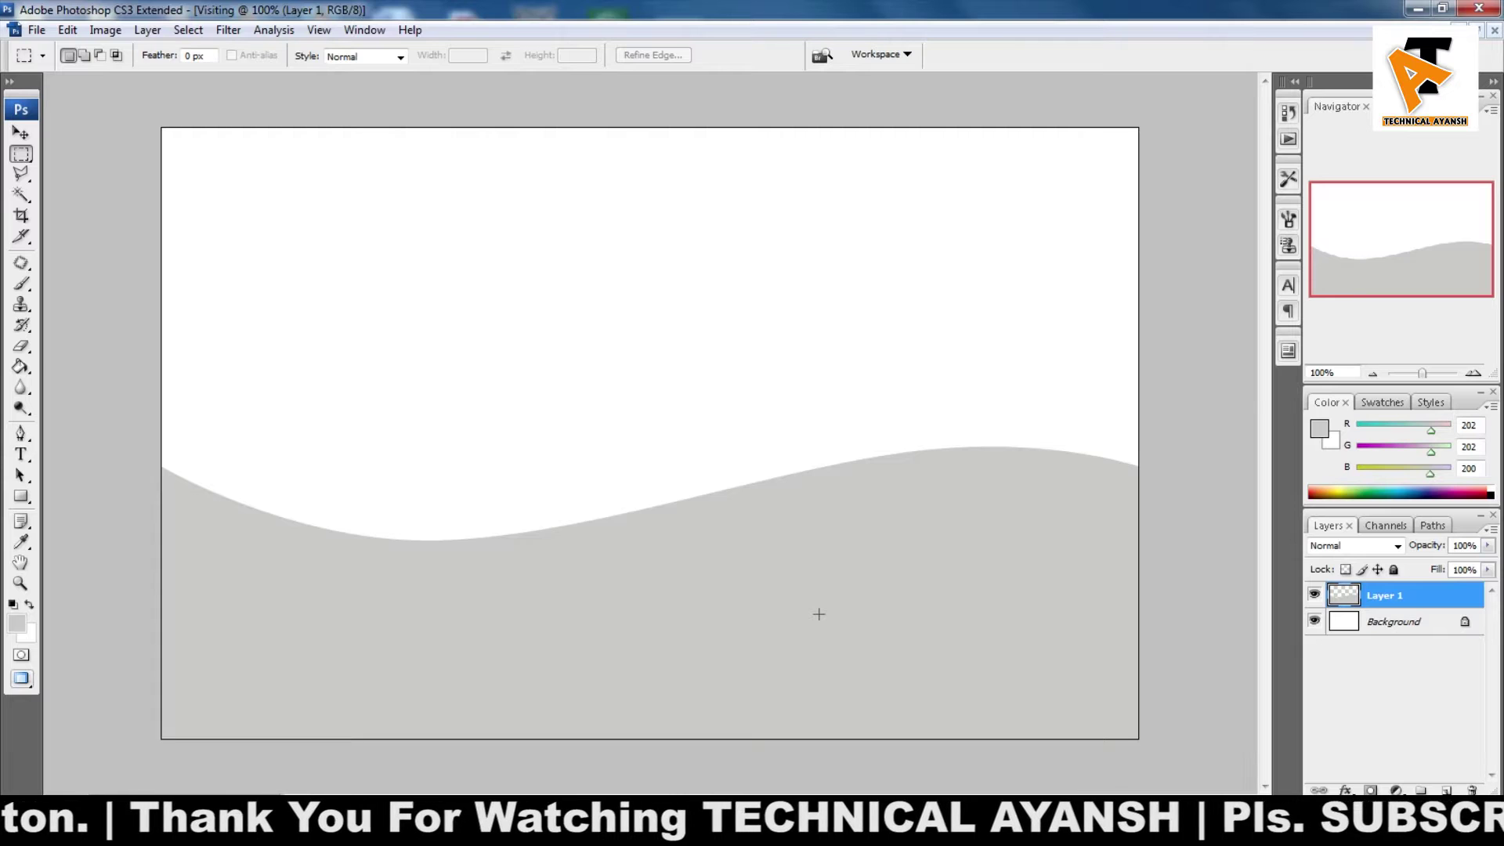
pyautogui.click(24, 135)
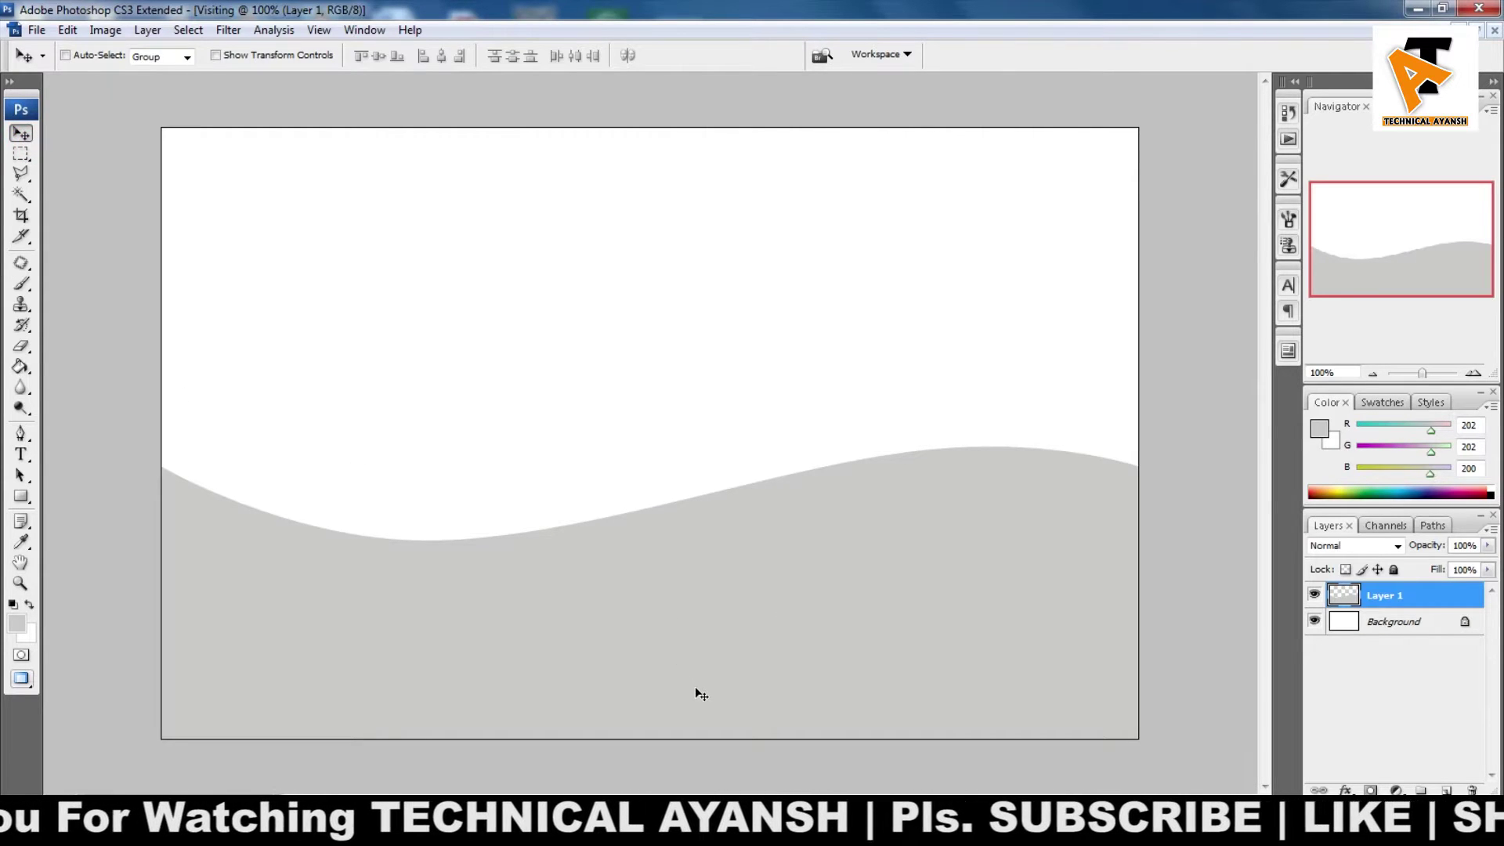
# Scale the grey wave up to about 103% around its centre and commit
pyautogui.hotkey('ctrl', 't')
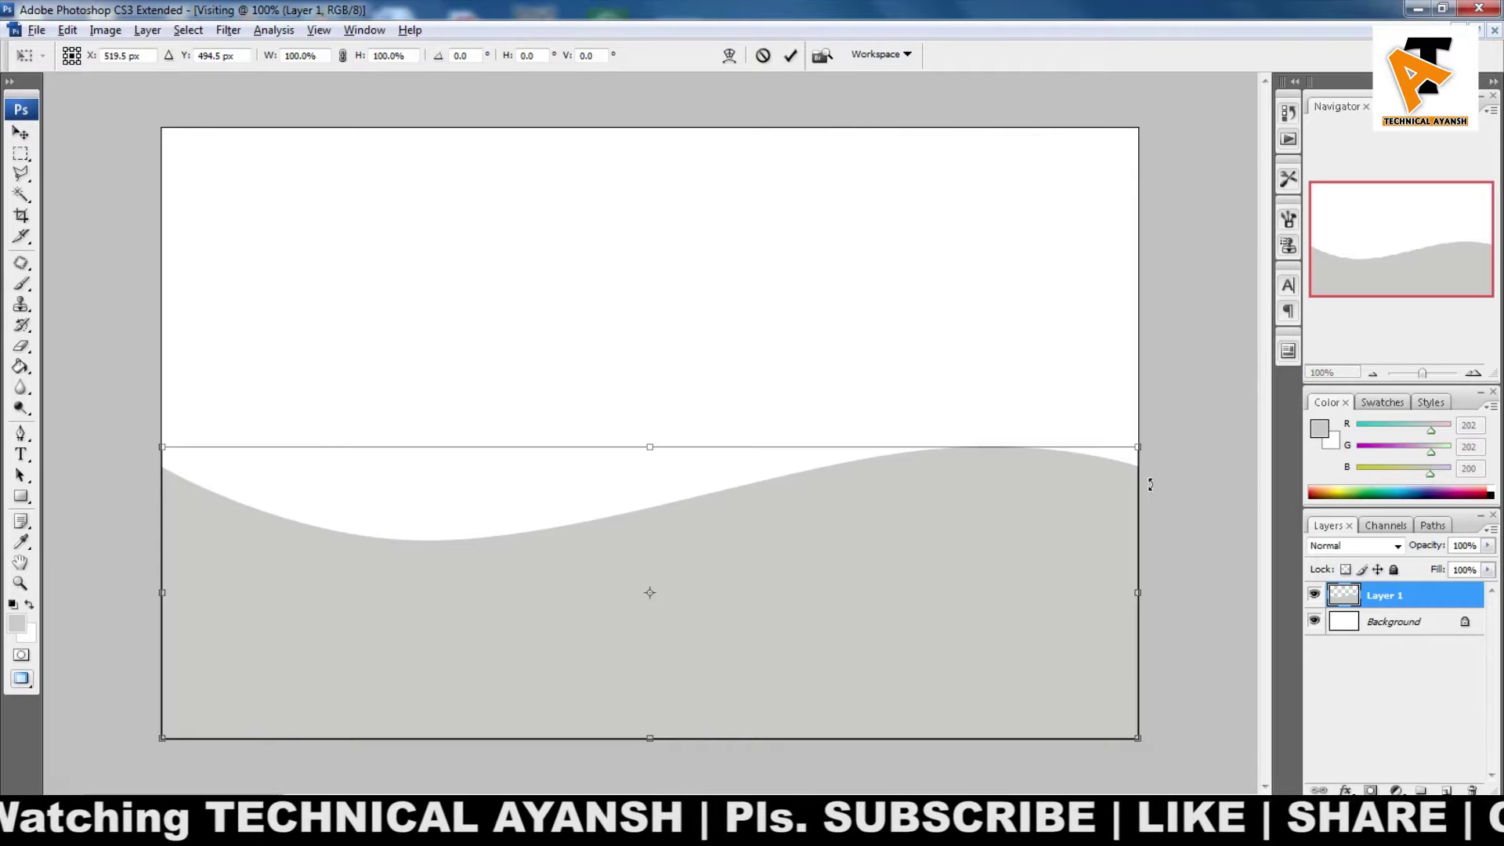
pyautogui.moveTo(1140, 447); pyautogui.dragTo(1146, 444)
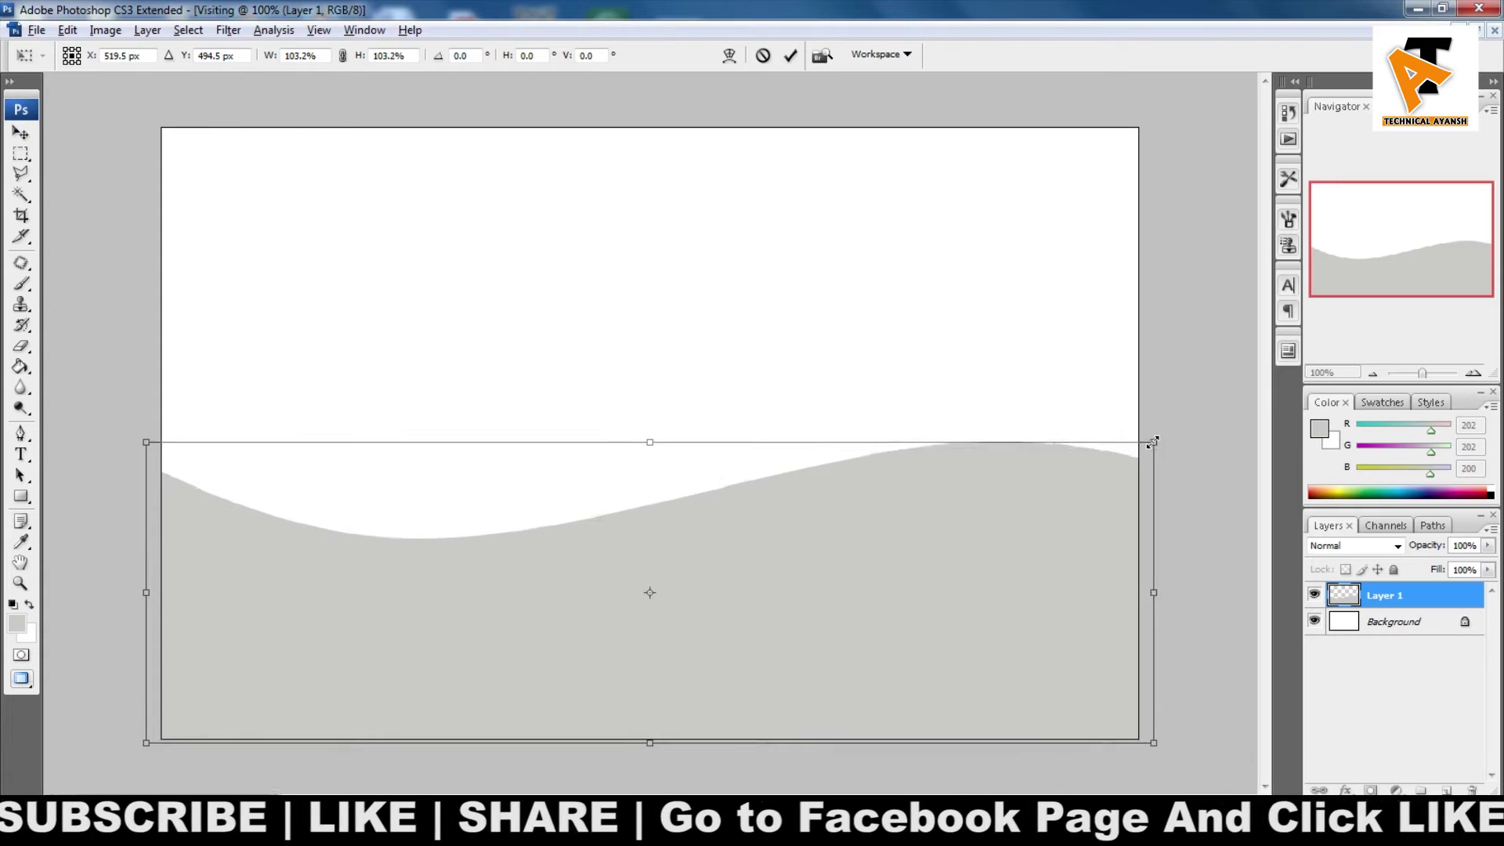
pyautogui.moveTo(1148, 445); pyautogui.dragTo(1144, 446)
pyautogui.doubleClick(1083, 512)
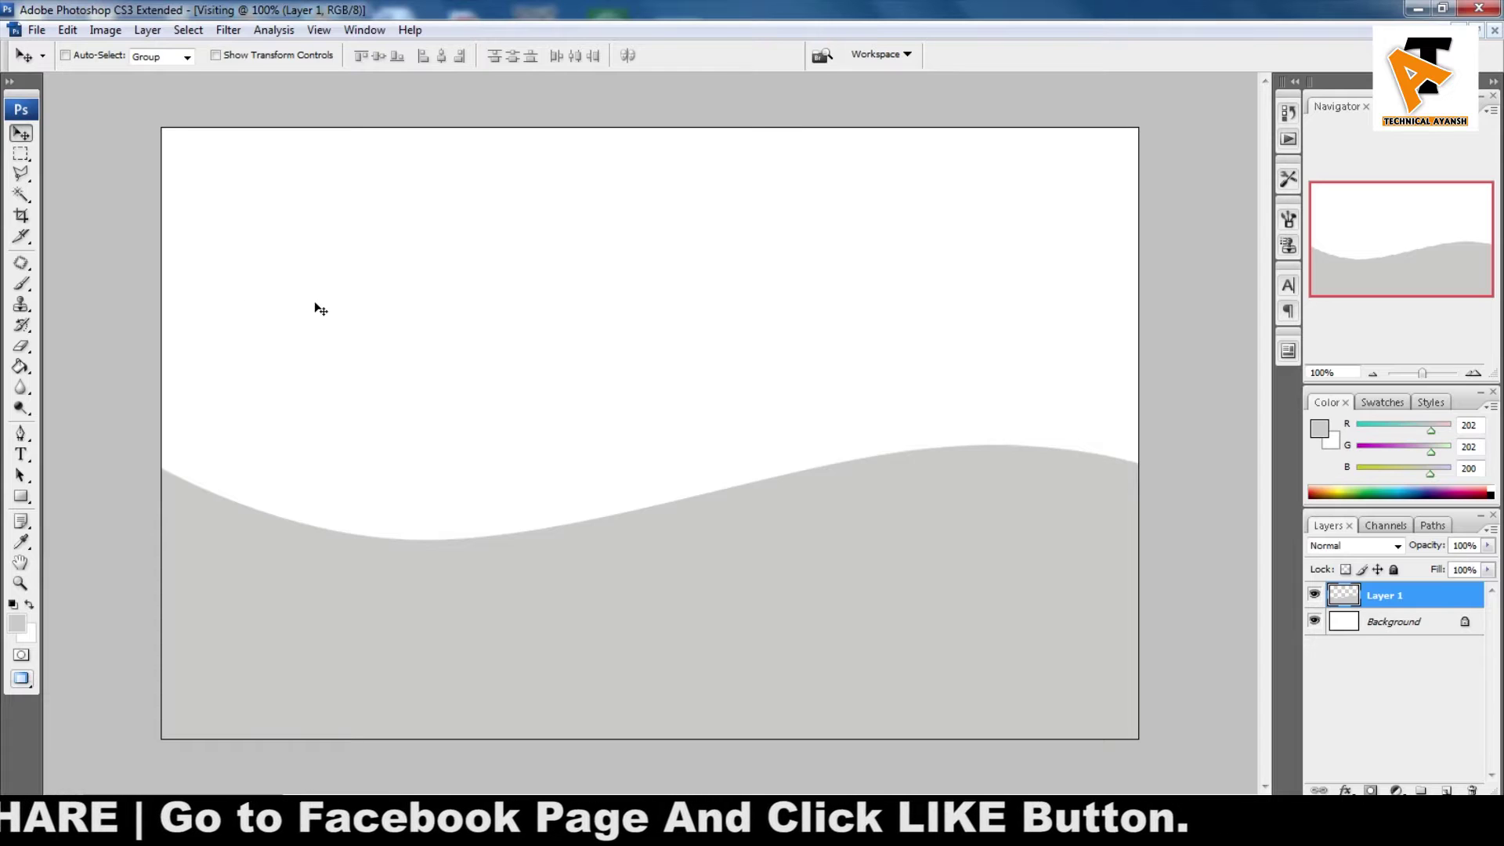
# Crop the image to the full canvas selection and deselect
pyautogui.hotkey('ctrl', 'a')
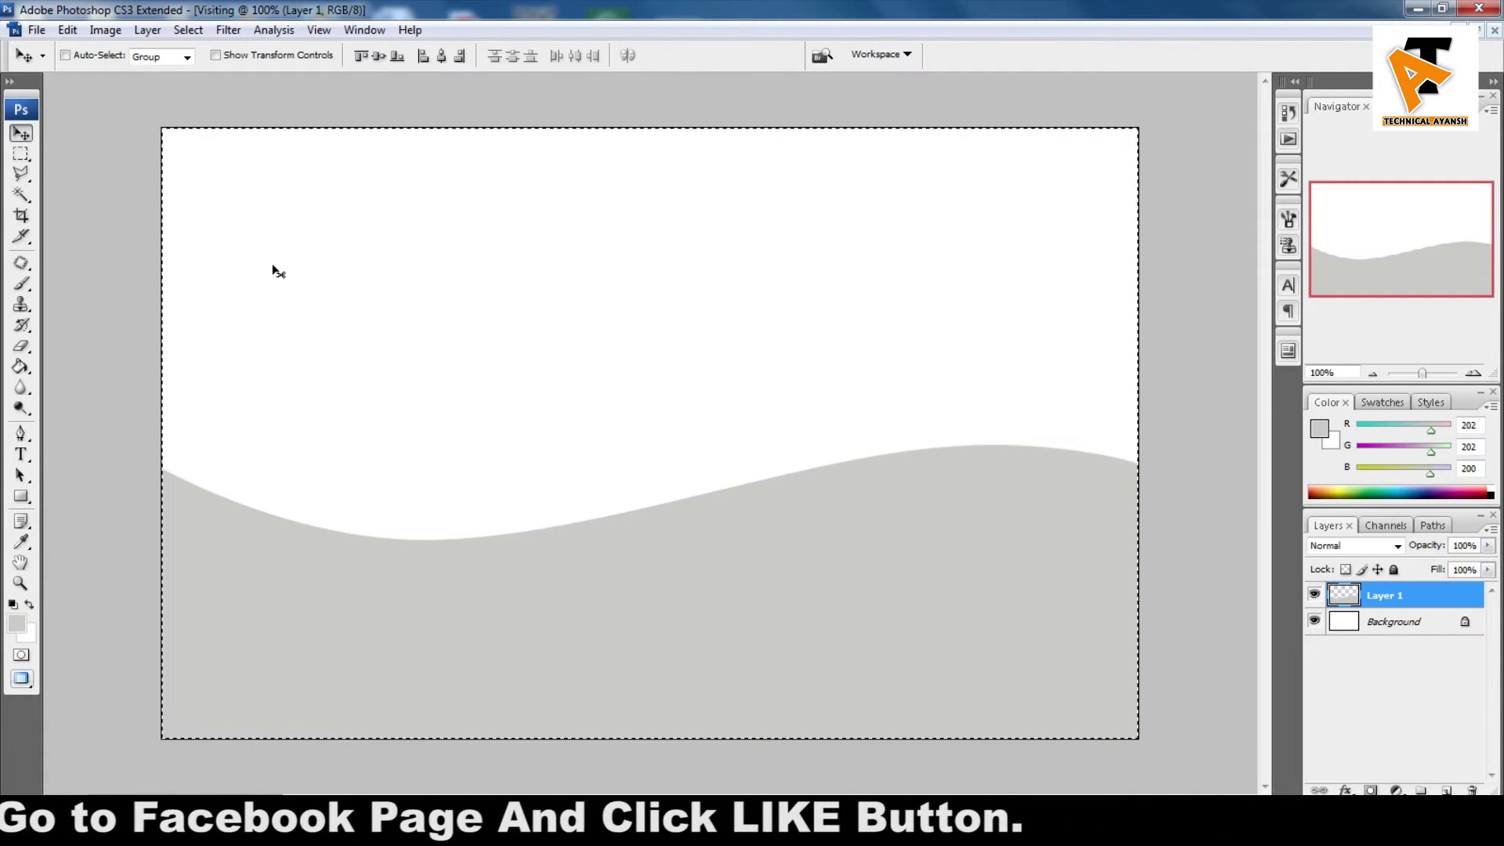
pyautogui.click(105, 31)
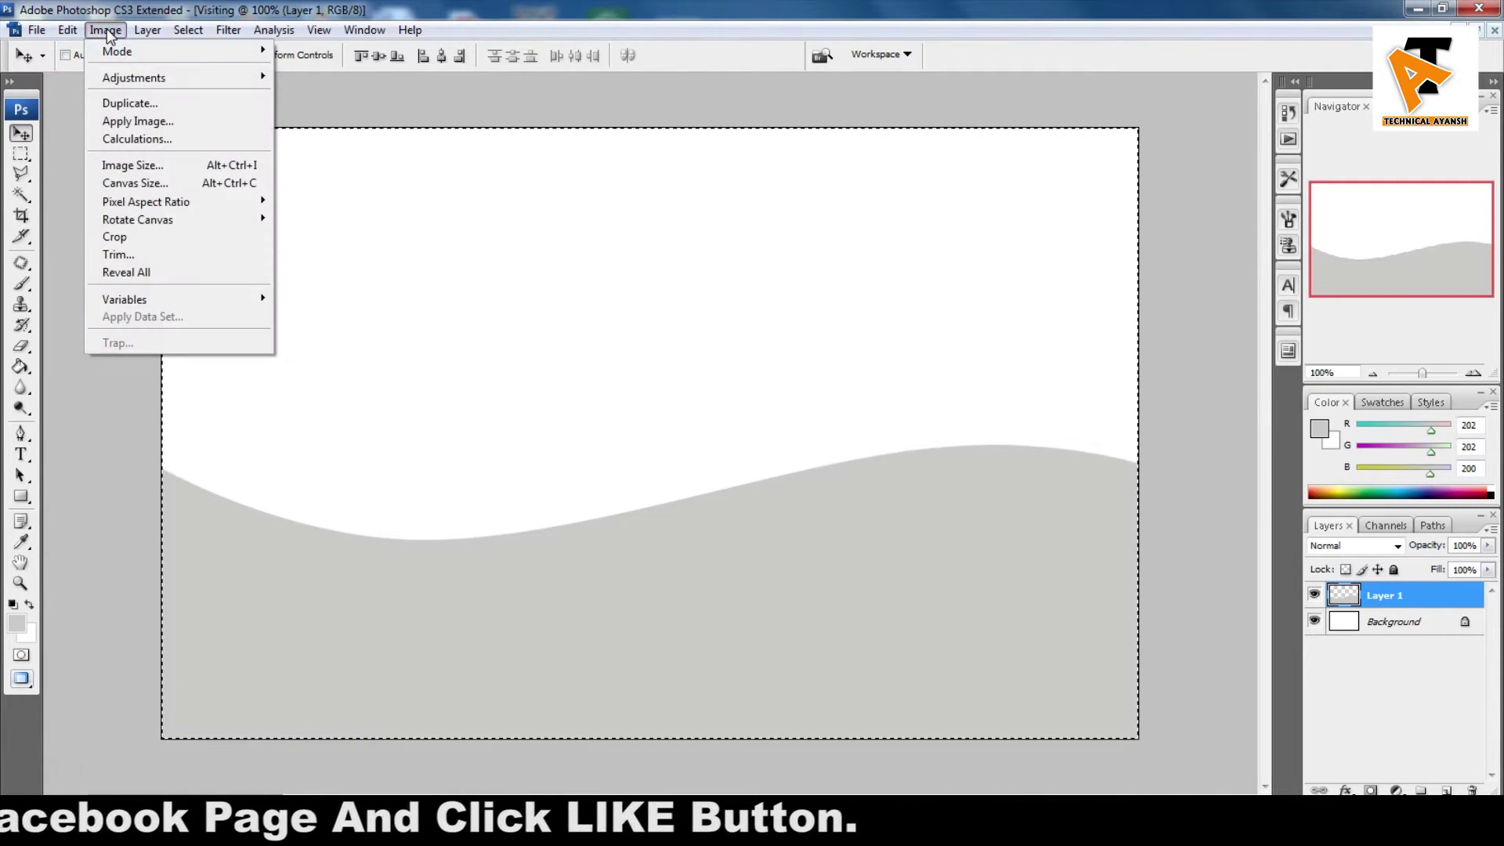
pyautogui.click(115, 236)
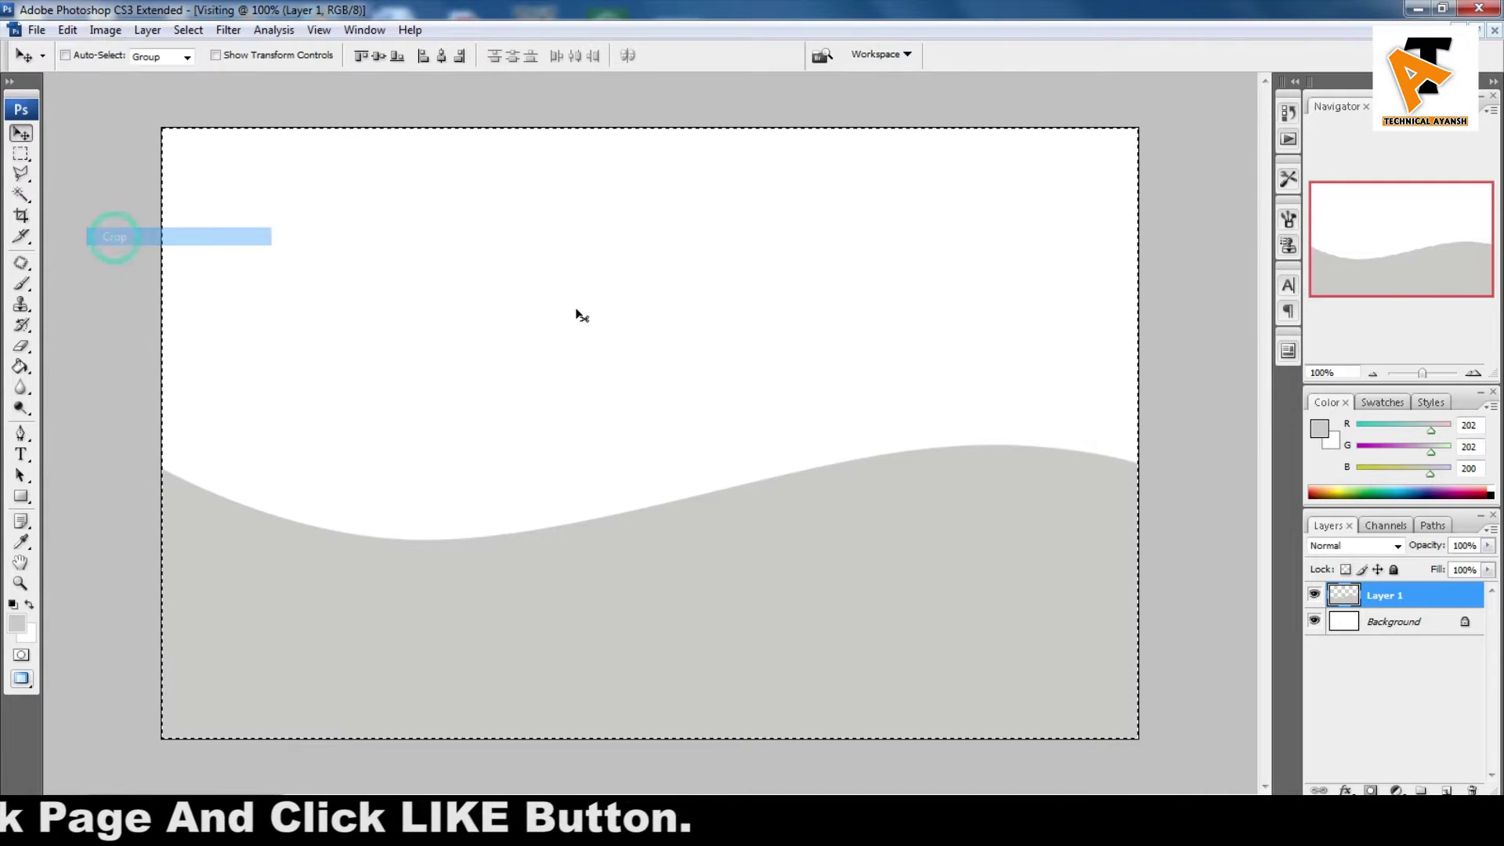
pyautogui.click(577, 310)
pyautogui.click(21, 153)
pyautogui.click(237, 242)
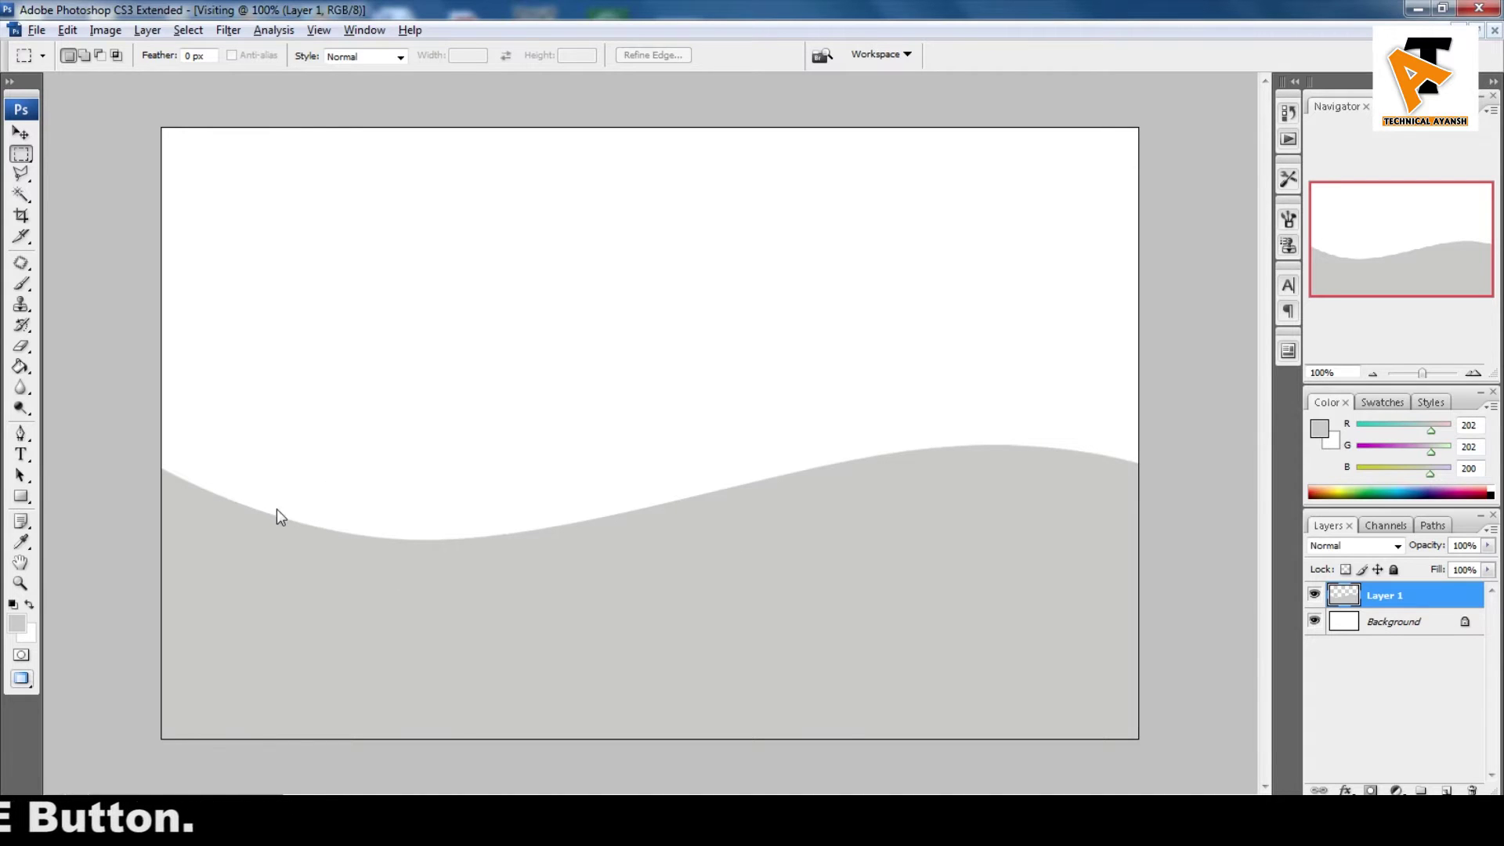
# Make Layer 1 active and duplicate it as Layer 1 copy
pyautogui.click(21, 134)
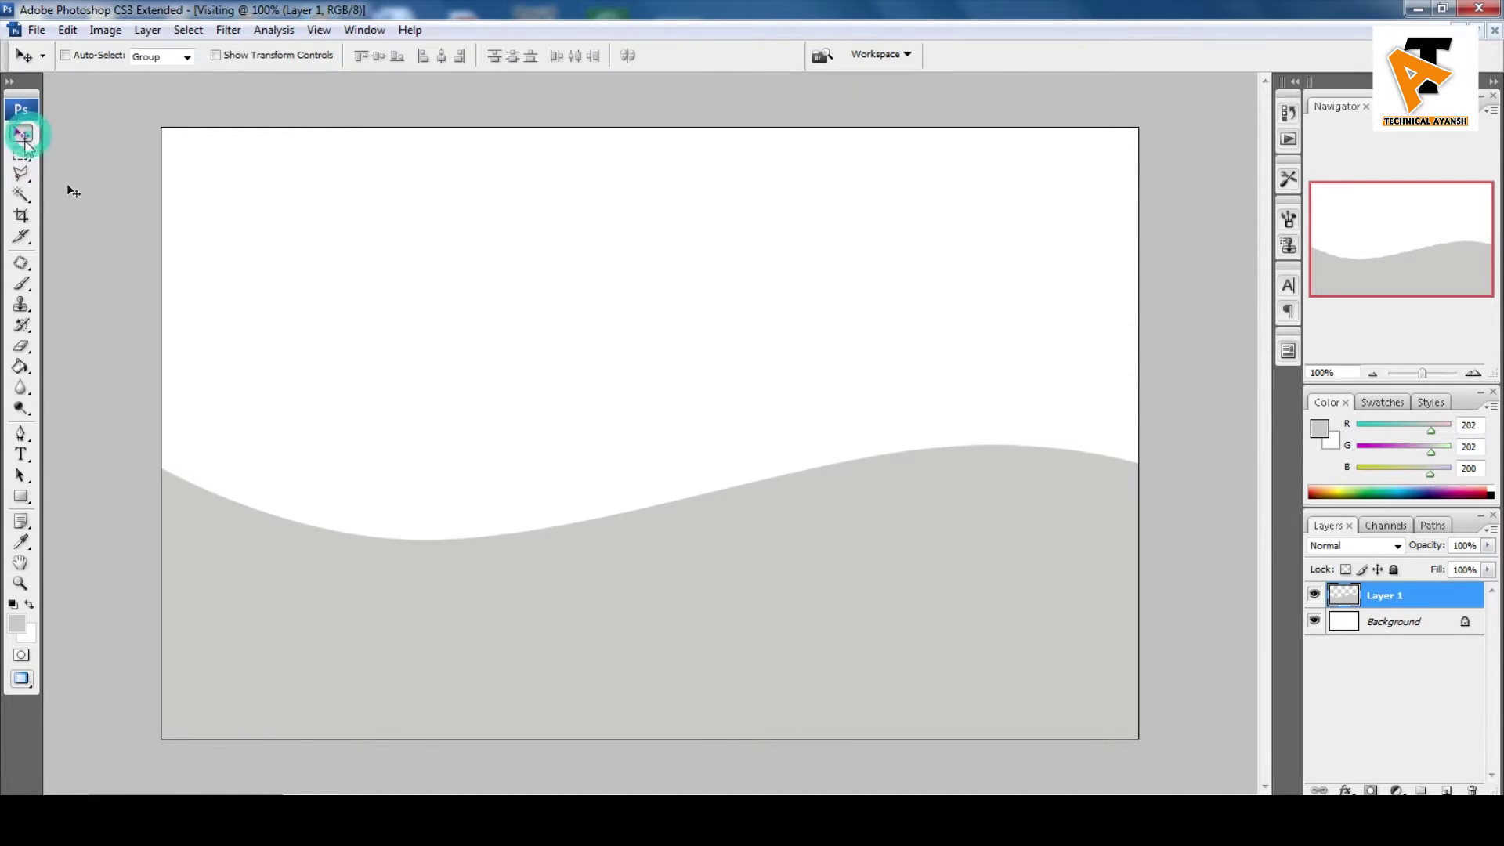
pyautogui.rightClick(729, 565)
pyautogui.click(758, 580)
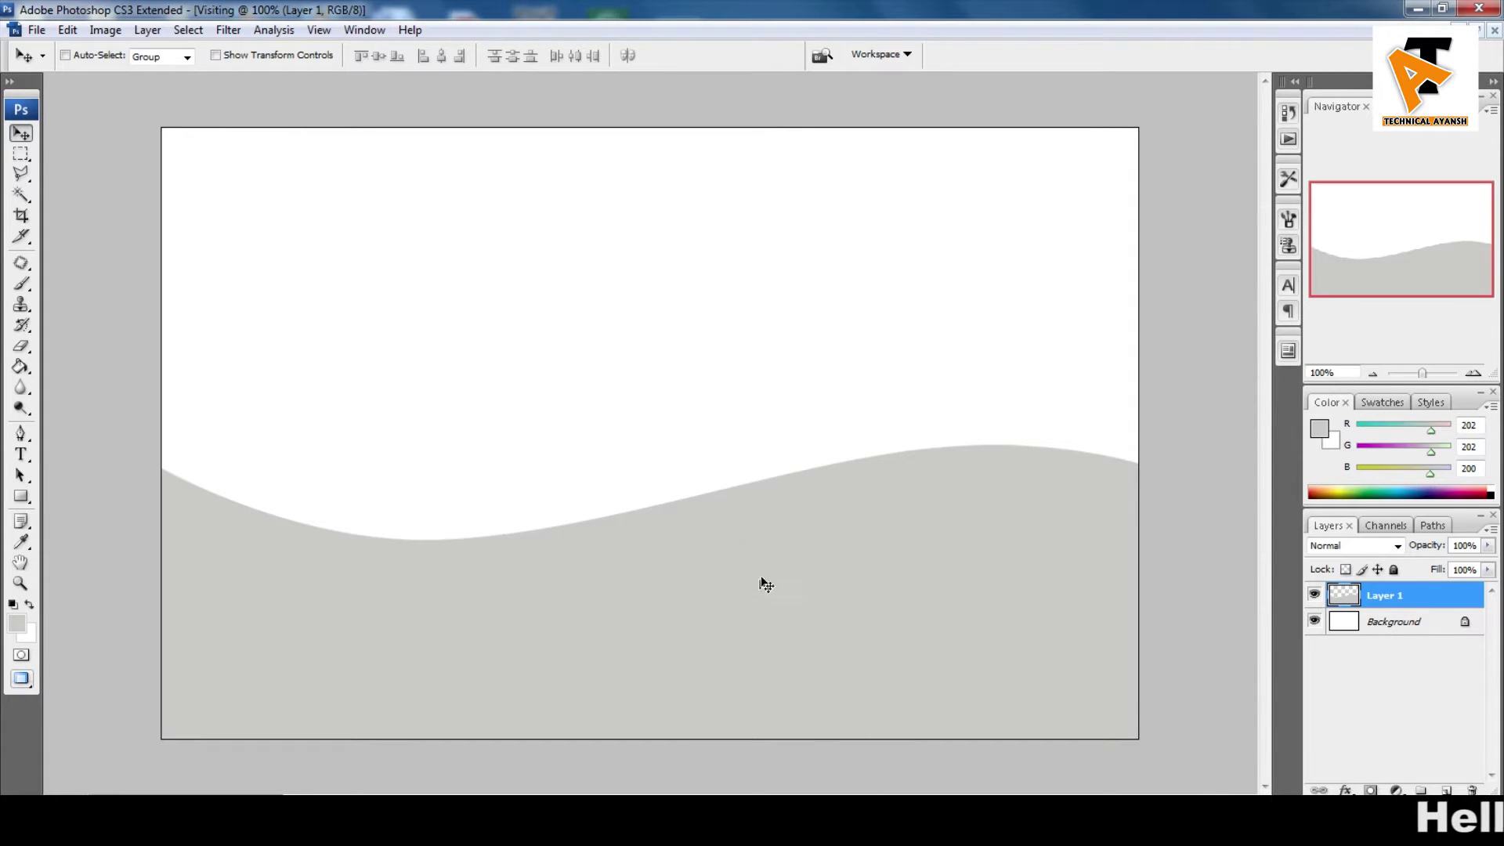
pyautogui.click(765, 524)
pyautogui.hotkey('ctrl', 'j')
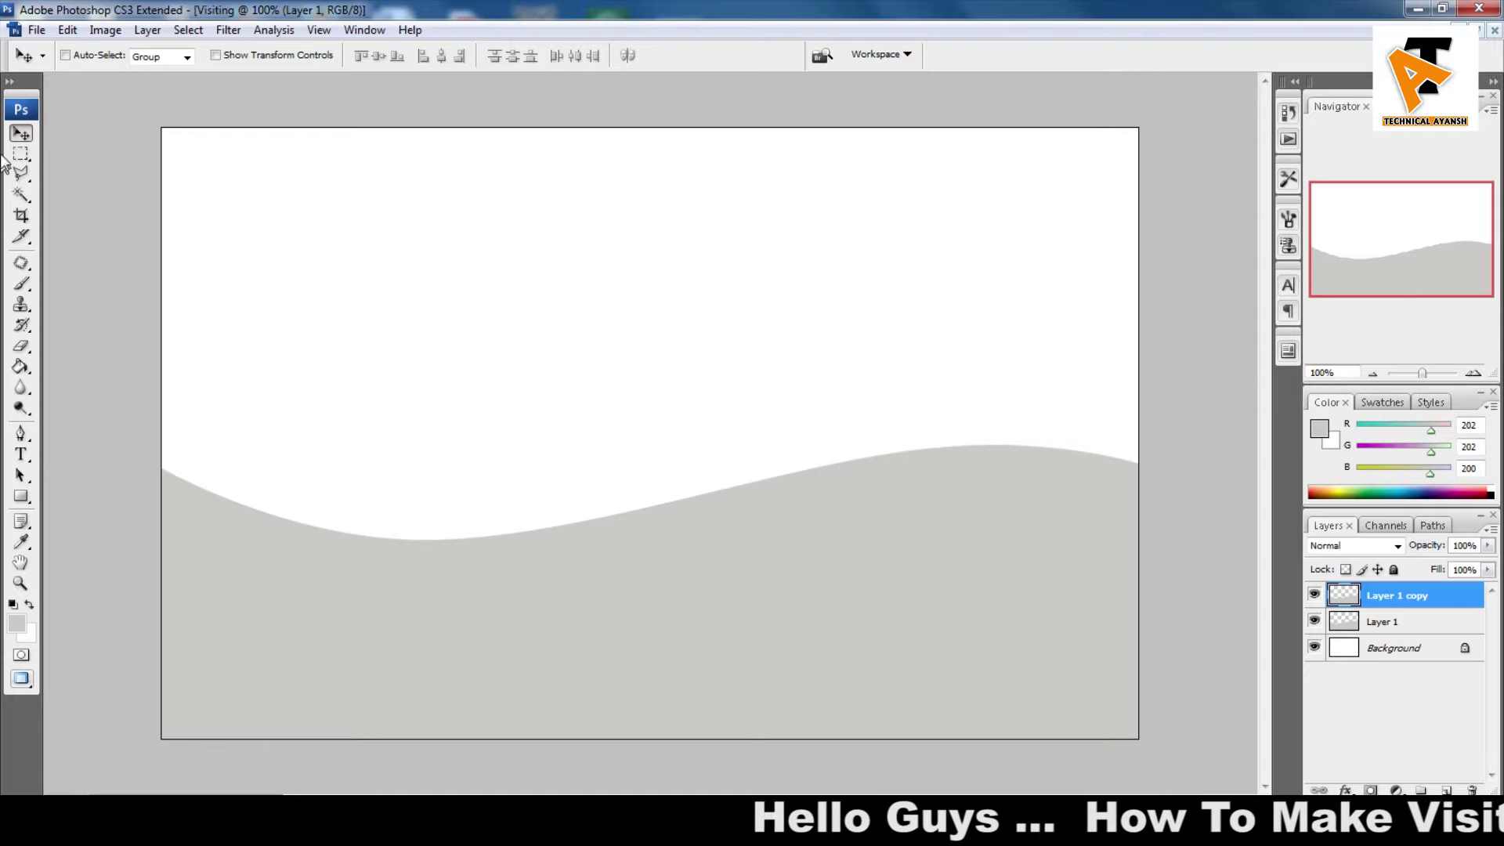
# Magic-wand select the grey wave area and set the foreground to orange ffa200
pyautogui.click(21, 196)
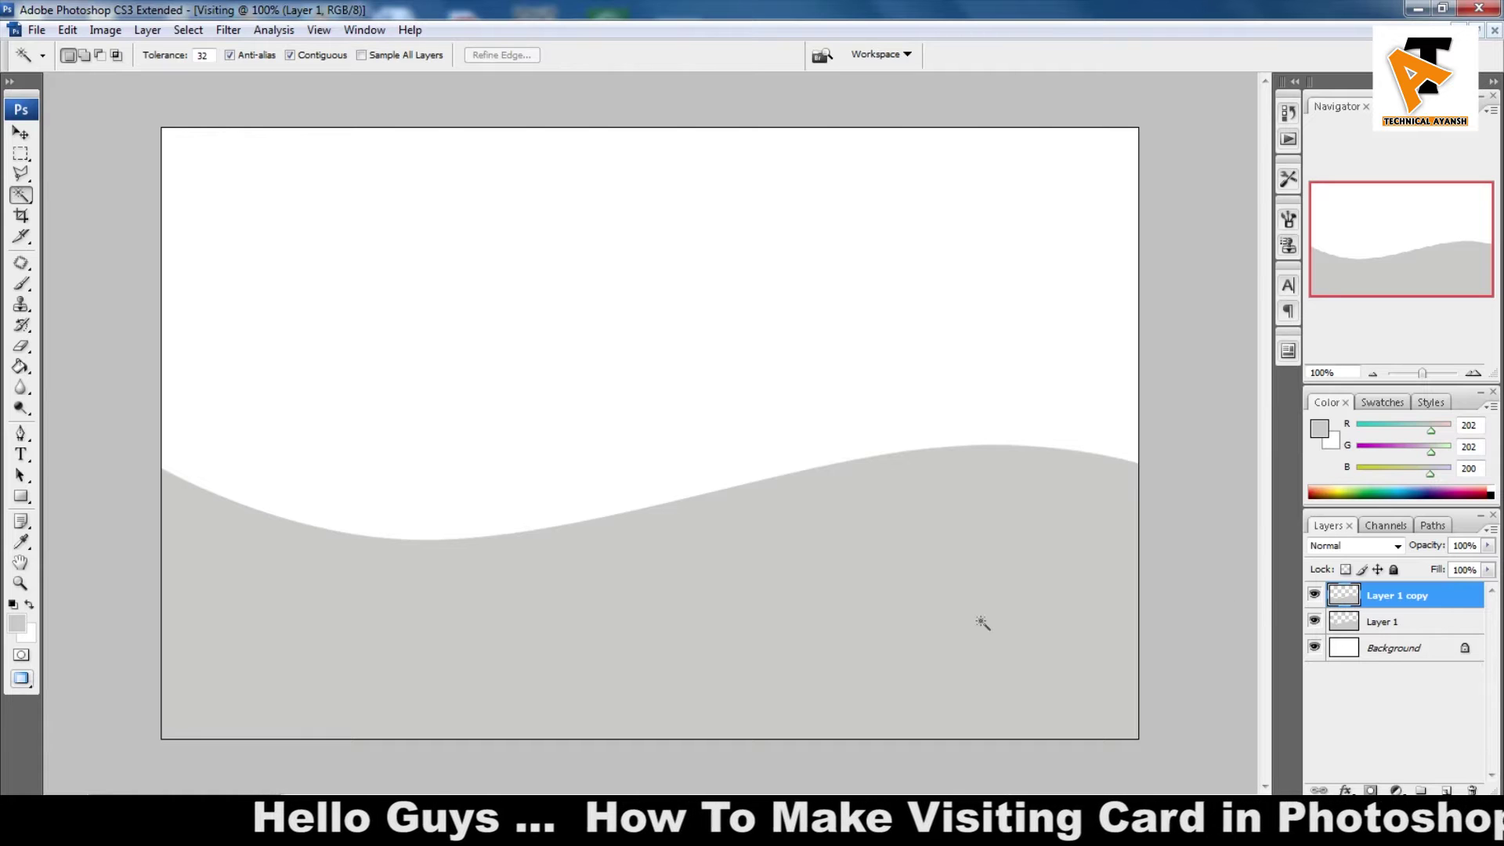
pyautogui.click(940, 651)
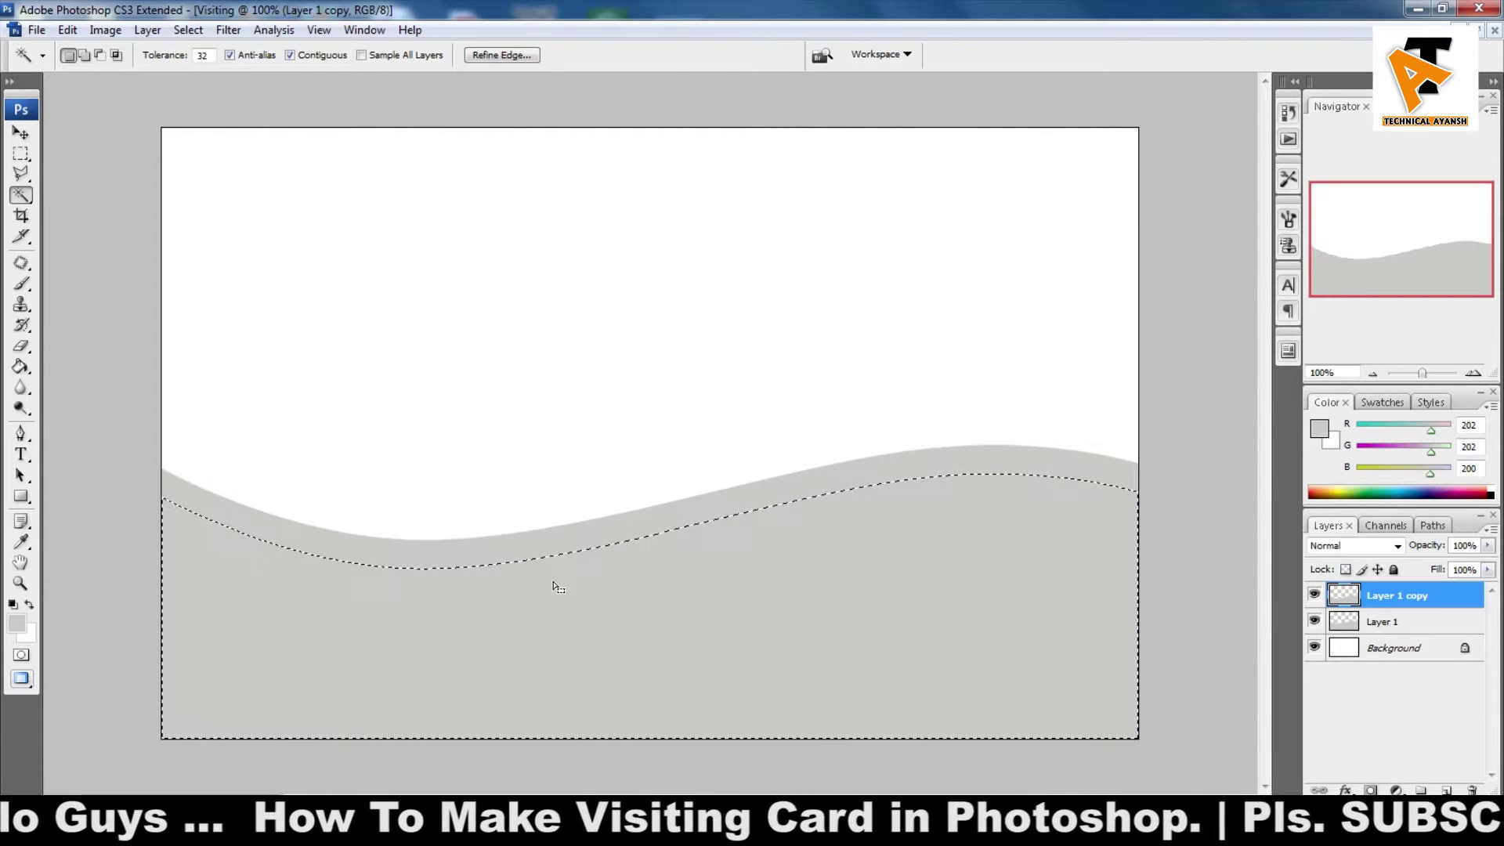
pyautogui.click(16, 623)
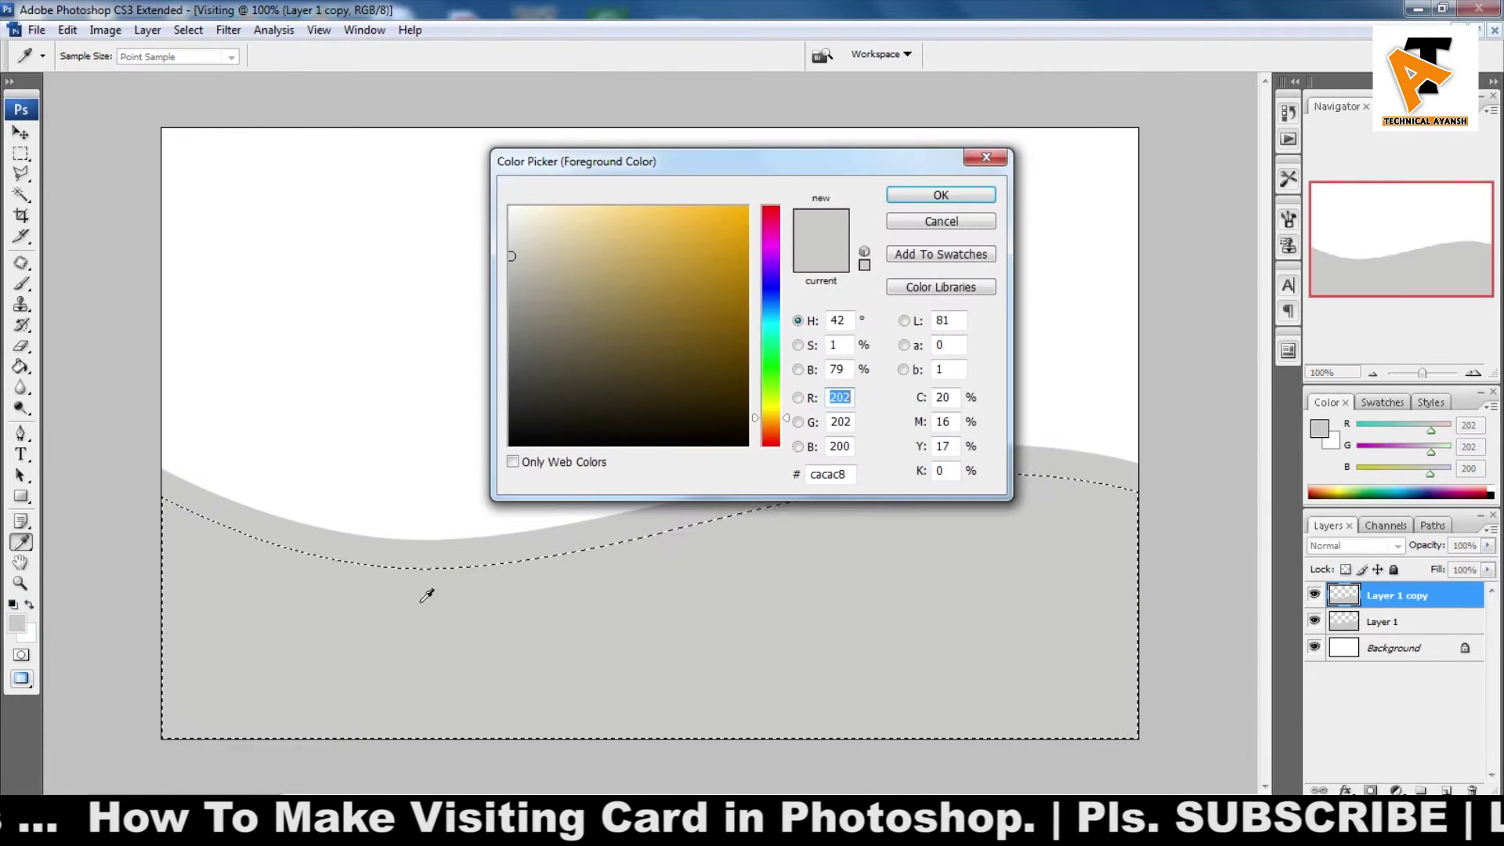
pyautogui.write('ff0000')
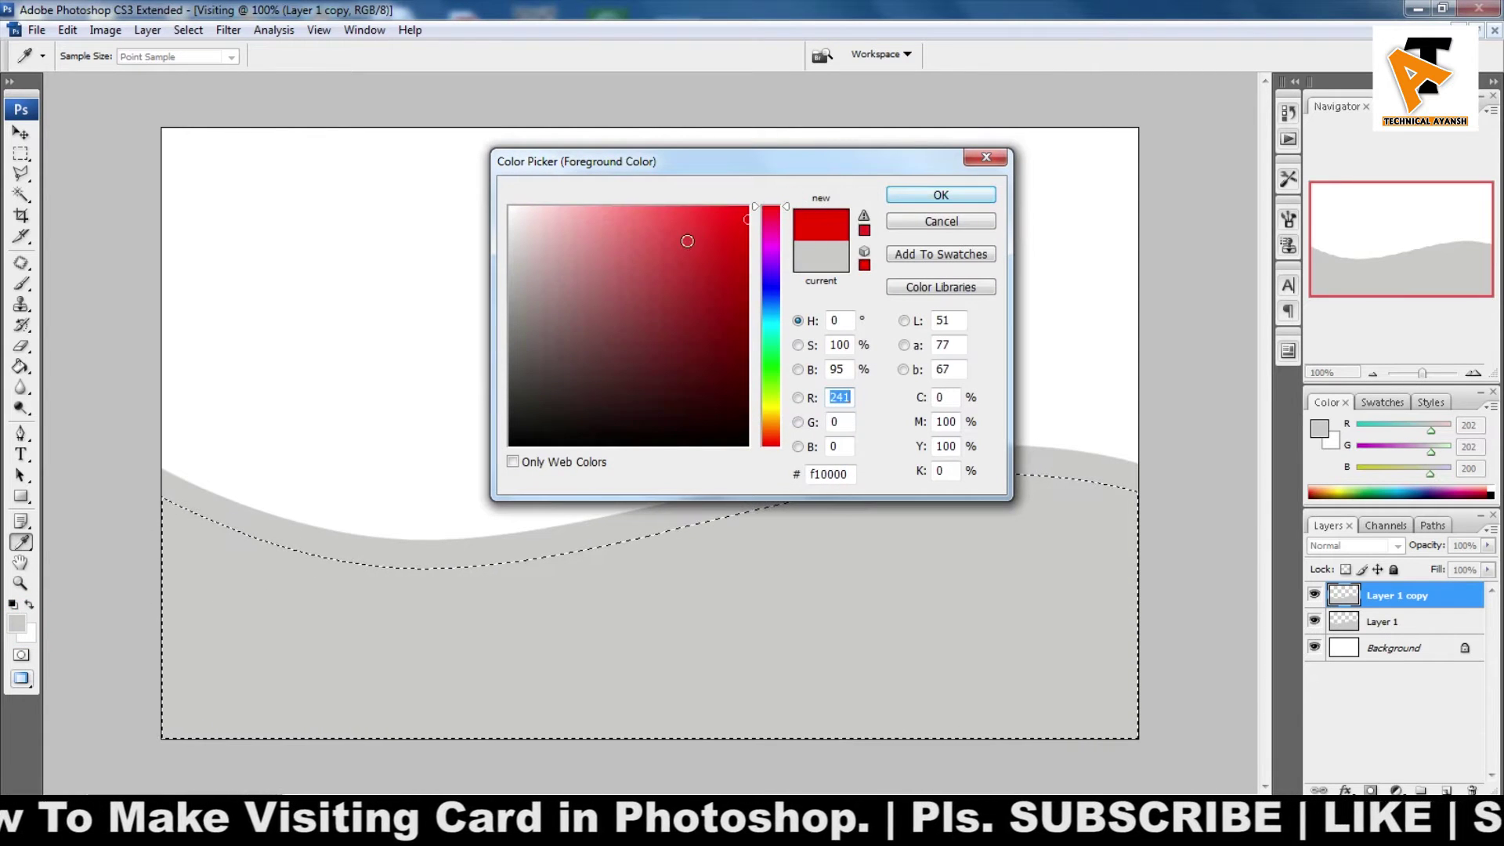
pyautogui.moveTo(771, 376); pyautogui.dragTo(770, 421)
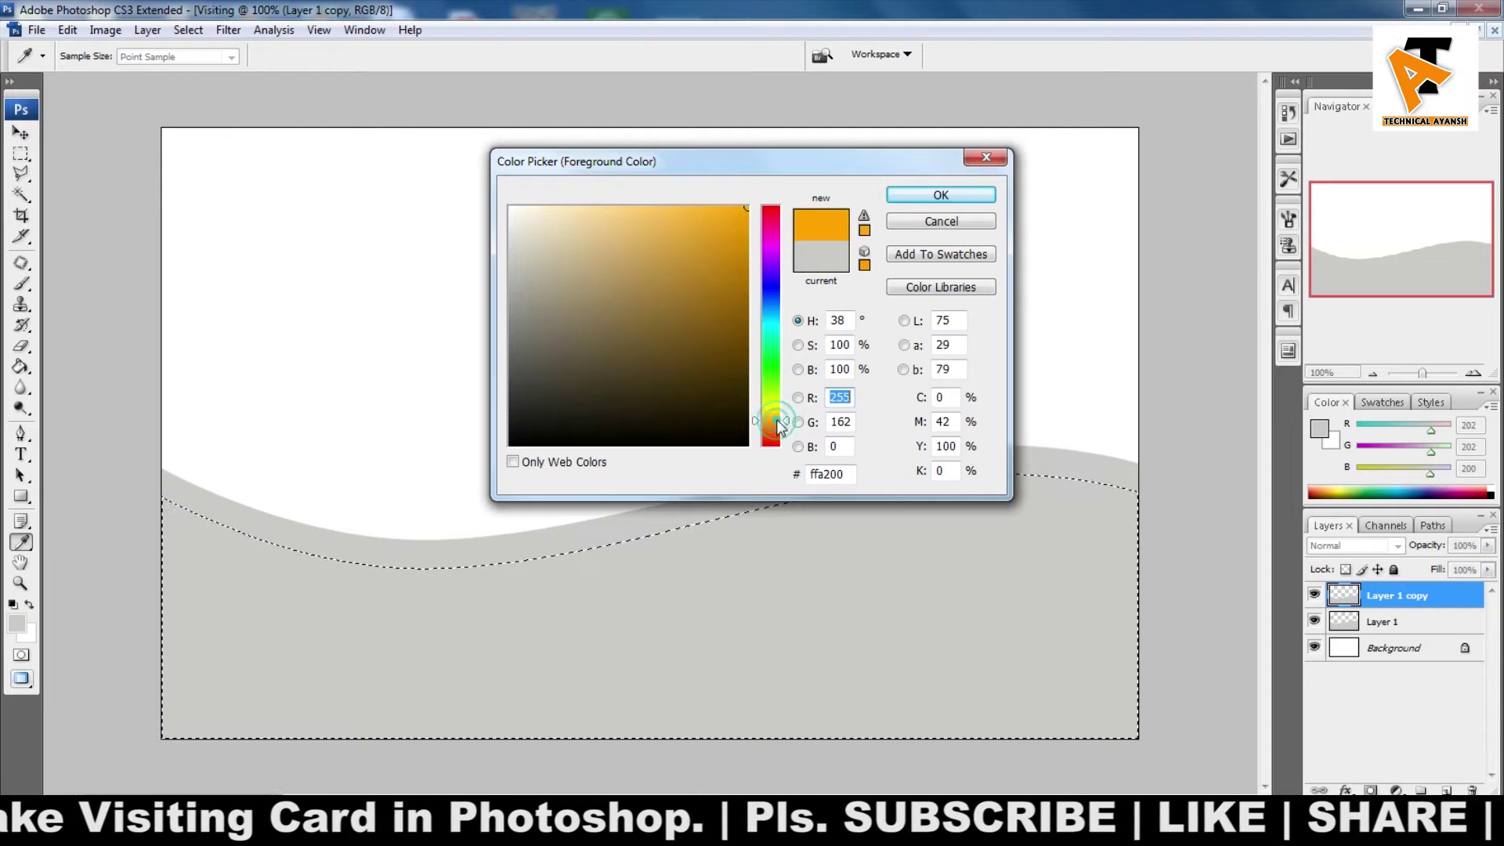
pyautogui.click(979, 196)
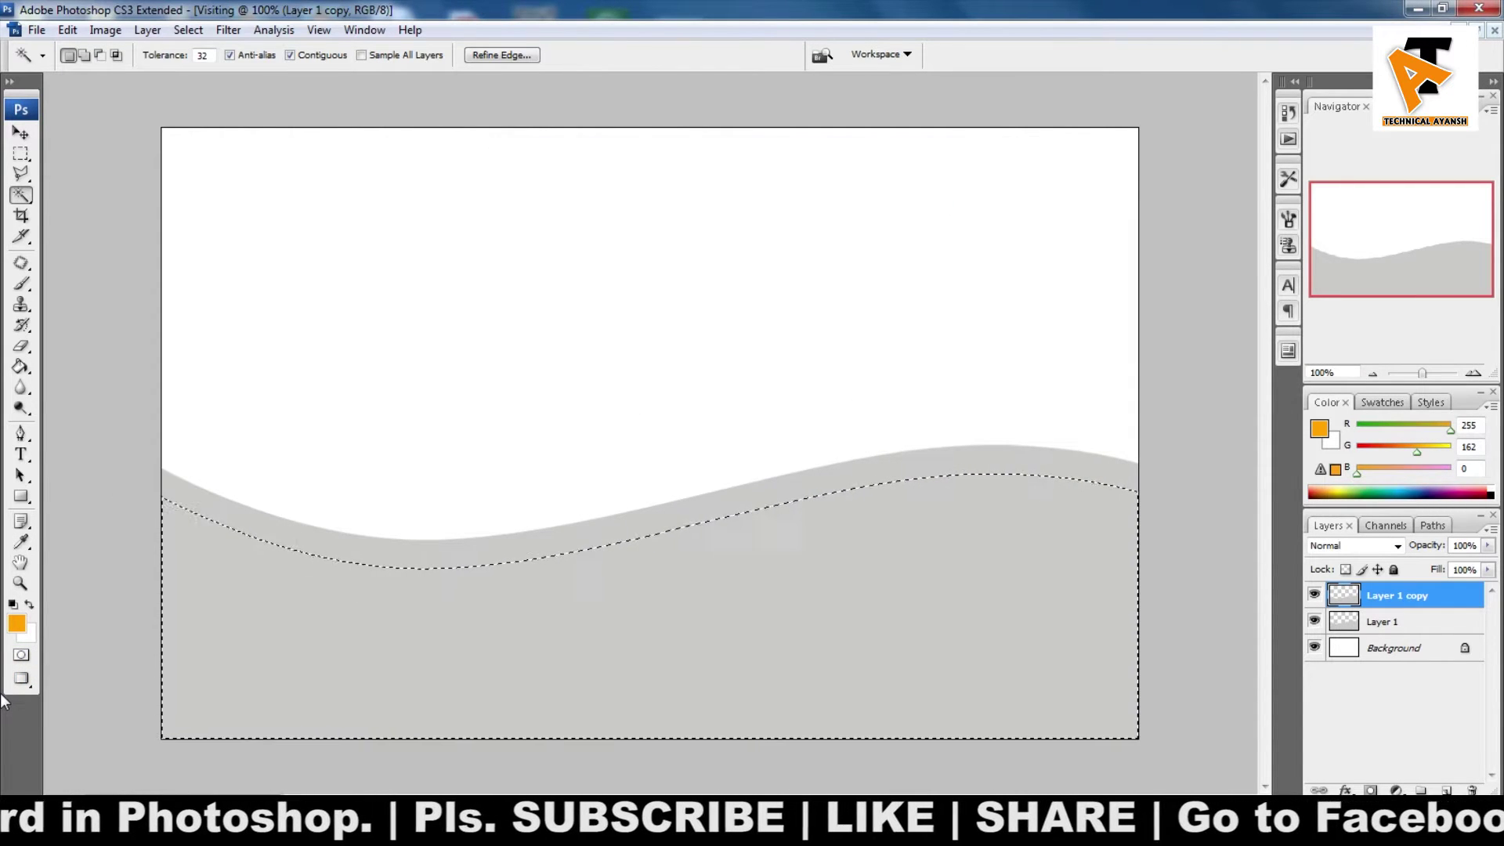
# Fill the selected wave with orange on Layer 1 copy and deselect
pyautogui.hotkey('alt', 'BackSpace')
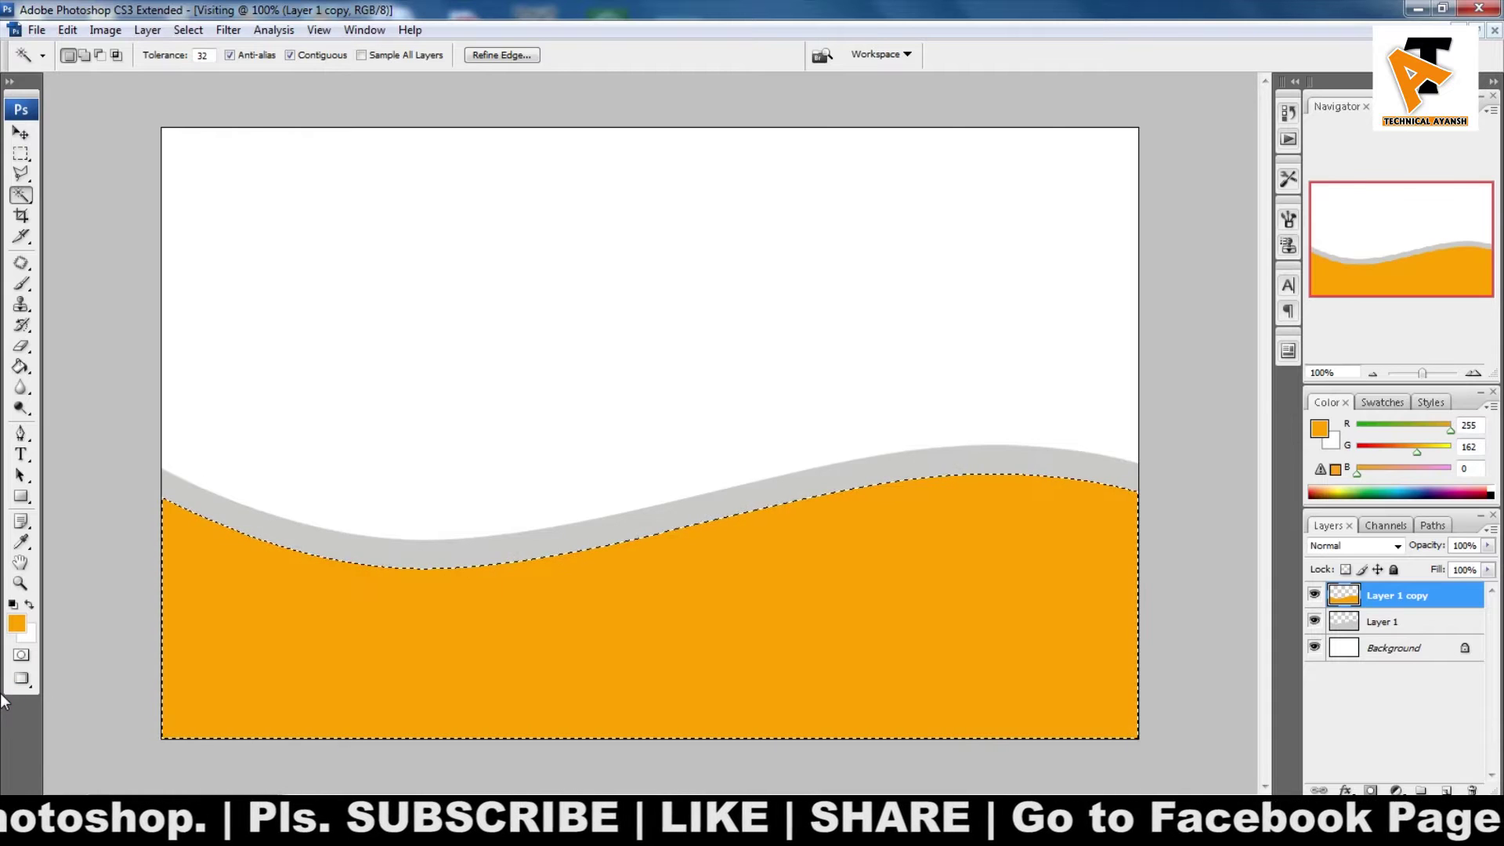
pyautogui.click(22, 153)
pyautogui.click(183, 170)
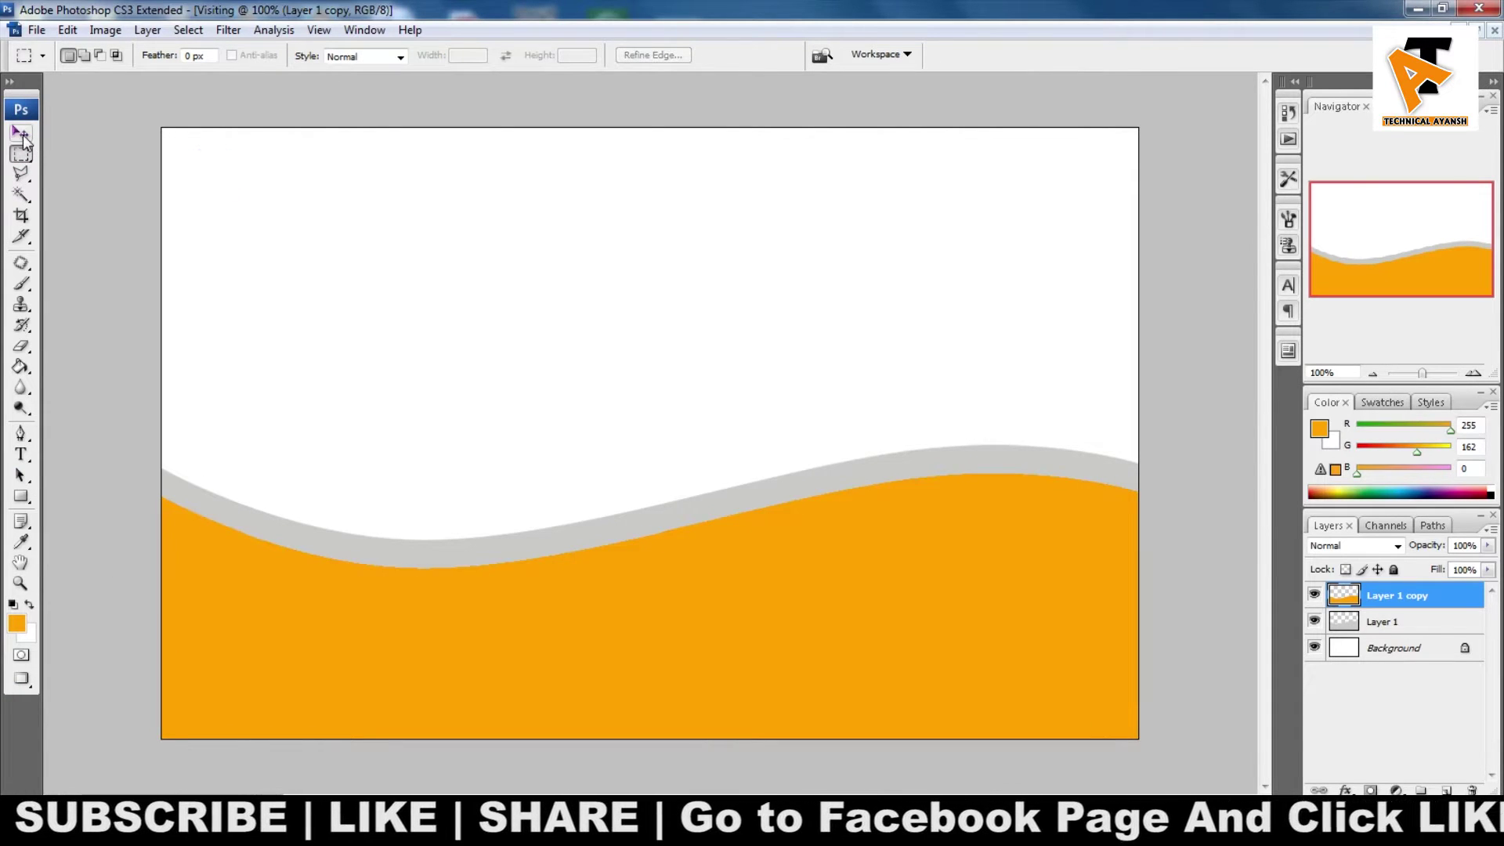
pyautogui.click(22, 133)
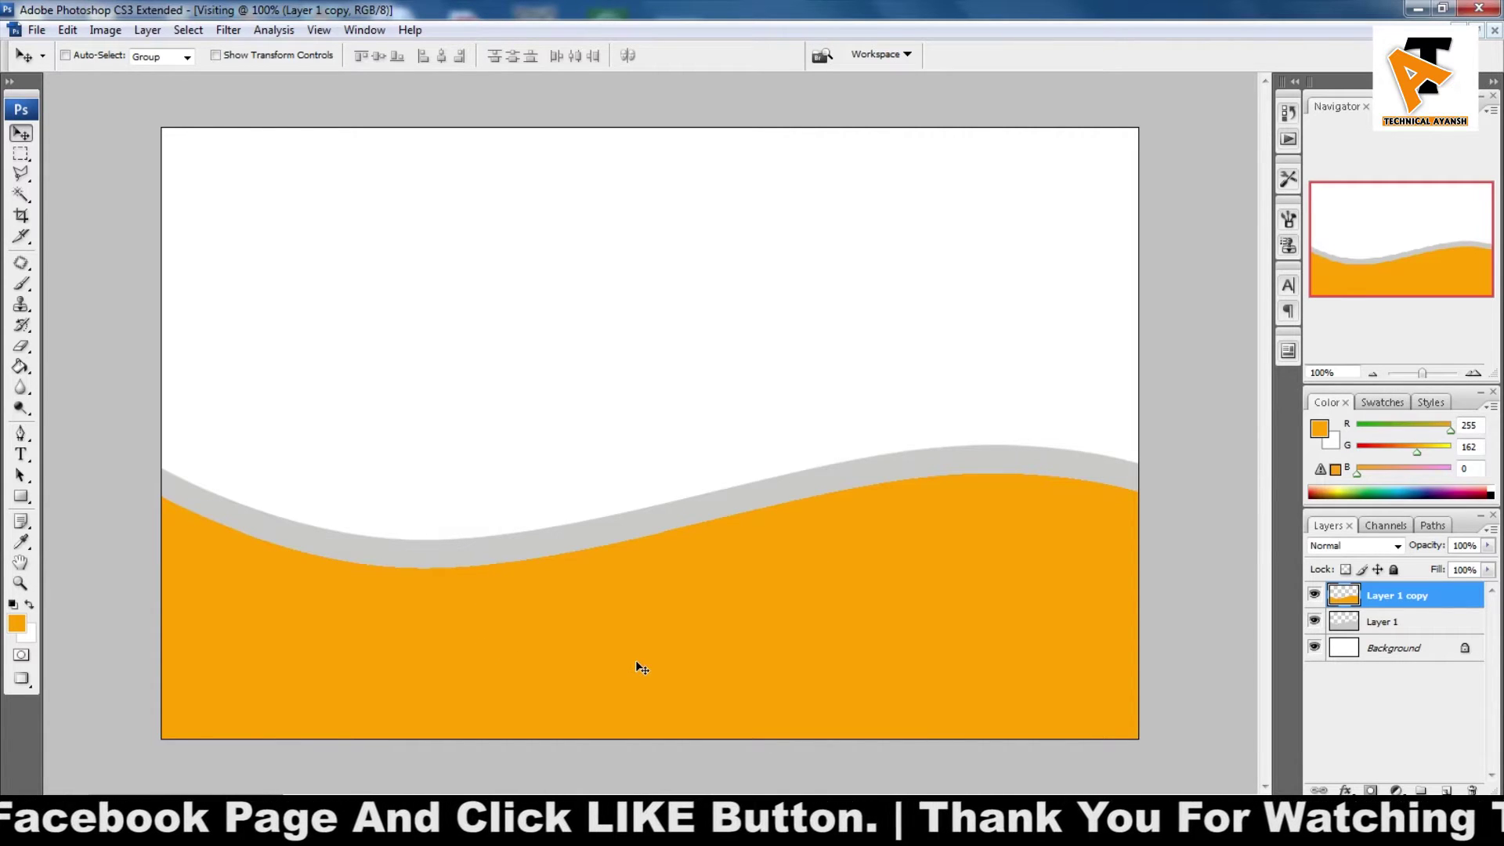
# Stretch the orange wave's top edge up to about 102.6% height and apply
pyautogui.hotkey('ctrl', 't')
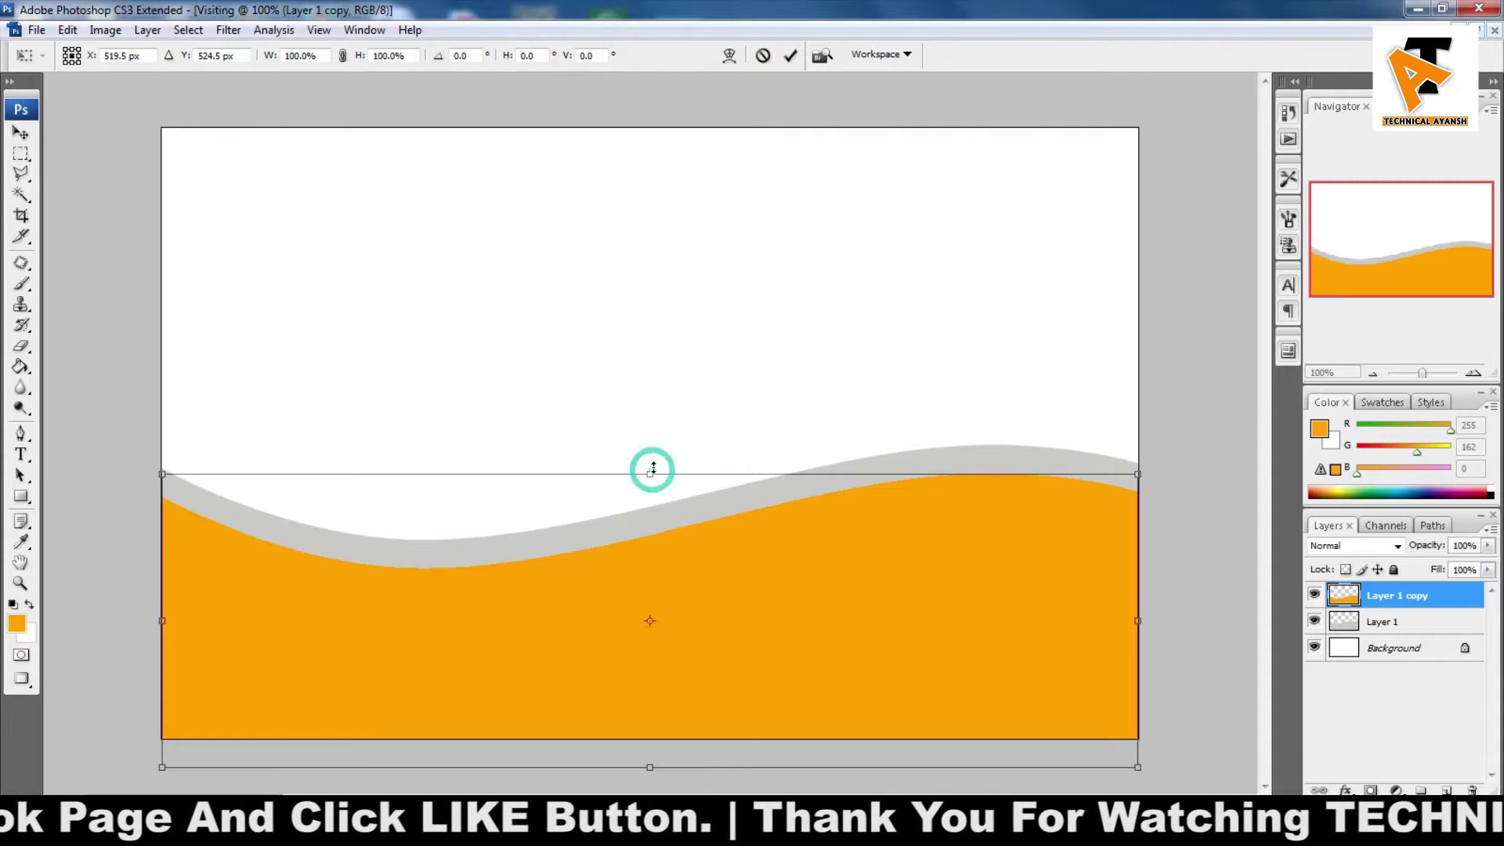
pyautogui.moveTo(653, 473); pyautogui.dragTo(653, 462)
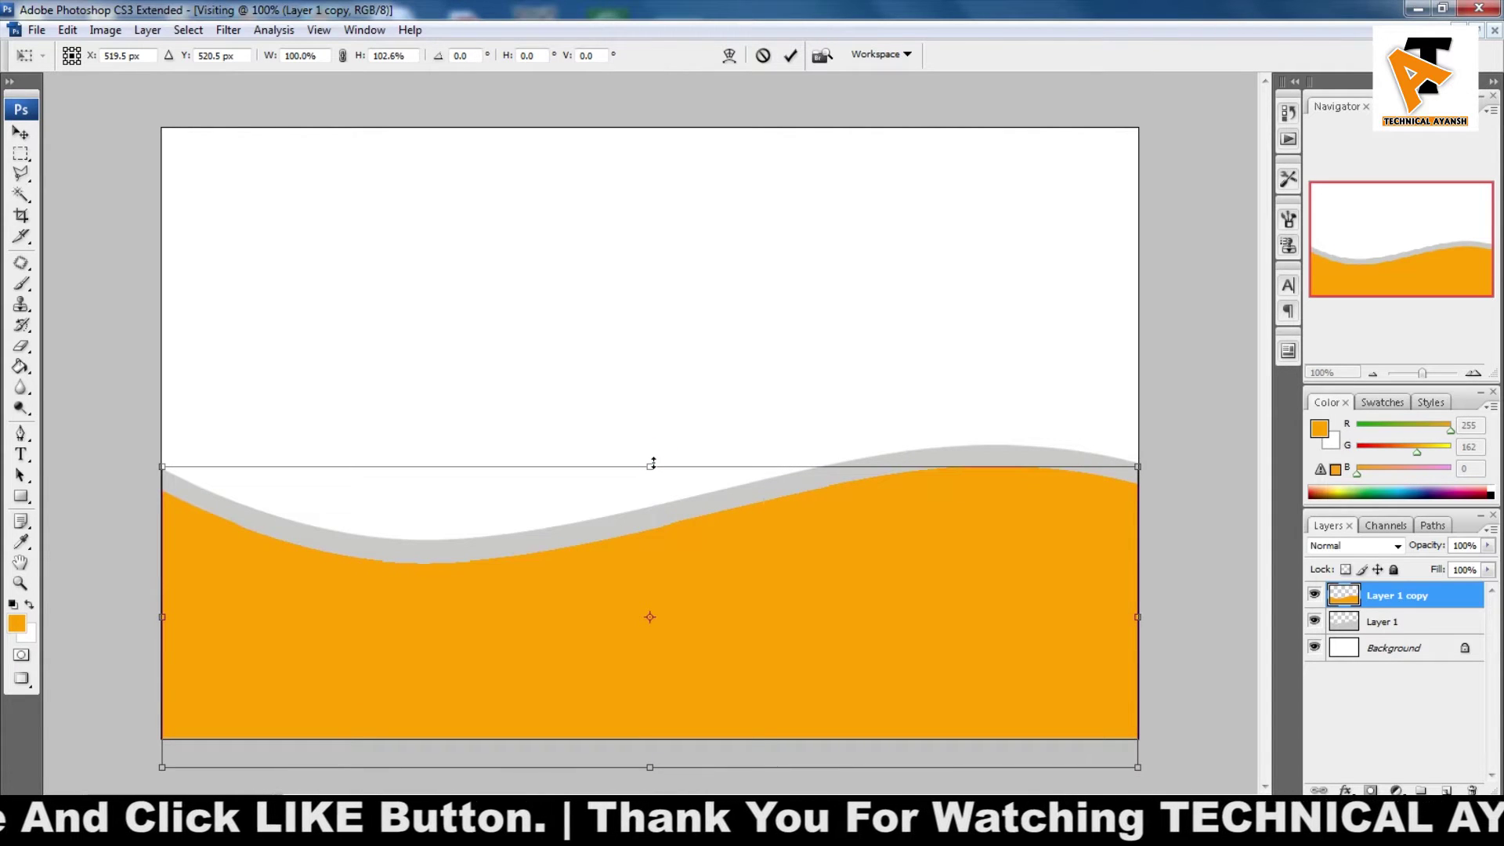
pyautogui.doubleClick(681, 616)
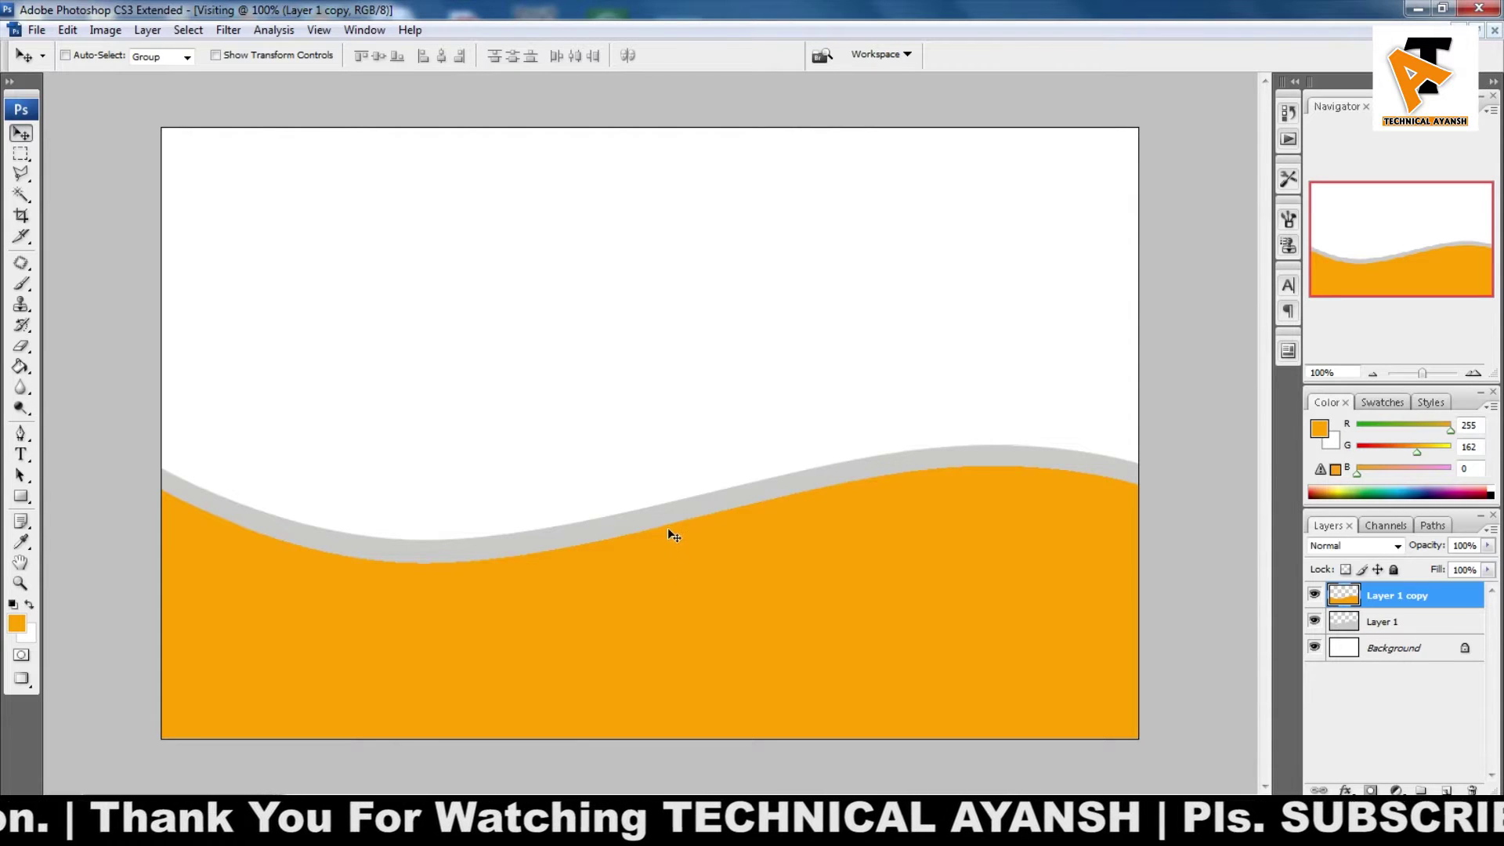
# Select Layer 1 and preview several Styles presets on the grey wave
pyautogui.rightClick(699, 503)
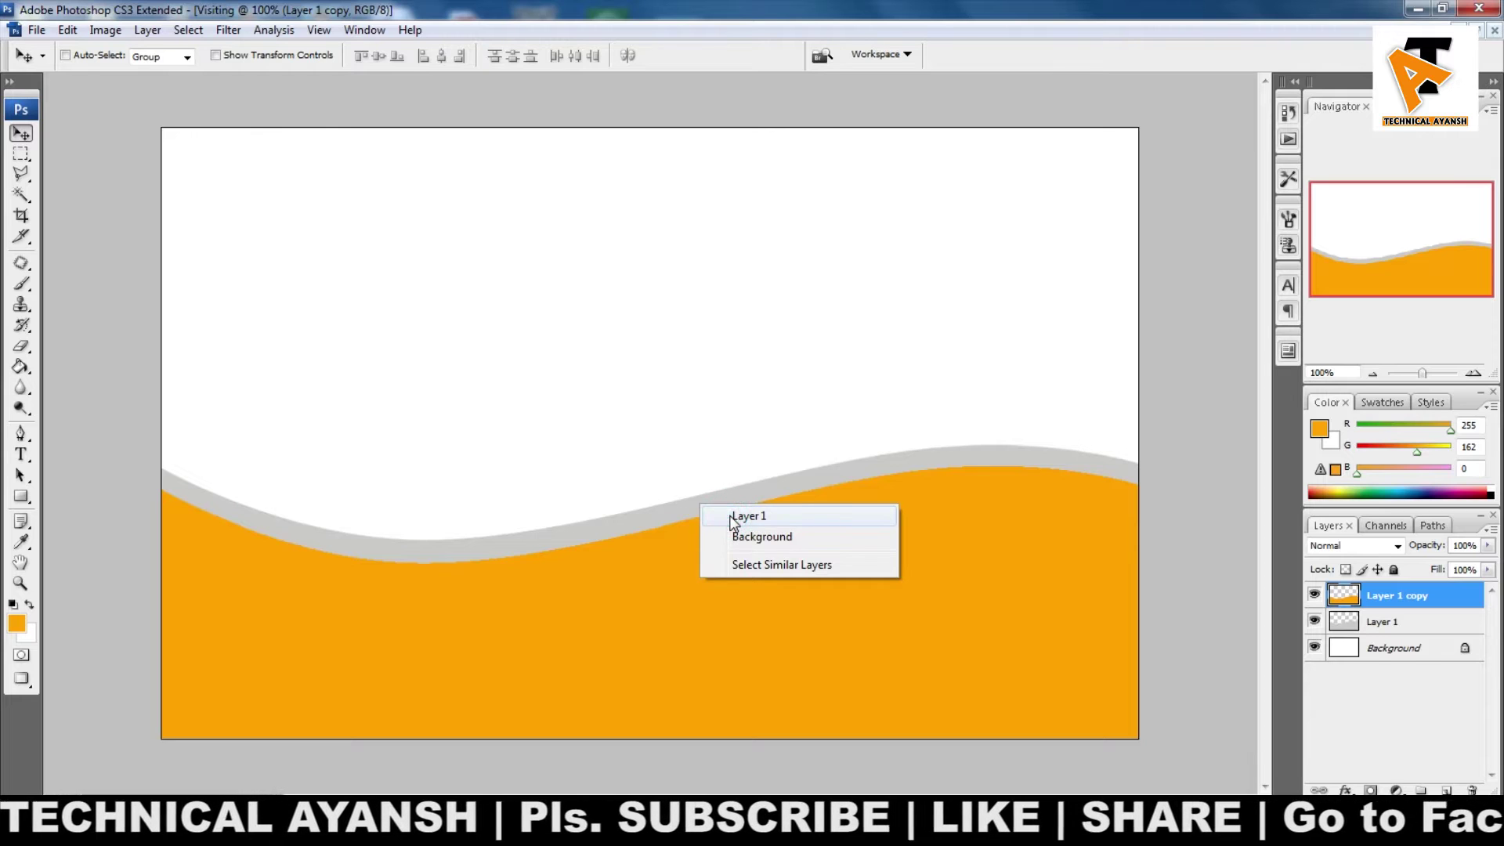
pyautogui.click(736, 517)
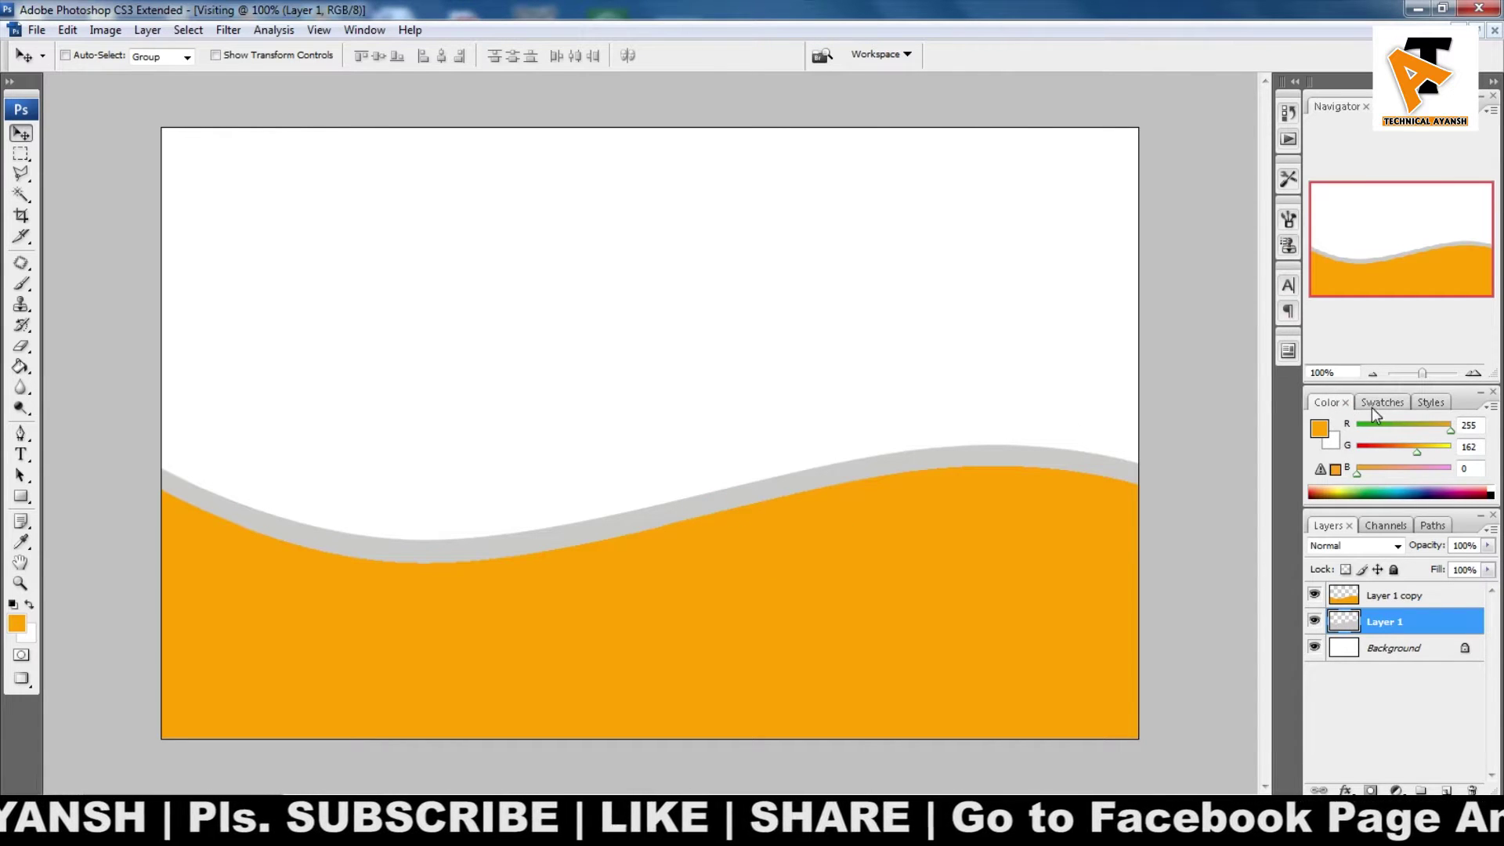
pyautogui.click(1431, 401)
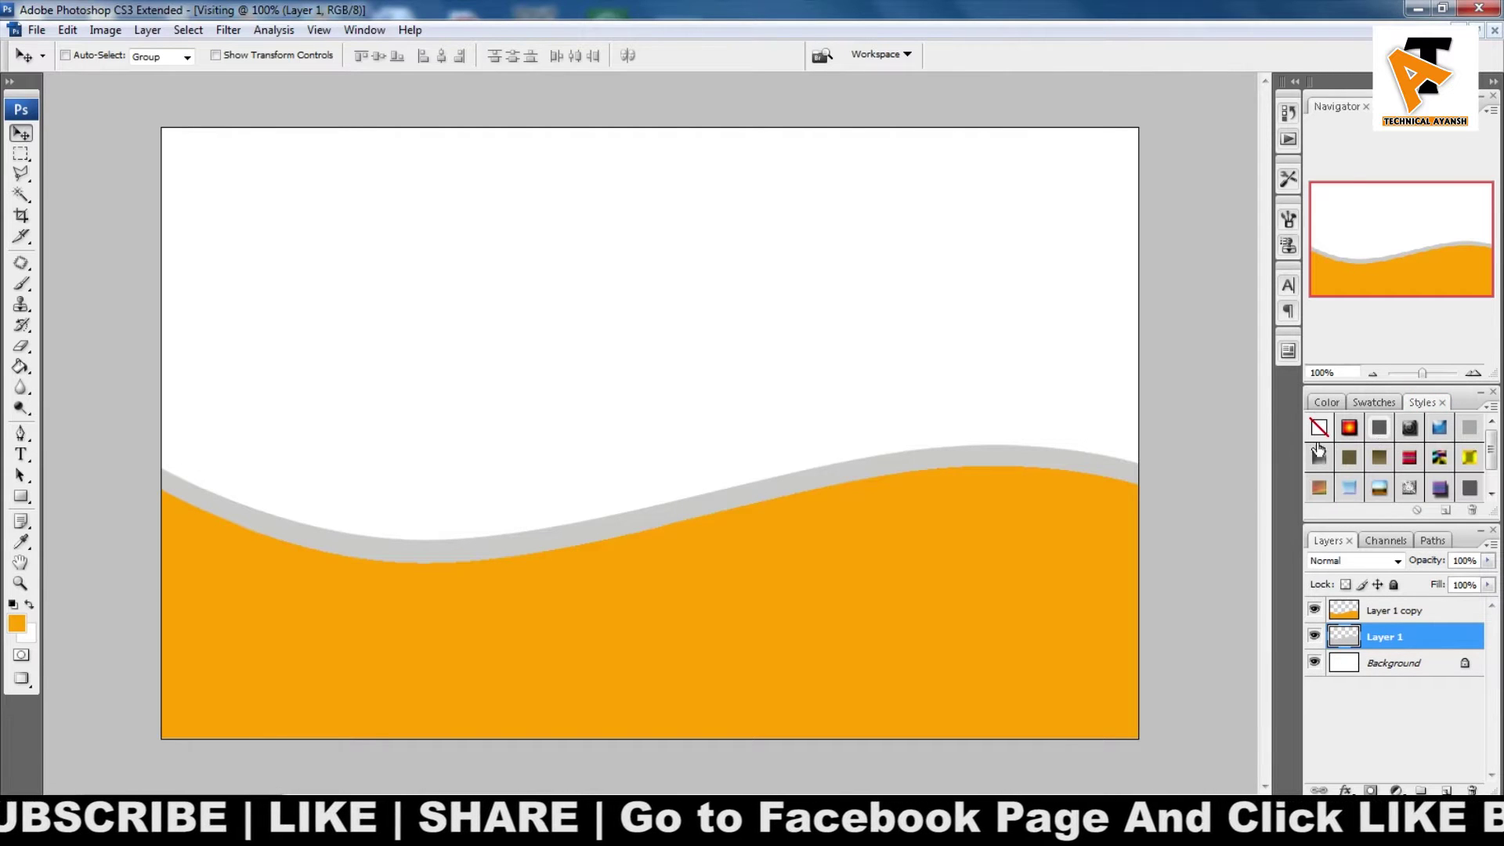
pyautogui.click(1409, 427)
pyautogui.click(1377, 430)
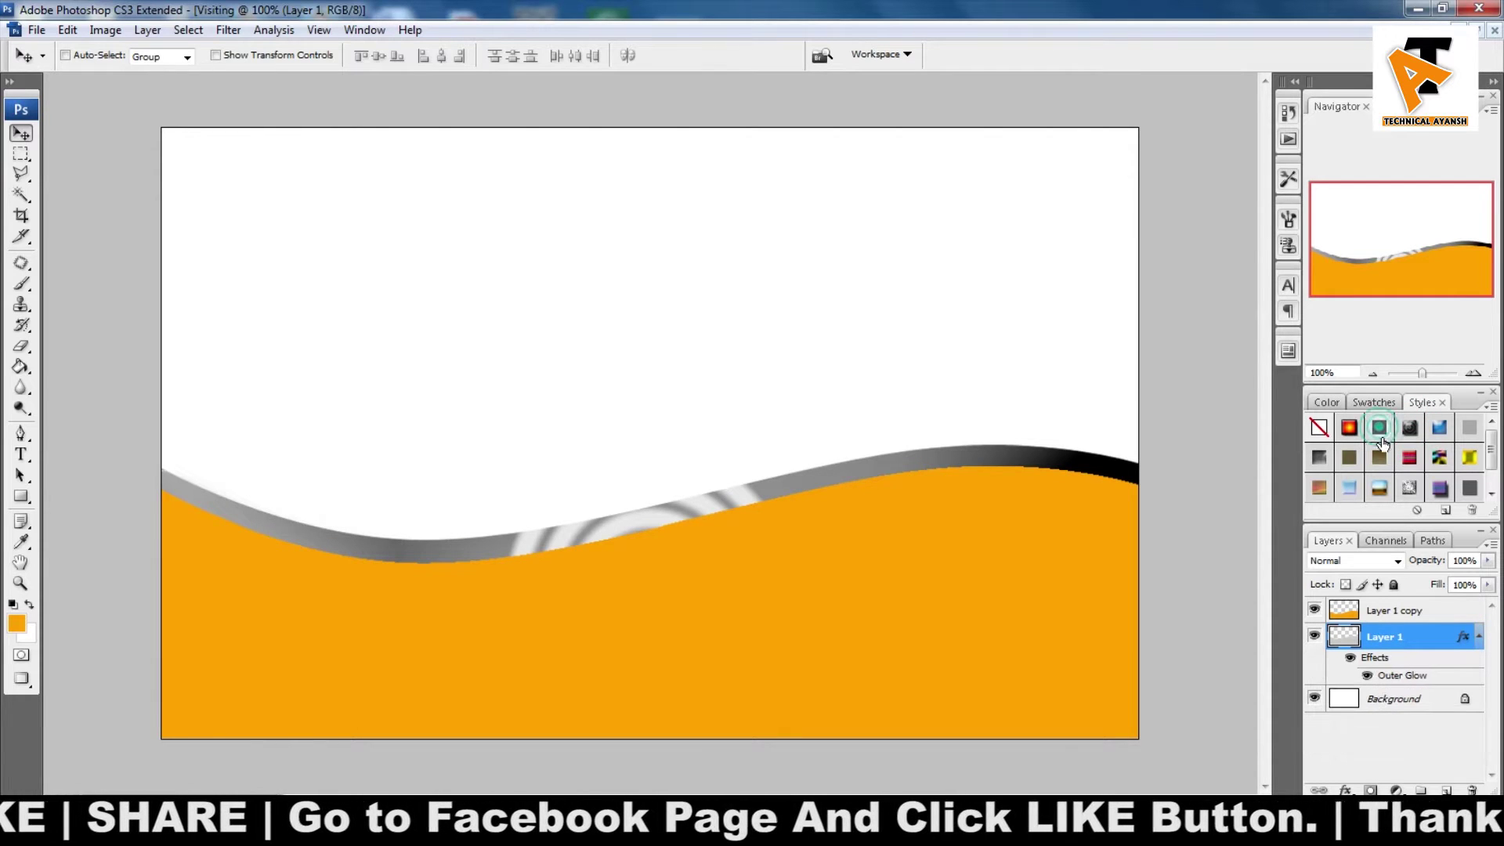
pyautogui.click(1380, 460)
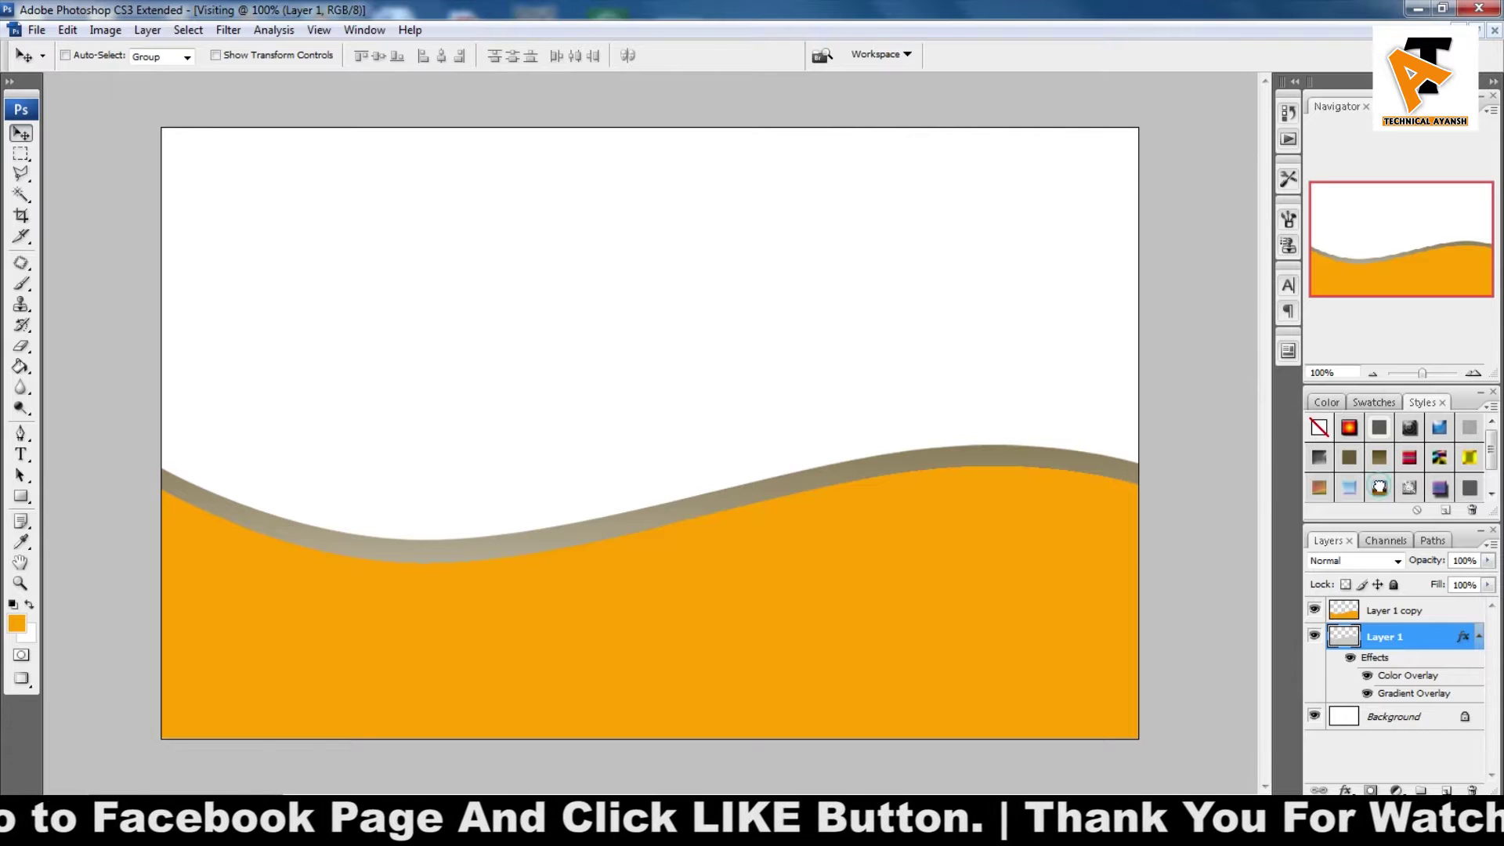
pyautogui.click(1391, 489)
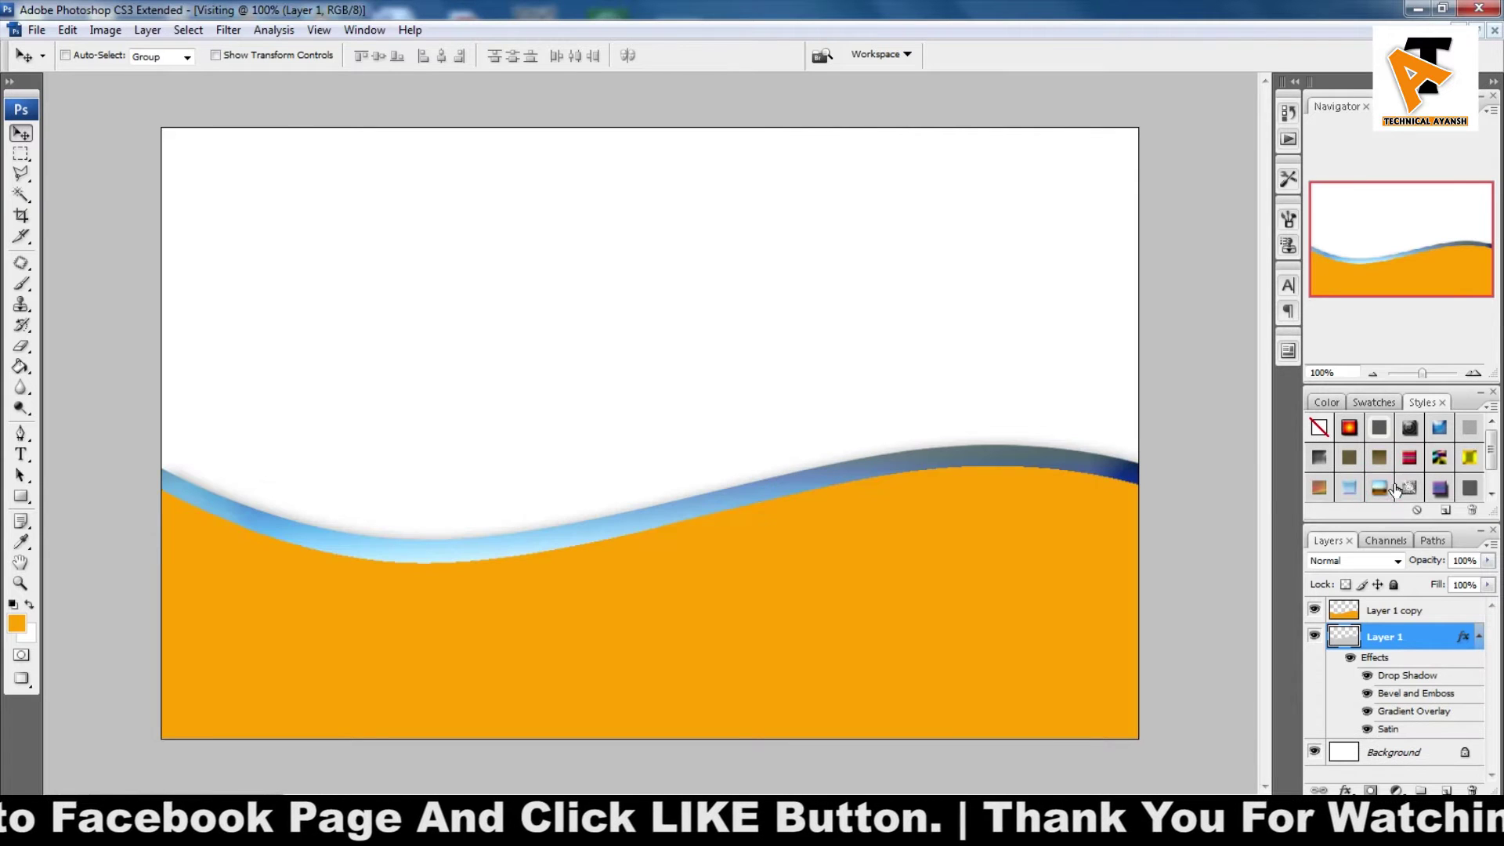
pyautogui.click(1355, 492)
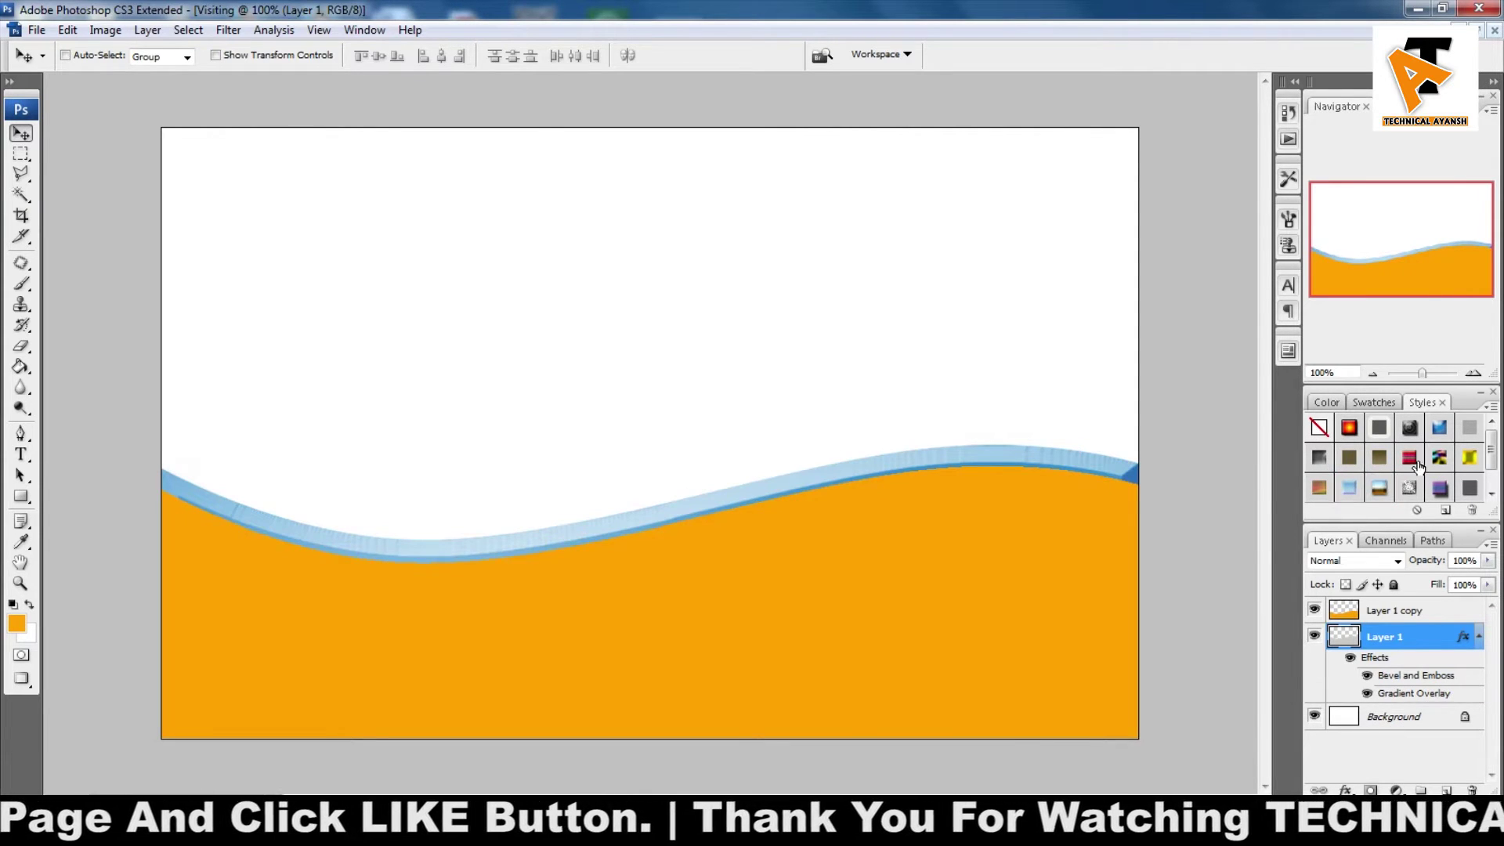
pyautogui.click(1415, 491)
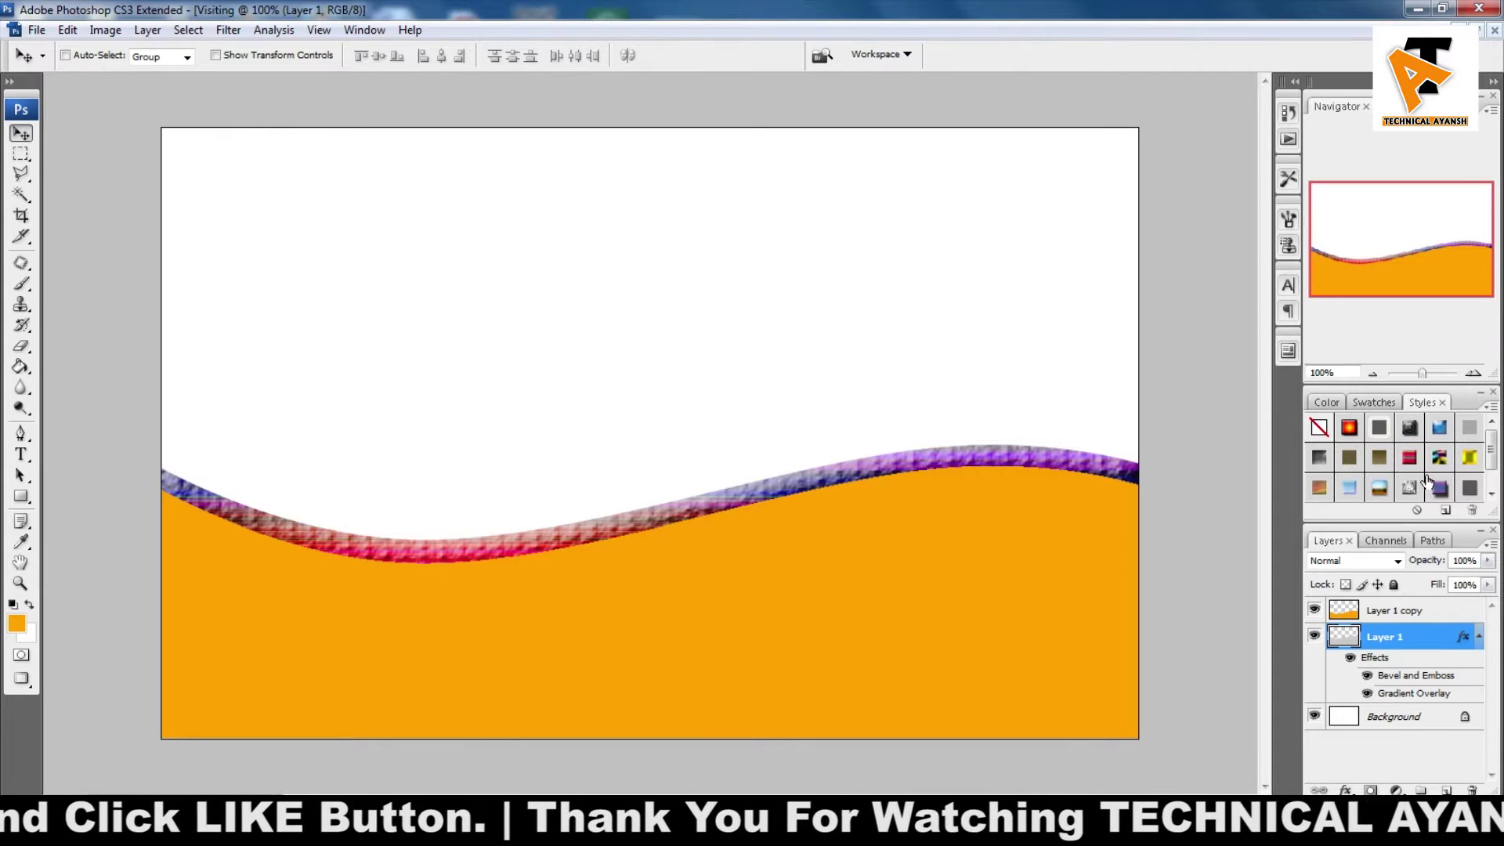
pyautogui.click(1438, 488)
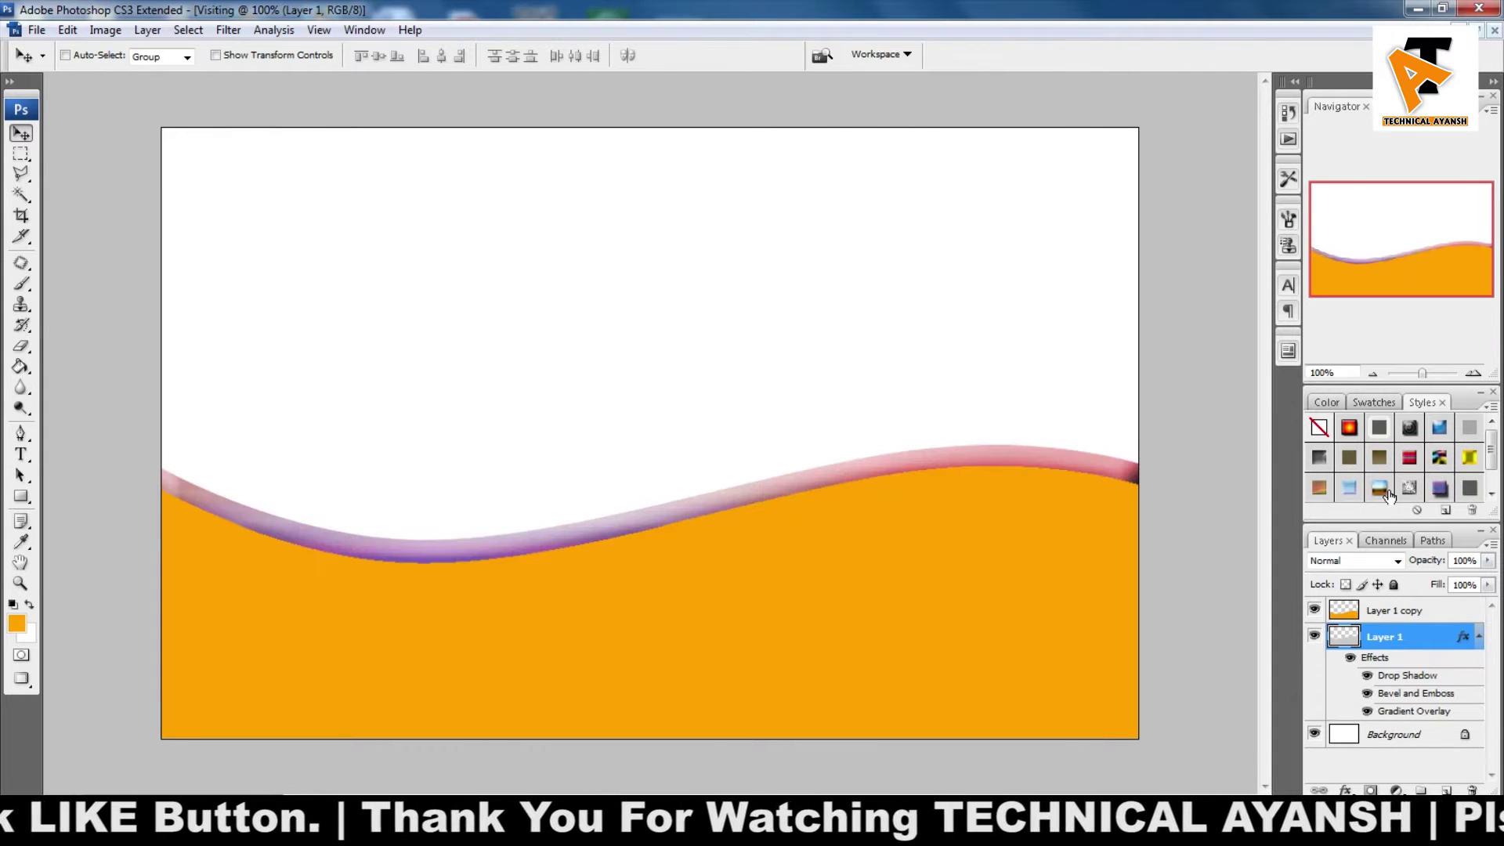
pyautogui.click(1411, 460)
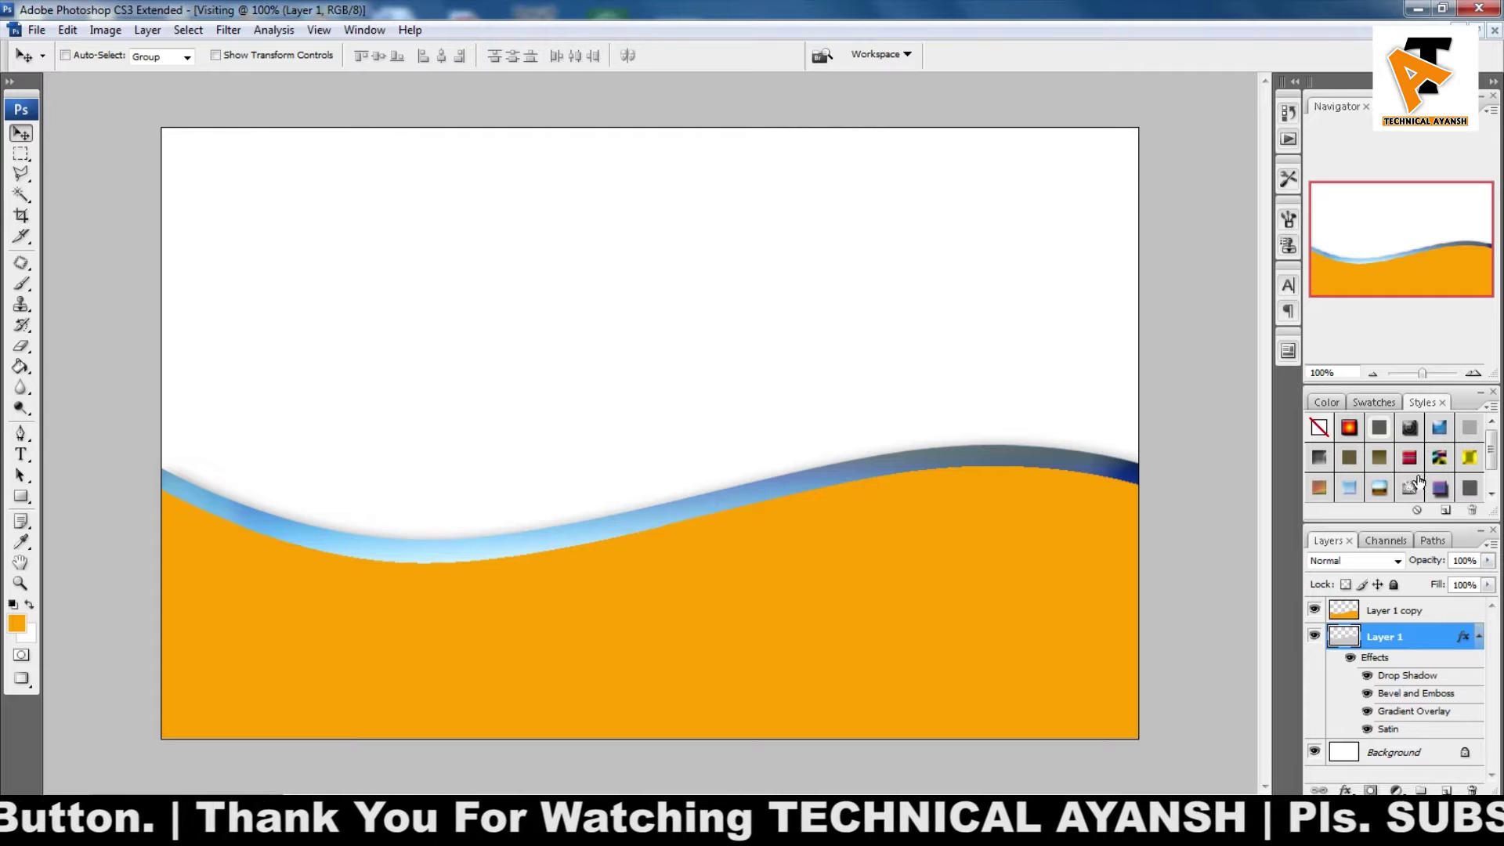
# Browse more presets and apply the blue-silver chrome gradient style to the wave
pyautogui.click(1493, 478)
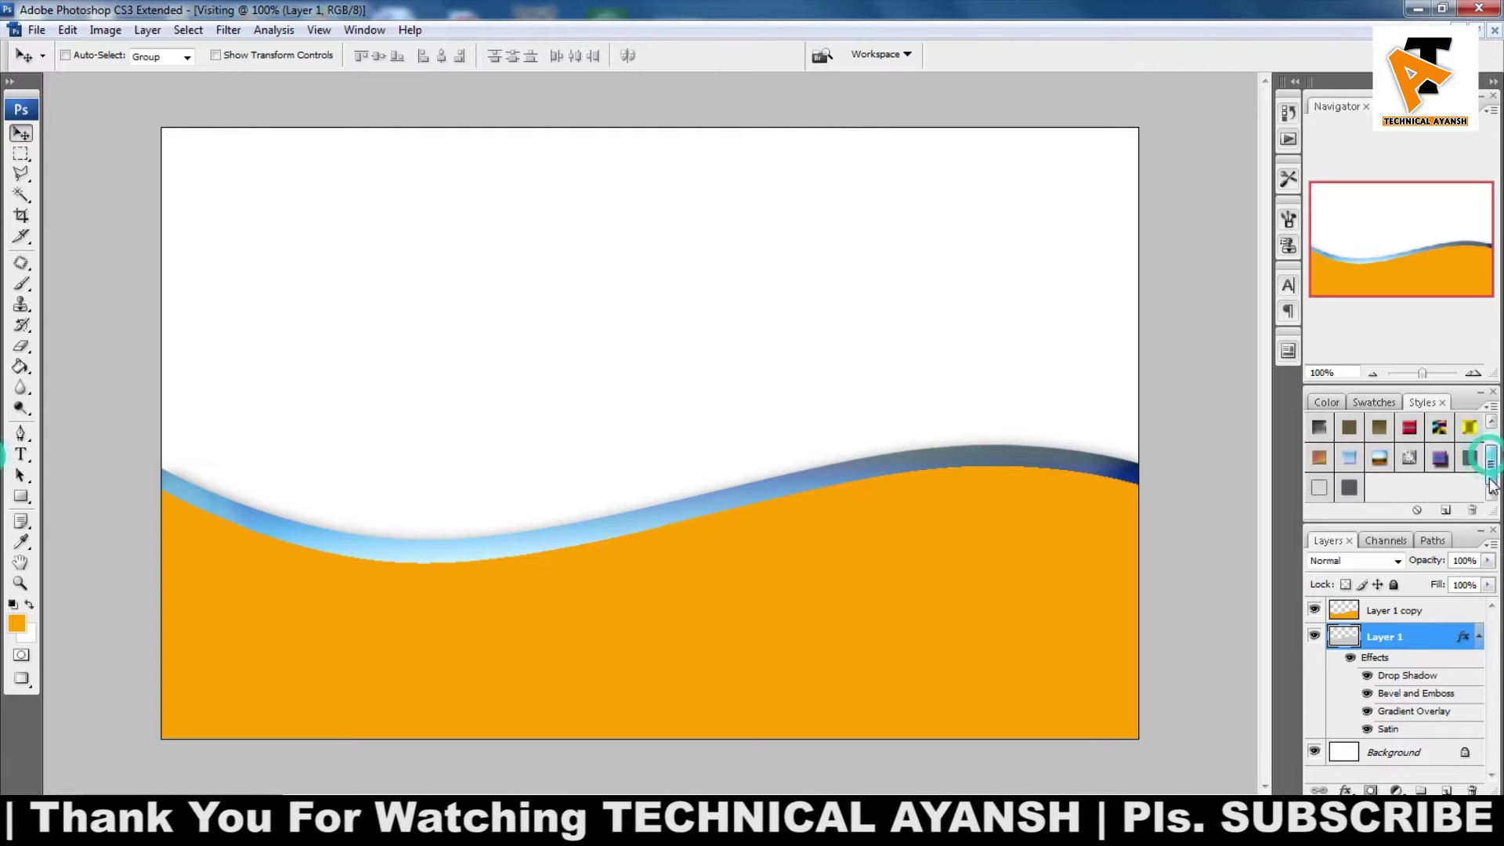
pyautogui.click(1354, 457)
pyautogui.hotkey('ctrl', 'z')
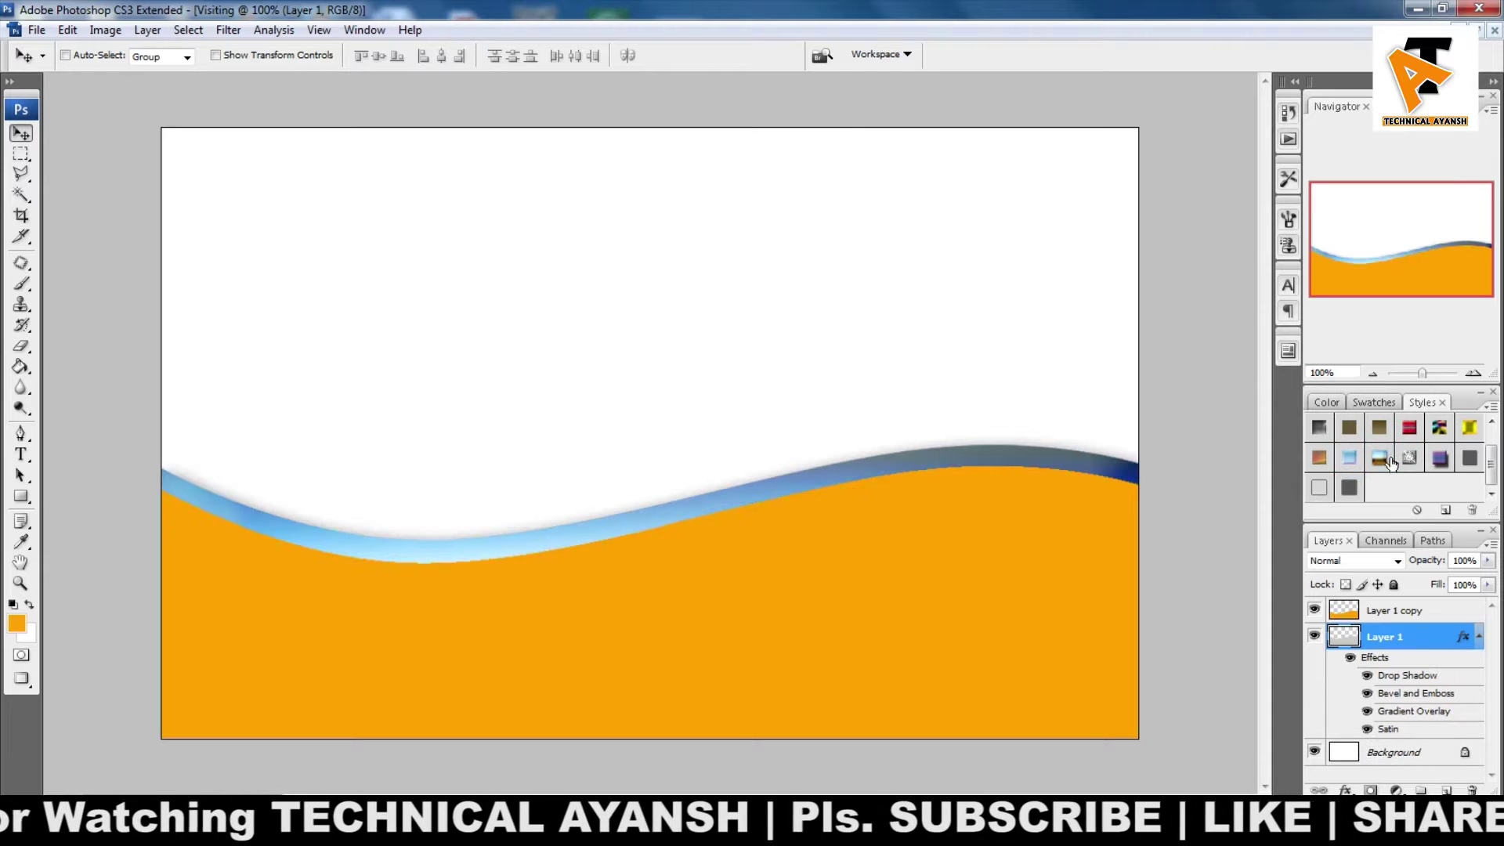
pyautogui.scroll(1, 1388, 478)
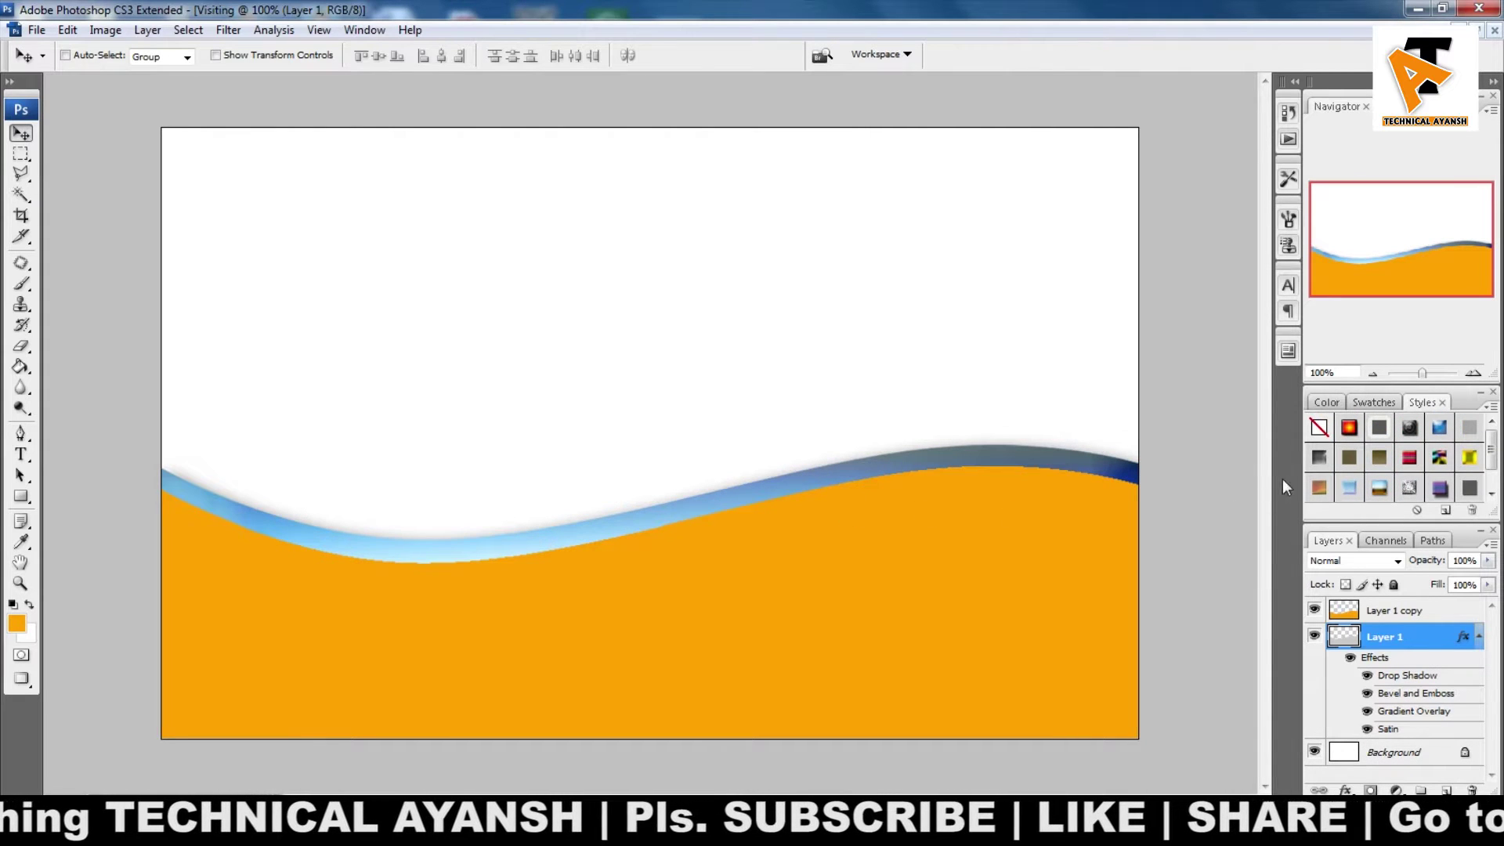
pyautogui.click(1379, 427)
pyautogui.click(1318, 458)
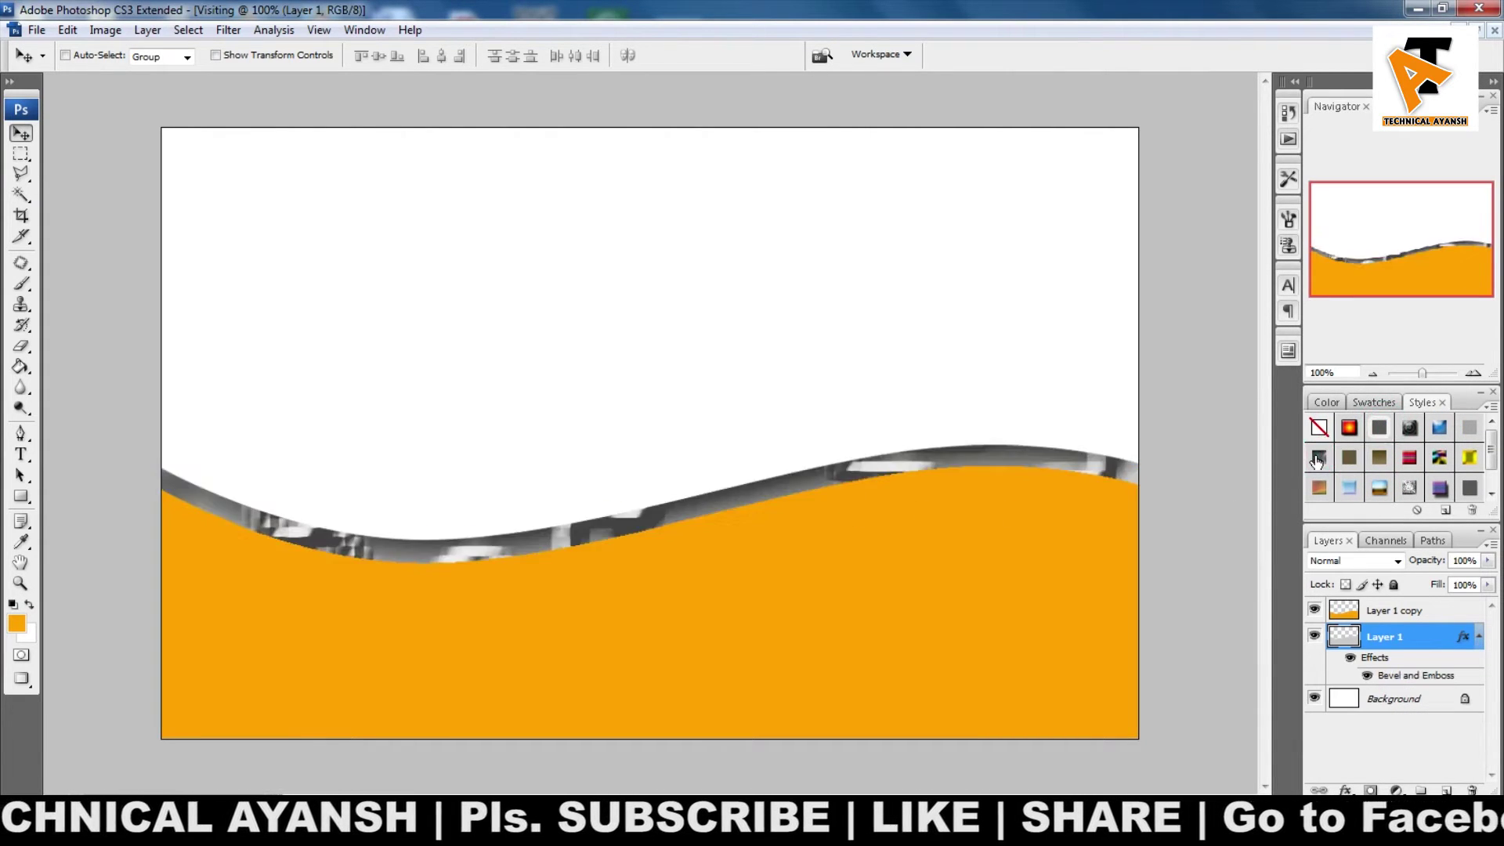
pyautogui.click(1379, 427)
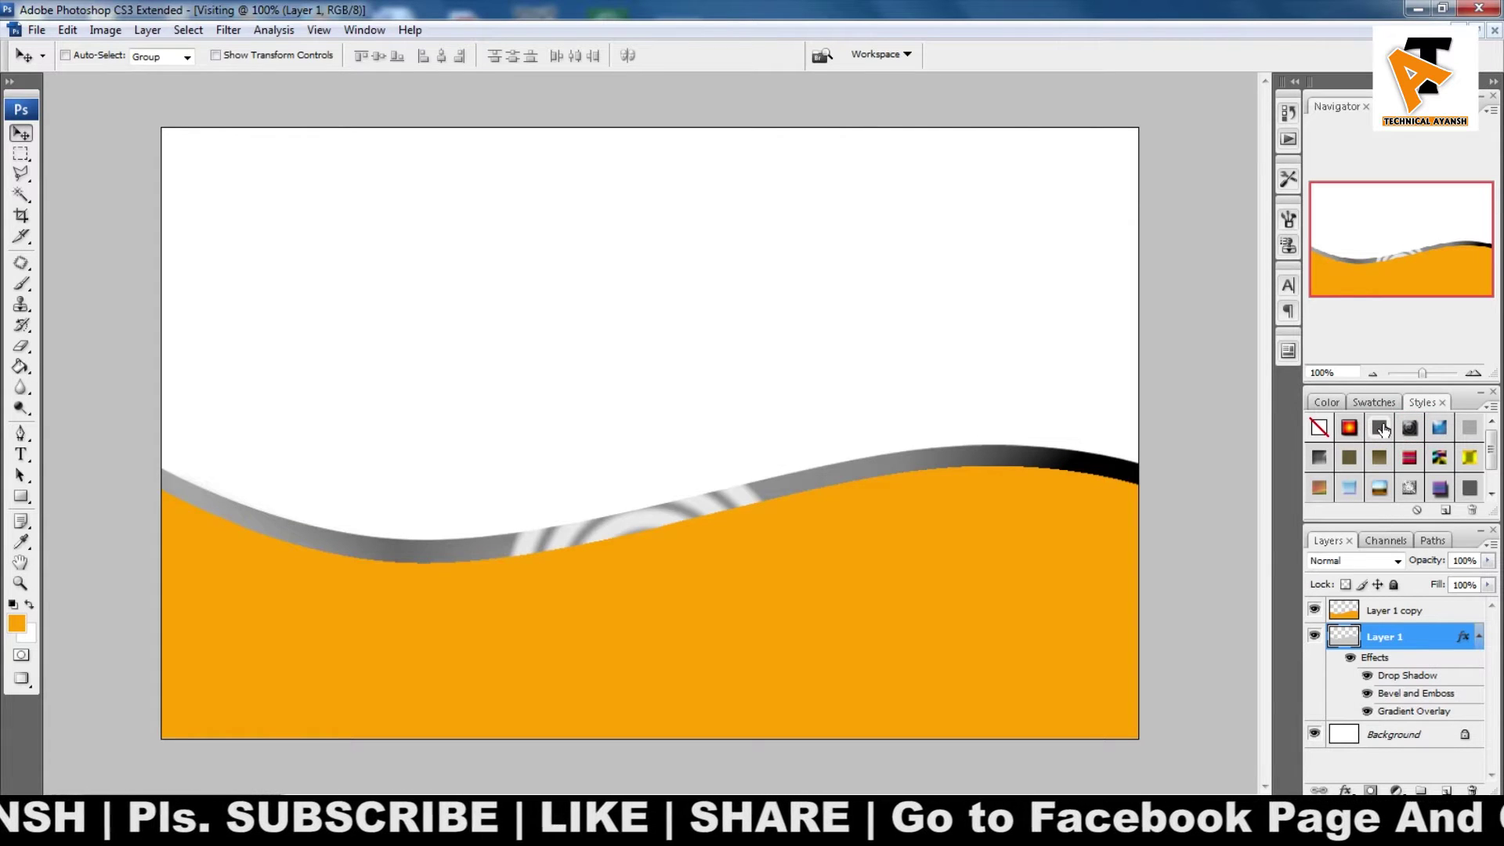
pyautogui.click(1379, 428)
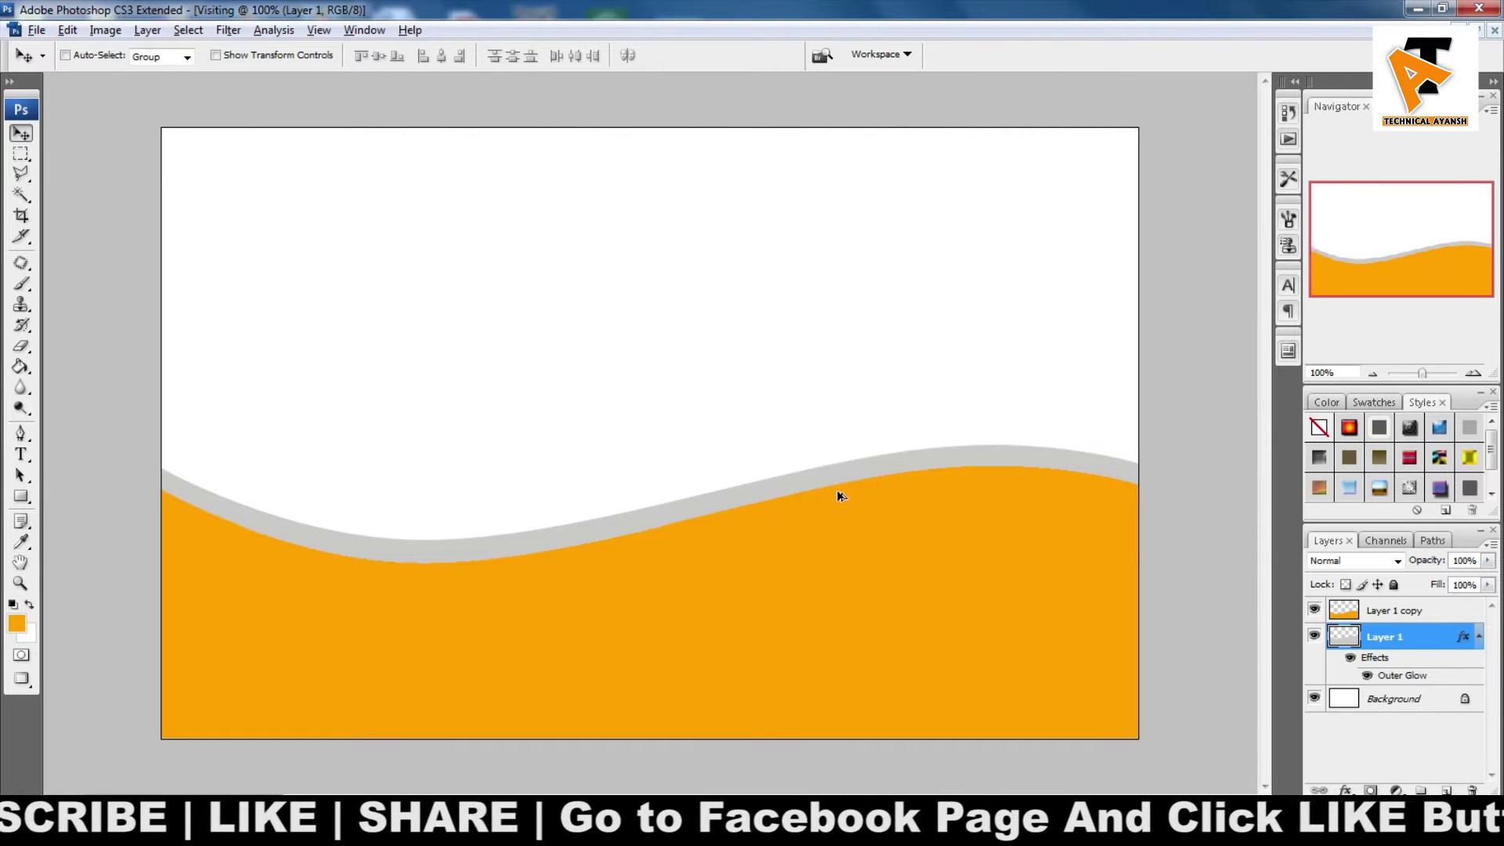
pyautogui.click(1439, 428)
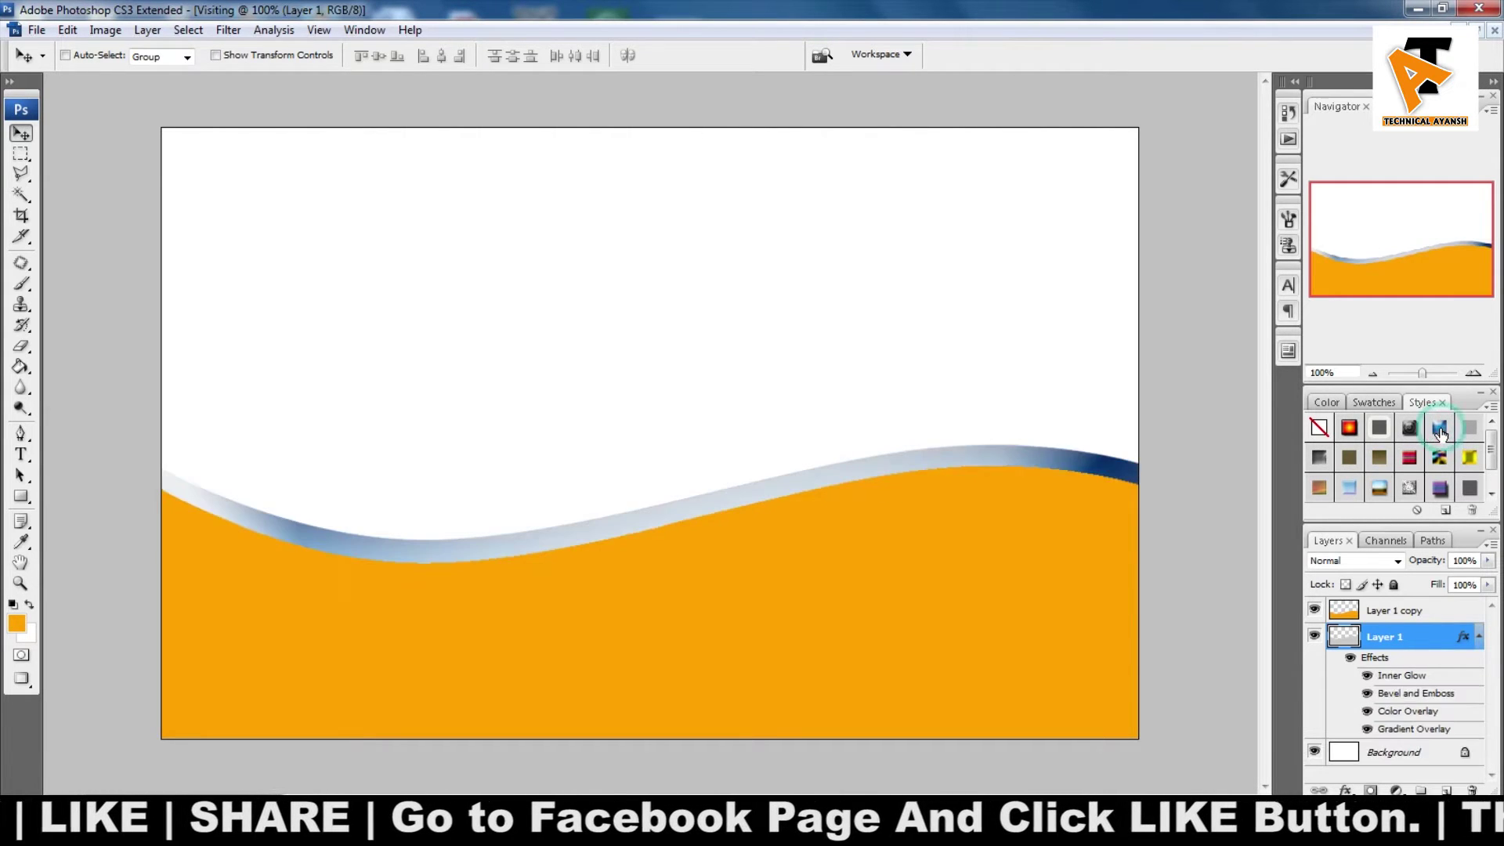
pyautogui.scroll(2, 814, 475)
pyautogui.scroll(-1, 812, 476)
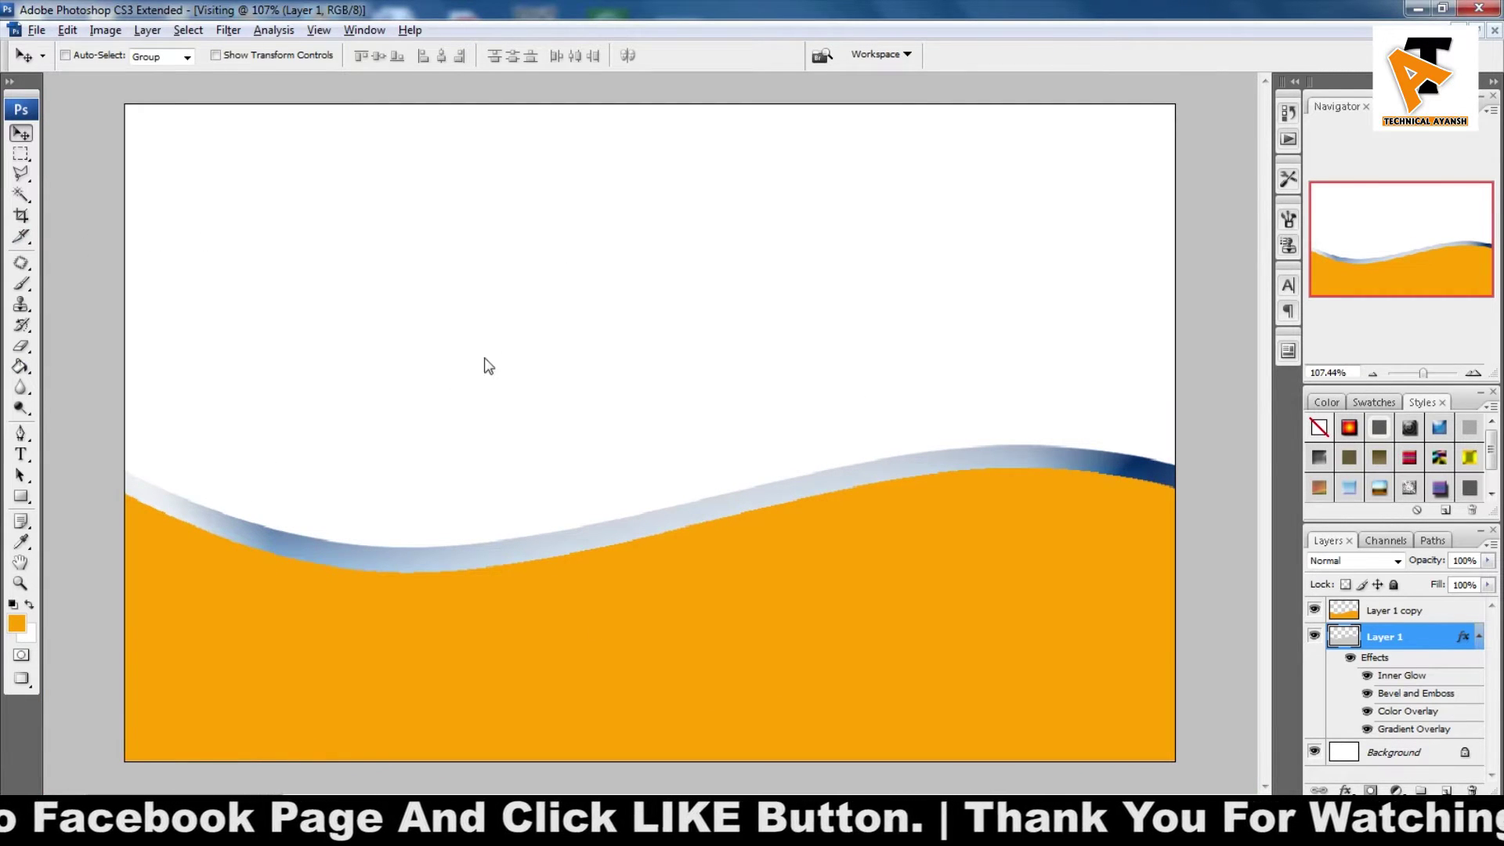
# Type the card holder's name as a text line near the card's top-left
pyautogui.click(22, 455)
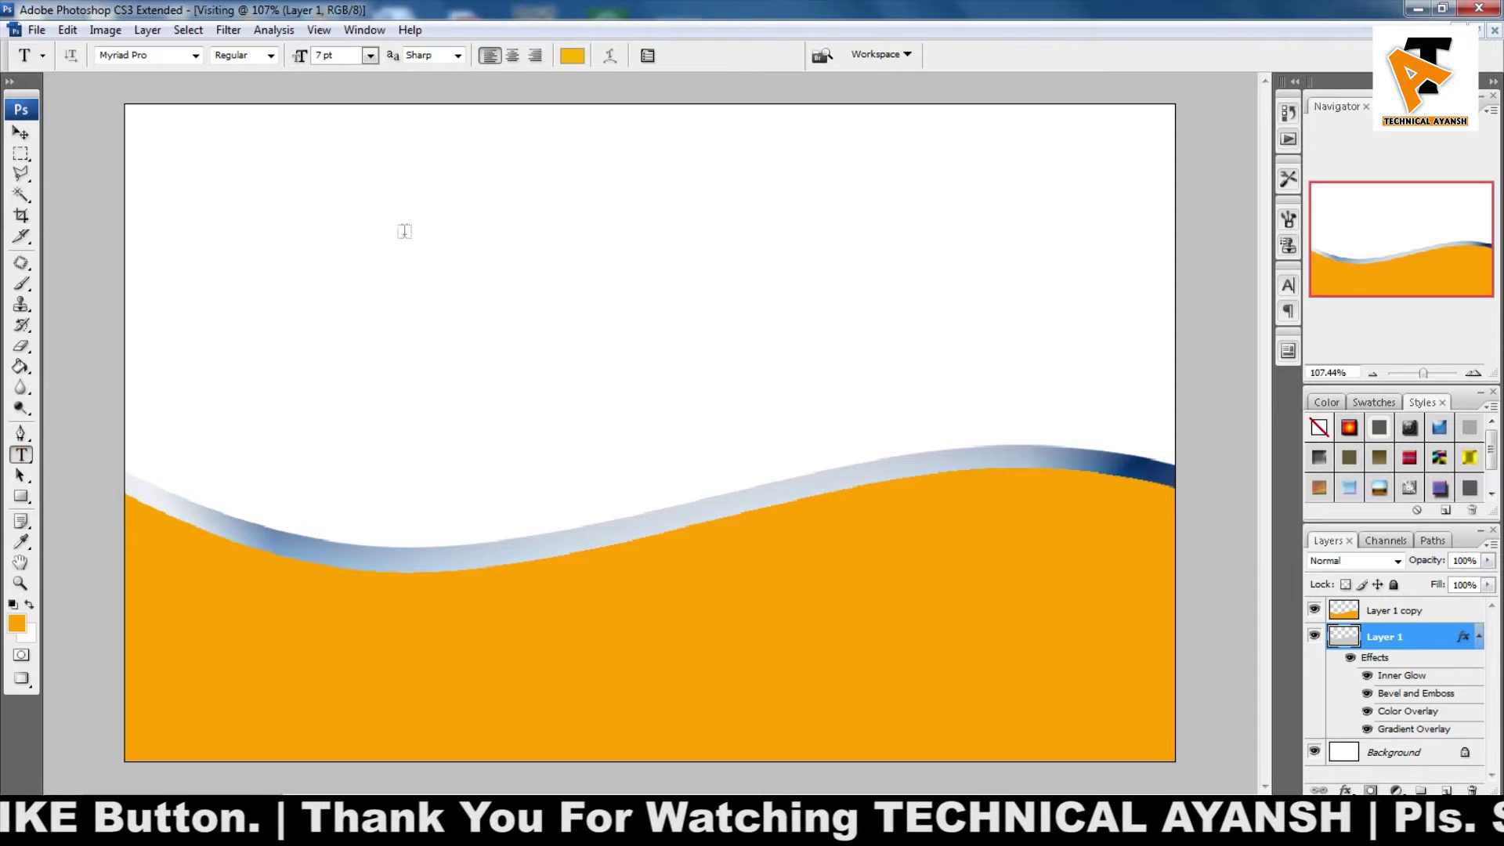
pyautogui.click(217, 191)
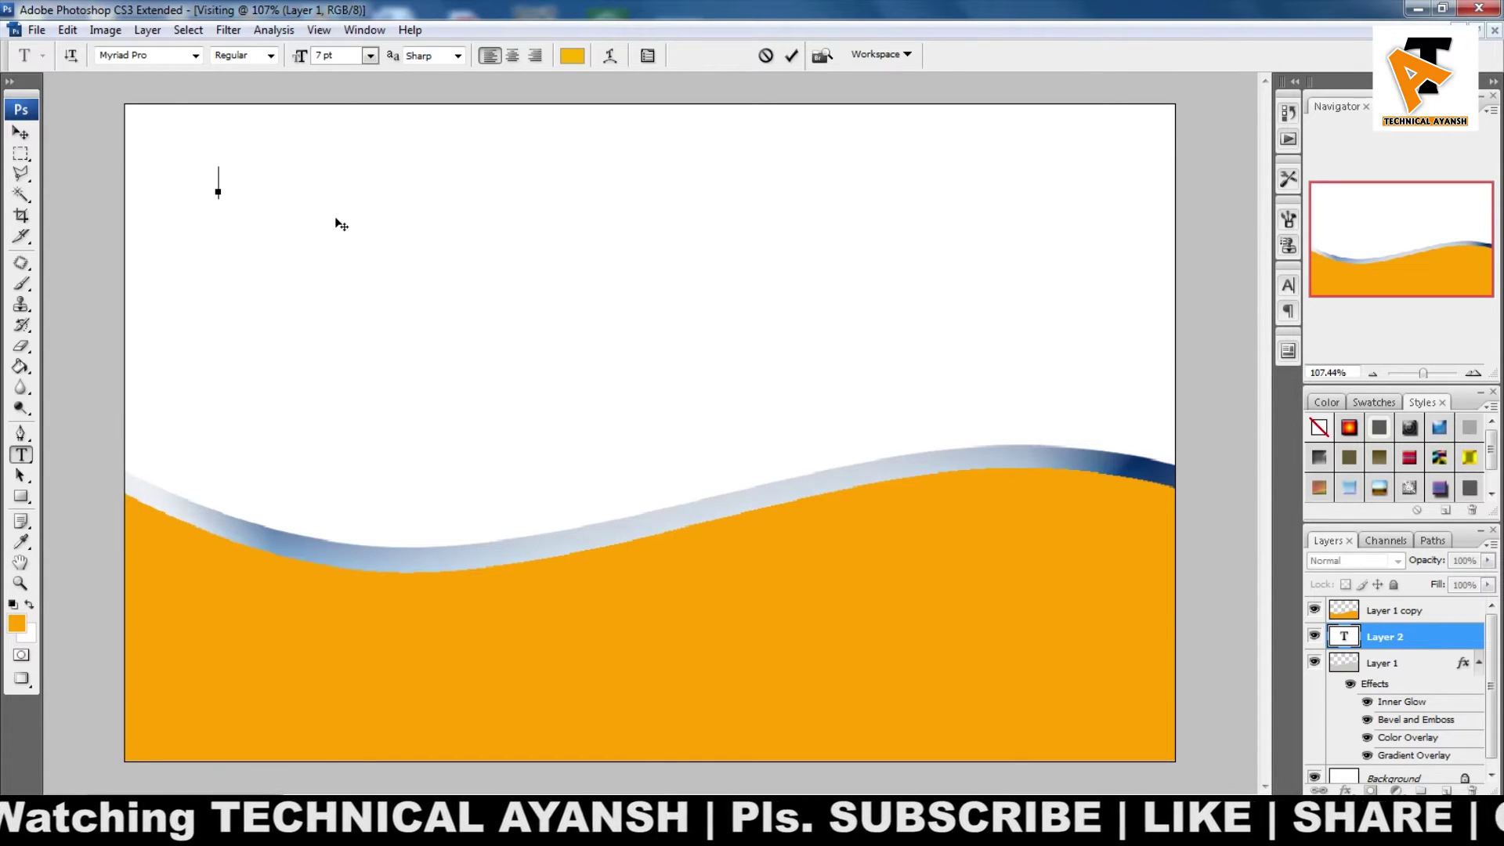
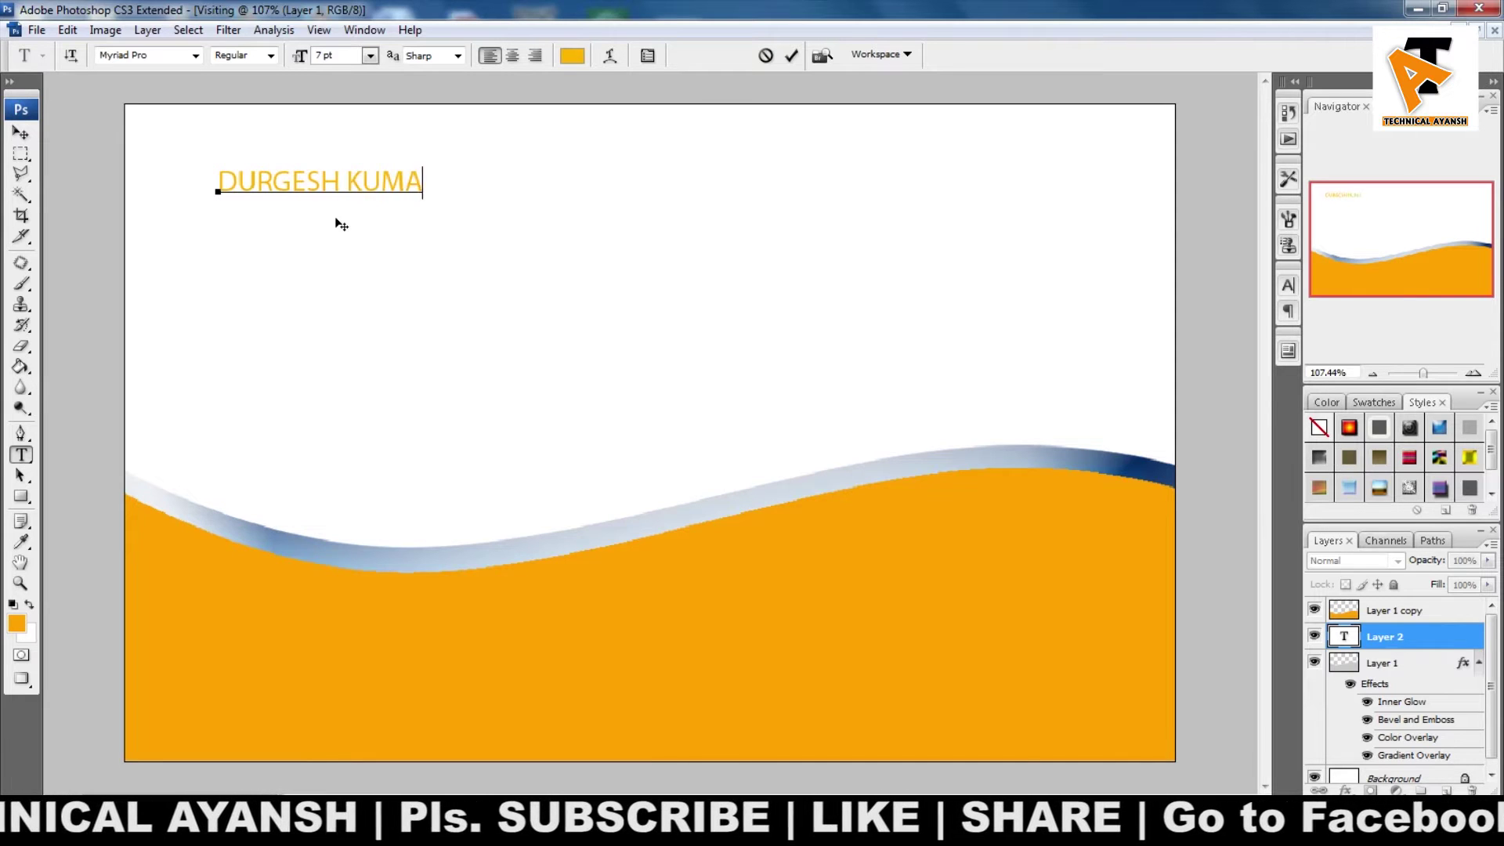
pyautogui.click(21, 133)
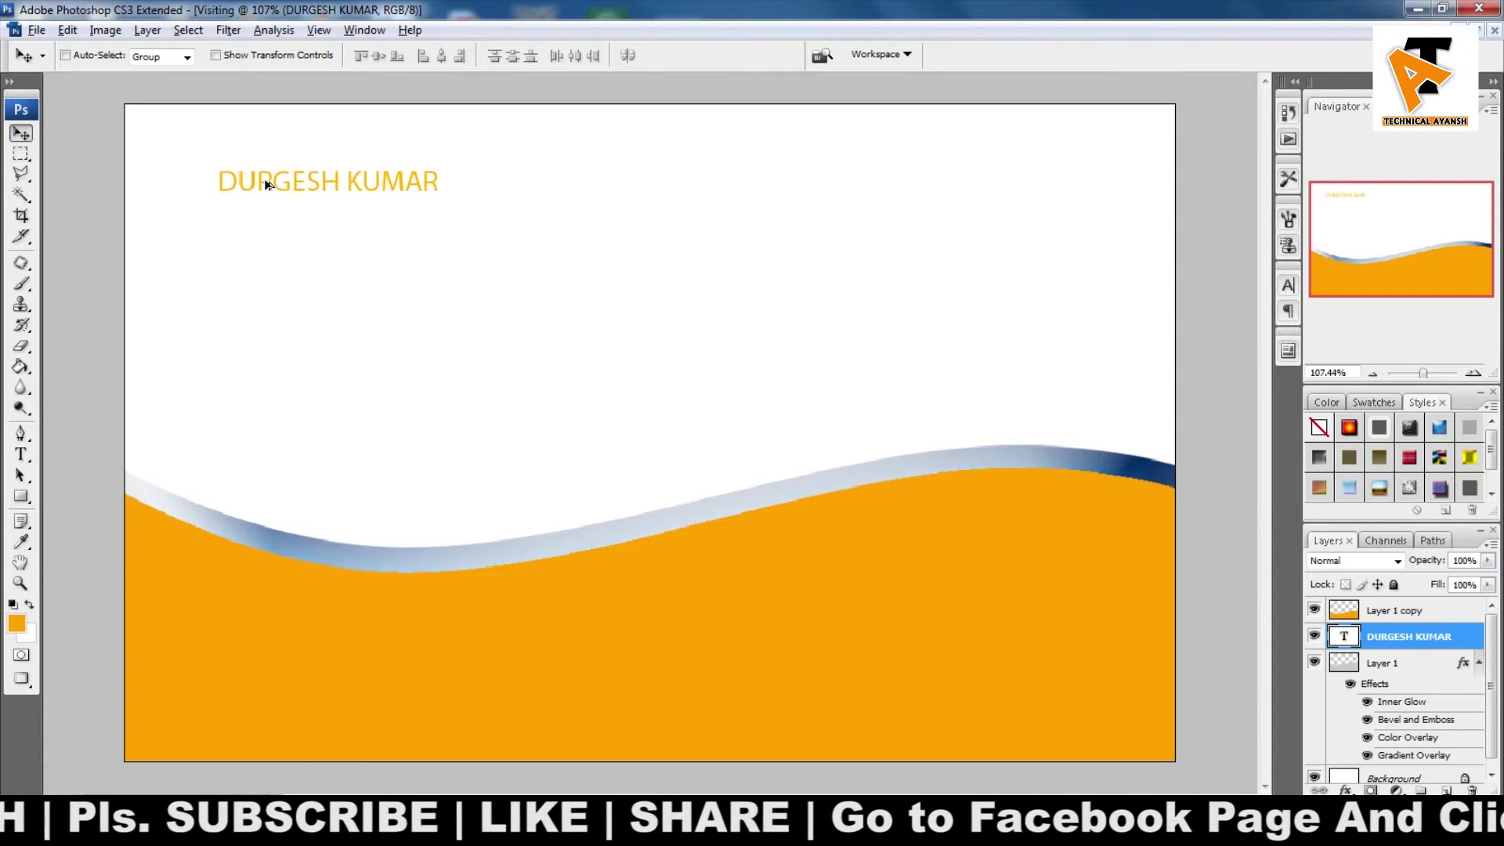
# Duplicate the name line just below itself and change the copy to 'Technical Youtuber'
pyautogui.moveTo(267, 184); pyautogui.dragTo(267, 220)
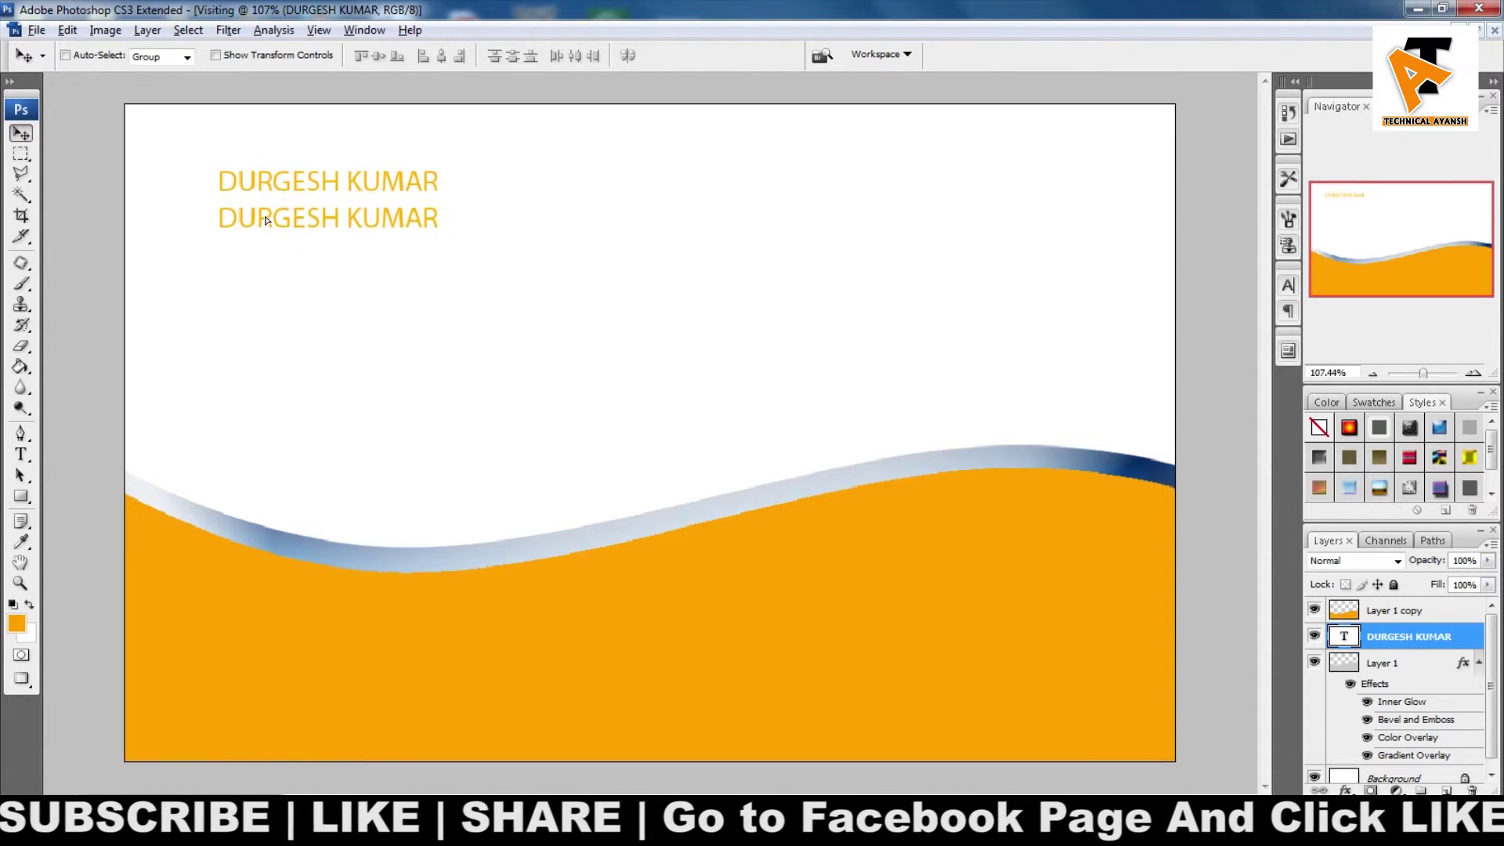
pyautogui.click(21, 454)
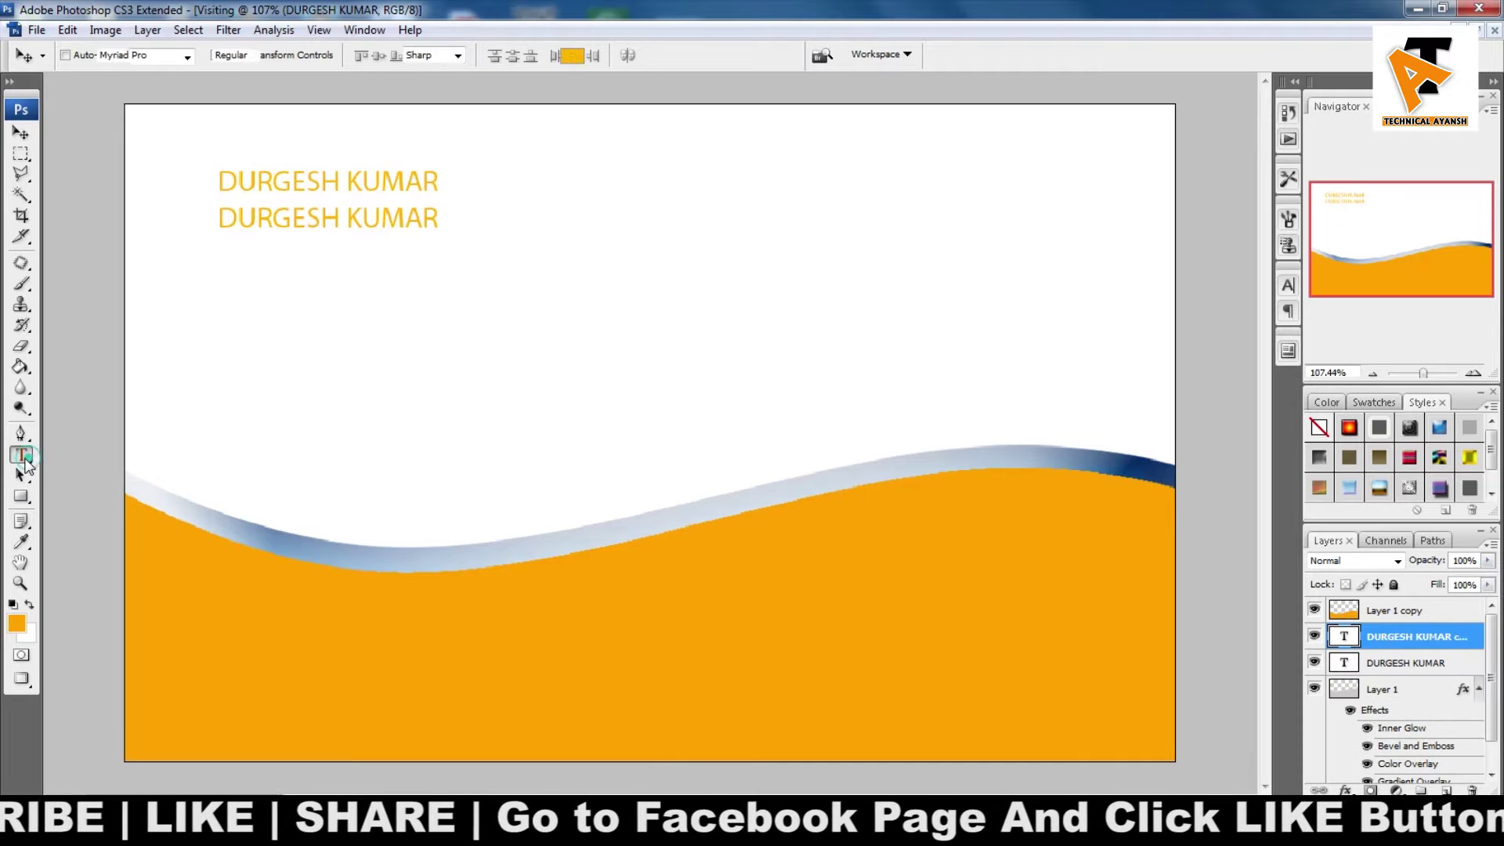
pyautogui.click(376, 219)
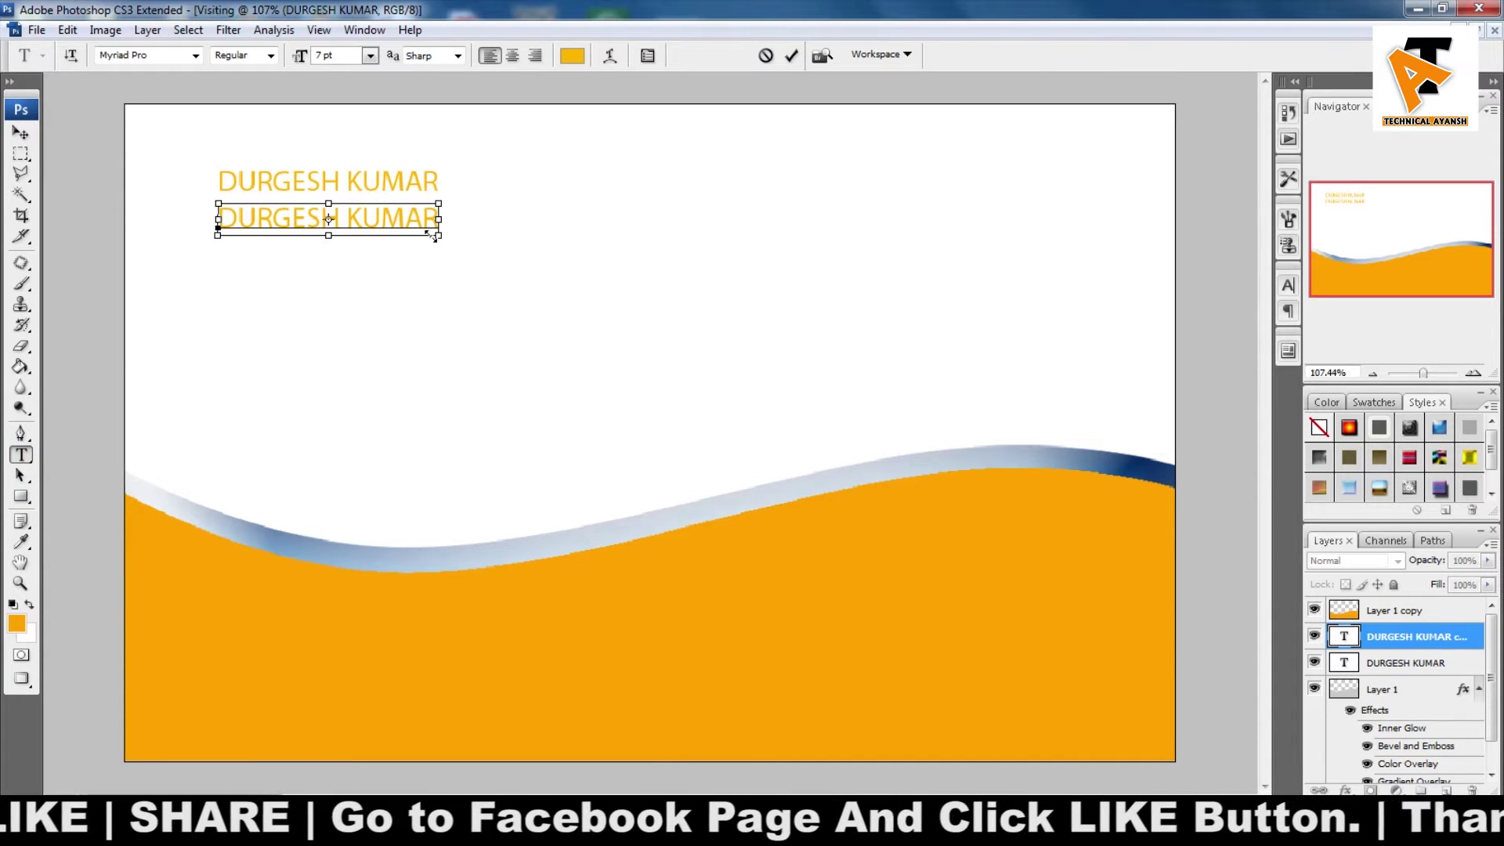
pyautogui.hotkey('ctrl', 'a')
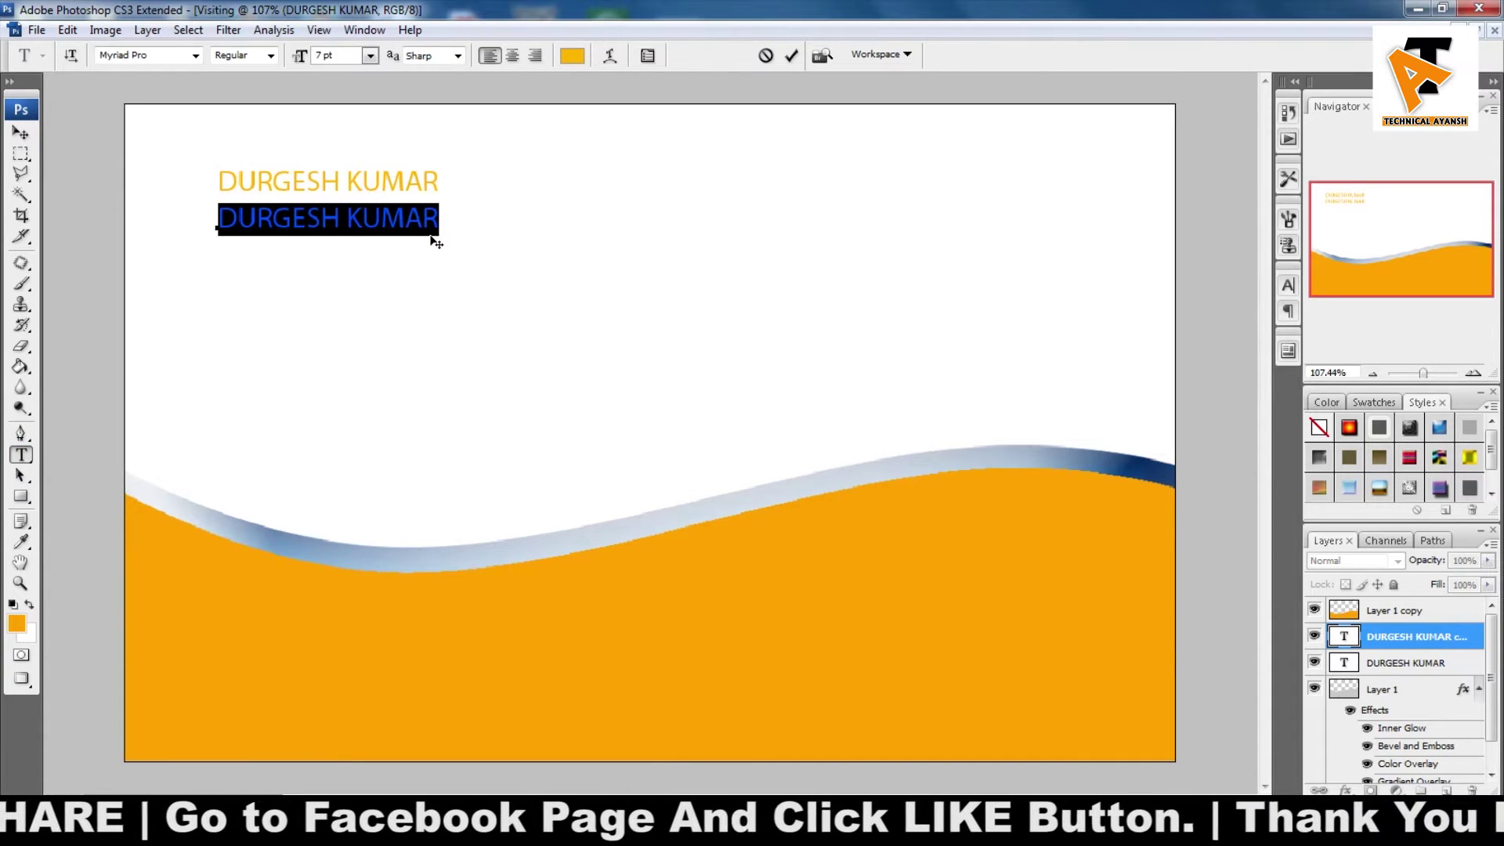
pyautogui.write('tECHNI')
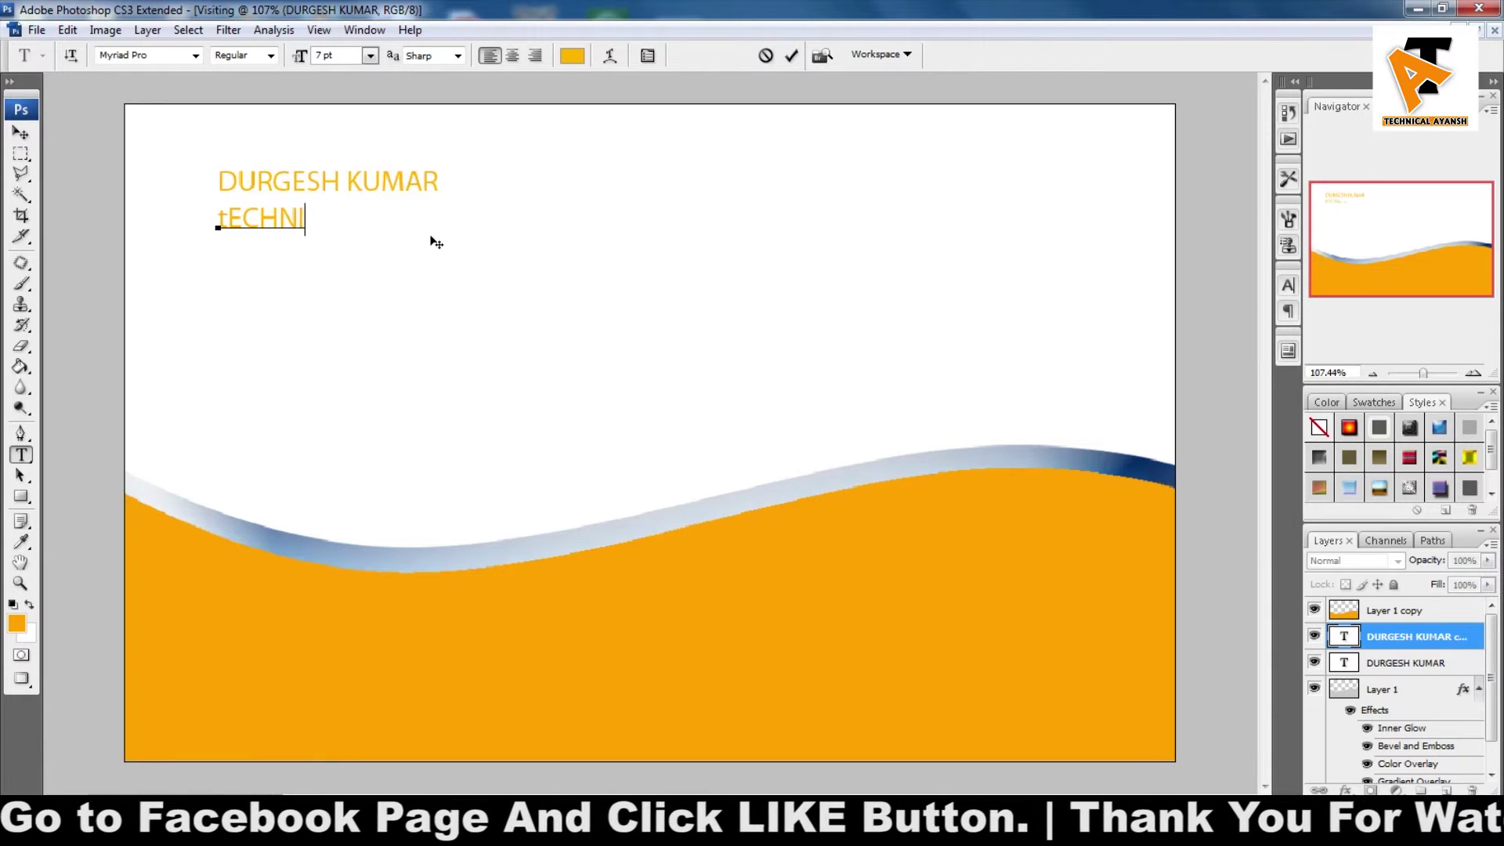
pyautogui.write('CAL')
pyautogui.hotkey('ctrl', 'a')
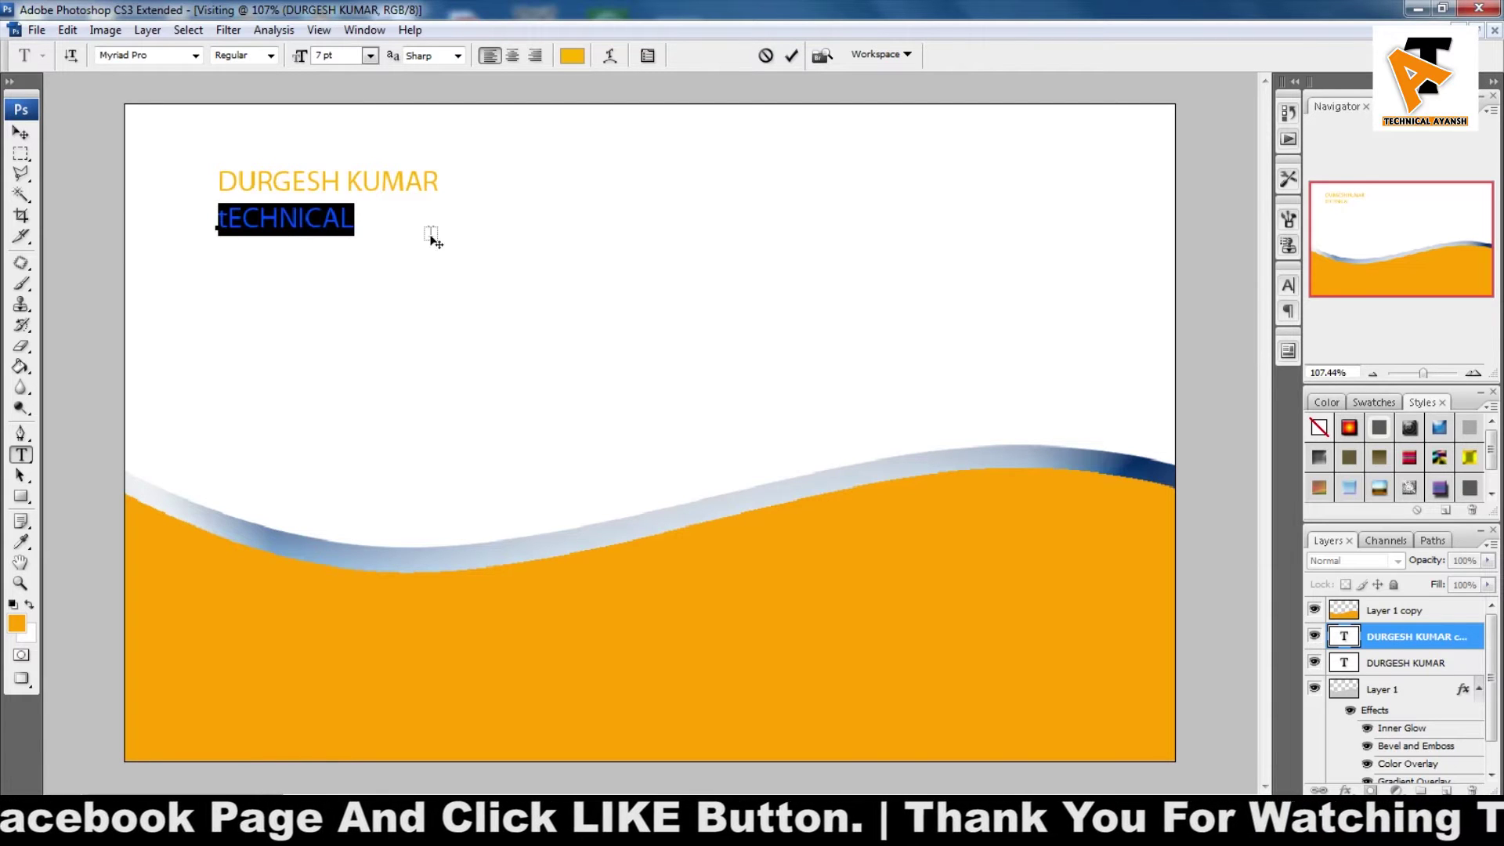
pyautogui.write('Tech')
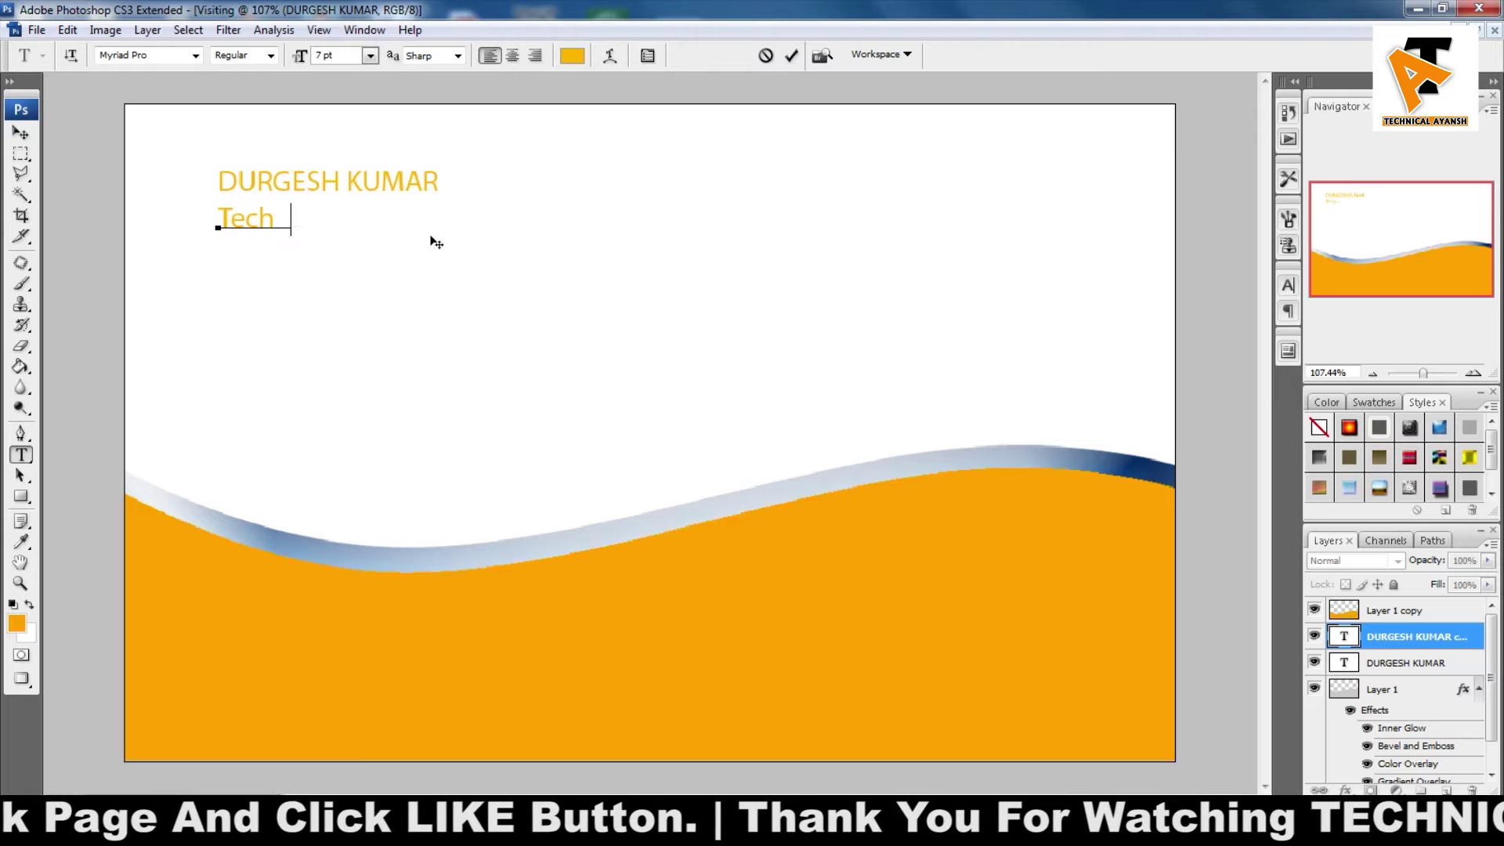
pyautogui.write('nical You')
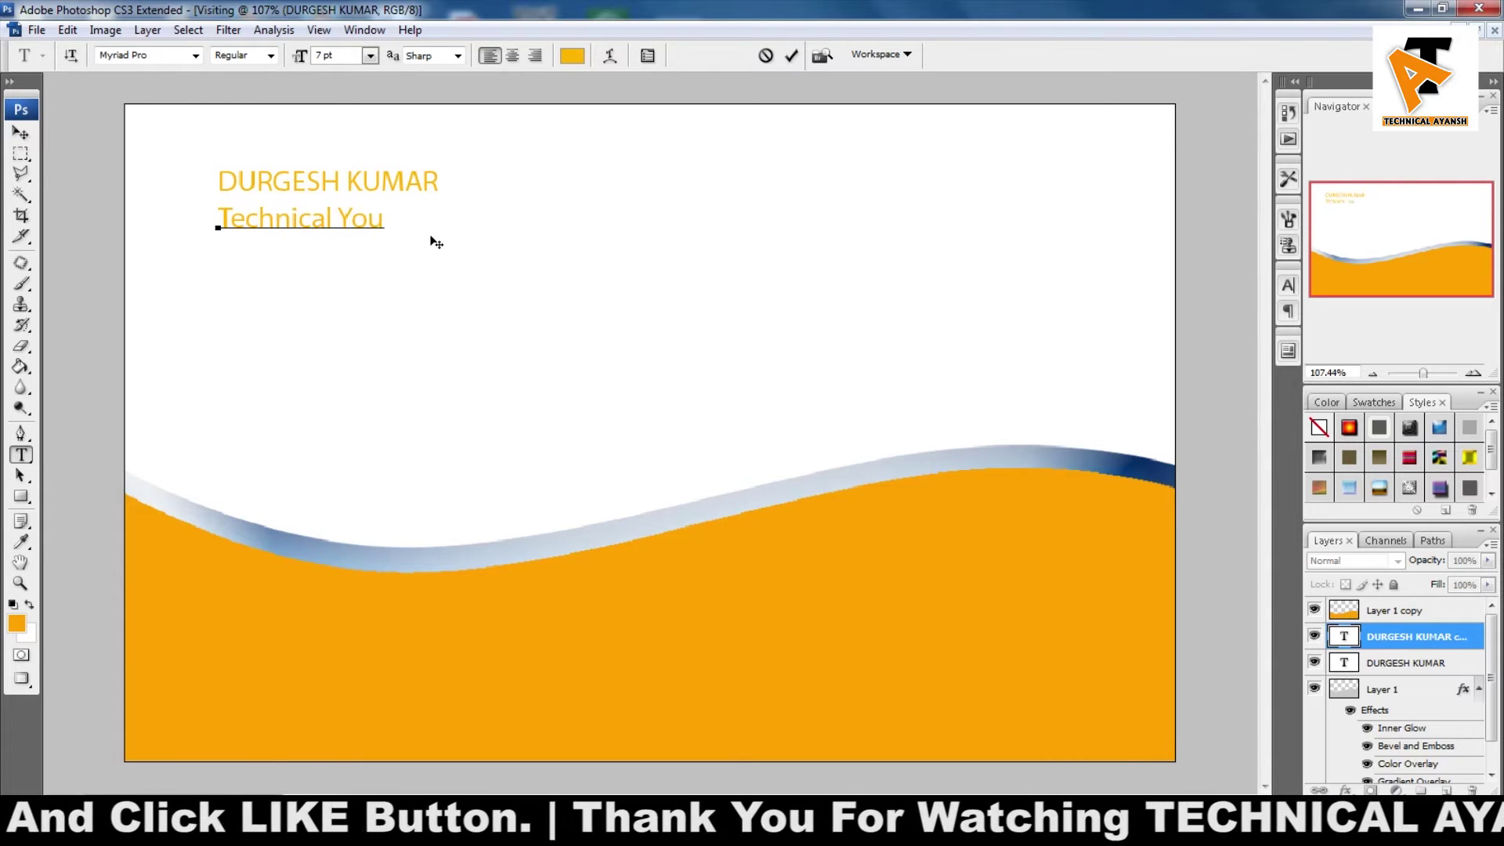
pyautogui.write('tuber')
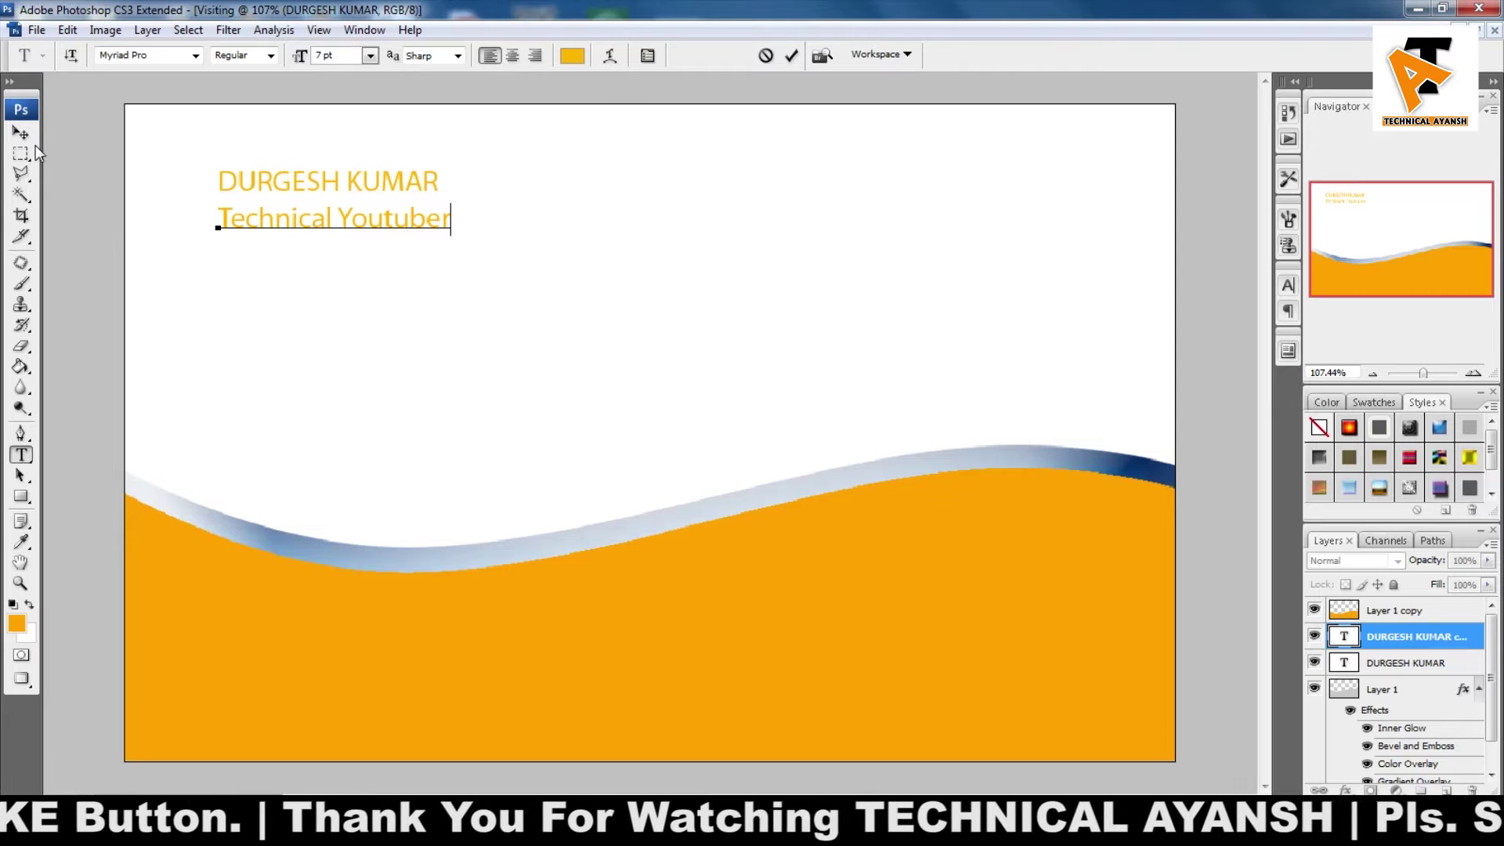
pyautogui.click(21, 134)
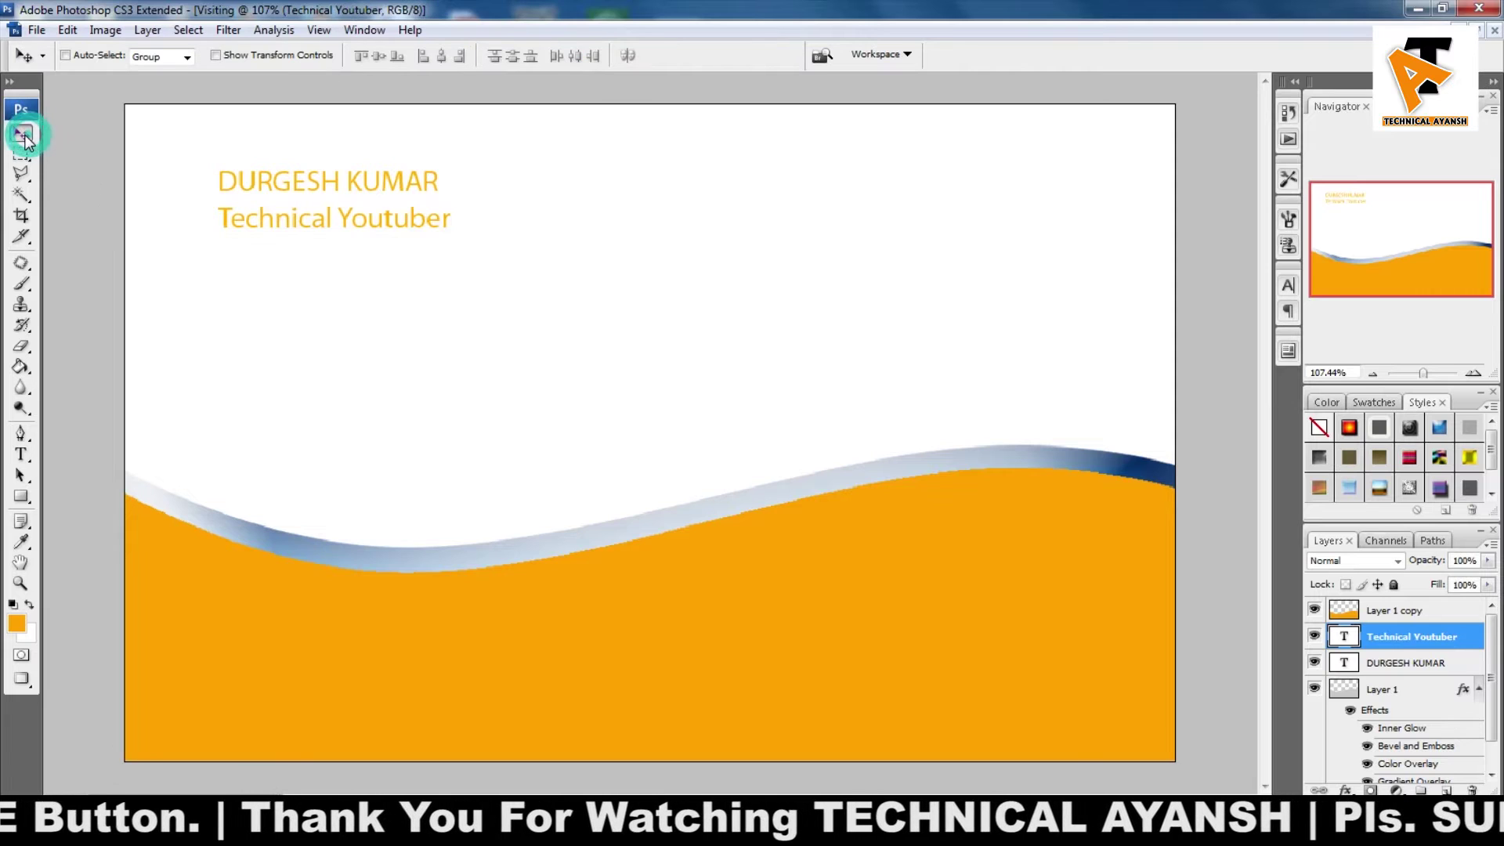
# Shrink the 'Technical Youtuber' line to about 83% and reselect the name layer
pyautogui.hotkey('ctrl', 't')
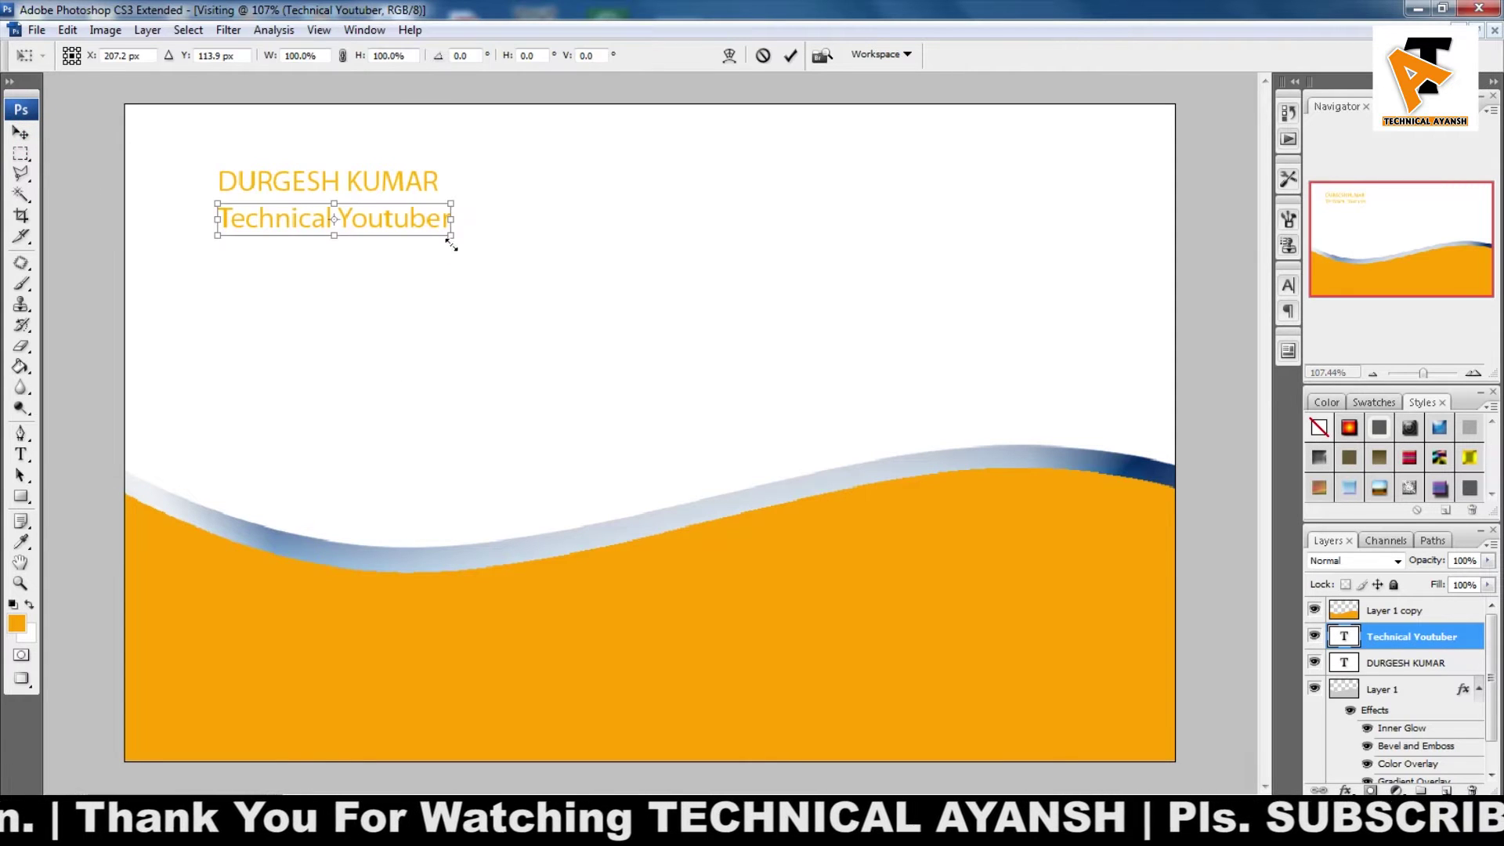
pyautogui.moveTo(452, 237); pyautogui.dragTo(392, 226)
pyautogui.press('Return')
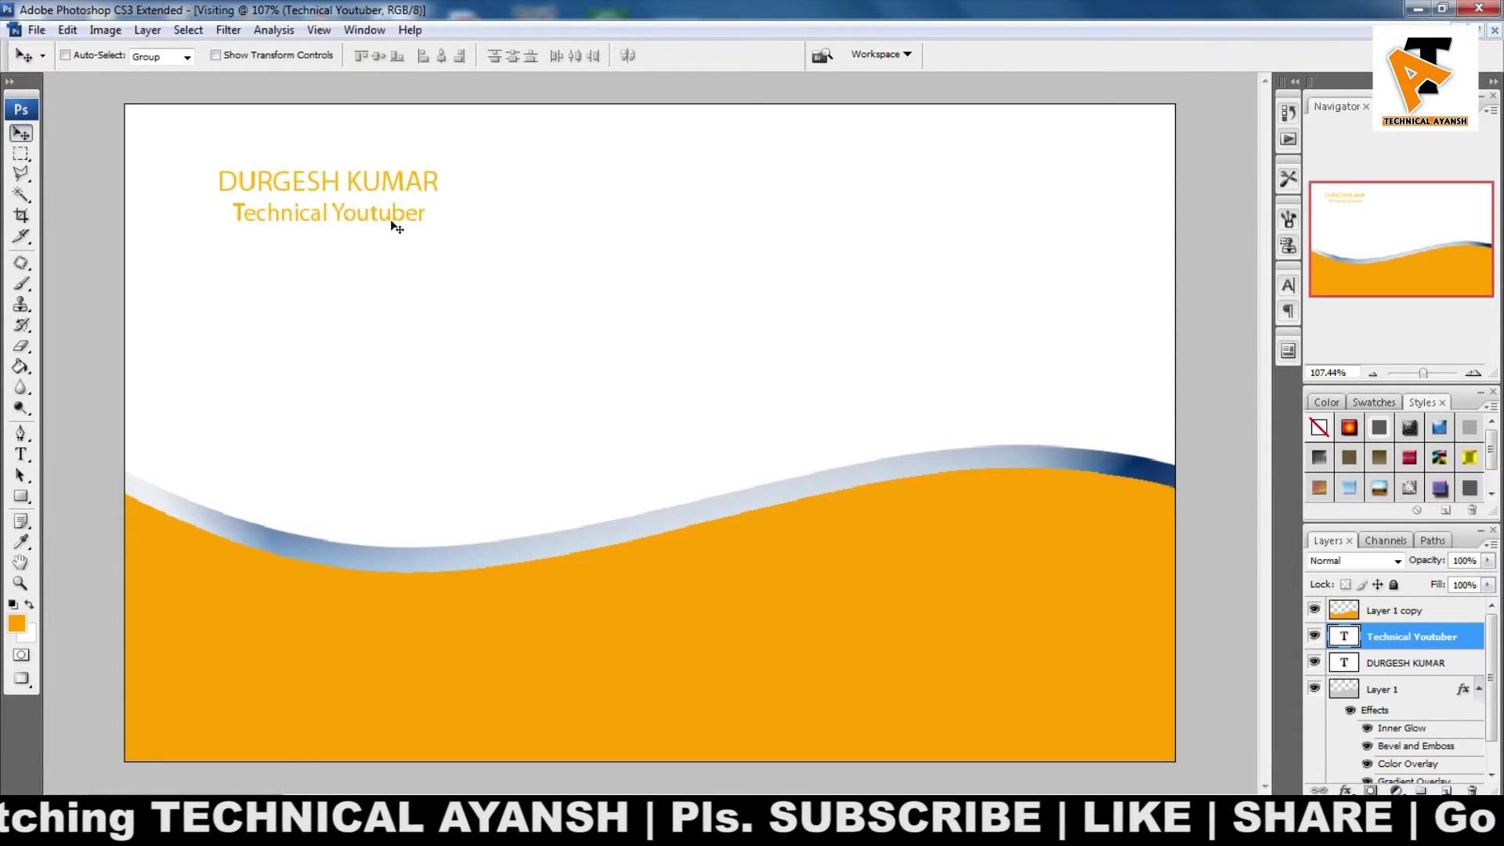
pyautogui.rightClick(386, 186)
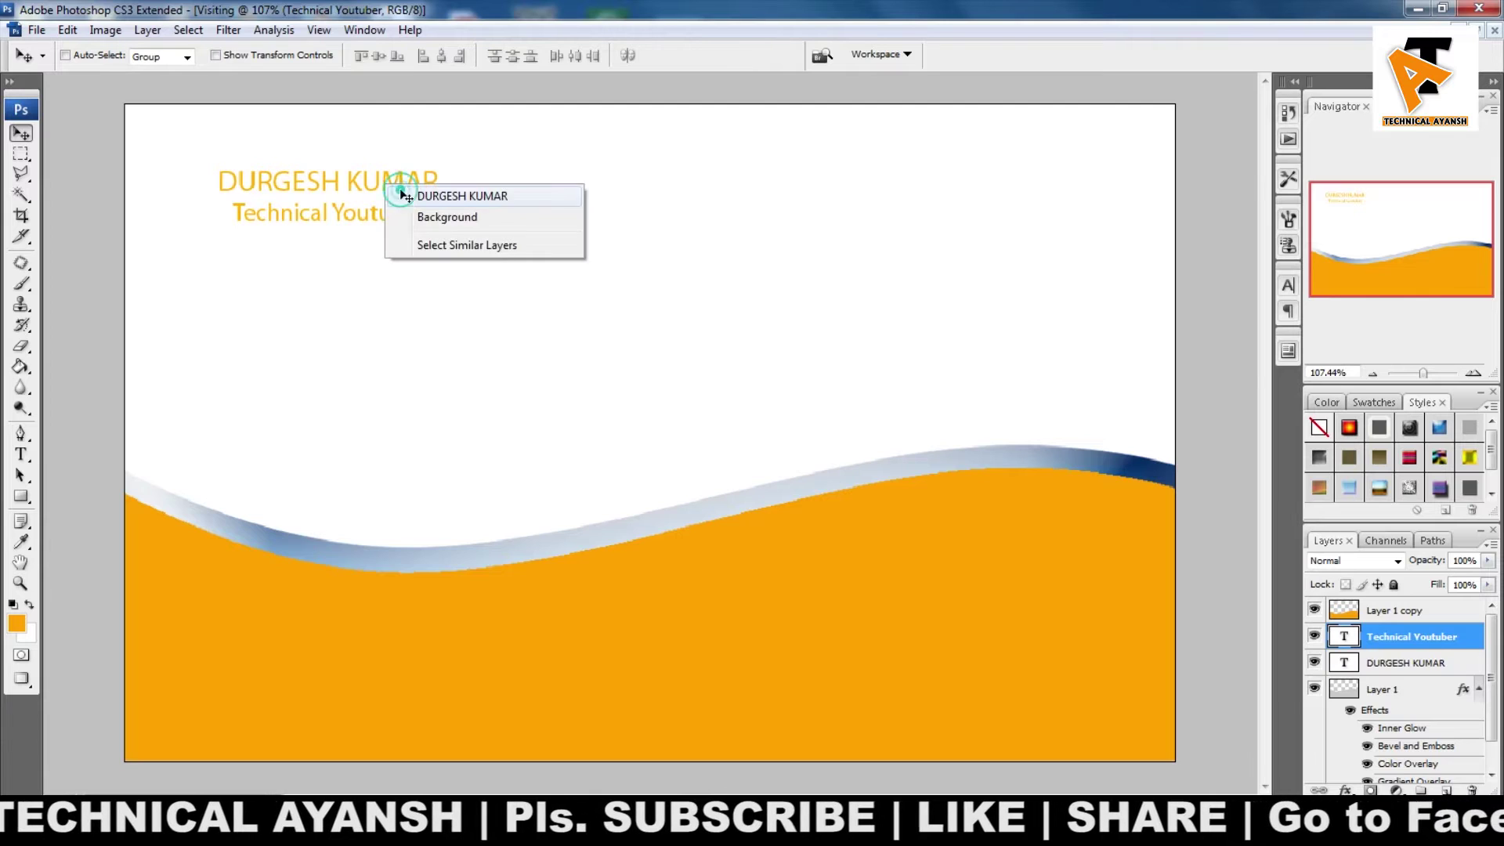
pyautogui.click(438, 196)
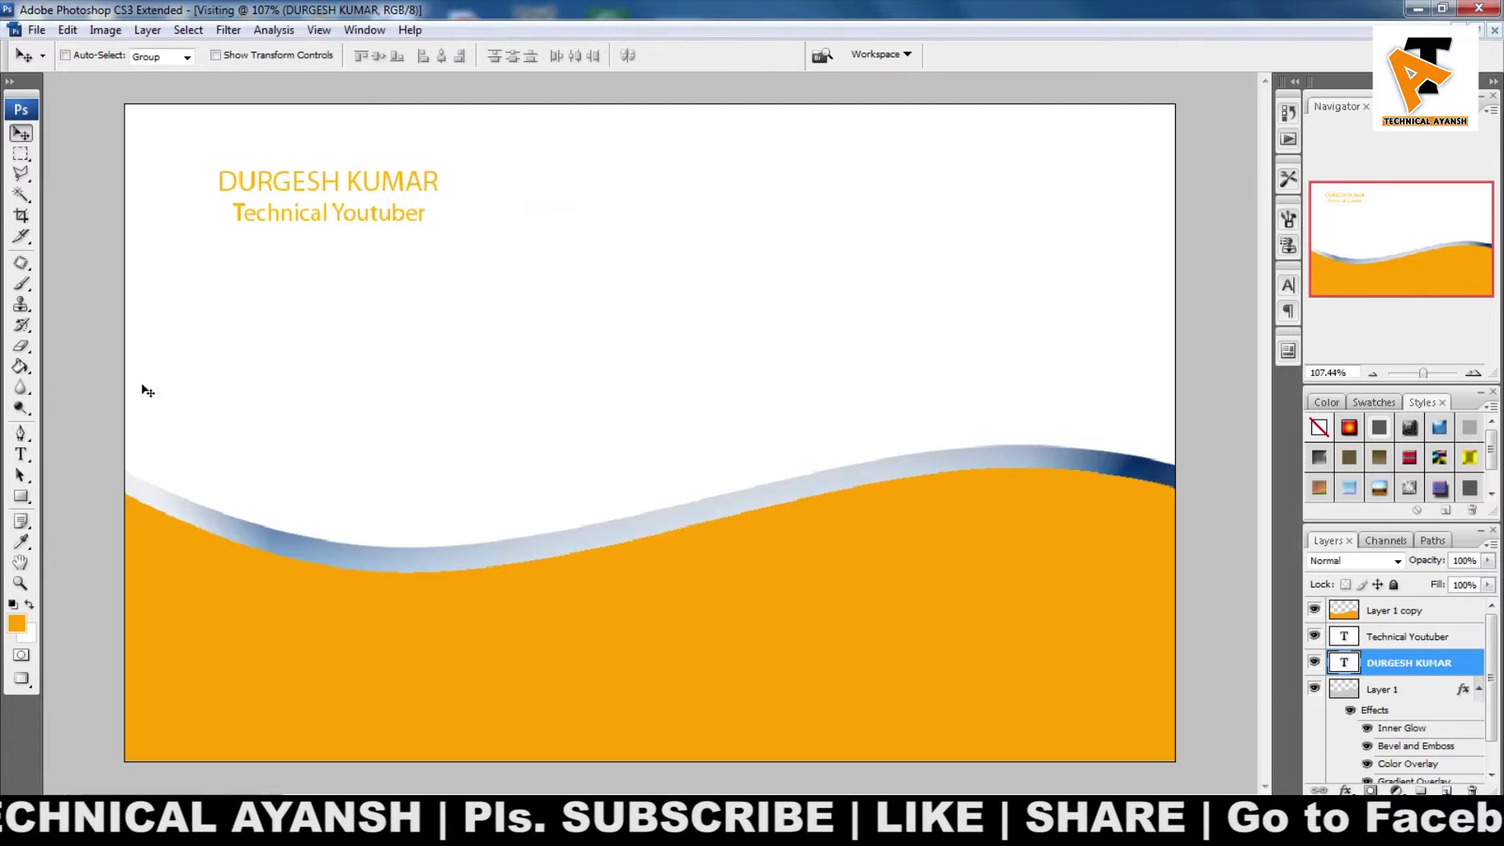
# Set the name line's font to Berlin Sans FB Demi Bold from the font list
pyautogui.click(21, 455)
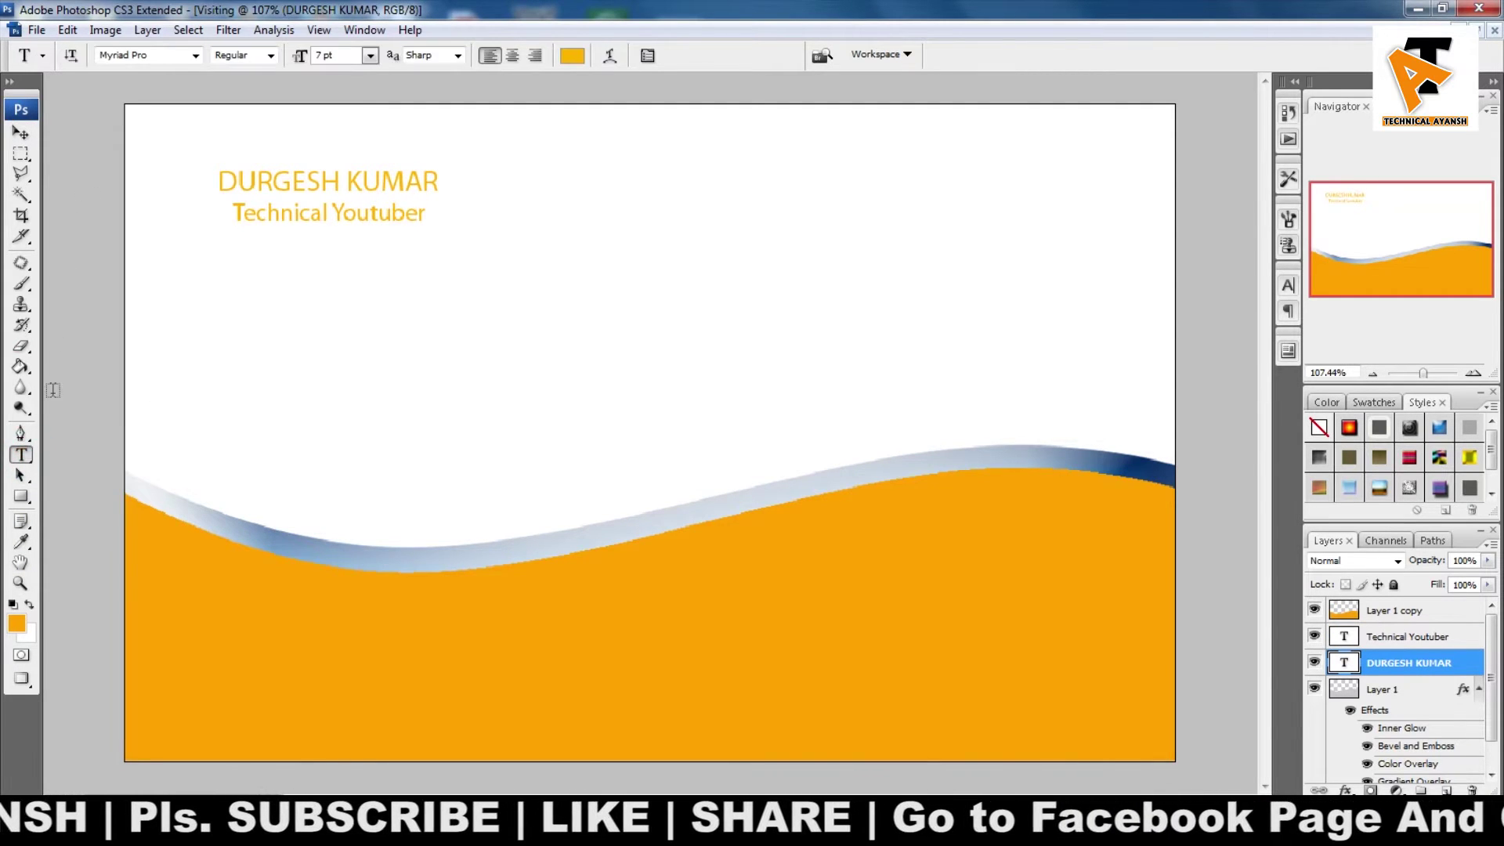
pyautogui.click(195, 55)
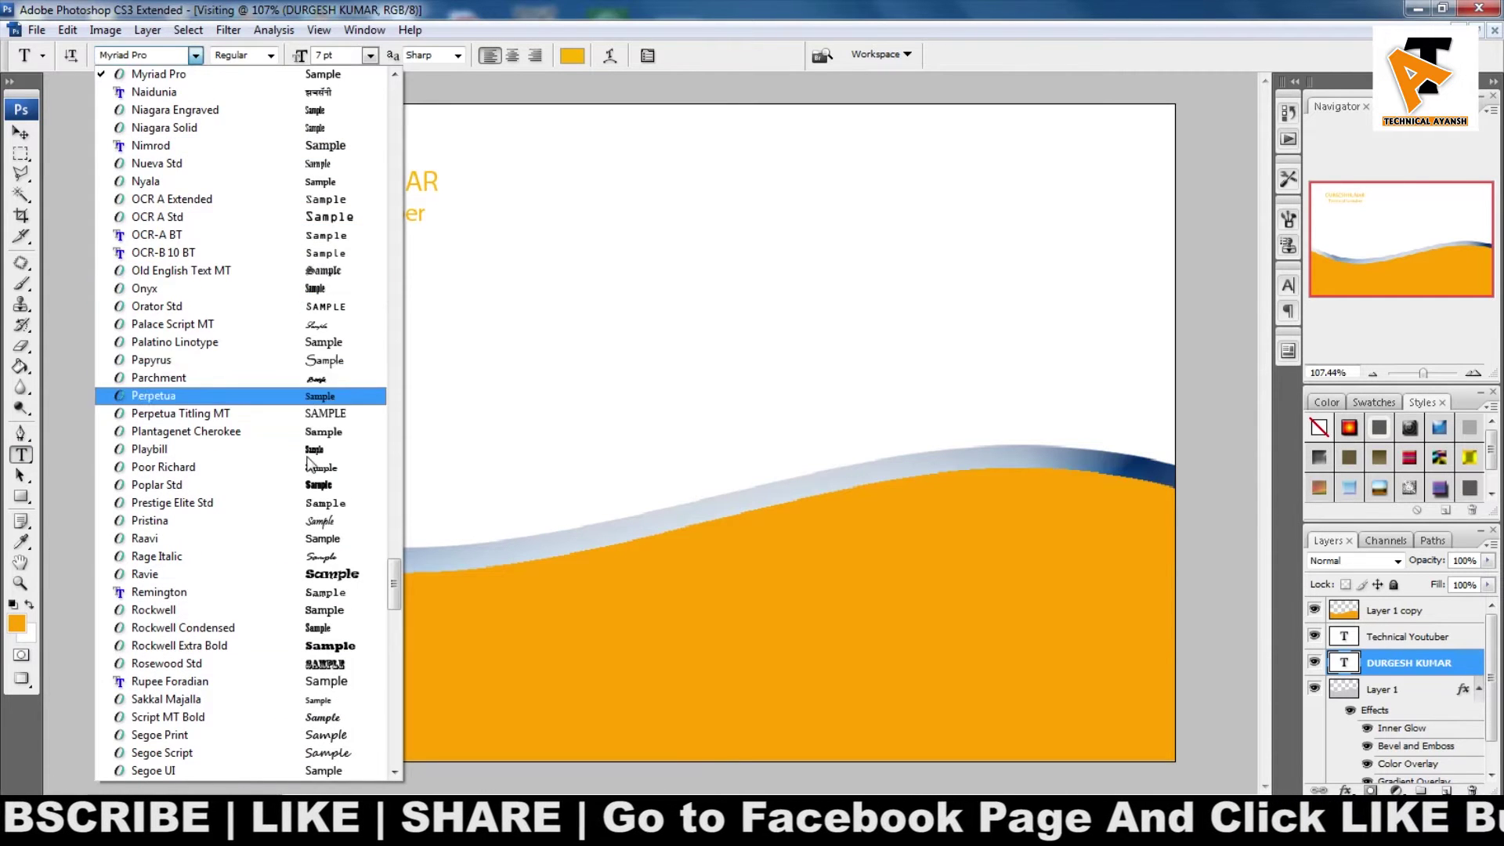
pyautogui.scroll(-3, 310, 407)
pyautogui.scroll(-2, 313, 431)
pyautogui.scroll(-2, 321, 486)
pyautogui.scroll(-1, 328, 611)
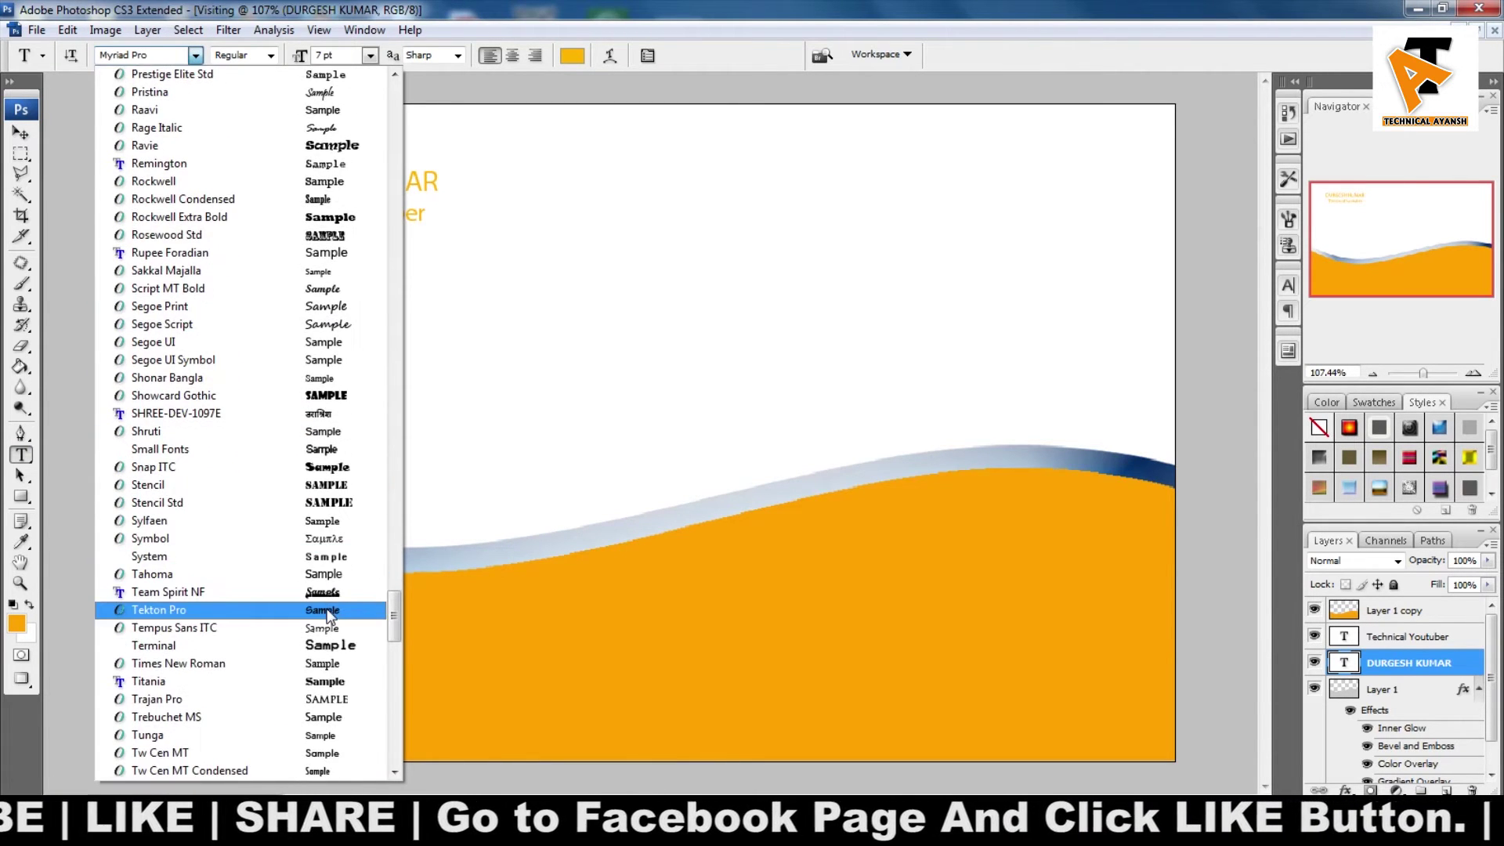
pyautogui.scroll(-2, 327, 611)
pyautogui.scroll(-2, 325, 603)
pyautogui.scroll(-5, 322, 597)
pyautogui.scroll(-4, 325, 599)
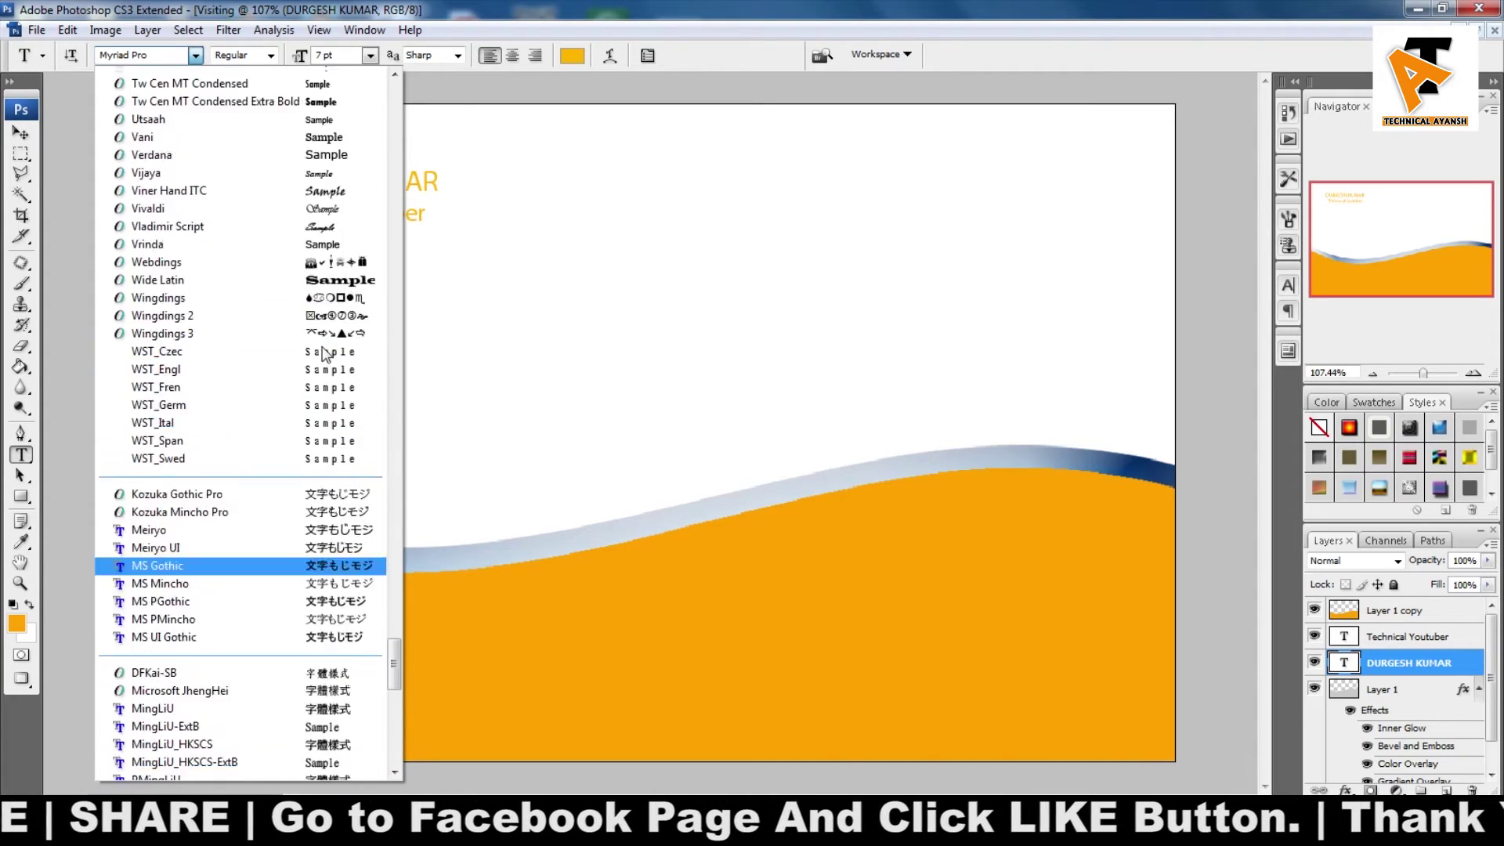
pyautogui.scroll(4, 325, 600)
pyautogui.moveTo(394, 647); pyautogui.dragTo(404, 114)
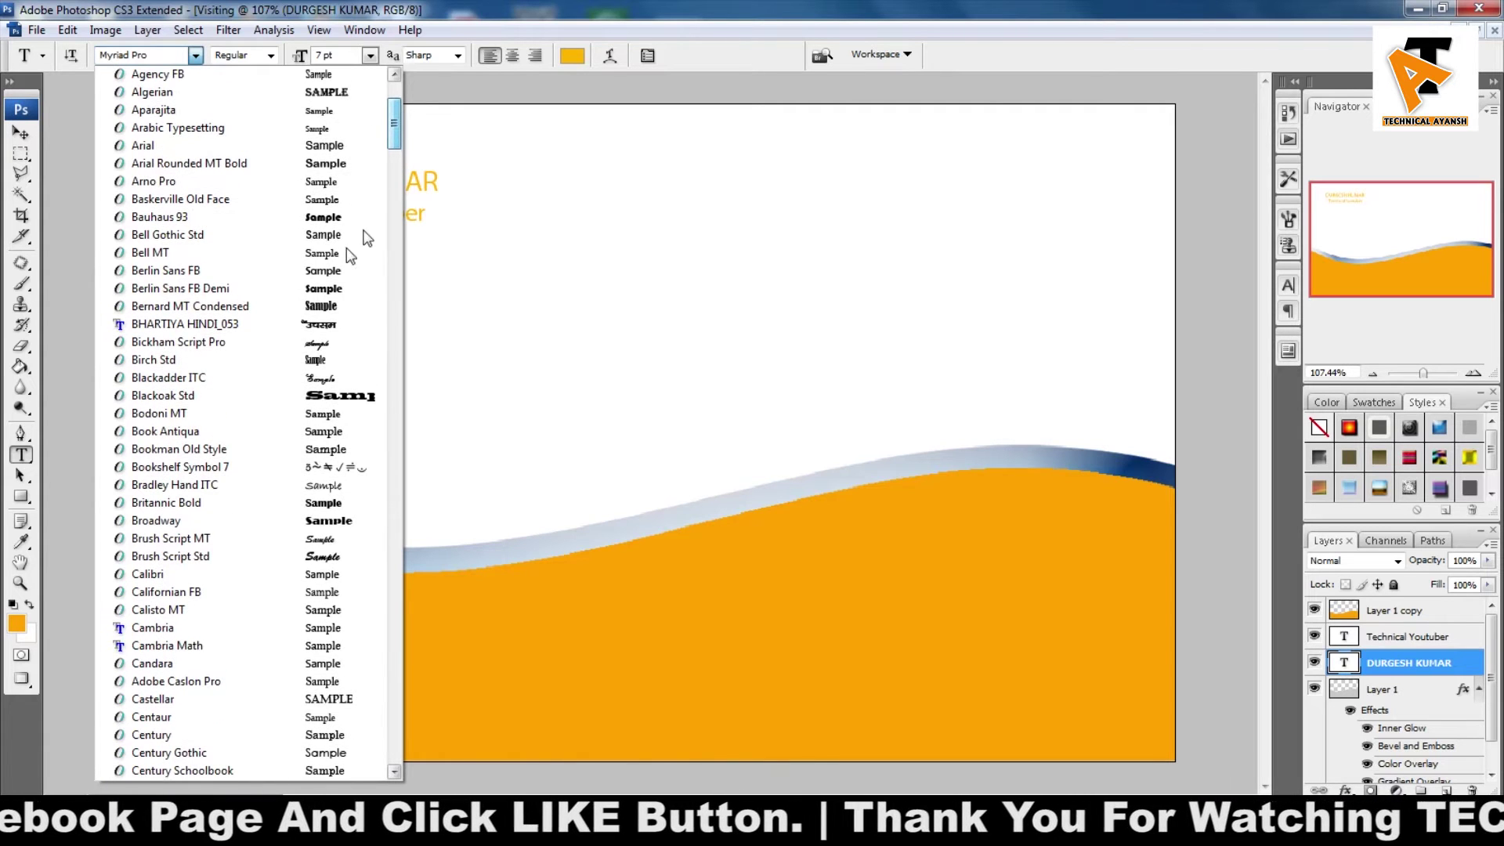
pyautogui.click(322, 290)
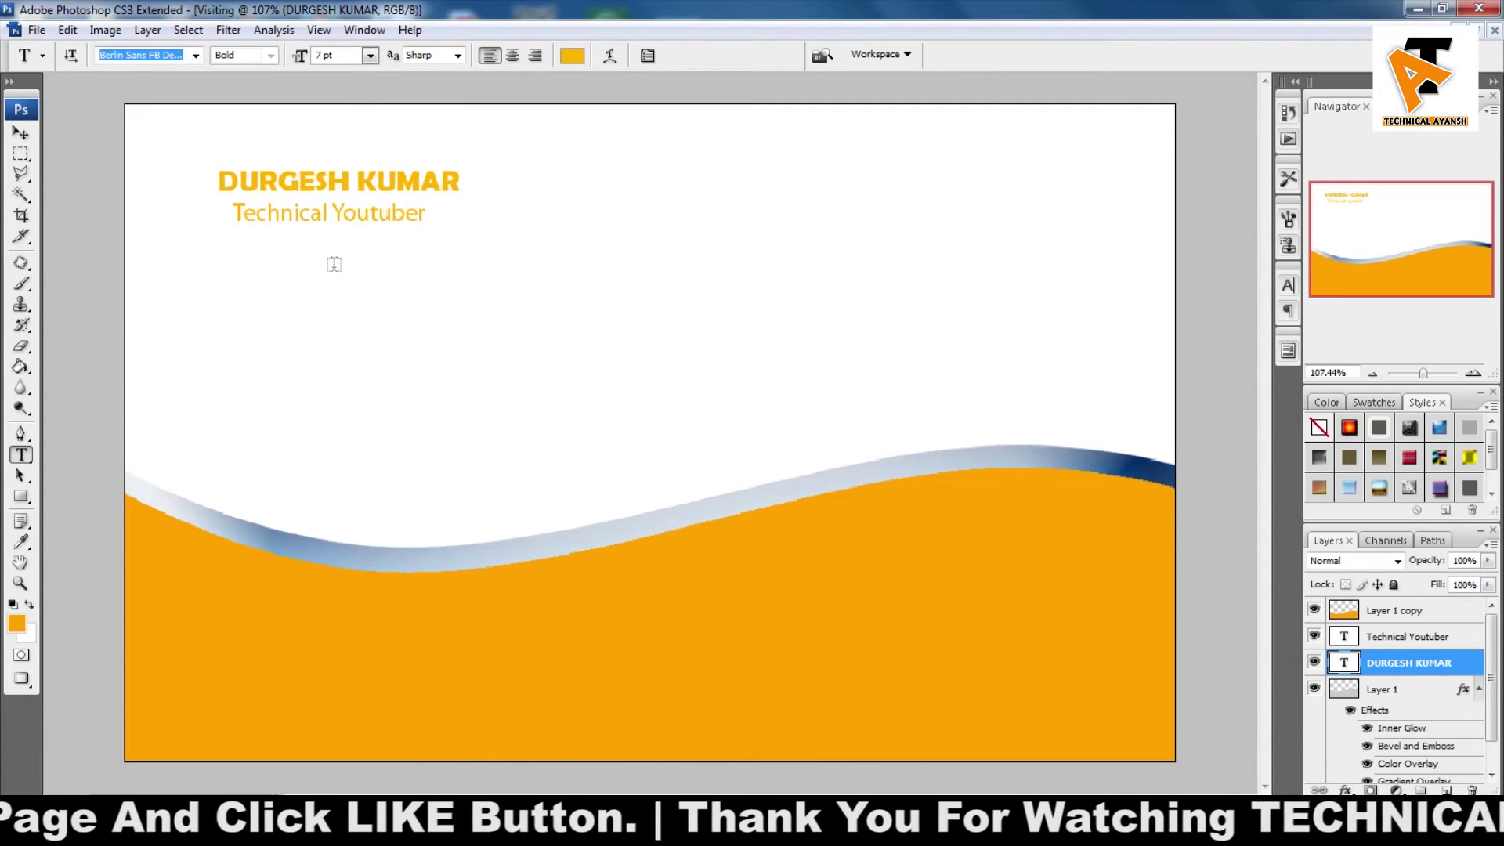
pyautogui.click(21, 133)
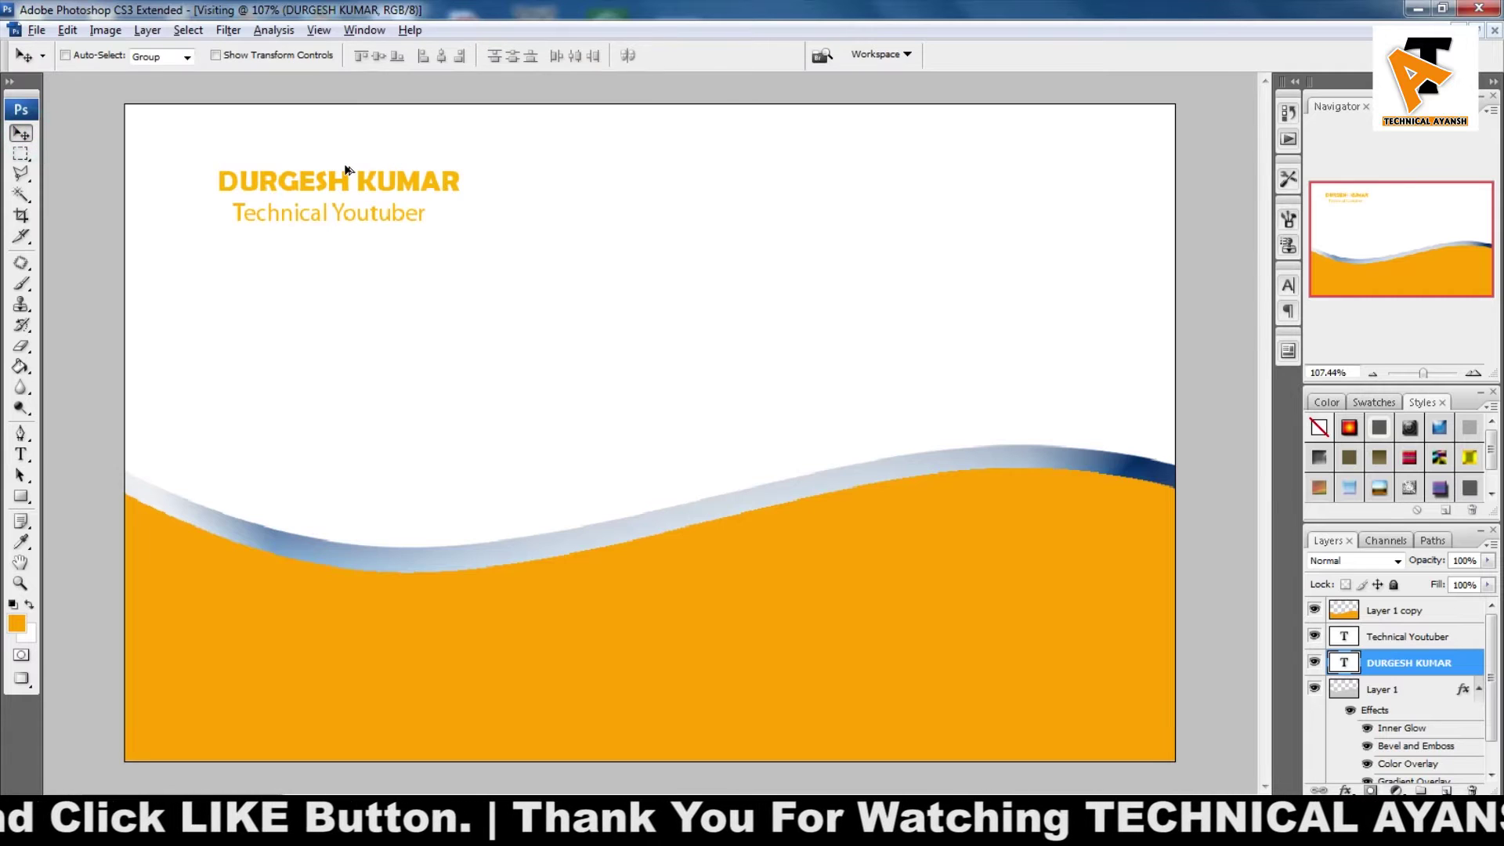
# Darken the name text colour to gold ad7a00 in the Character panel
pyautogui.hotkey('ctrl', '+')
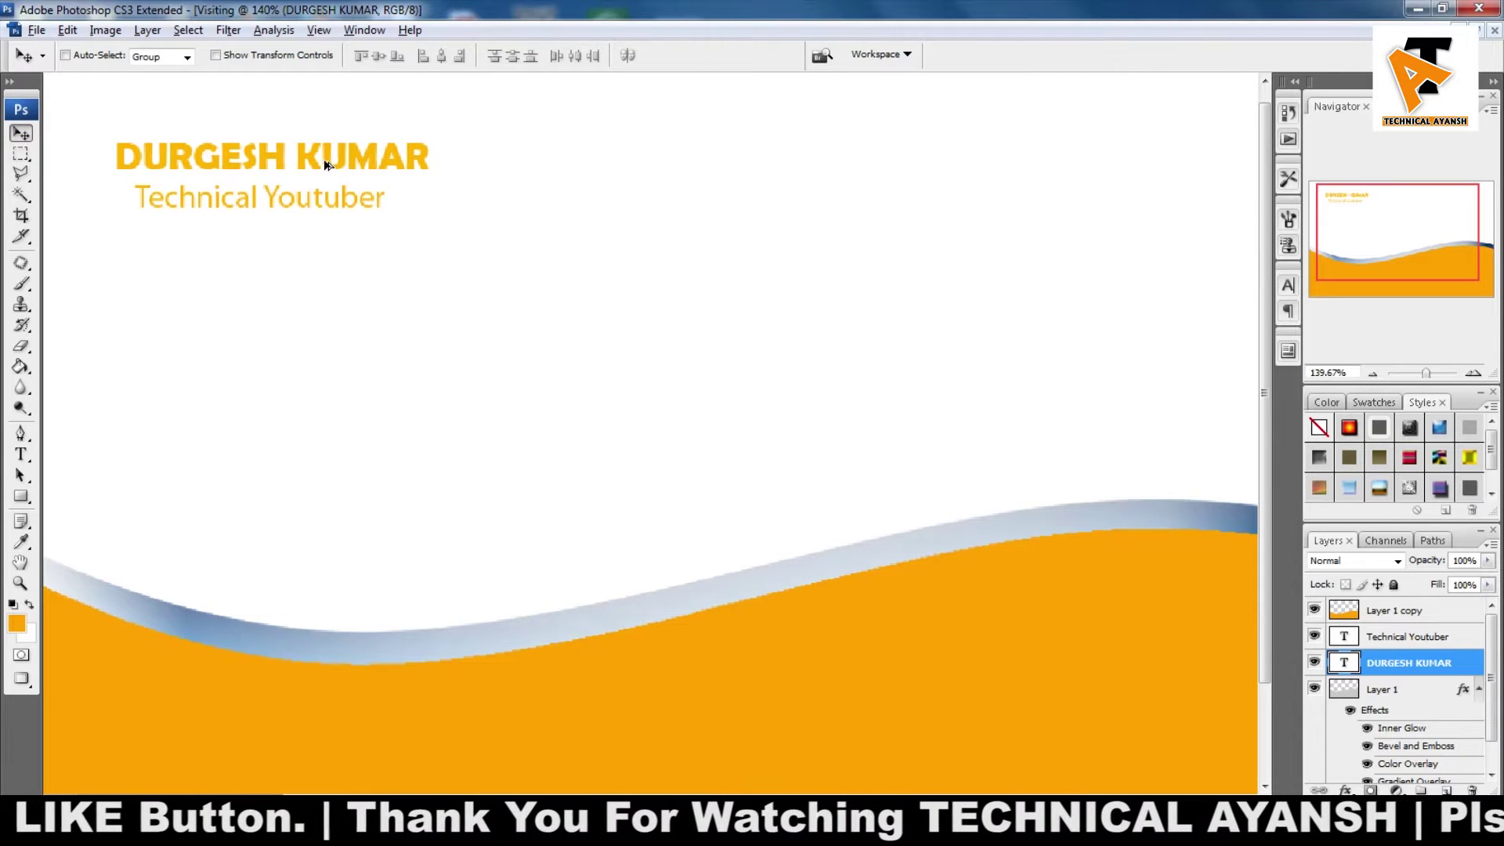
pyautogui.hotkey('ctrl', '0')
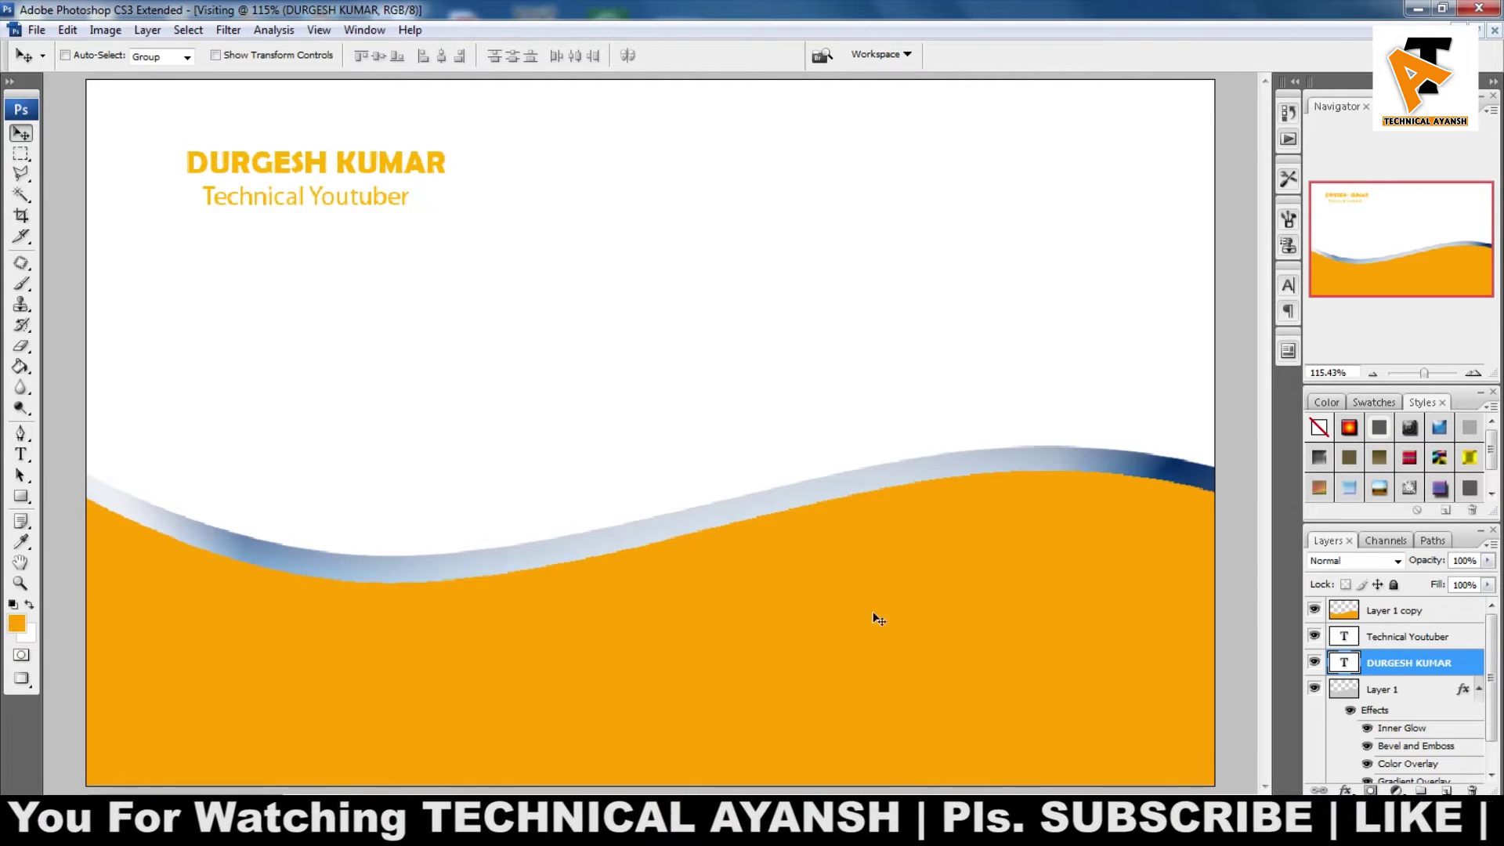
pyautogui.click(1289, 286)
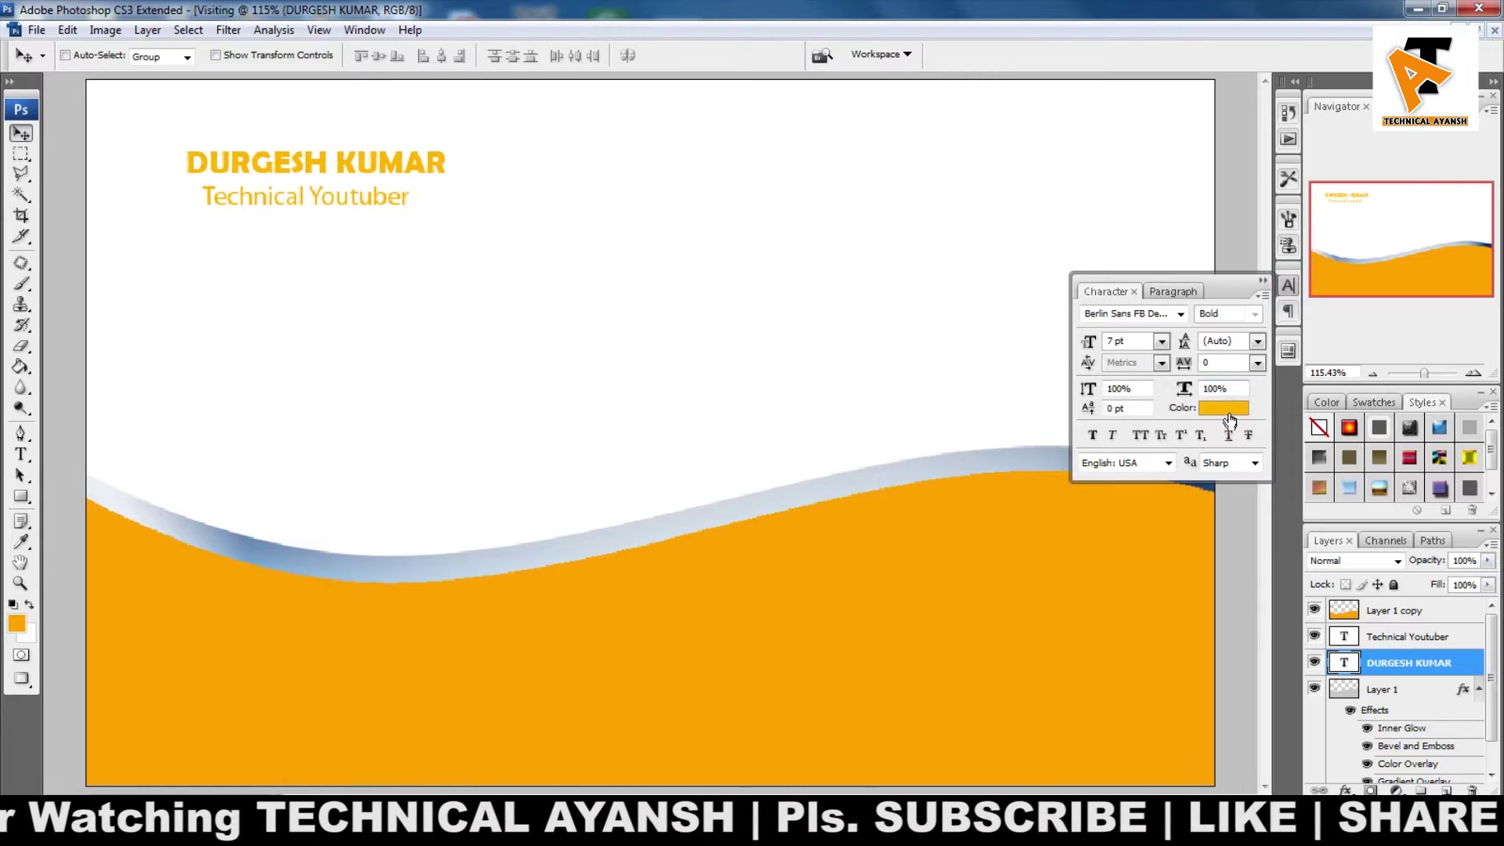
pyautogui.click(1226, 409)
pyautogui.moveTo(709, 275); pyautogui.dragTo(767, 284)
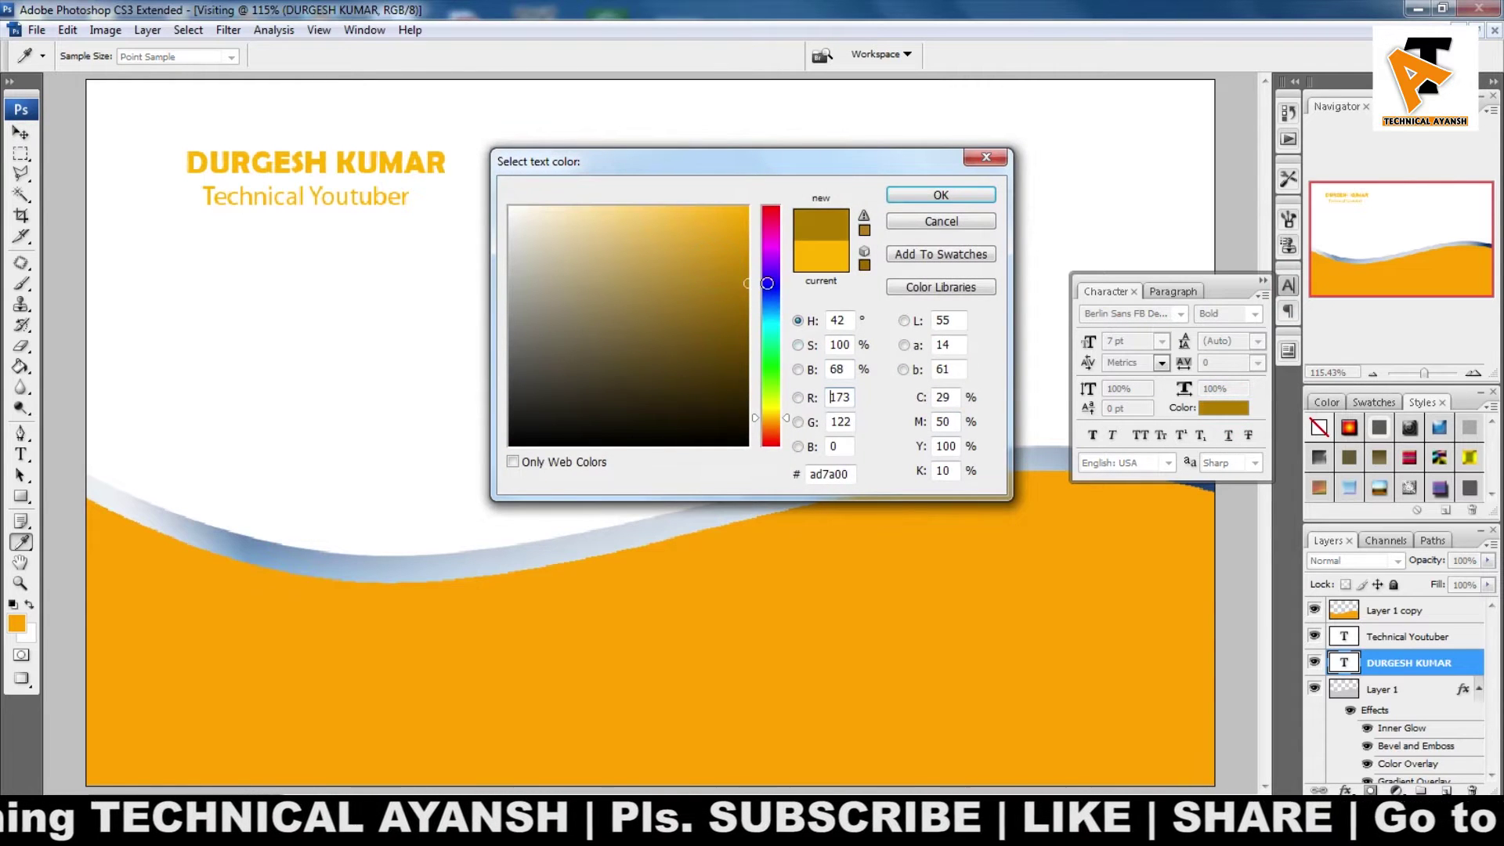
pyautogui.click(942, 194)
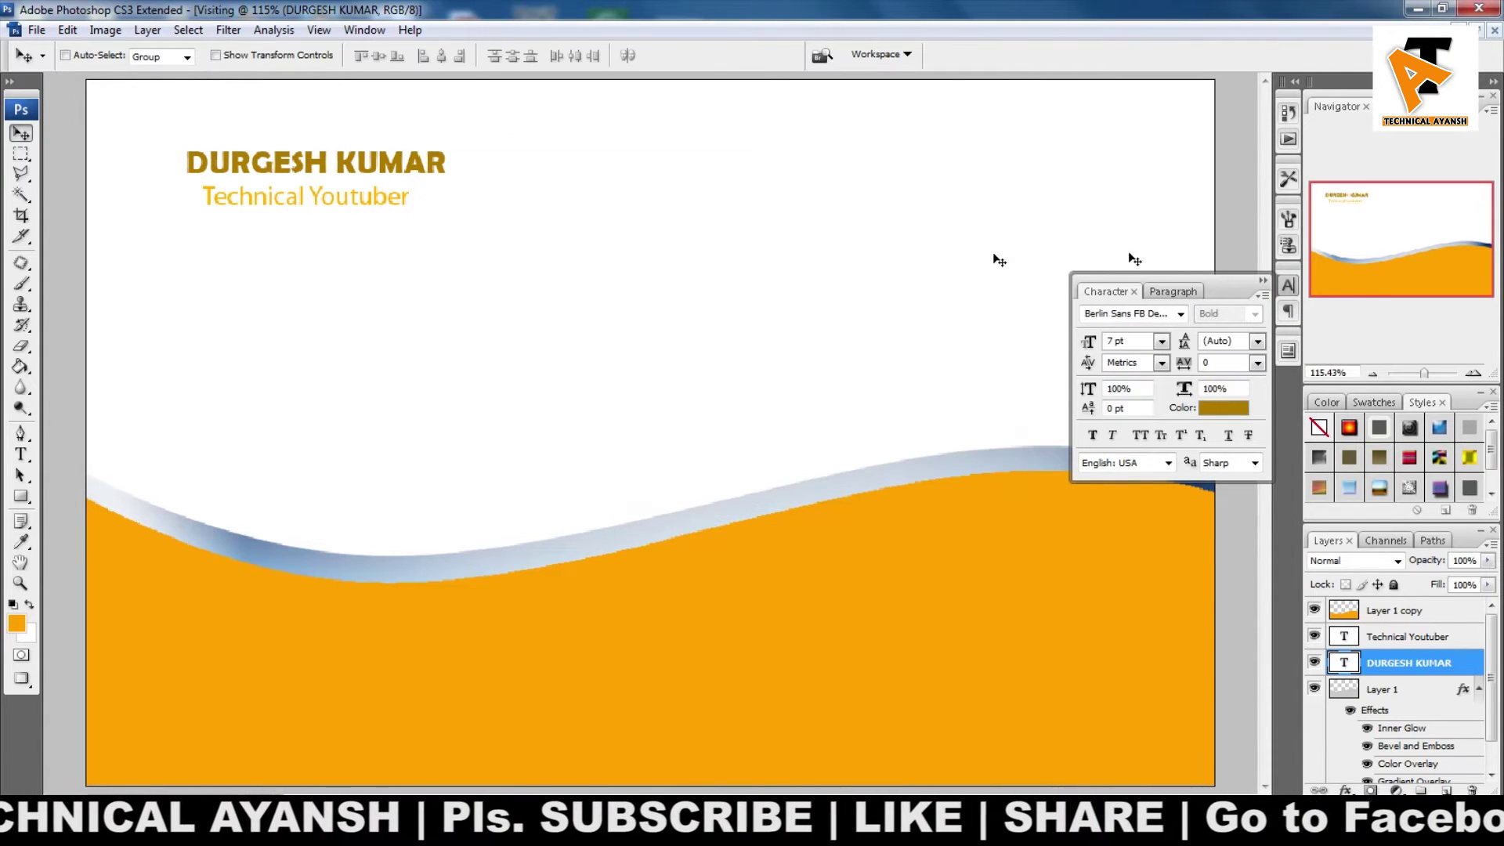
# Colour the 'Technical Youtuber' line dark brown 5e4200 and close the Character panel
pyautogui.rightClick(336, 208)
pyautogui.click(381, 214)
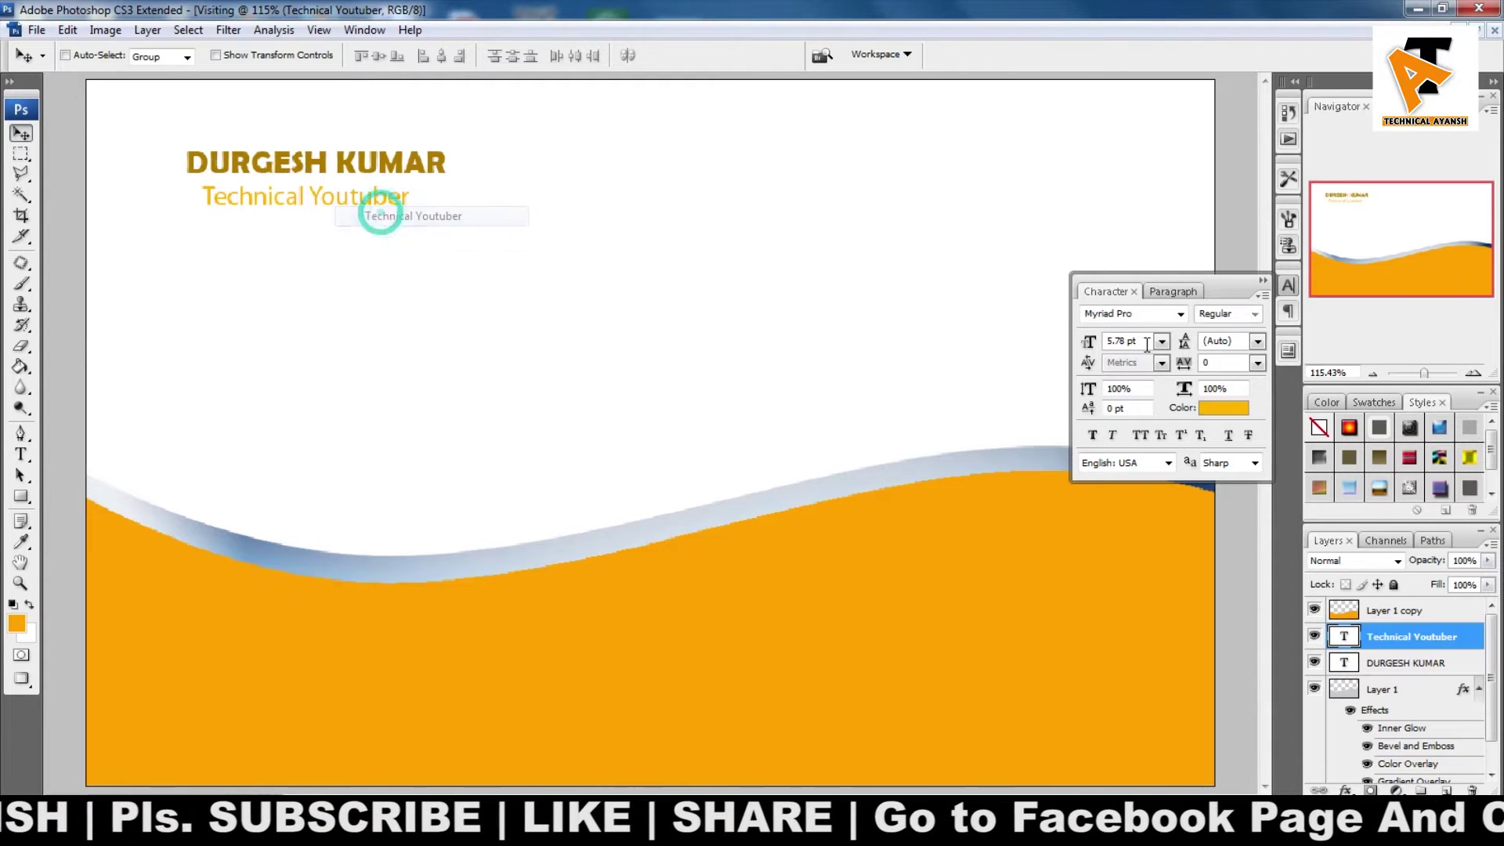
pyautogui.click(1224, 407)
pyautogui.click(746, 327)
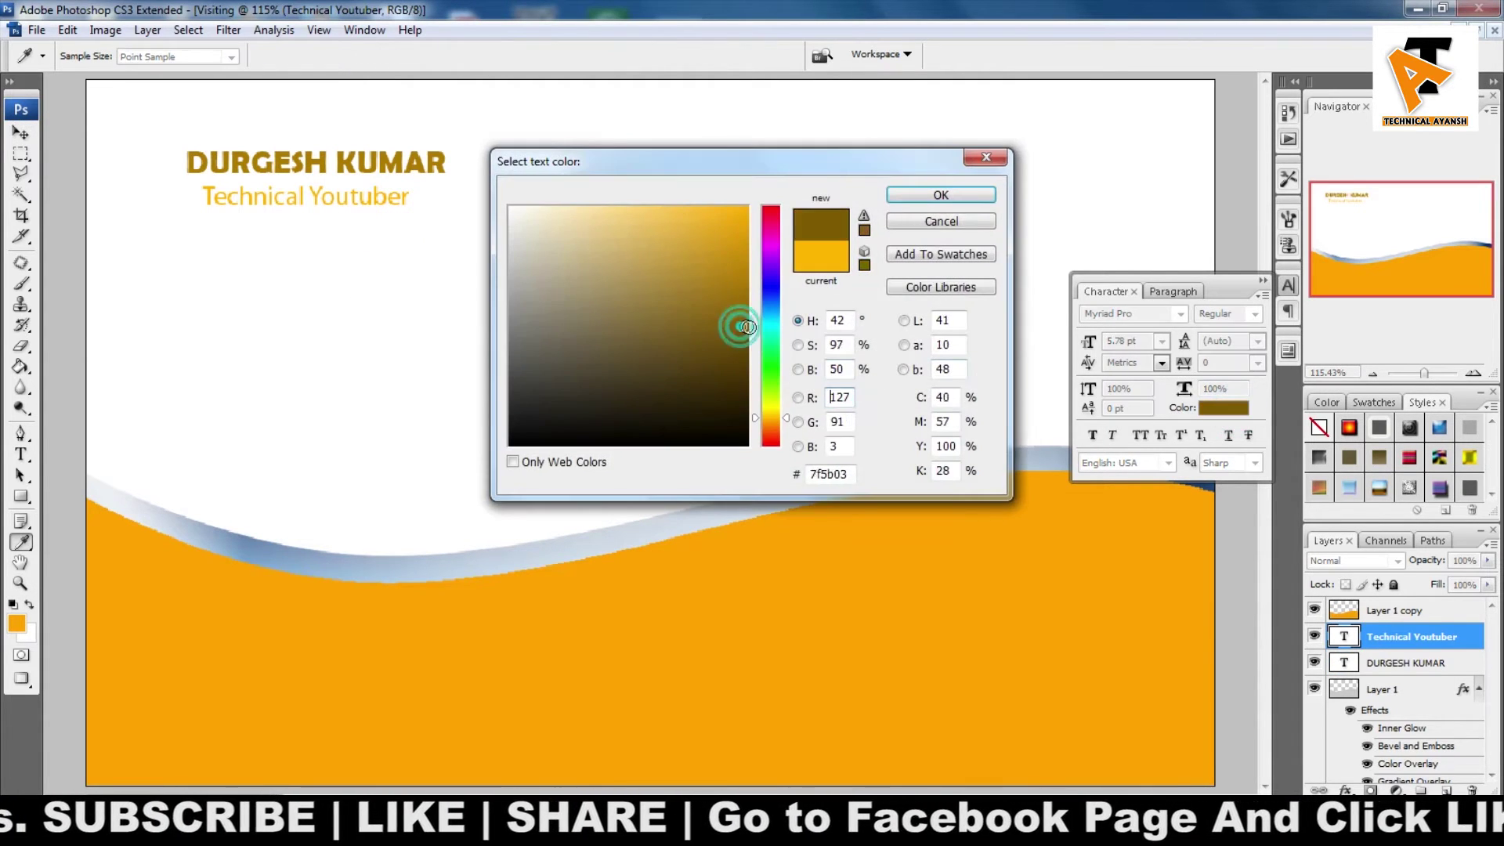
pyautogui.moveTo(746, 326); pyautogui.dragTo(747, 440)
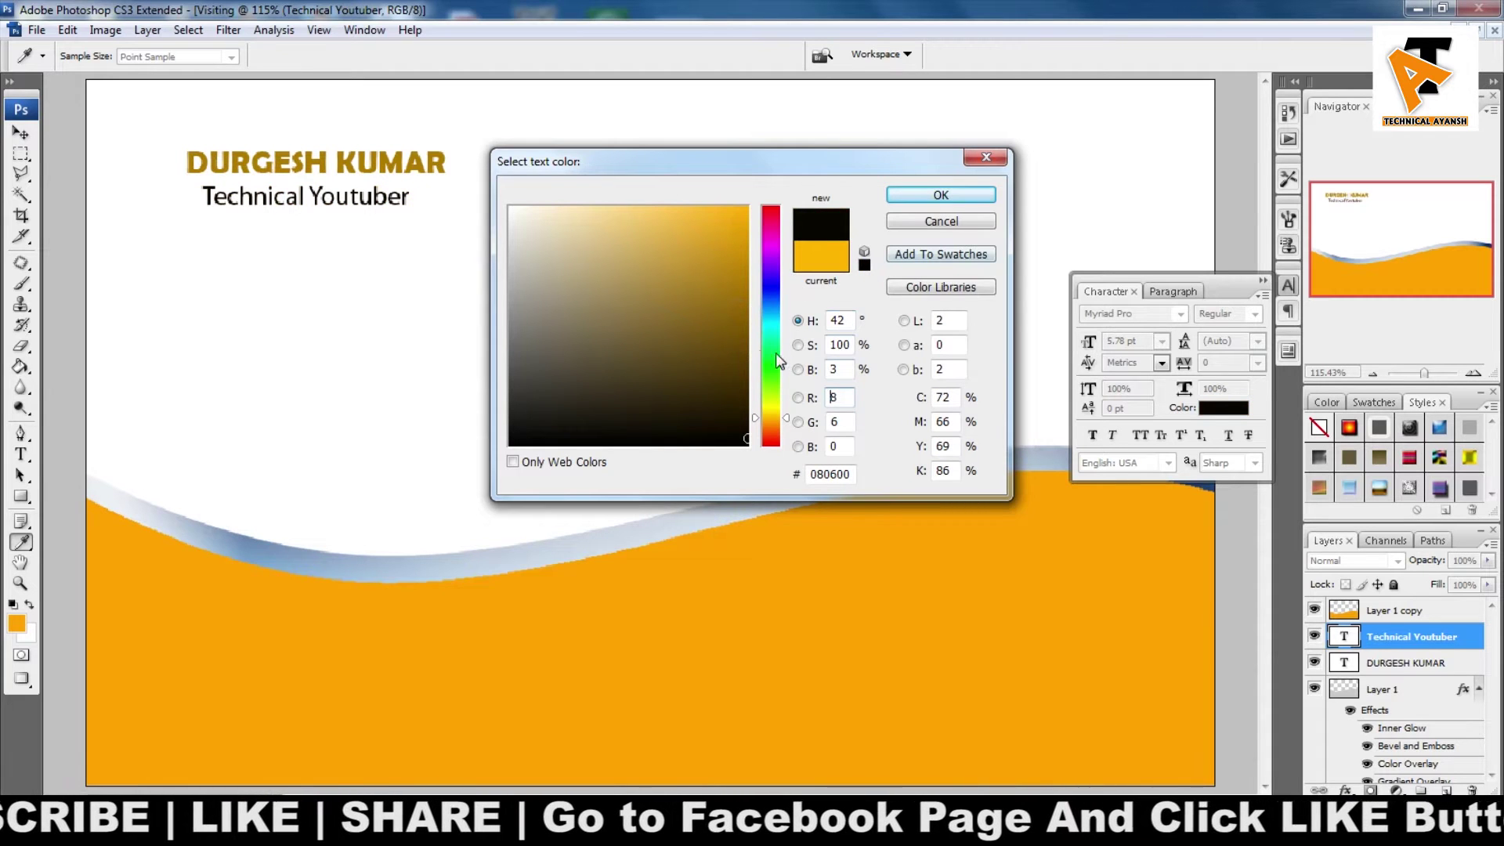
pyautogui.click(747, 358)
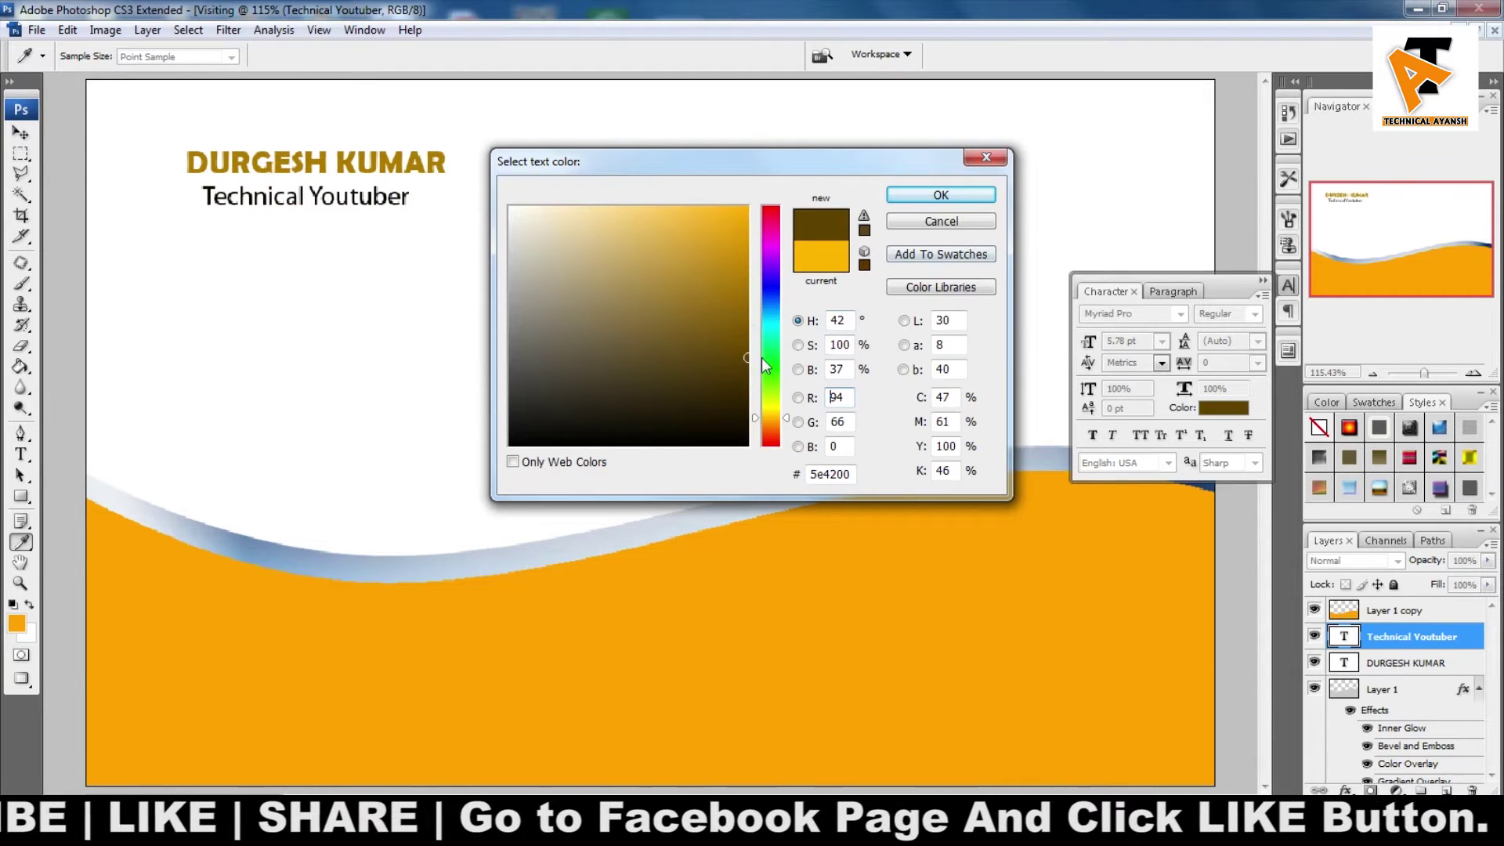
pyautogui.click(942, 197)
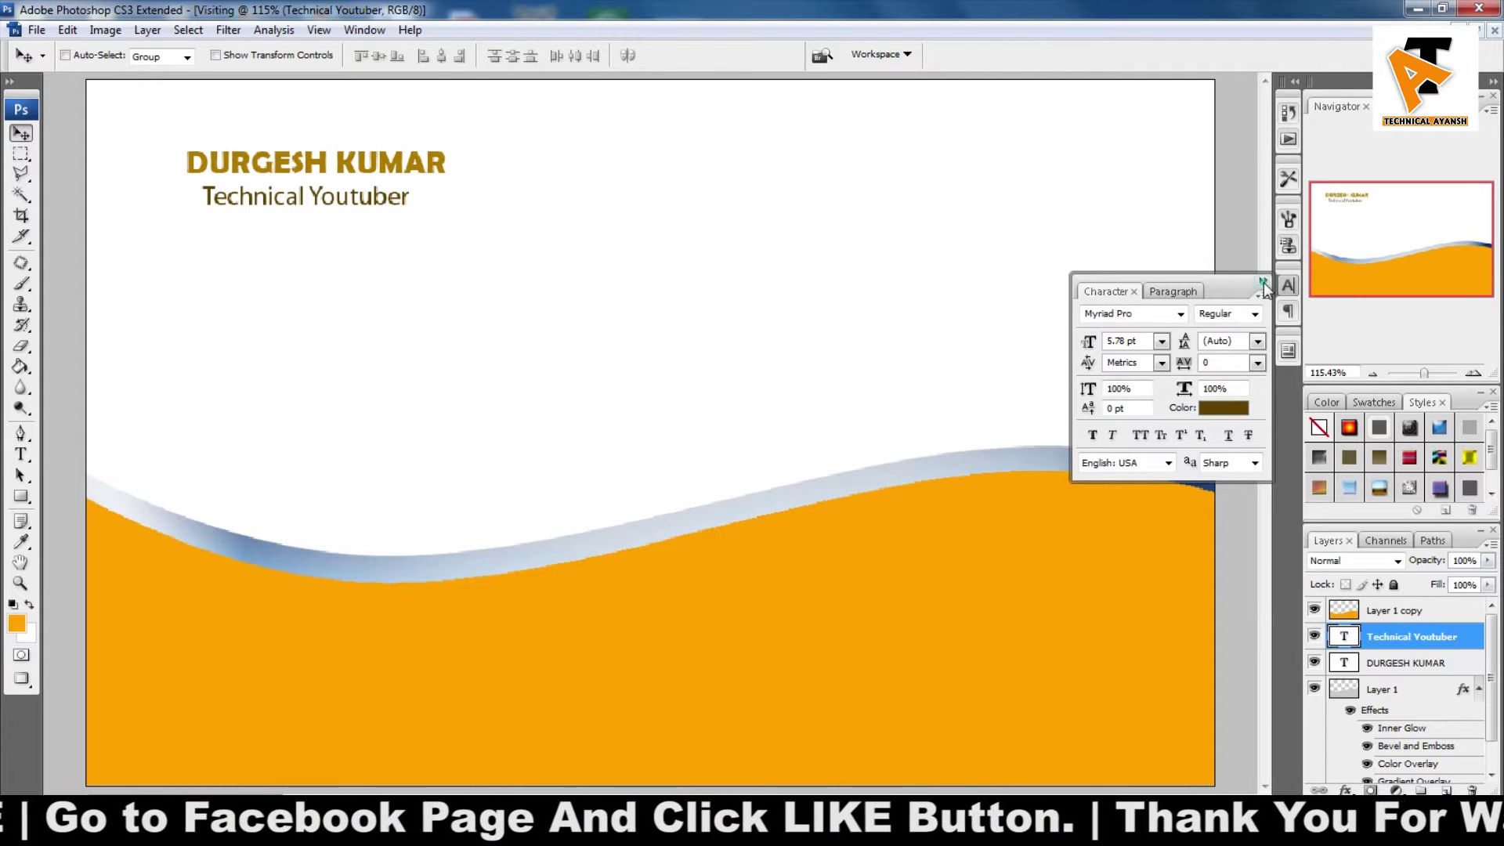
pyautogui.click(1288, 286)
pyautogui.scroll(-2, 339, 288)
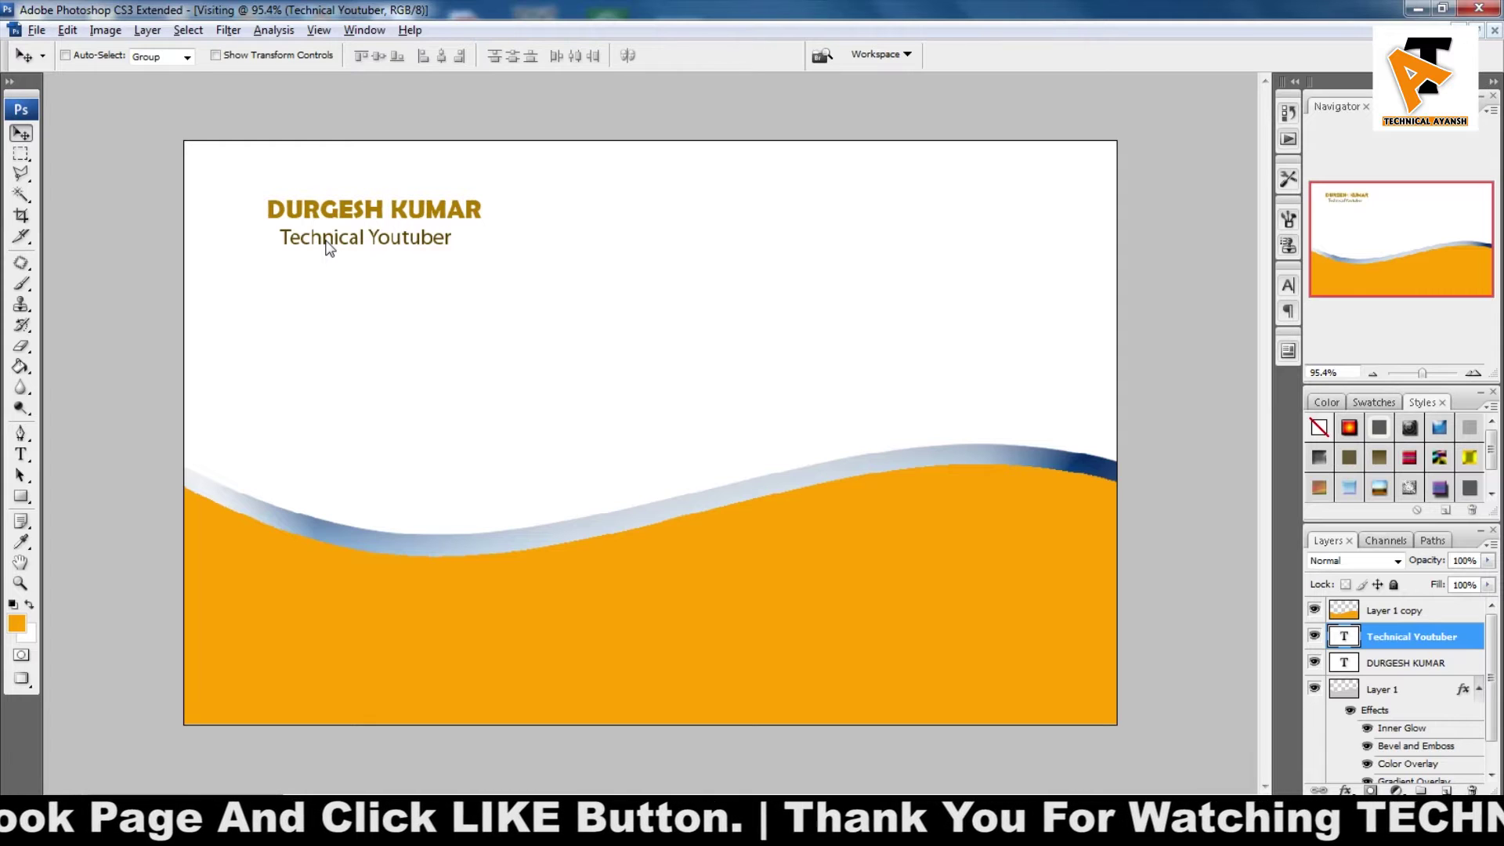
# Stack both text layers above Layer 1 copy, nudge them left and down, and draw a text box beneath
pyautogui.keyDown('shift'); pyautogui.click(1425, 662); pyautogui.keyUp('shift')
pyautogui.moveTo(1425, 663); pyautogui.dragTo(1457, 607)
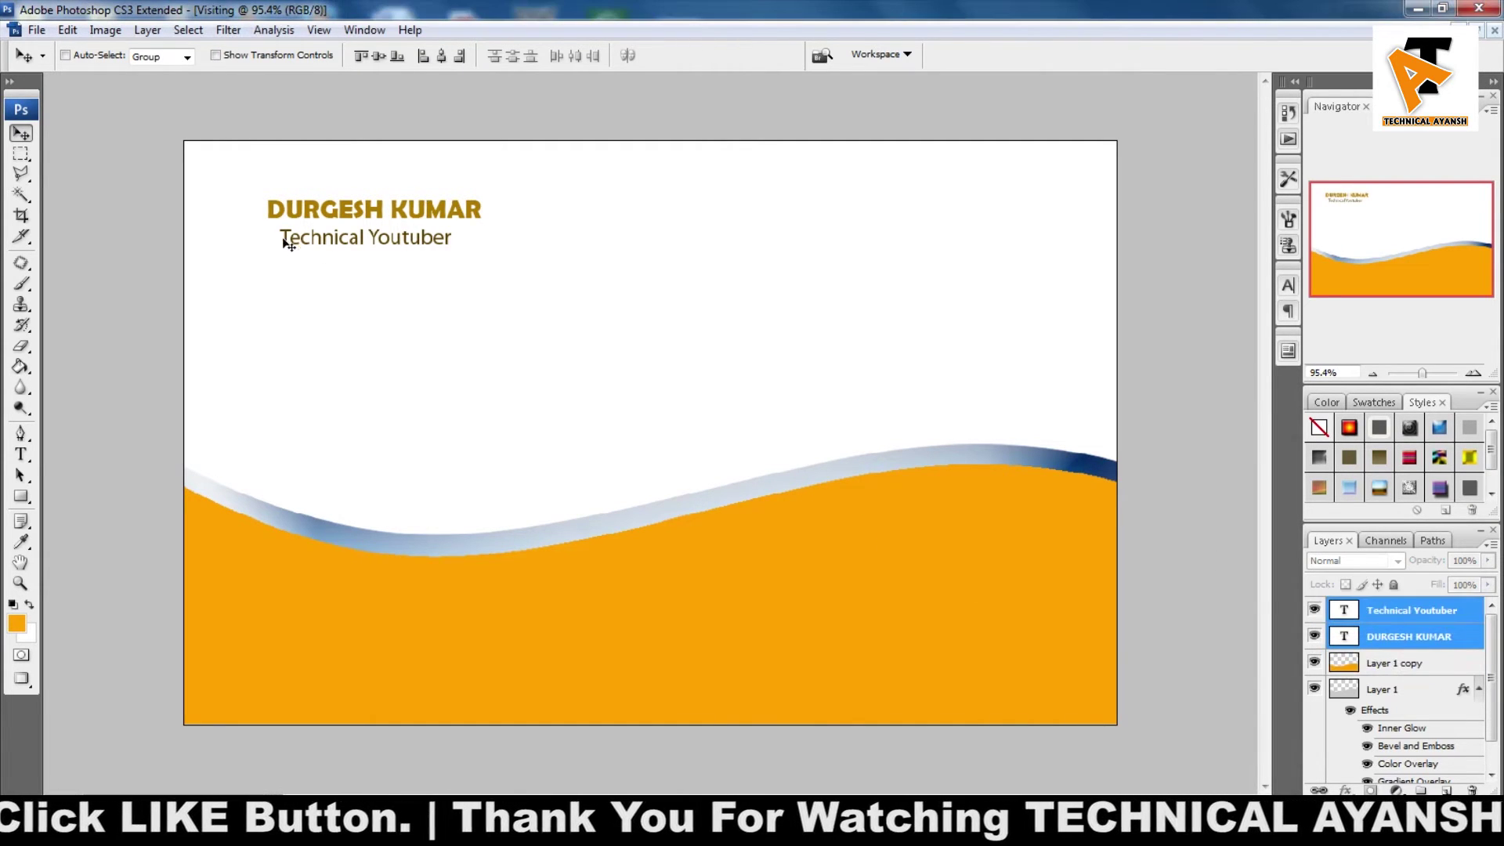
pyautogui.moveTo(345, 207)
pyautogui.mouseDown()
pyautogui.moveTo(332, 239)
pyautogui.moveTo(341, 213)
pyautogui.mouseUp()
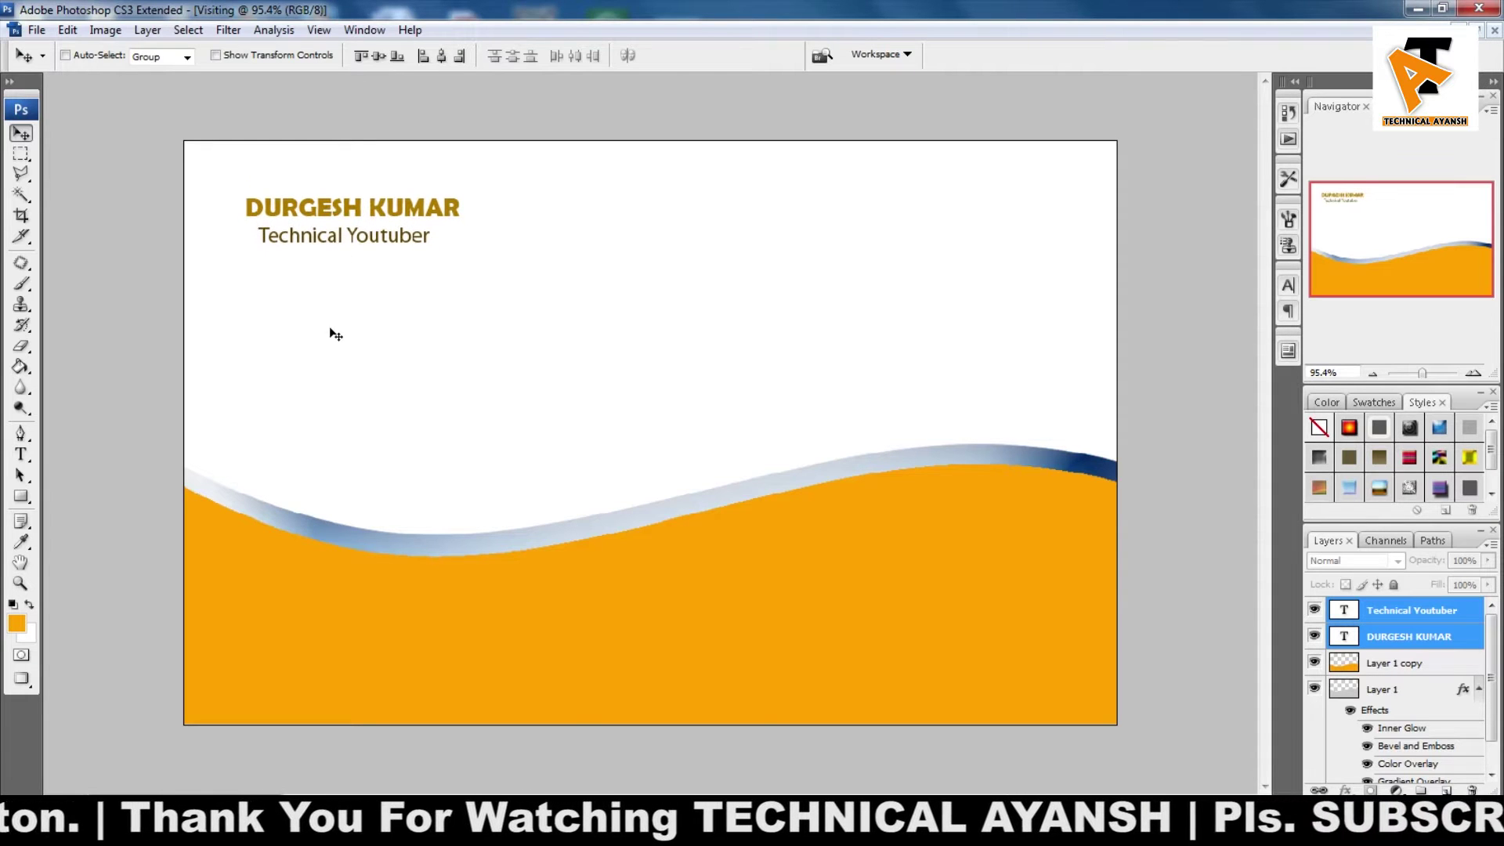
pyautogui.click(25, 456)
pyautogui.moveTo(259, 312)
pyautogui.mouseDown()
pyautogui.moveTo(383, 451)
pyautogui.moveTo(424, 446)
pyautogui.mouseUp()
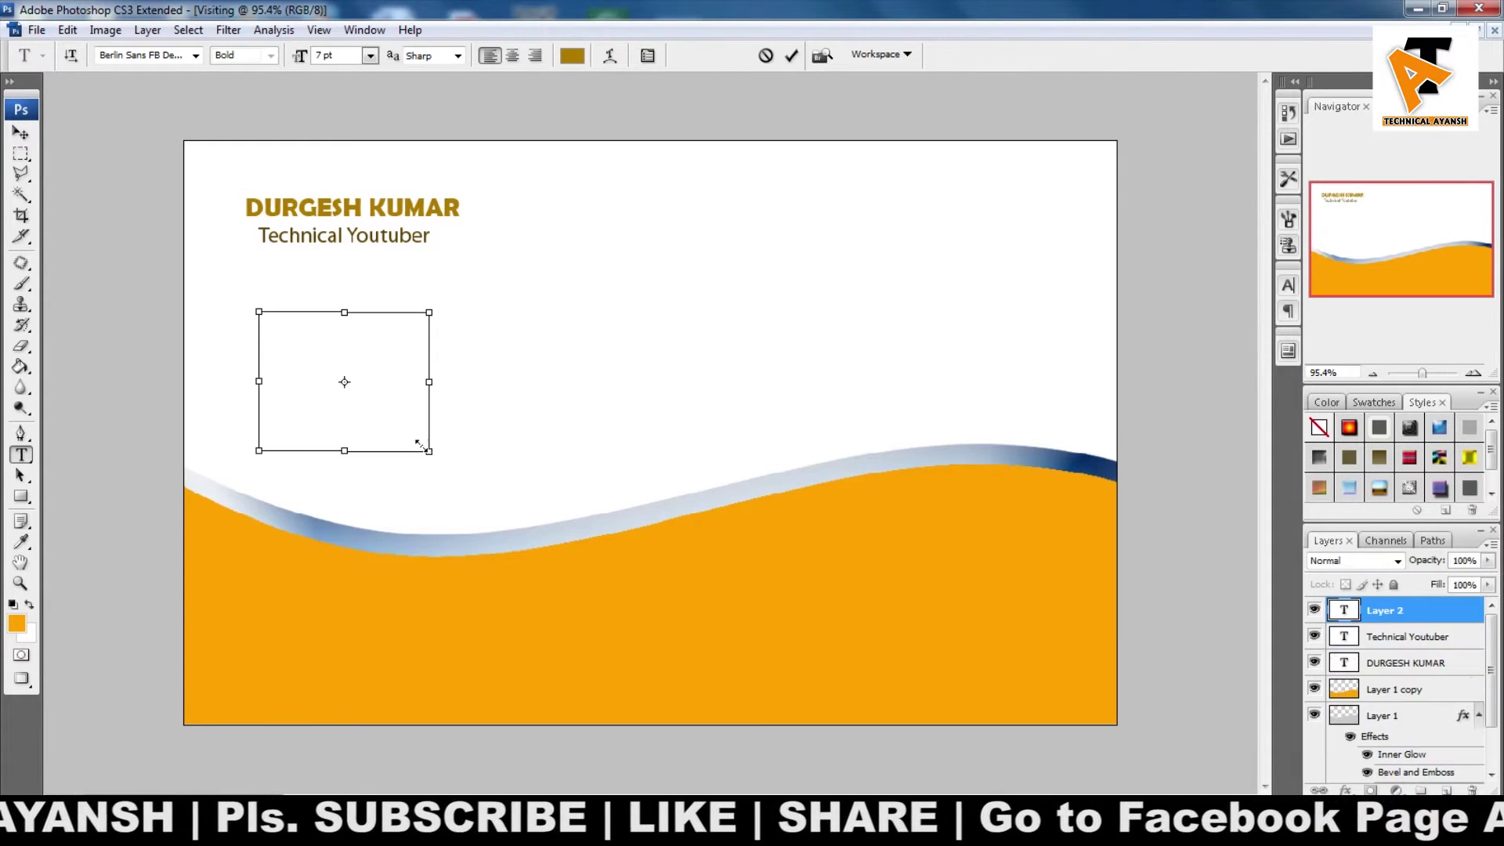
# Type the skill lines Technical Information, Computer Software and QuarbXpress Tutorial, fixing typos
pyautogui.press('Escape')
pyautogui.click(269, 306)
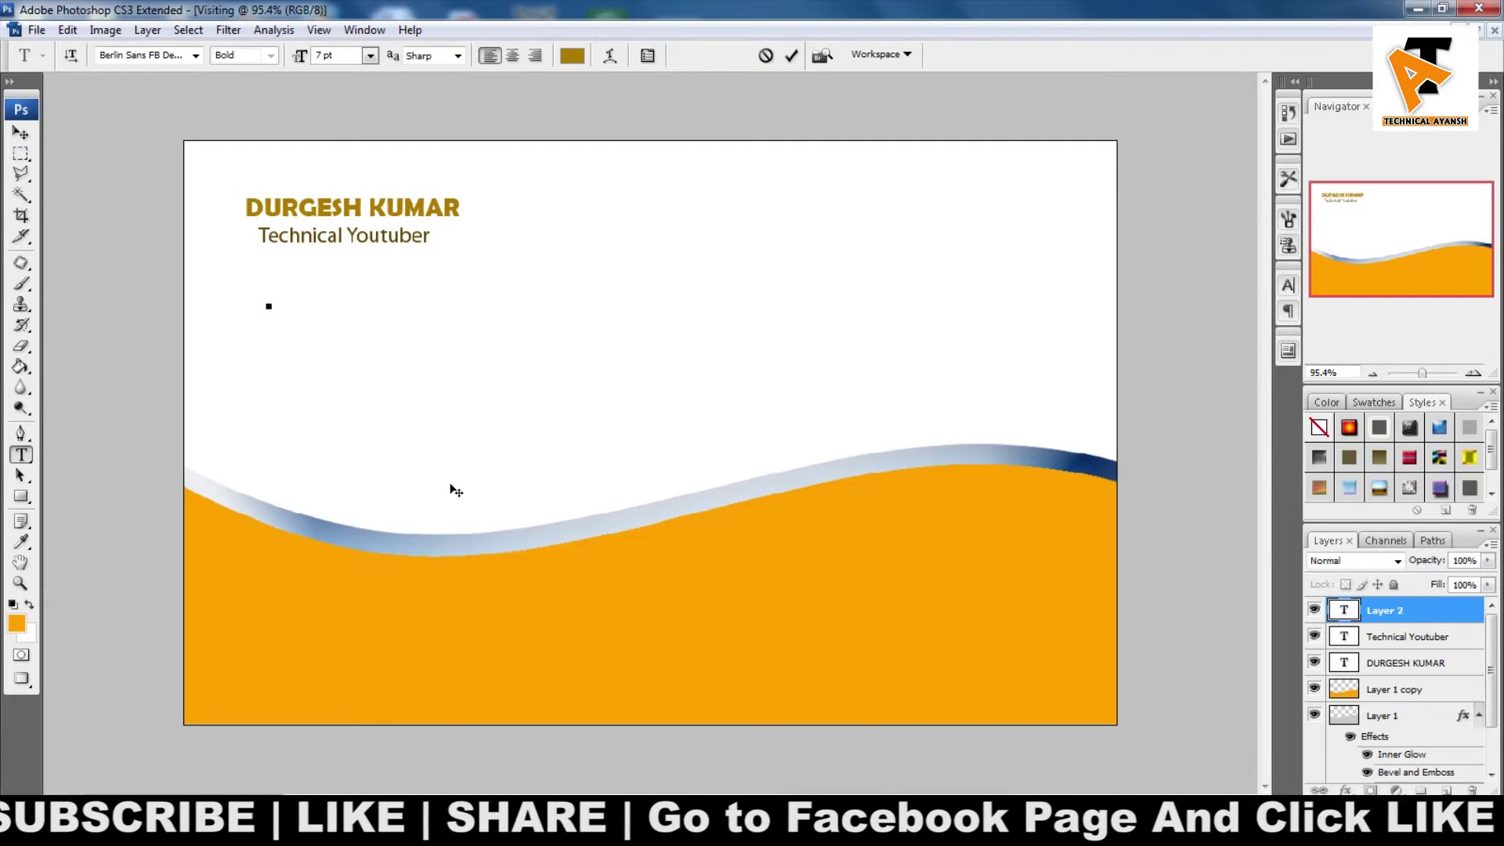
pyautogui.write('Te')
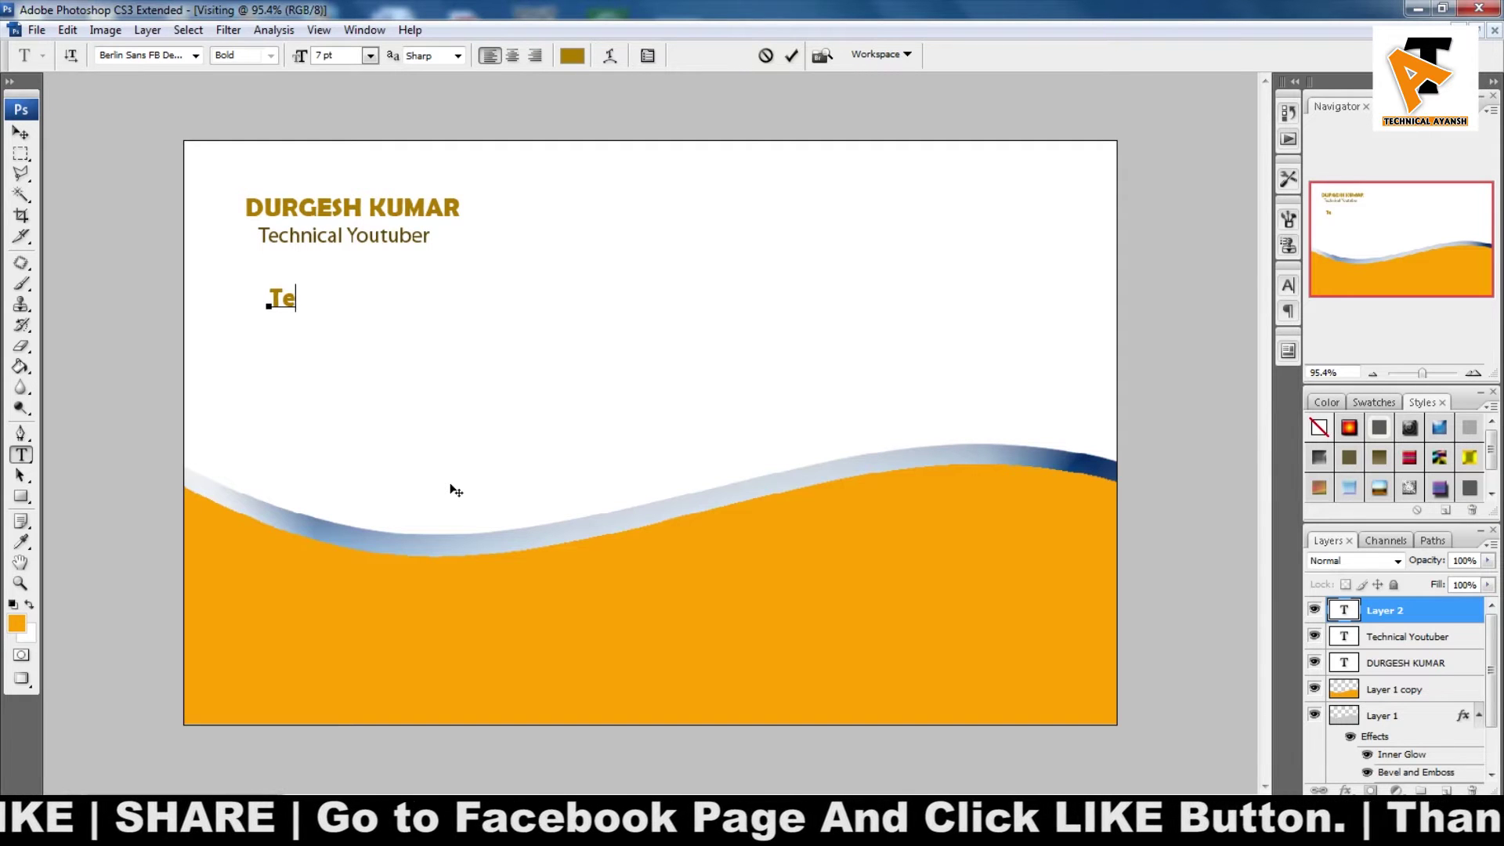
pyautogui.write('ch')
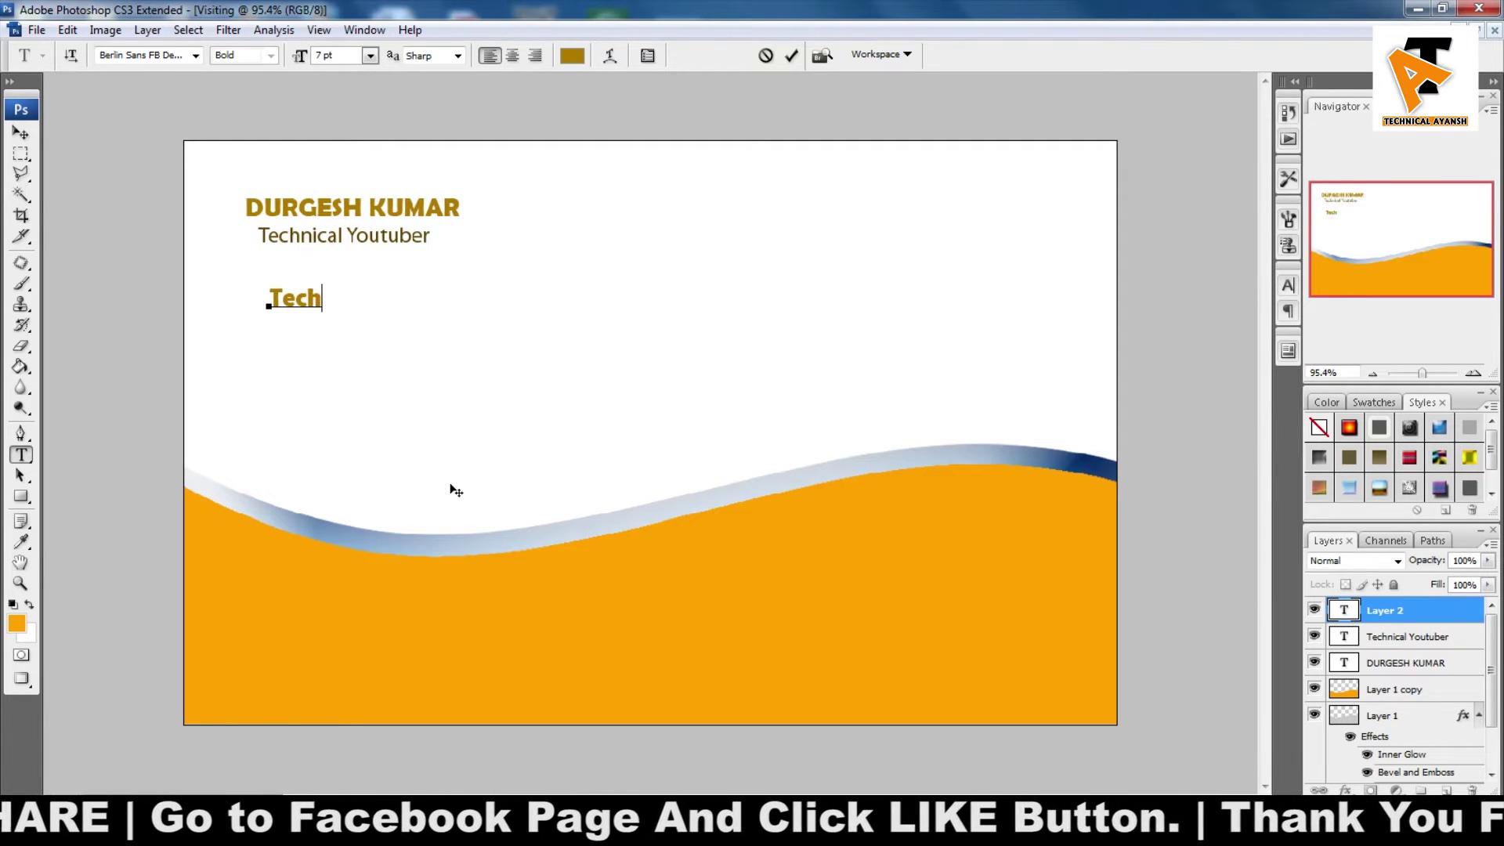
pyautogui.write('nical ')
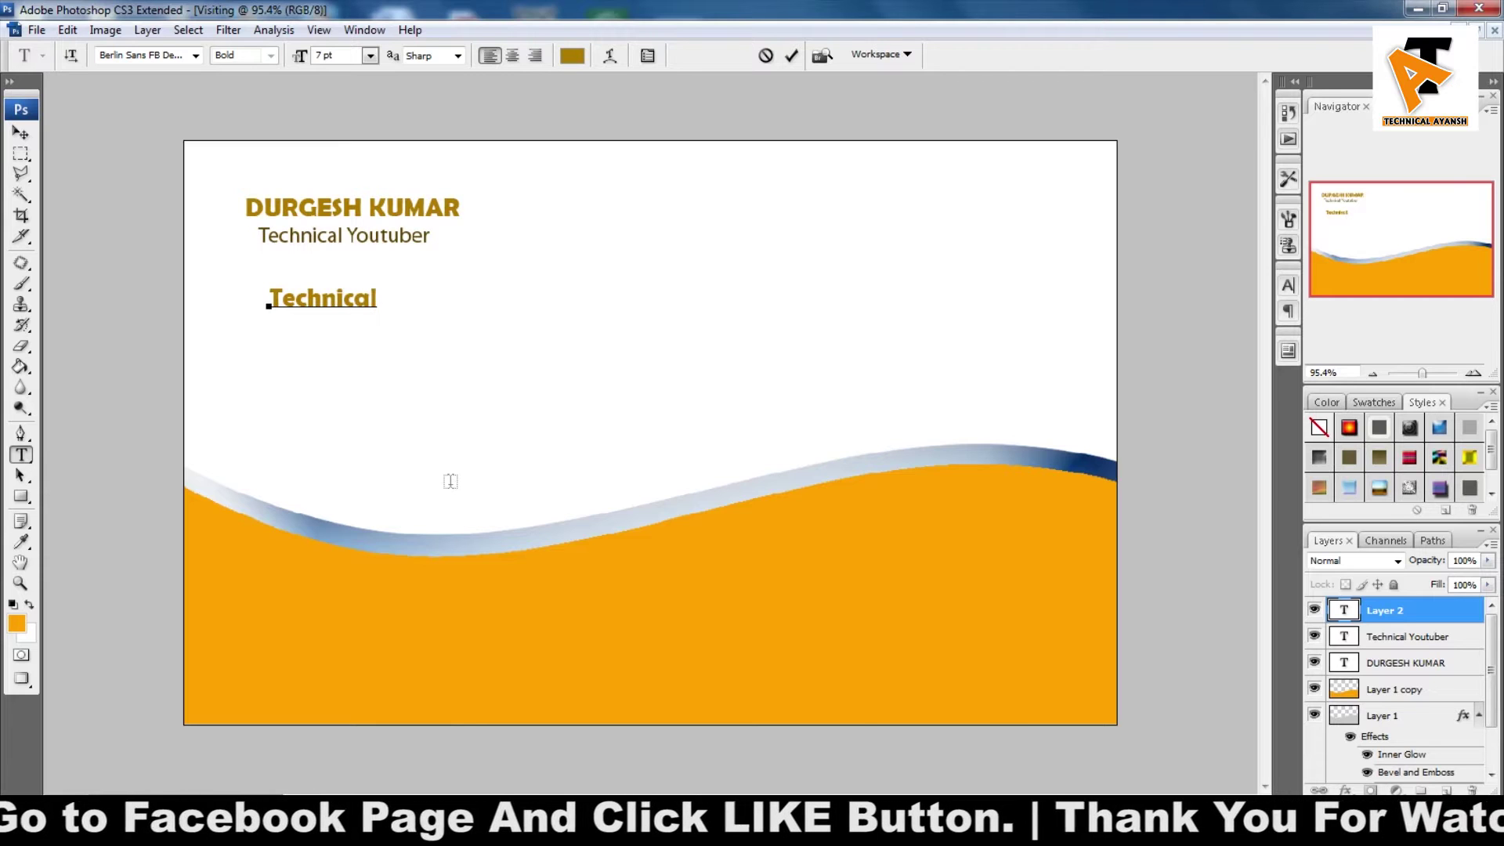
pyautogui.write('Inform')
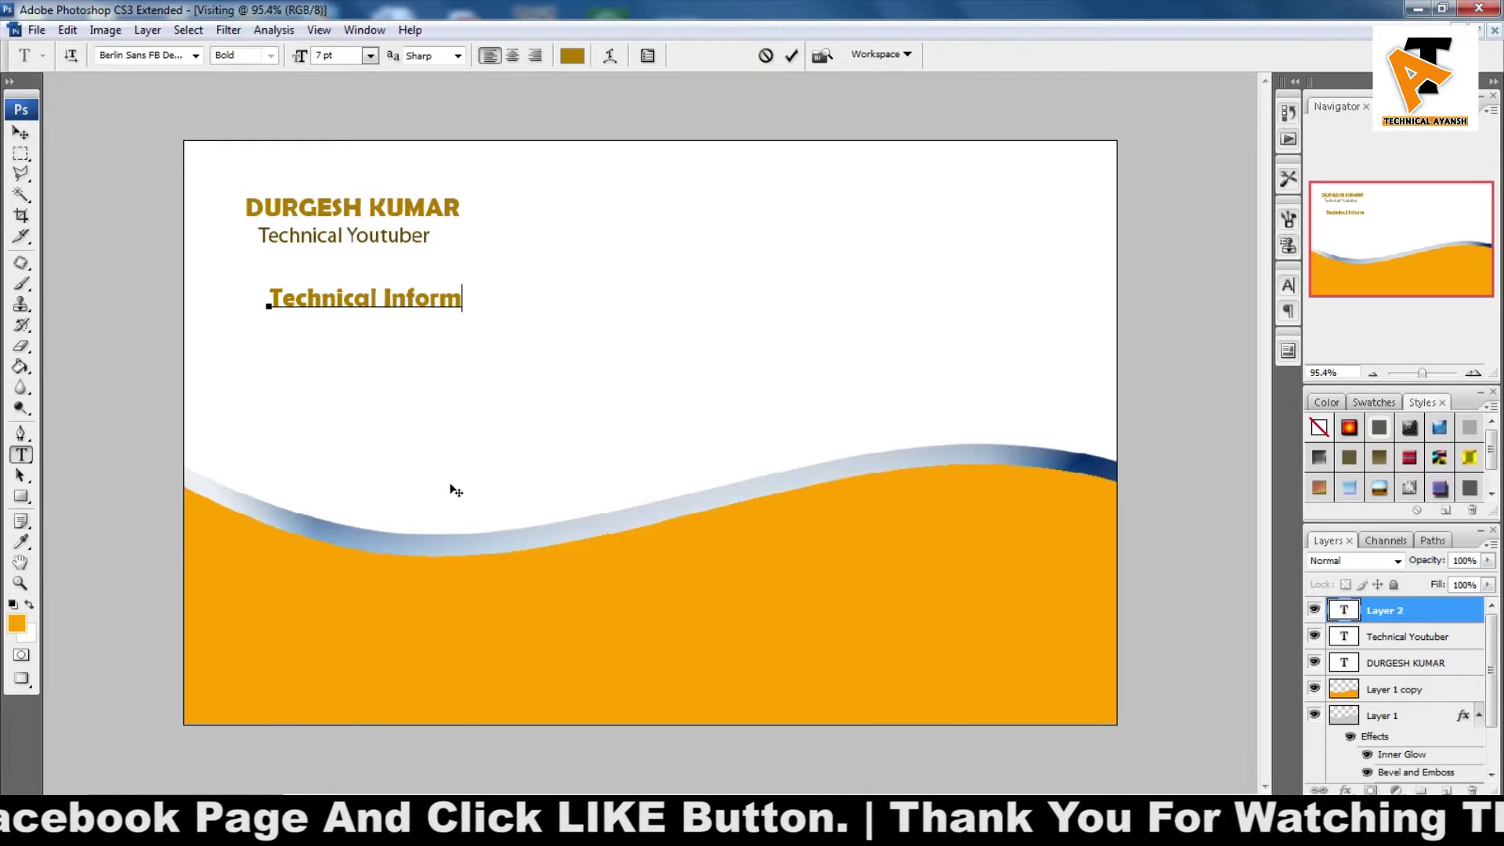
pyautogui.write('atoin')
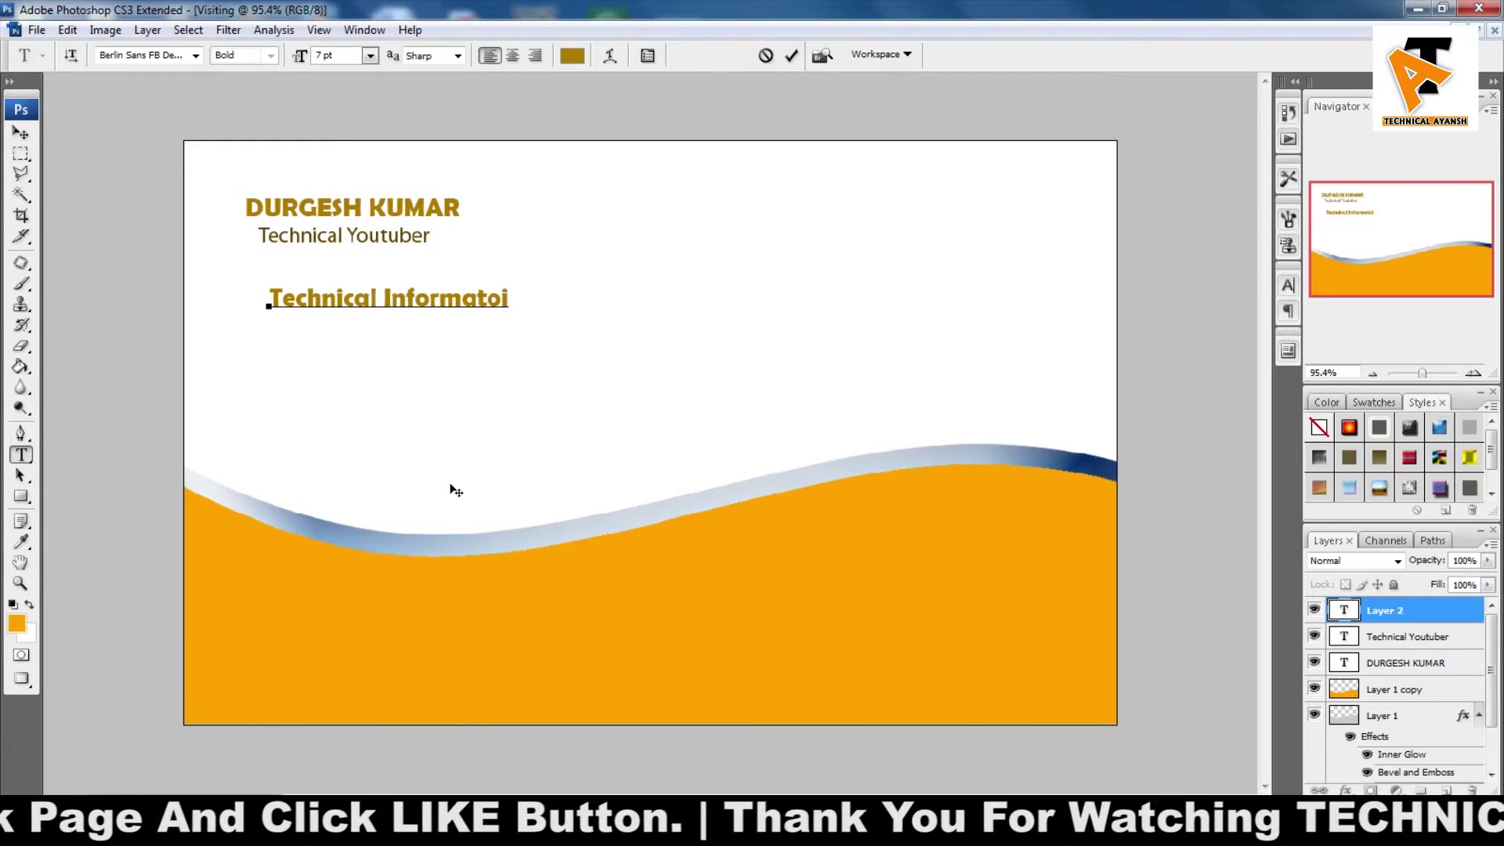
pyautogui.press('BackSpace')
pyautogui.press('BackSpace')
pyautogui.write('n')
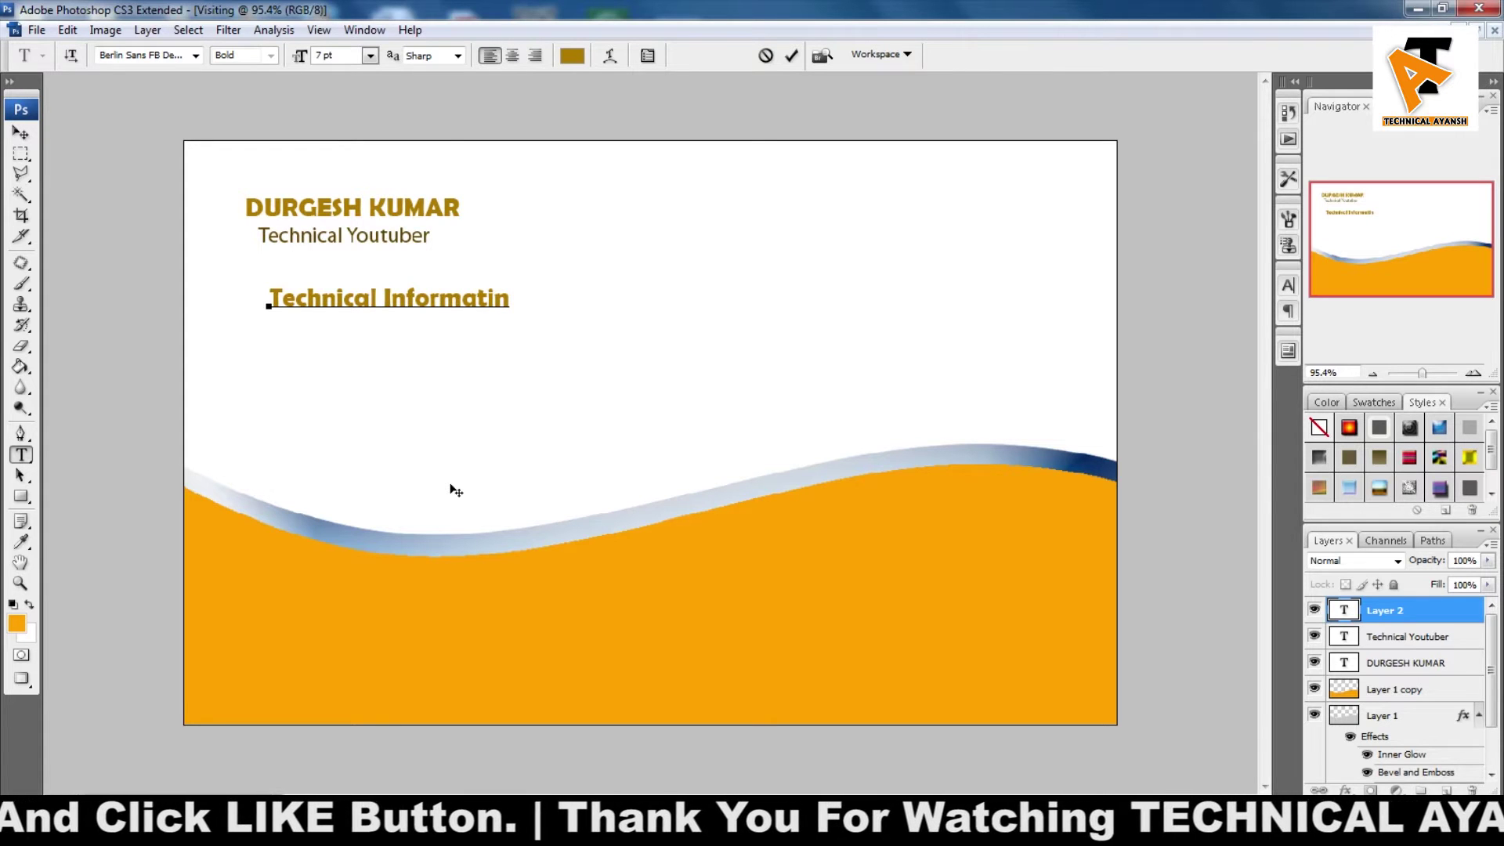
pyautogui.press('BackSpace')
pyautogui.write('on ')
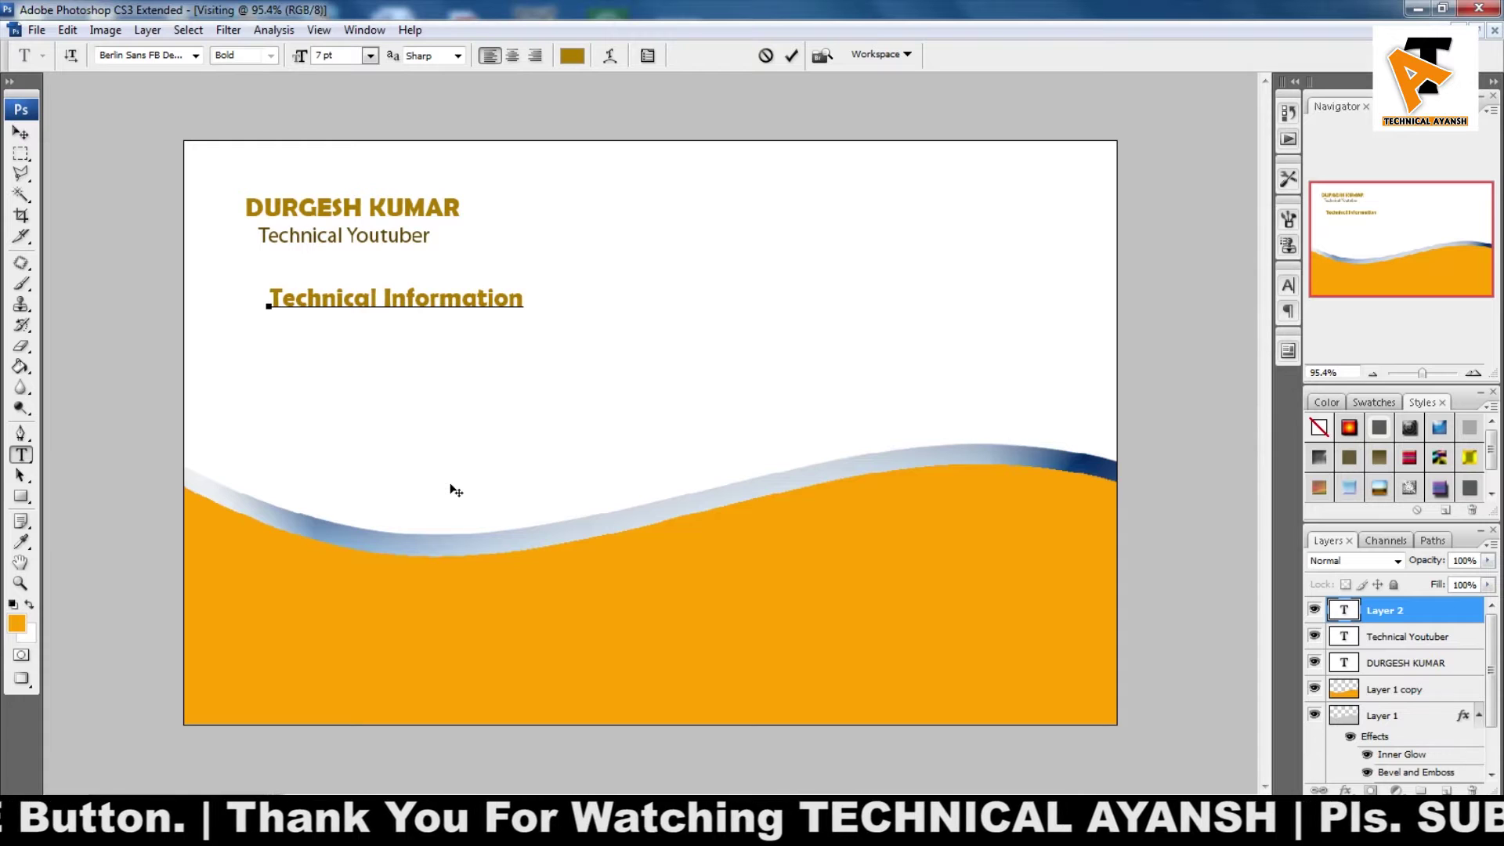
pyautogui.write('Comp')
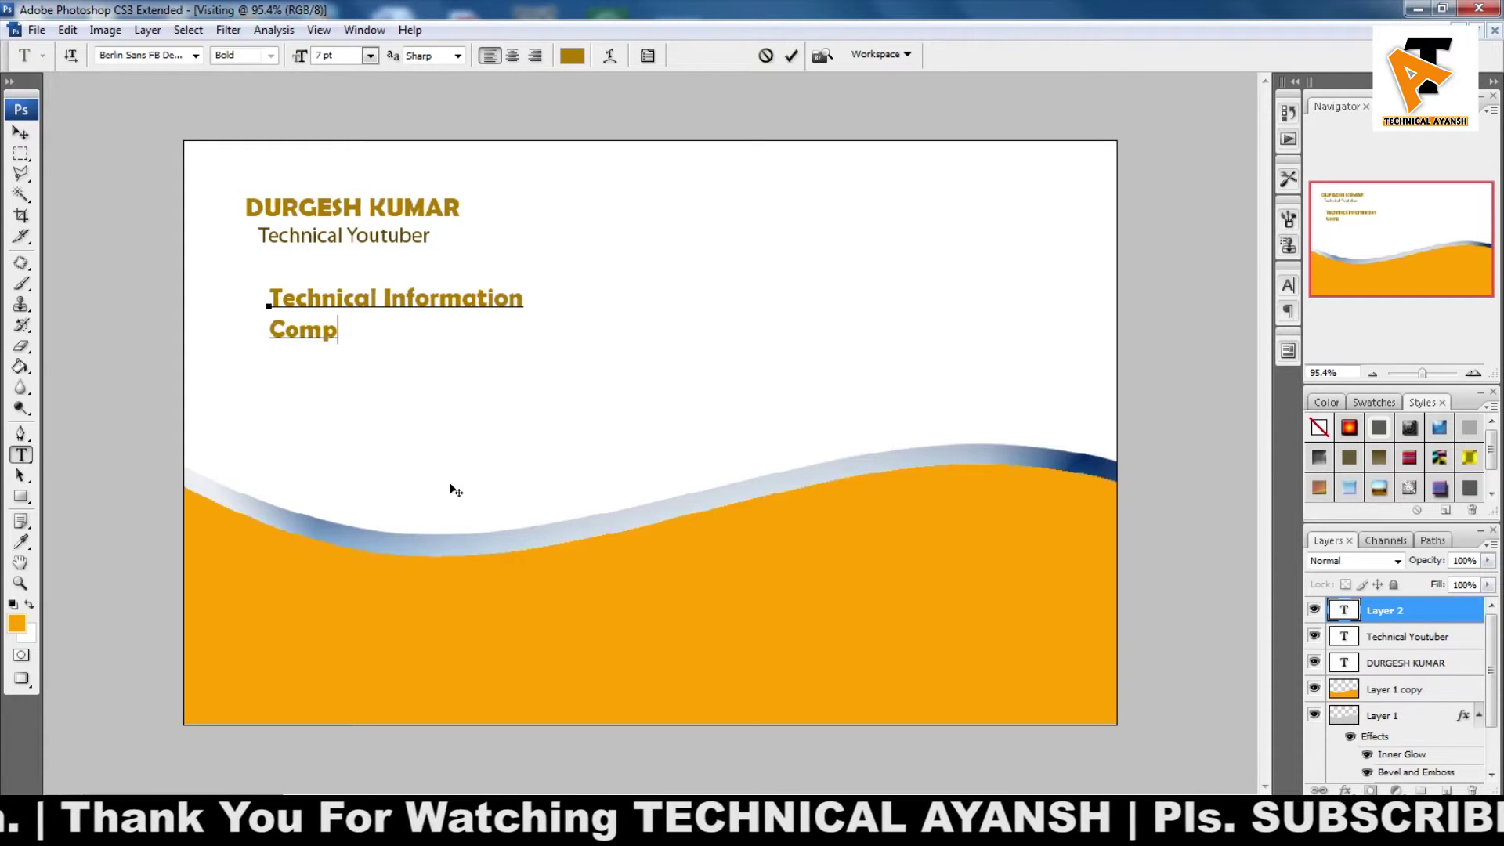
pyautogui.write('uter')
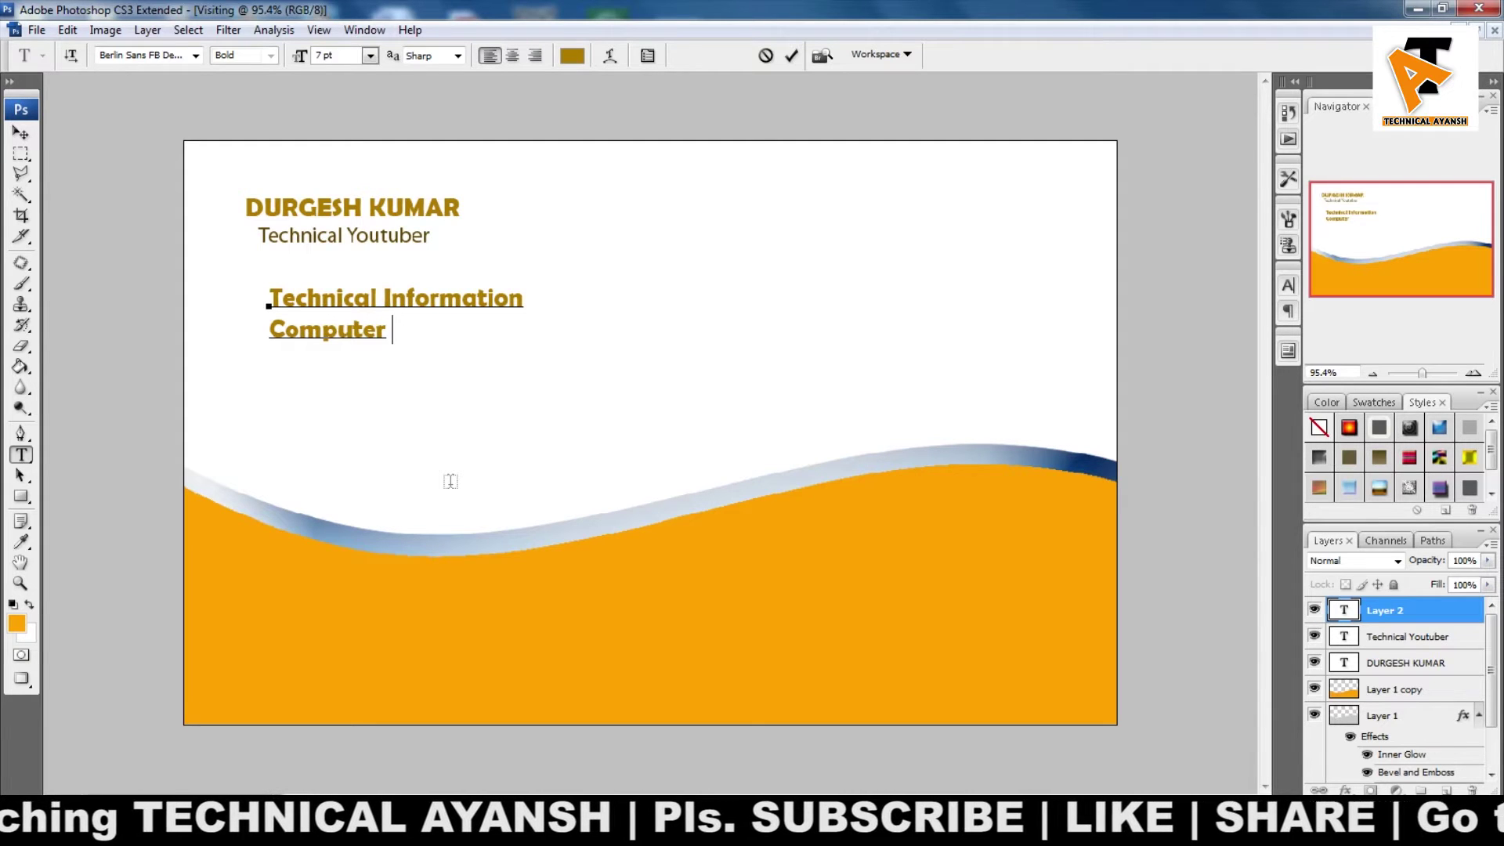
pyautogui.write('So')
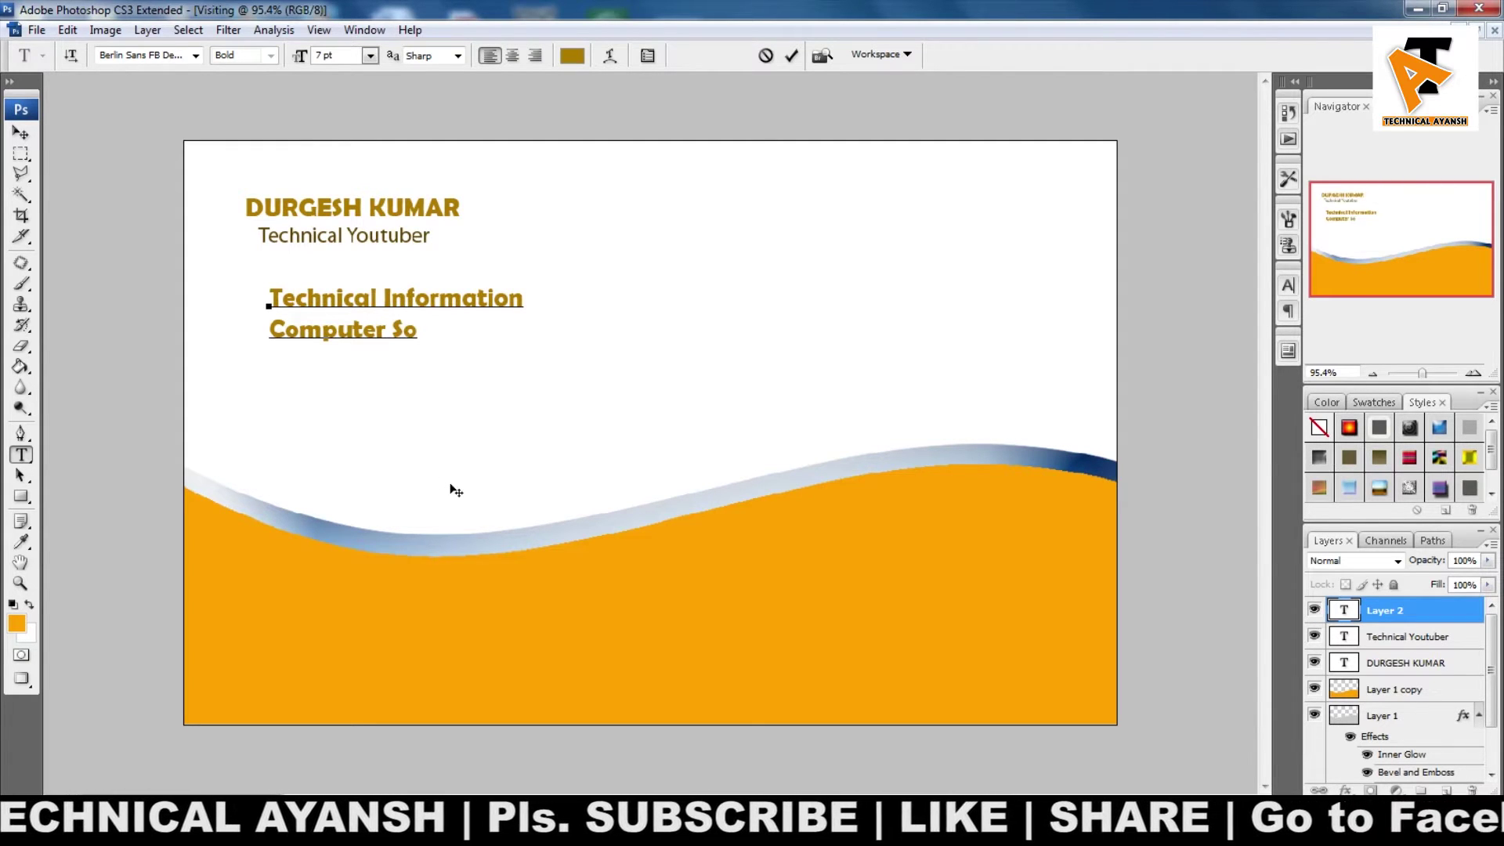
pyautogui.write('ftware ')
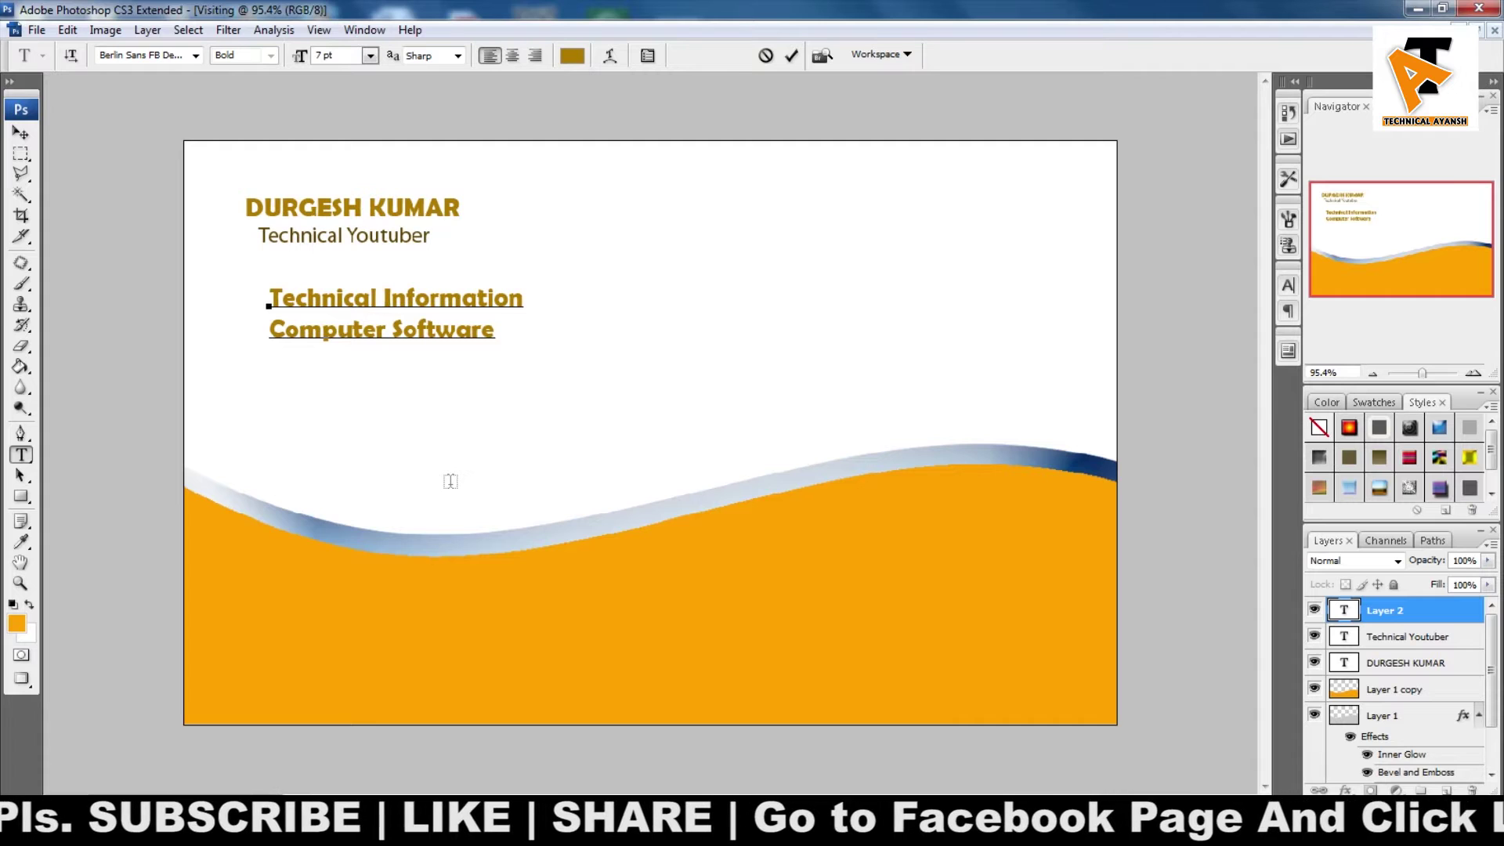
pyautogui.write('Qua')
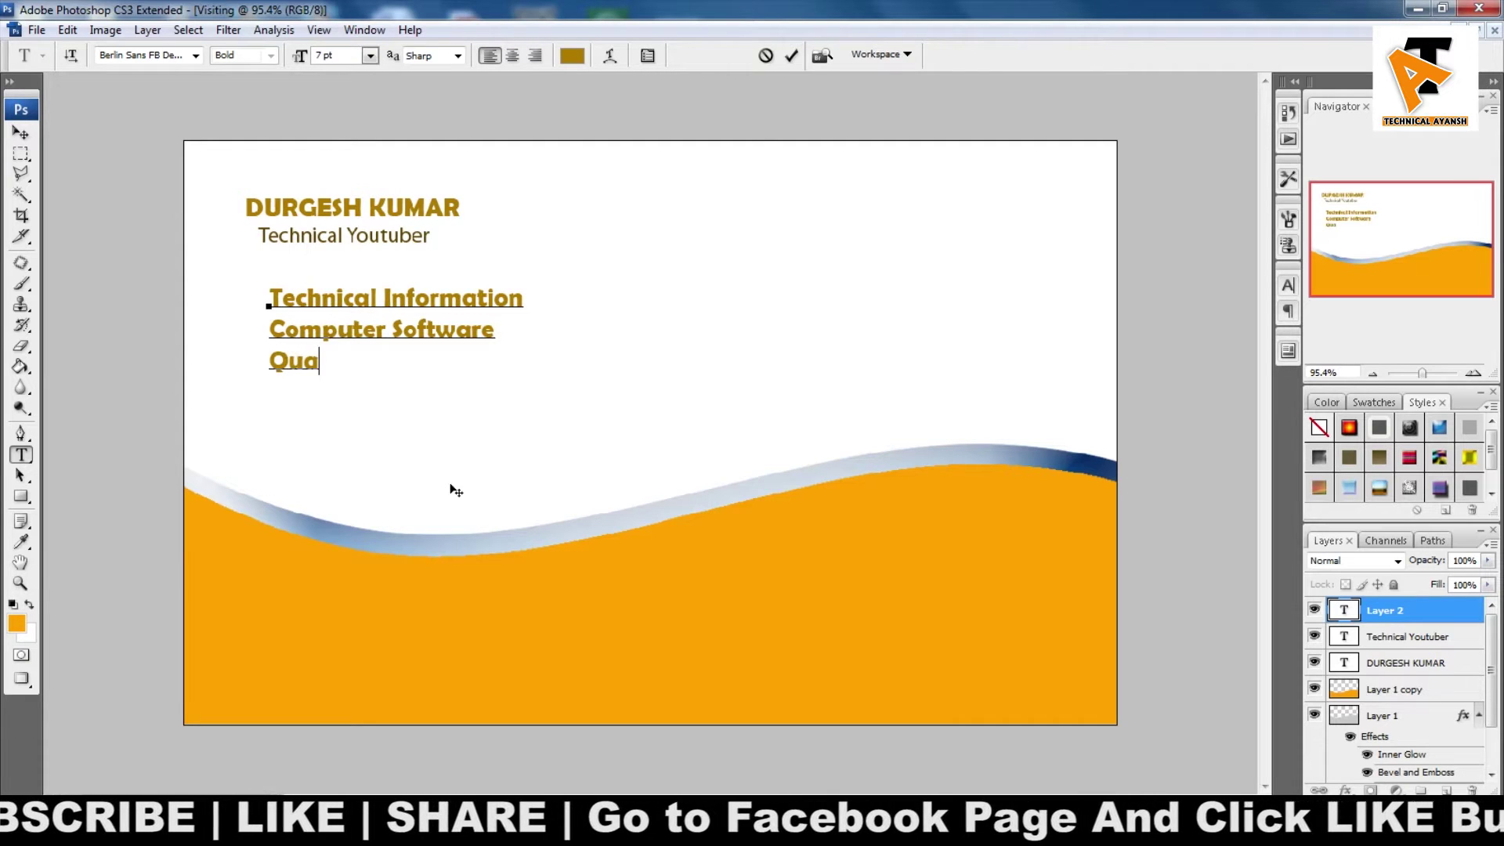
pyautogui.write('rbXp')
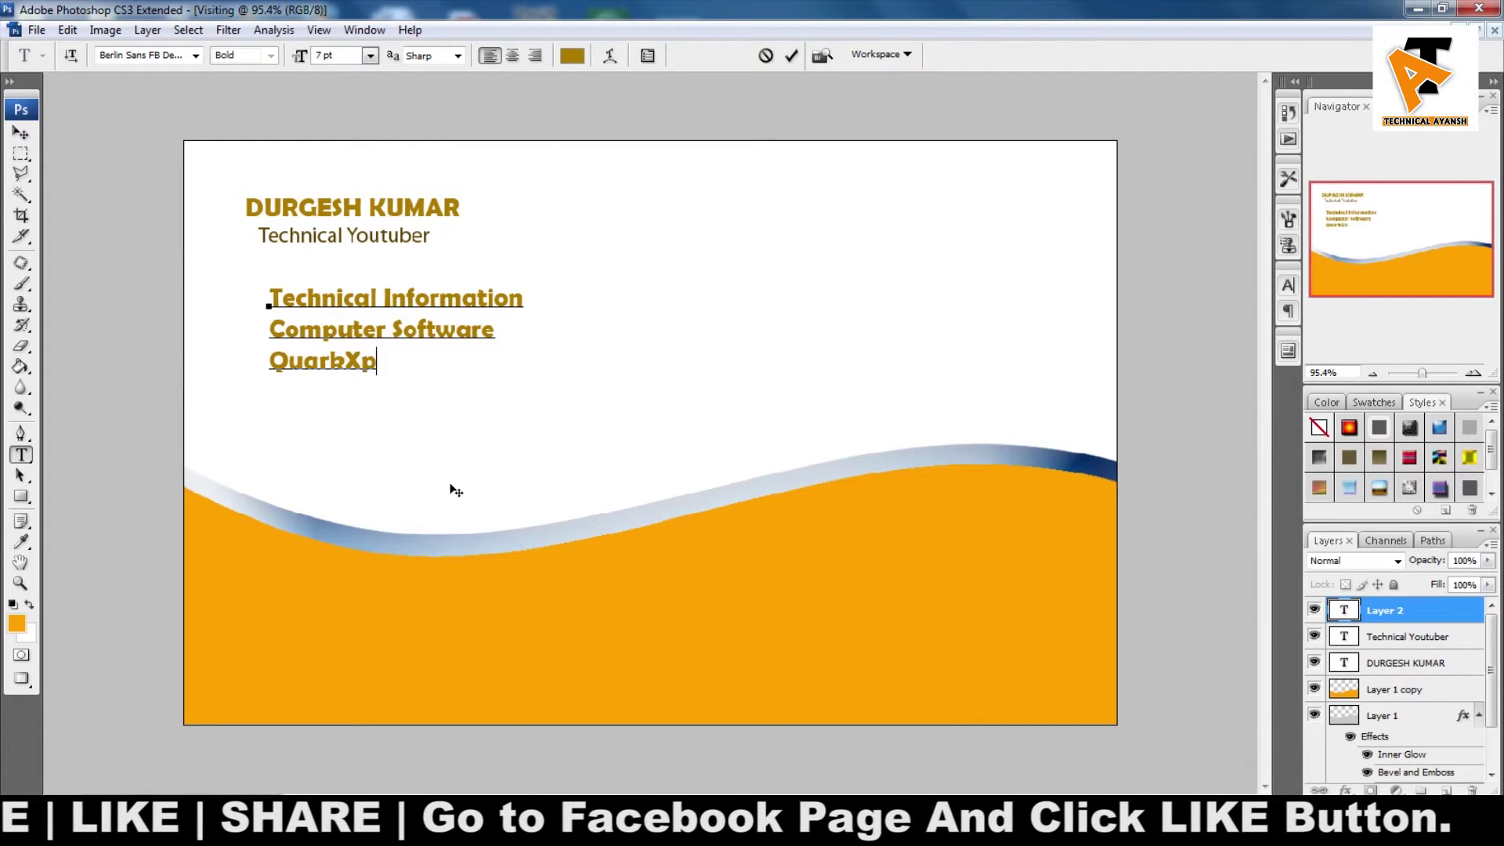
pyautogui.write('ress L')
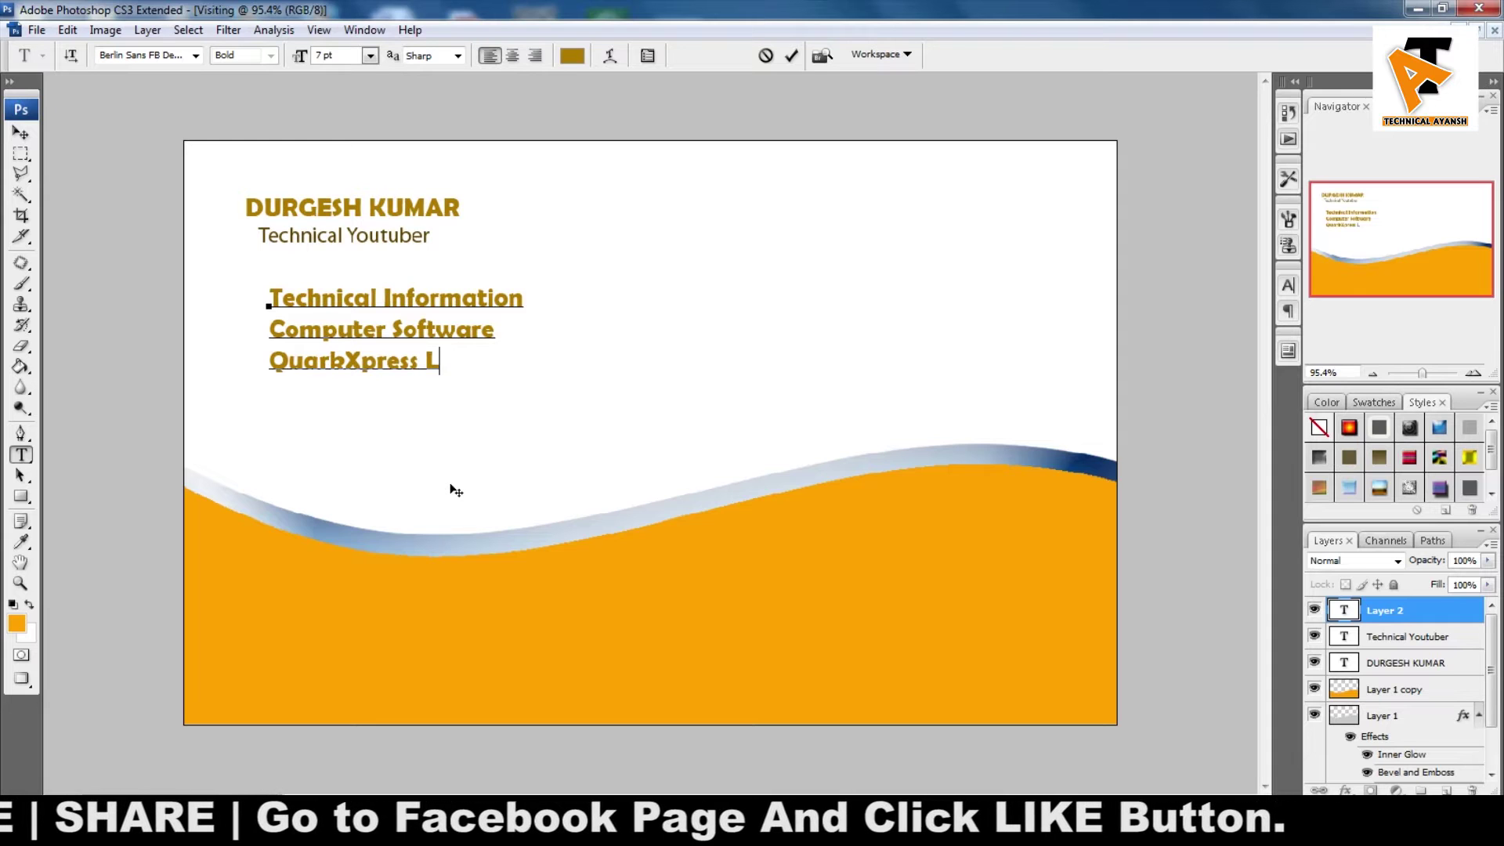
pyautogui.write('ear')
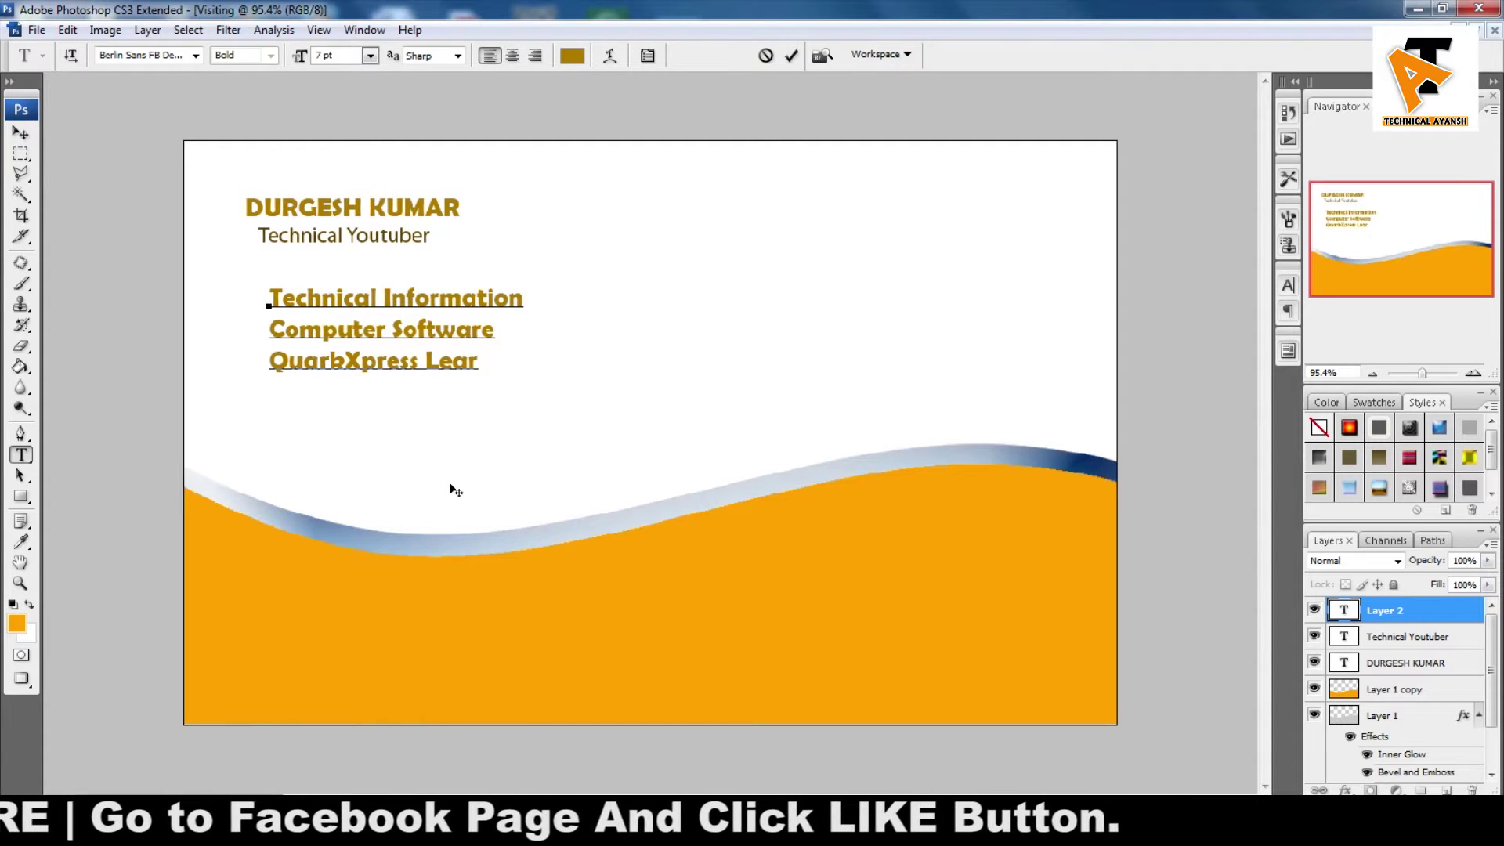
pyautogui.press('BackSpace')
pyautogui.press('BackSpace')
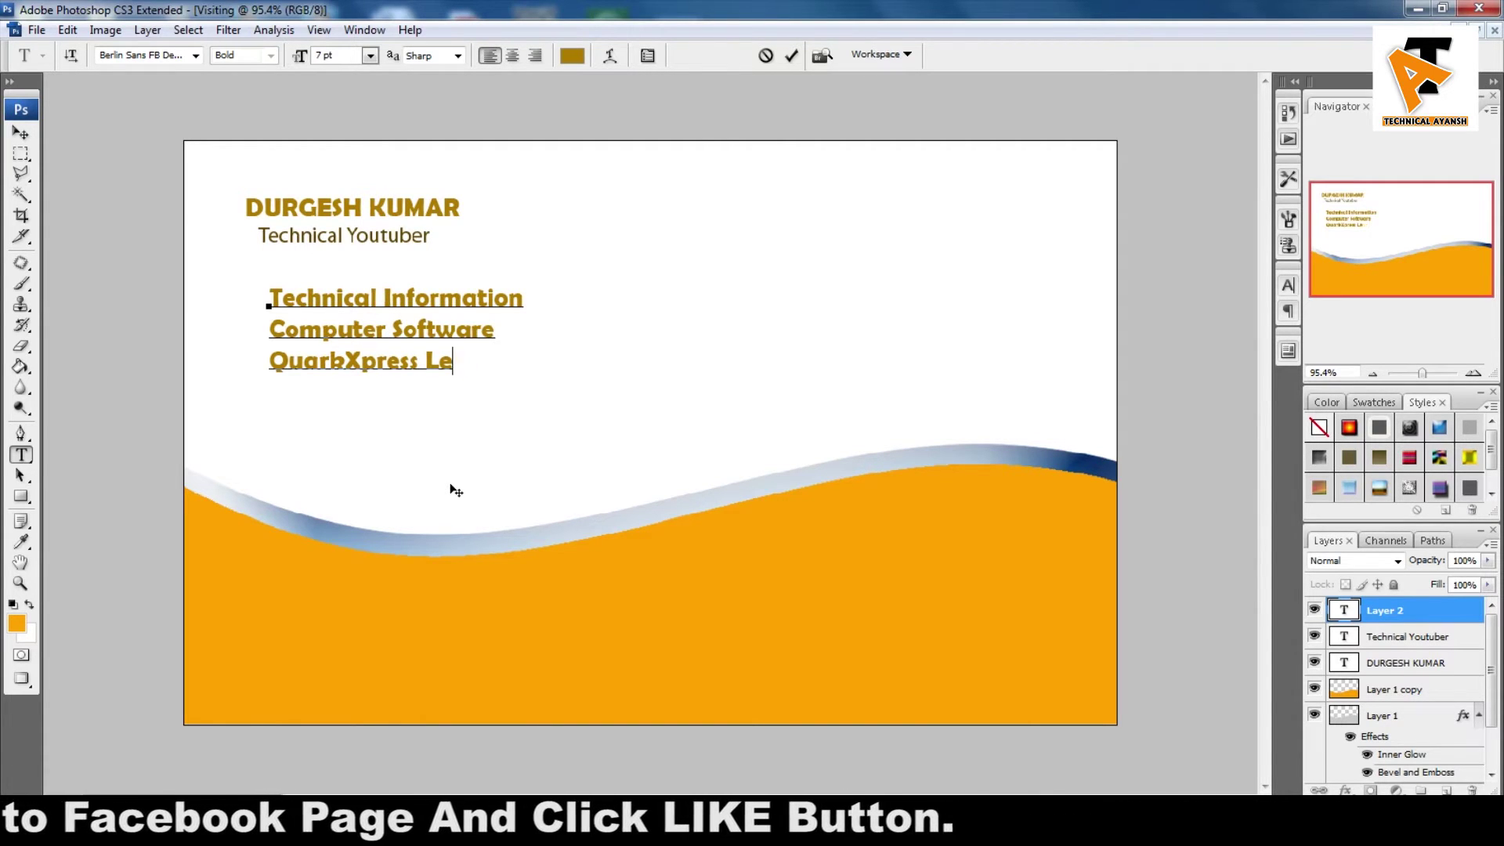
pyautogui.press('BackSpace')
pyautogui.press('BackSpace')
pyautogui.write('Tuto')
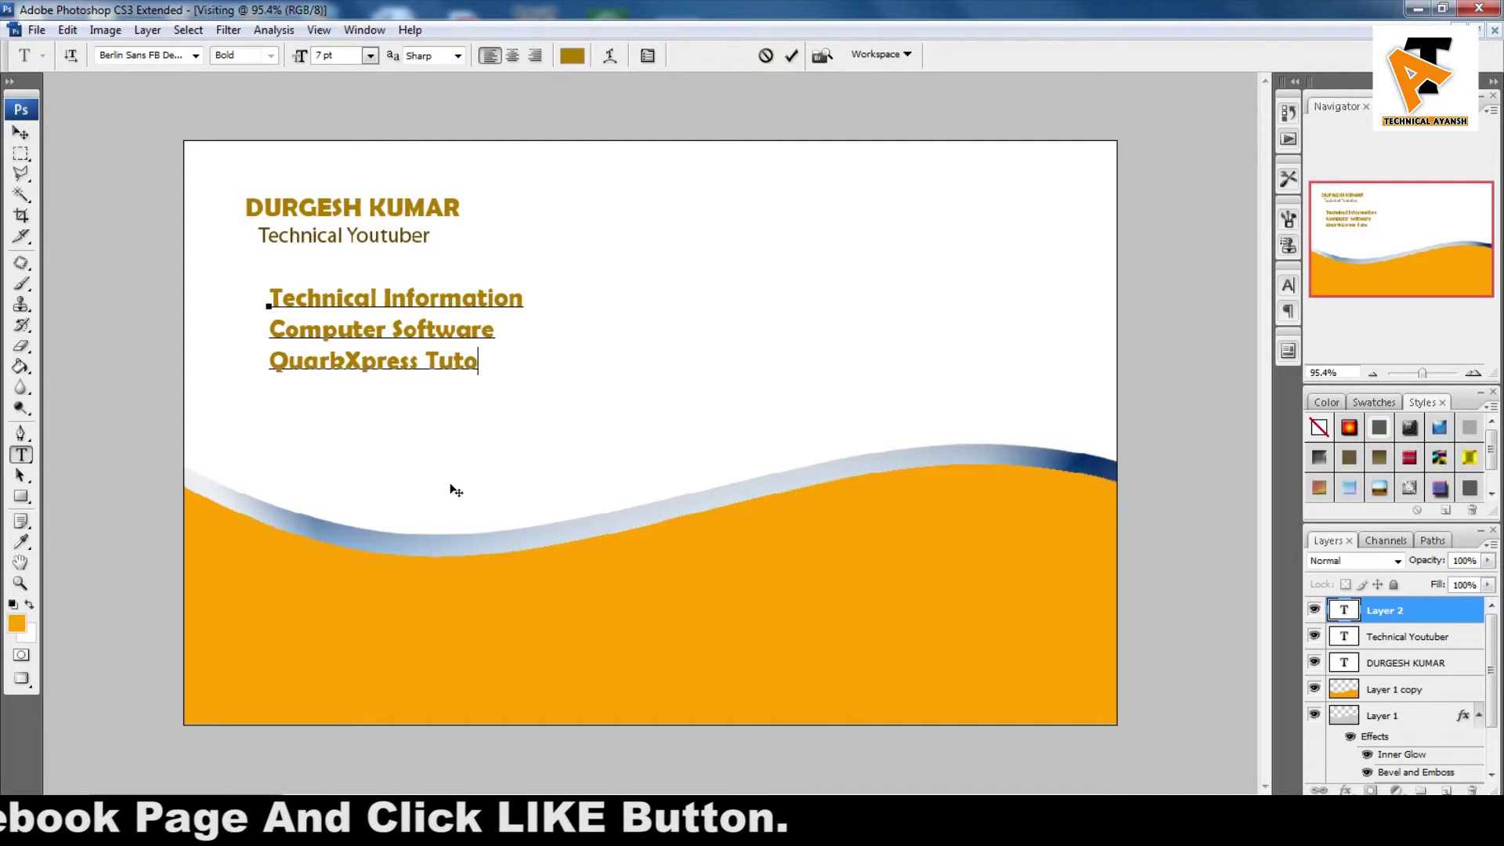
pyautogui.write('rial')
# Add an MS Office Tutorial line and begin a Photoshop Tutorial line
pyautogui.press('Return')
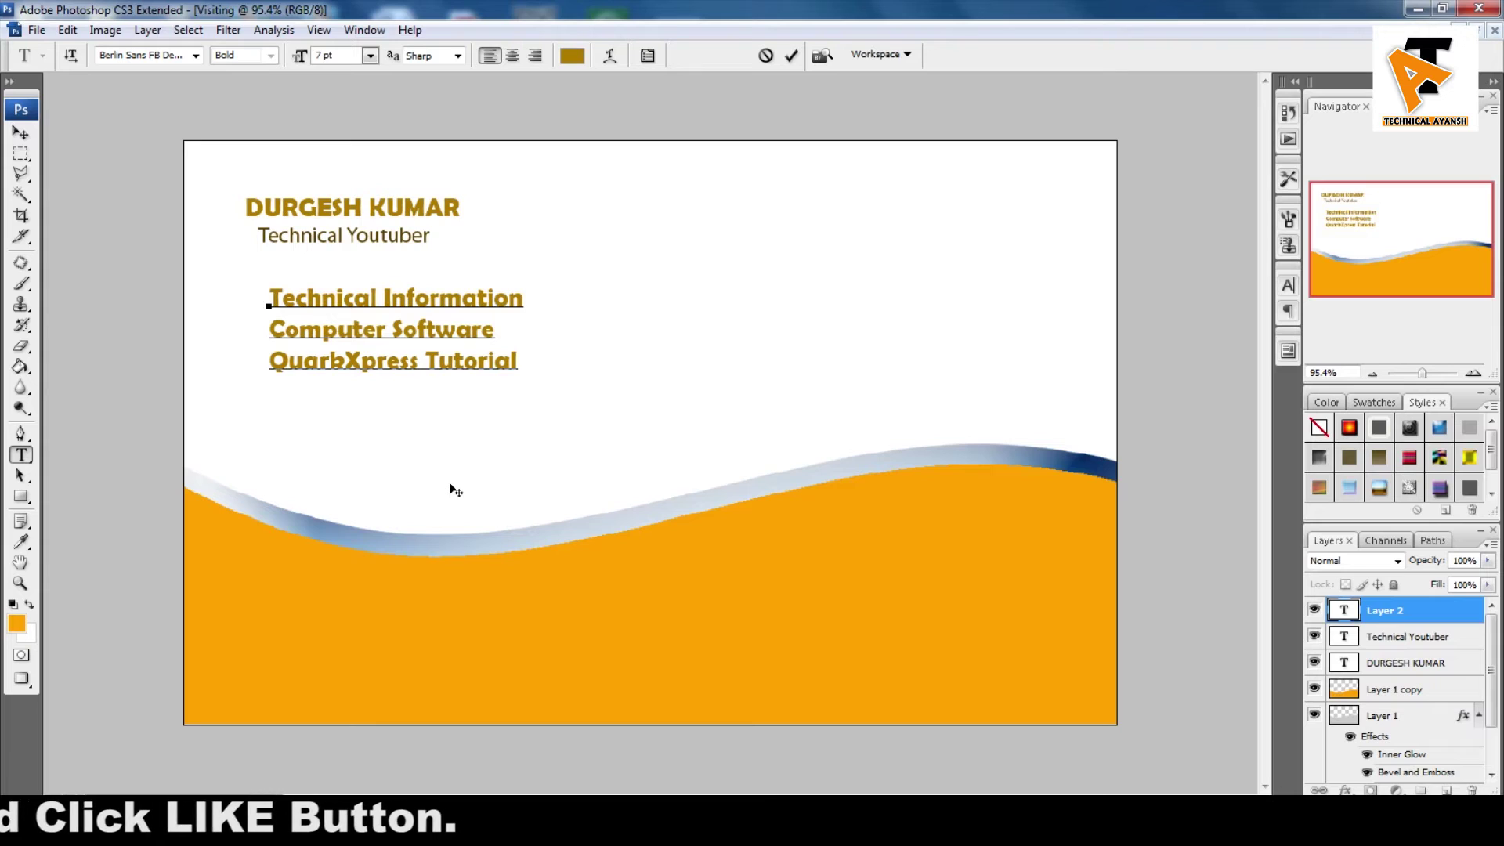
pyautogui.write('M')
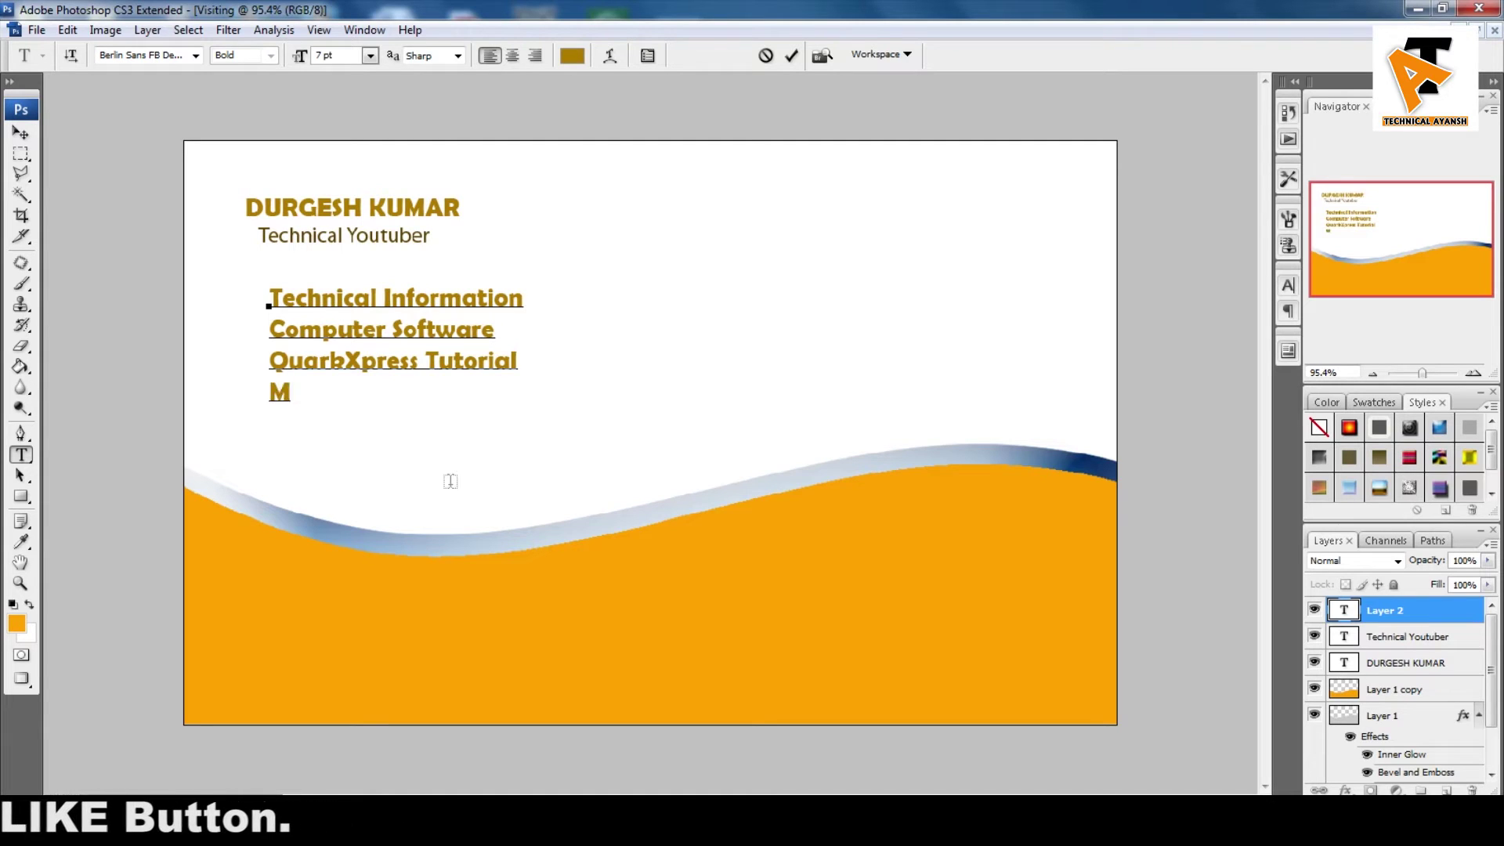
pyautogui.write('S')
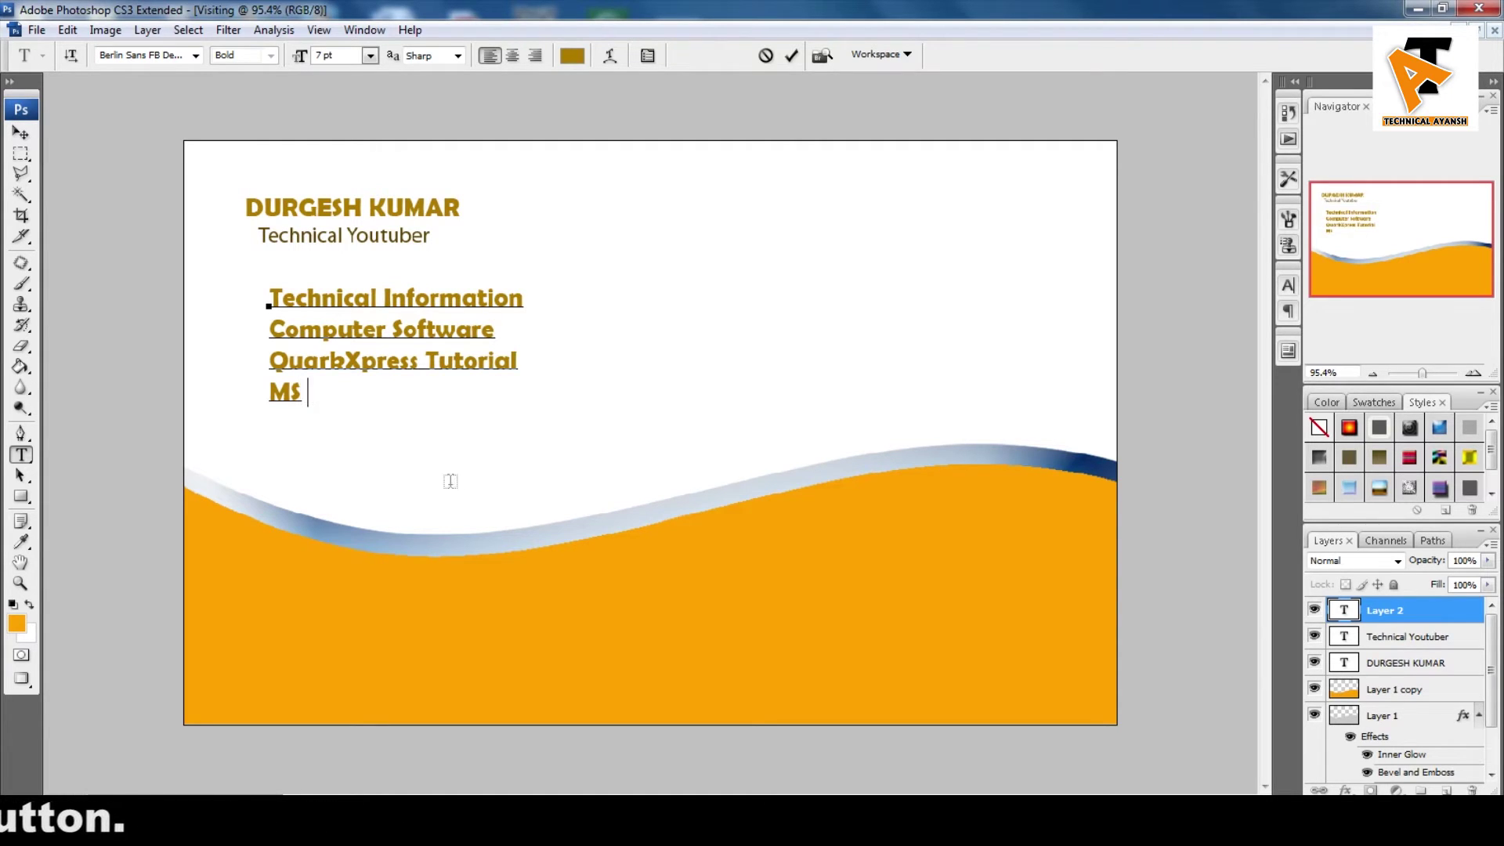
pyautogui.write(' Ofi')
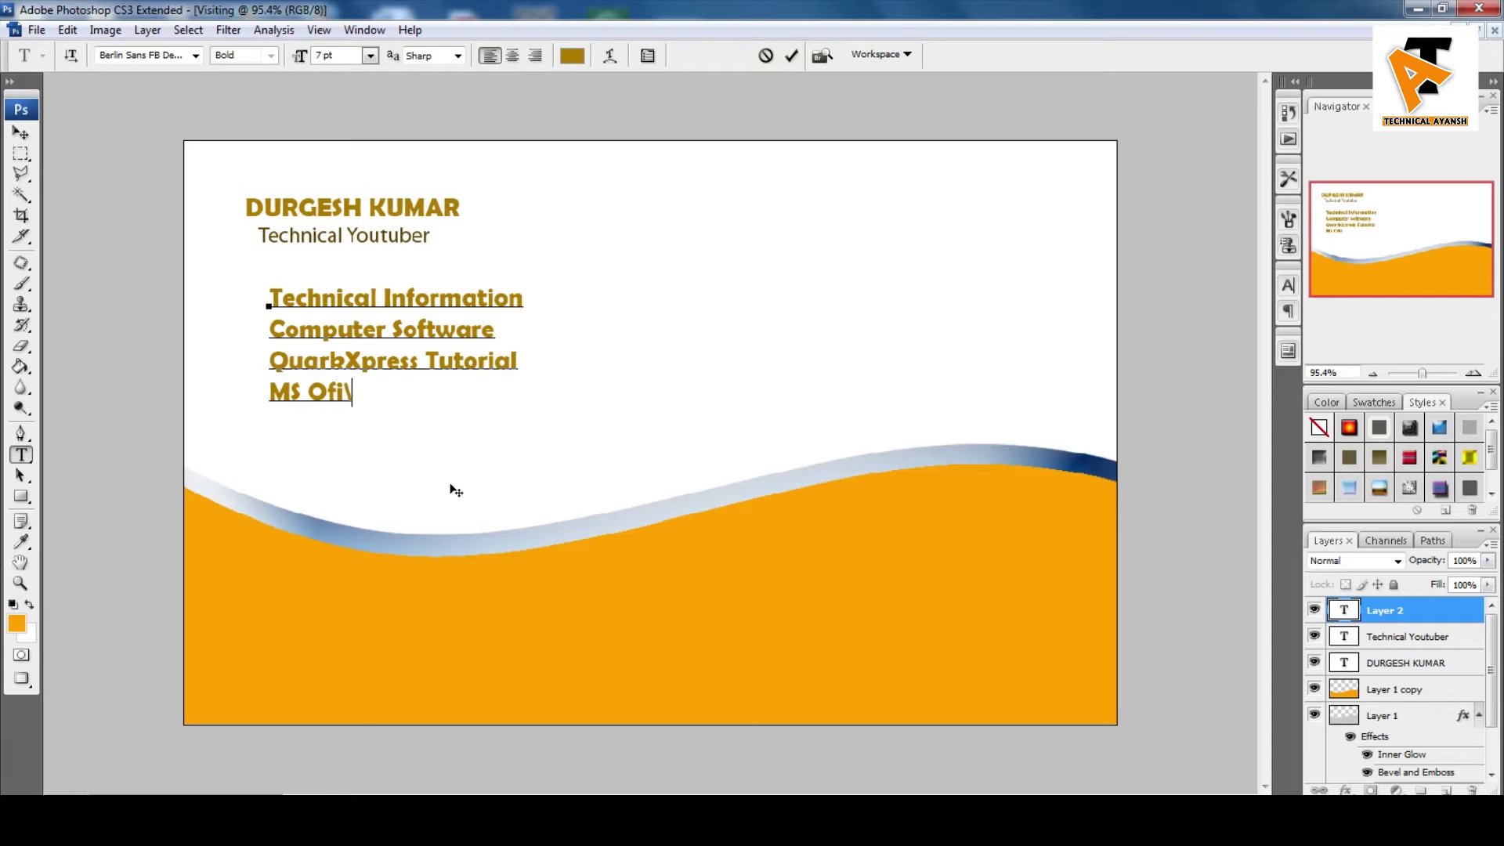
pyautogui.press('BackSpace')
pyautogui.press('BackSpace')
pyautogui.write('ice ')
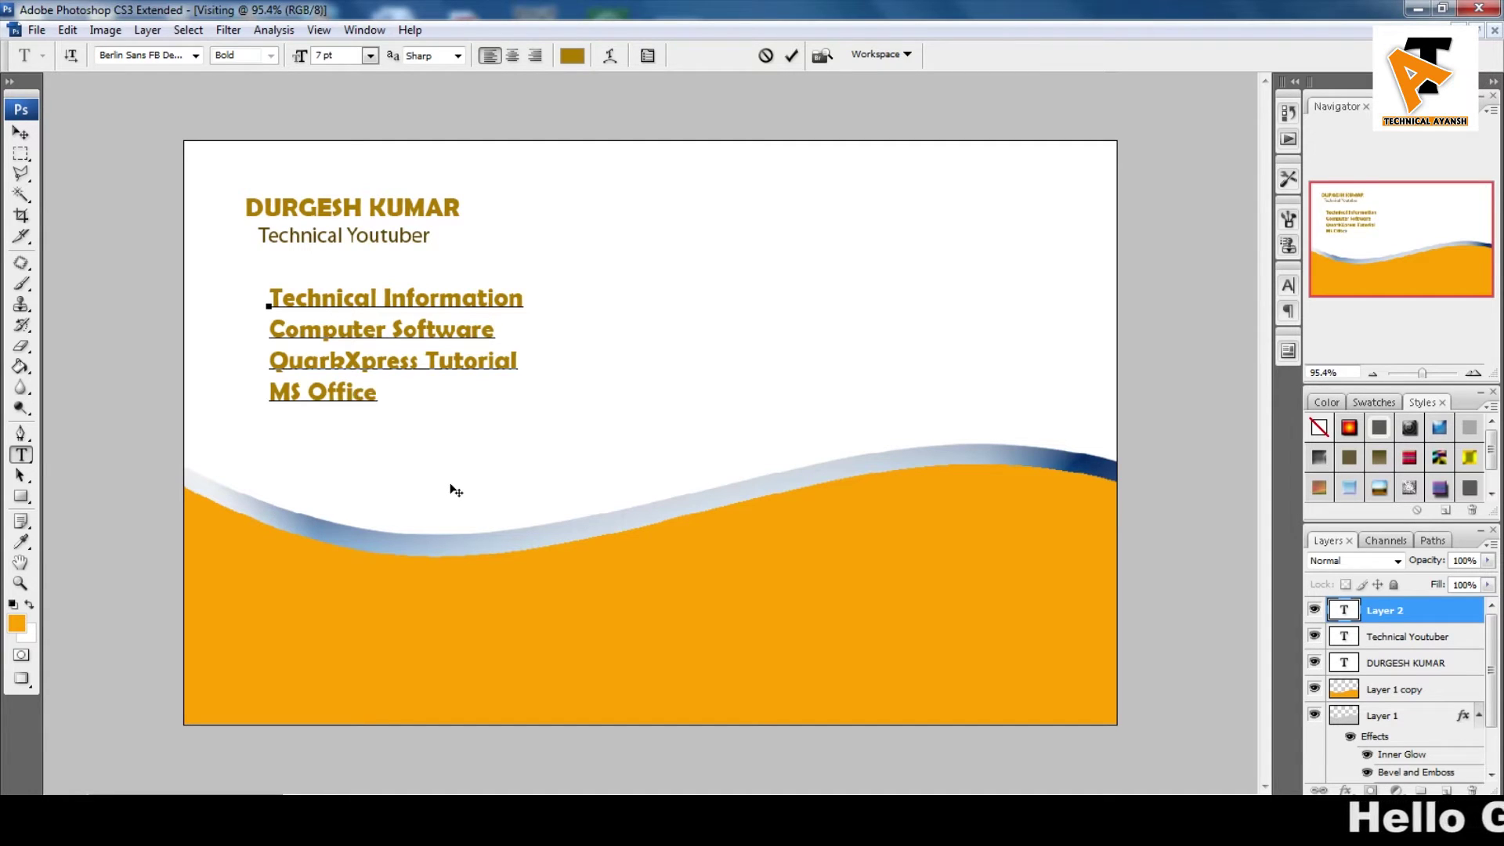
pyautogui.write('Tu')
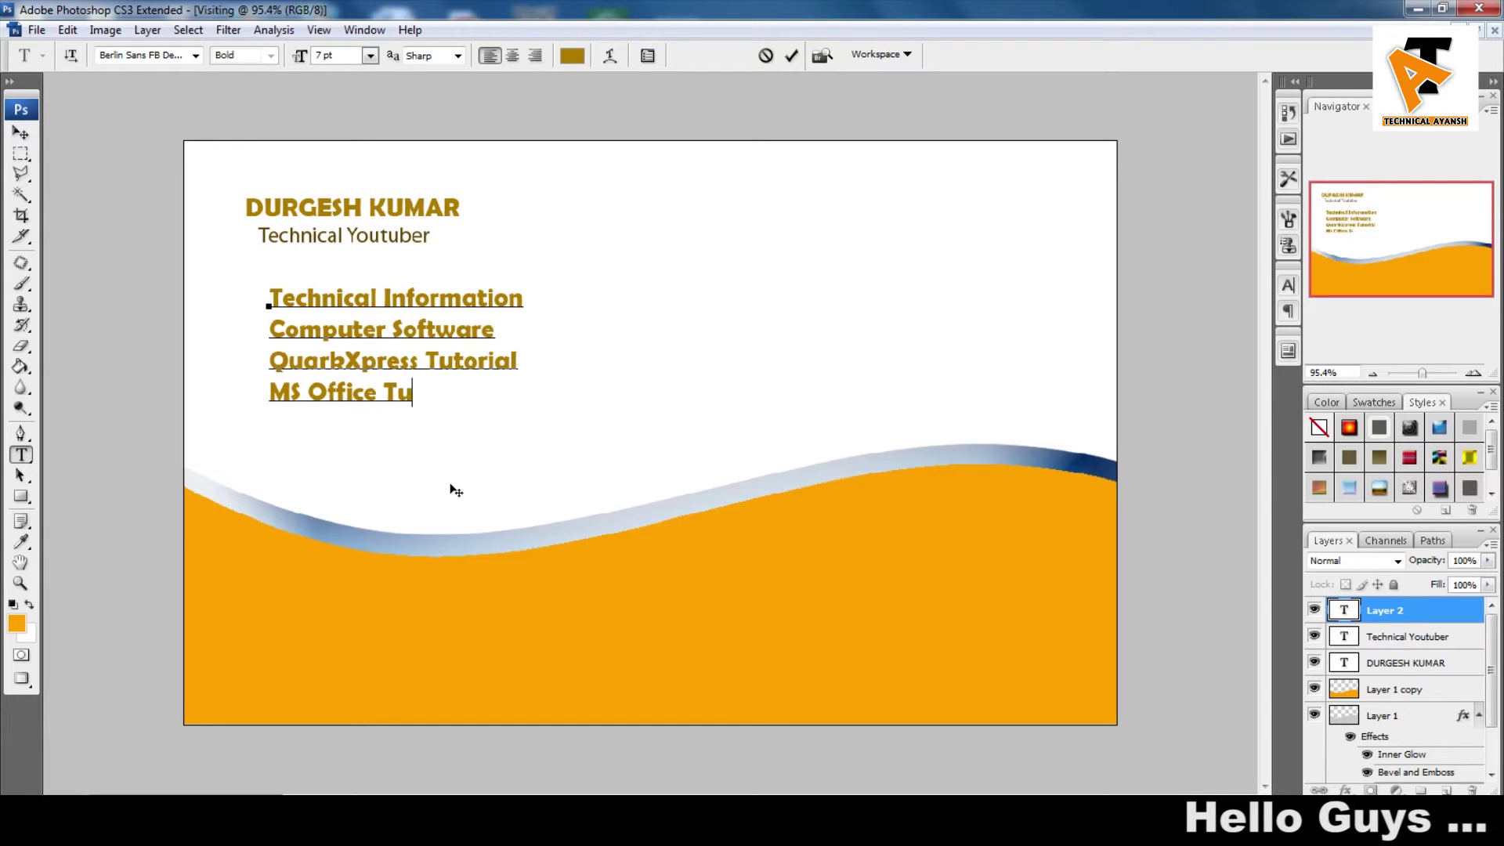
pyautogui.write('tor')
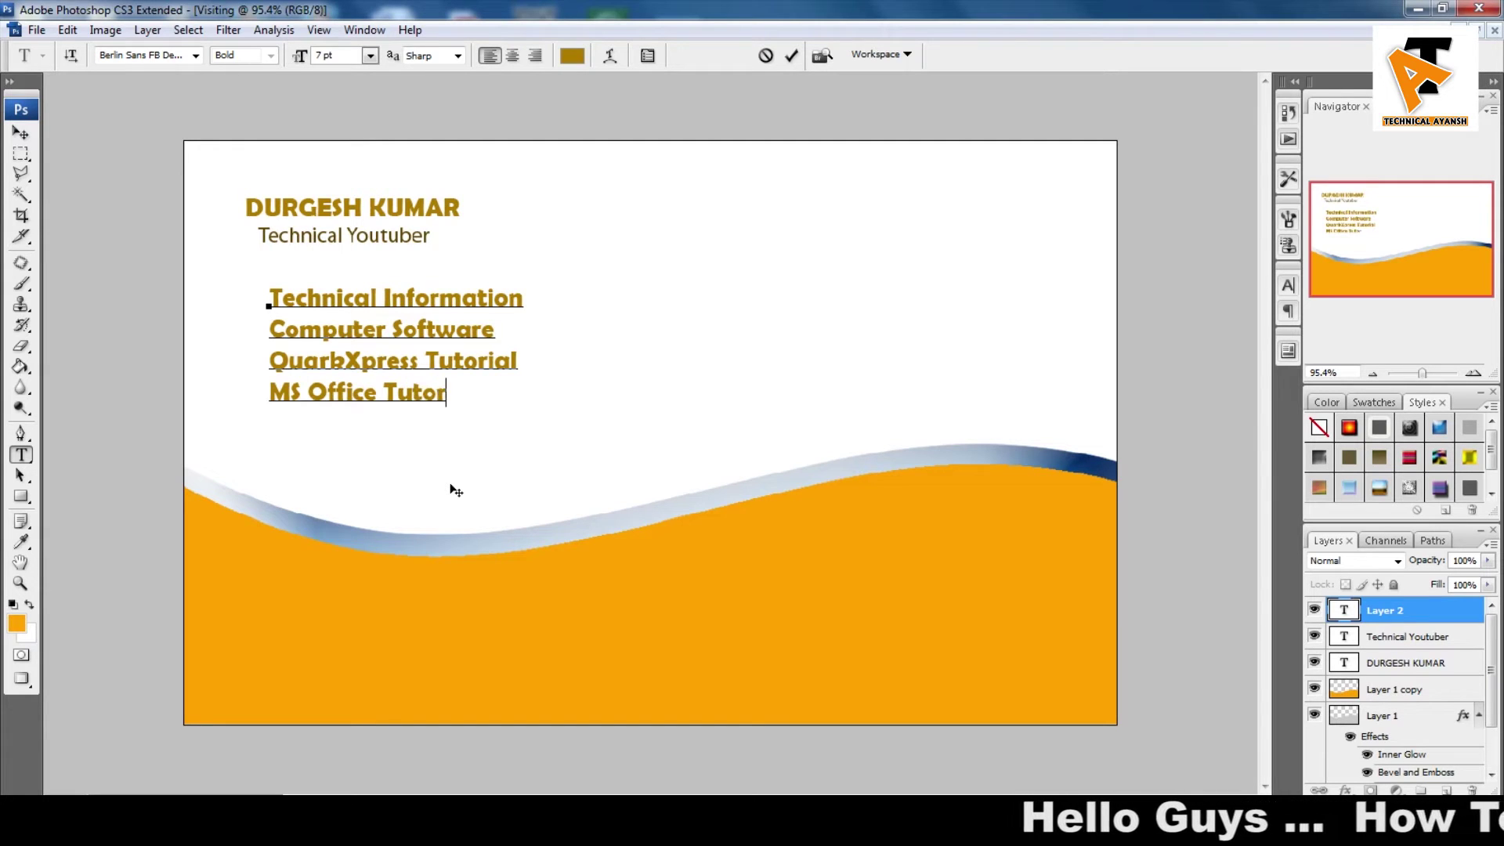
pyautogui.write('ial')
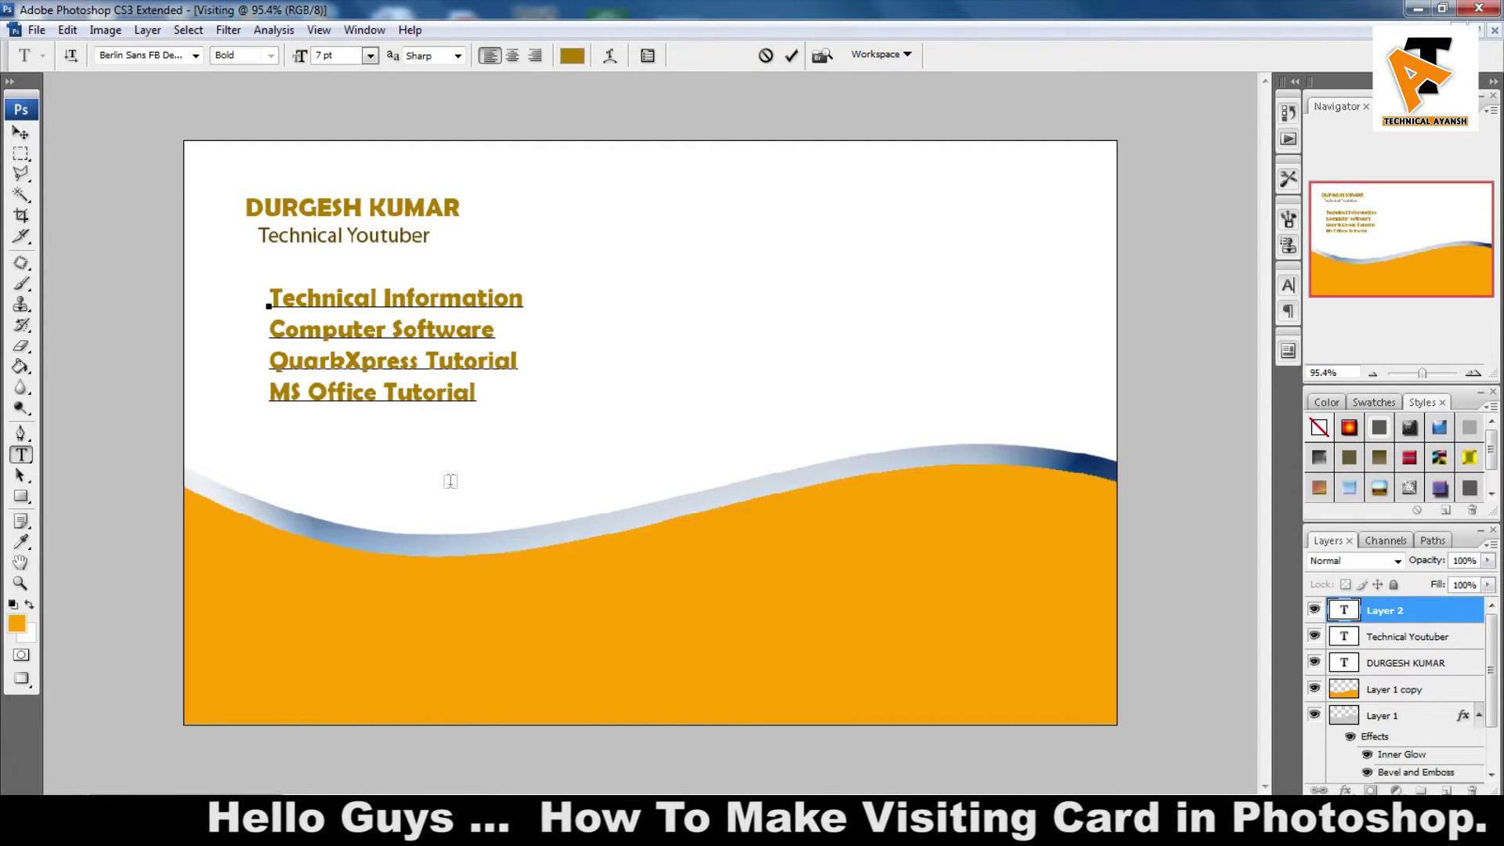
pyautogui.write('Photo')
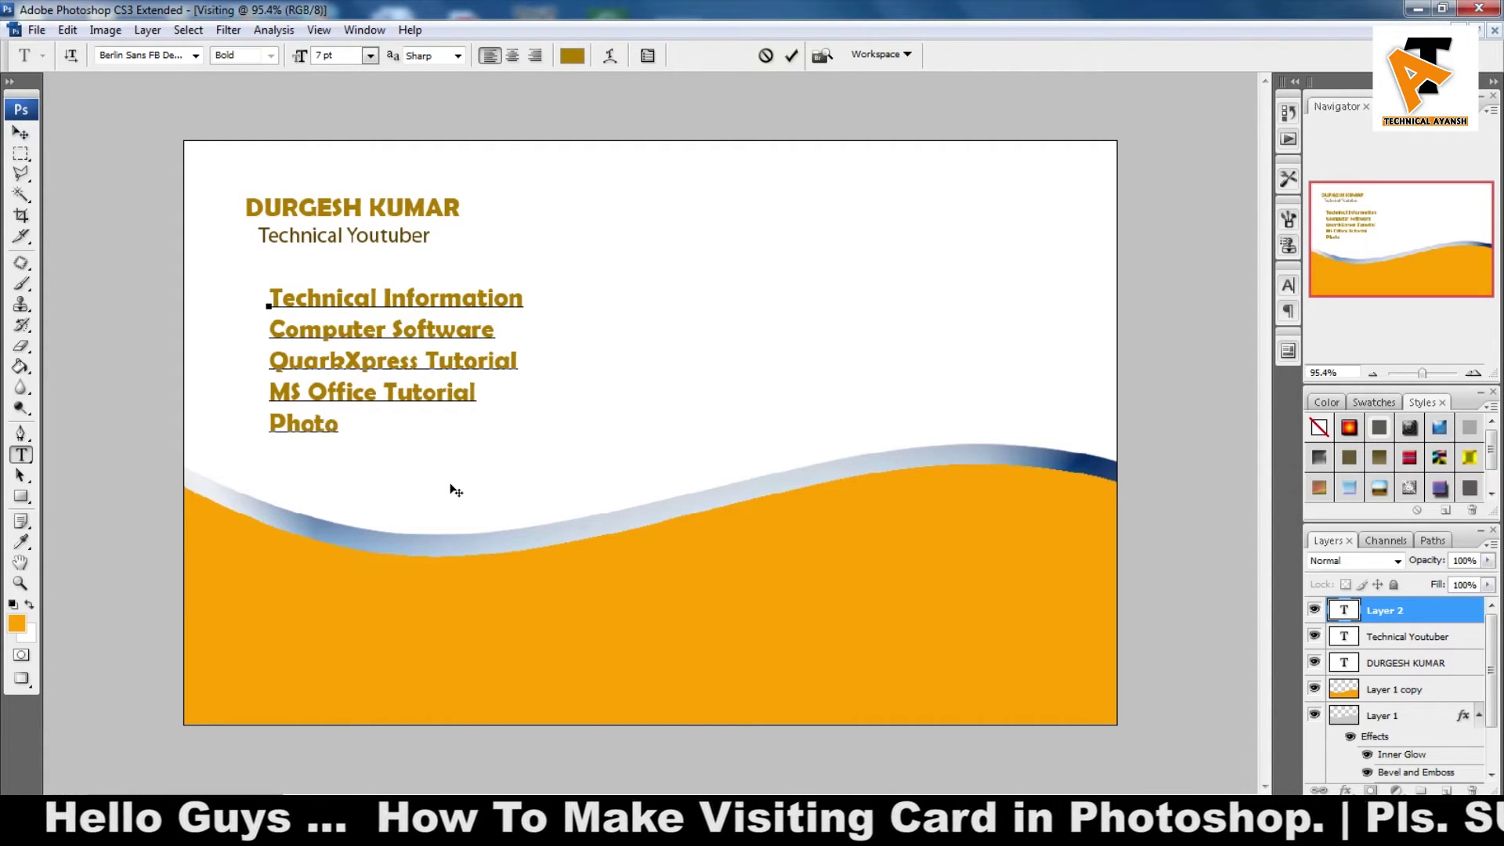
pyautogui.write('sh')
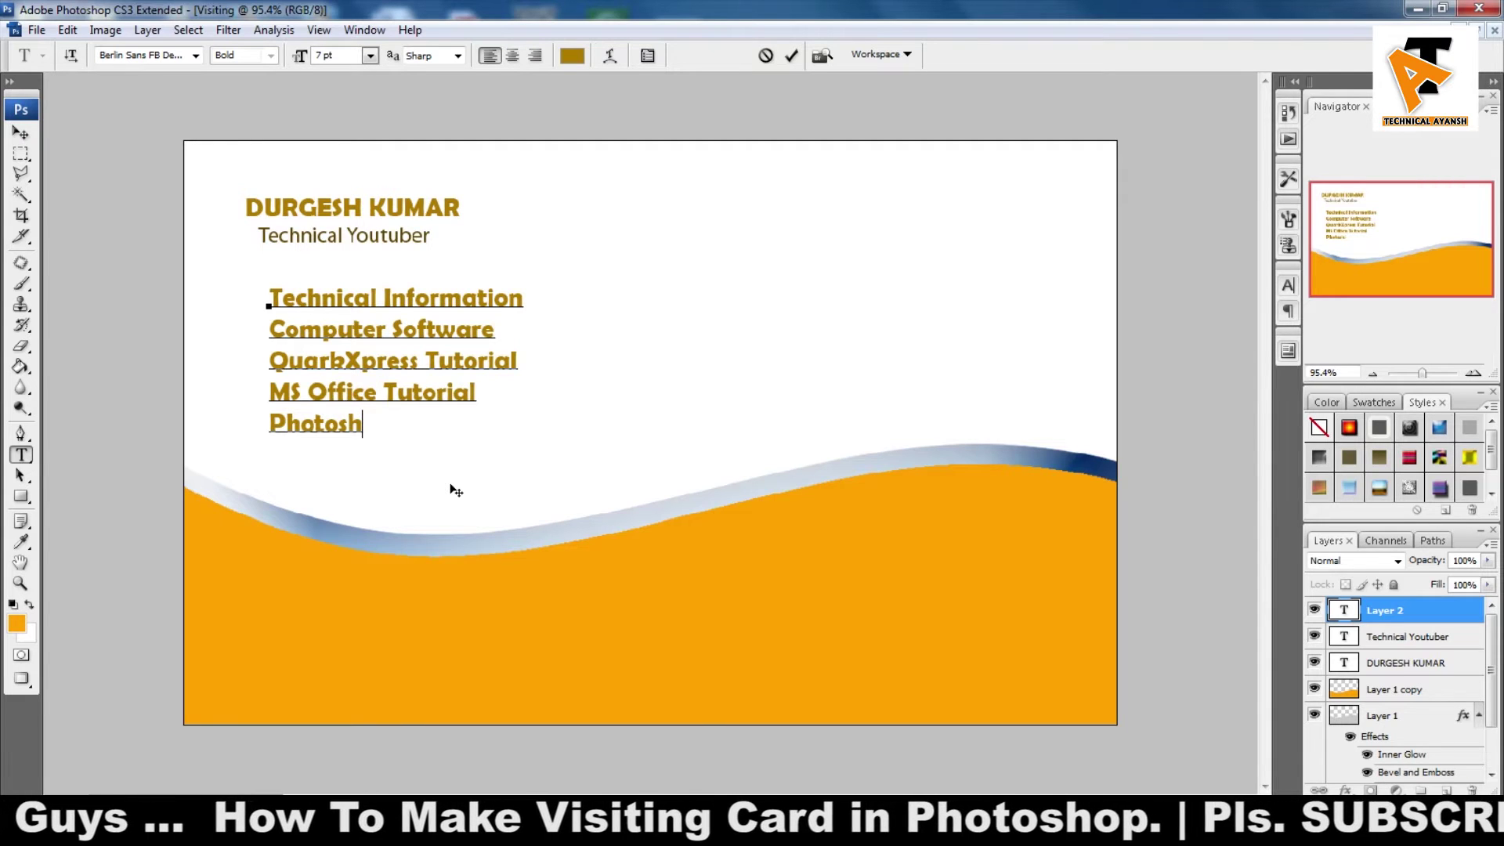
pyautogui.write('ioop Tu')
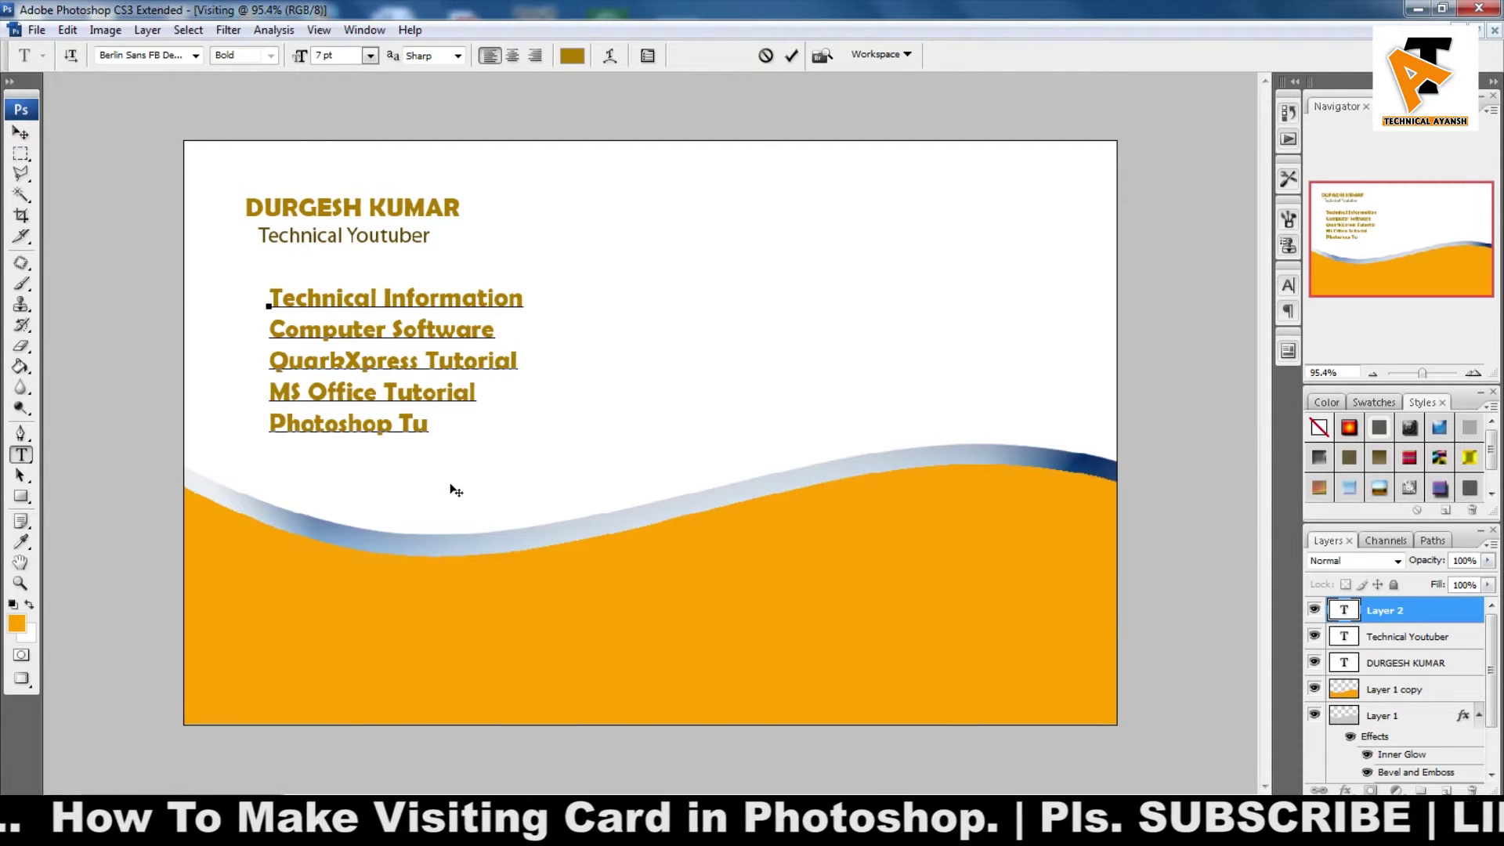
pyautogui.write('ri')
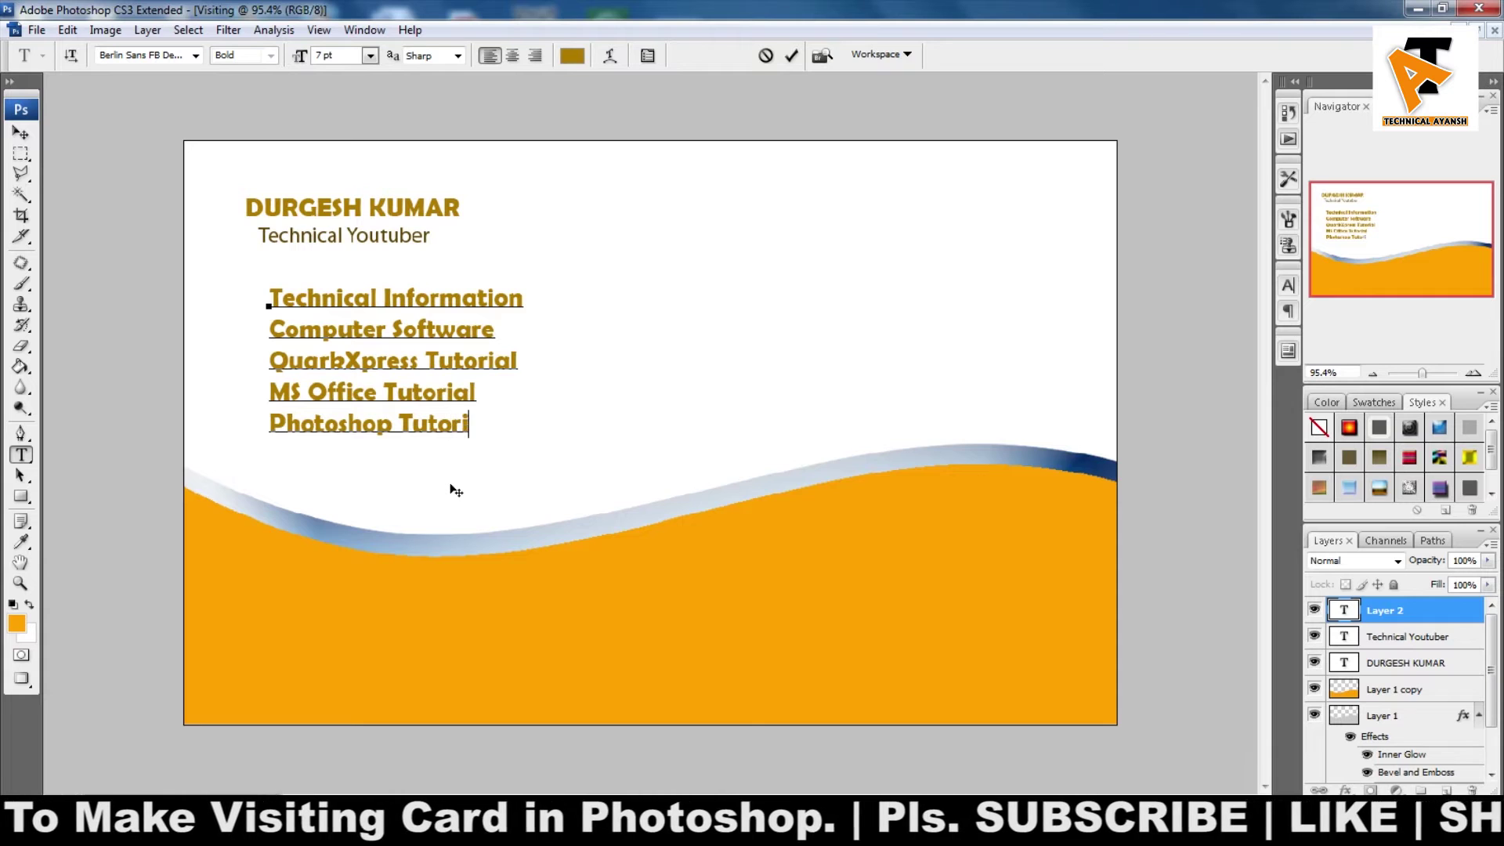
pyautogui.write('al')
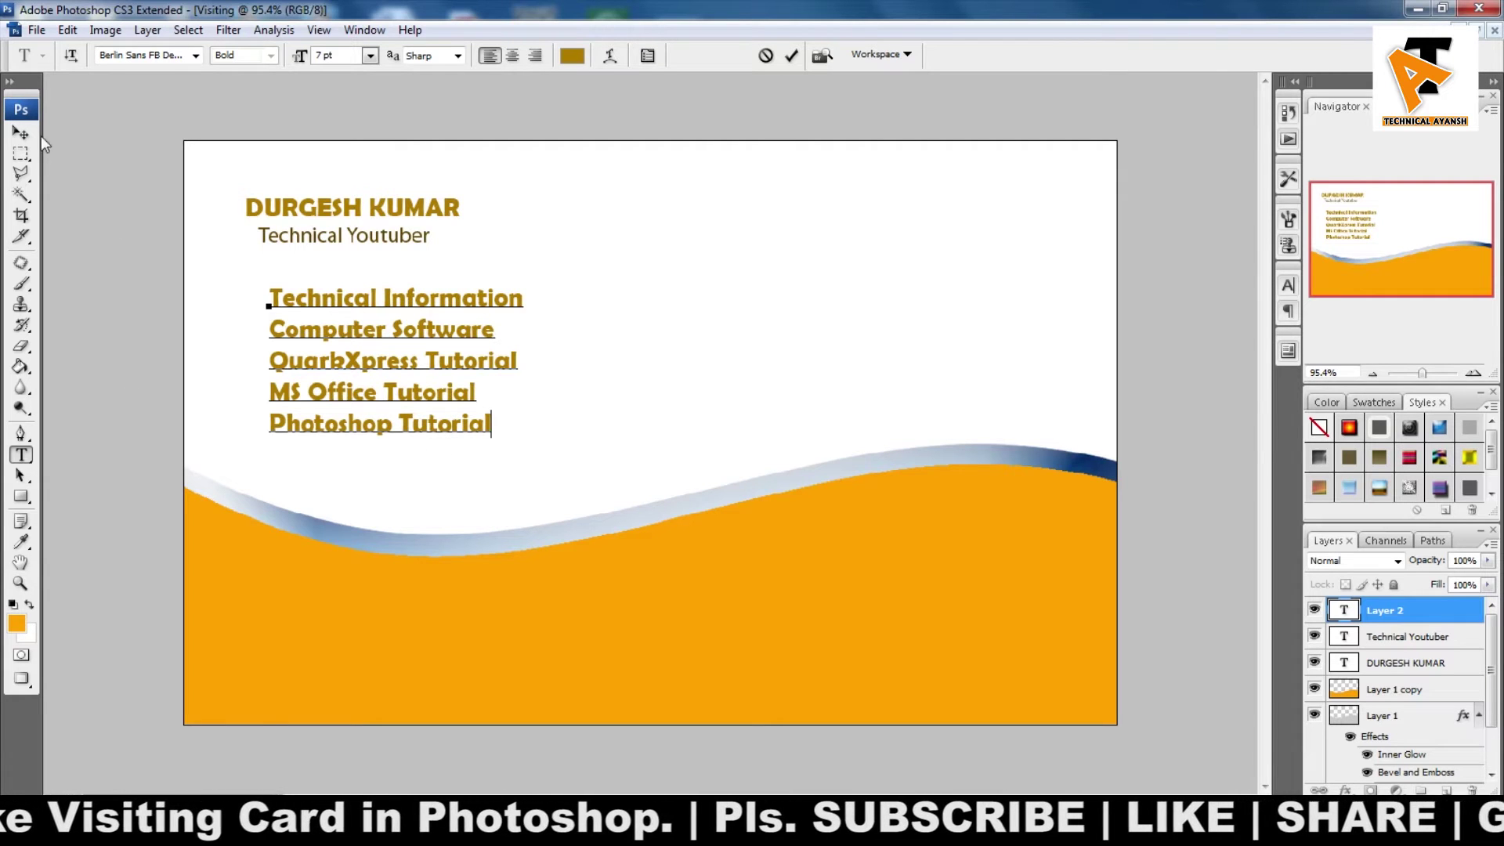
# Try Calisto MT, Cooper Md BT and Corbel on the whole list, settling on Eras Demi ITC
pyautogui.hotkey('ctrl', 'a')
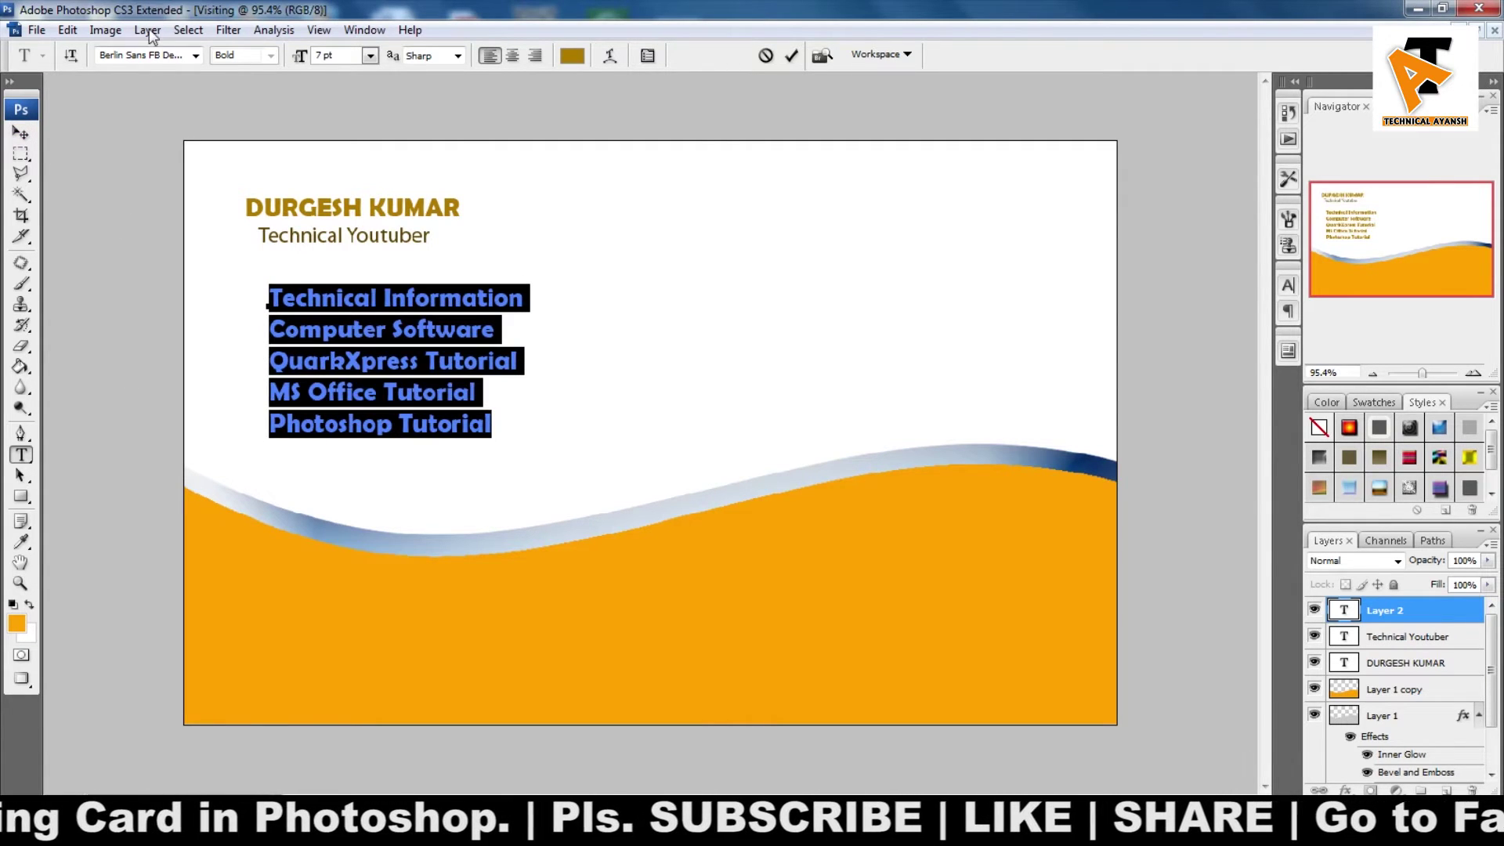
pyautogui.click(158, 57)
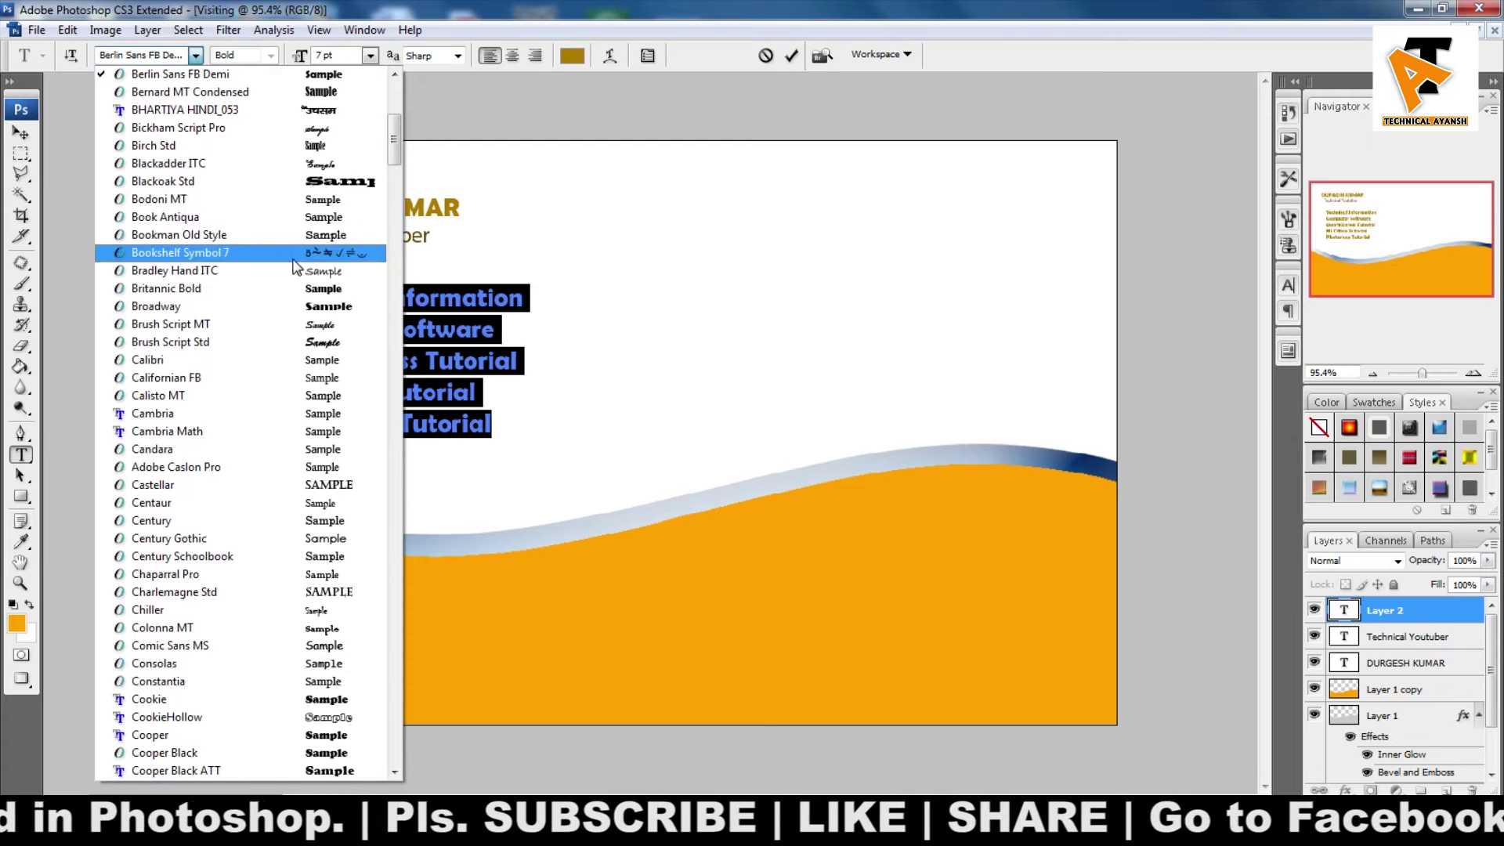
pyautogui.click(327, 396)
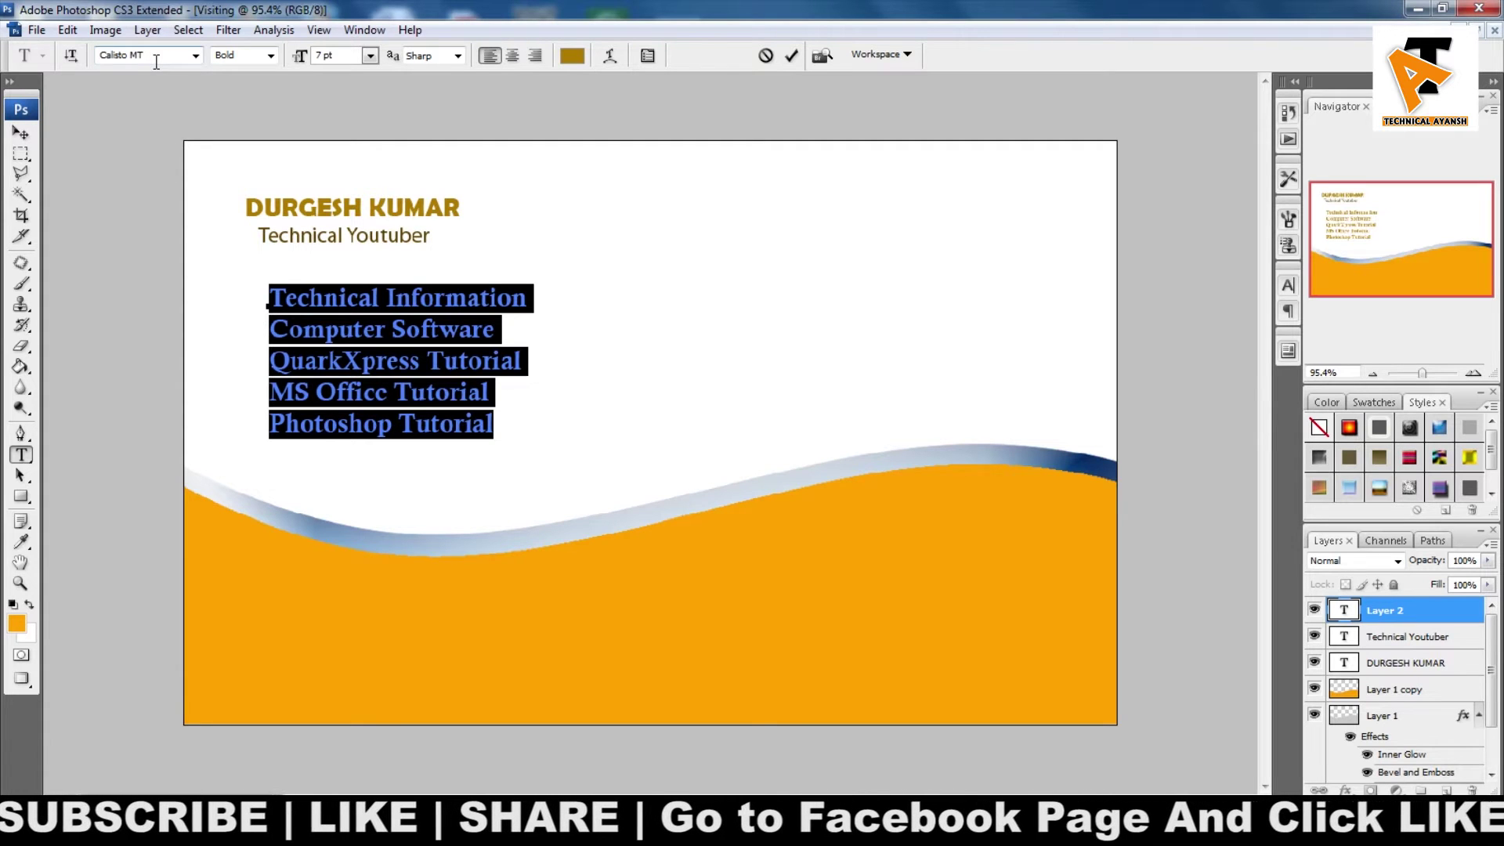
pyautogui.click(194, 56)
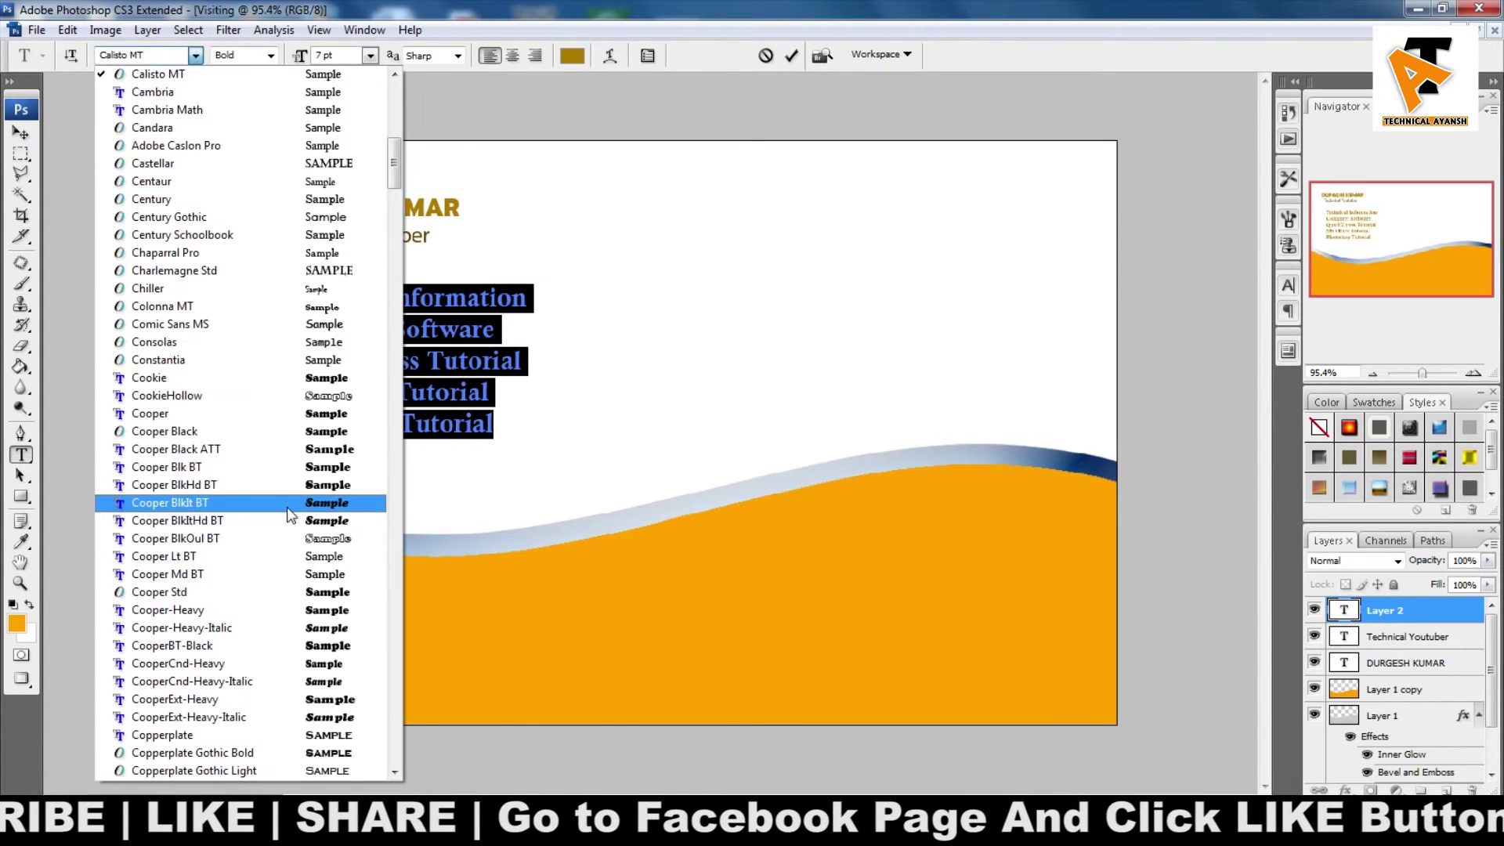
pyautogui.click(296, 574)
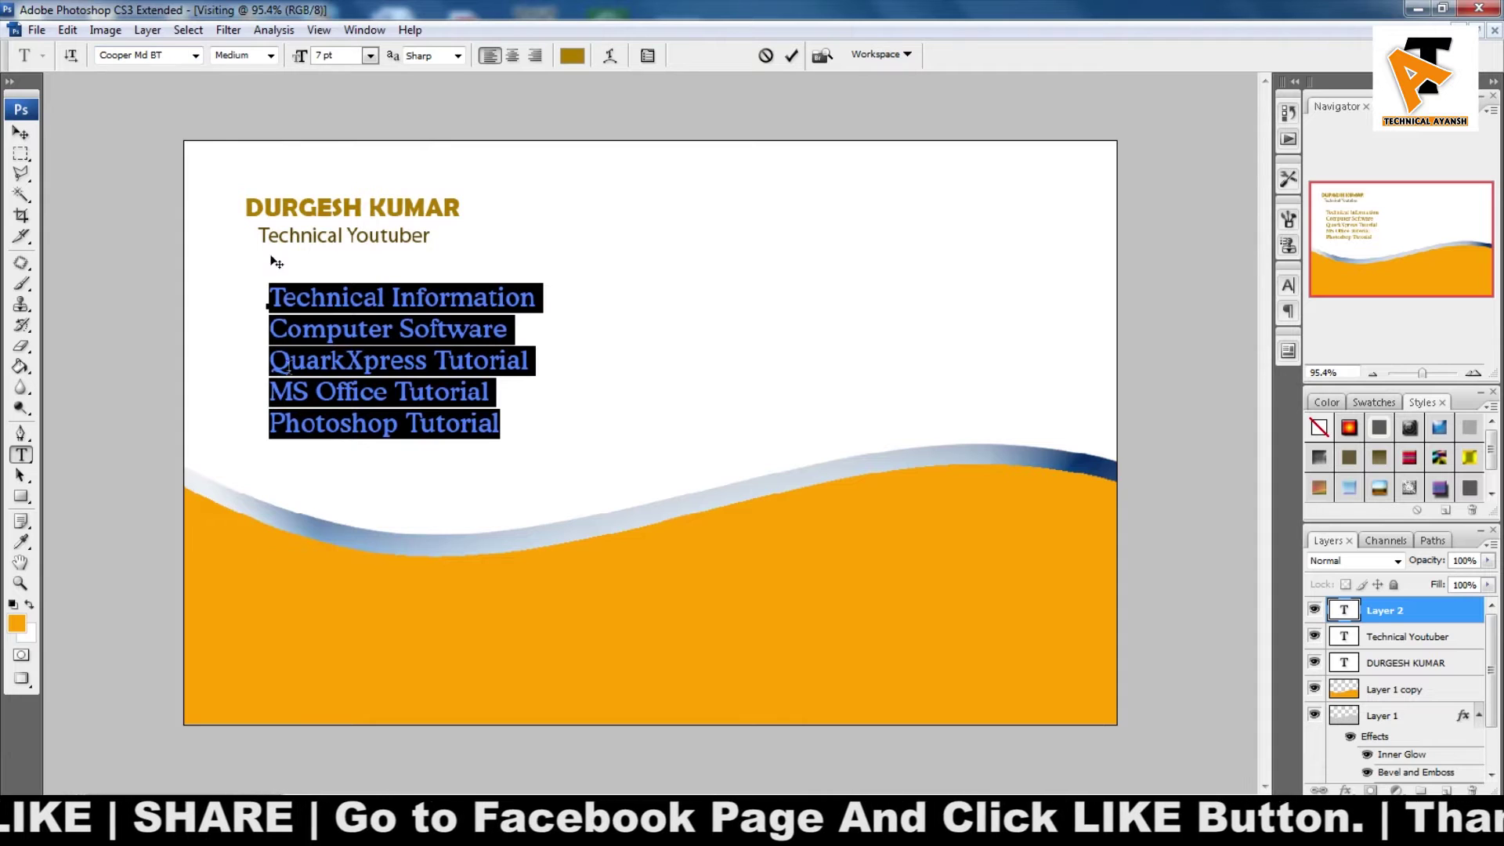
pyautogui.click(195, 55)
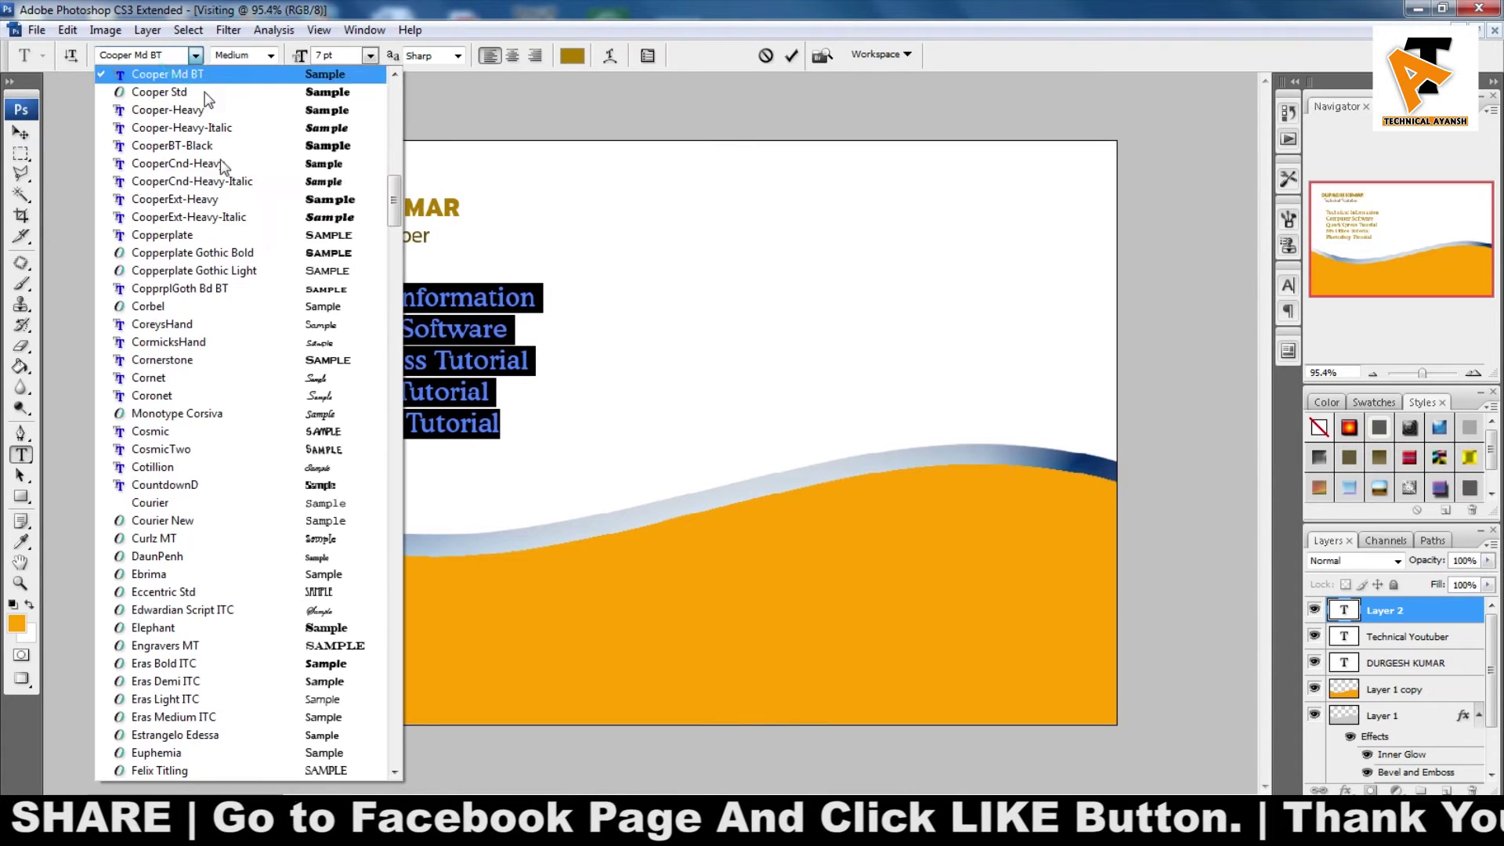
pyautogui.click(278, 314)
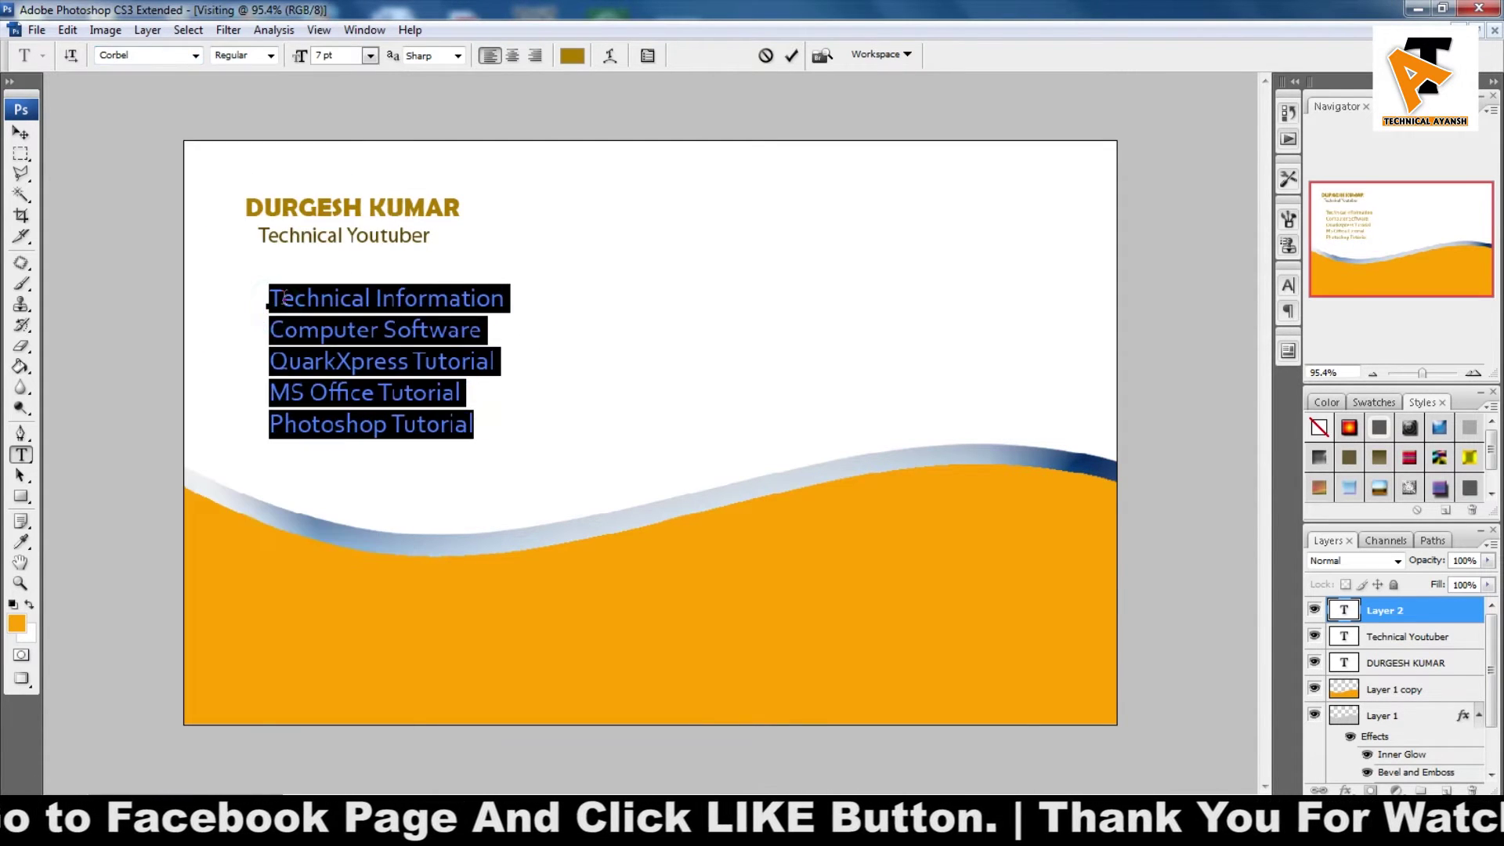
pyautogui.click(195, 55)
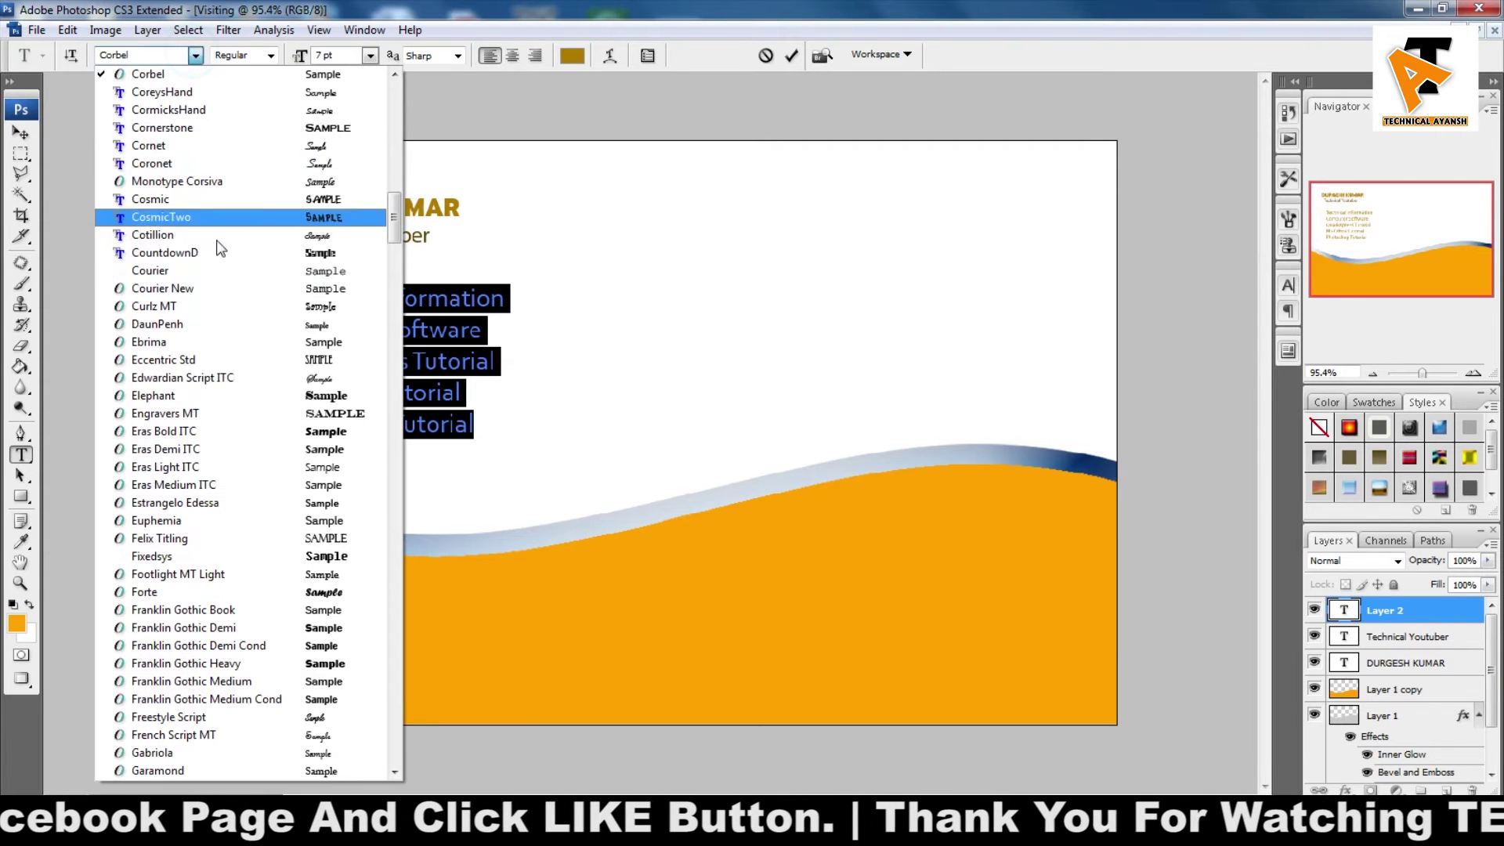
pyautogui.click(273, 449)
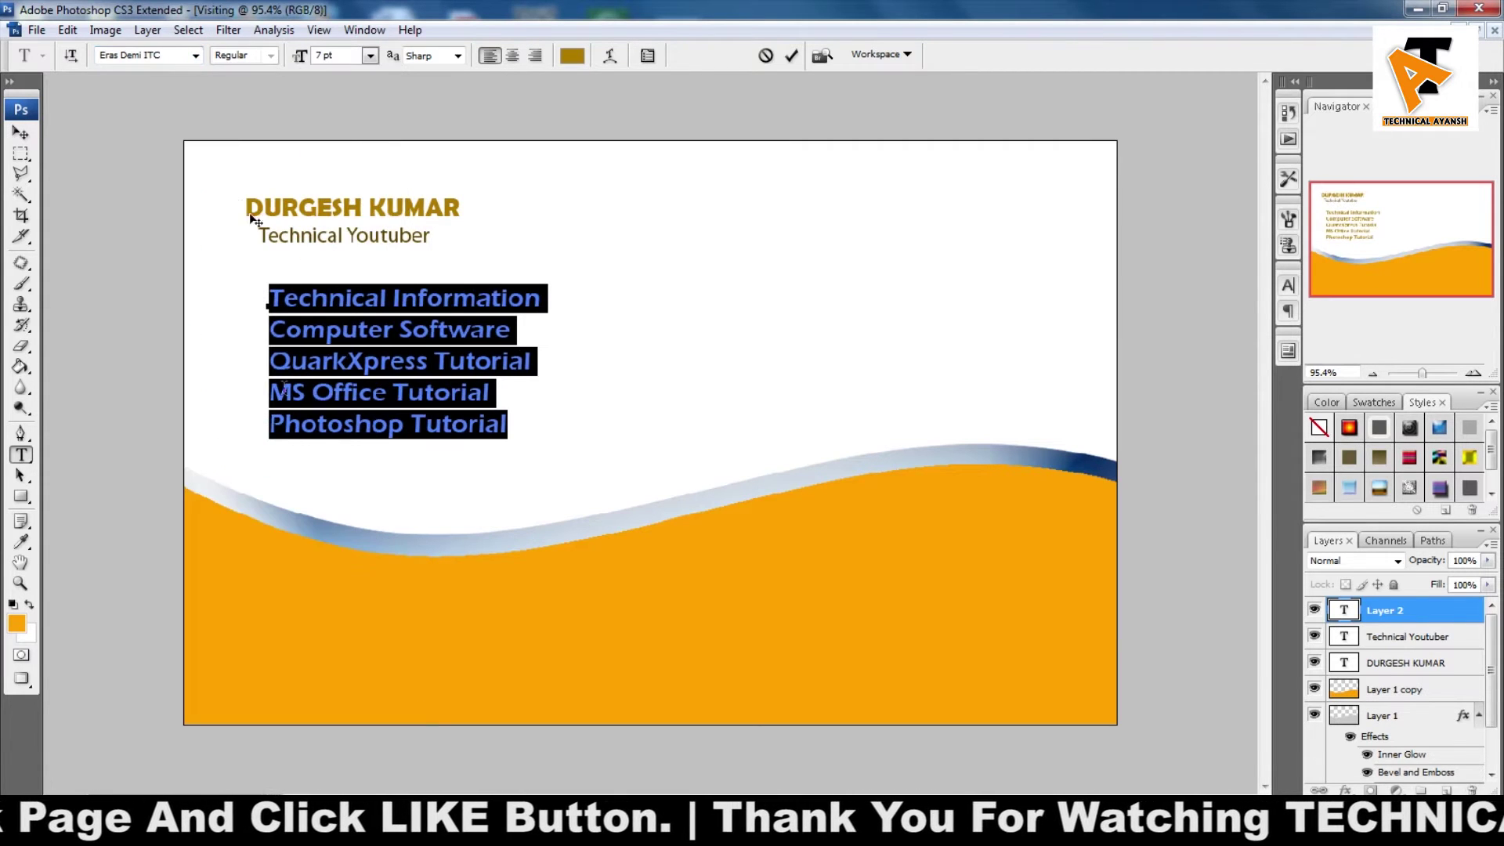
pyautogui.click(21, 134)
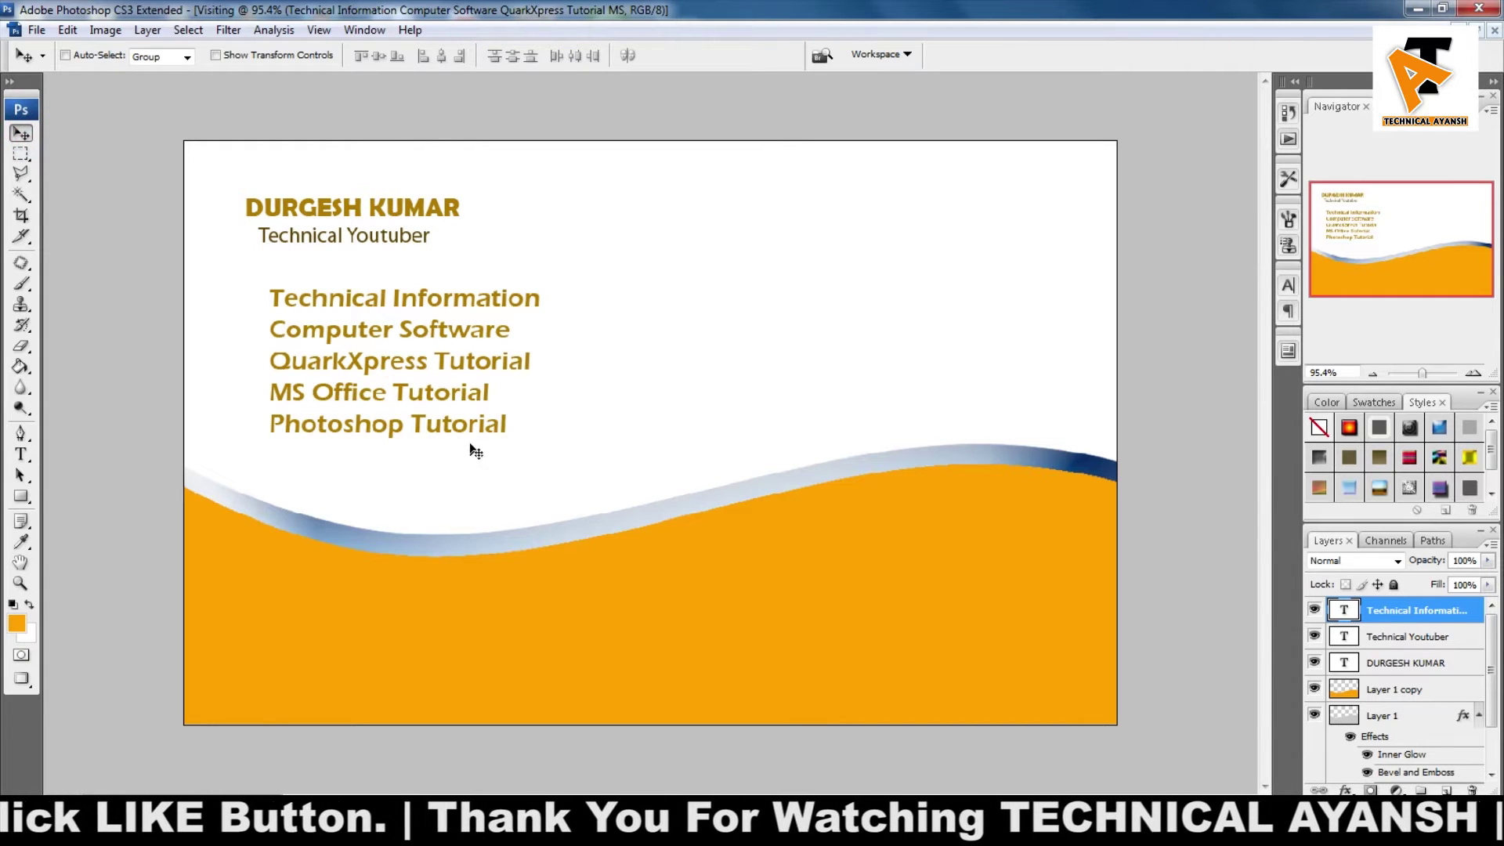
# Scale the skill list to about 86% and move it slightly lower
pyautogui.hotkey('ctrl', 't')
pyautogui.moveTo(544, 440); pyautogui.dragTo(521, 427)
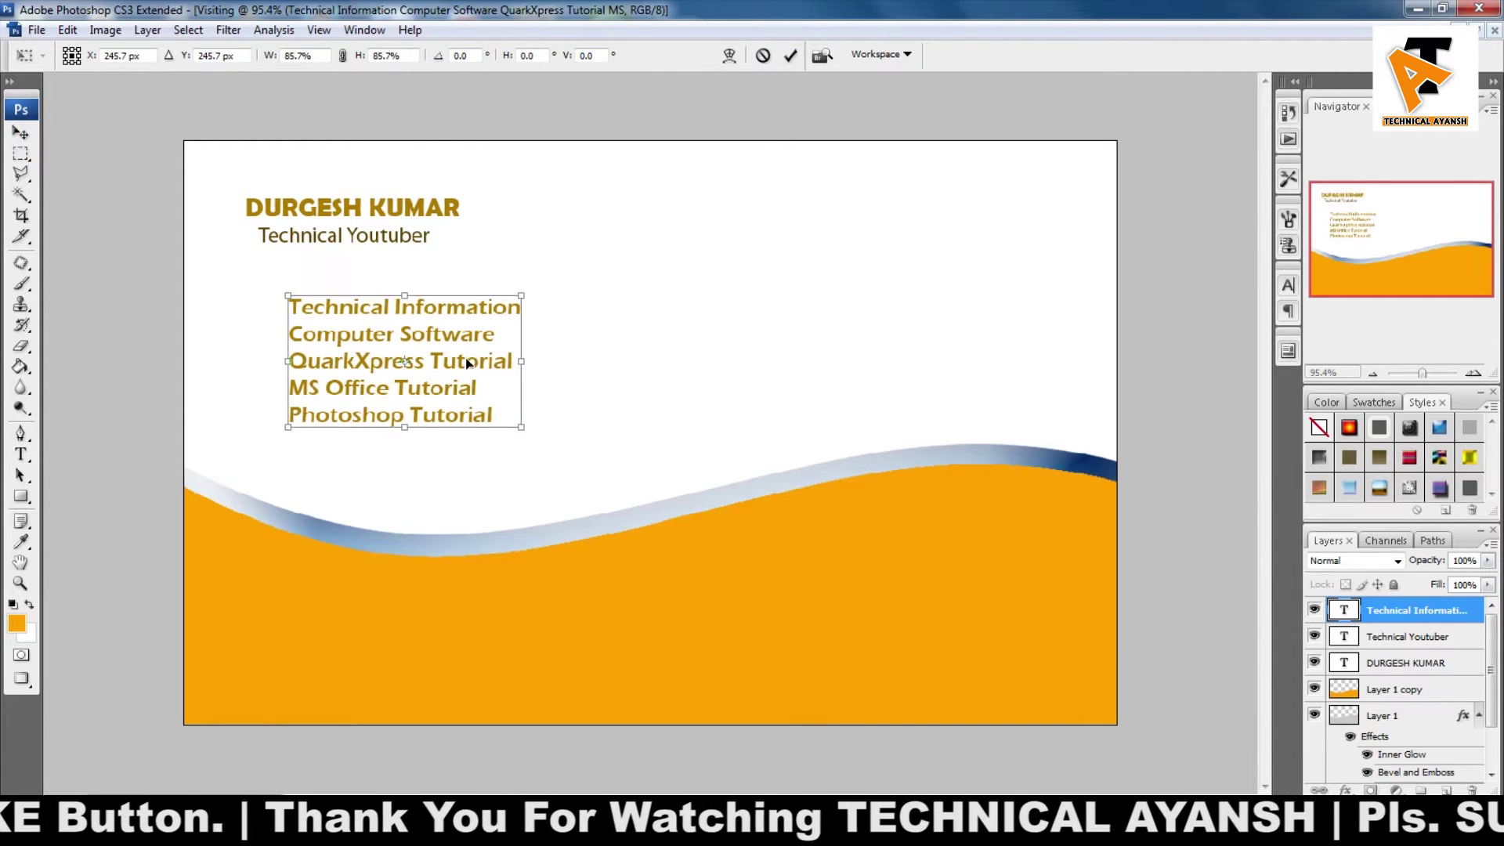
pyautogui.press('Return')
pyautogui.moveTo(435, 364); pyautogui.dragTo(431, 385)
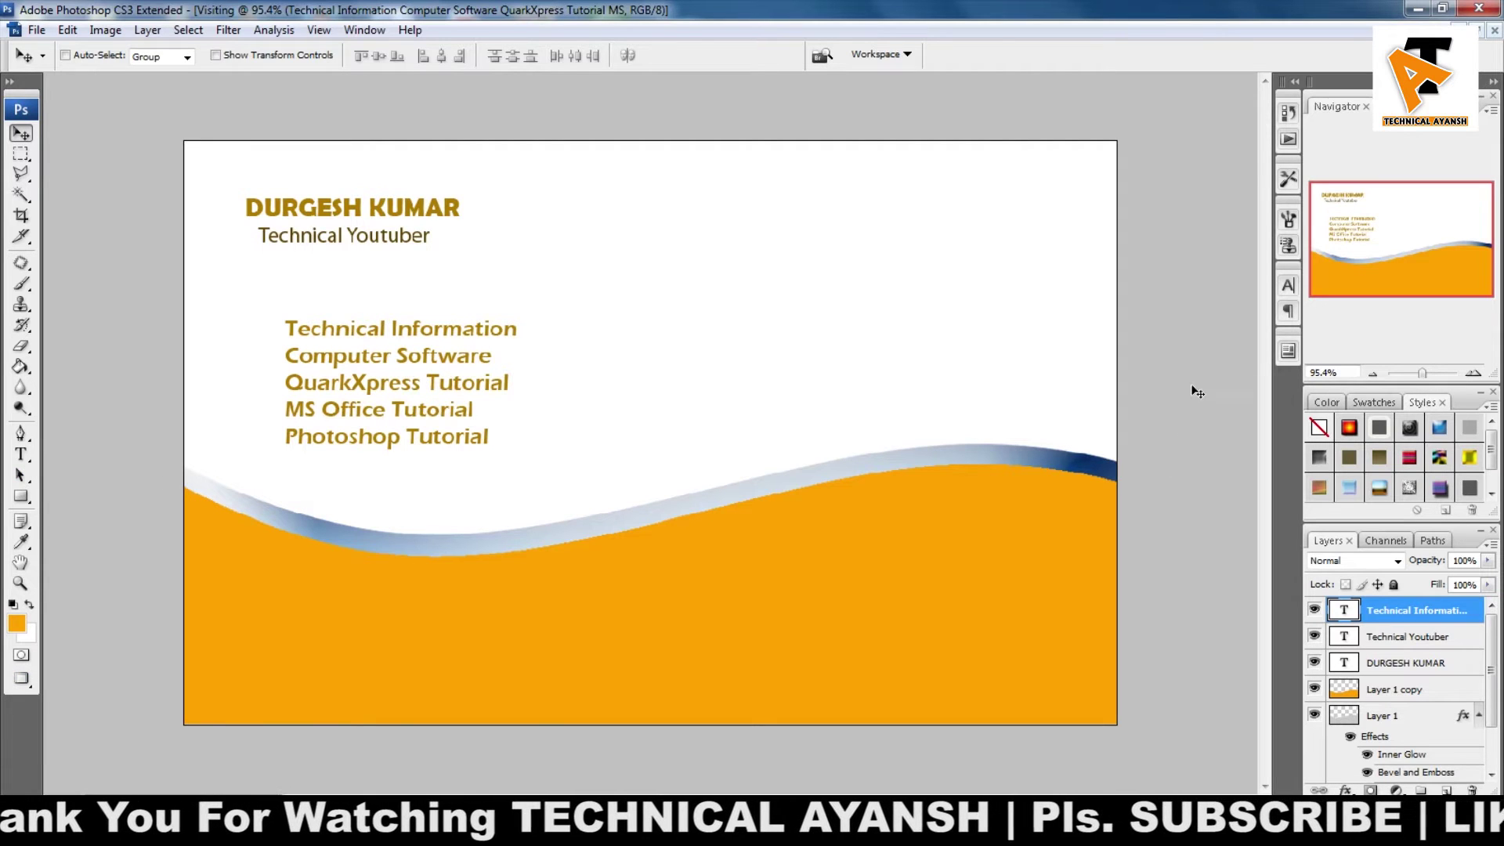
# Colour the list text black (000000) and add a new empty layer above it
pyautogui.click(1288, 285)
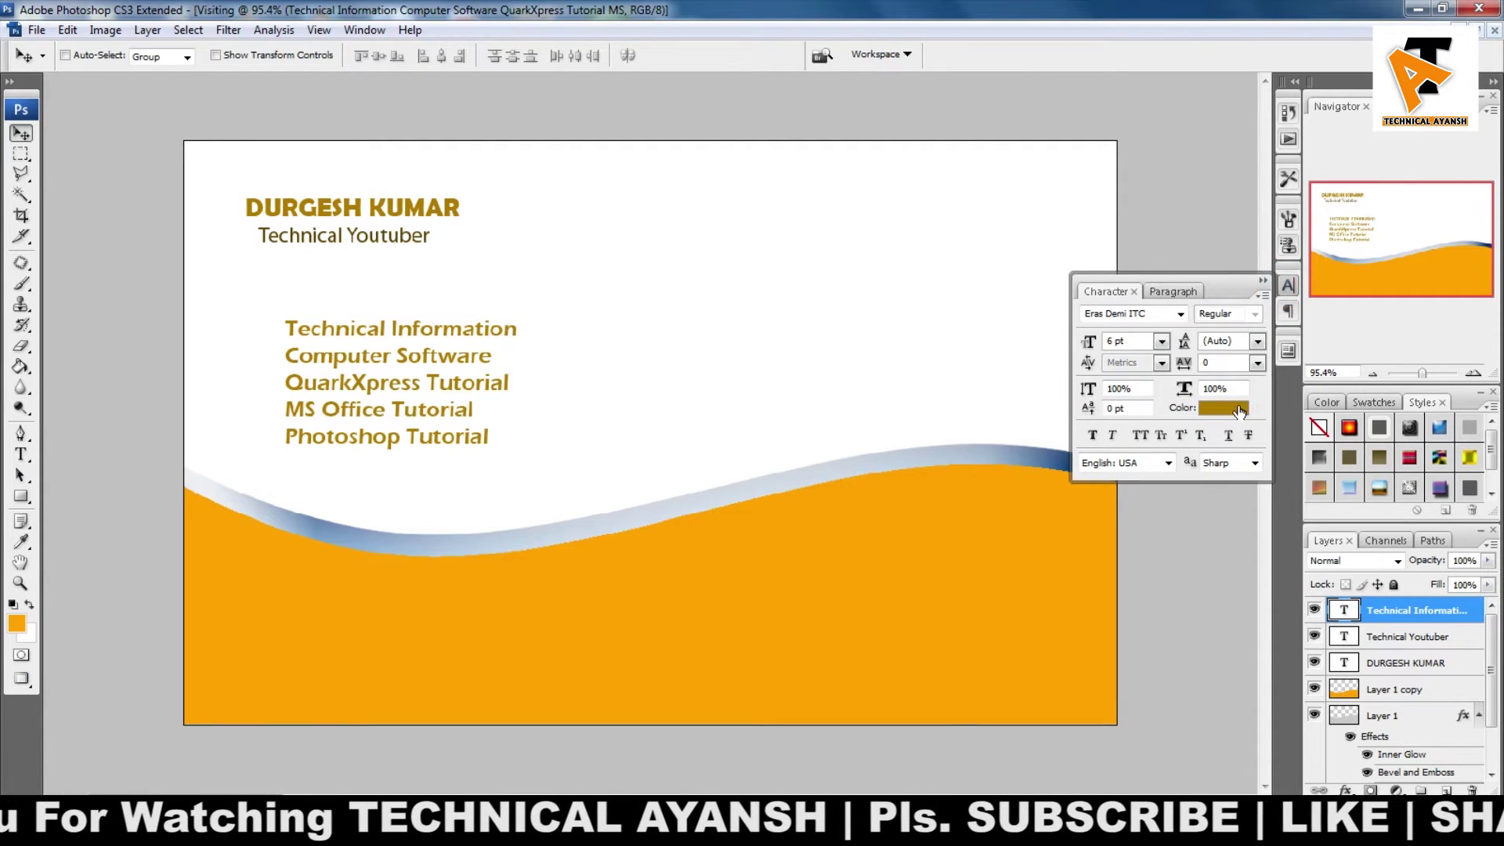
pyautogui.click(1239, 411)
pyautogui.moveTo(561, 296); pyautogui.dragTo(900, 524)
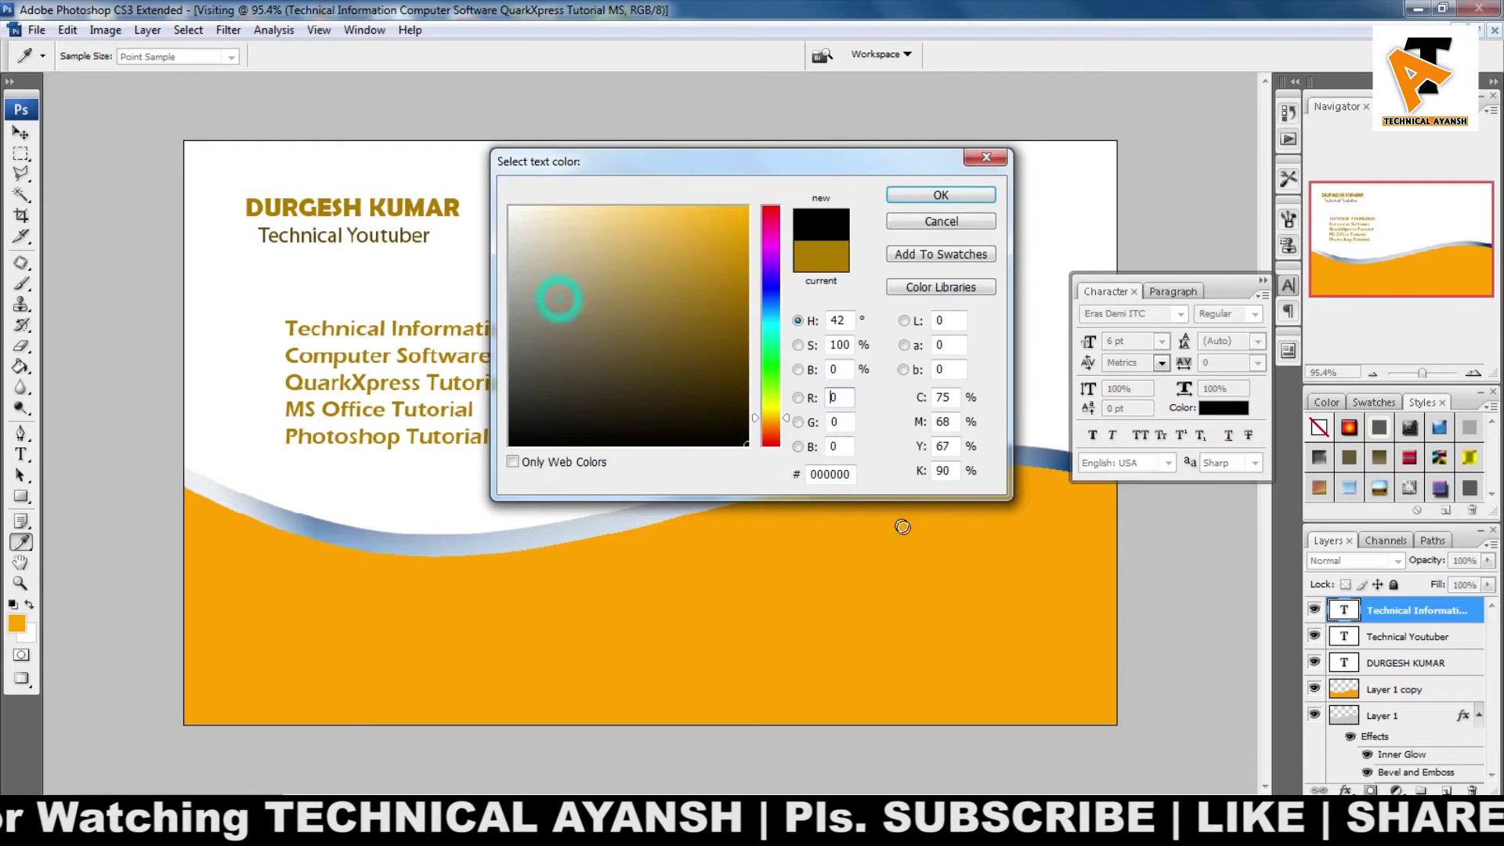
pyautogui.click(941, 196)
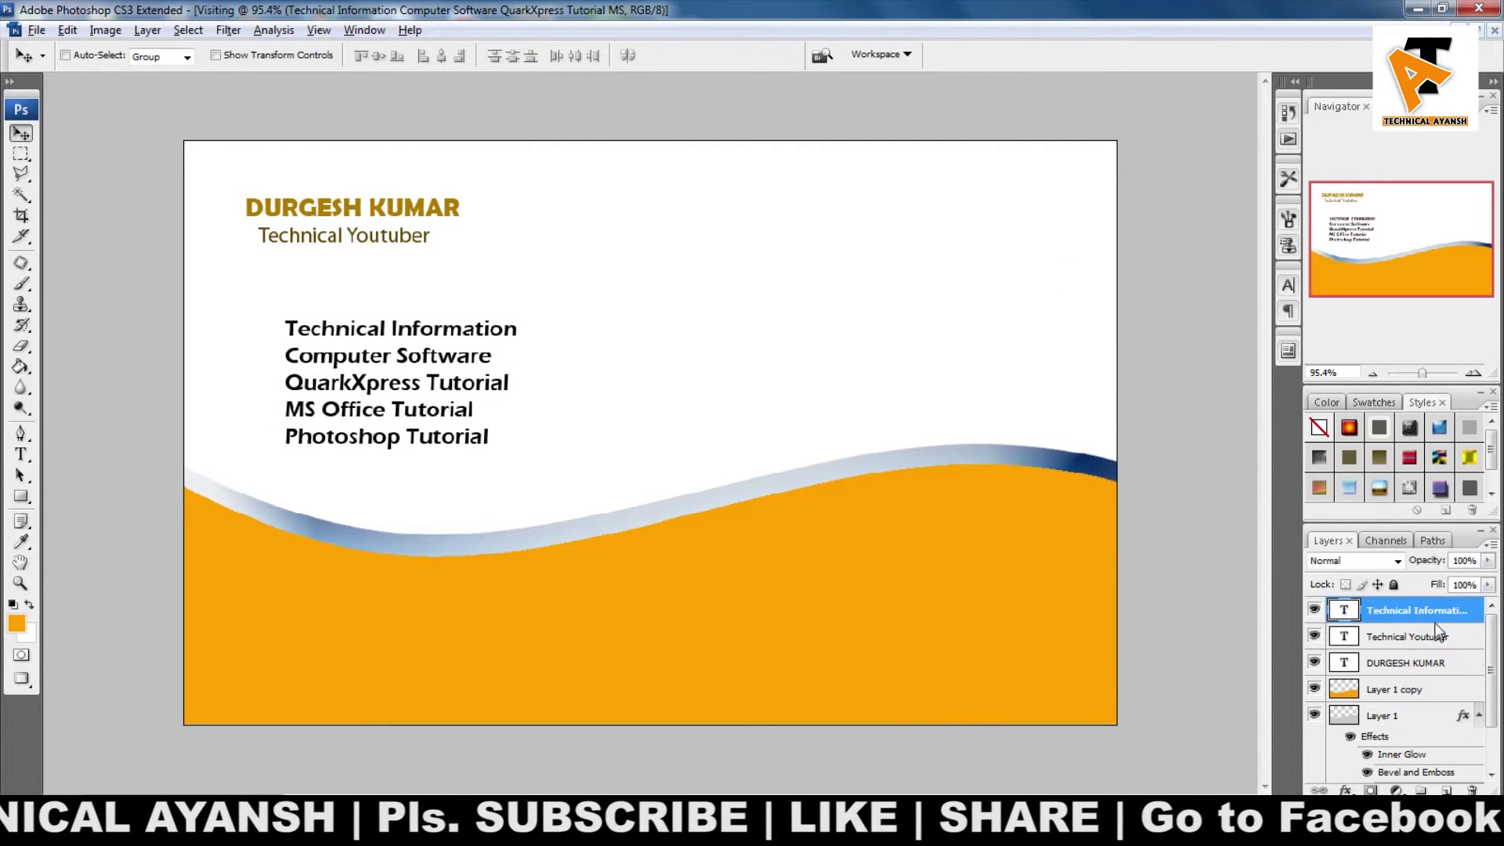
pyautogui.click(1446, 789)
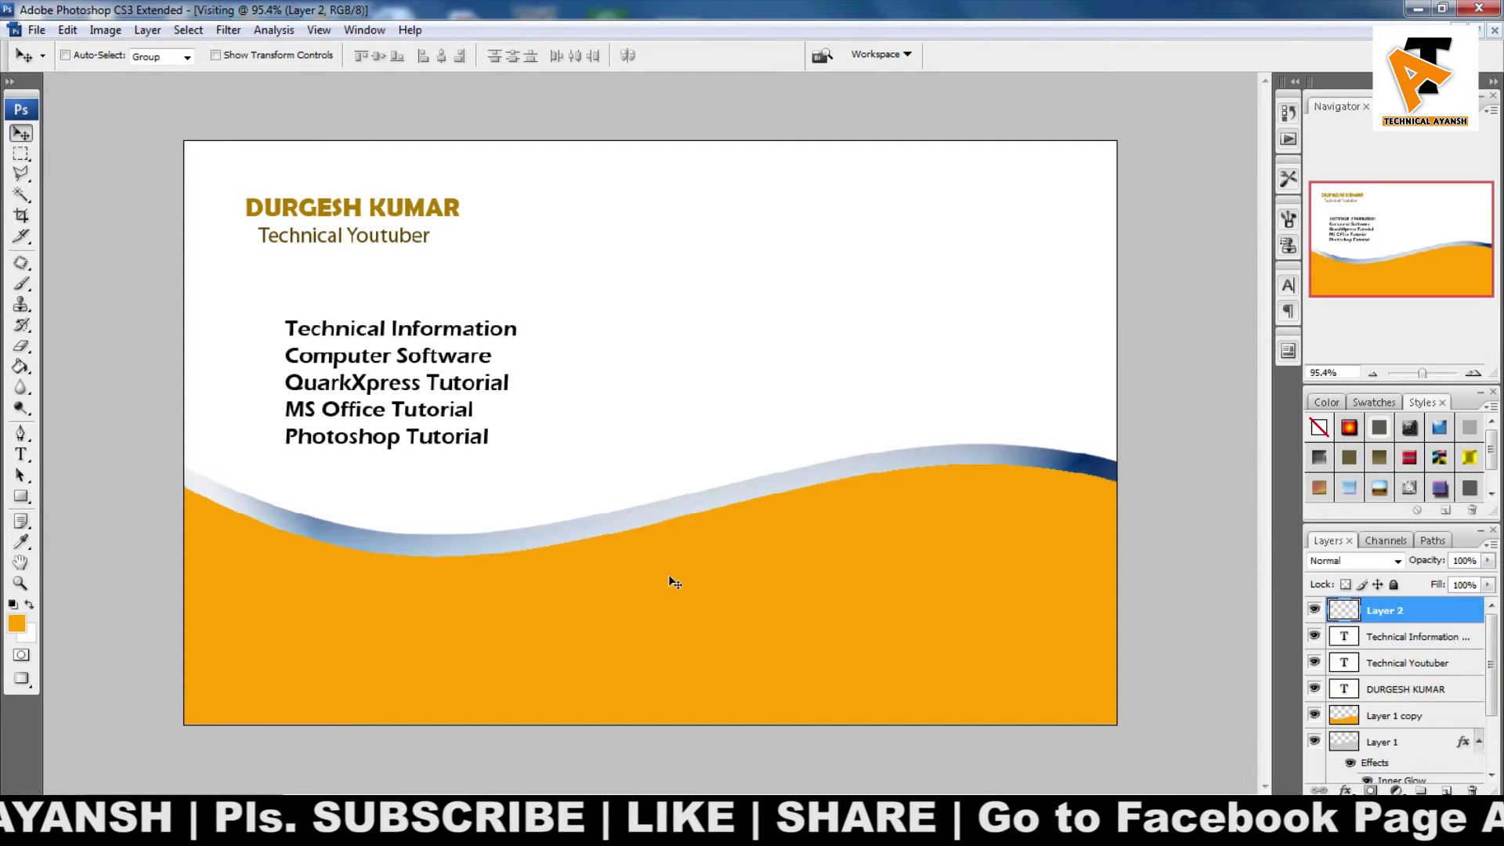
# Select a small circle beside Technical Information and make it an orange dot on Layer 3
pyautogui.click(21, 157)
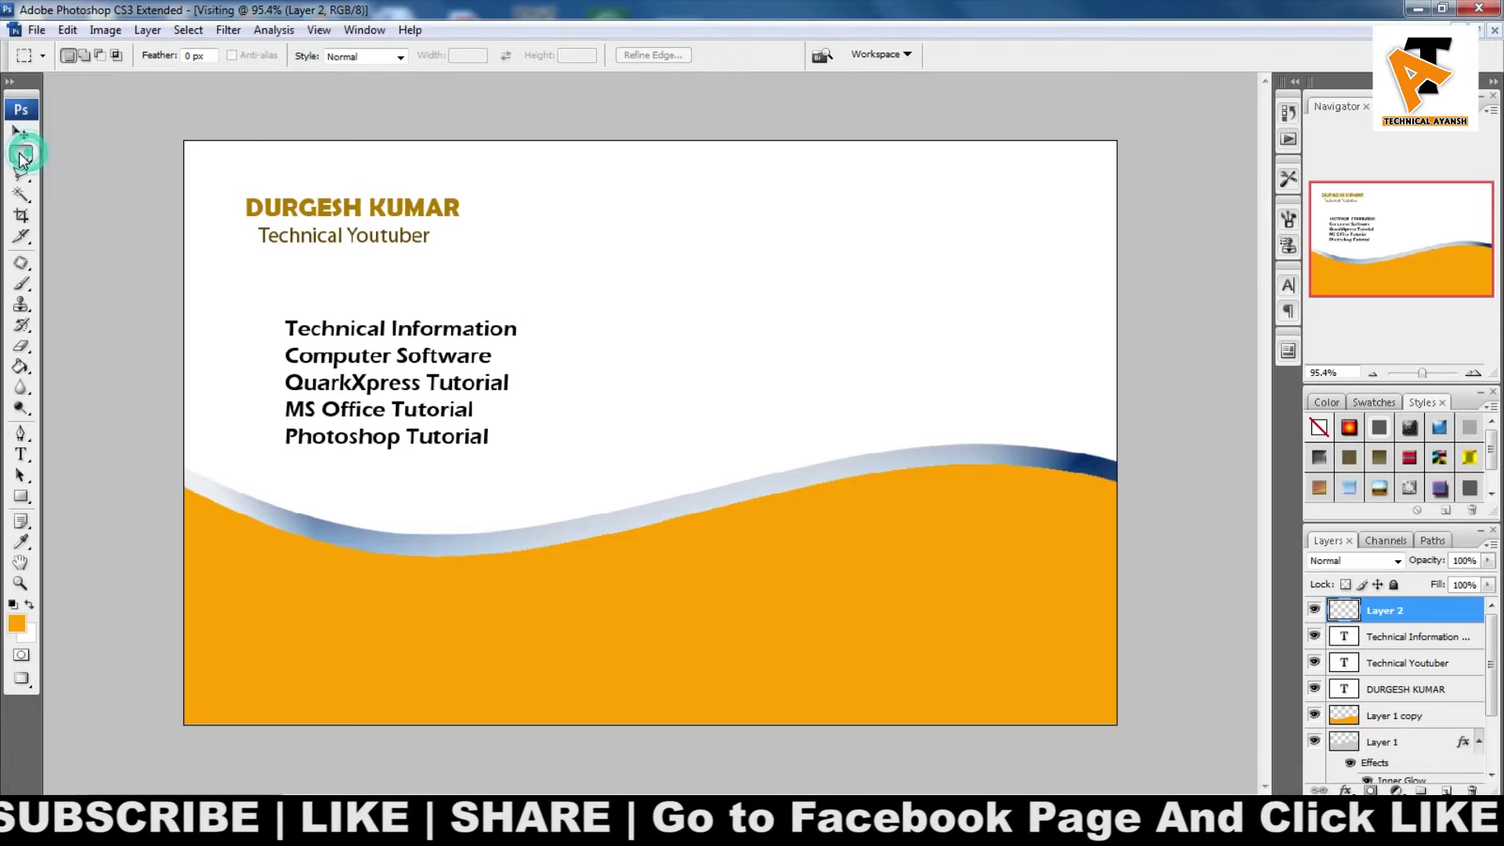
pyautogui.moveTo(21, 158); pyautogui.dragTo(109, 168)
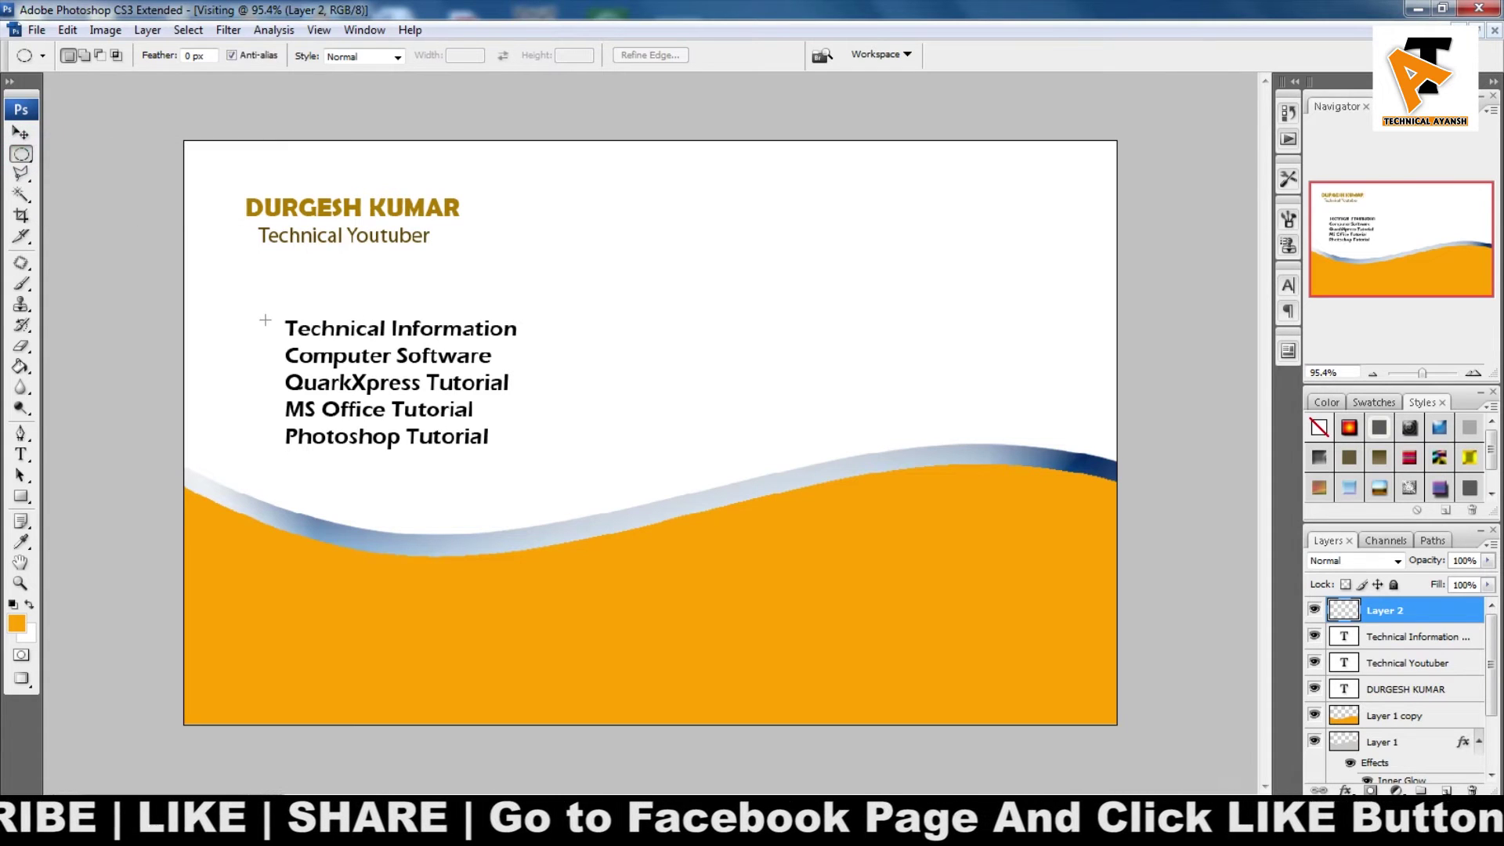
pyautogui.moveTo(261, 322); pyautogui.dragTo(282, 338)
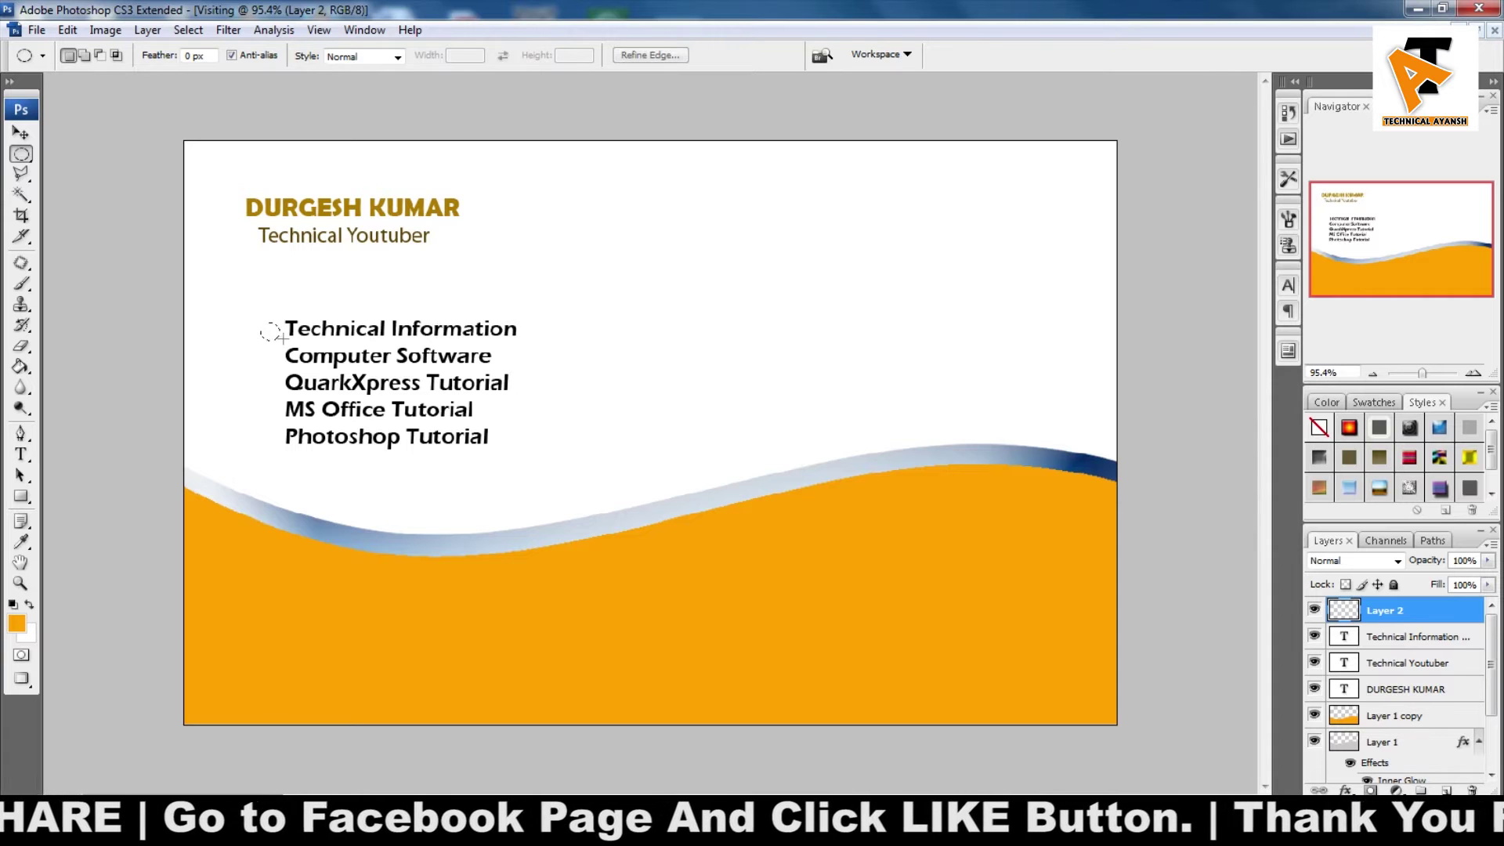
pyautogui.hotkey('alt', 'BackSpace')
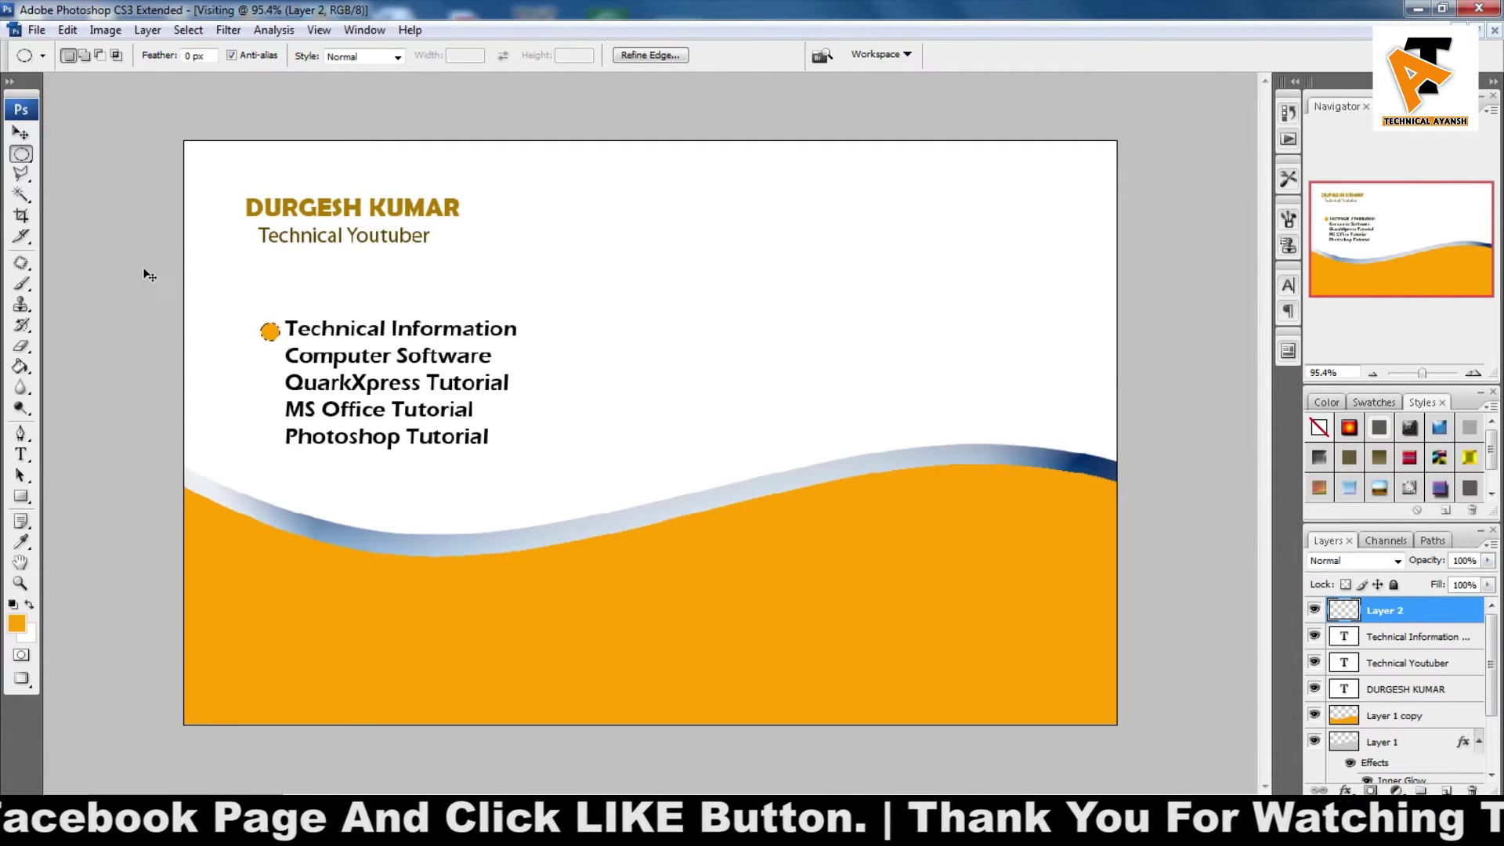
pyautogui.hotkey('ctrl', 'z')
pyautogui.keyDown('alt'); pyautogui.scroll(1, 255, 332); pyautogui.keyUp('alt')
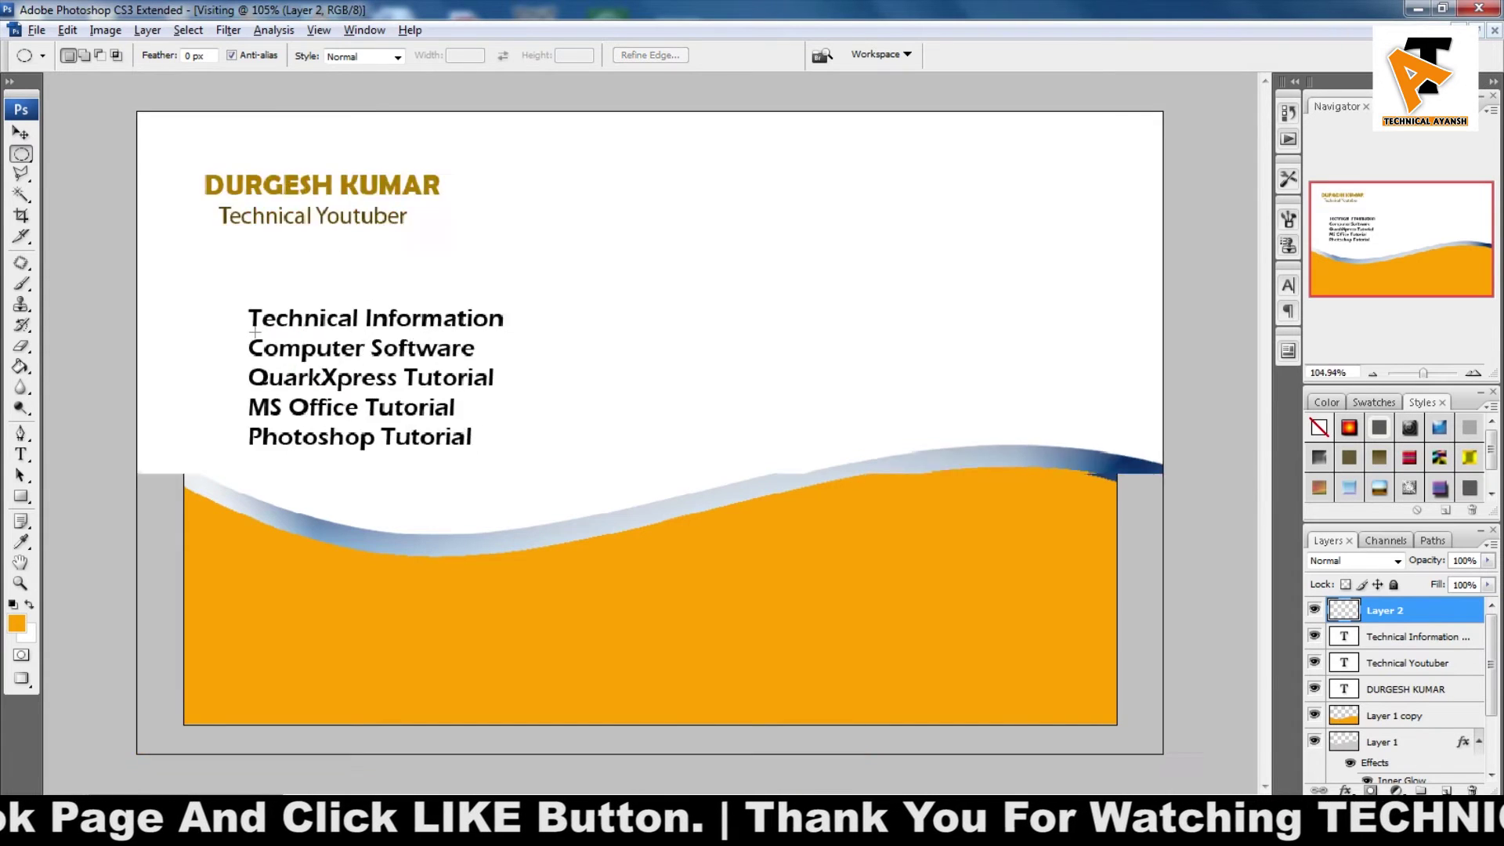
pyautogui.keyDown('alt'); pyautogui.scroll(4, 254, 333); pyautogui.keyUp('alt')
pyautogui.keyDown('alt'); pyautogui.scroll(-2, 207, 325); pyautogui.keyUp('alt')
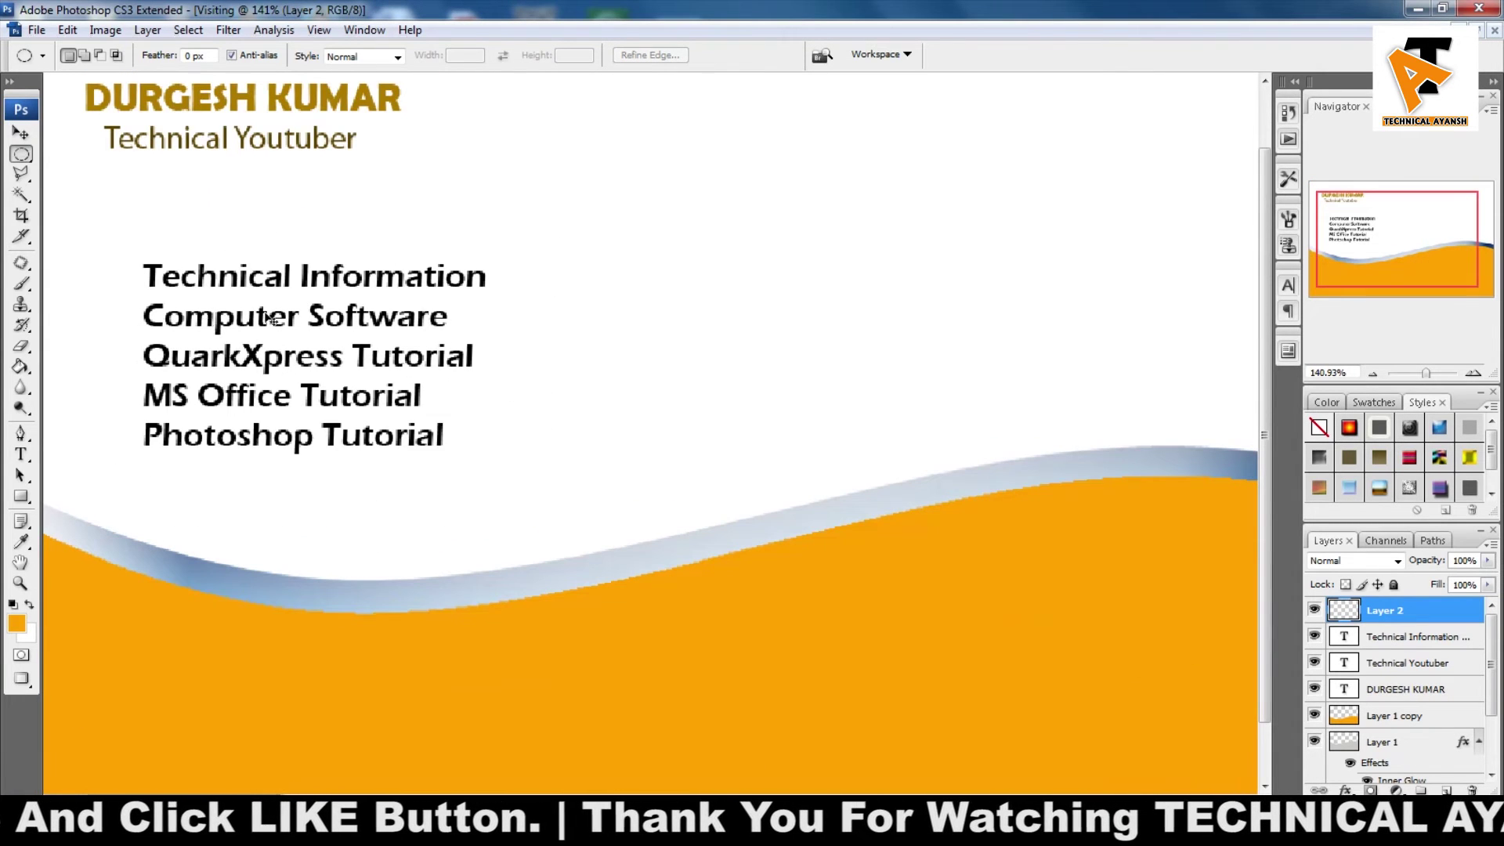
pyautogui.keyDown('alt'); pyautogui.scroll(-2, 329, 379); pyautogui.keyUp('alt')
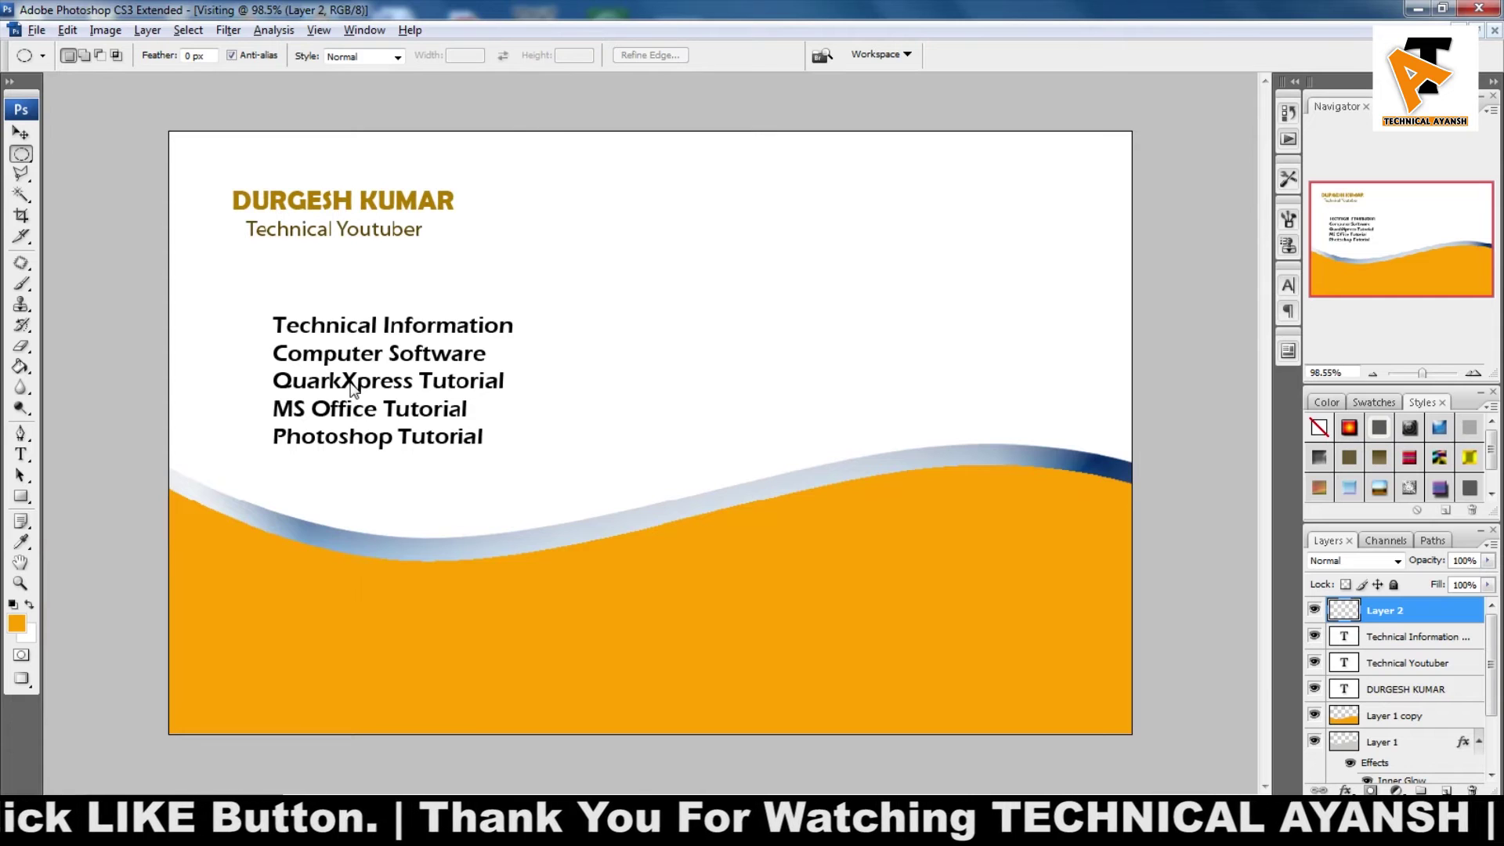
pyautogui.click(21, 133)
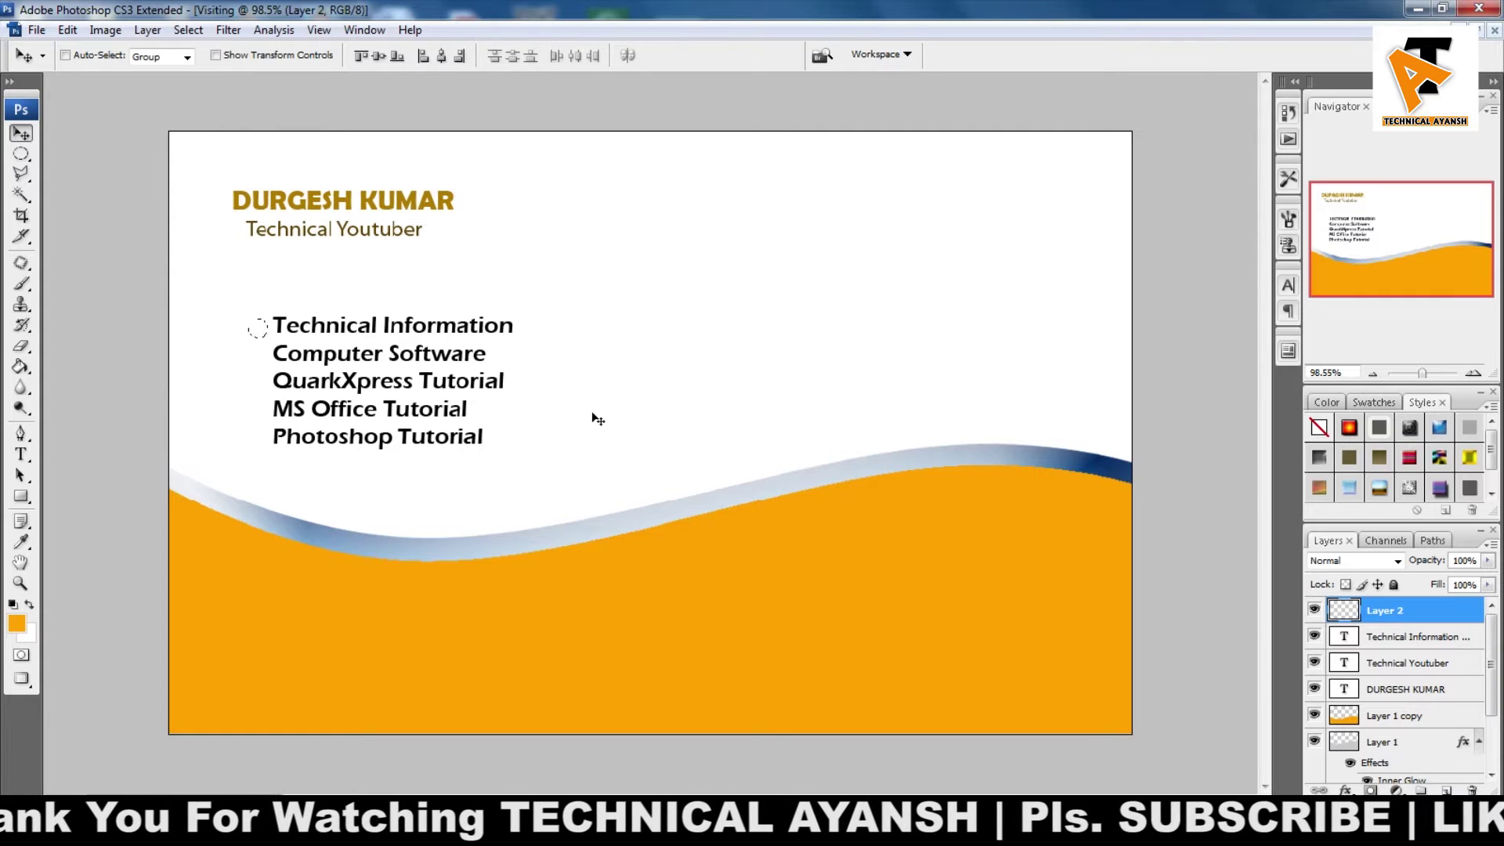
pyautogui.hotkey('alt', 'BackSpace')
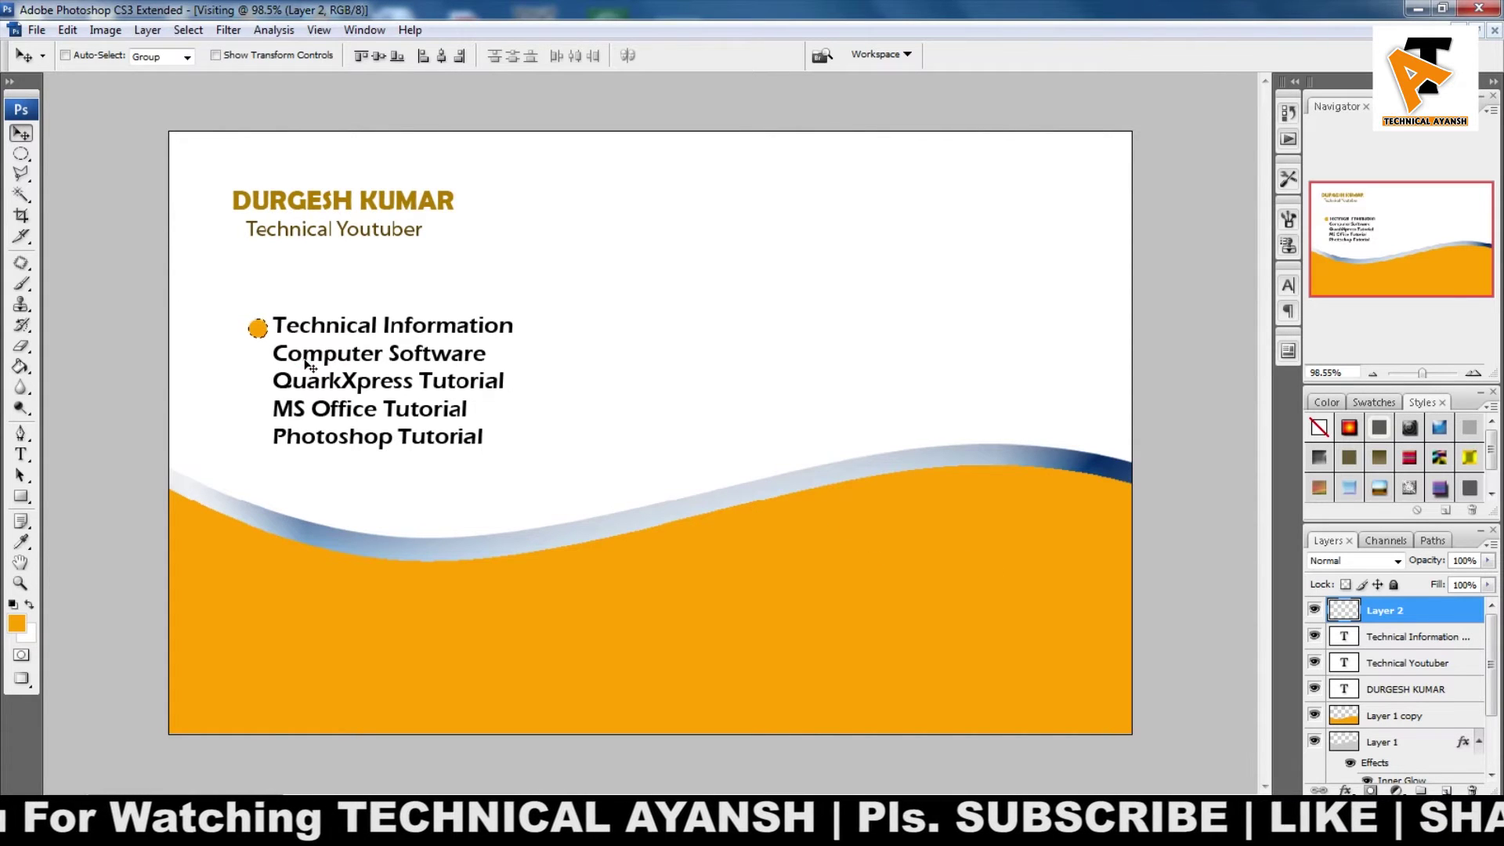
pyautogui.hotkey('ctrl', 'z')
pyautogui.hotkey('ctrl', 'v')
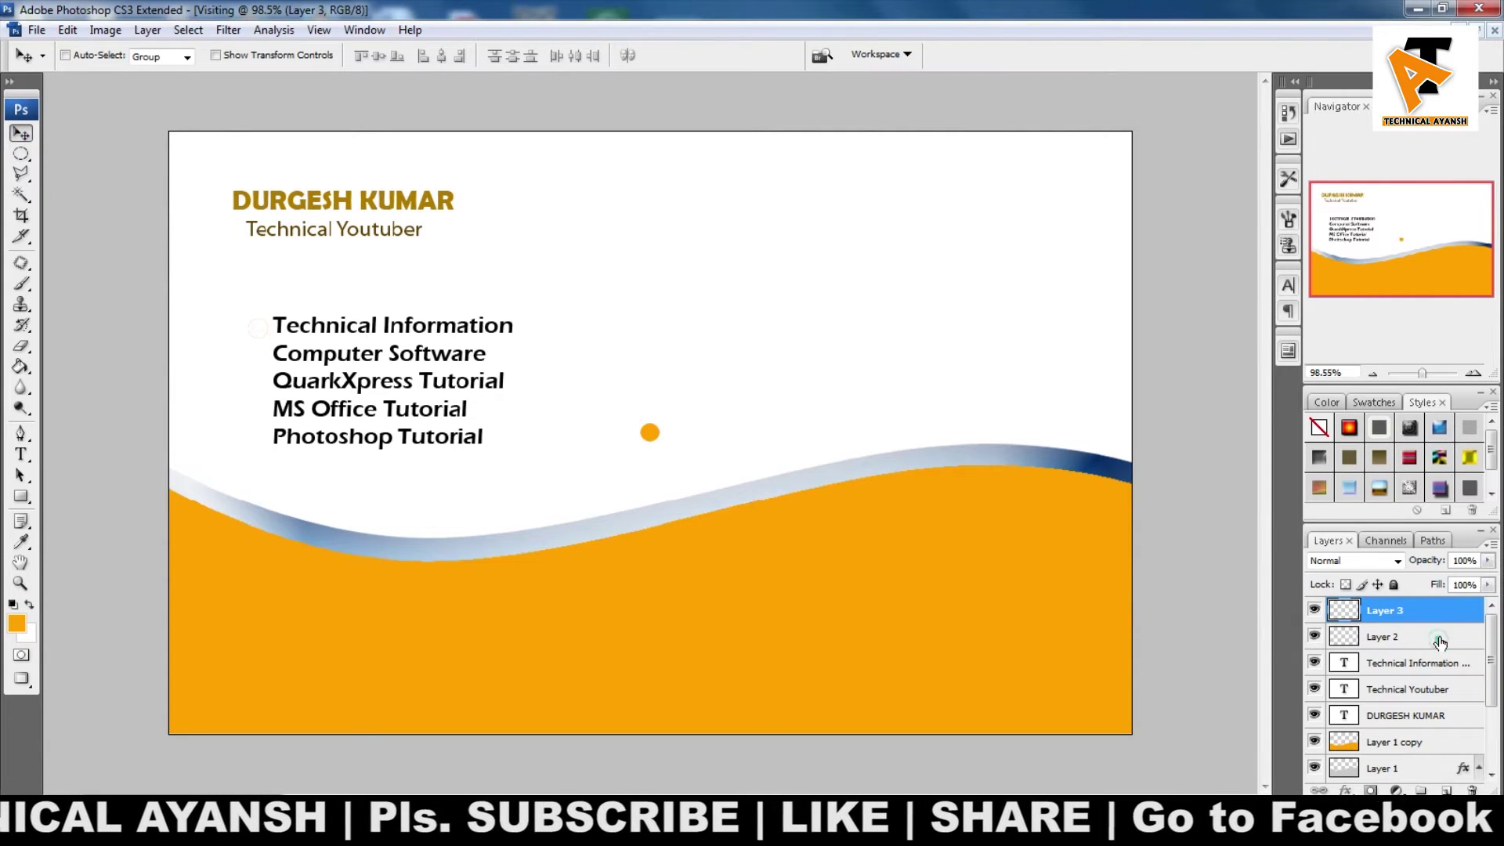
# Delete the empty Layer 2 and place orange dot copies beside each of the five skill lines
pyautogui.moveTo(1426, 614)
pyautogui.mouseDown()
pyautogui.moveTo(1453, 791)
pyautogui.moveTo(1473, 791)
pyautogui.mouseUp()
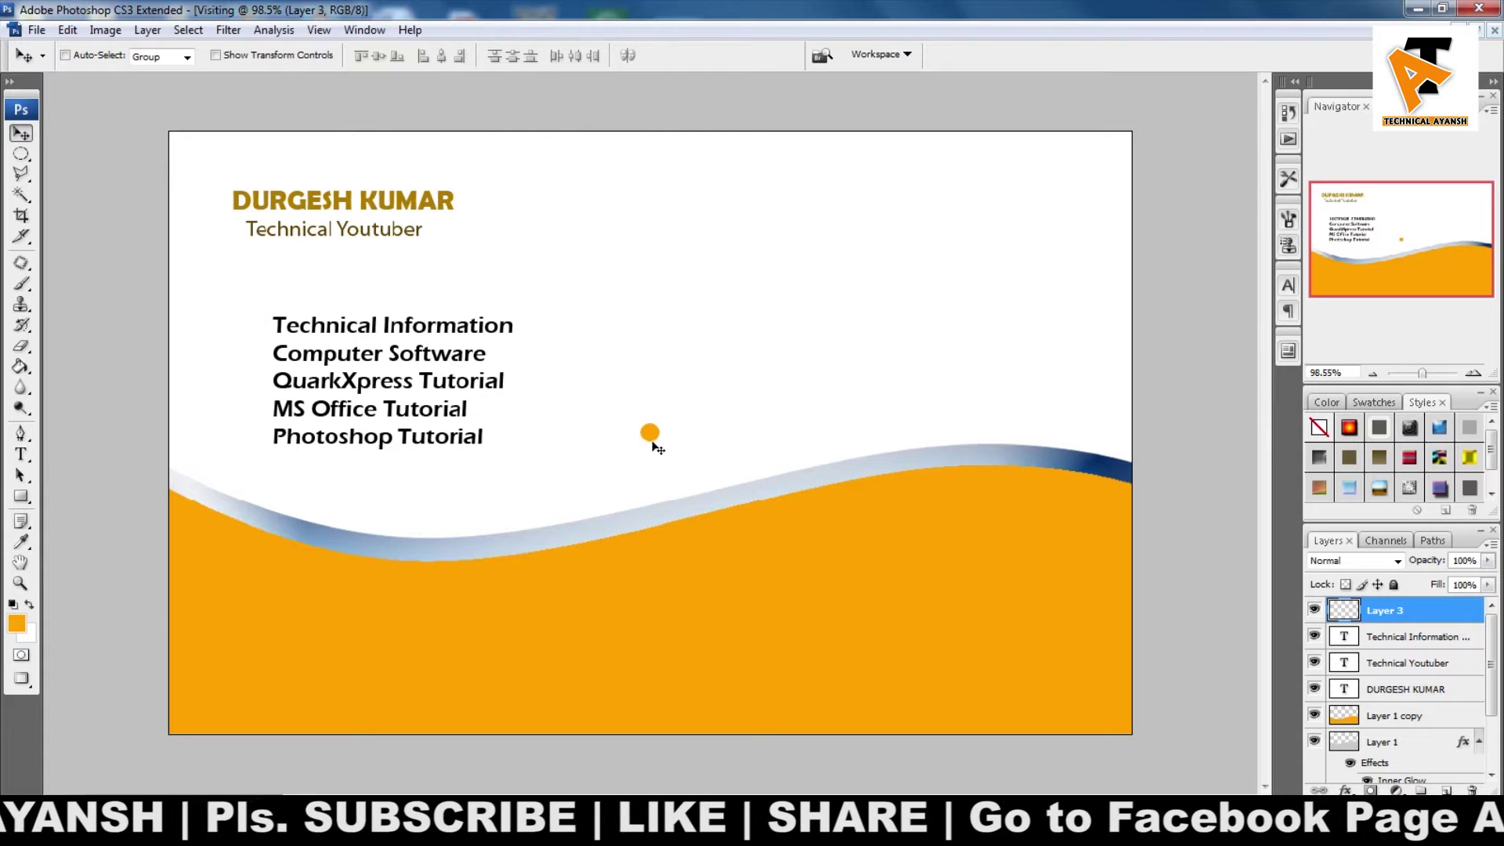
pyautogui.moveTo(653, 444); pyautogui.dragTo(260, 322)
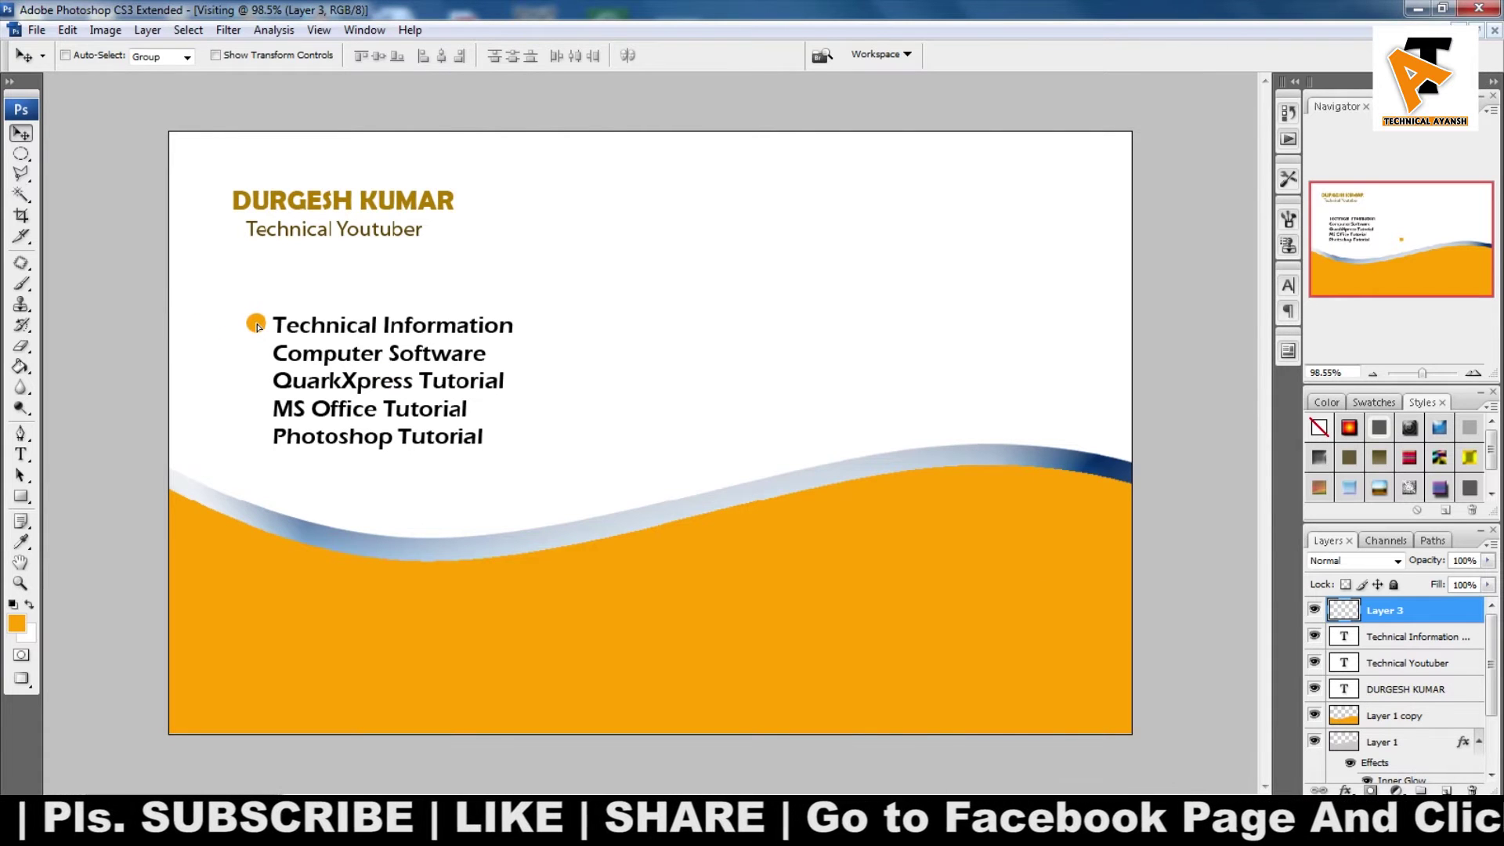
pyautogui.scroll(2, 253, 328)
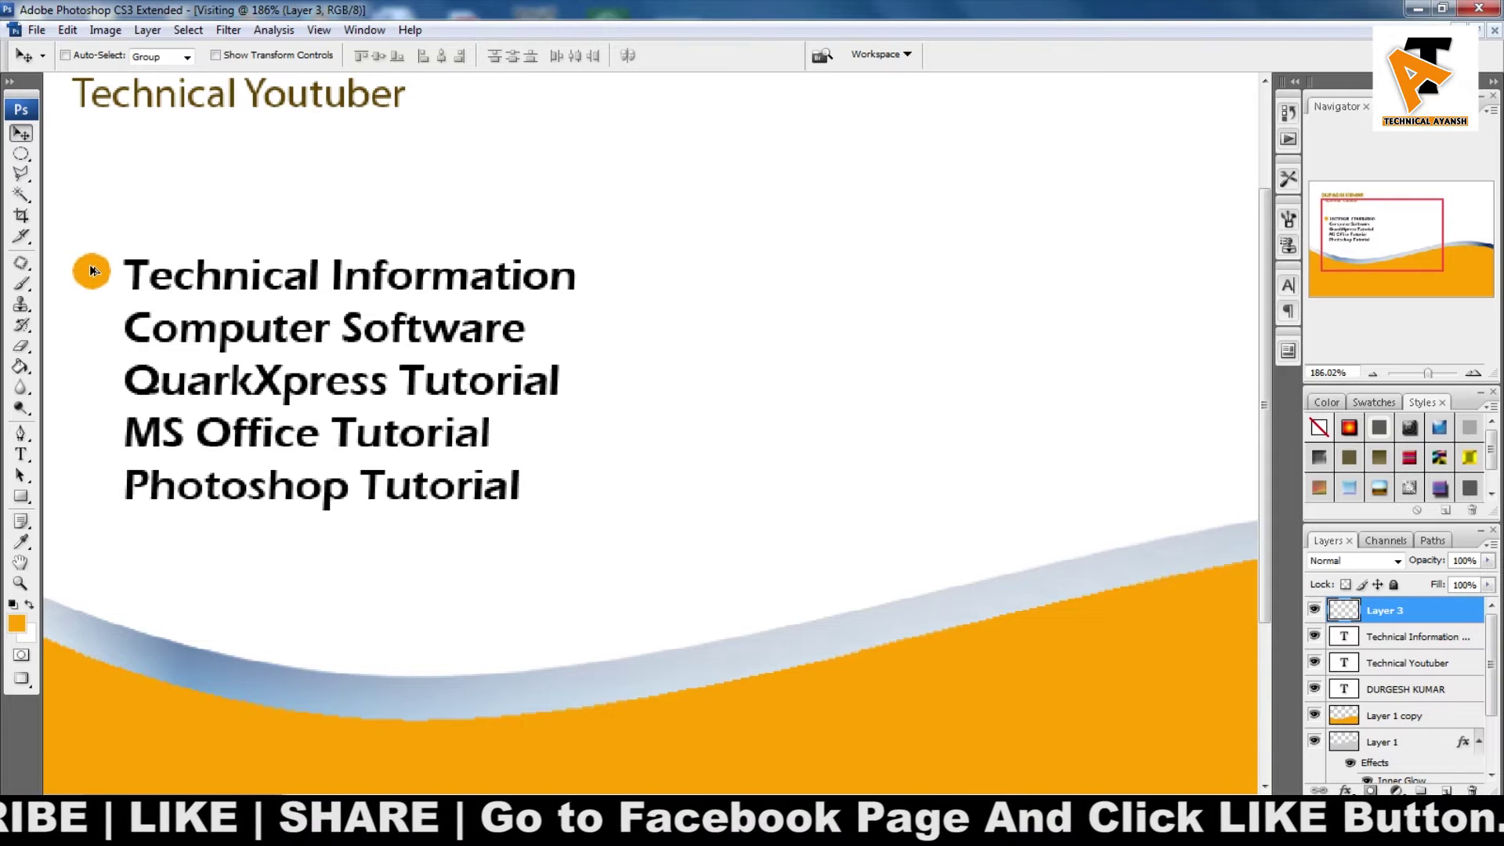
pyautogui.moveTo(91, 270); pyautogui.dragTo(92, 485)
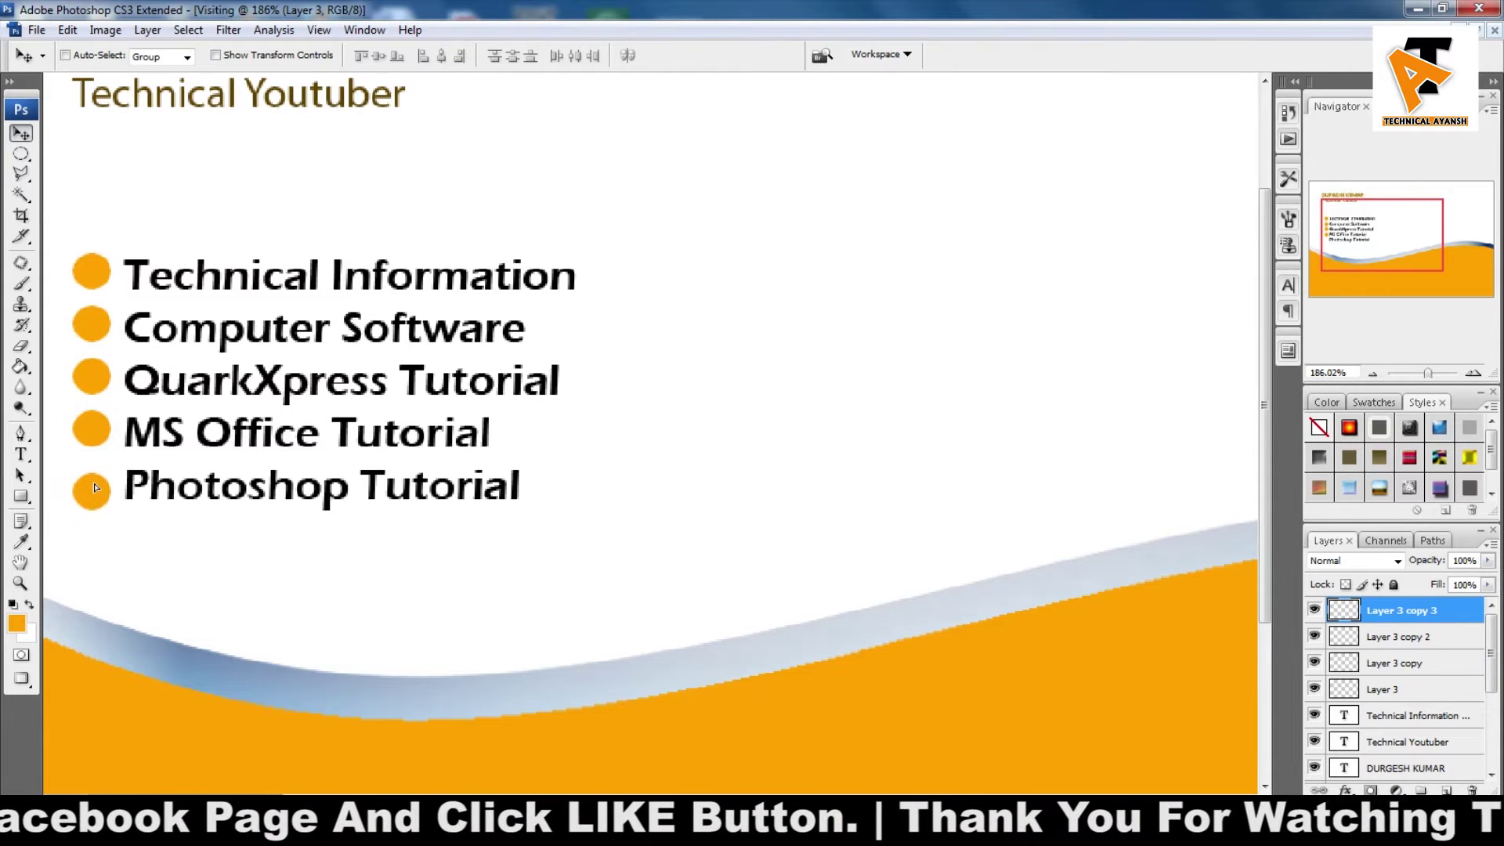
pyautogui.keyDown('alt'); pyautogui.click(95, 483); pyautogui.keyUp('alt')
pyautogui.hotkey('ctrl', '0')
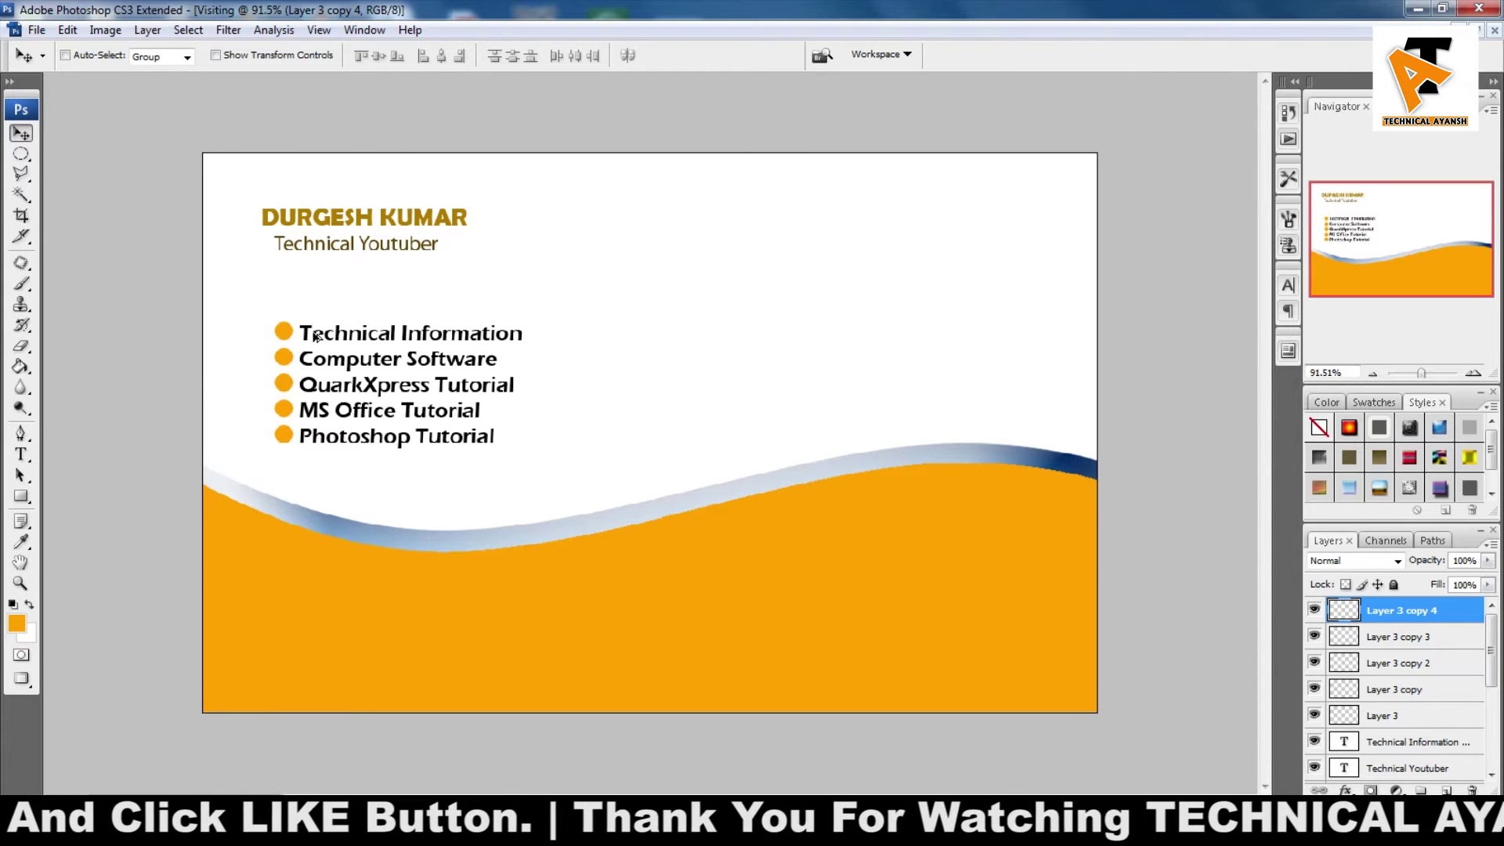
pyautogui.scroll(1, 315, 335)
# Select the five bullet-dot layers with the list text and nudge them left and slightly down
pyautogui.scroll(-1, 337, 322)
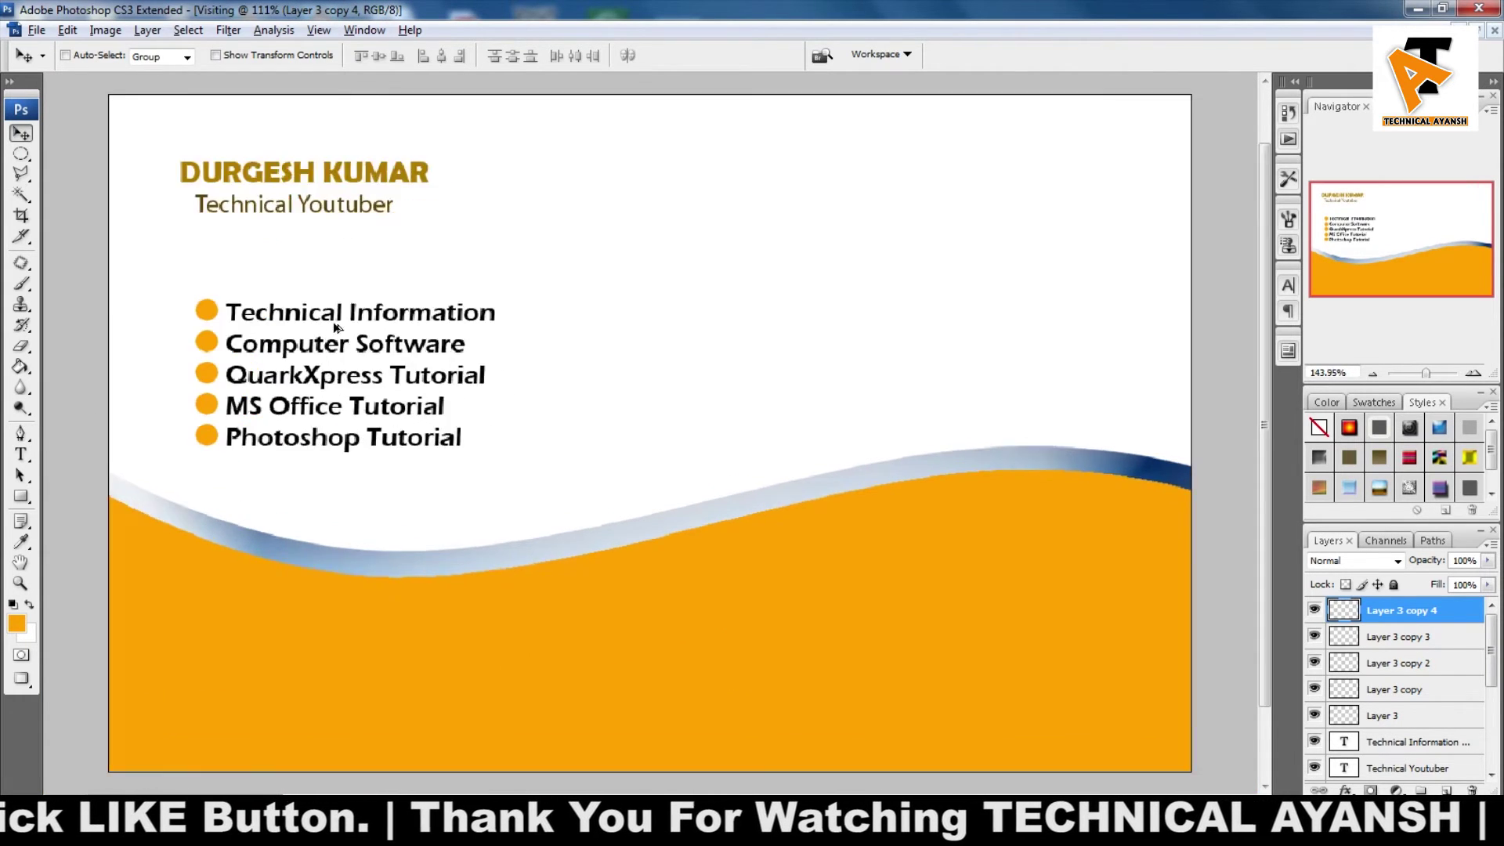
pyautogui.scroll(-1, 470, 325)
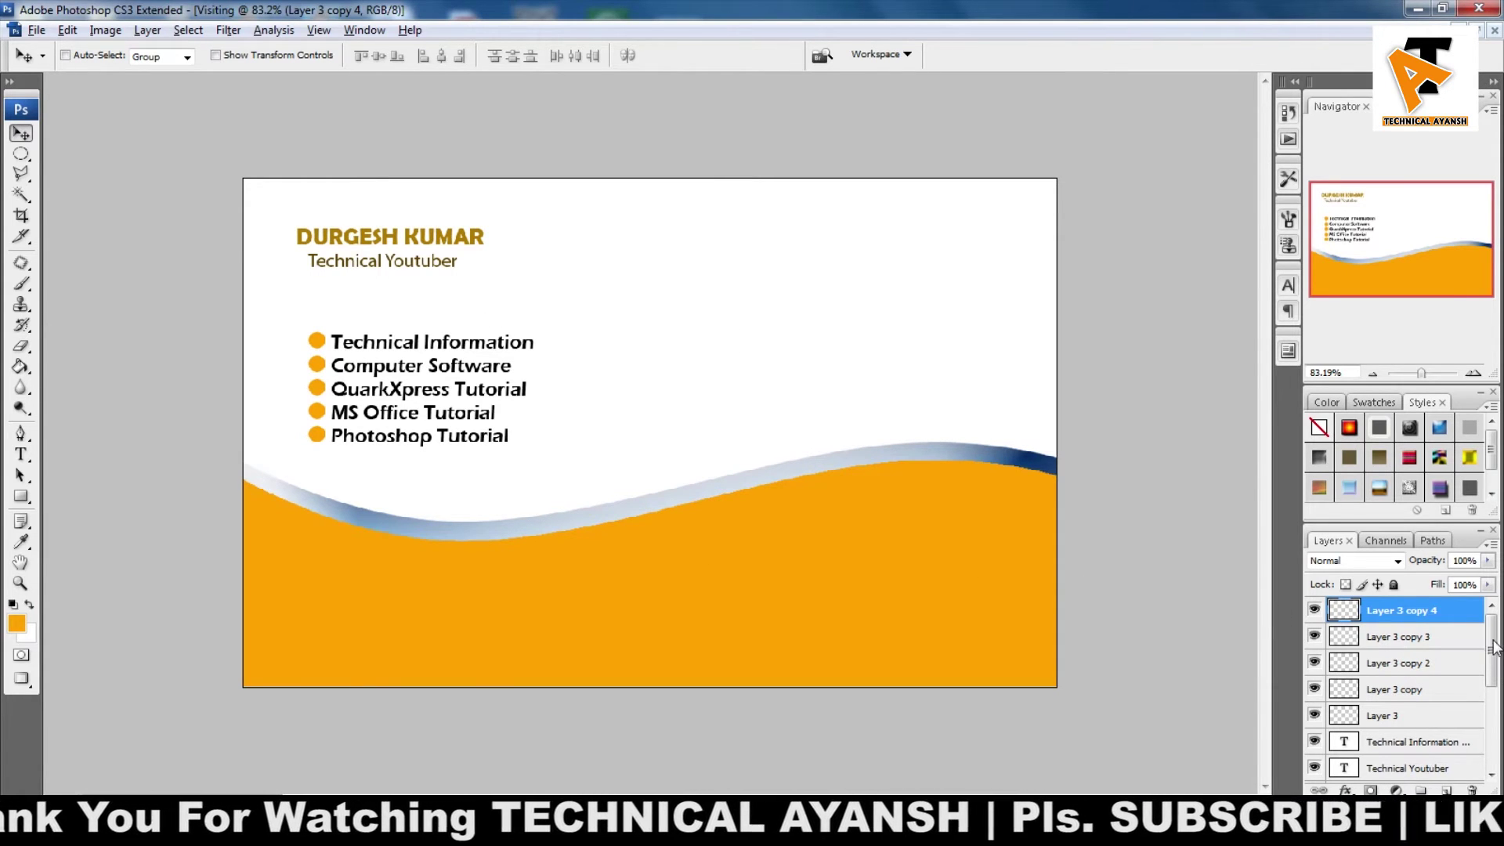
pyautogui.moveTo(1494, 647); pyautogui.dragTo(1494, 686)
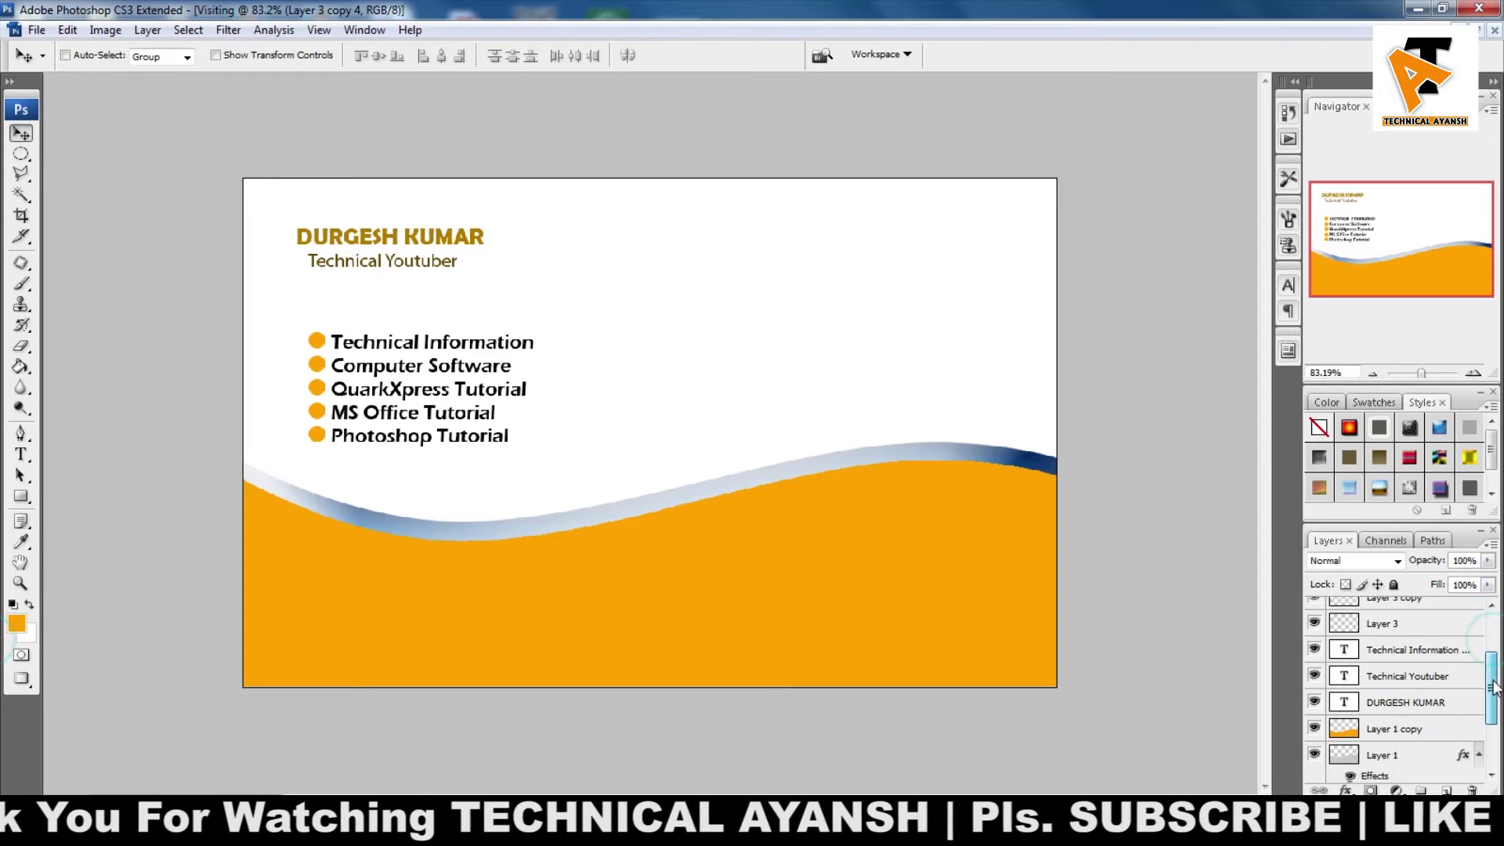
pyautogui.keyDown('shift'); pyautogui.click(1429, 642); pyautogui.keyUp('shift')
pyautogui.scroll(-2, 1433, 689)
pyautogui.scroll(-2, 1438, 742)
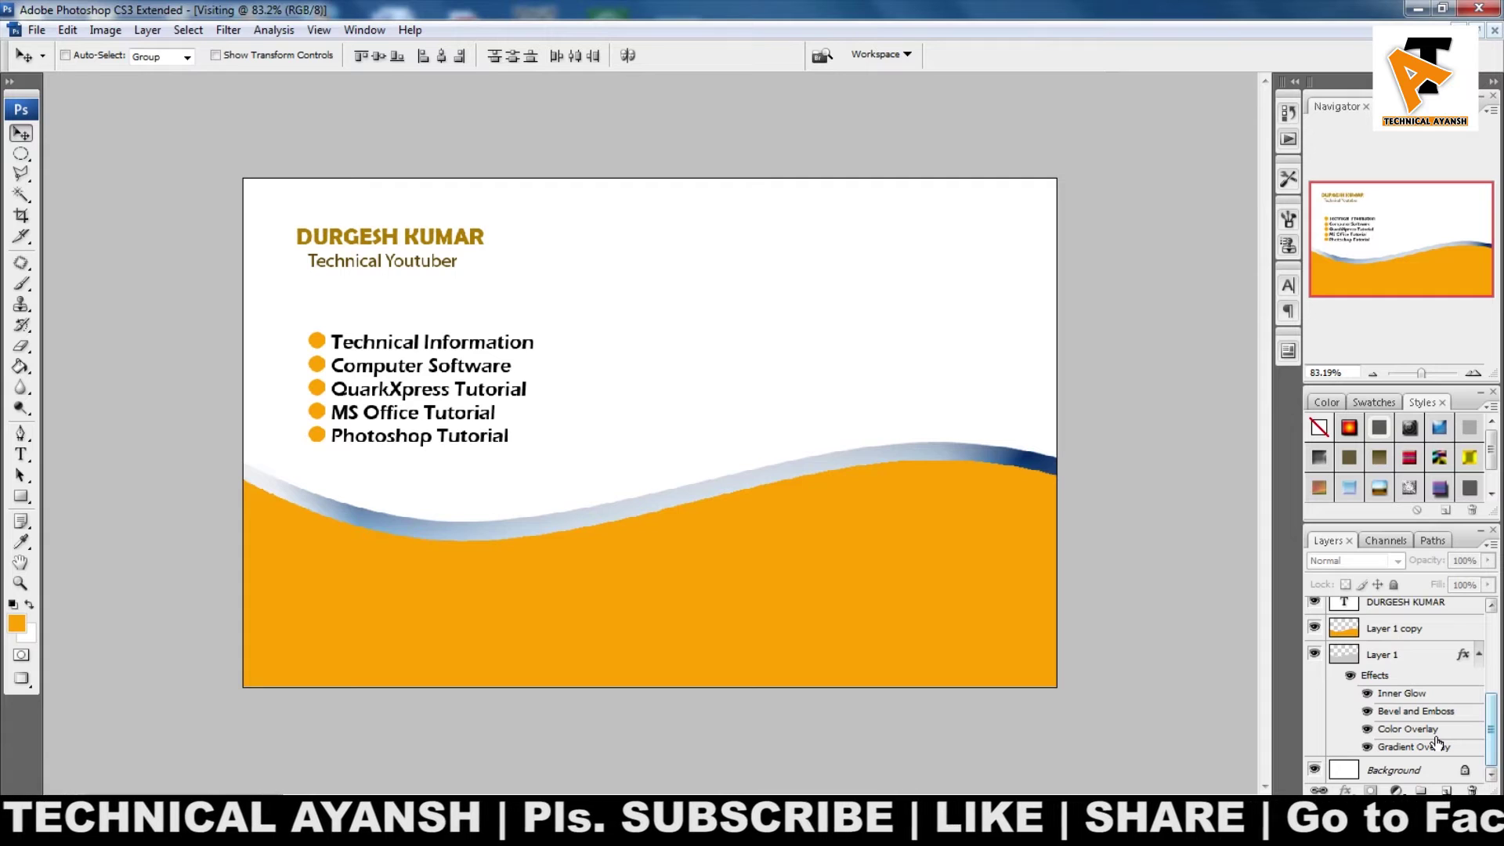
pyautogui.scroll(3, 1437, 742)
pyautogui.scroll(2, 1433, 705)
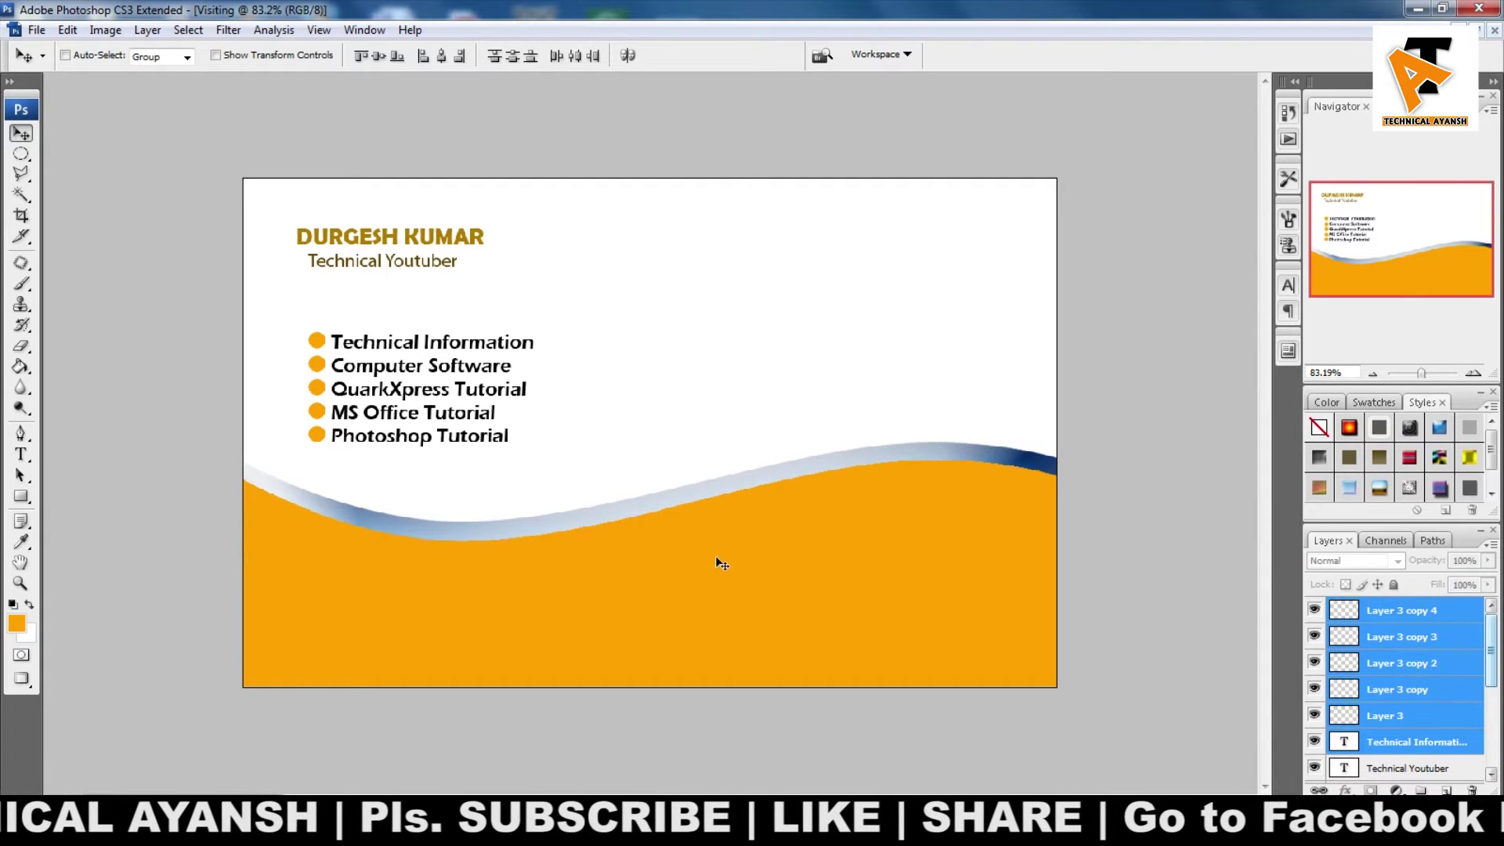
pyautogui.hotkey('ctrl', 't')
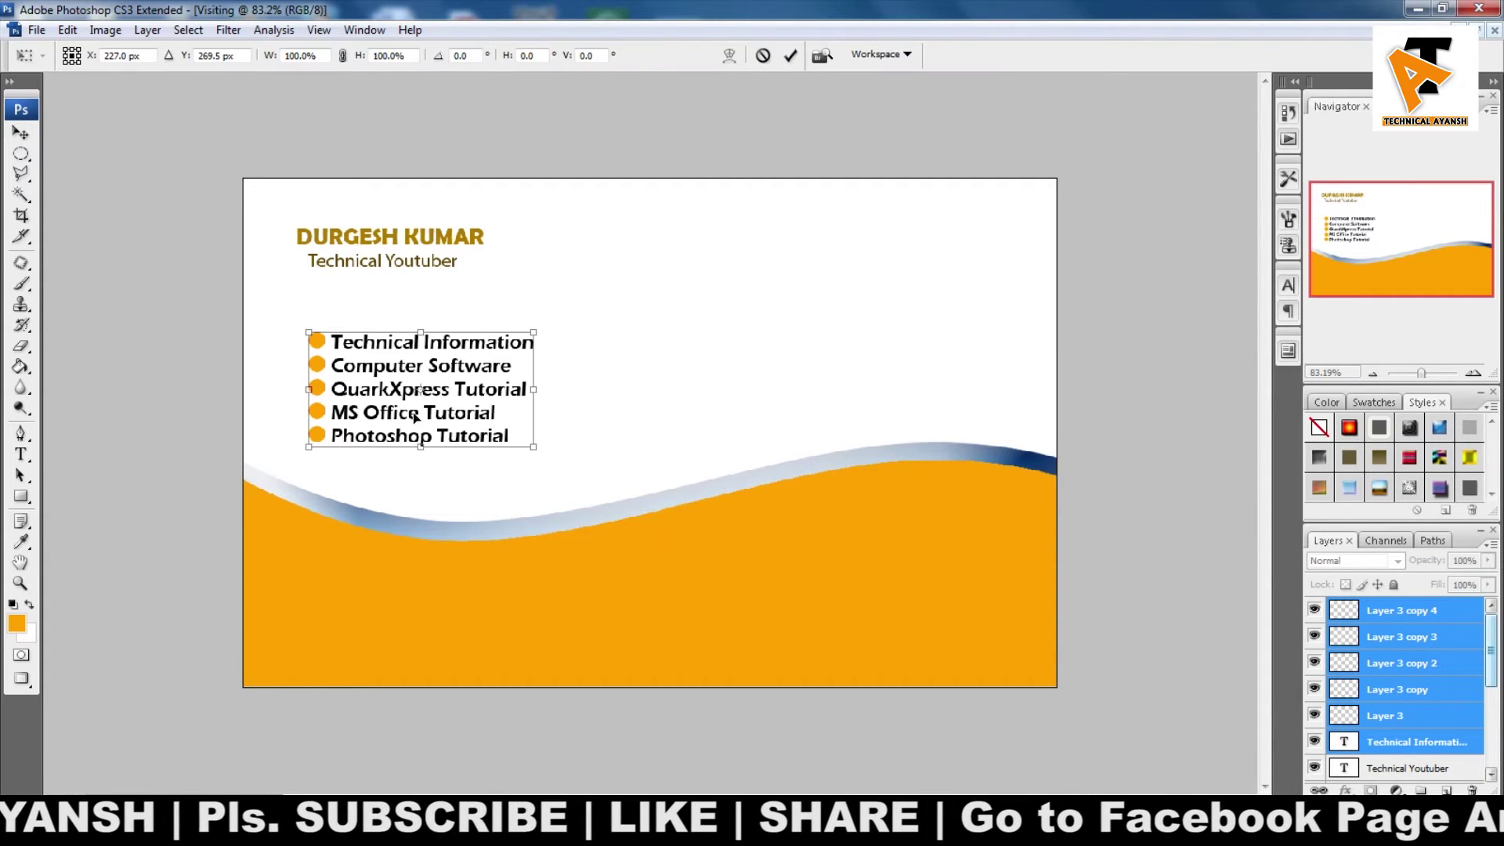
pyautogui.moveTo(440, 372); pyautogui.dragTo(428, 377)
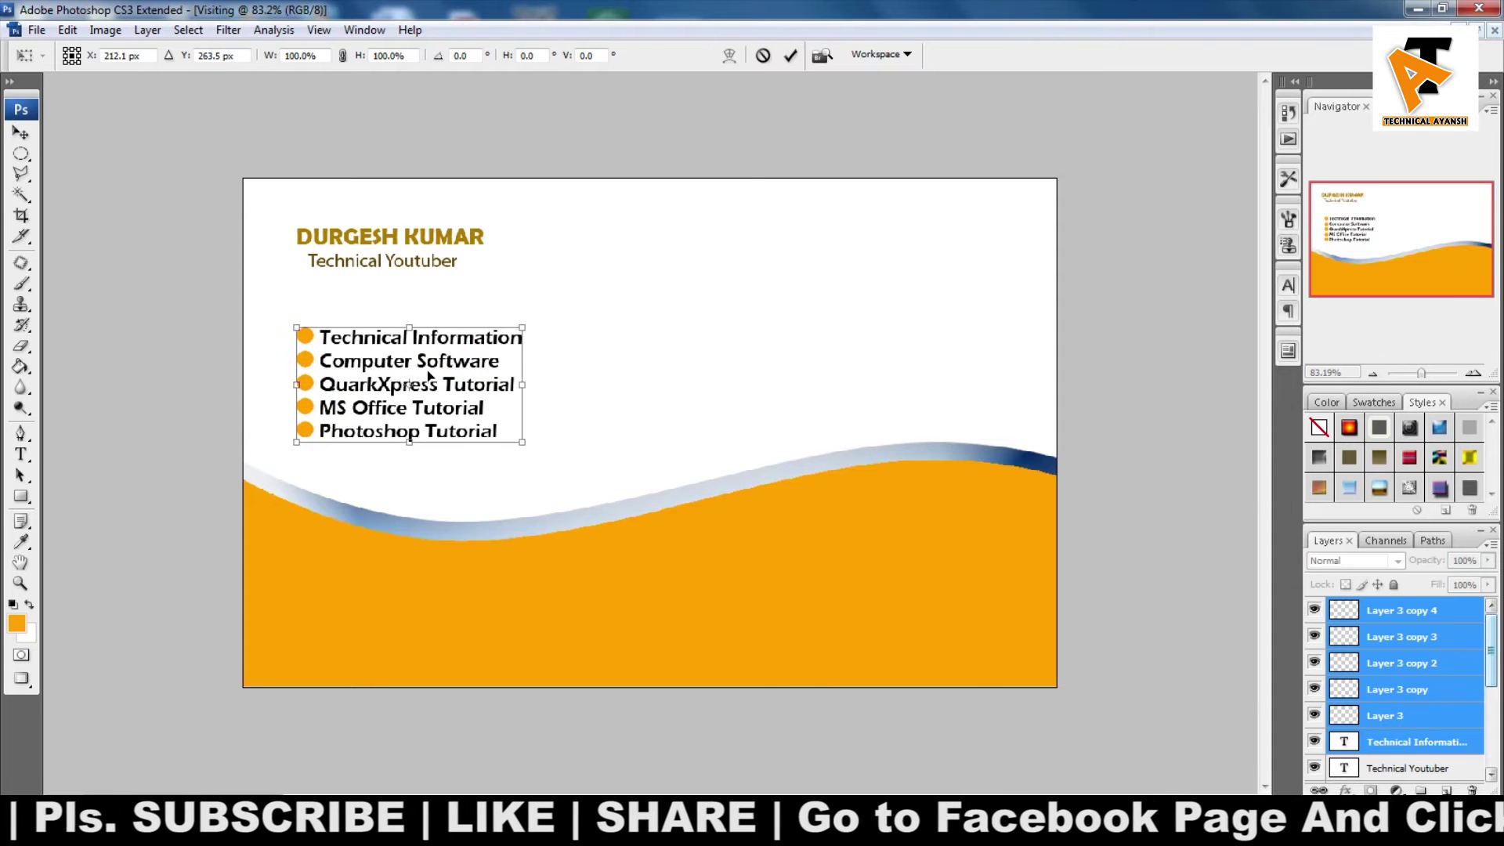
pyautogui.moveTo(459, 380); pyautogui.dragTo(460, 382)
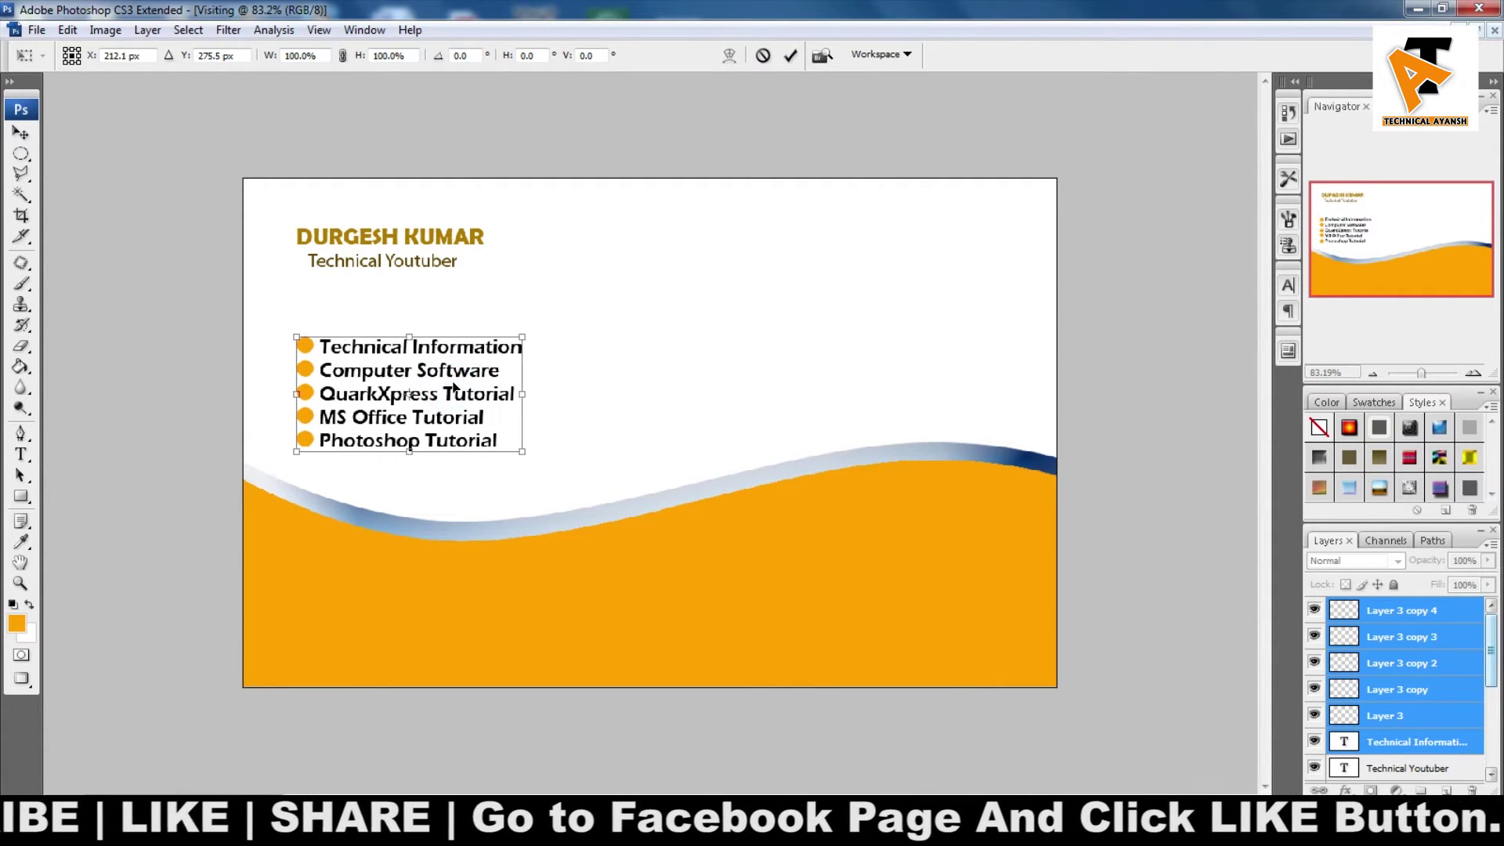
pyautogui.press('Return')
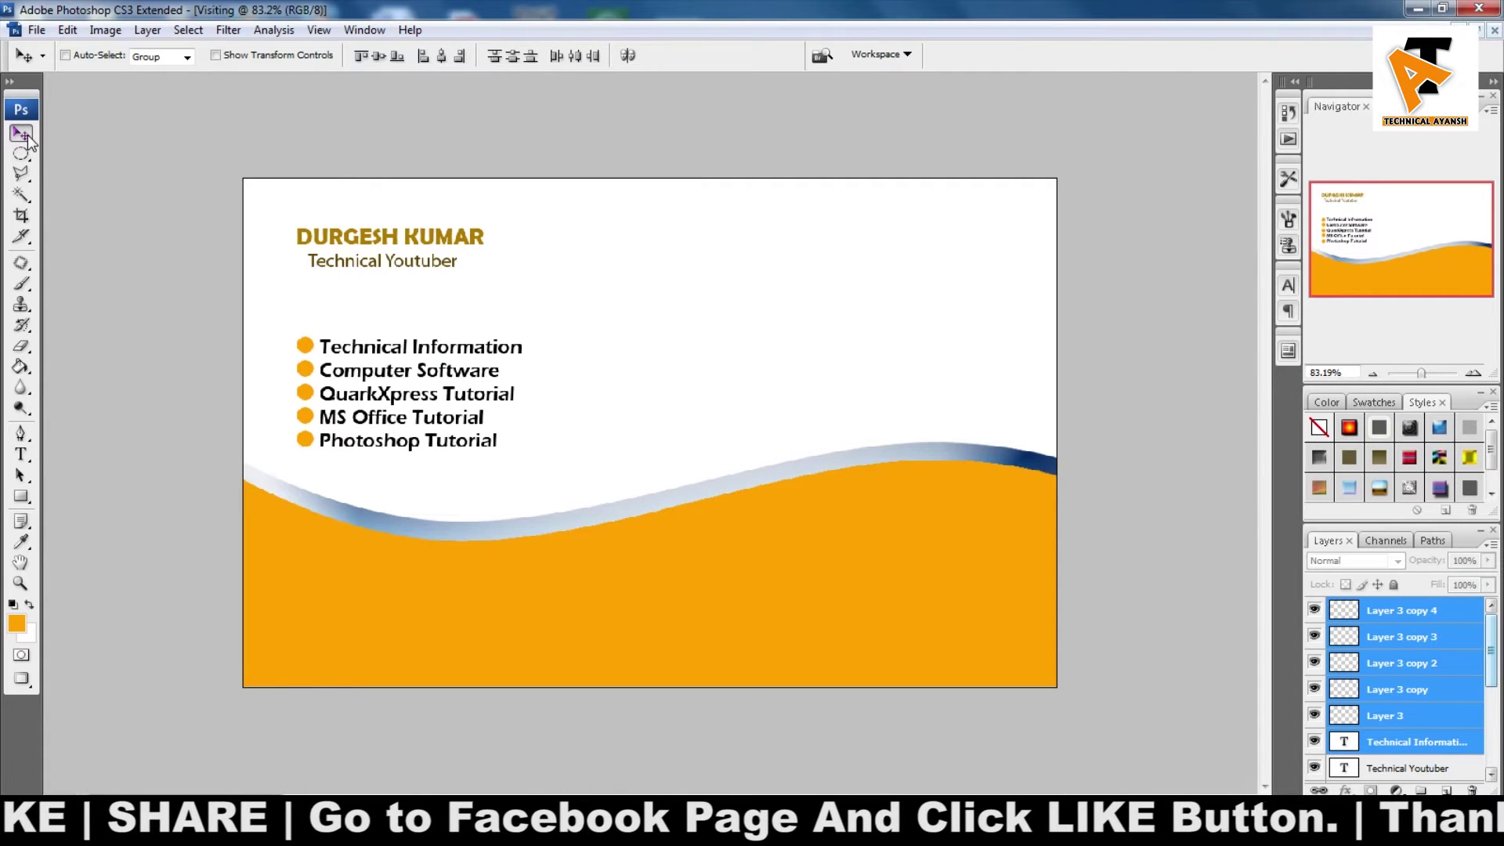
# Start a new text line on the orange area with the label 'Add:'
pyautogui.click(21, 154)
pyautogui.scroll(2, 836, 282)
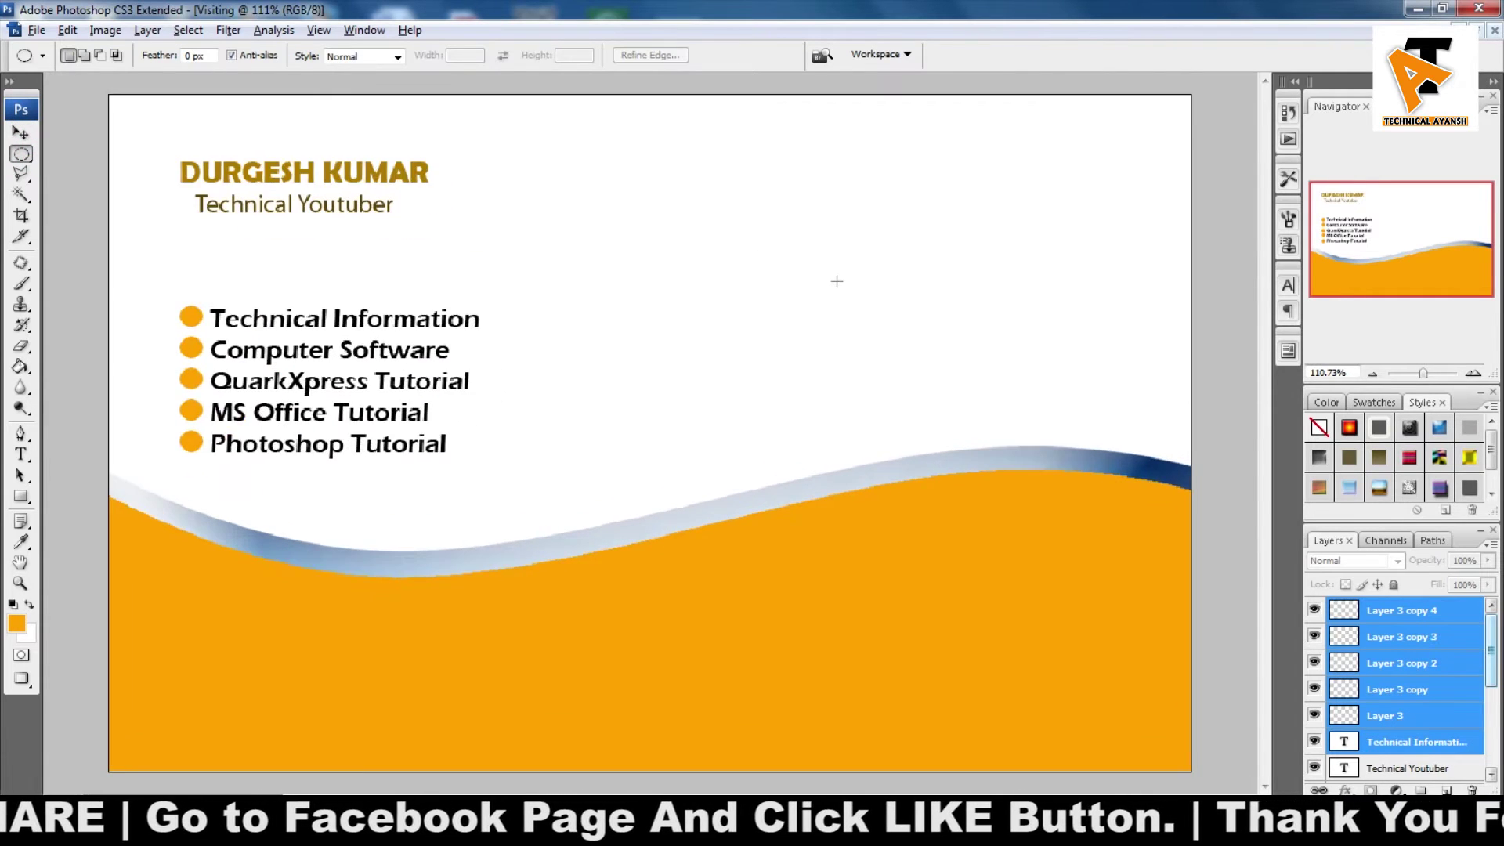
pyautogui.scroll(-1, 837, 282)
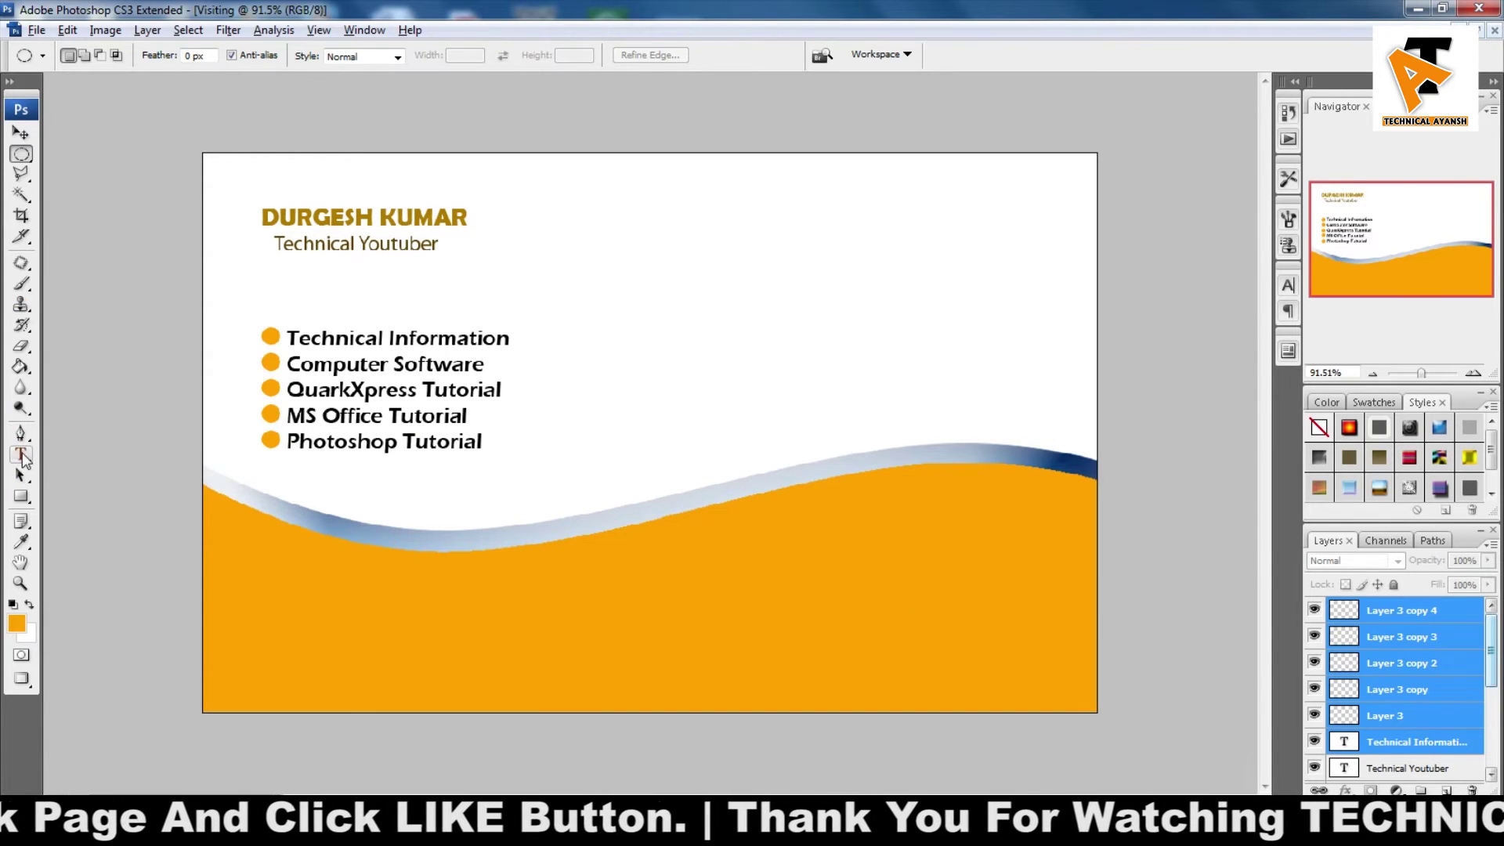
pyautogui.click(21, 455)
pyautogui.click(775, 607)
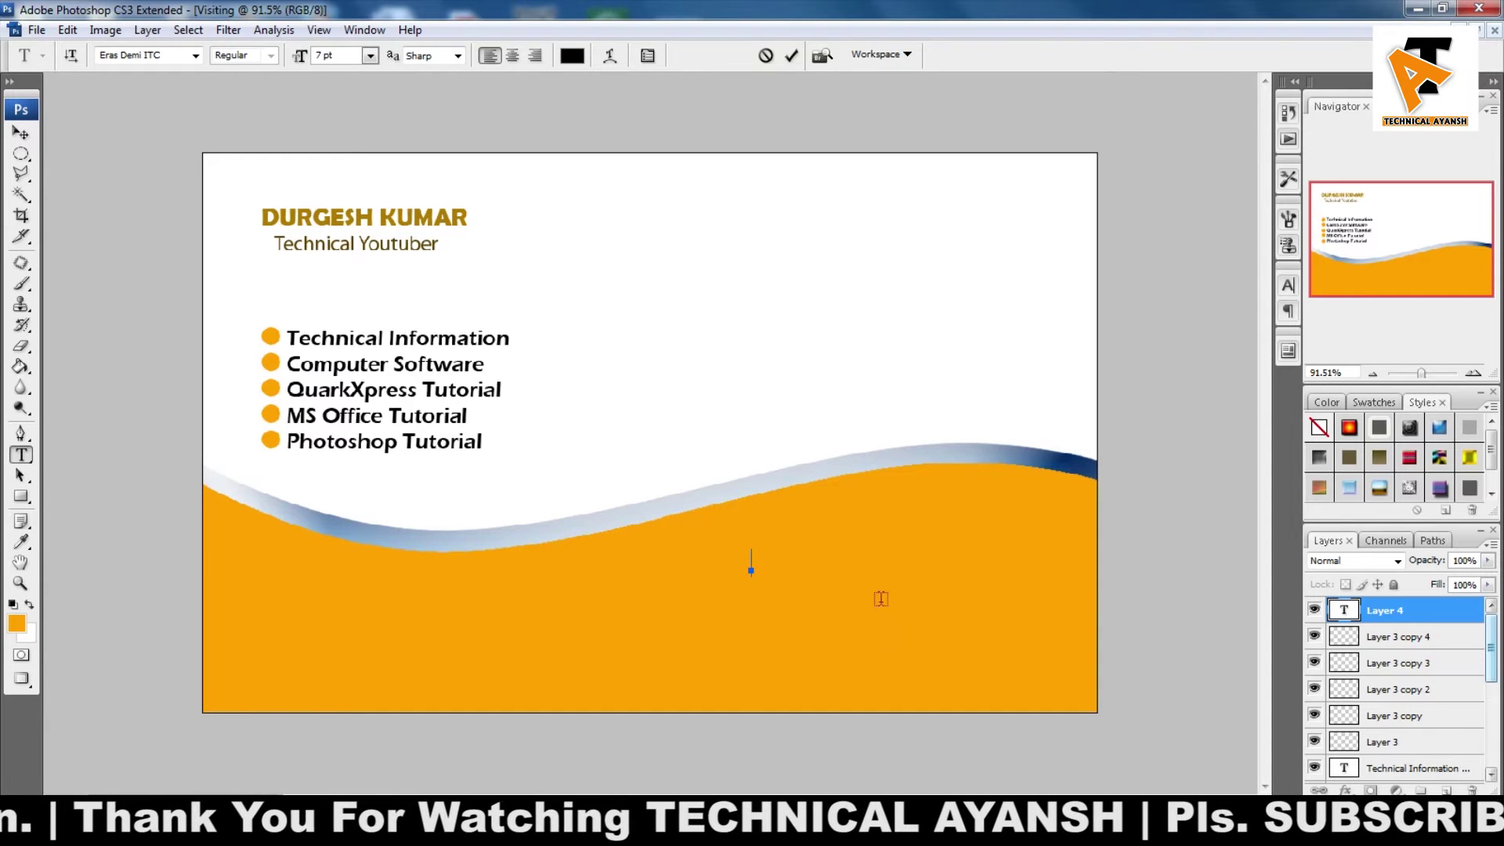
pyautogui.write('Add:')
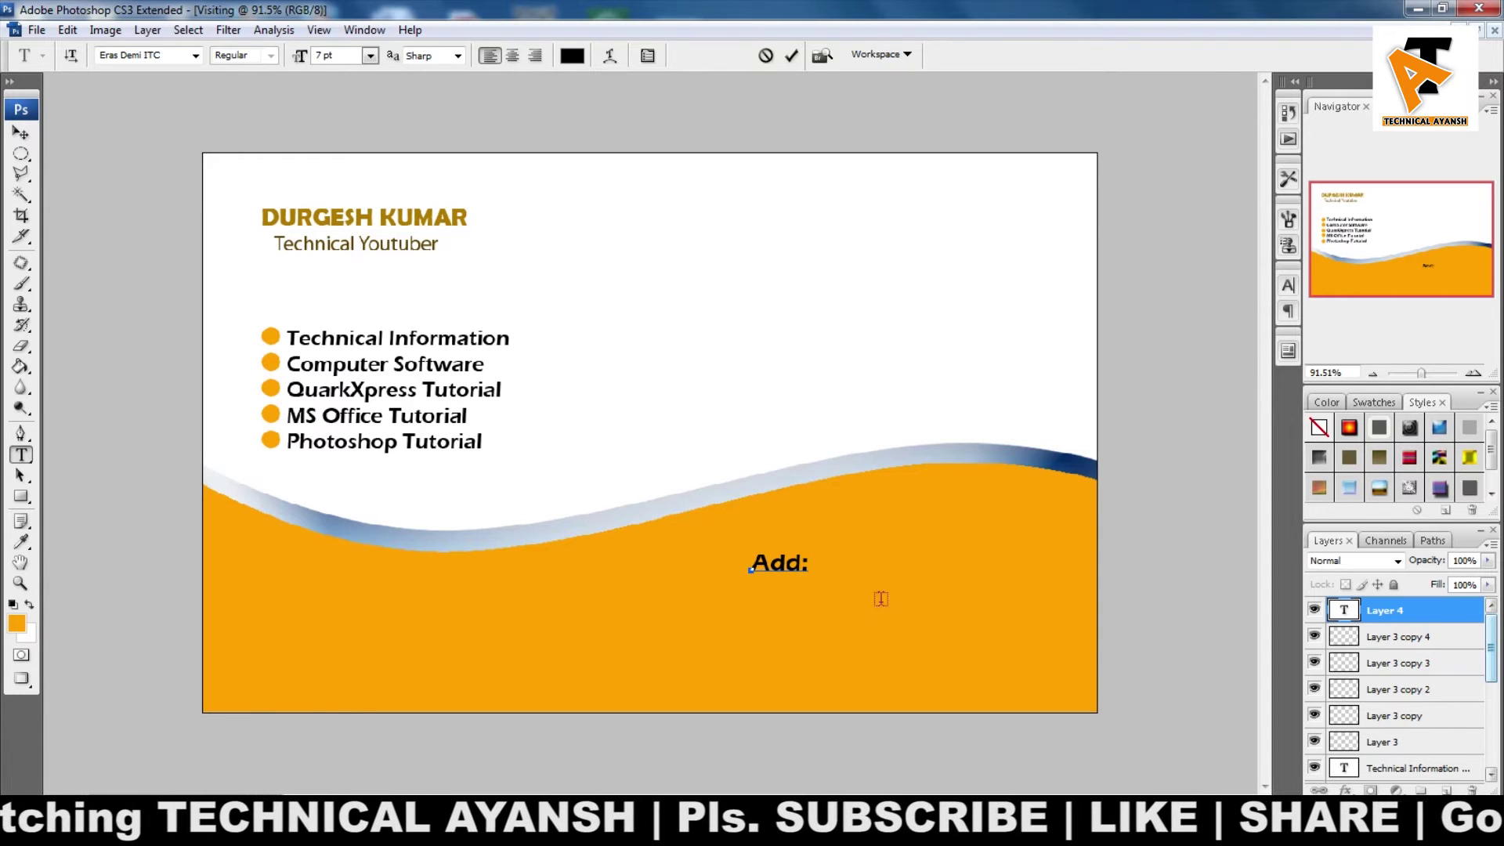
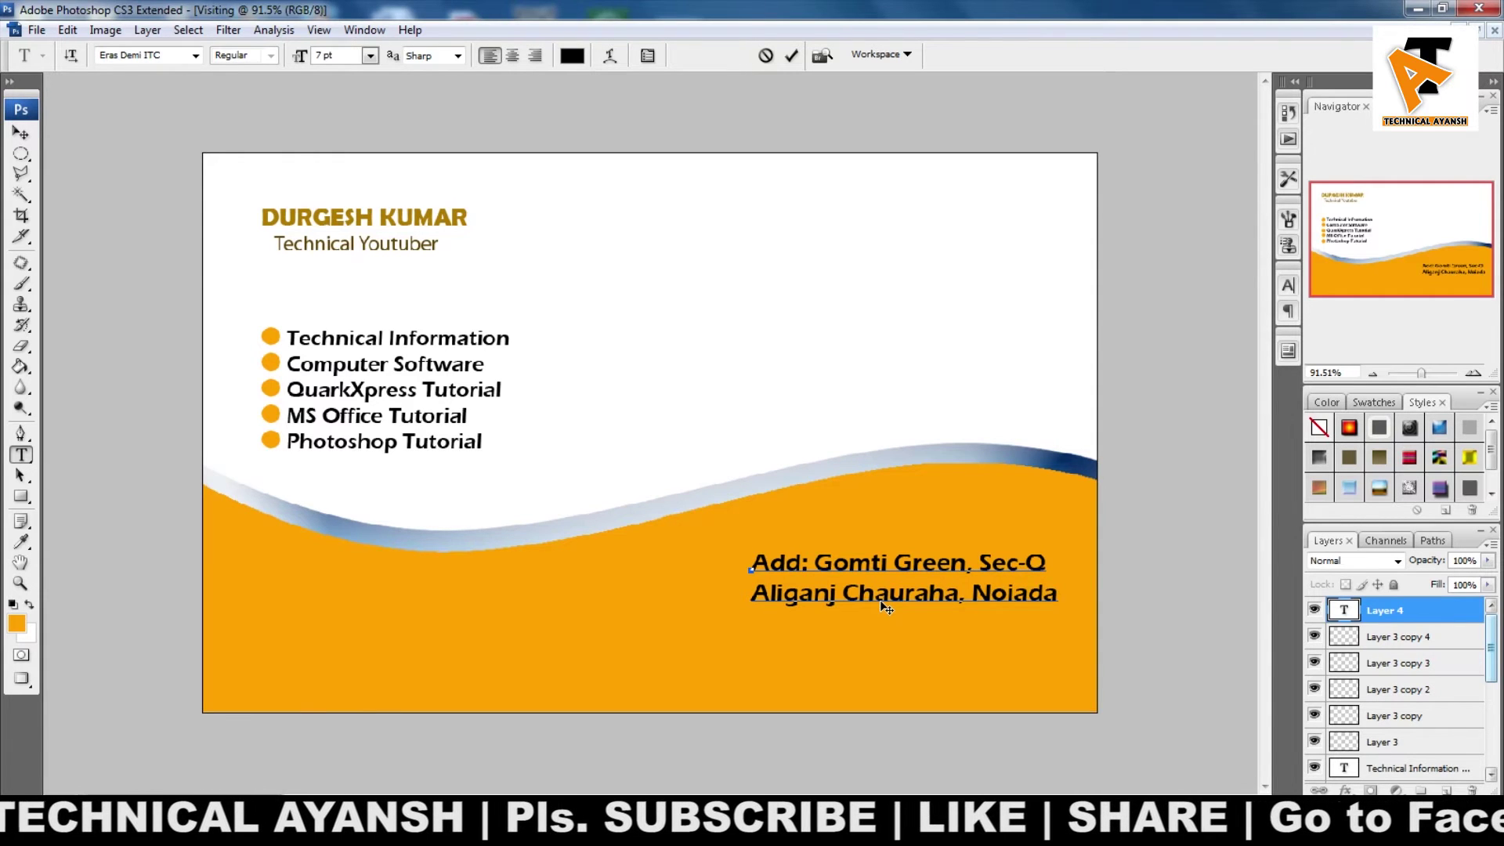
# Type the address lines: street, locality, town with its typo fixed, then state and PIN
pyautogui.press('Delete')
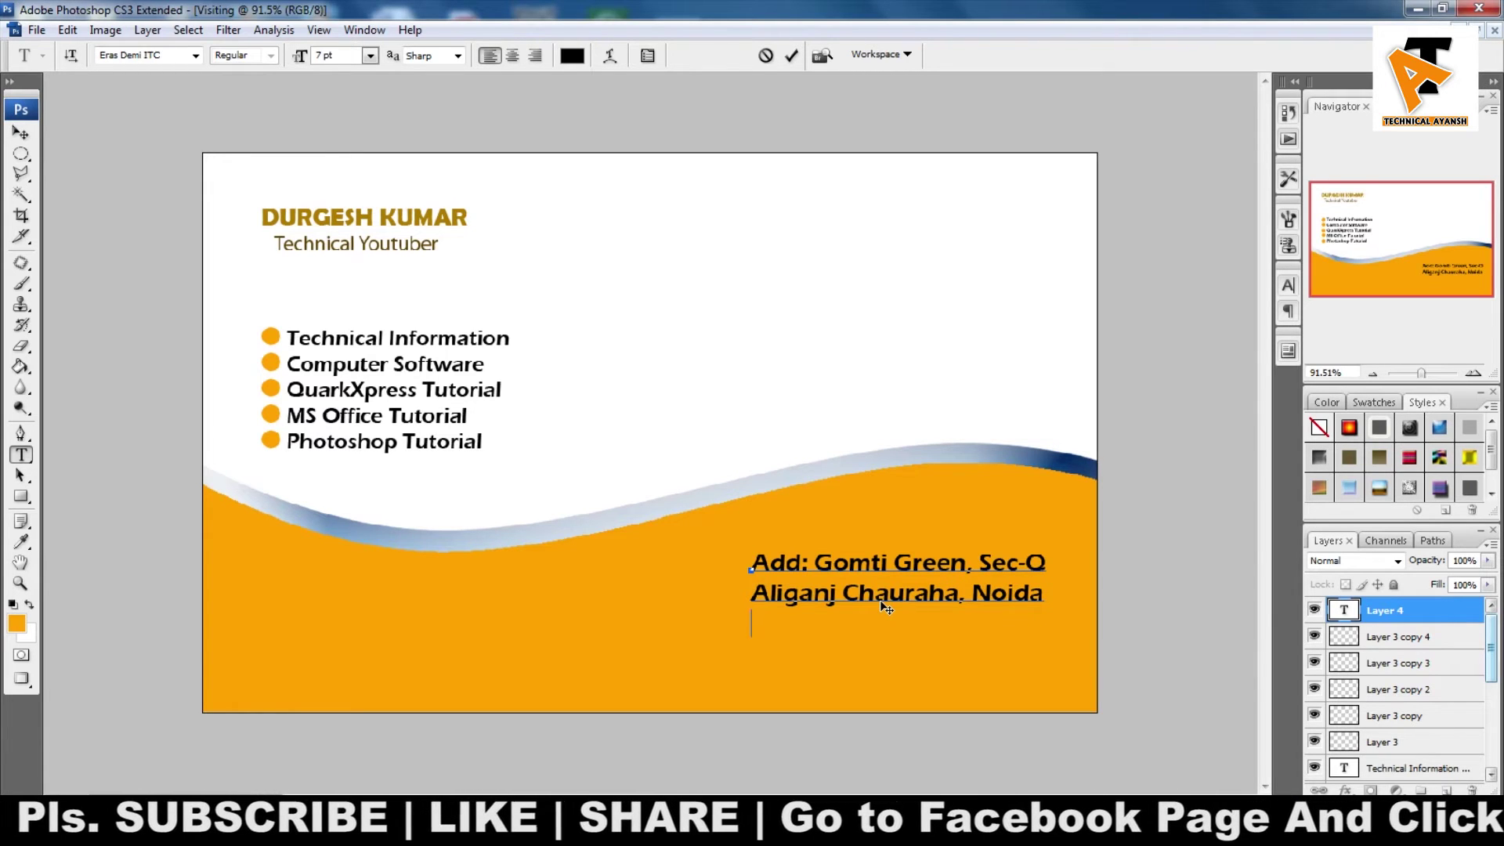
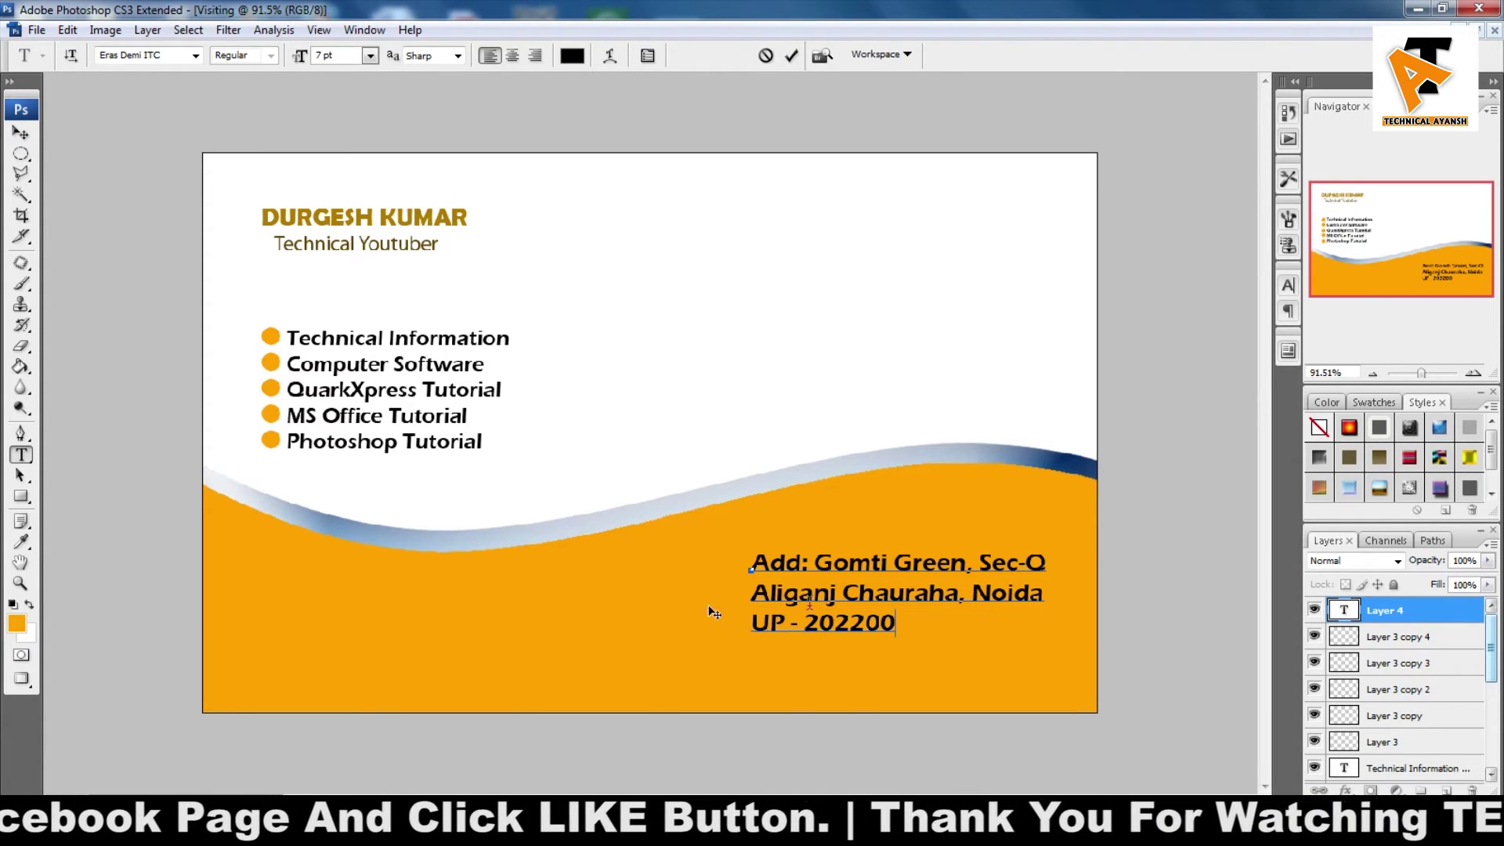
# Move the address block lower and place a duplicate copy above it
pyautogui.click(21, 132)
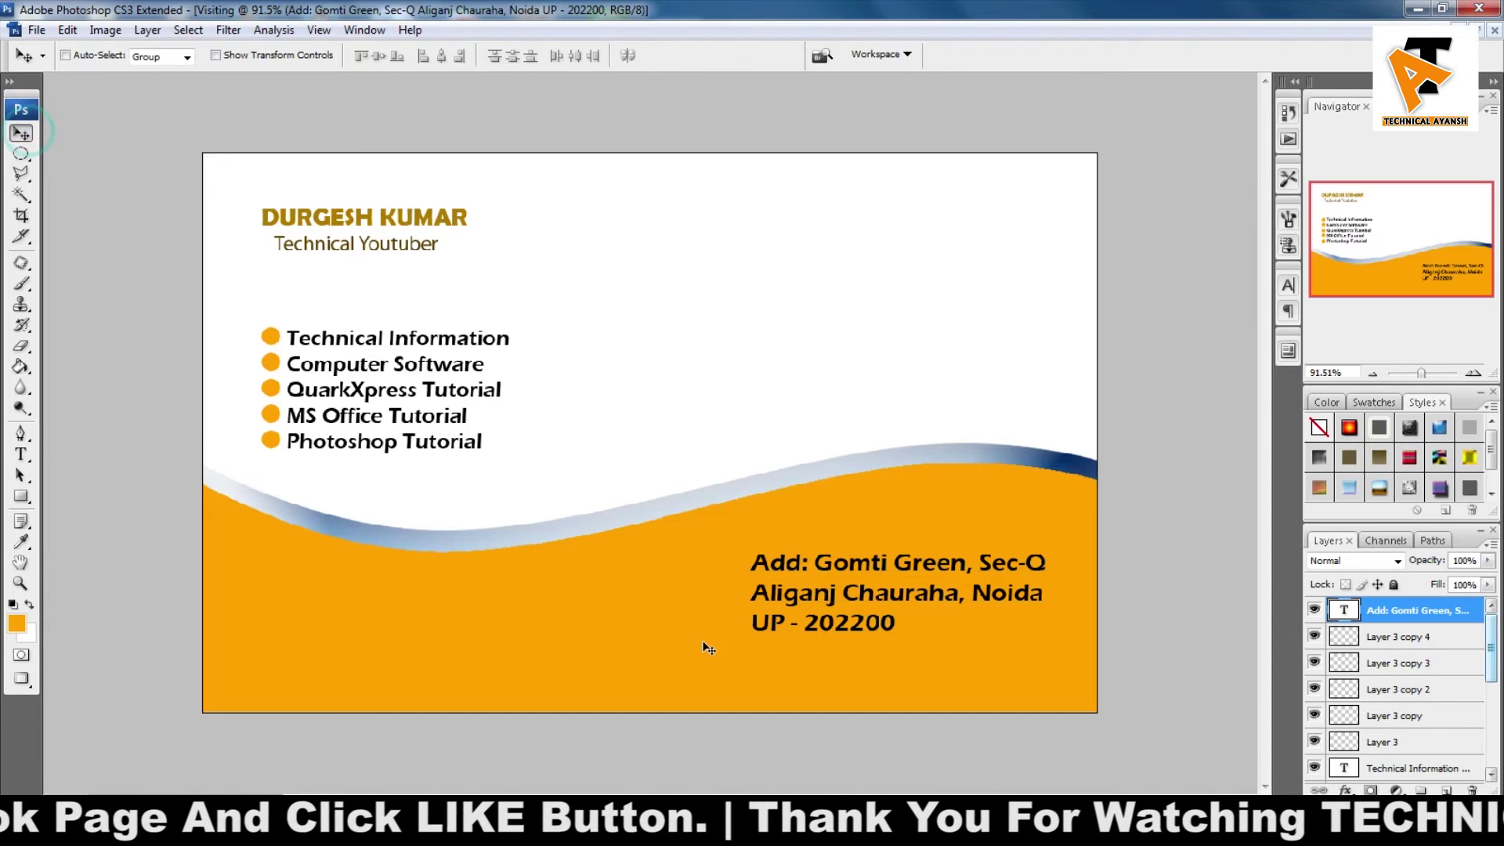
pyautogui.rightClick(844, 598)
pyautogui.click(862, 605)
pyautogui.moveTo(865, 589); pyautogui.dragTo(868, 636)
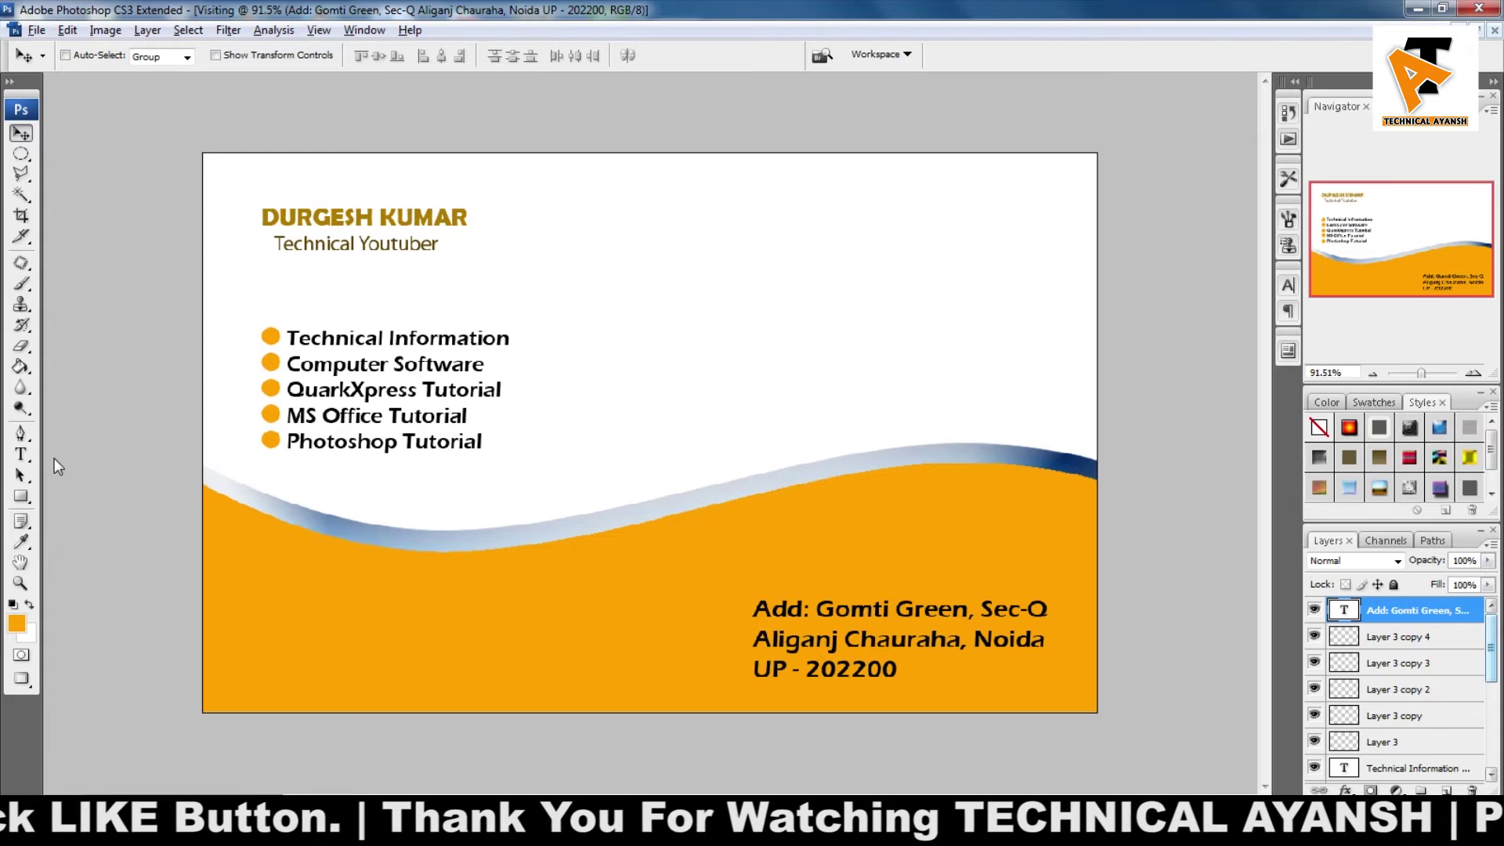
pyautogui.moveTo(881, 612); pyautogui.dragTo(882, 521)
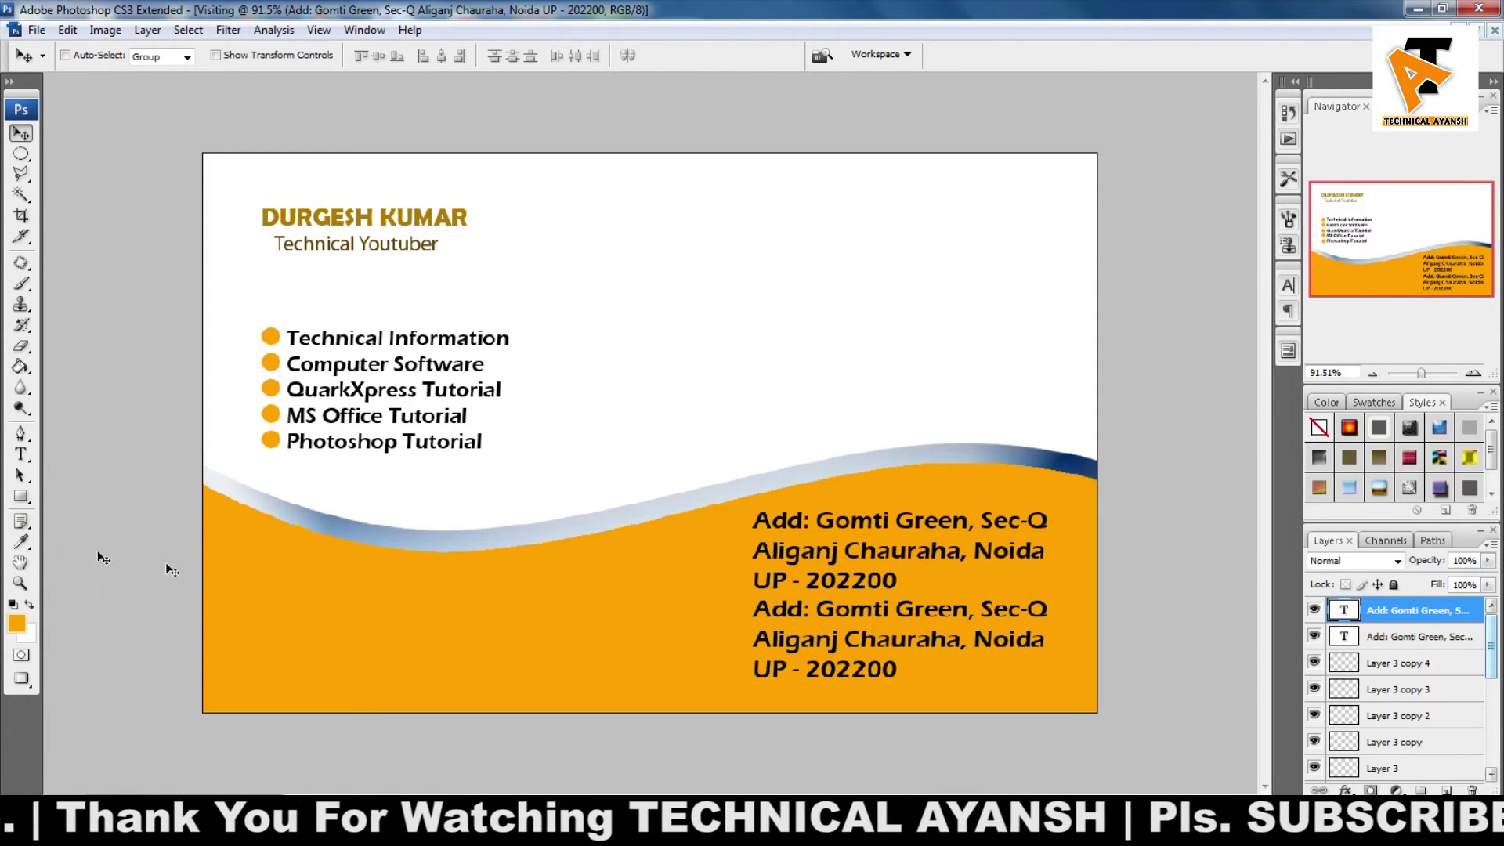
# Replace the copy's text with 'Mob:' followed by the mobile number
pyautogui.click(21, 454)
pyautogui.click(860, 530)
pyautogui.hotkey('ctrl', 'a')
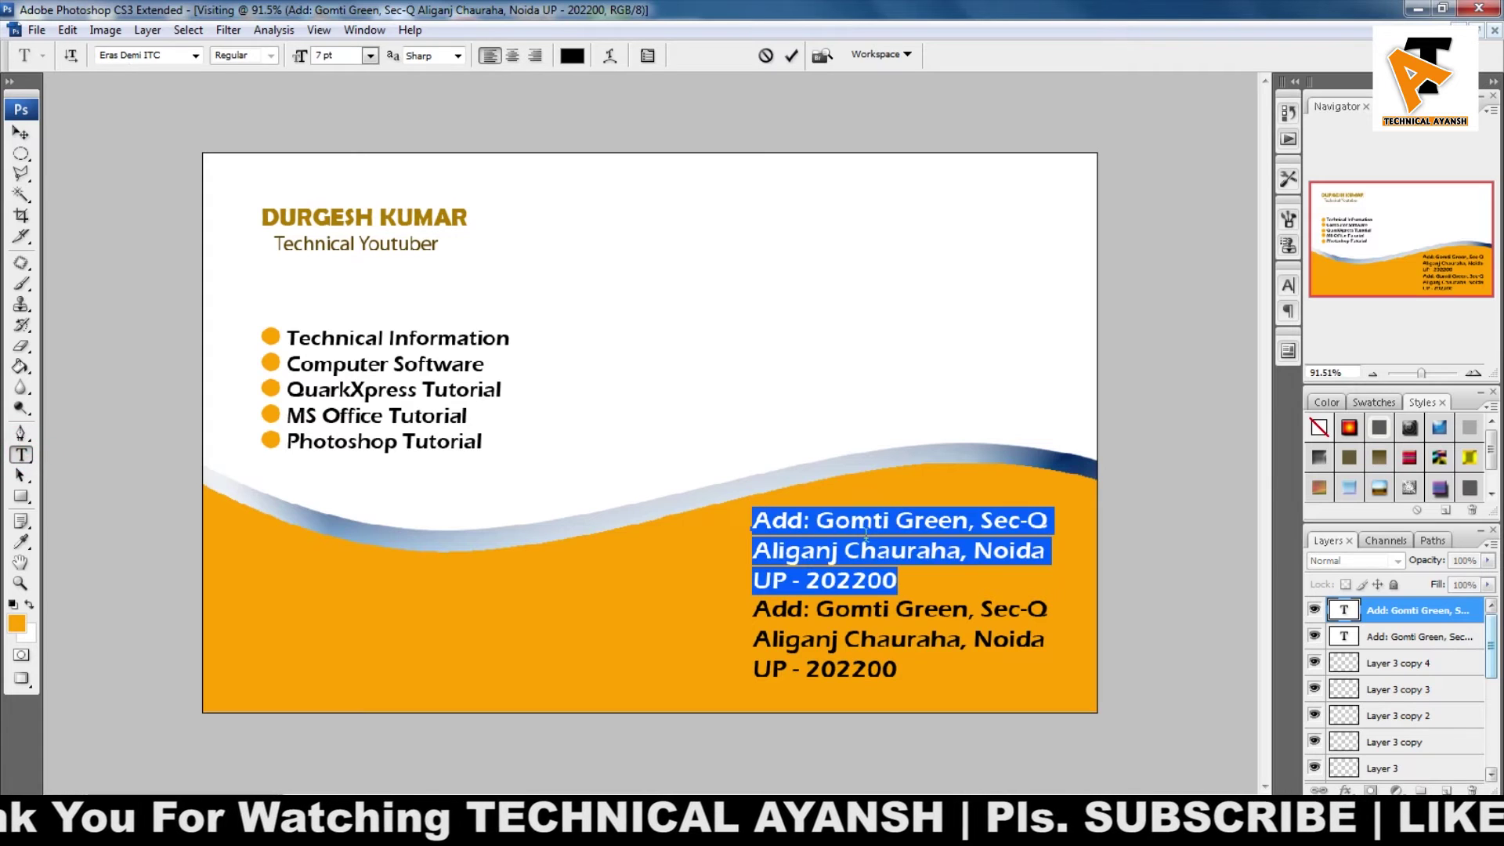
pyautogui.write('Mob')
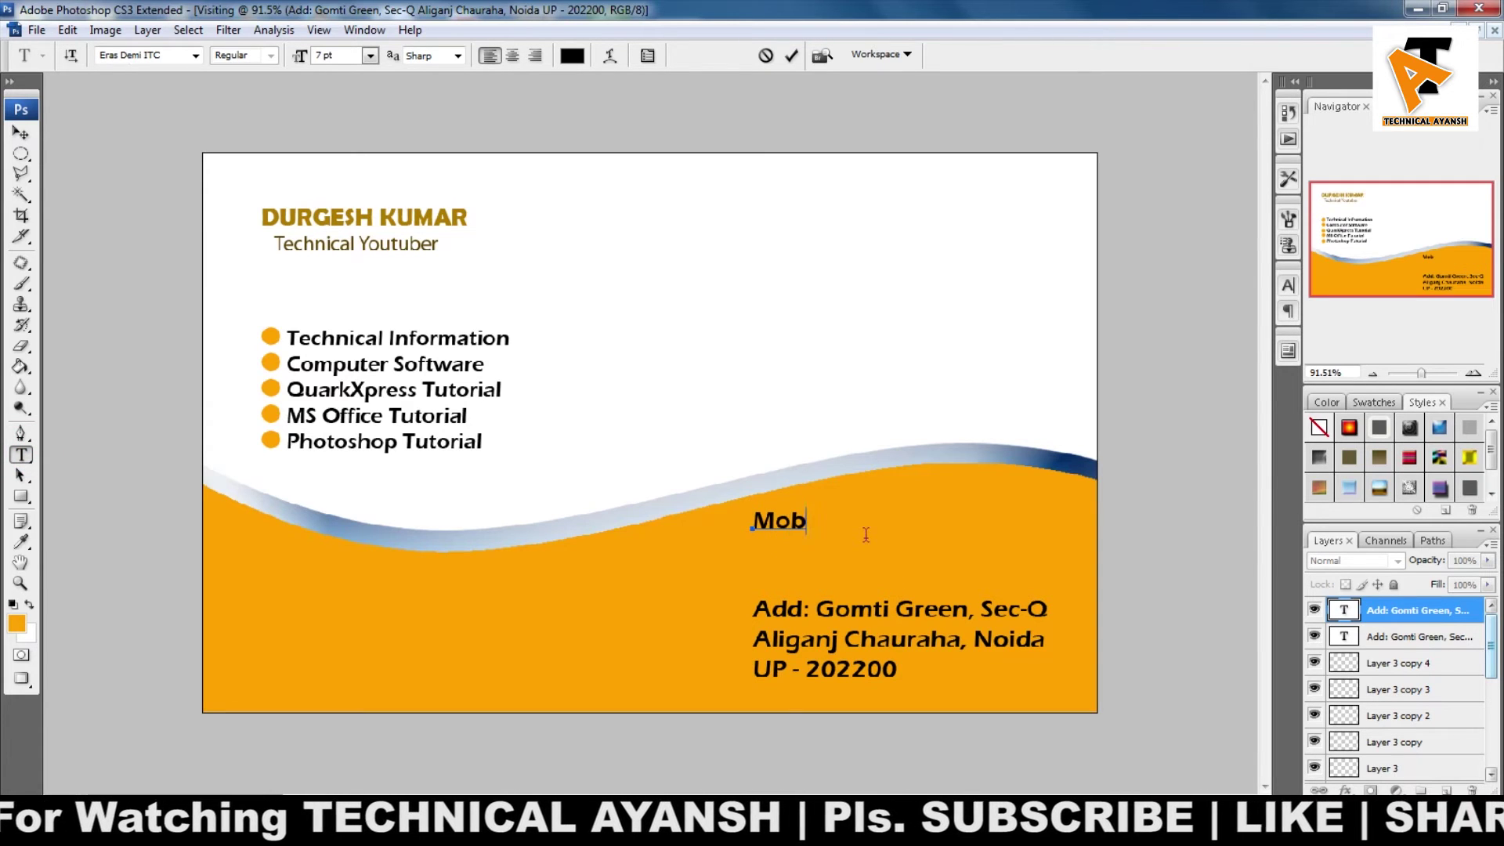
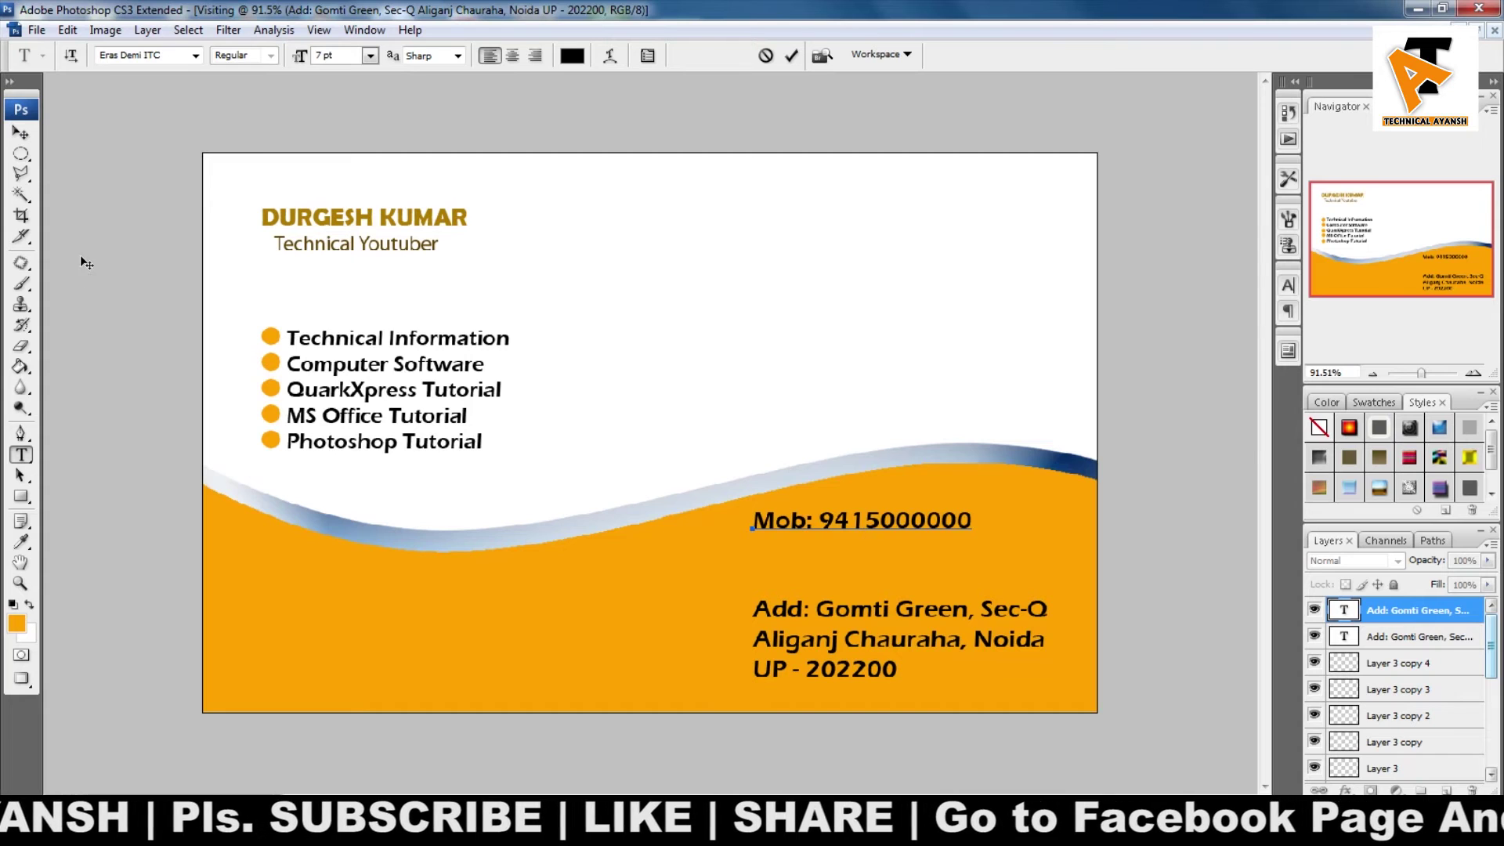
pyautogui.click(22, 134)
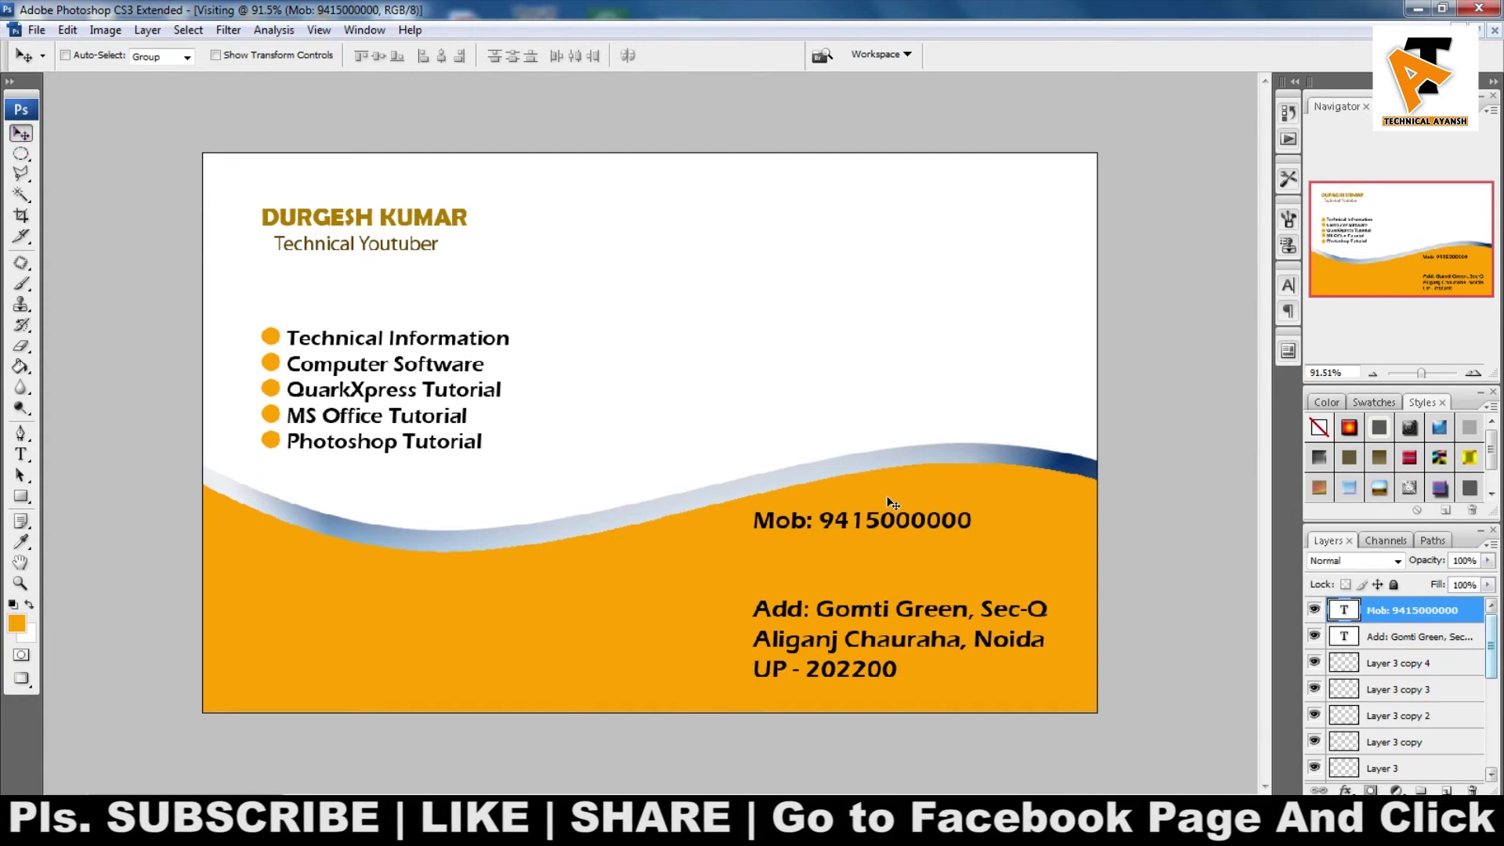
# Move the mobile line toward the address and enlarge it to about 152%
pyautogui.moveTo(891, 502); pyautogui.dragTo(892, 542)
pyautogui.hotkey('ctrl', 't')
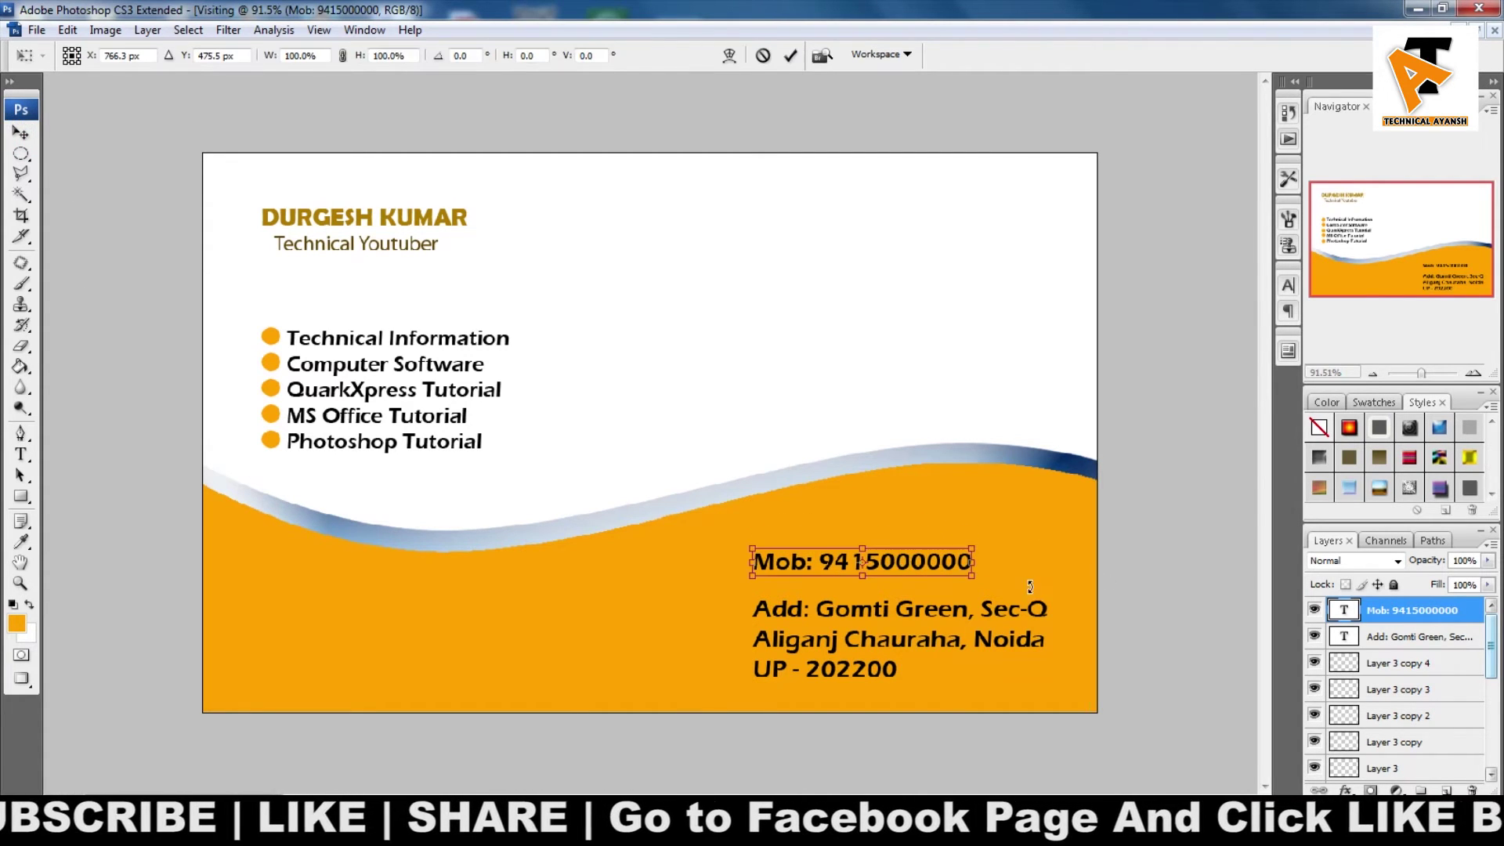
pyautogui.moveTo(973, 546); pyautogui.dragTo(1025, 569)
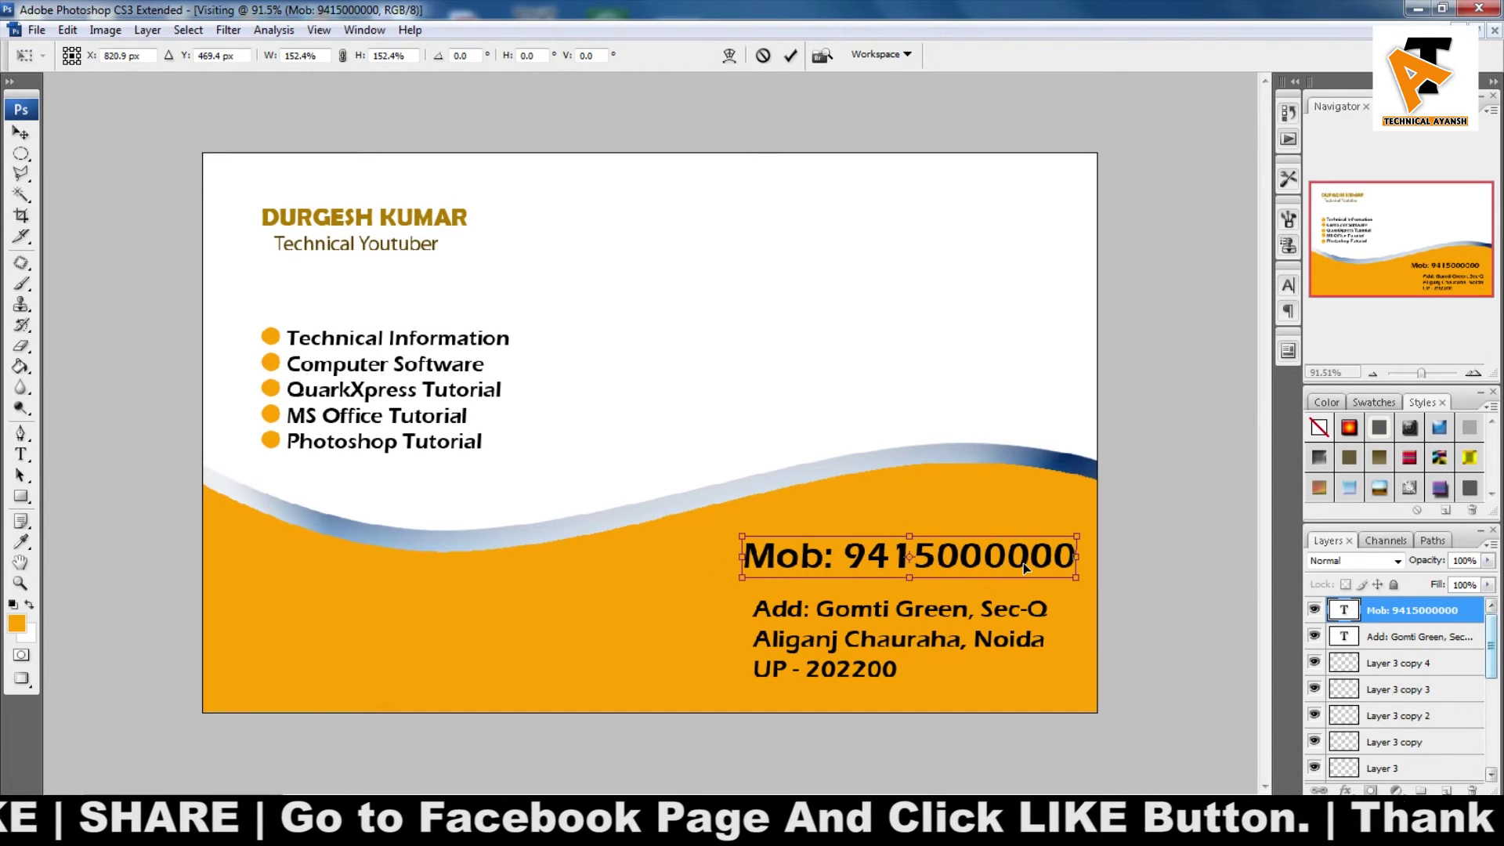
pyautogui.press('Return')
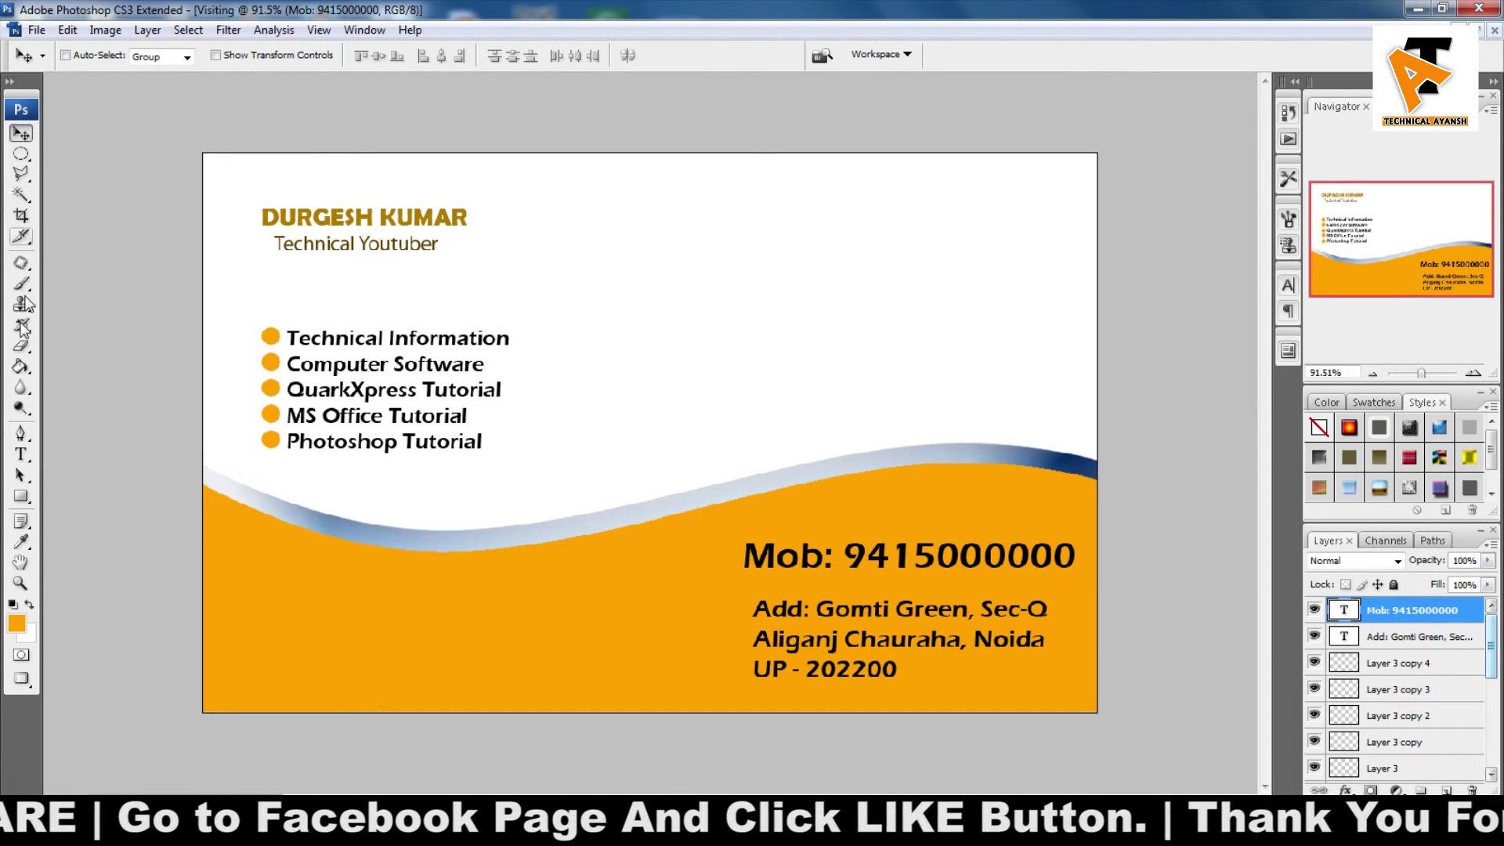
# Set the mobile line in Franklin Gothic Heavy and nudge it slightly right and down
pyautogui.click(19, 456)
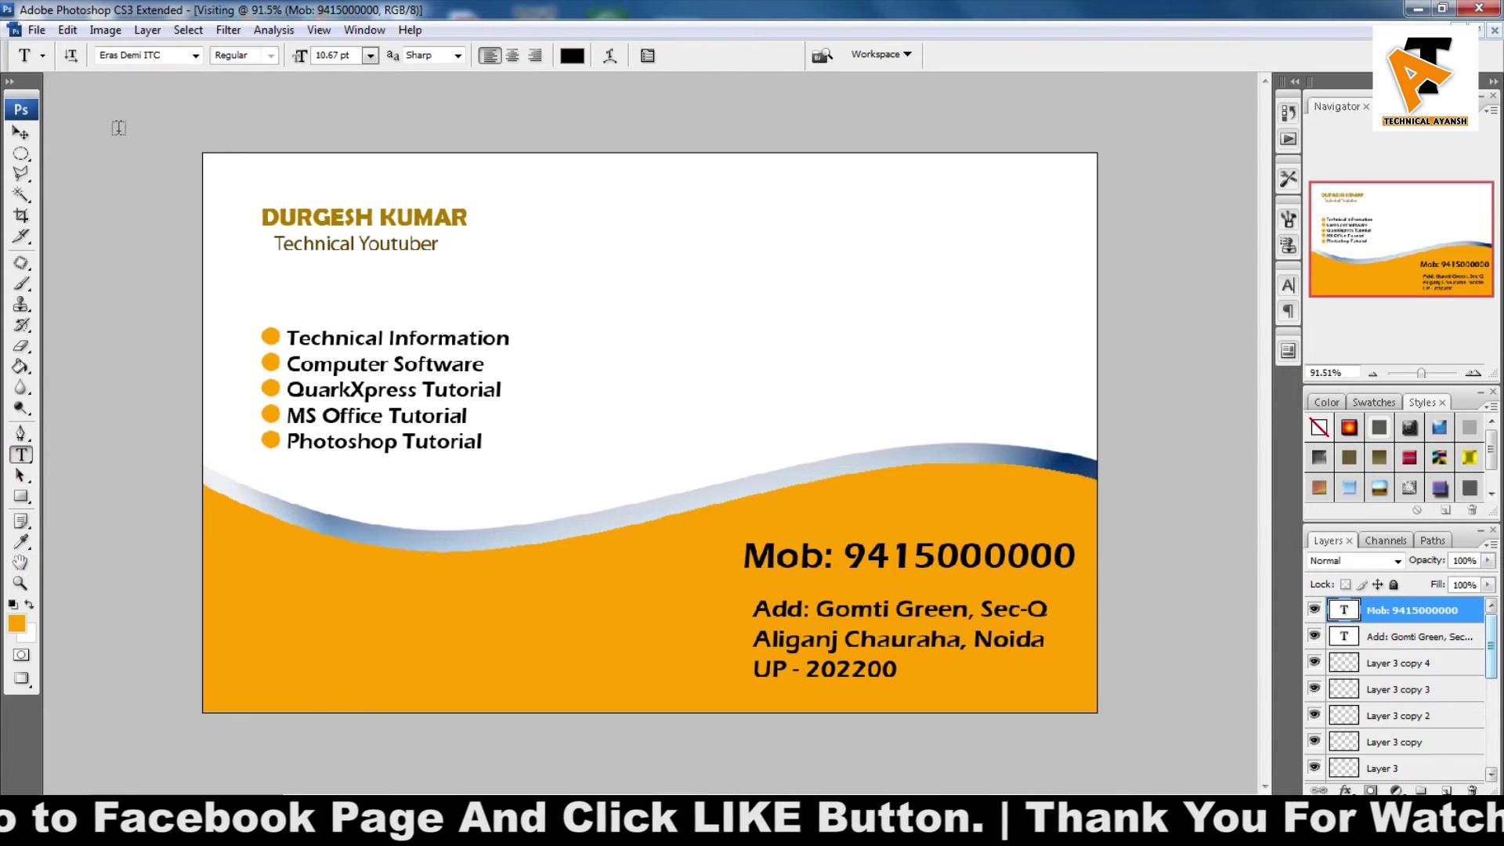
pyautogui.click(153, 56)
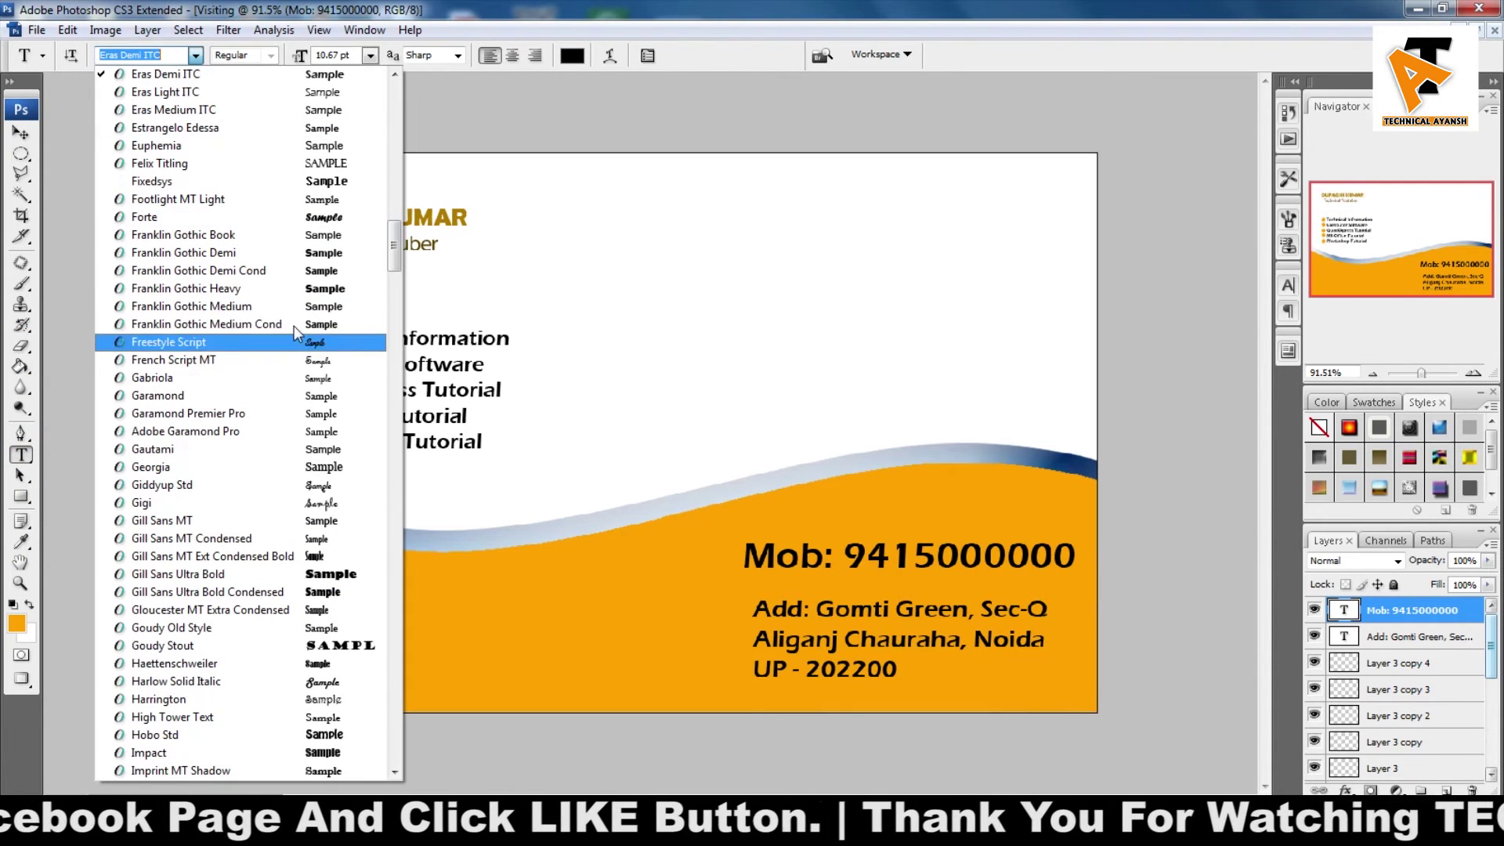
pyautogui.click(311, 292)
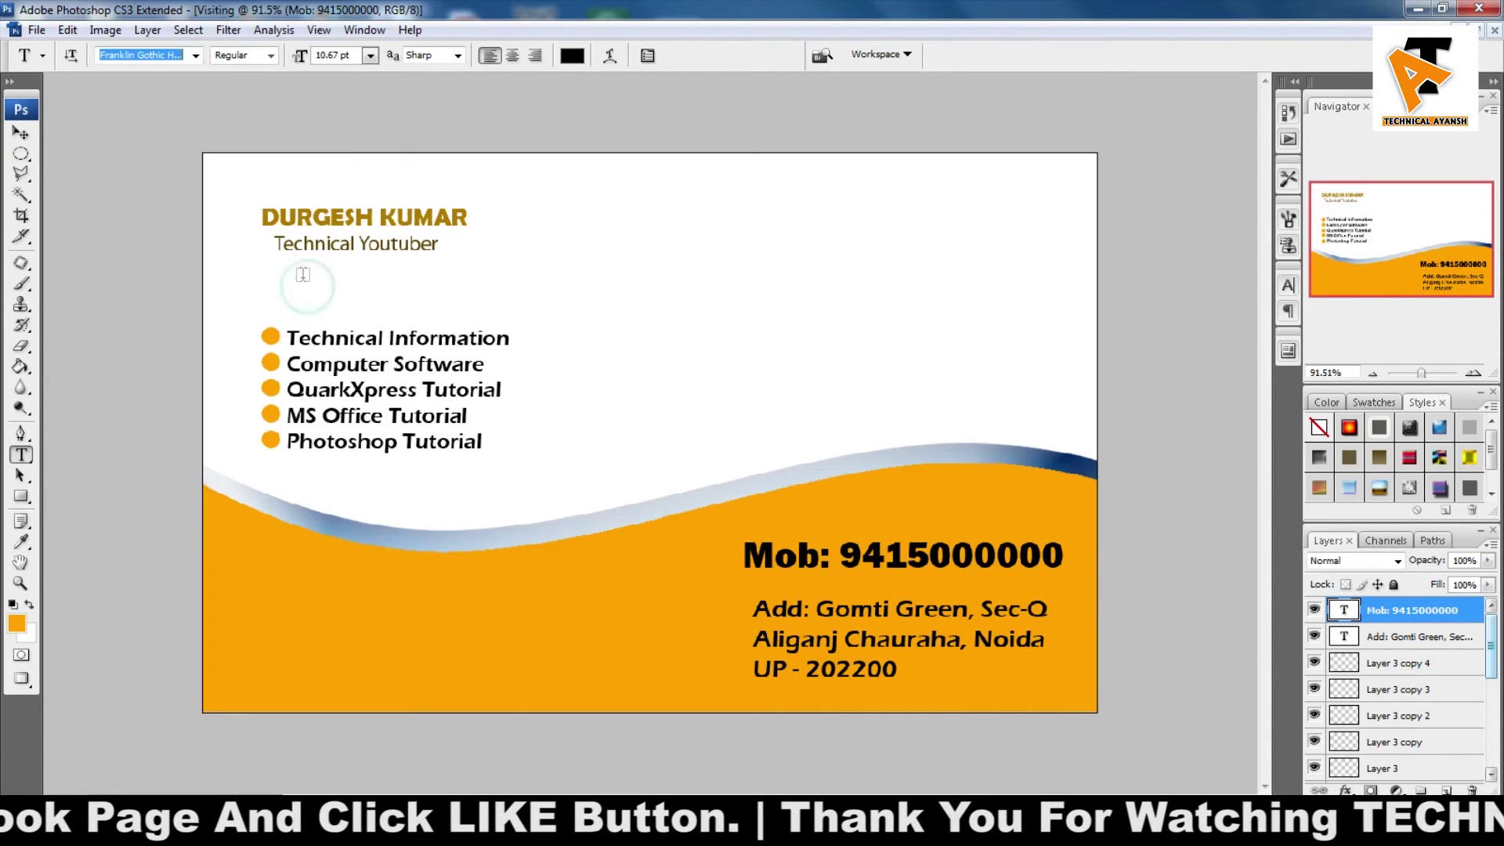
pyautogui.click(21, 133)
pyautogui.moveTo(901, 552); pyautogui.dragTo(911, 561)
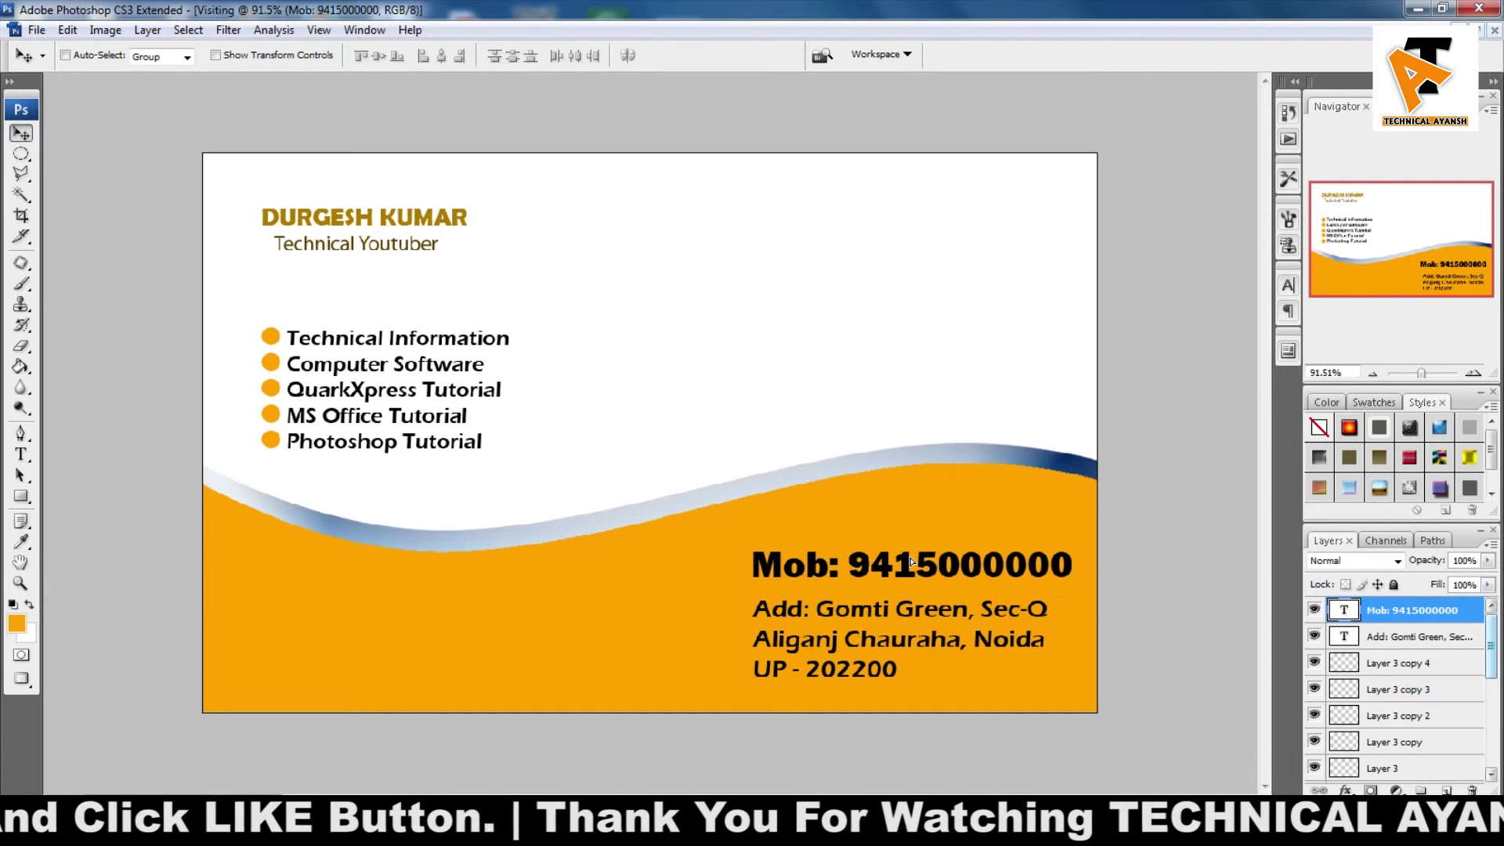
pyautogui.scroll(1, 924, 561)
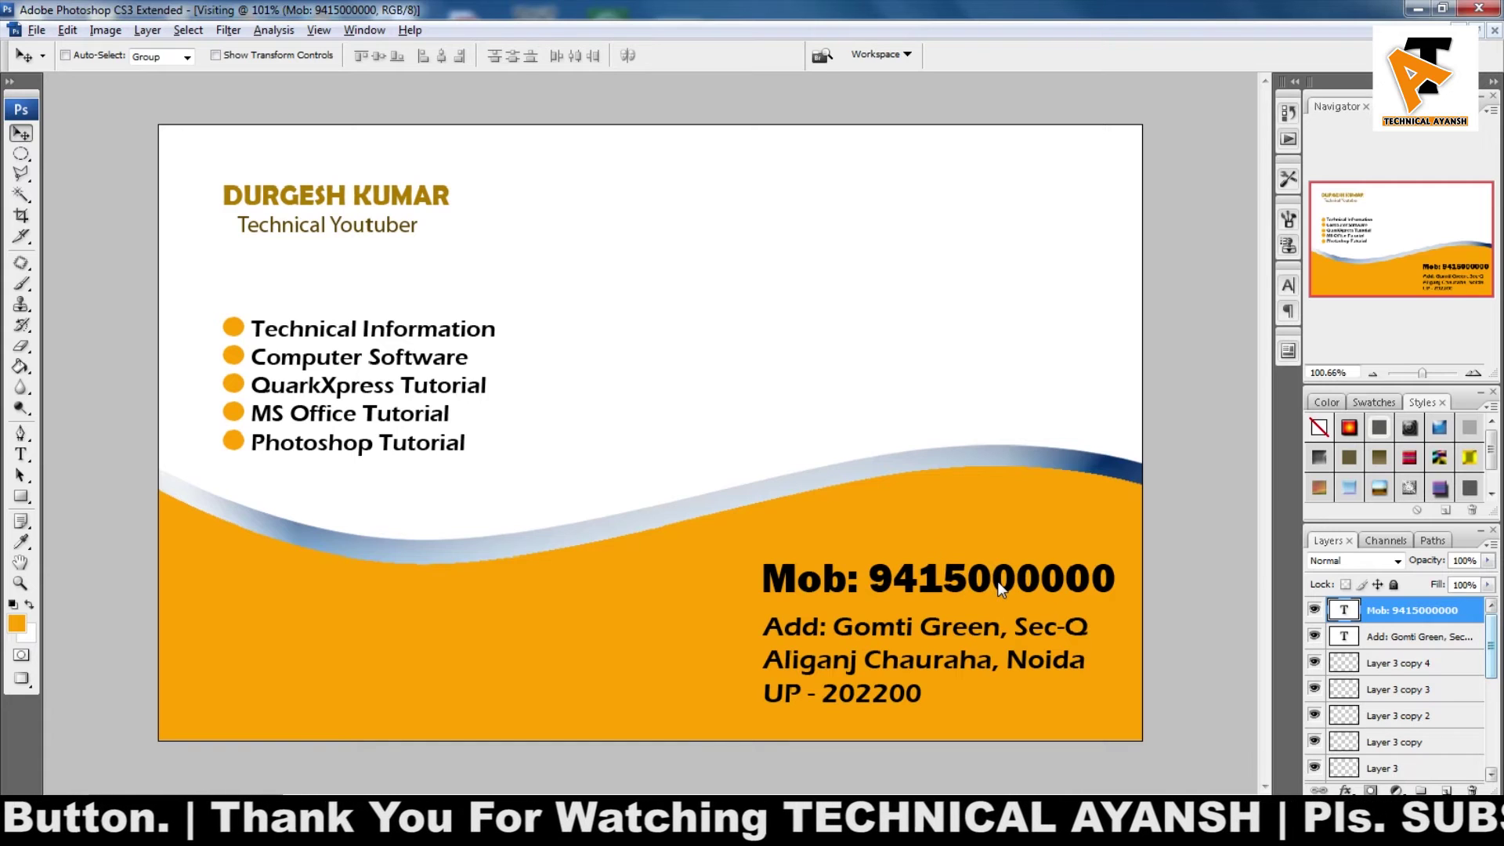
pyautogui.scroll(-1, 998, 581)
pyautogui.scroll(-1, 955, 592)
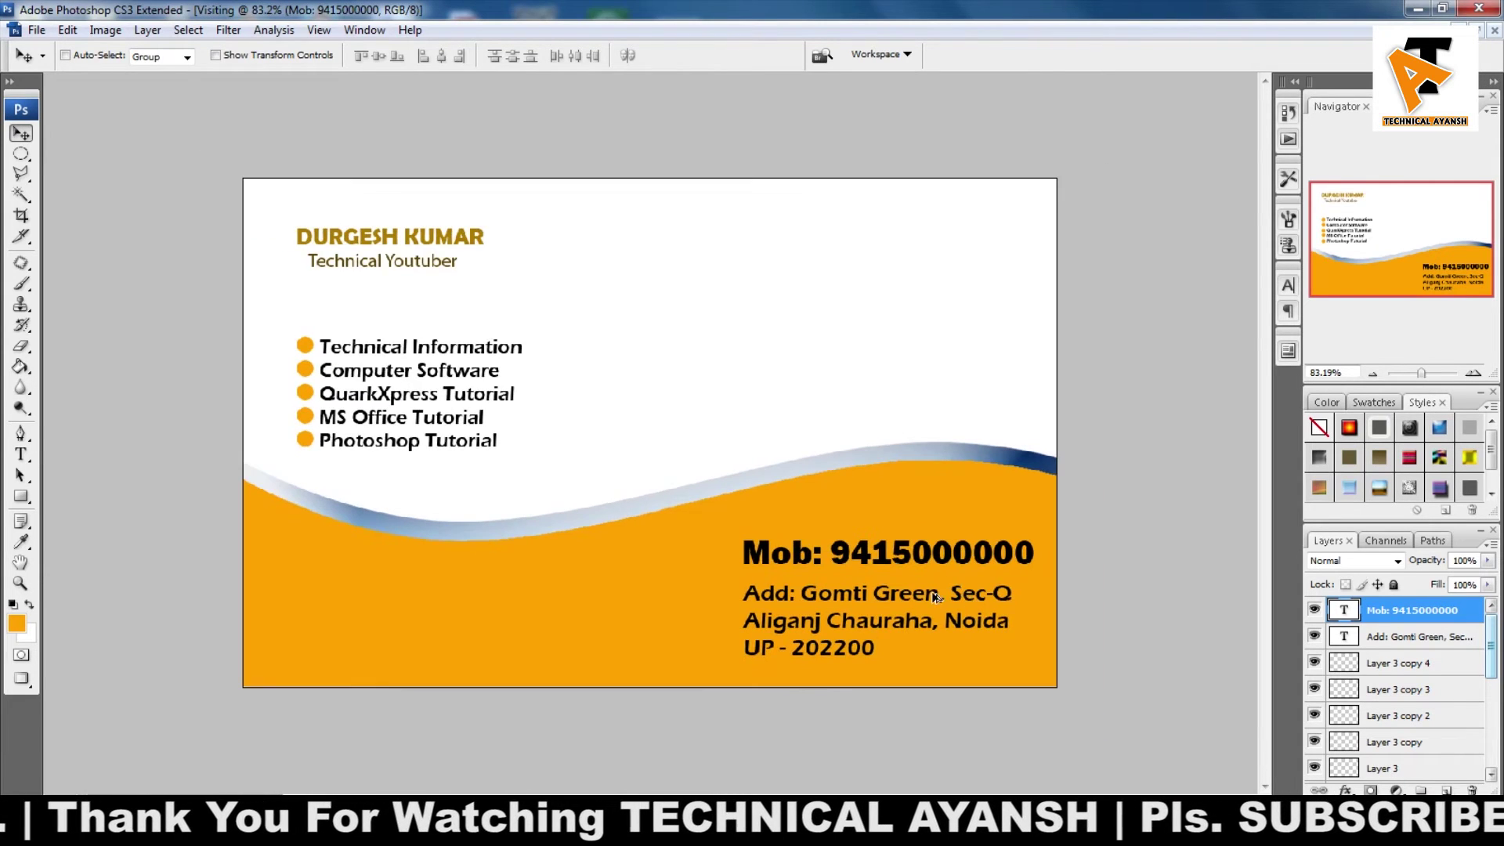
pyautogui.scroll(-1, 775, 548)
pyautogui.scroll(1, 795, 534)
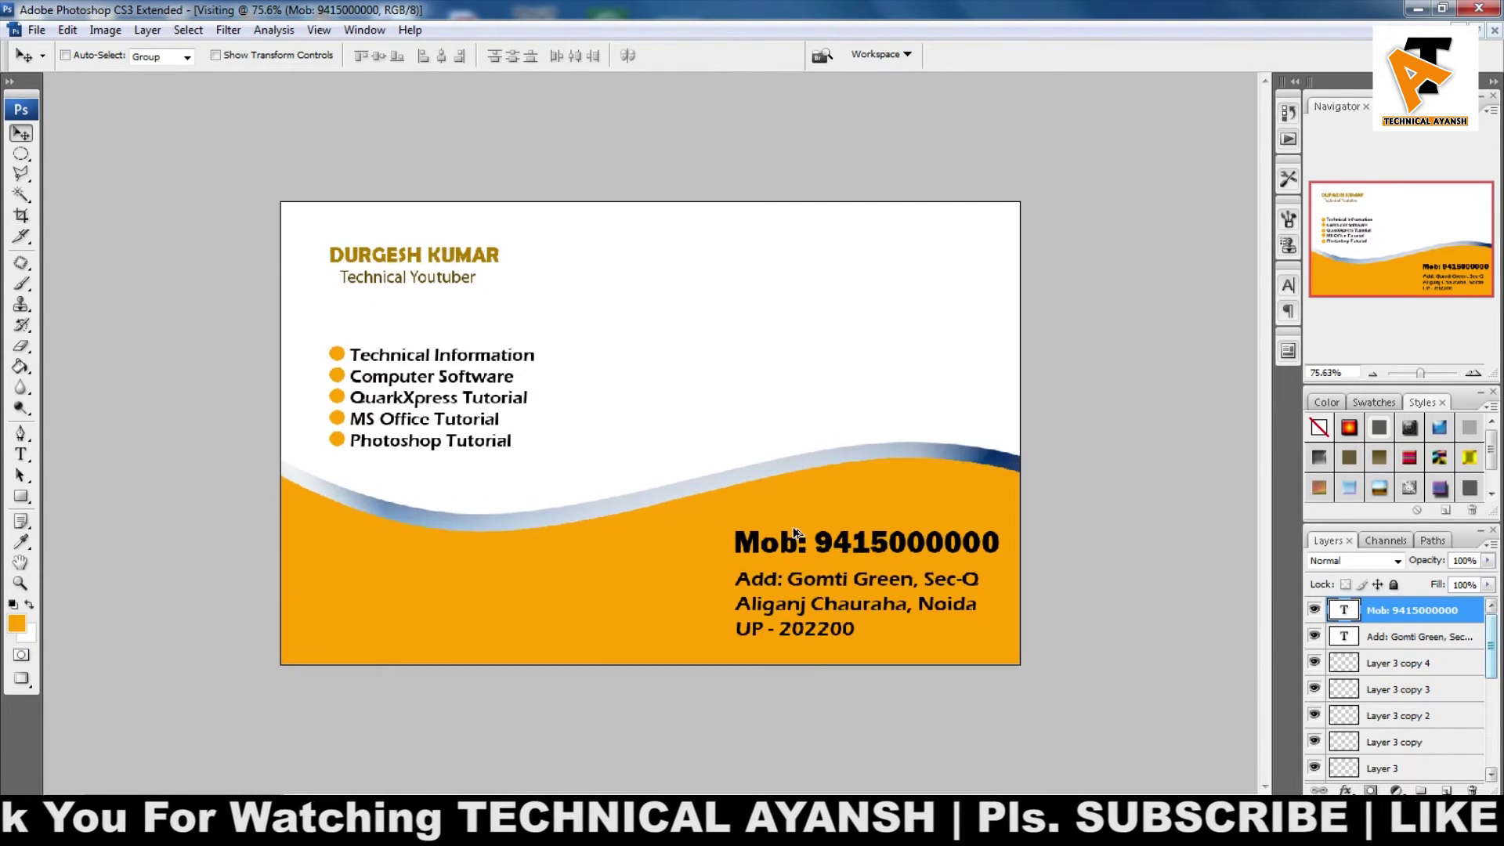
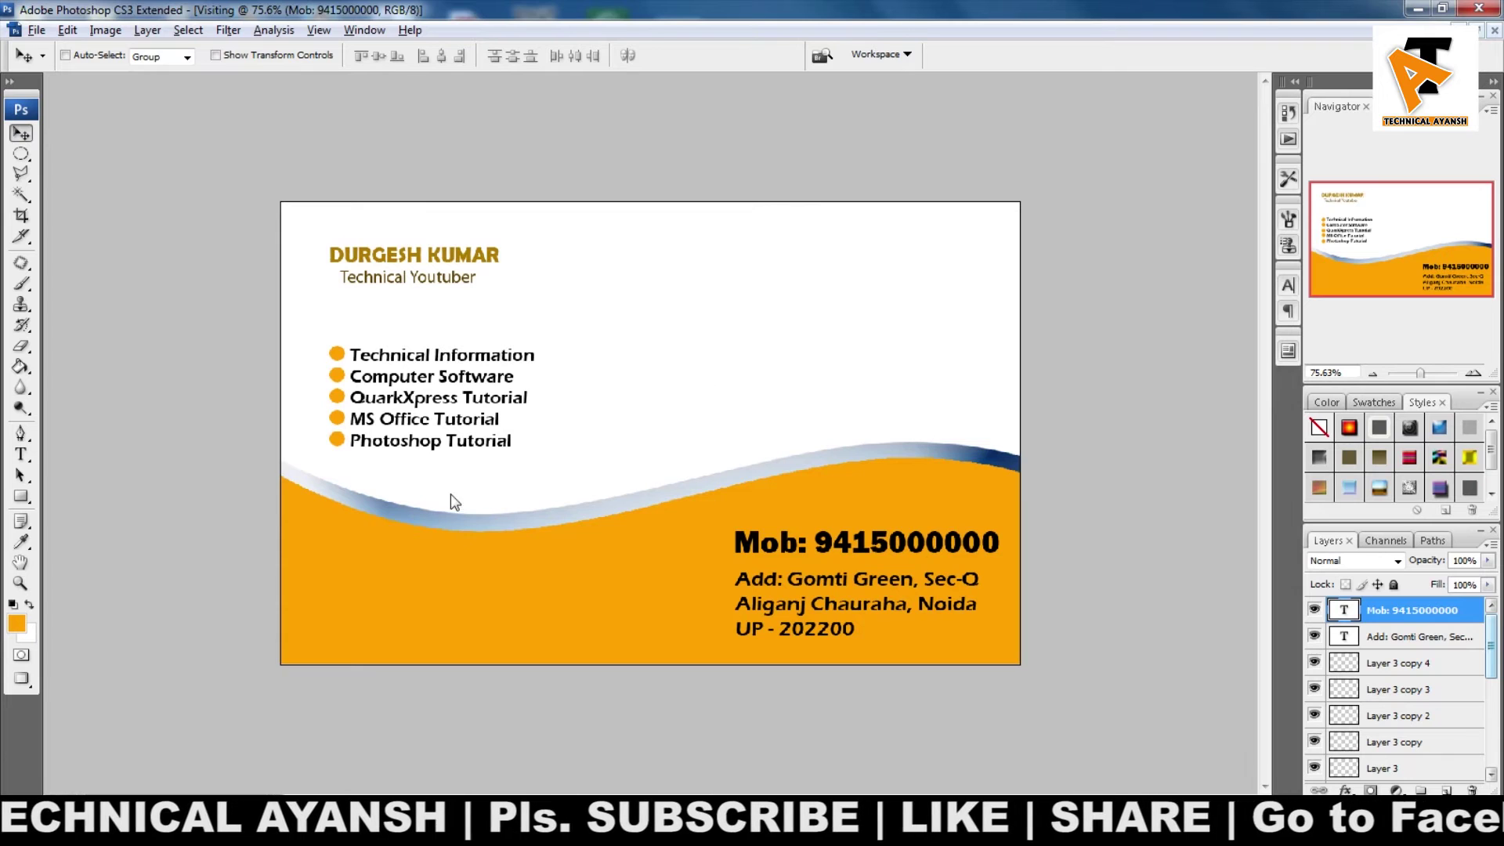
# Dismiss the layer menu and switch from the Type tool back to the Move tool
pyautogui.rightClick(948, 548)
pyautogui.click(965, 557)
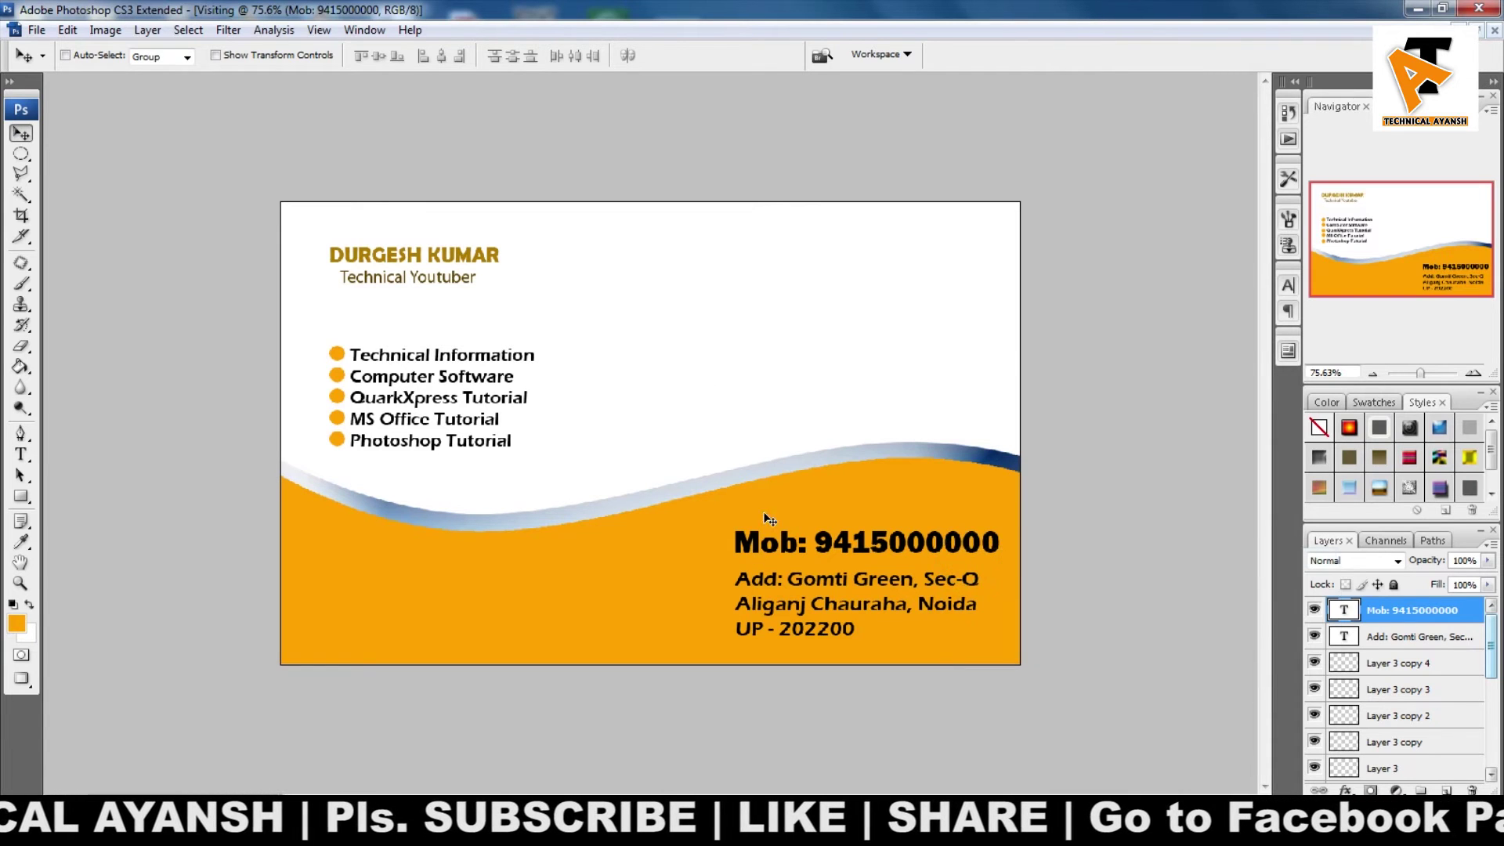
pyautogui.click(21, 455)
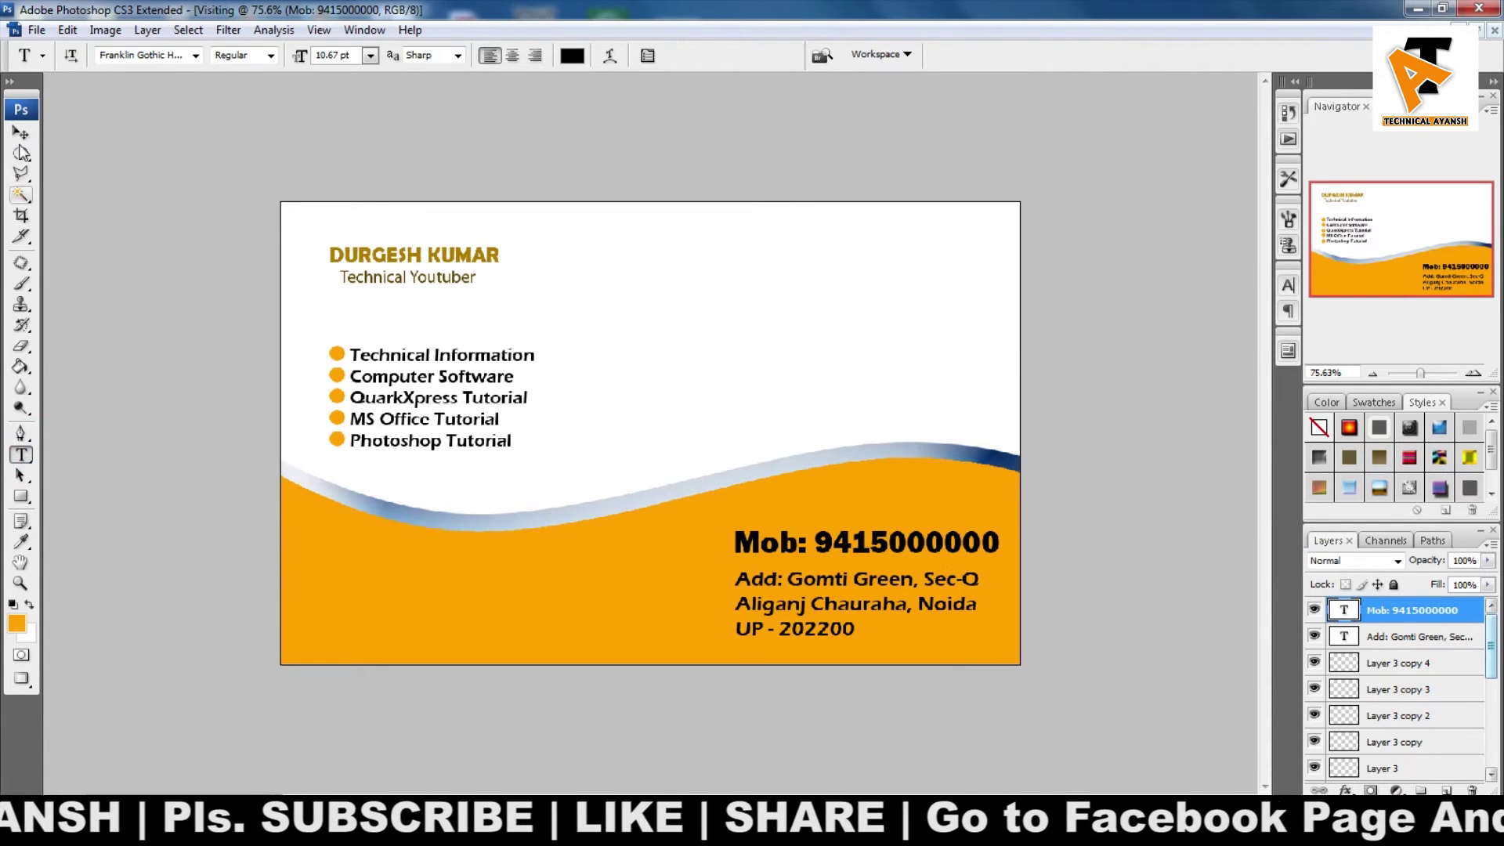
pyautogui.click(21, 133)
pyautogui.keyDown('alt'); pyautogui.scroll(1, 391, 454); pyautogui.keyUp('alt')
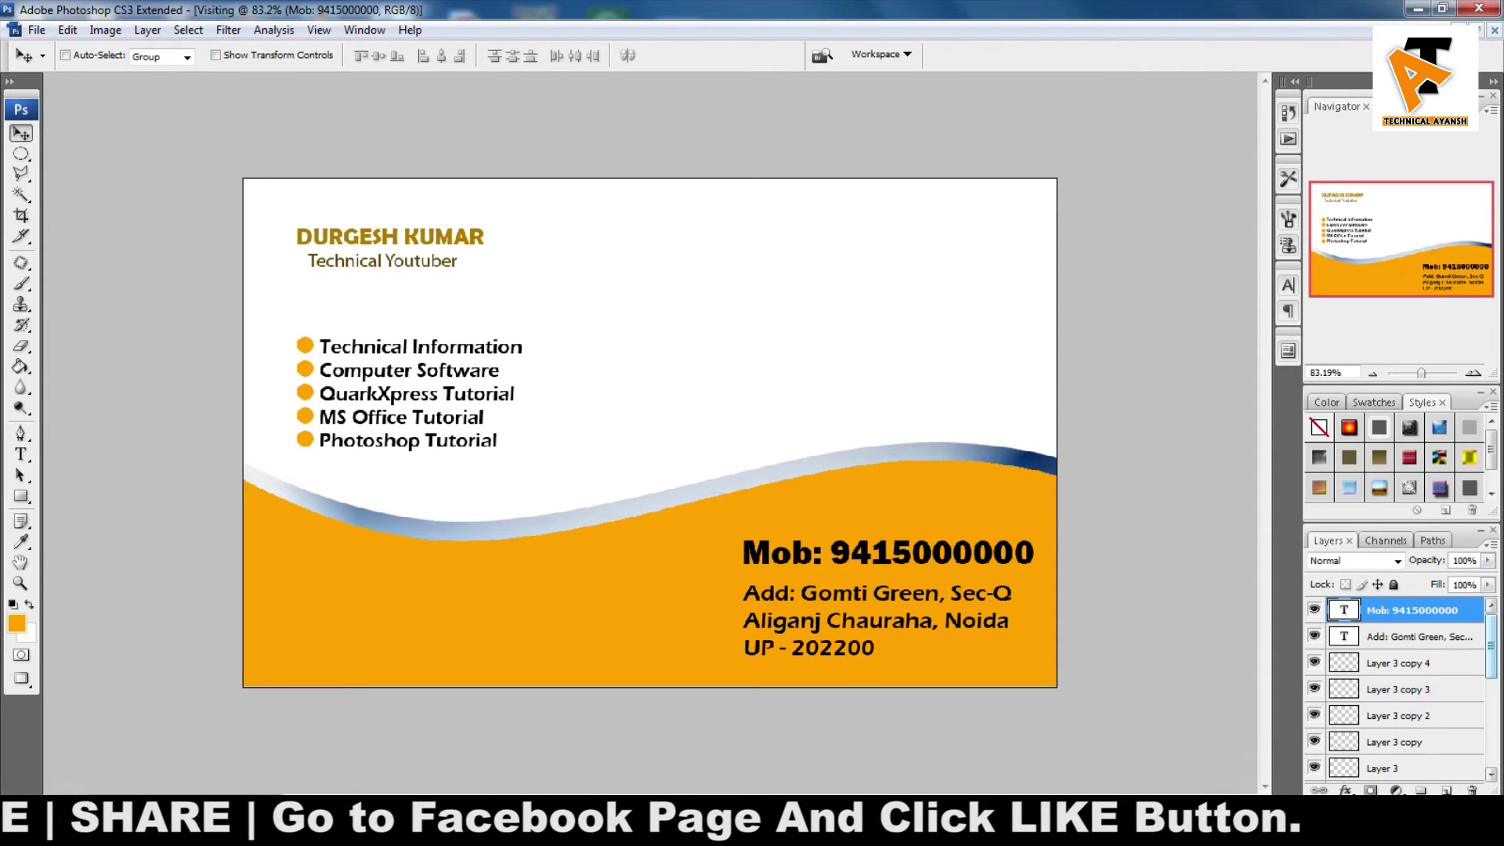
# Switch to Chrome, open a new tab and go to google.com
pyautogui.click(140, 733)
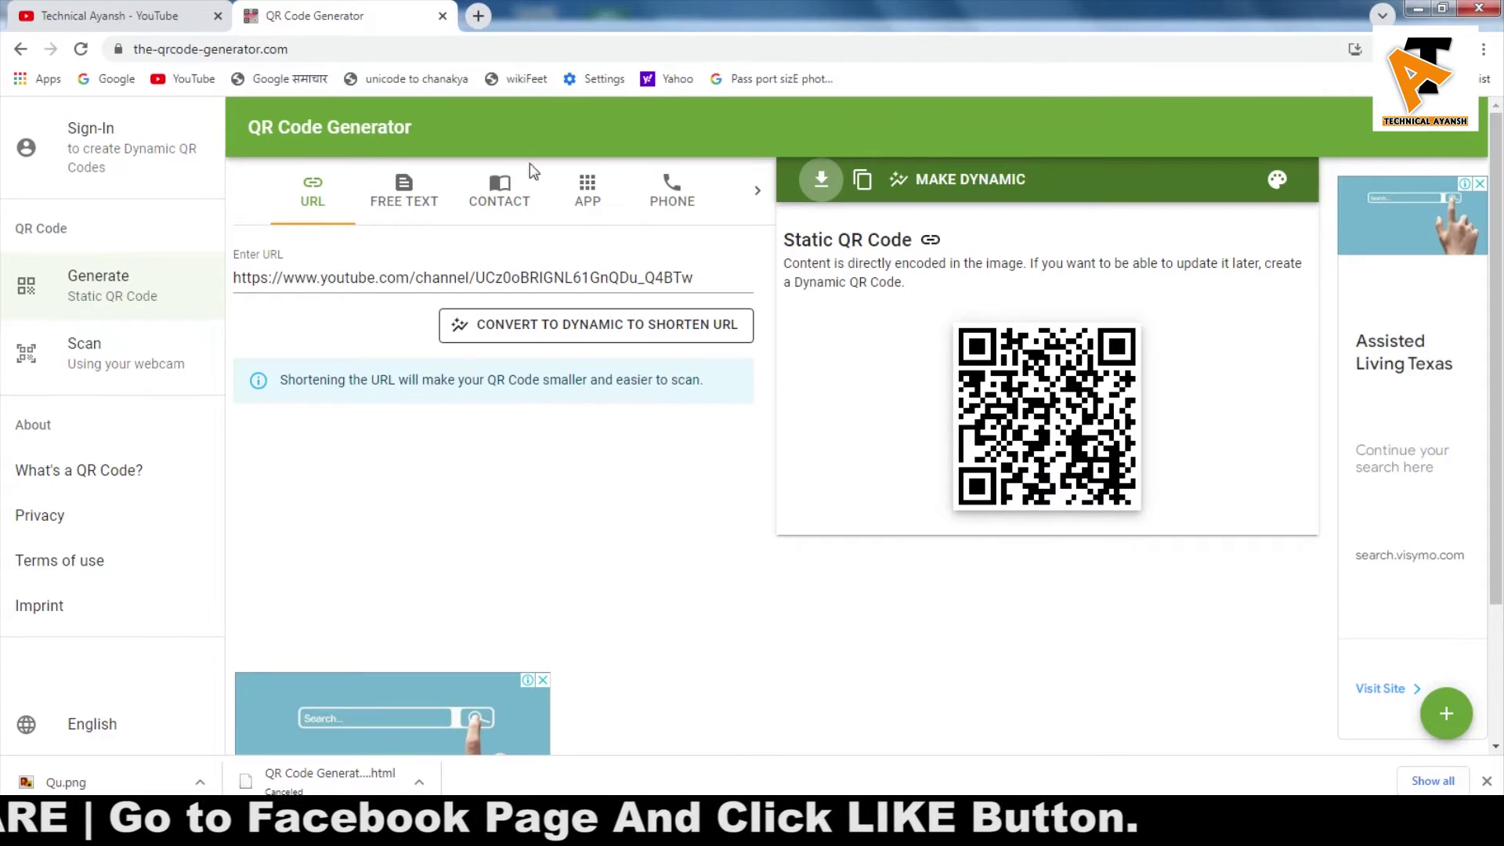
pyautogui.click(477, 17)
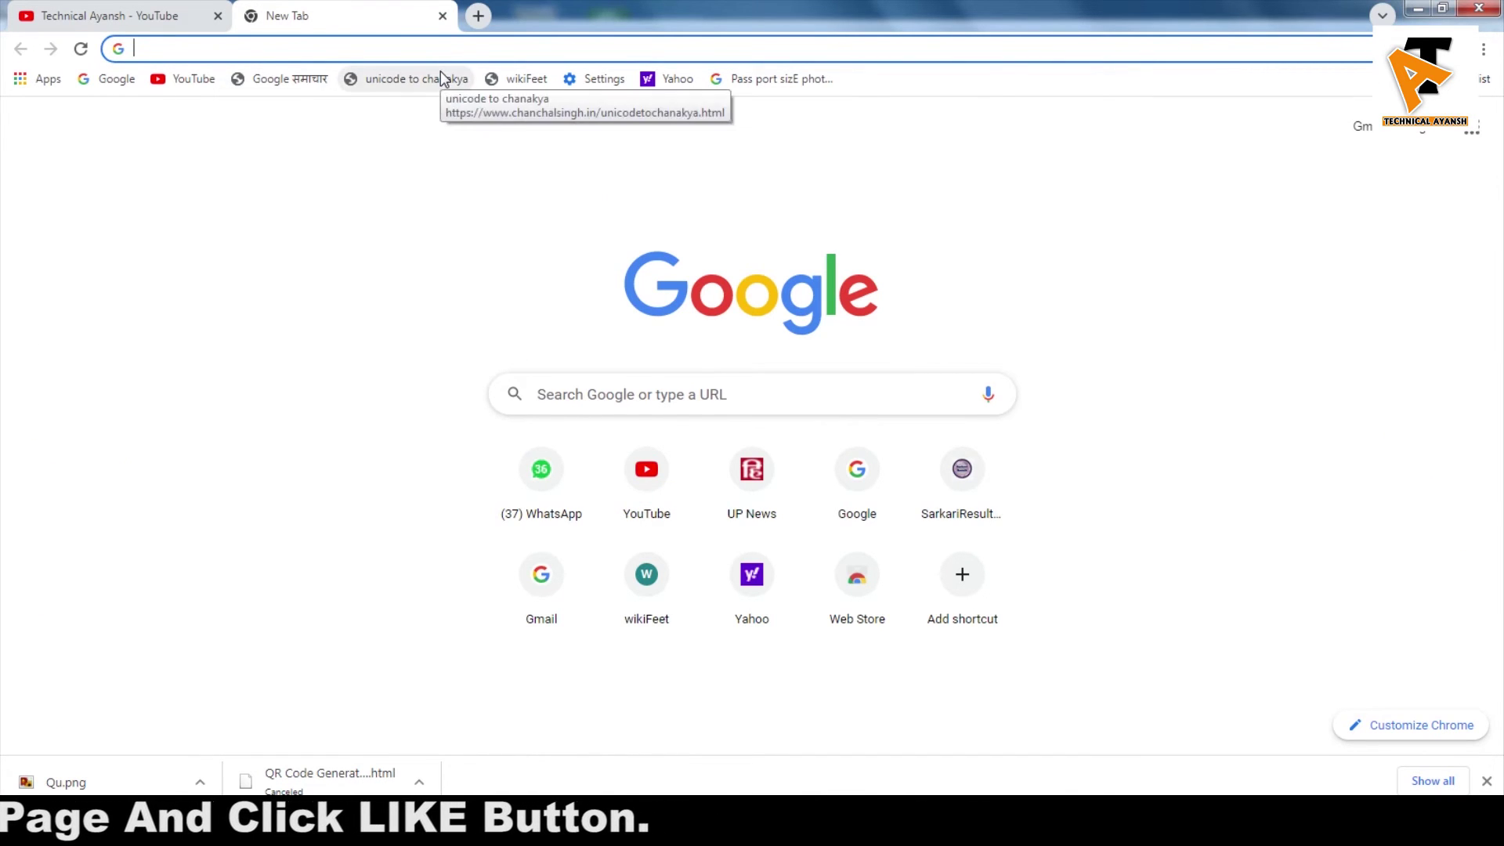
pyautogui.write('google.com')
pyautogui.press('Return')
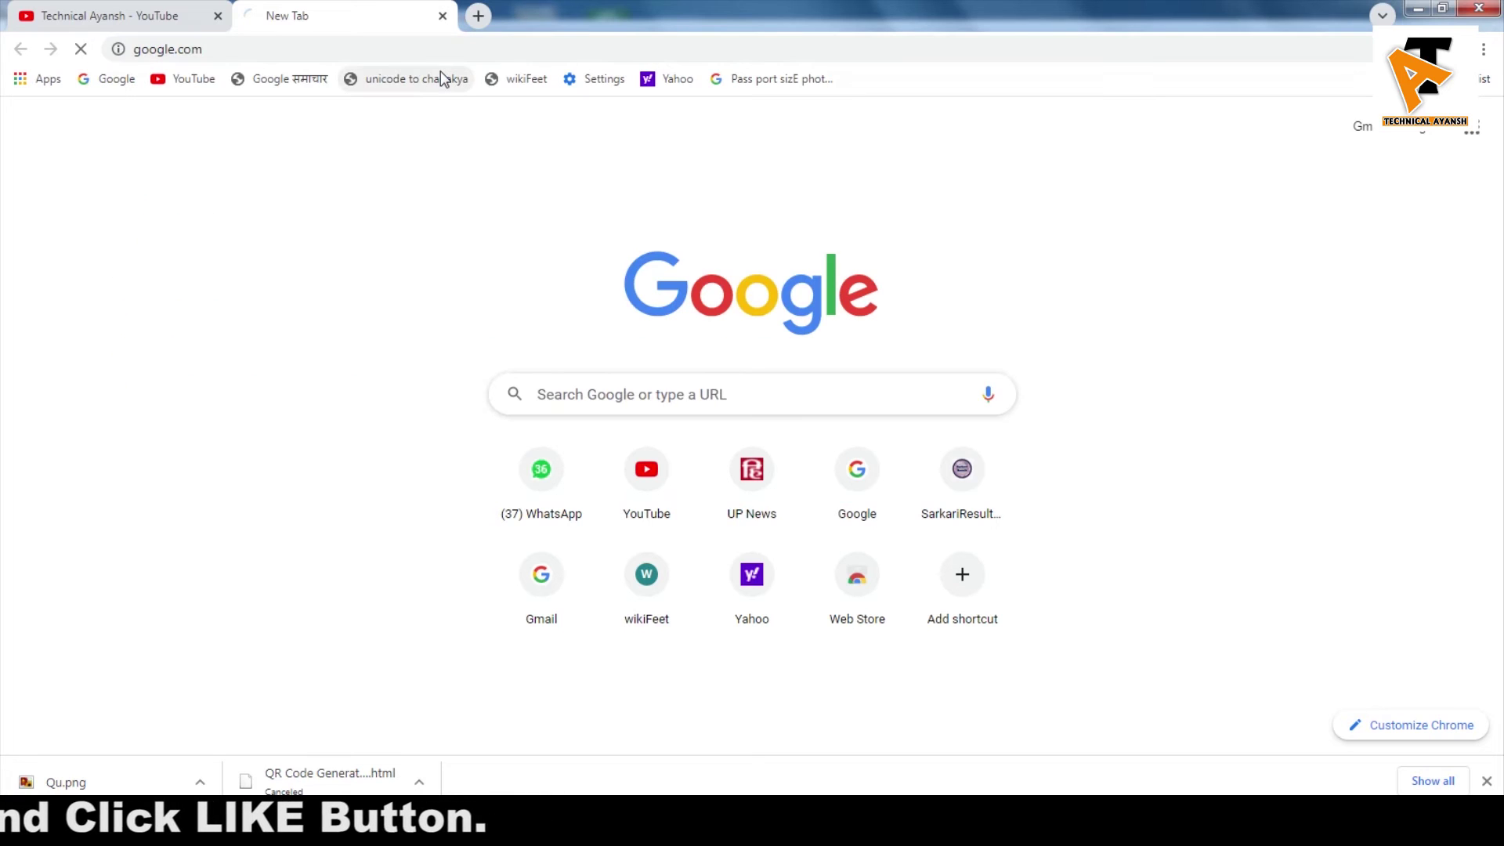
# Search Google for 'qr code generator' using the suggestion
pyautogui.click(578, 334)
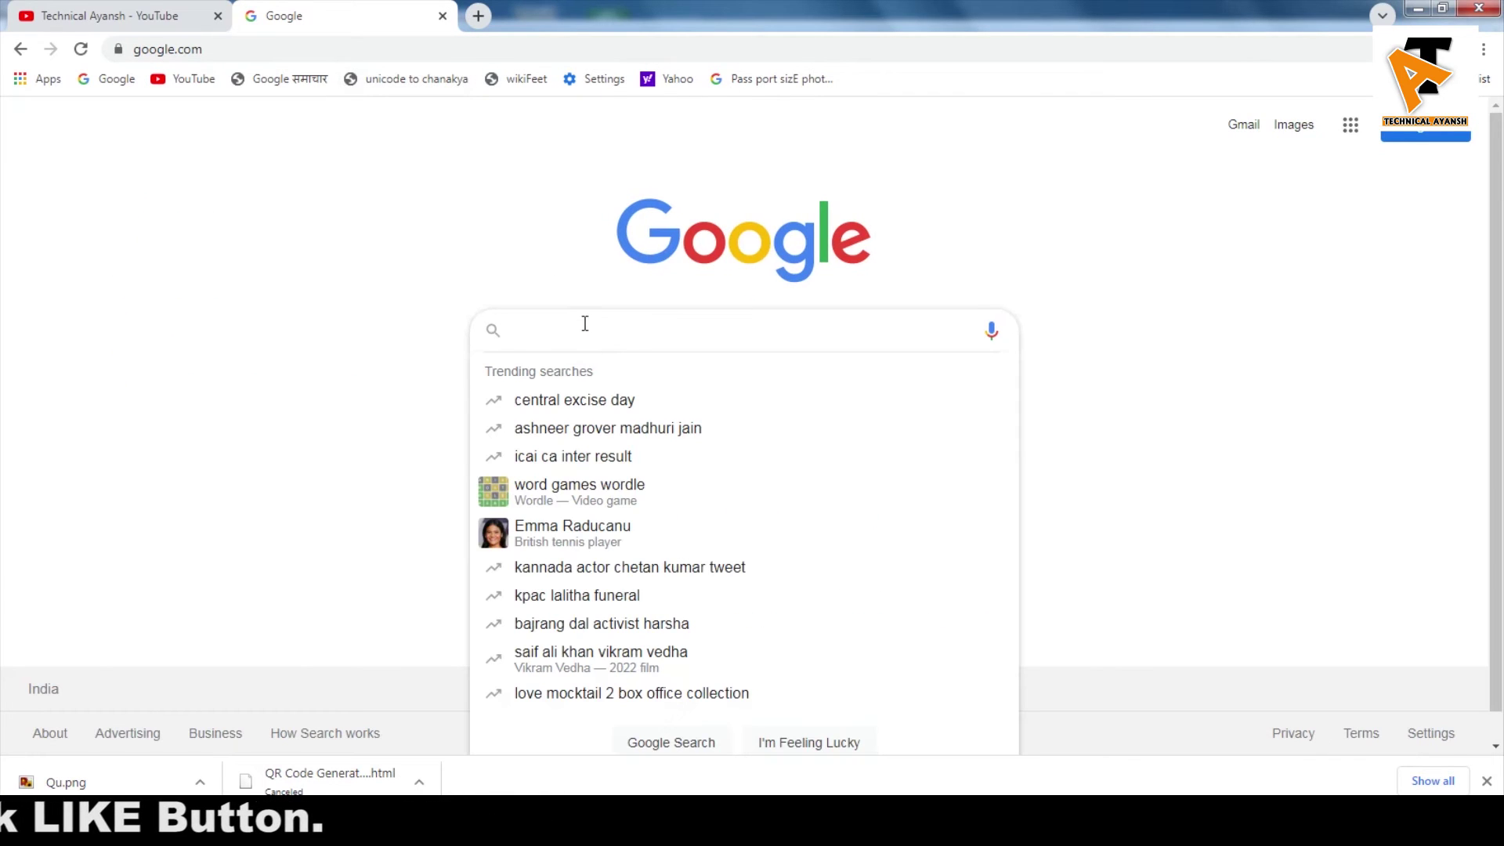
pyautogui.write('qu')
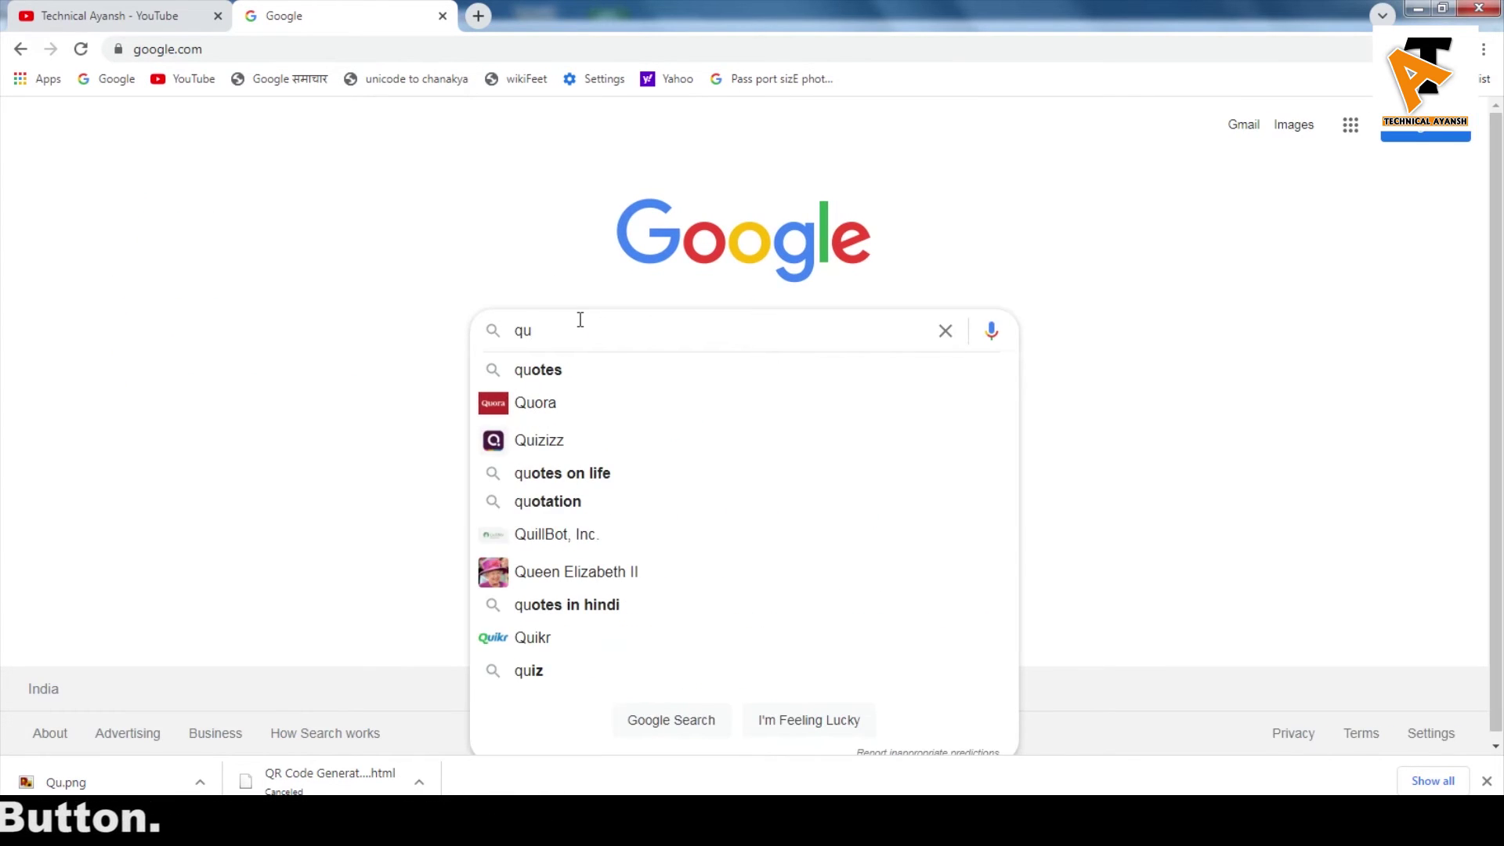
pyautogui.press('BackSpace')
pyautogui.press('BackSpace')
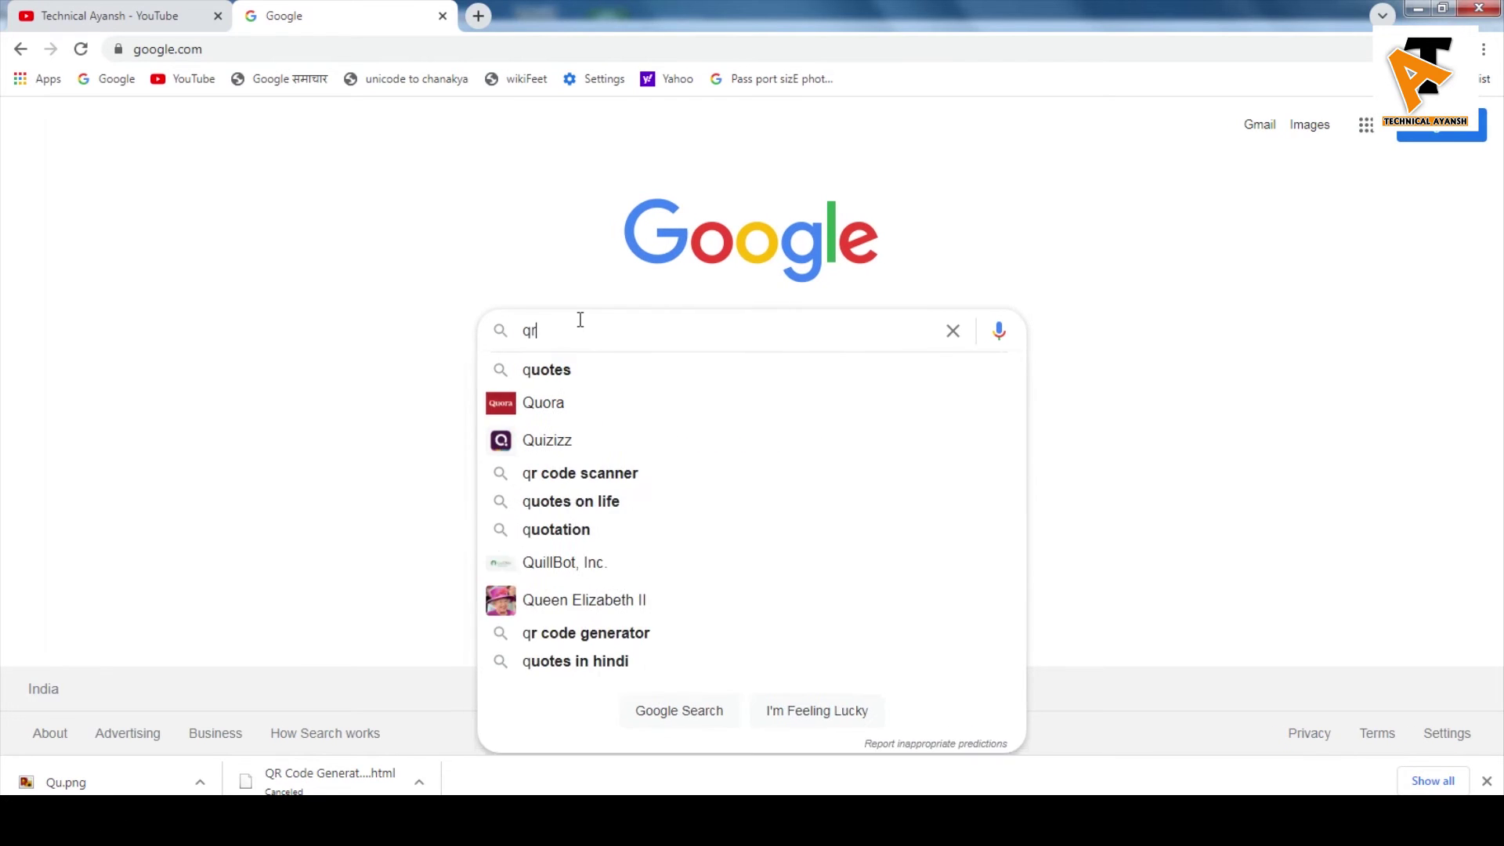
pyautogui.write('r')
pyautogui.press('Down')
pyautogui.press('Down')
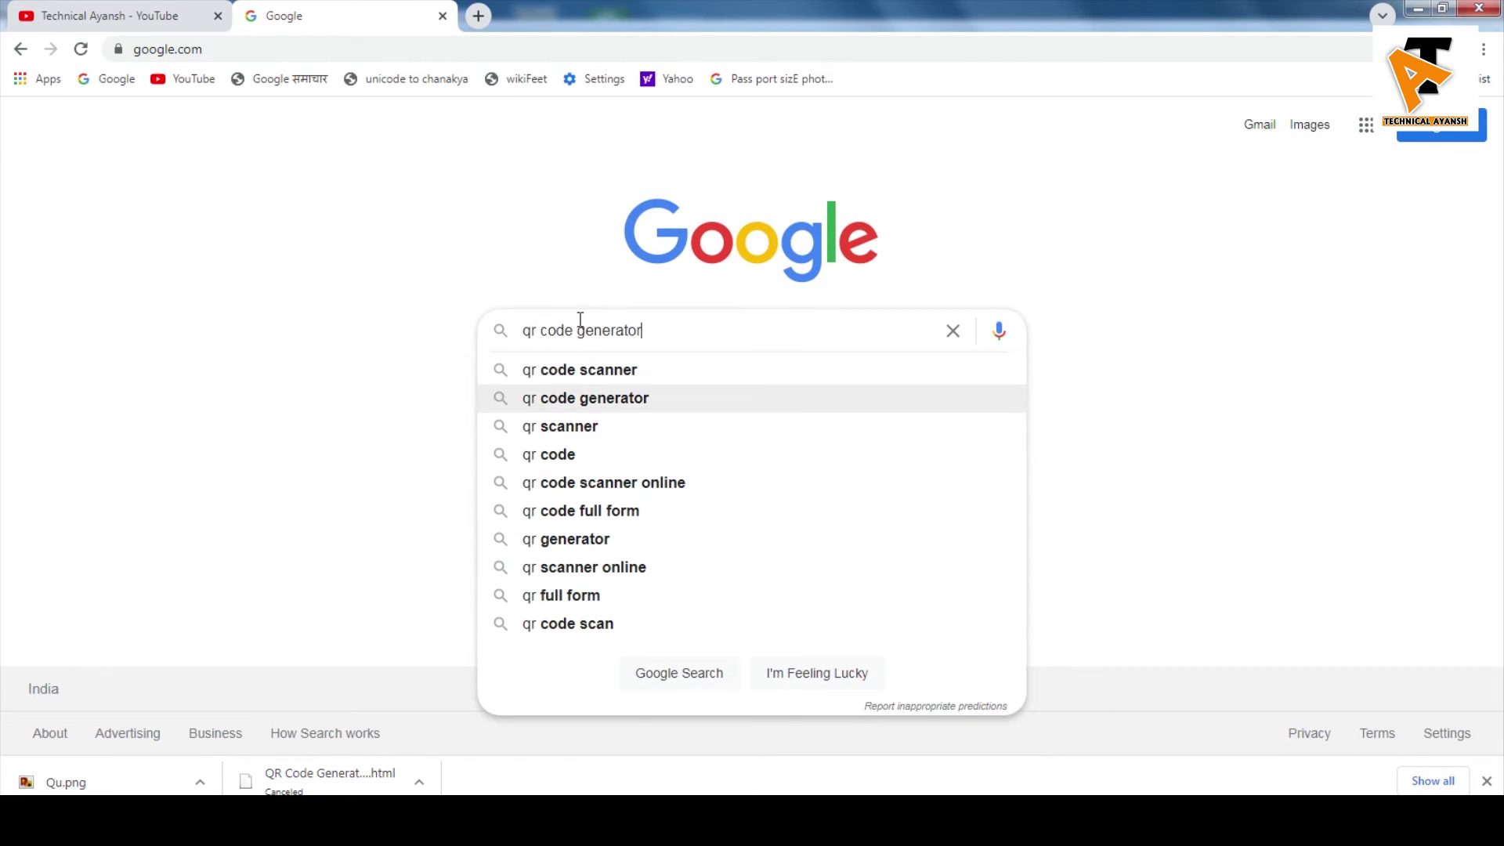
pyautogui.press('Return')
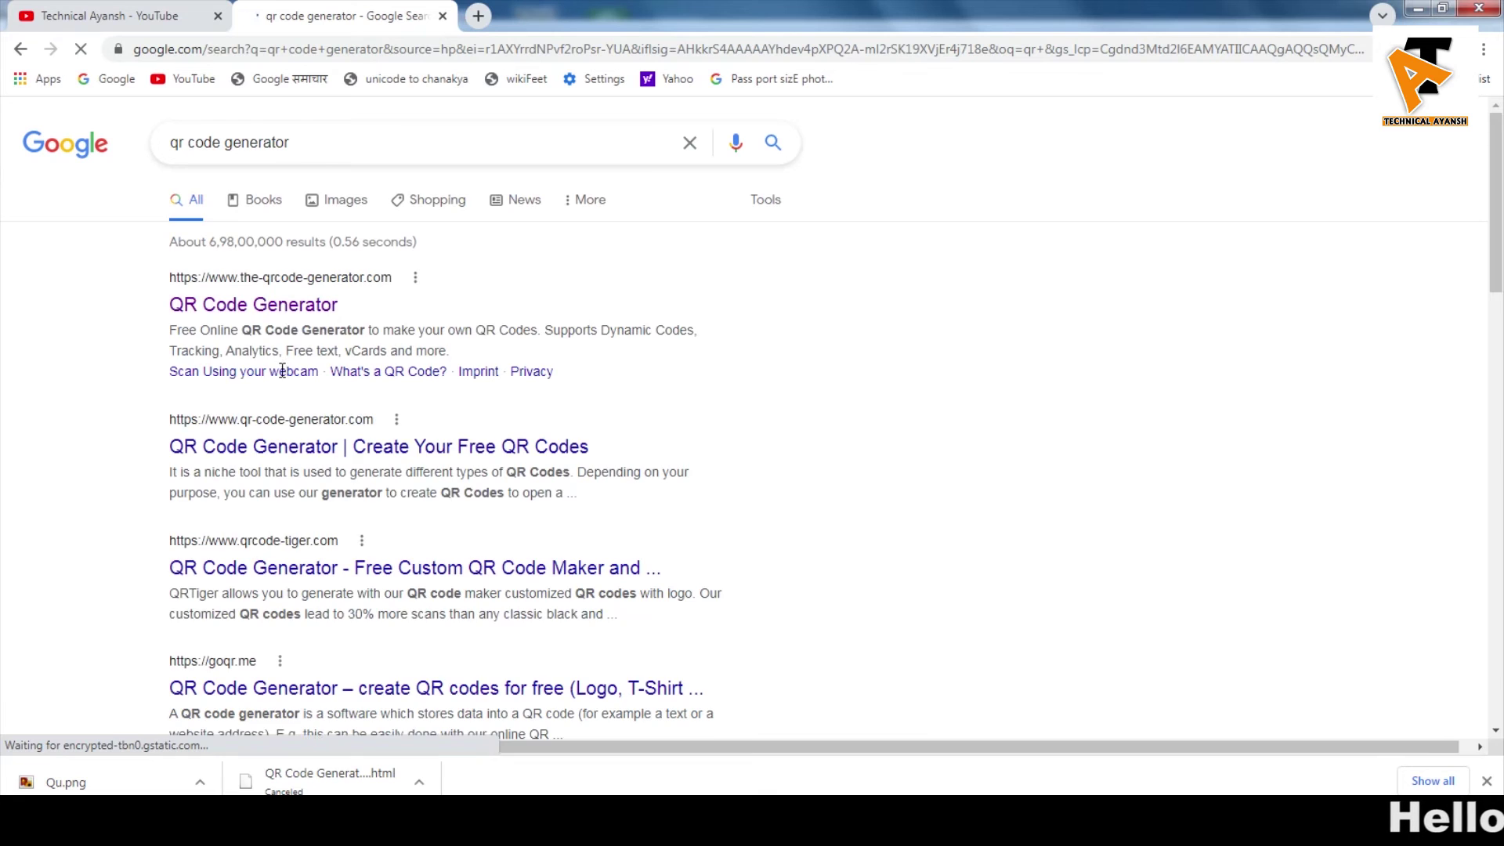
# Open the QR Code Generator result and paste the YouTube channel URL
pyautogui.click(267, 305)
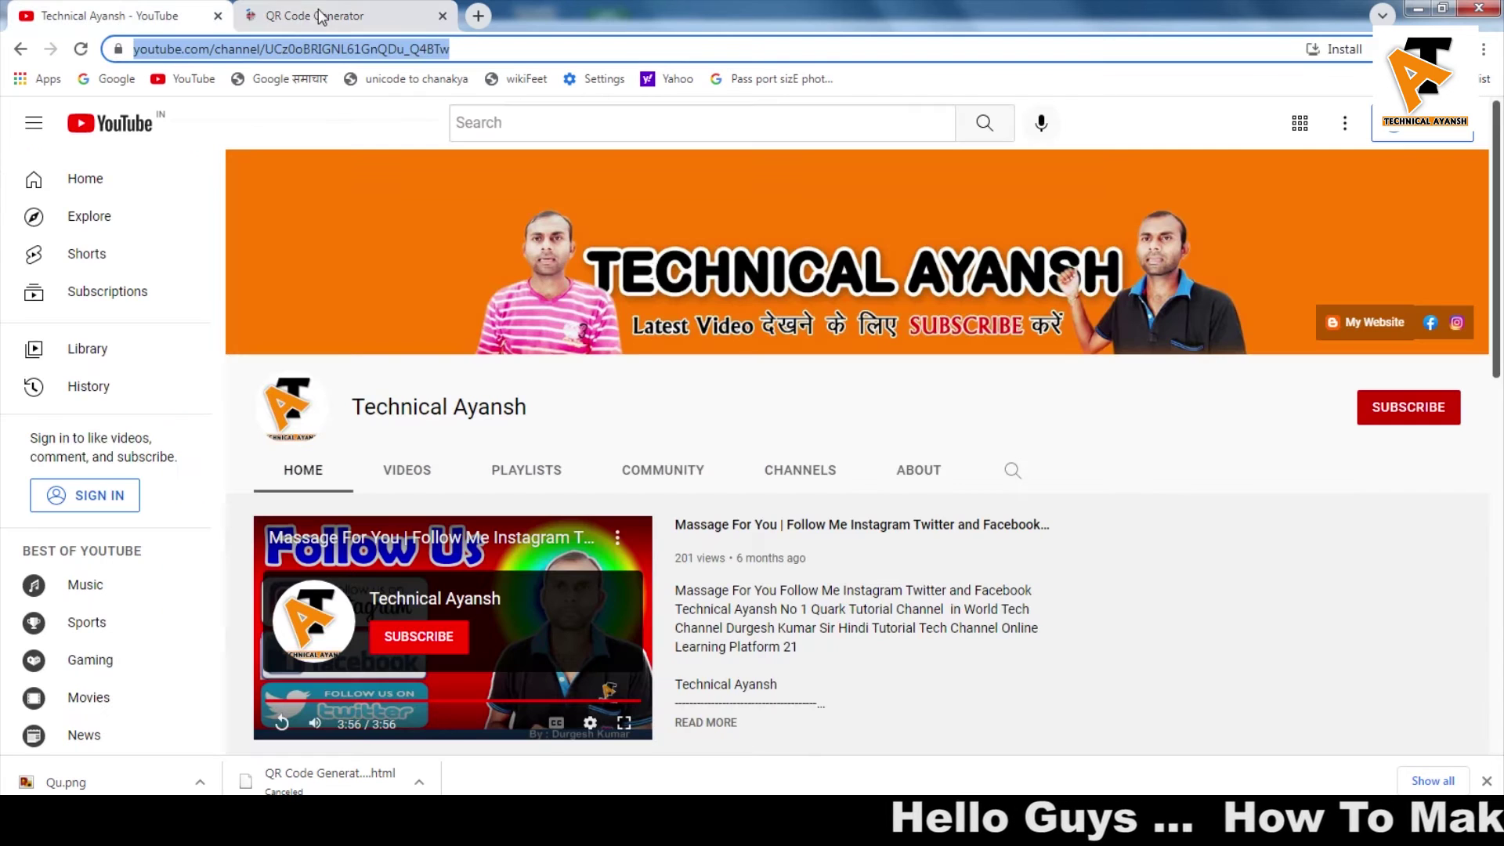
pyautogui.click(321, 28)
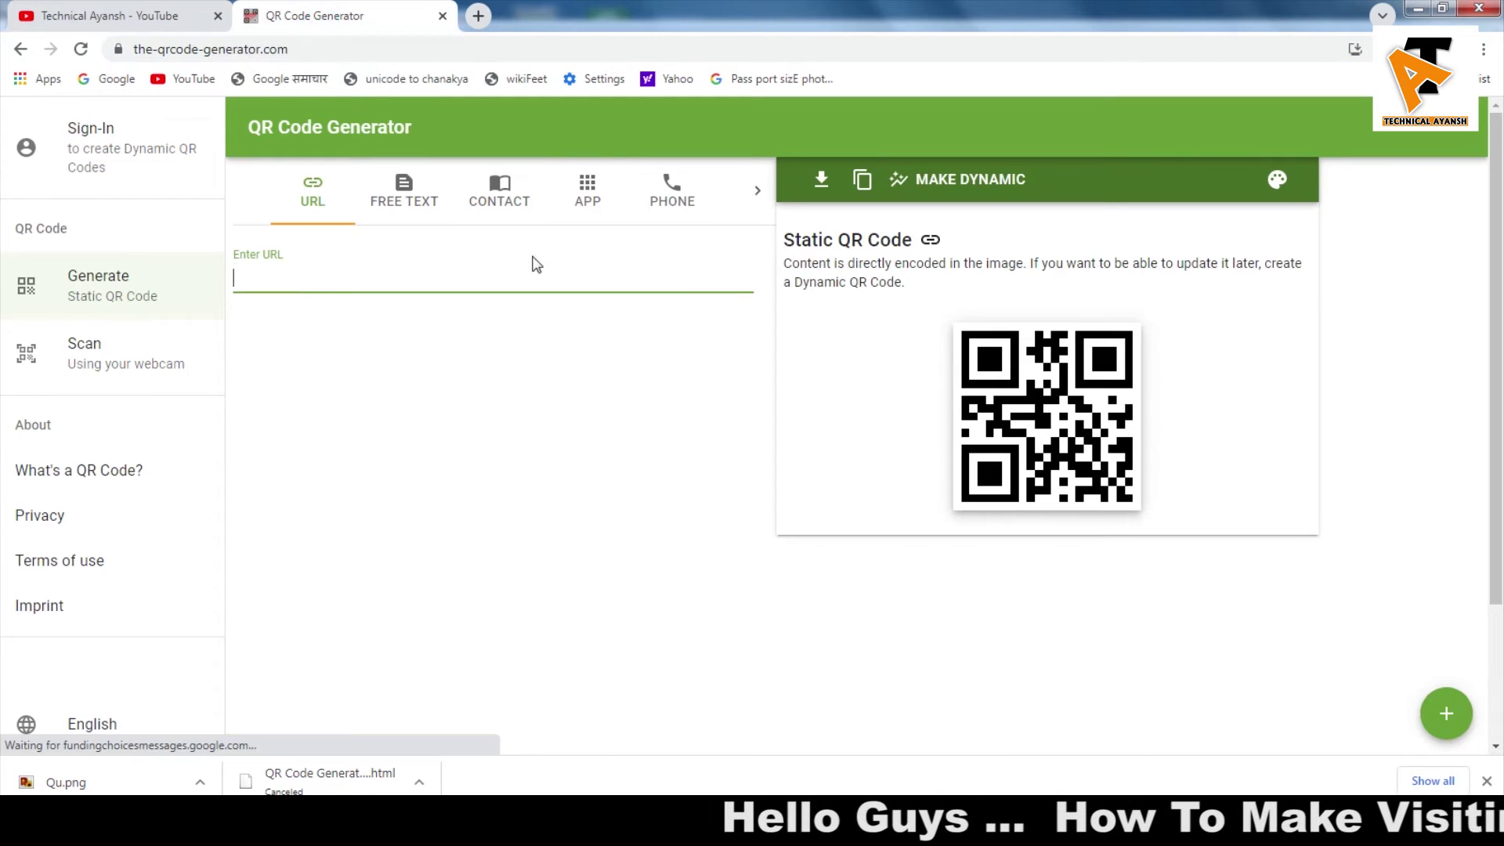
pyautogui.write('https://www.youtube.com/channel/UCz0oBRIGNL61GnQDu_Q4BTw')
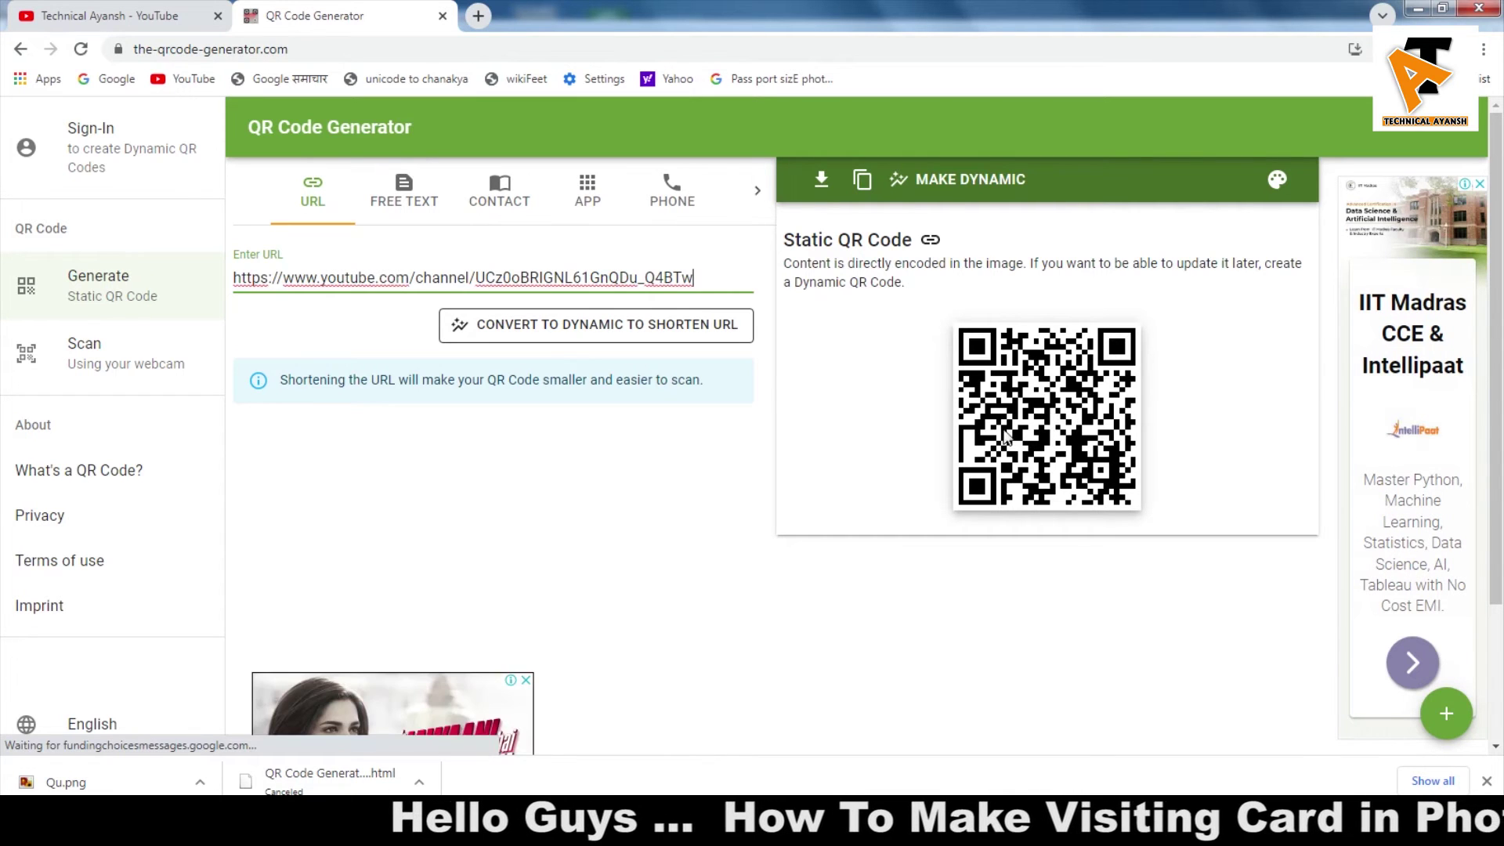
# Download the code as QR Code.png and show it in the Downloads folder
pyautogui.click(822, 184)
pyautogui.write('QR Code')
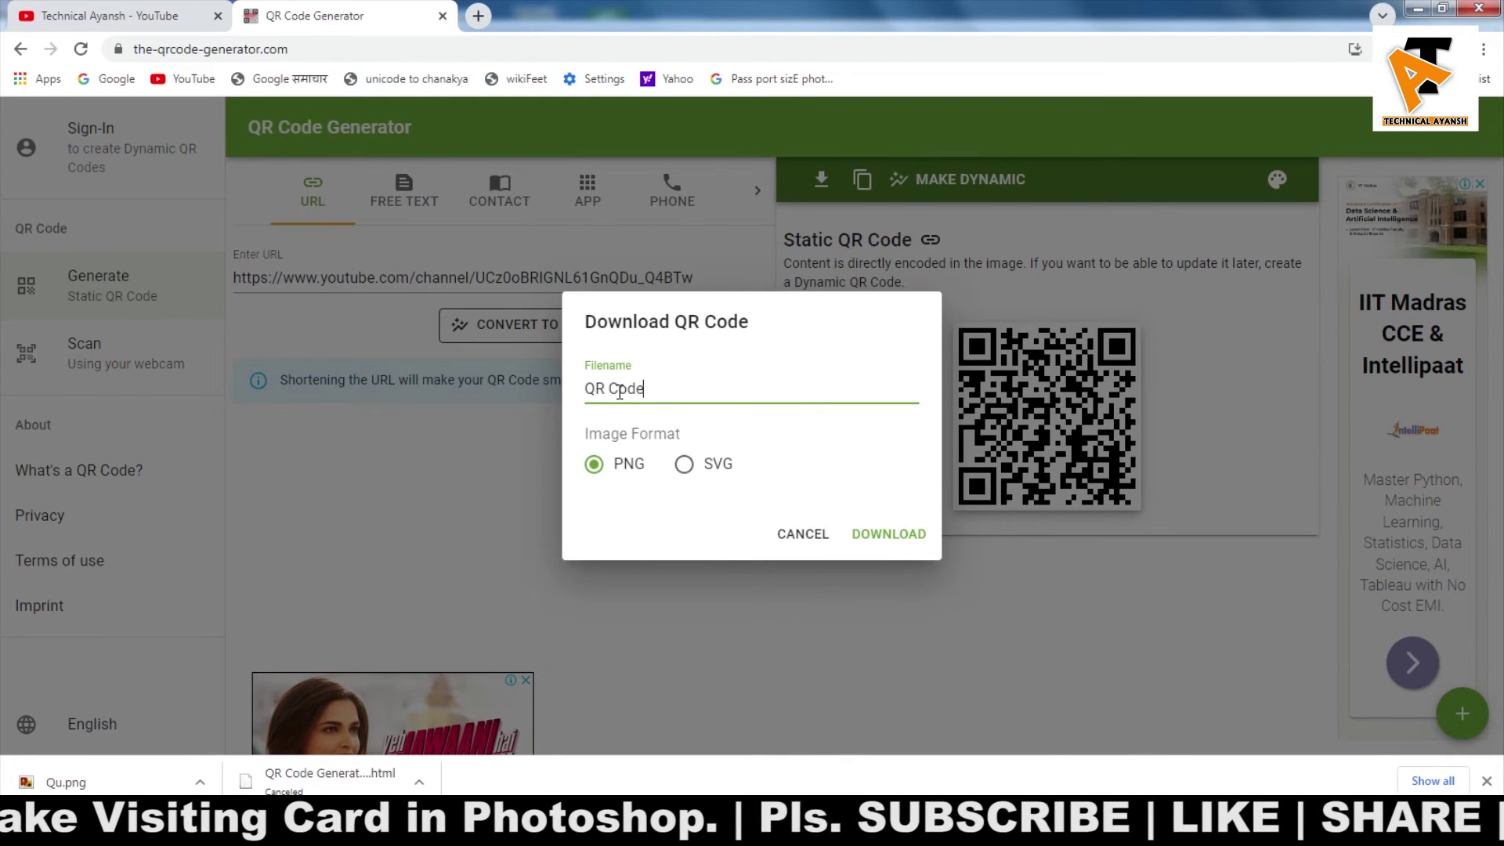
pyautogui.press('Return')
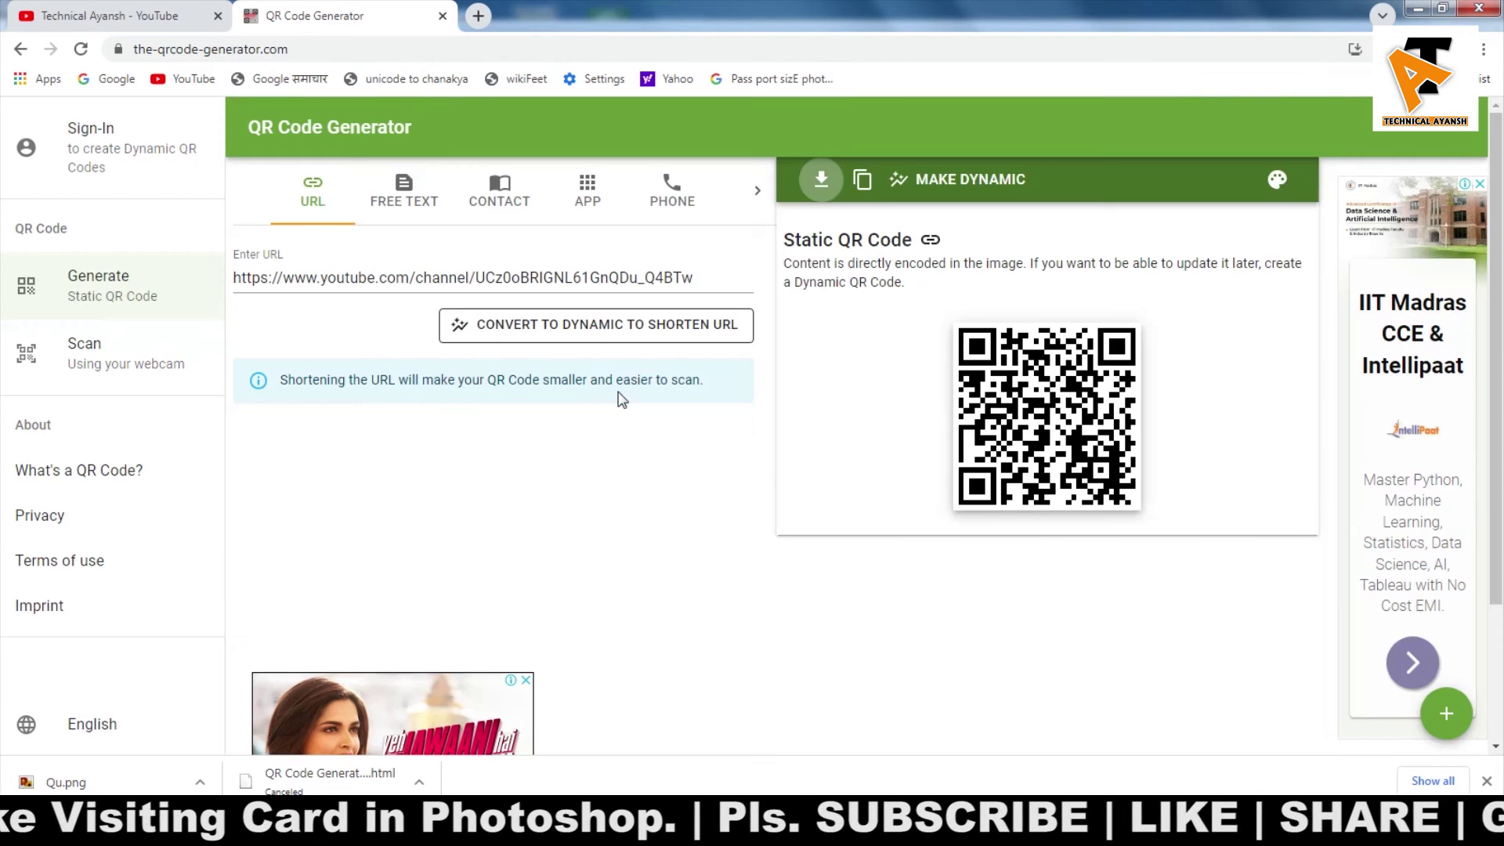
pyautogui.click(202, 783)
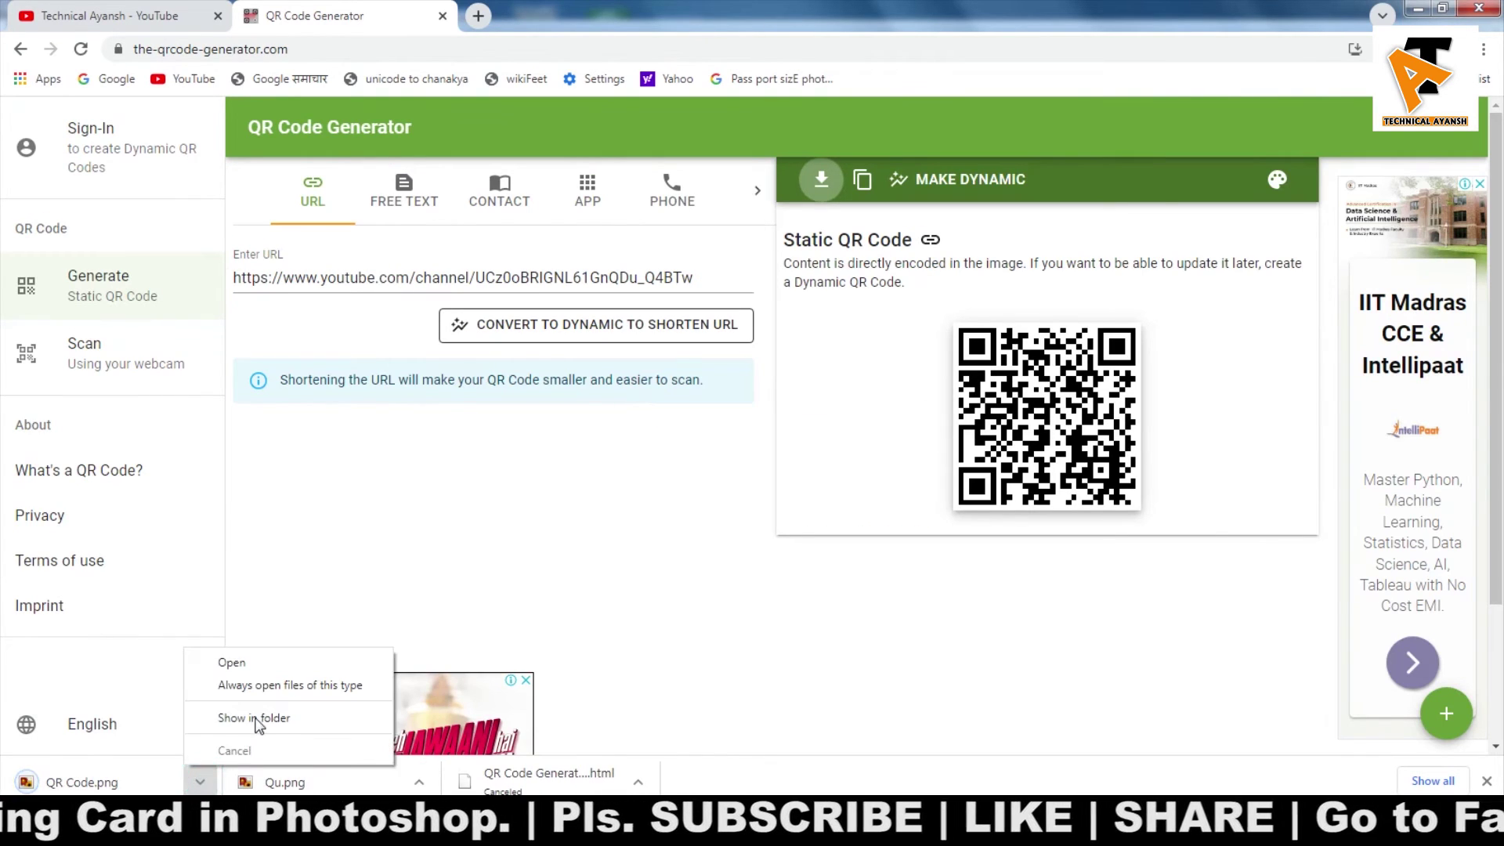
pyautogui.click(212, 715)
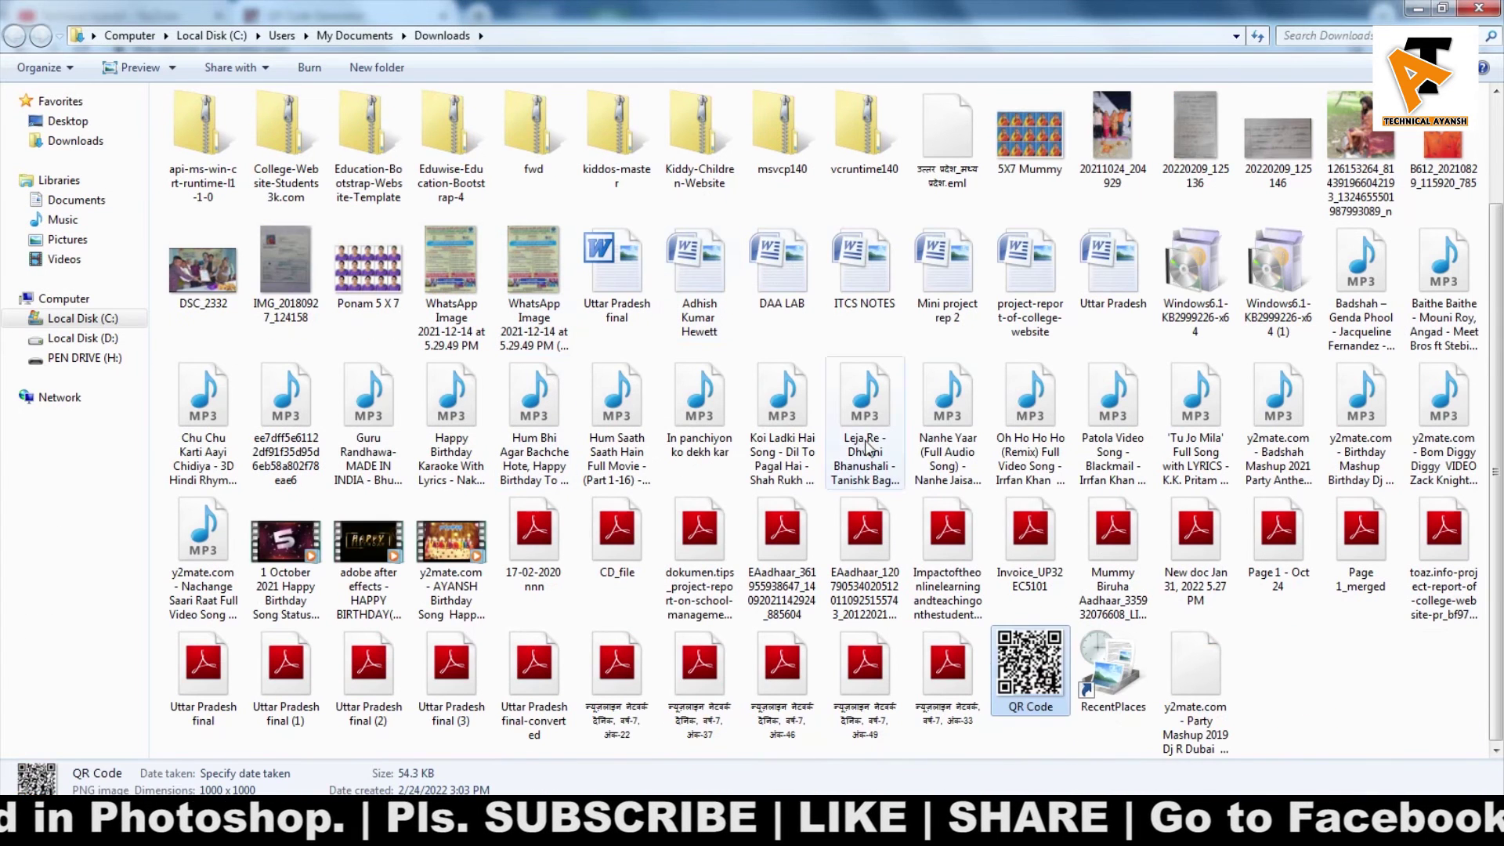
# Bring QR Code.png into Photoshop and paste it onto the Visiting card
pyautogui.moveTo(1024, 667)
pyautogui.mouseDown()
pyautogui.moveTo(252, 790)
pyautogui.moveTo(510, 632)
pyautogui.mouseUp()
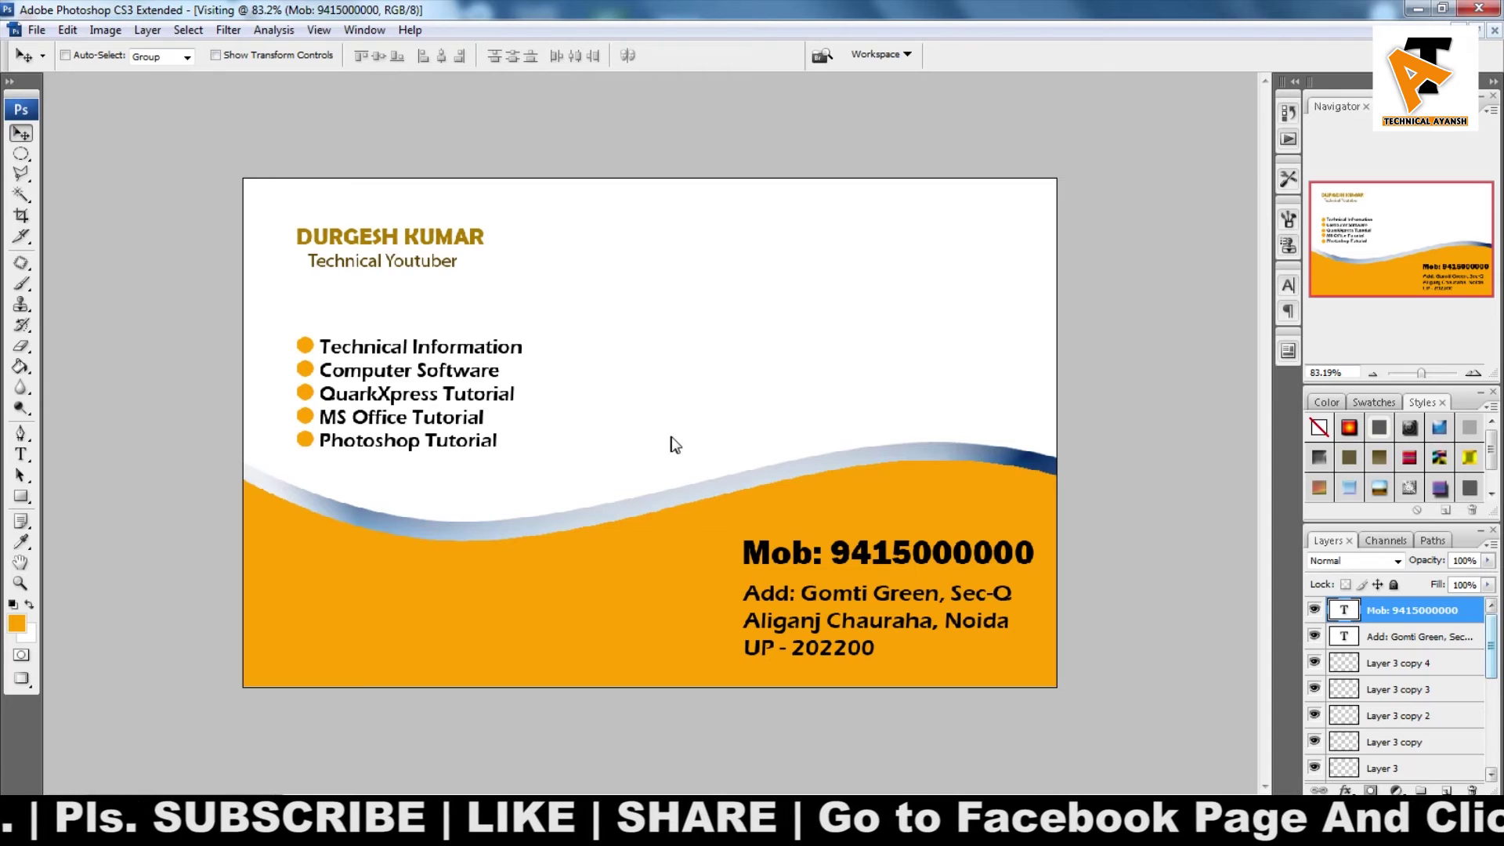
pyautogui.hotkey('ctrl', 'a')
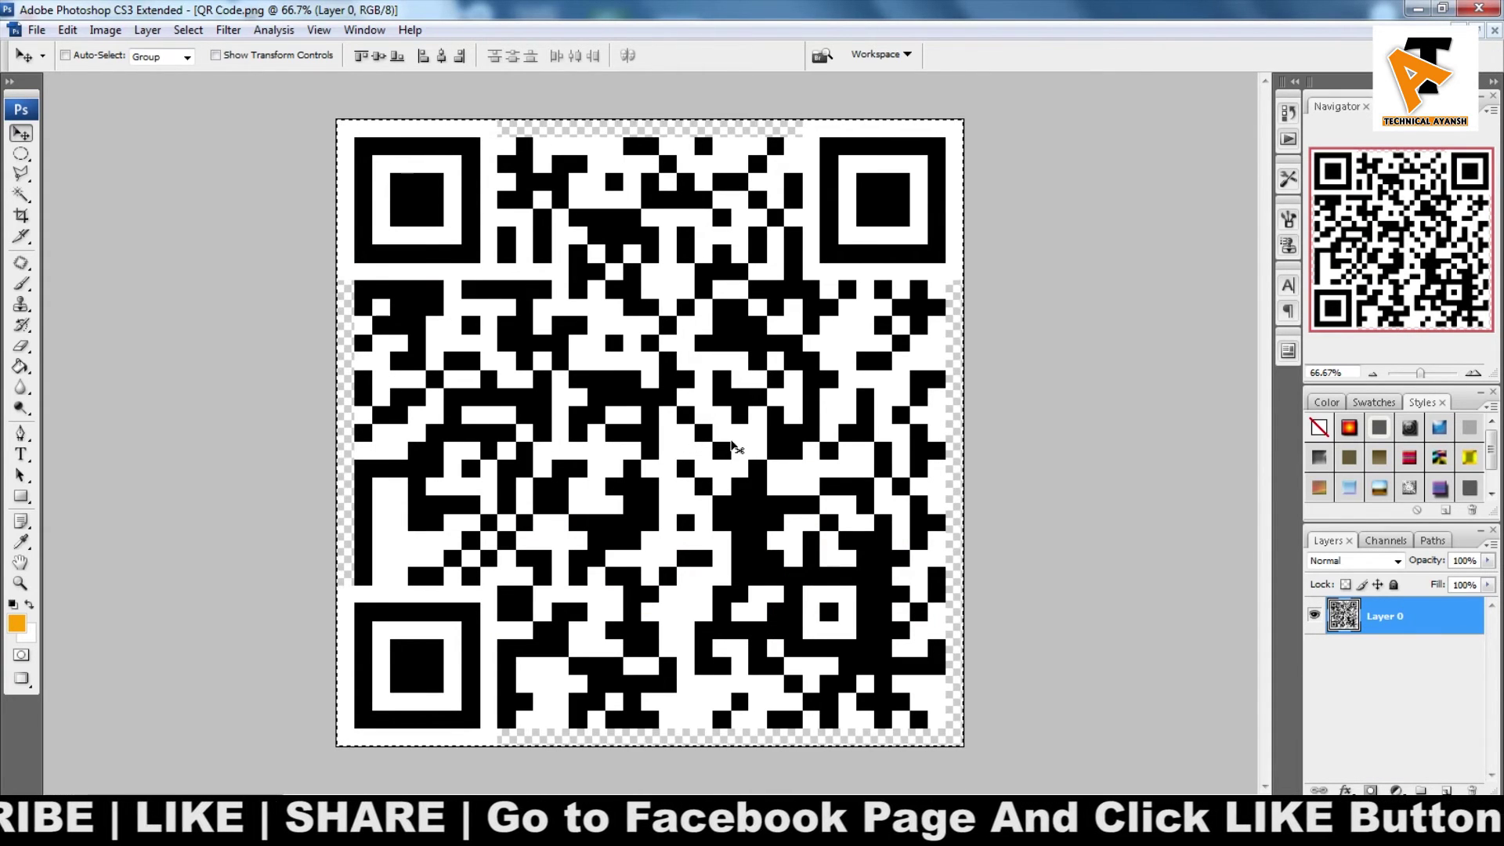
pyautogui.hotkey('ctrl', 'Tab')
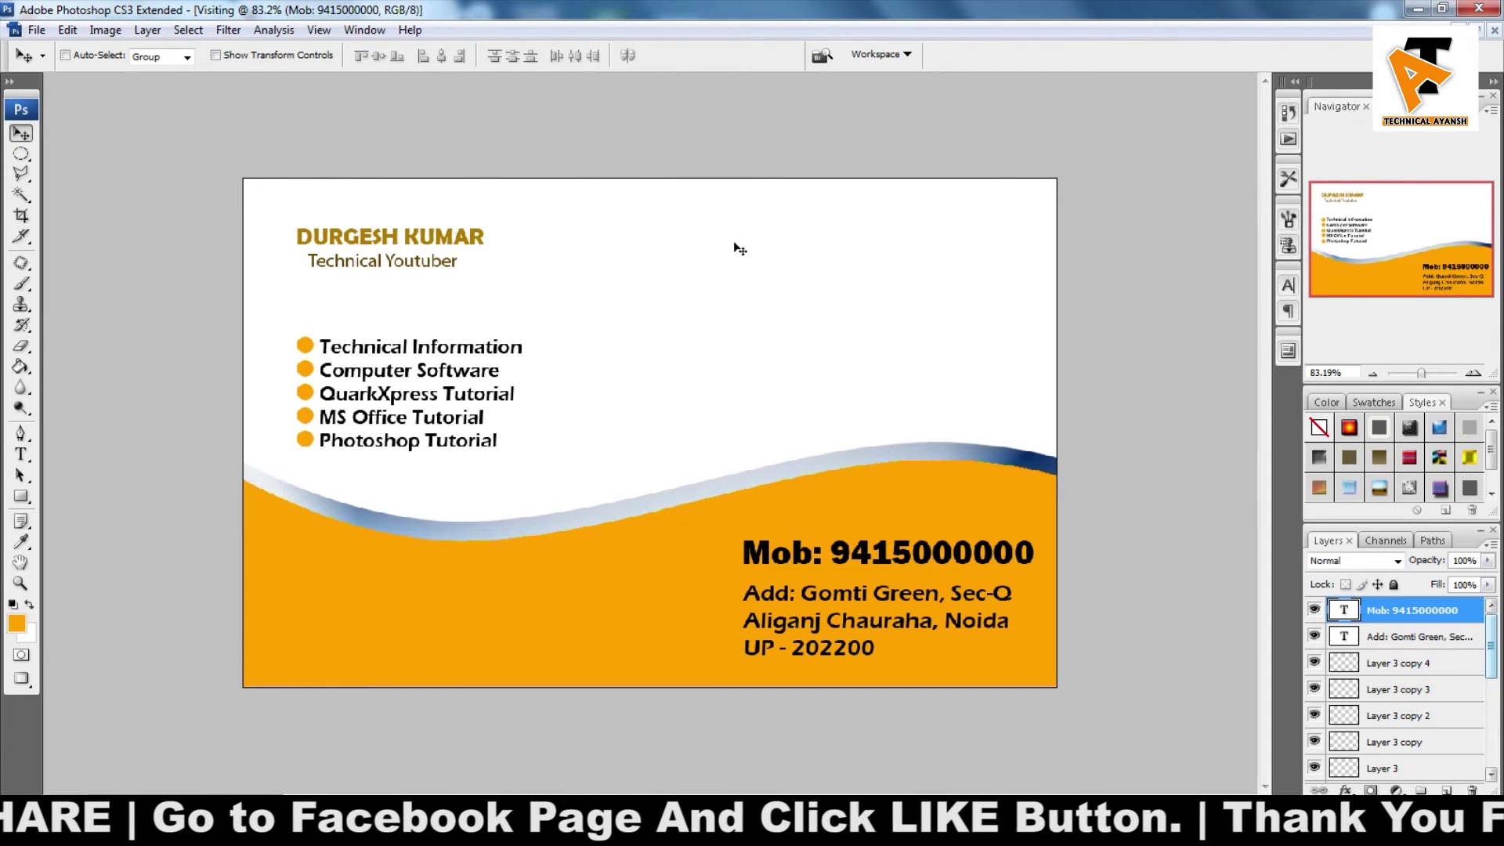
pyautogui.hotkey('ctrl', 'v')
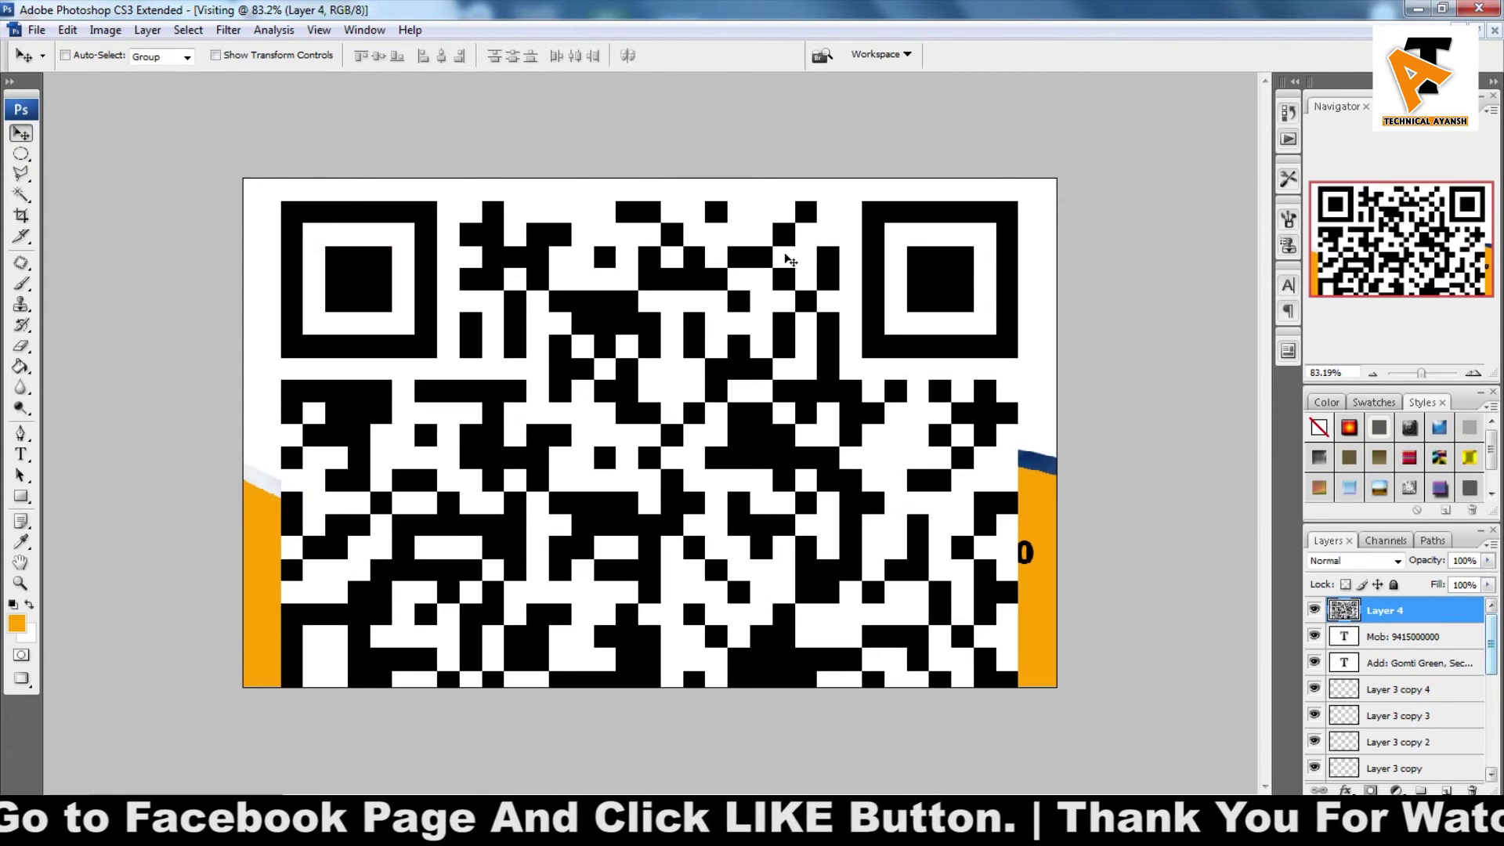
# Scale the QR code to about 26% and place it in the top-right corner
pyautogui.hotkey('ctrl', 't')
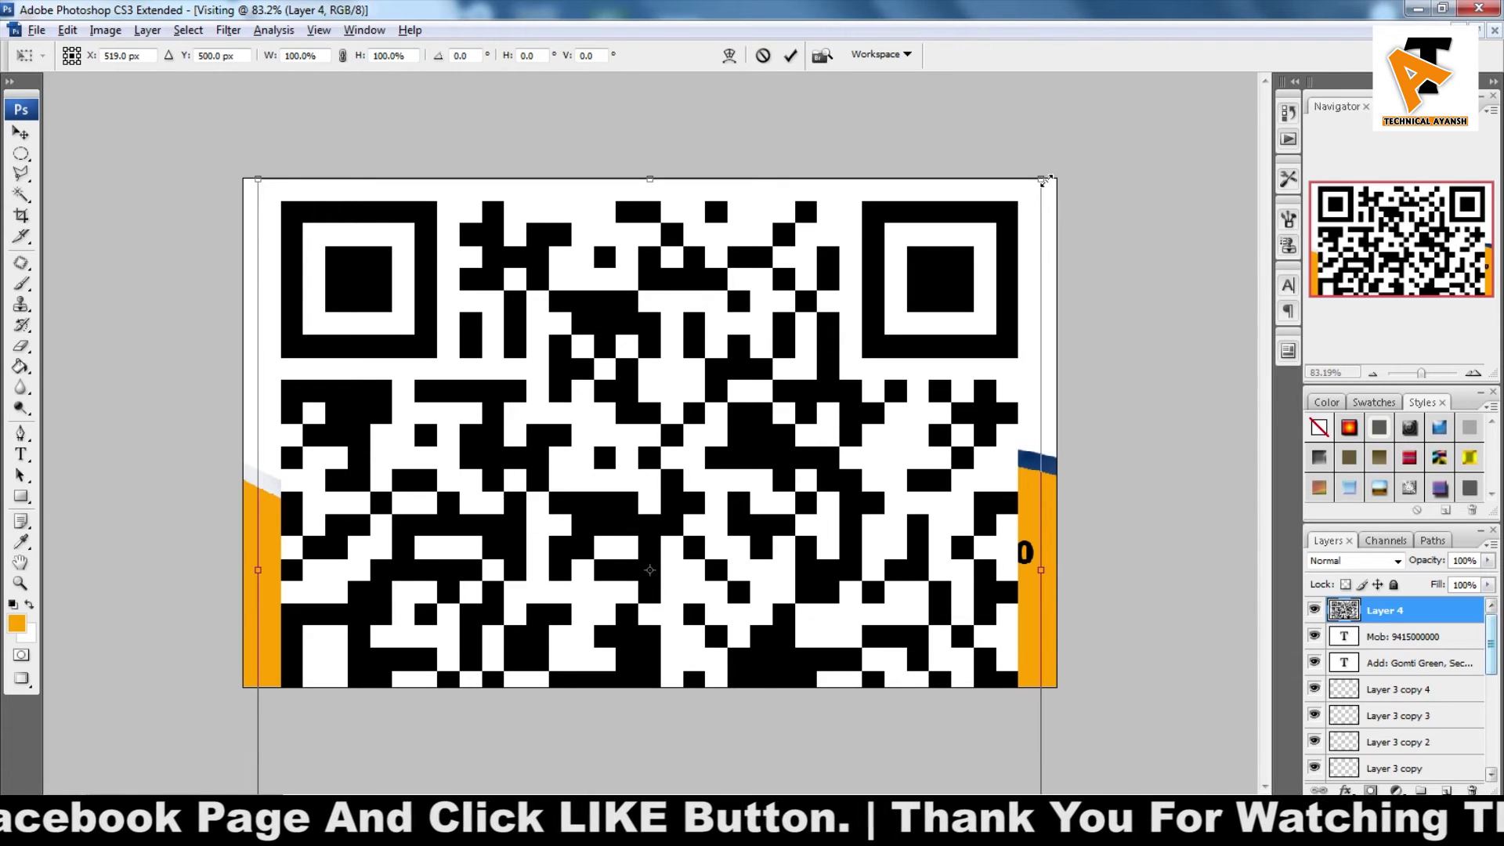
pyautogui.moveTo(1042, 178); pyautogui.dragTo(849, 493)
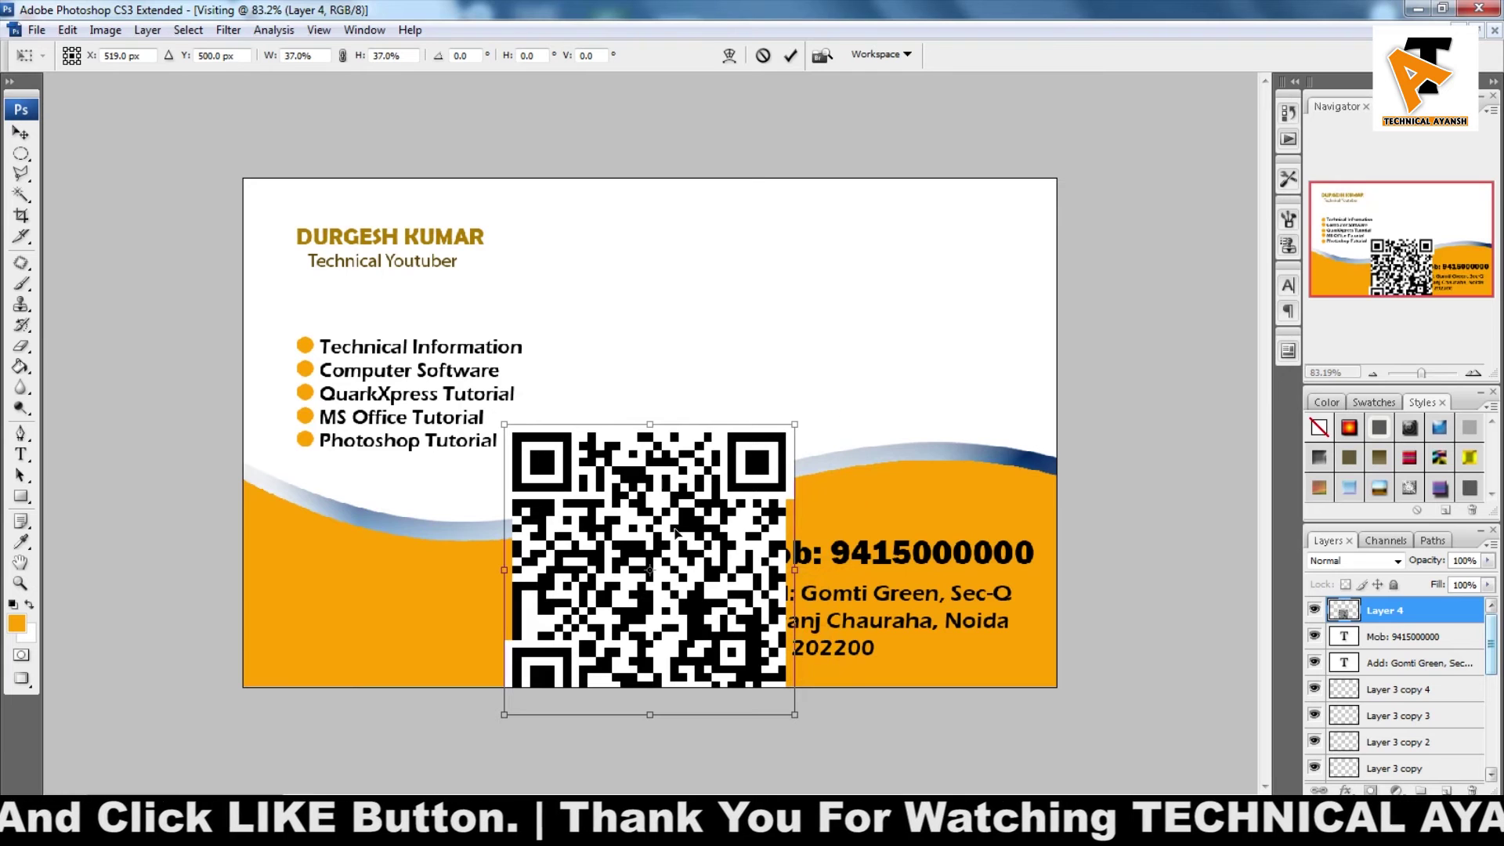
pyautogui.moveTo(678, 532)
pyautogui.mouseDown()
pyautogui.moveTo(921, 270)
pyautogui.moveTo(921, 286)
pyautogui.mouseUp()
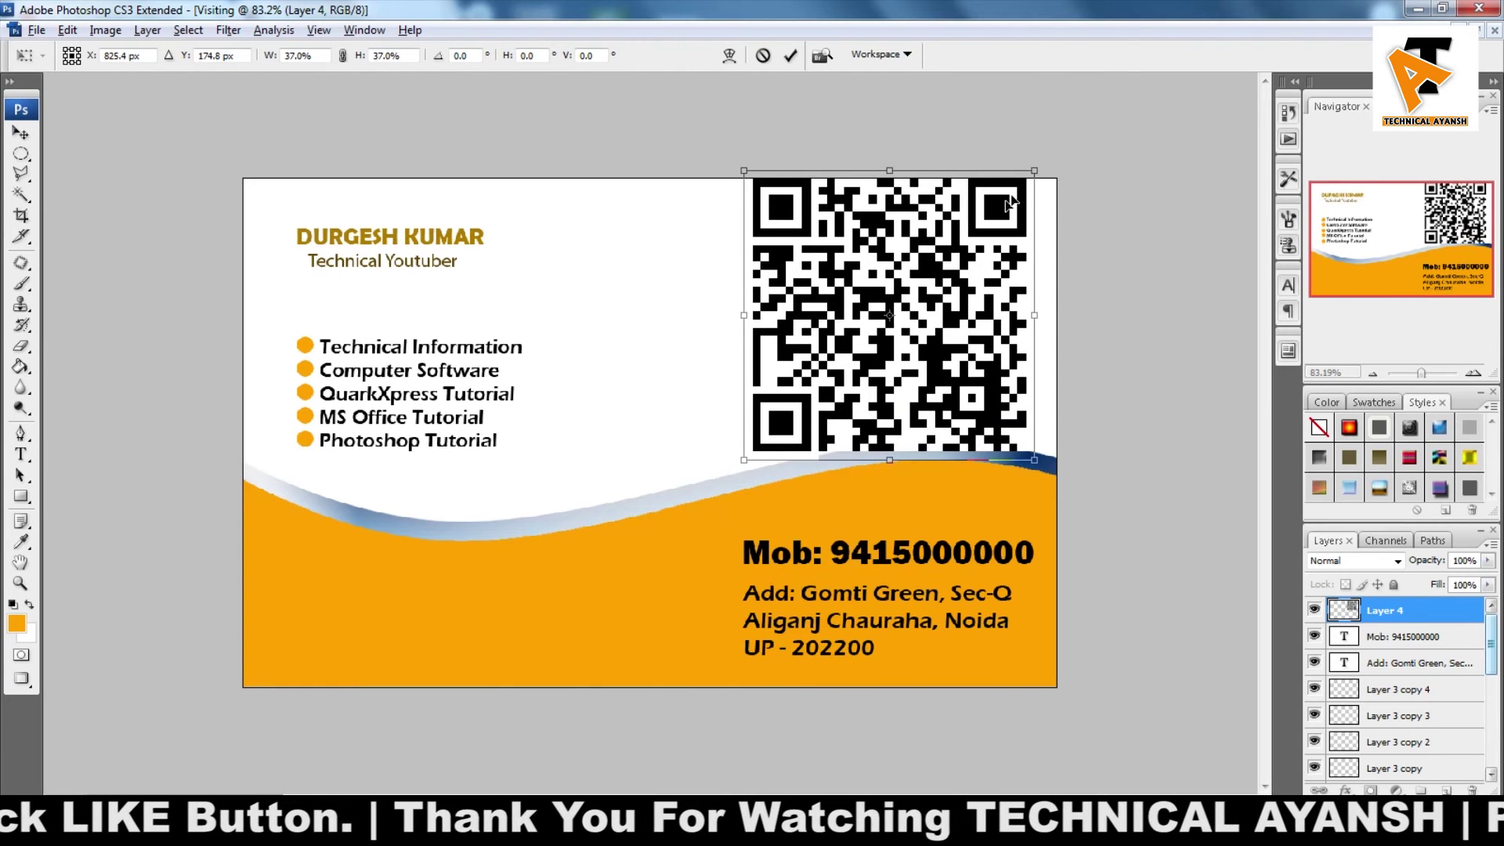
pyautogui.moveTo(1034, 170); pyautogui.dragTo(983, 222)
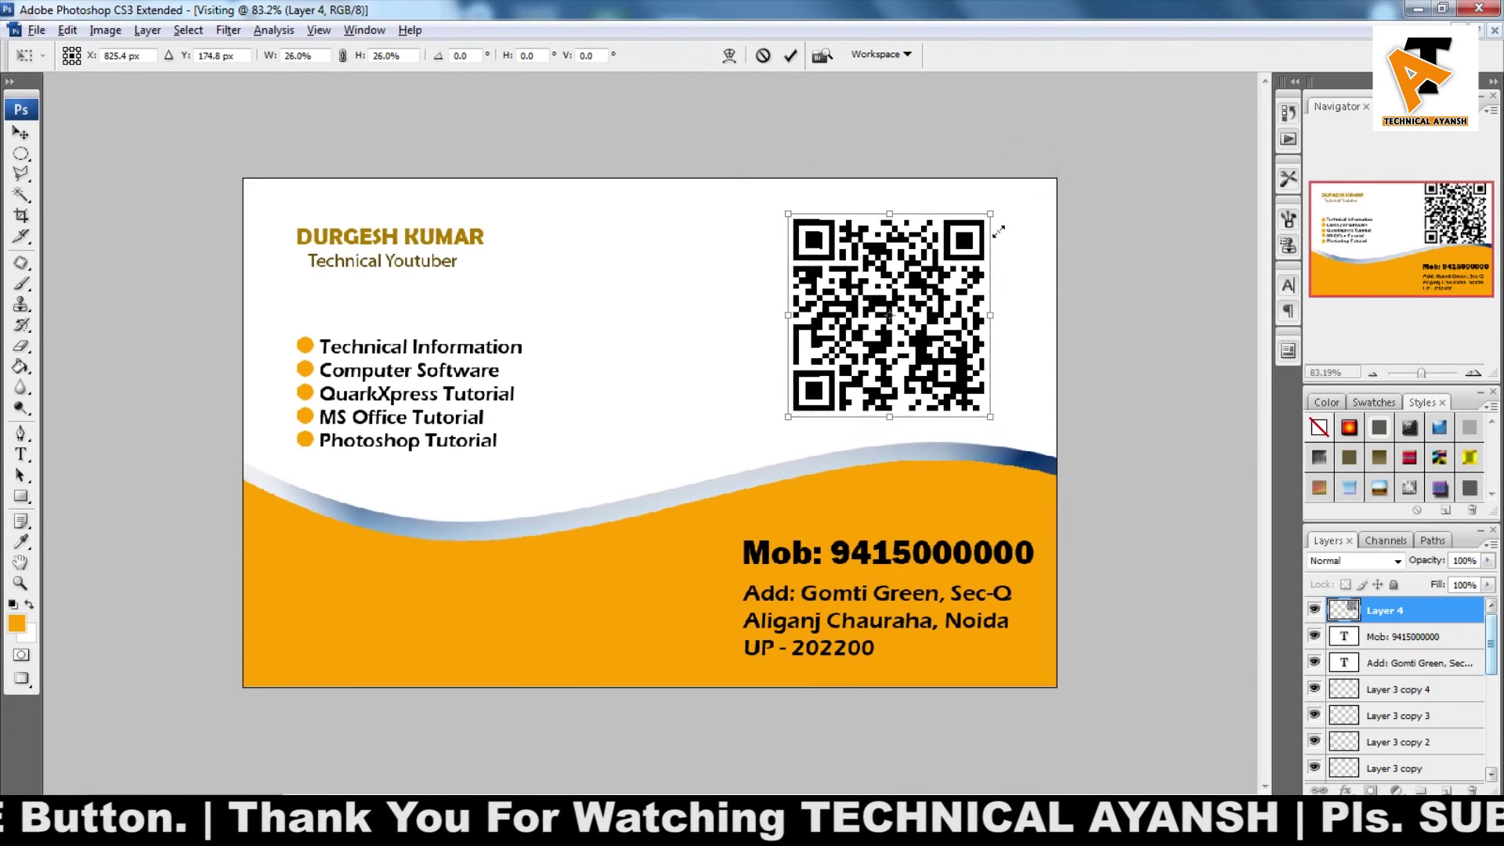
pyautogui.press('Return')
pyautogui.moveTo(930, 279); pyautogui.dragTo(970, 265)
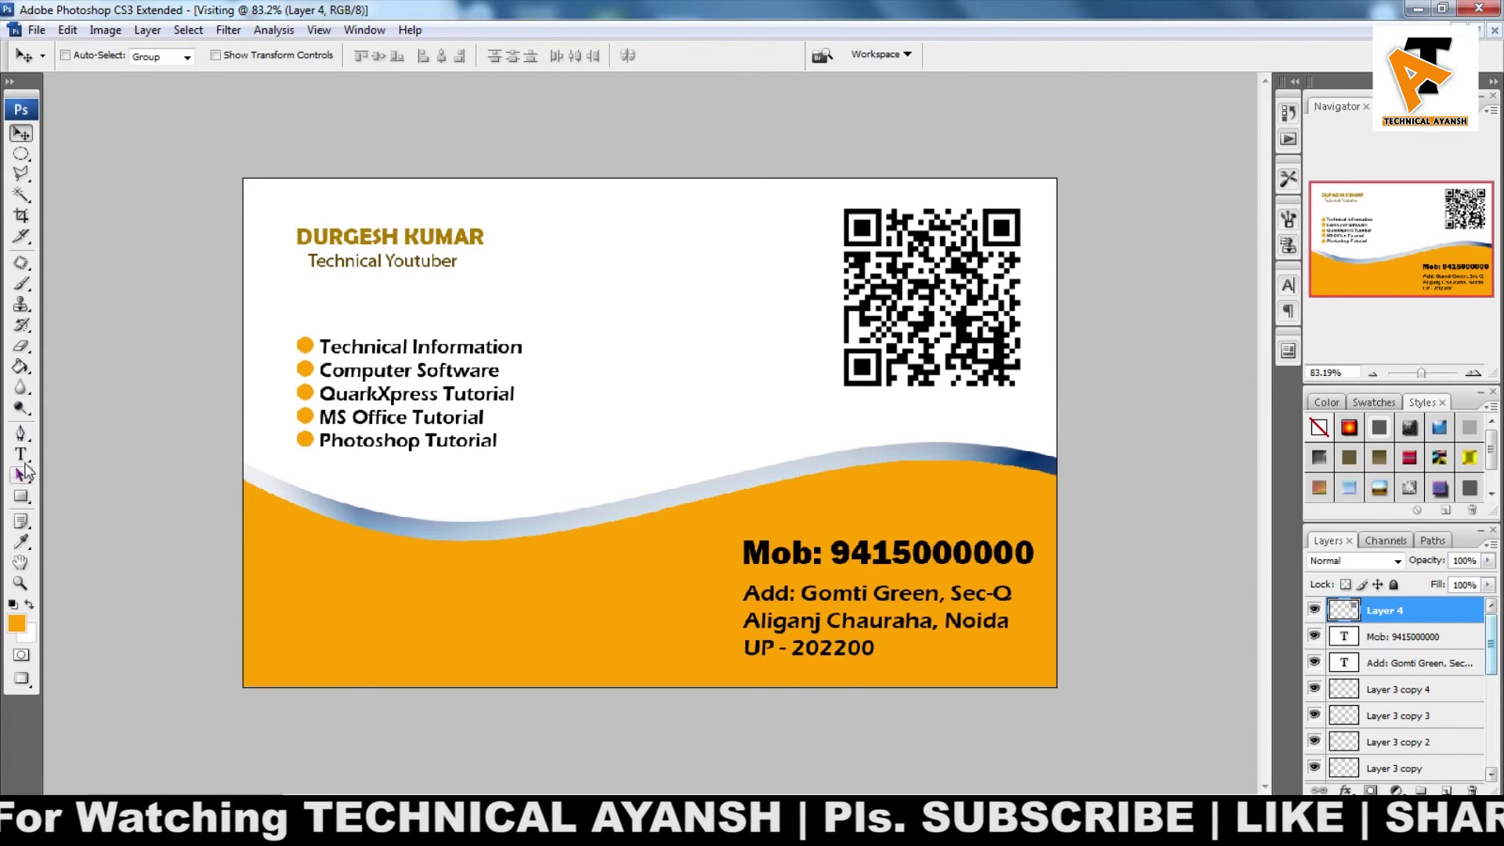
# Type the 'Scan For Channel' caption below the QR code in Franklin Gothic Demi
pyautogui.click(21, 454)
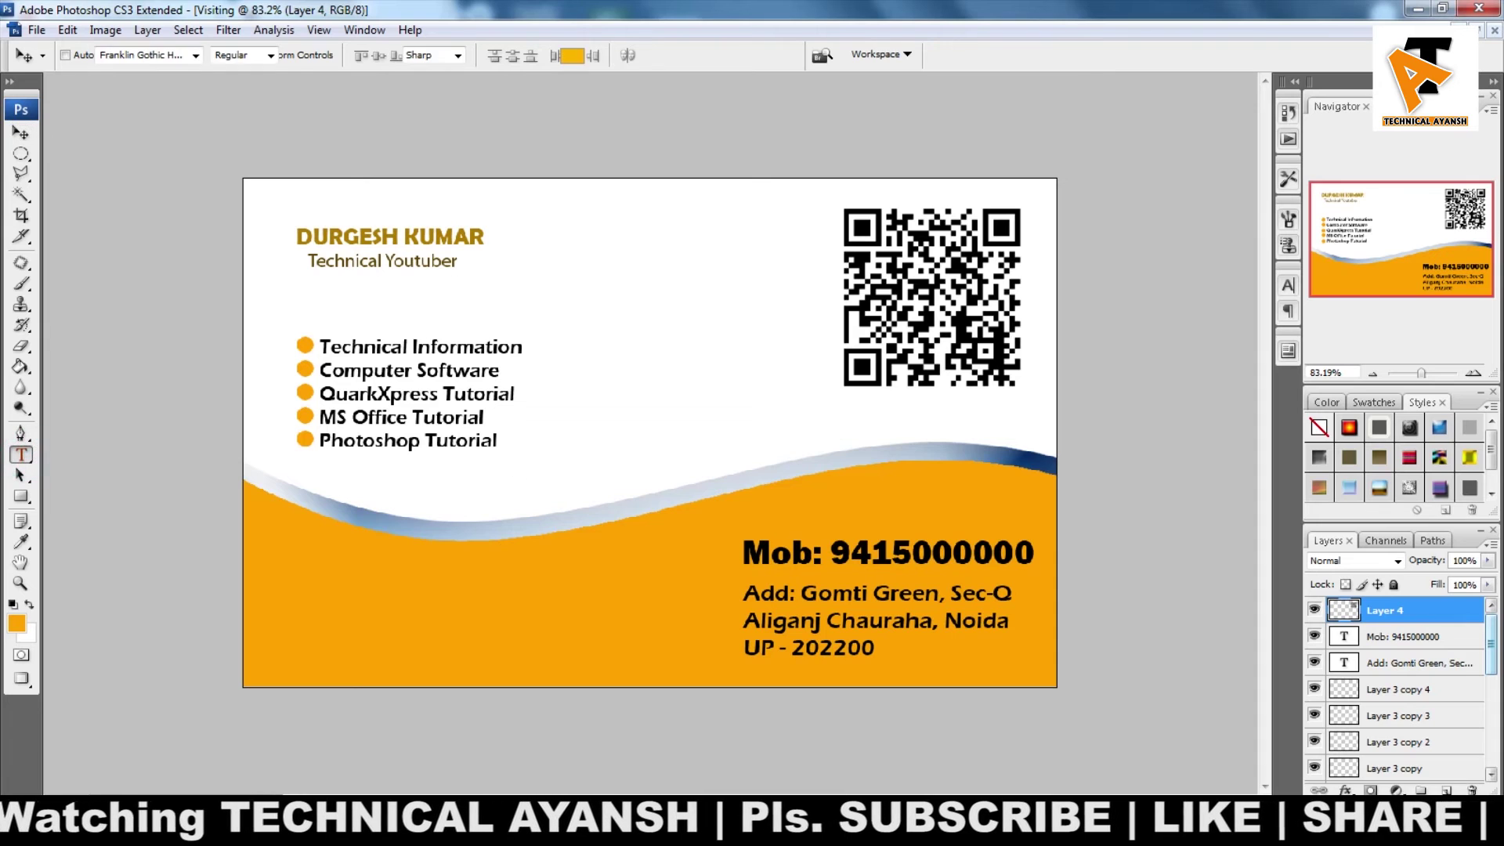
pyautogui.click(776, 429)
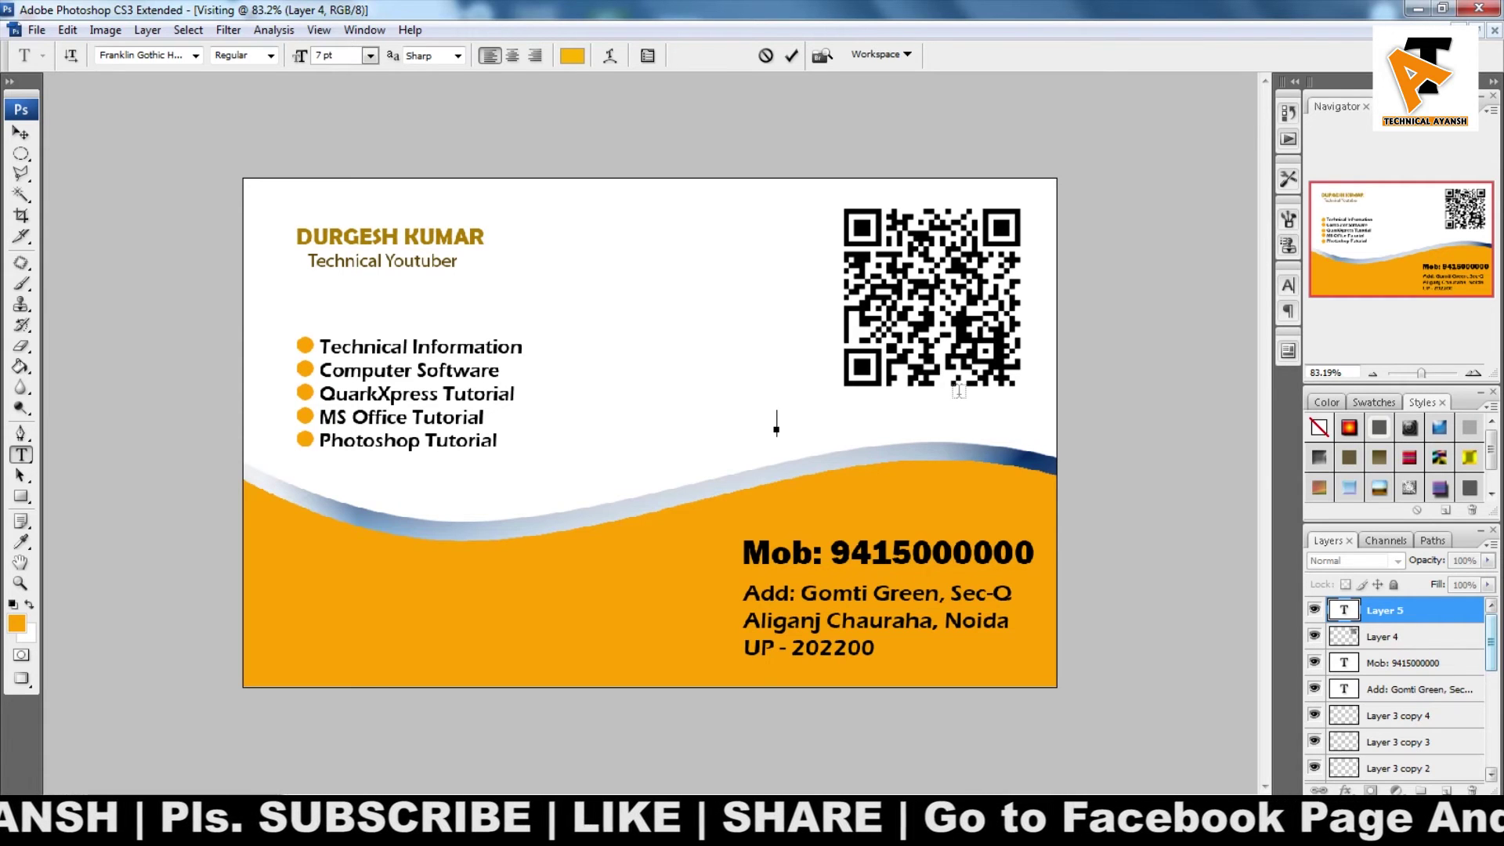
pyautogui.write('Scan')
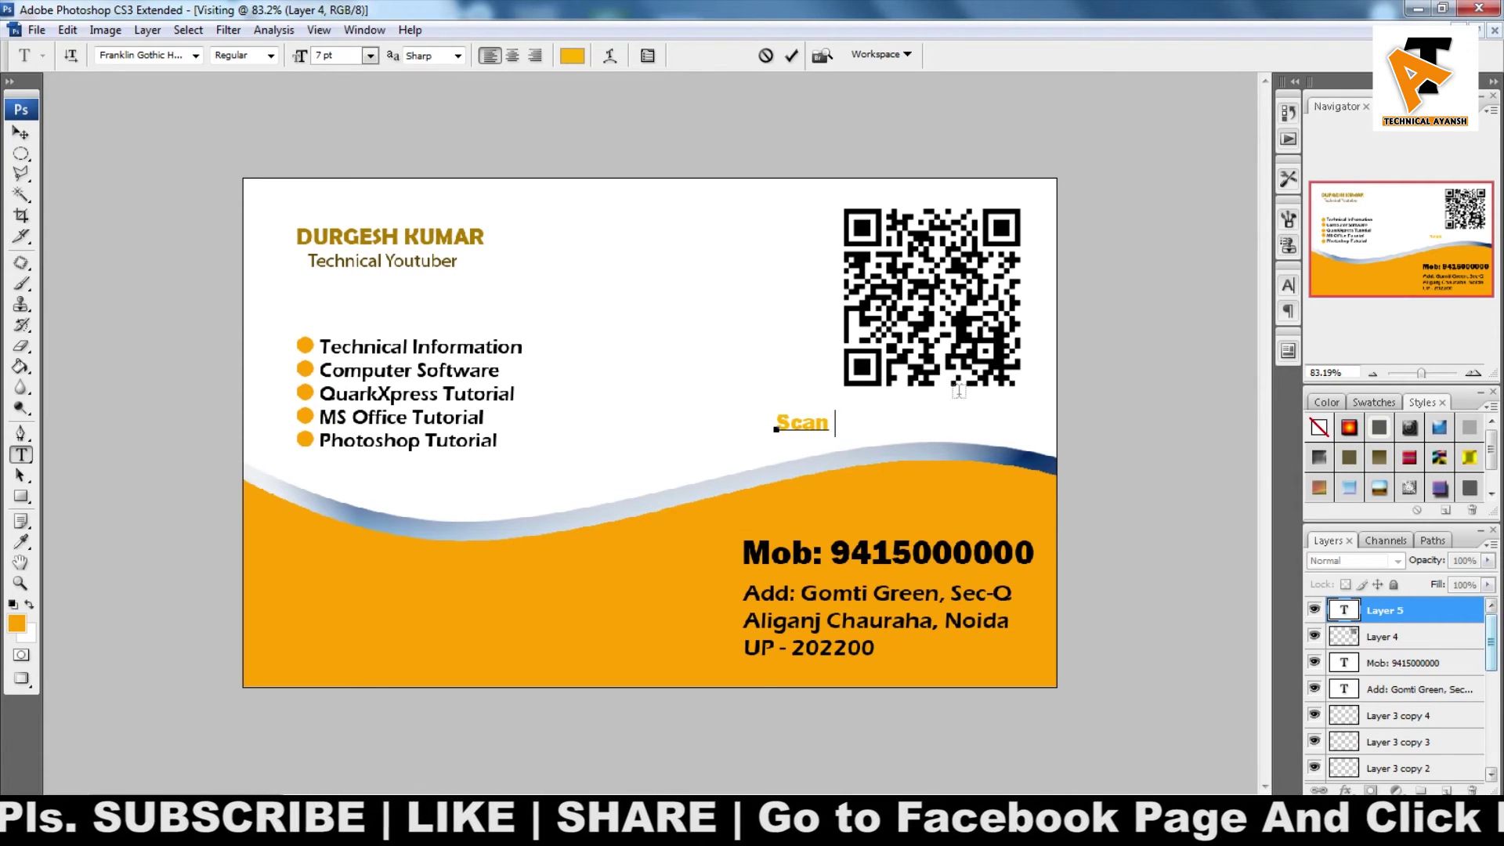
pyautogui.write(' For ')
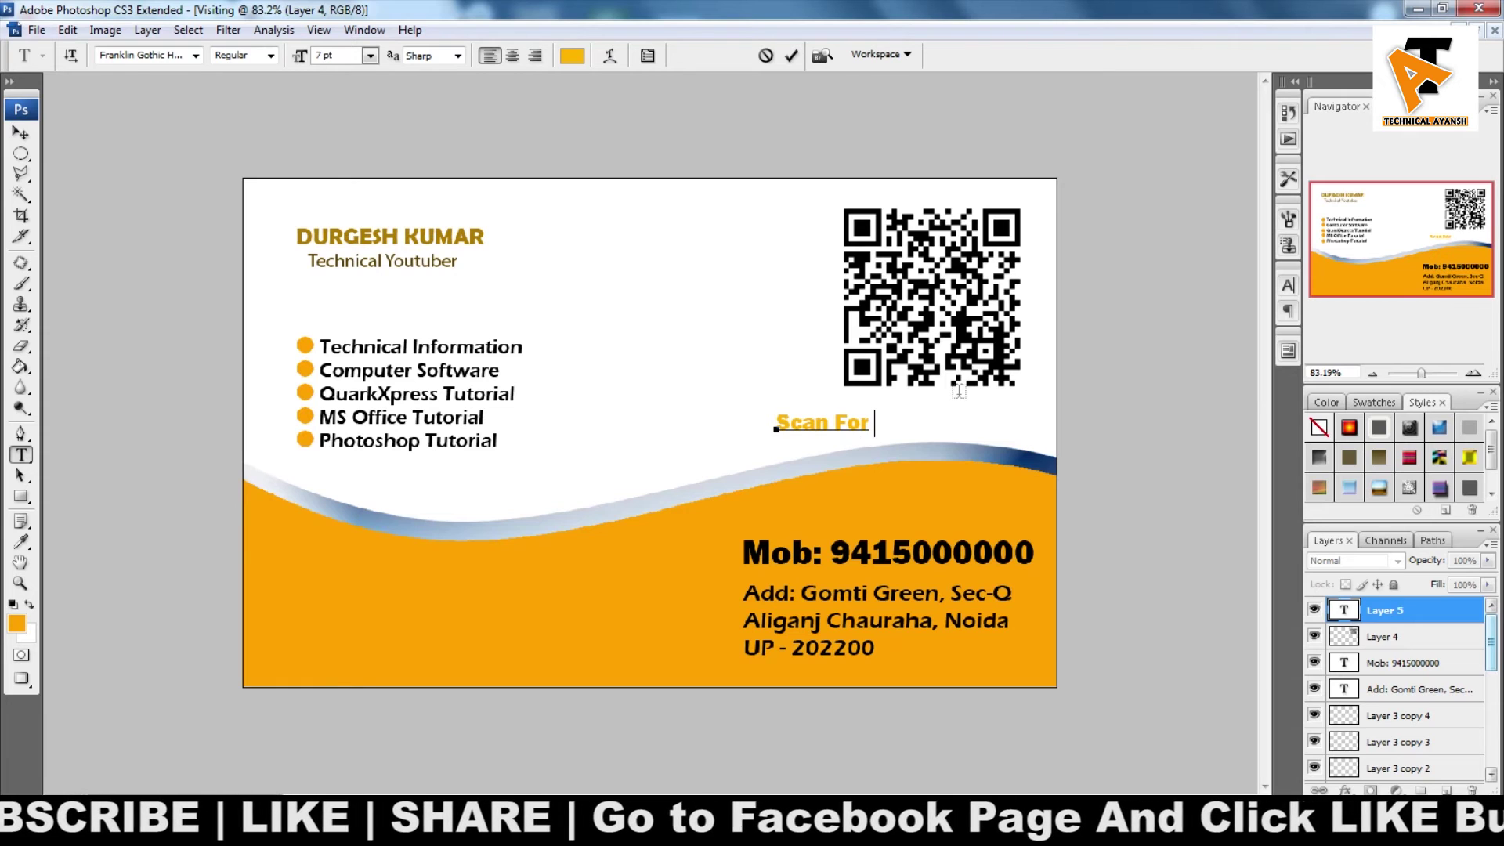
pyautogui.write('Channel')
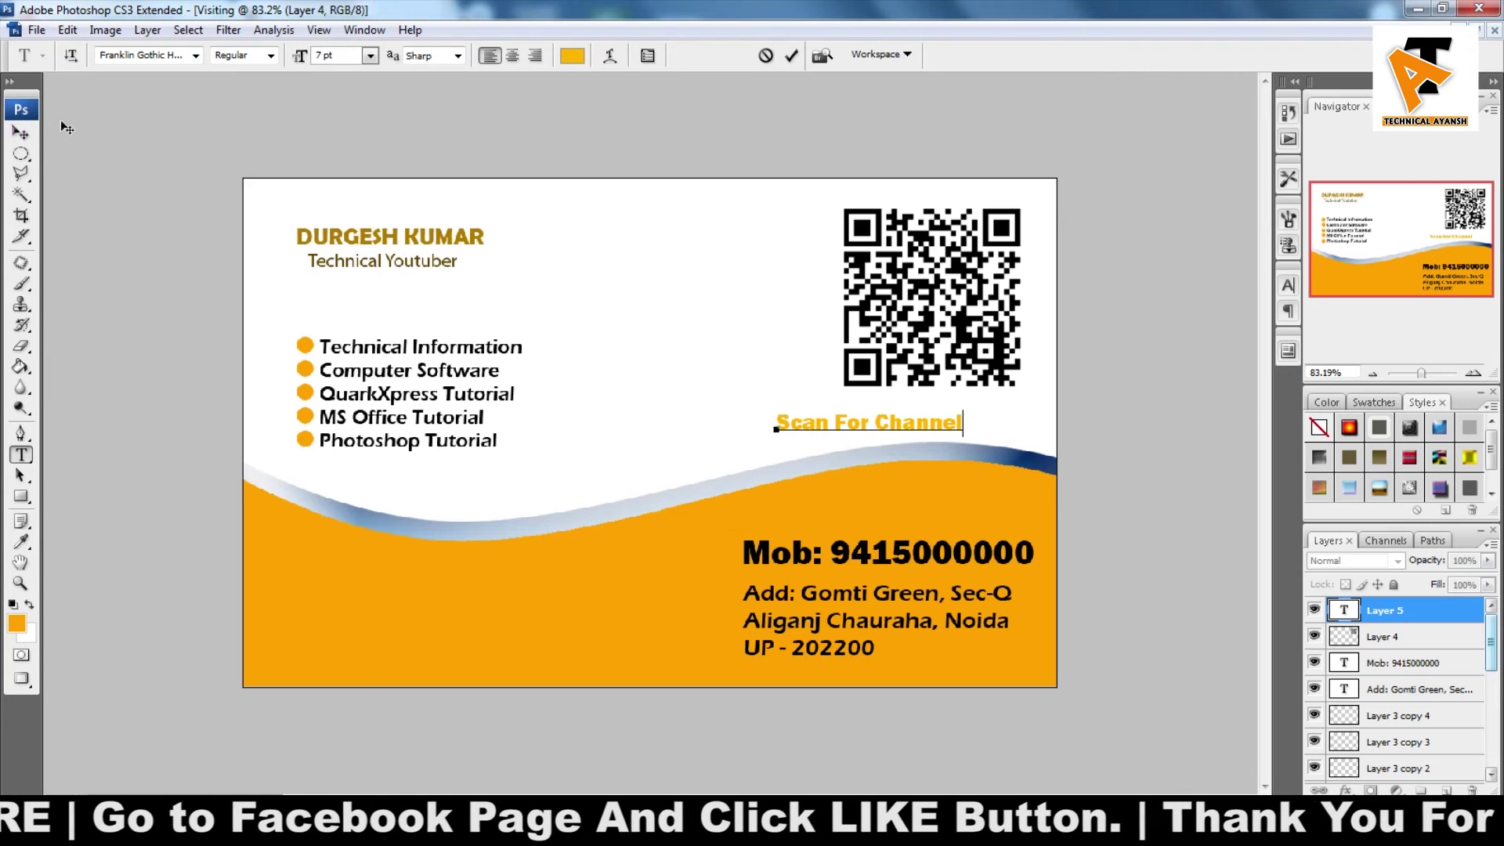
pyautogui.hotkey('ctrl', 'a')
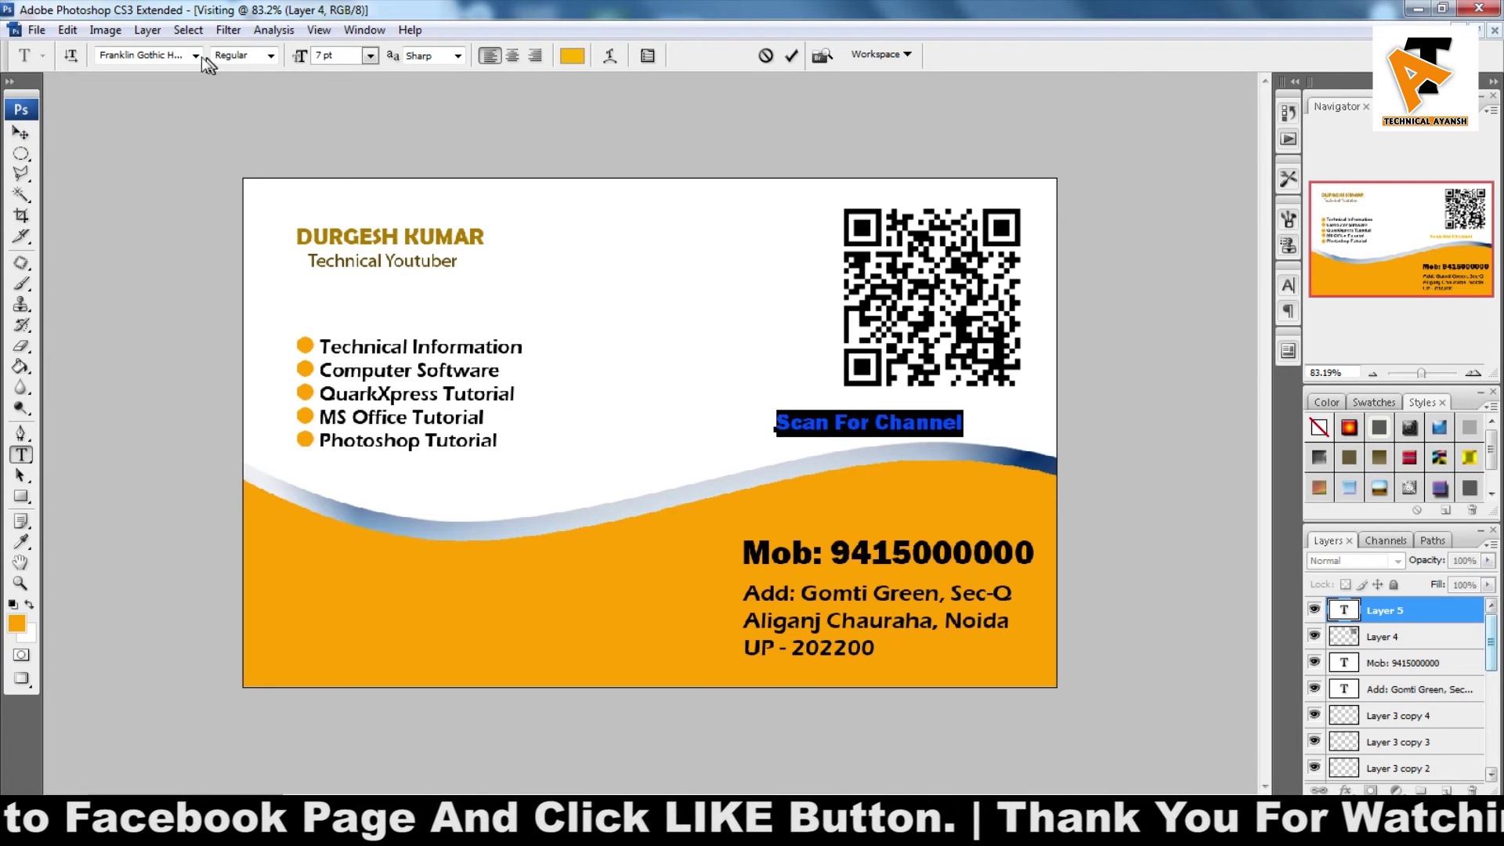
pyautogui.click(178, 56)
pyautogui.press('Up')
pyautogui.press('Up')
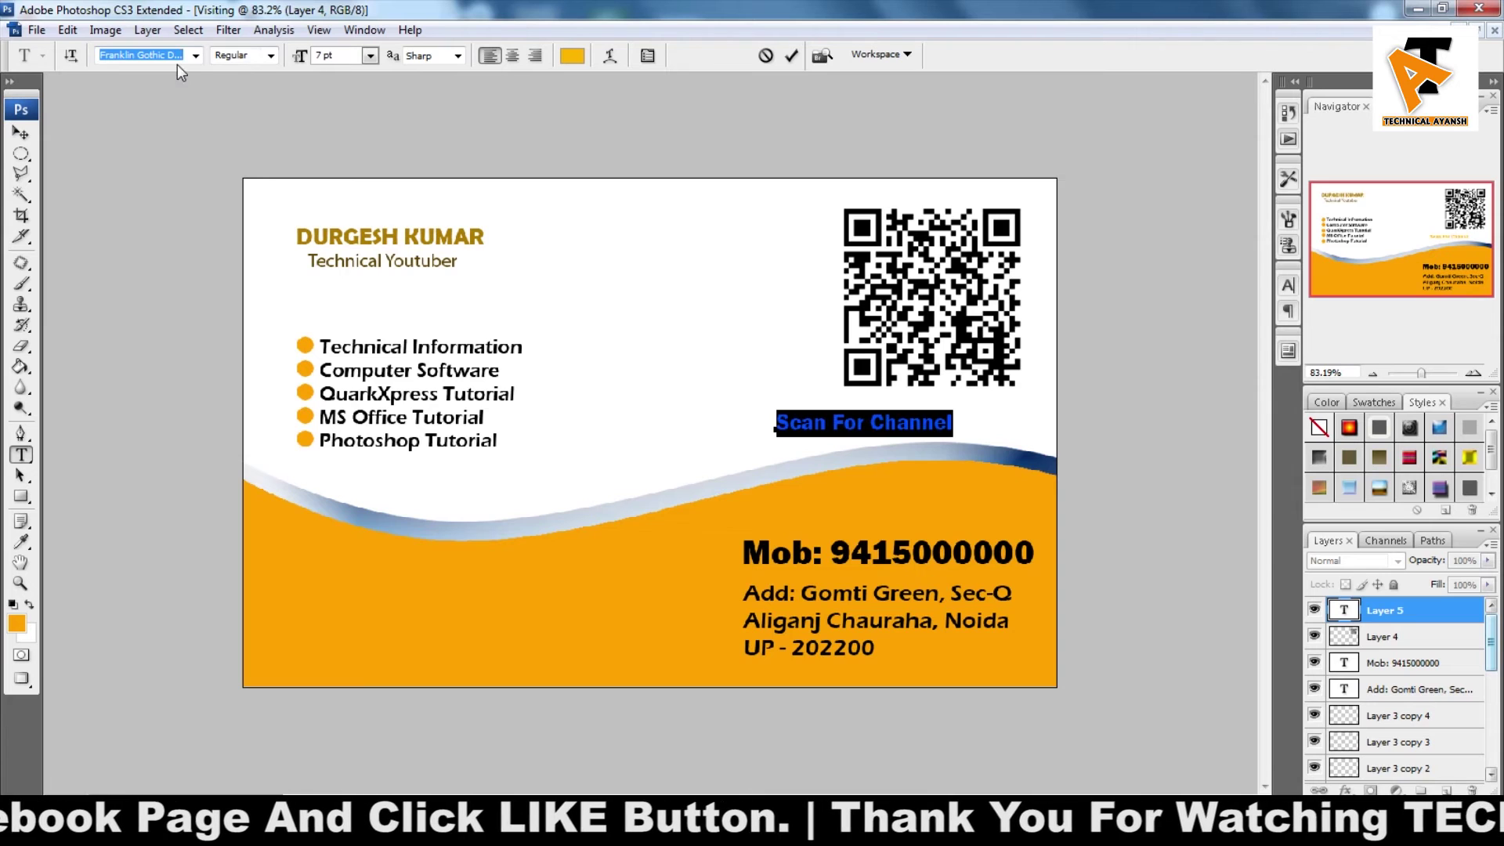
pyautogui.click(30, 132)
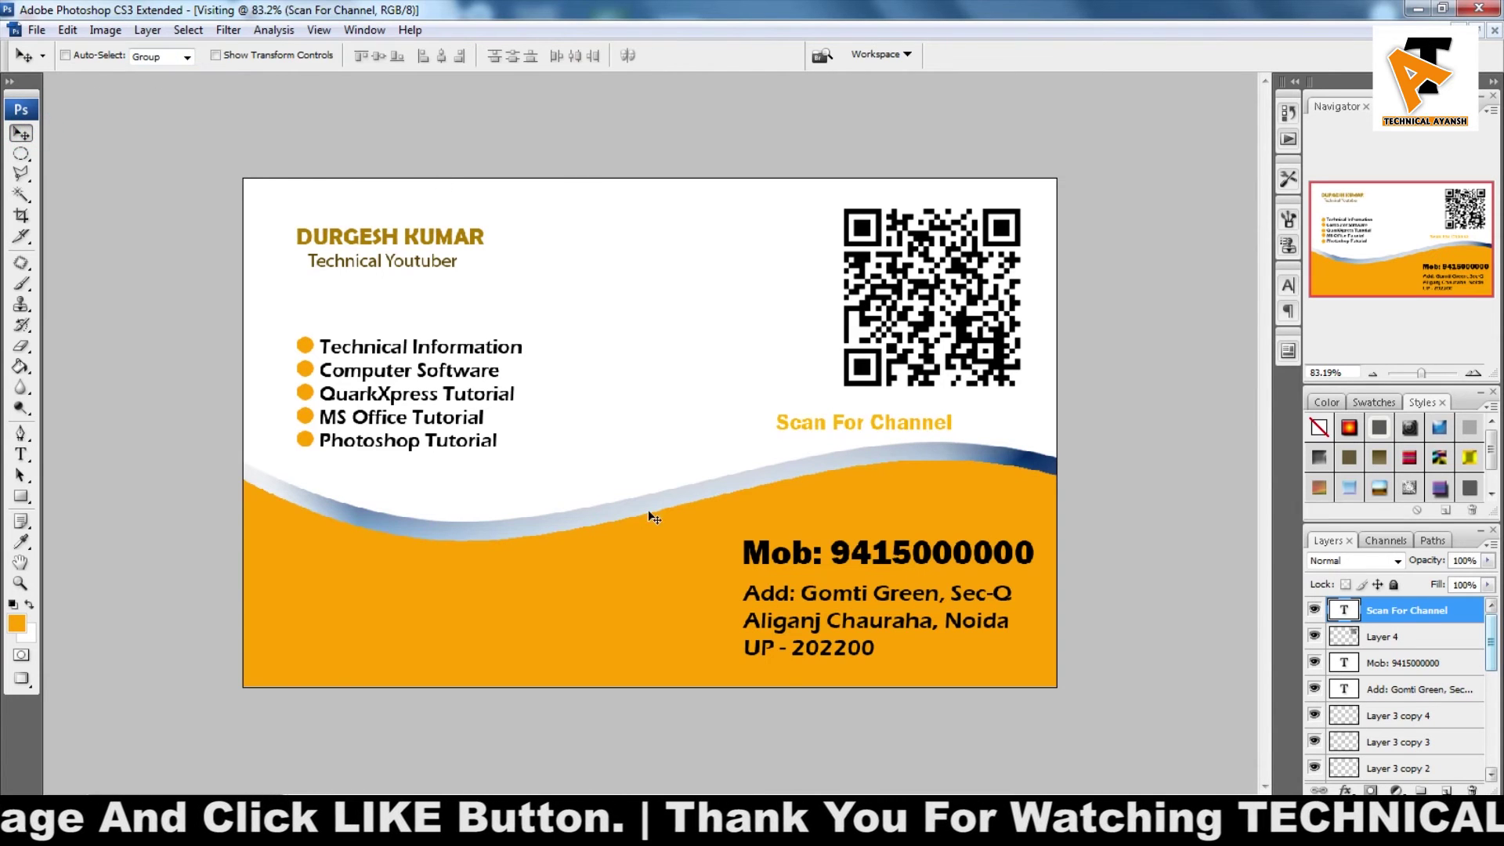
# Make the caption black and move it directly under the QR code
pyautogui.rightClick(862, 430)
pyautogui.click(881, 439)
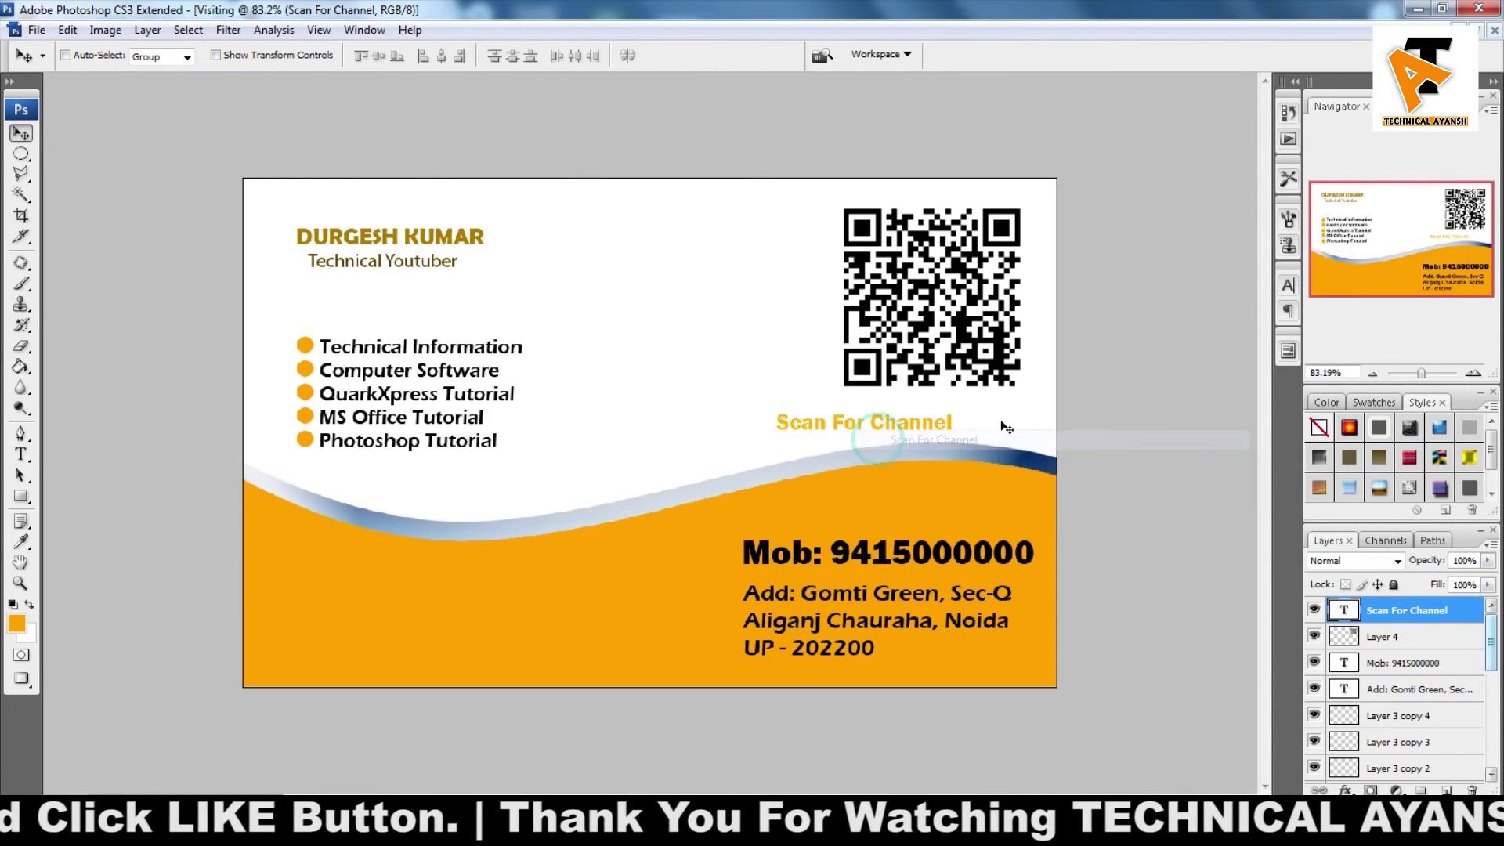
pyautogui.click(1289, 285)
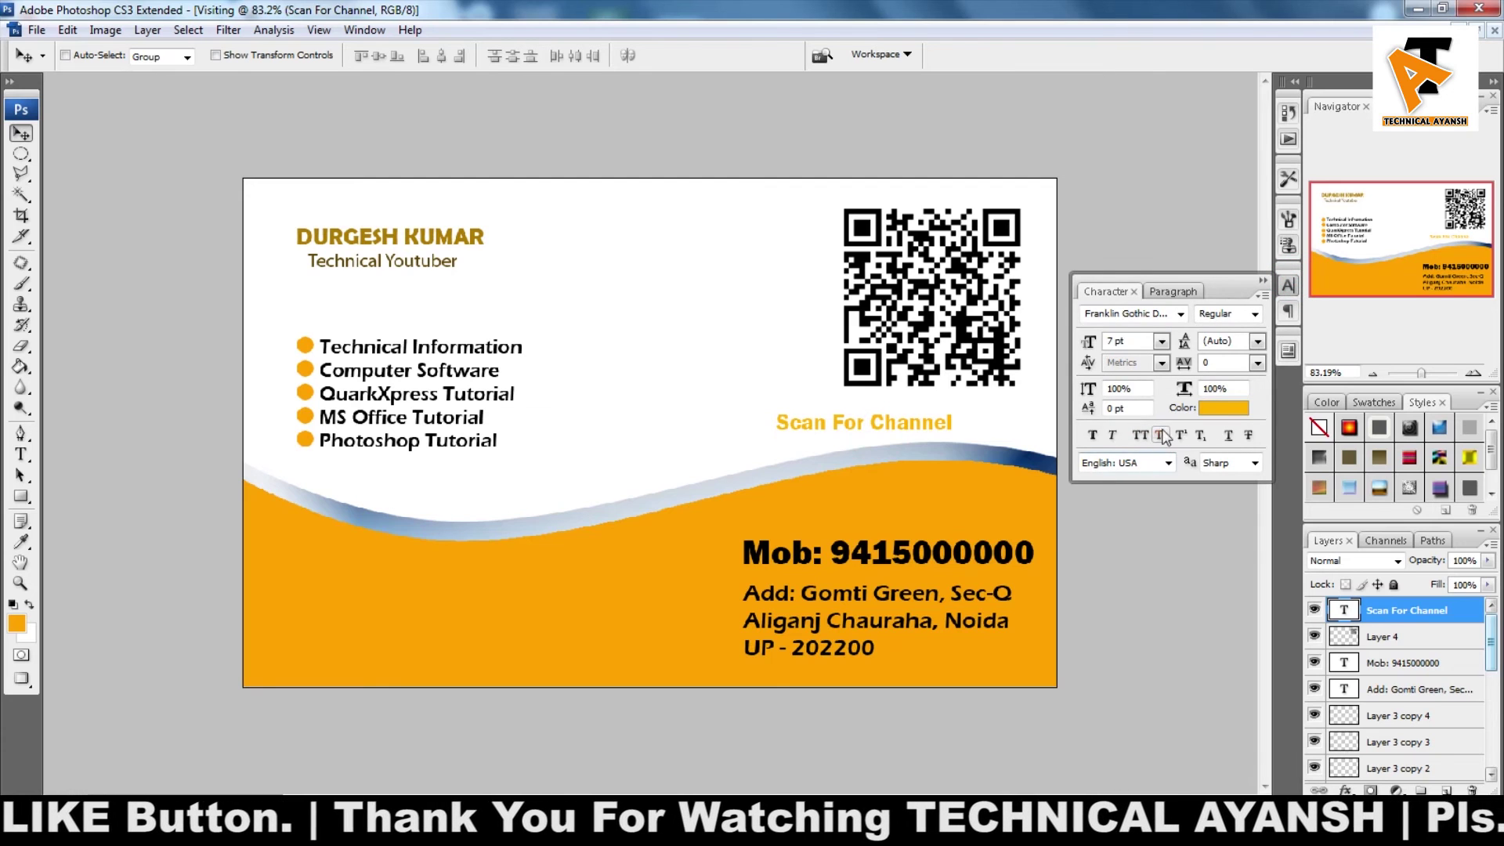
pyautogui.click(1206, 413)
pyautogui.click(722, 359)
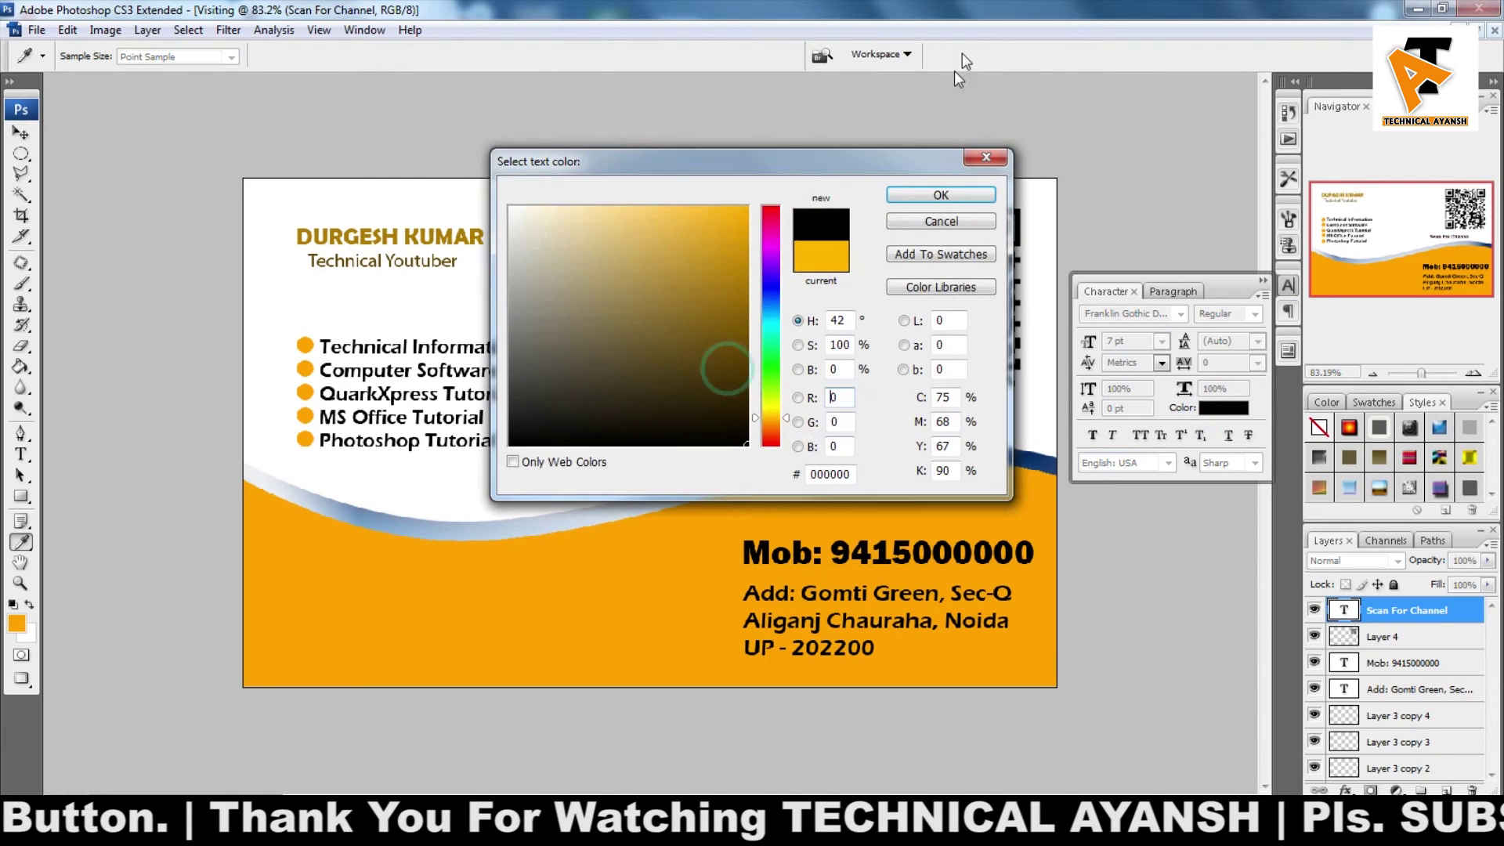
pyautogui.click(940, 193)
pyautogui.click(1264, 280)
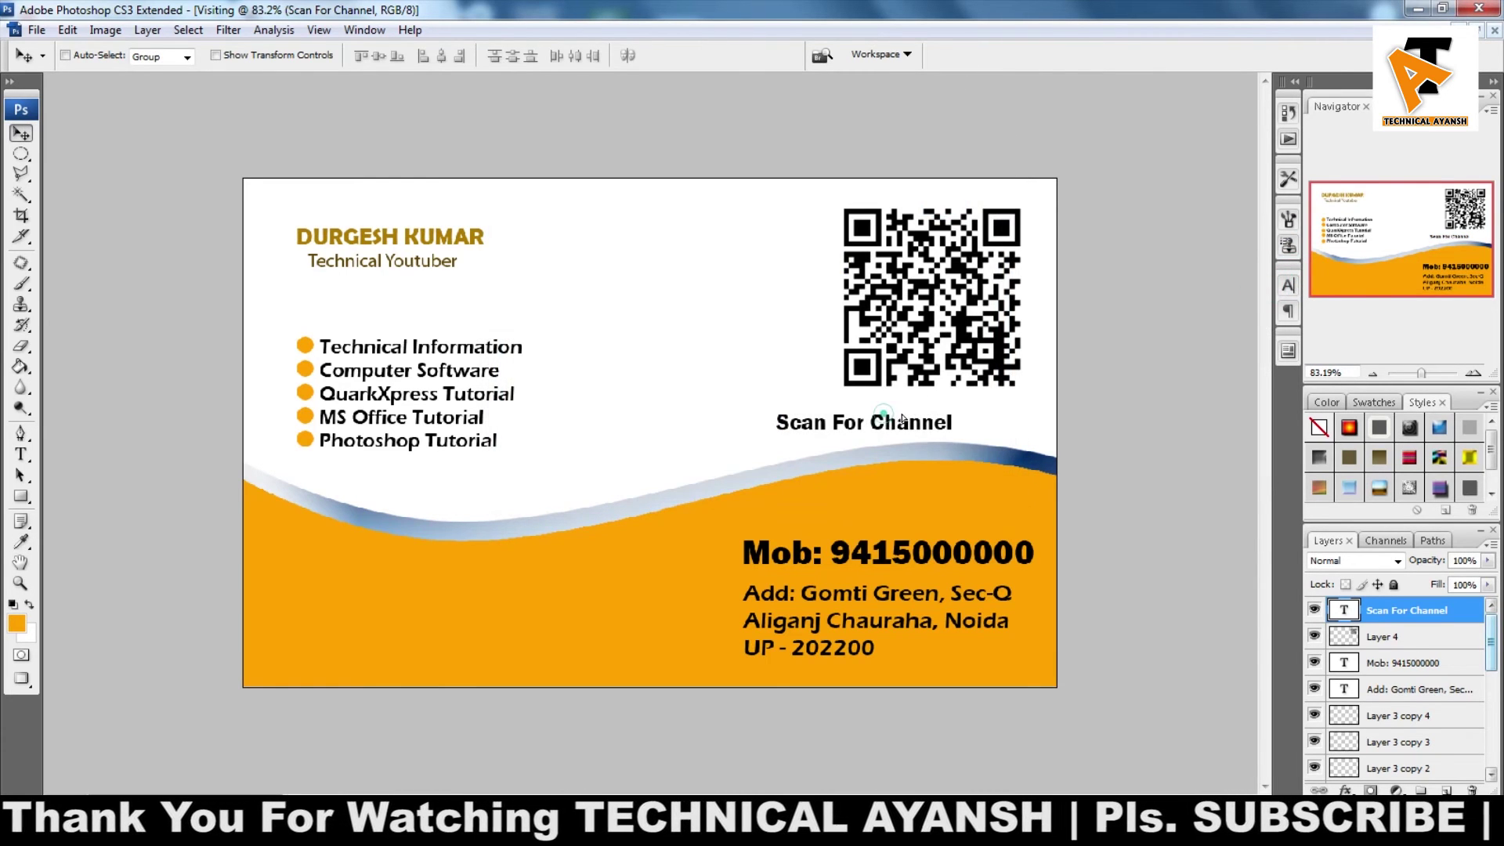
pyautogui.moveTo(902, 419); pyautogui.dragTo(954, 400)
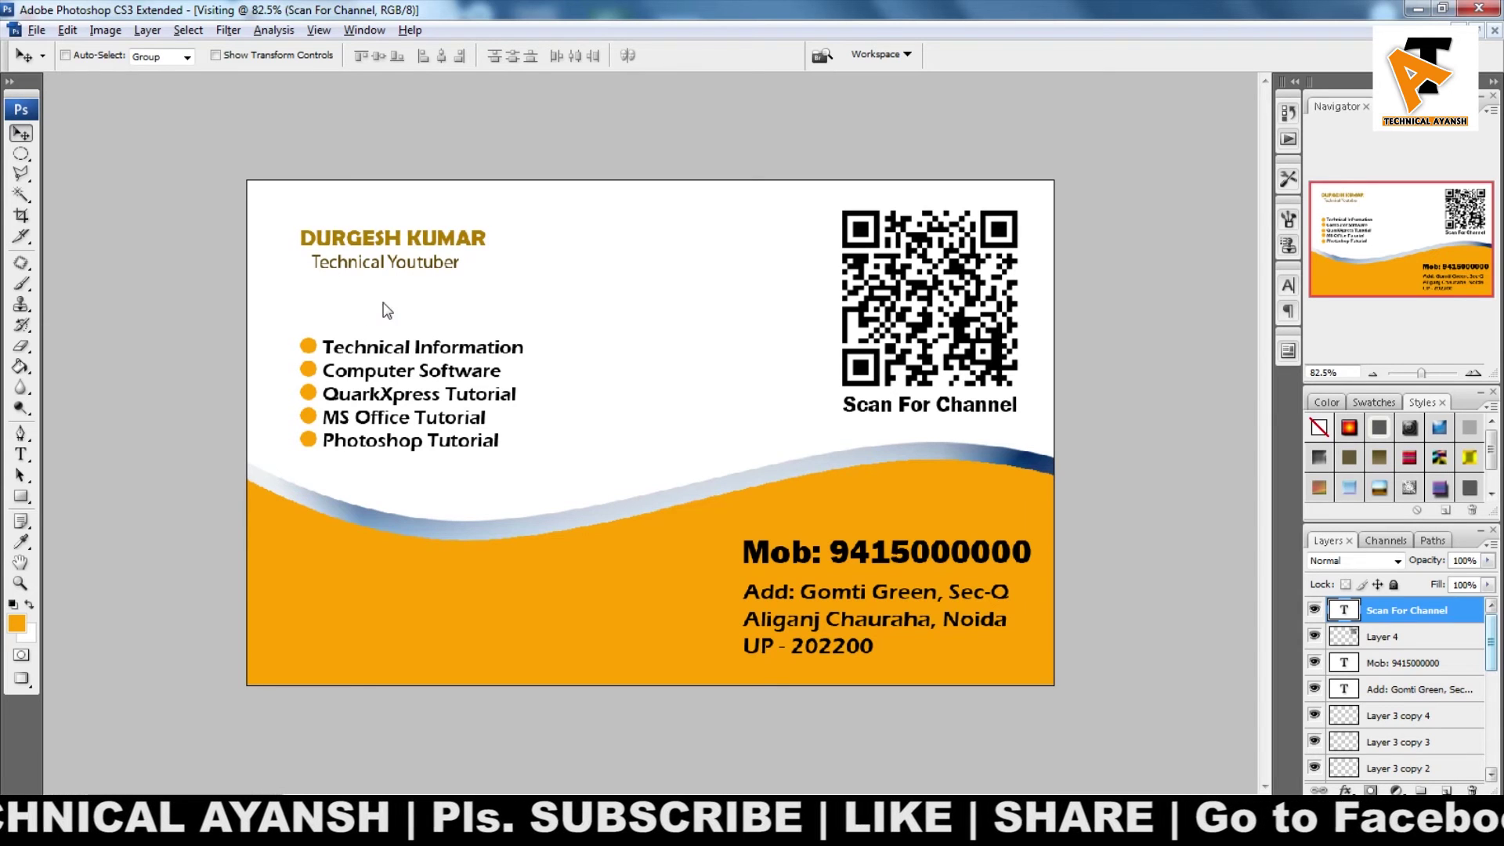
pyautogui.rightClick(397, 243)
pyautogui.click(459, 242)
pyautogui.rightClick(423, 239)
pyautogui.click(486, 246)
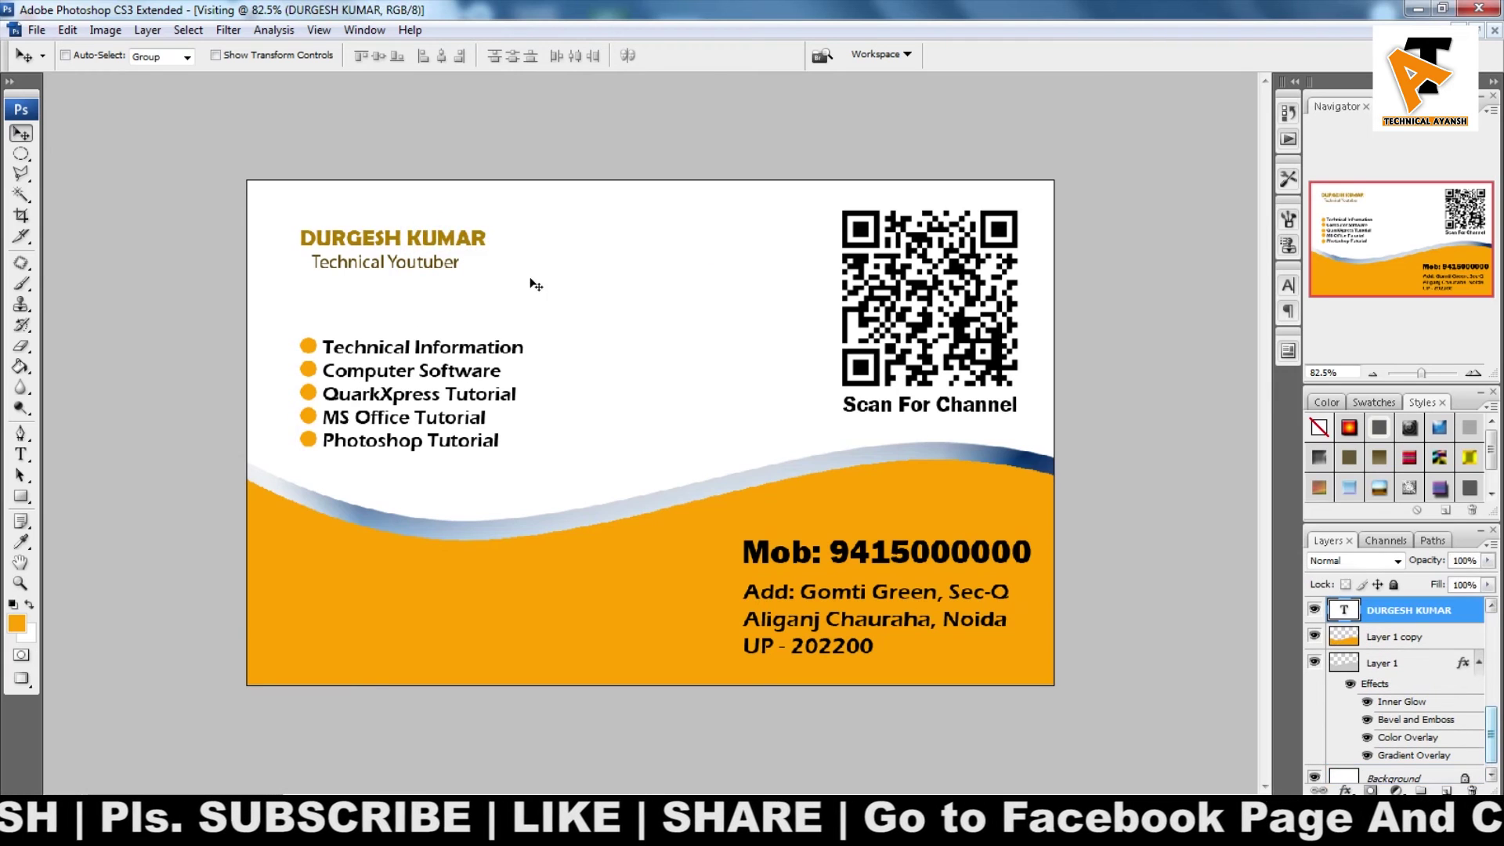
pyautogui.hotkey('ctrl', 't')
pyautogui.moveTo(487, 228)
pyautogui.mouseDown()
pyautogui.moveTo(554, 220)
pyautogui.moveTo(553, 233)
pyautogui.mouseUp()
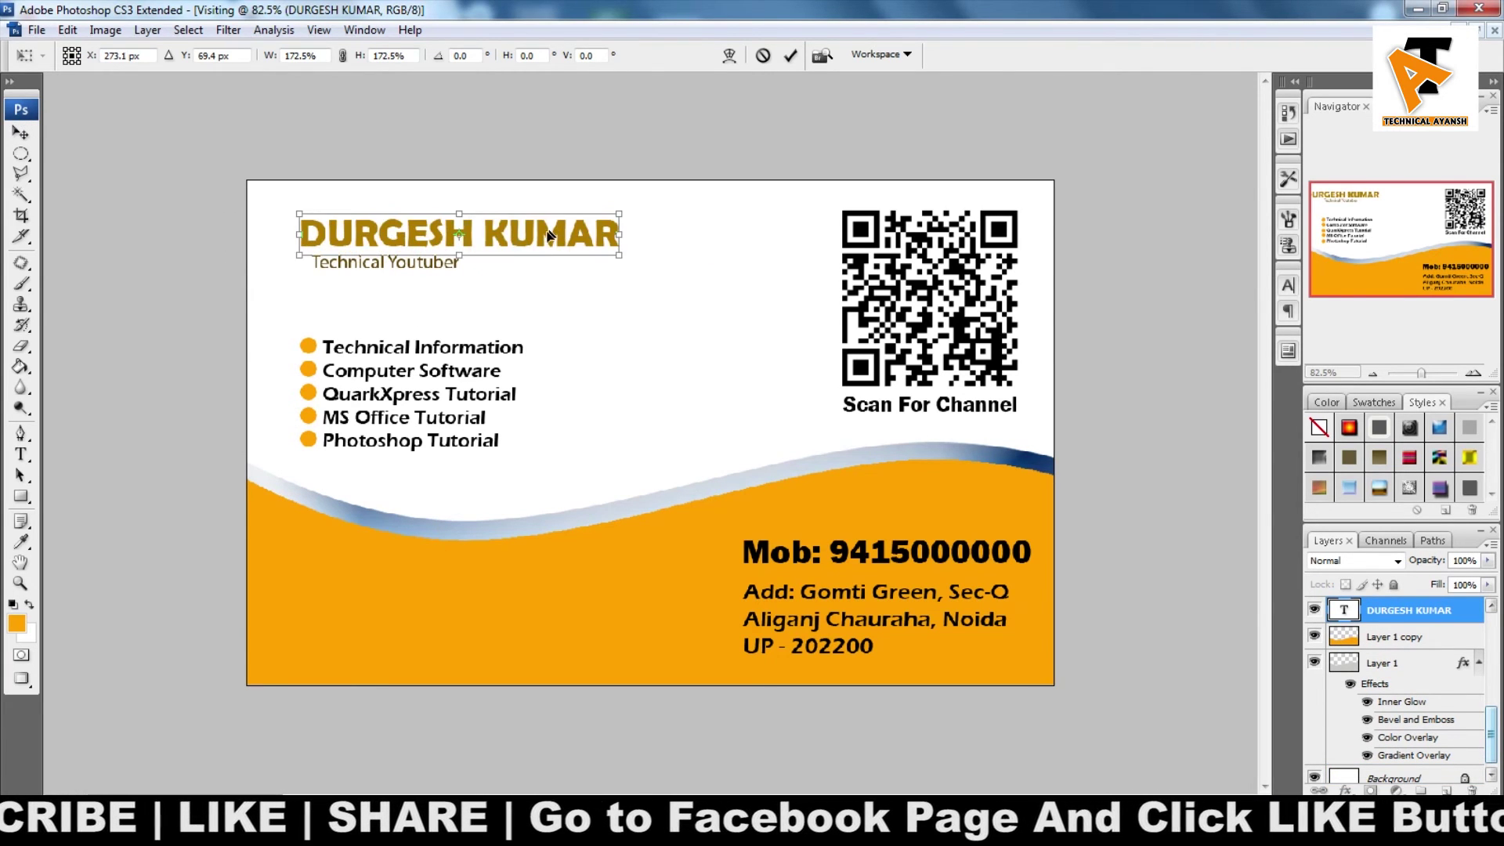
pyautogui.doubleClick(549, 234)
# Move the Technical Youtuber tagline under the name and scale it to 133%
pyautogui.rightClick(407, 262)
pyautogui.click(415, 274)
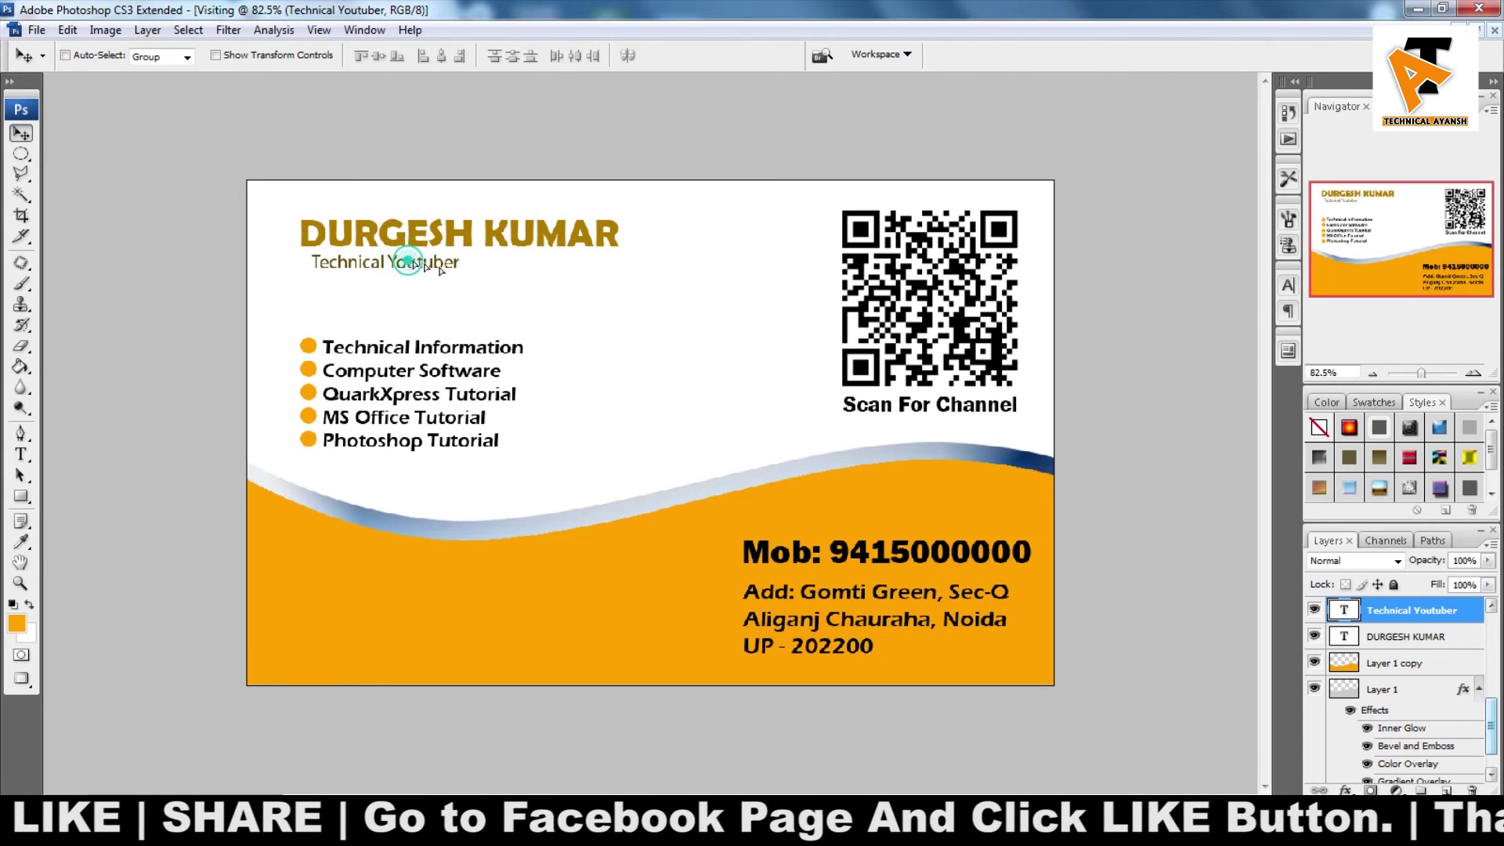
pyautogui.moveTo(409, 263); pyautogui.dragTo(467, 270)
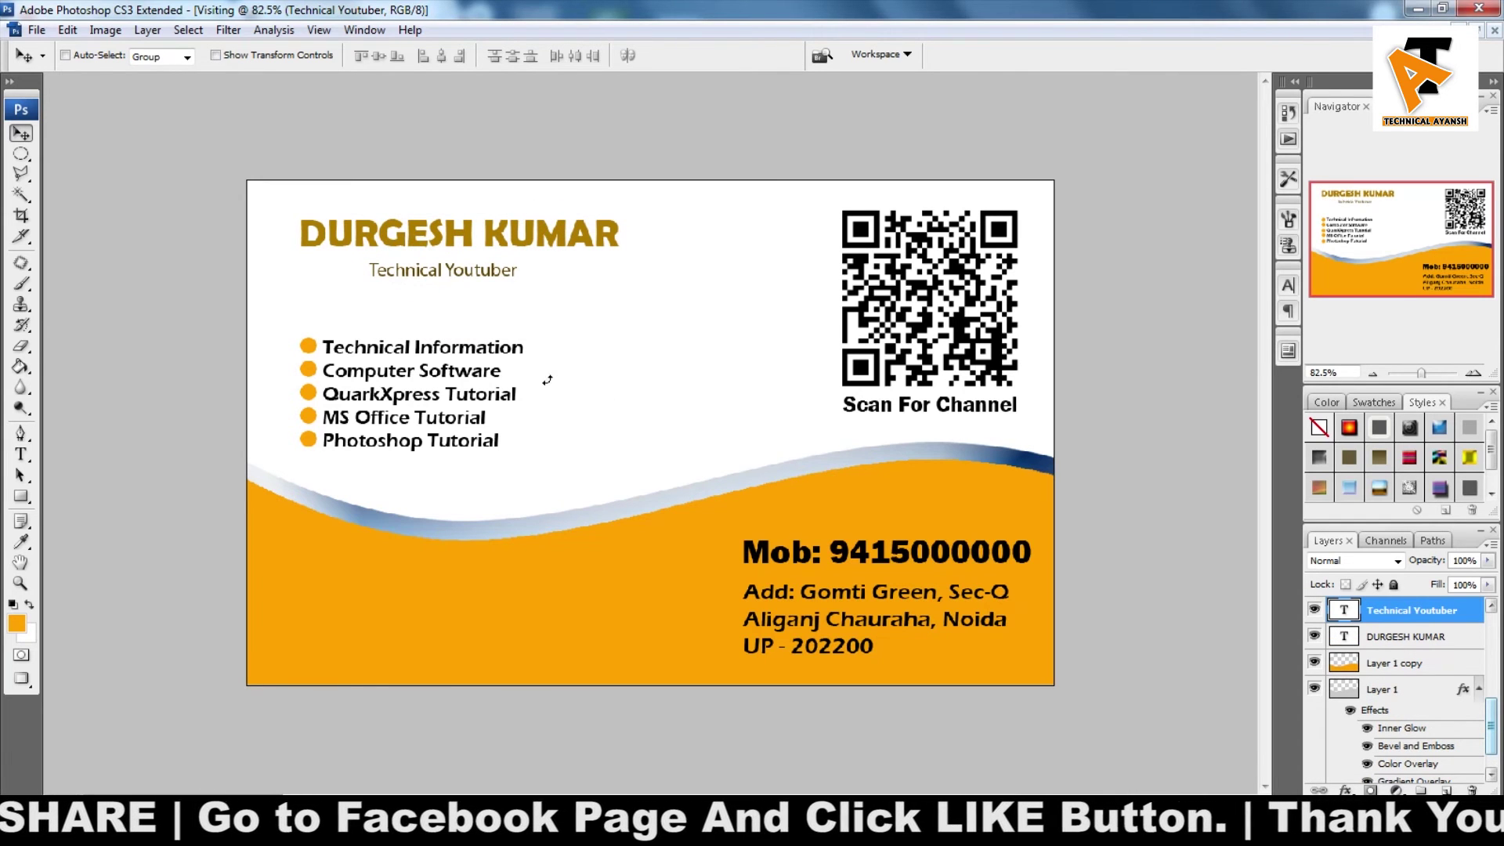
pyautogui.hotkey('ctrl', 't')
pyautogui.moveTo(520, 289); pyautogui.dragTo(546, 292)
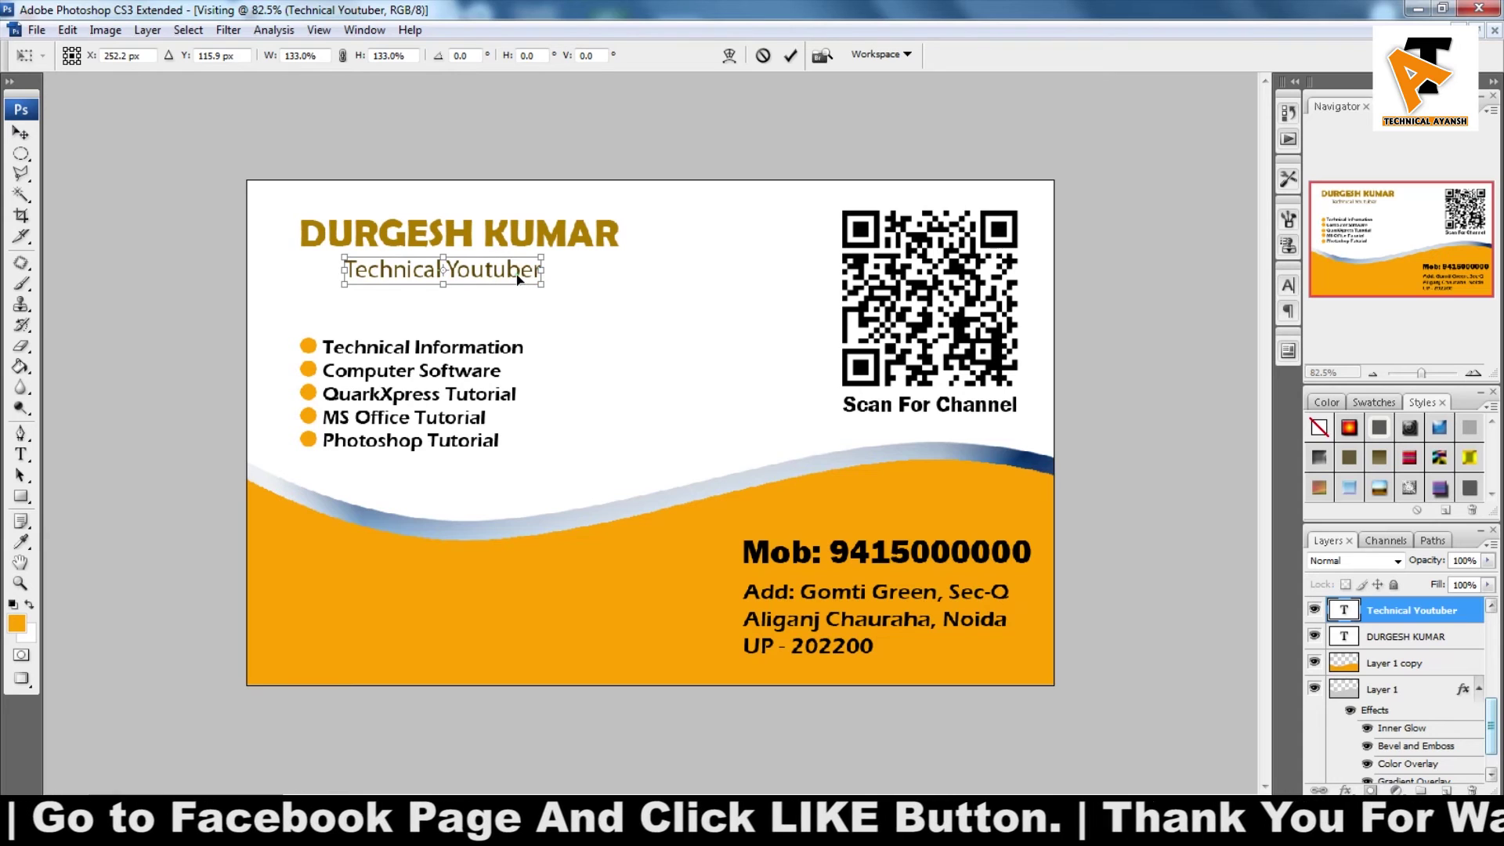
pyautogui.doubleClick(516, 274)
pyautogui.scroll(-2, 565, 296)
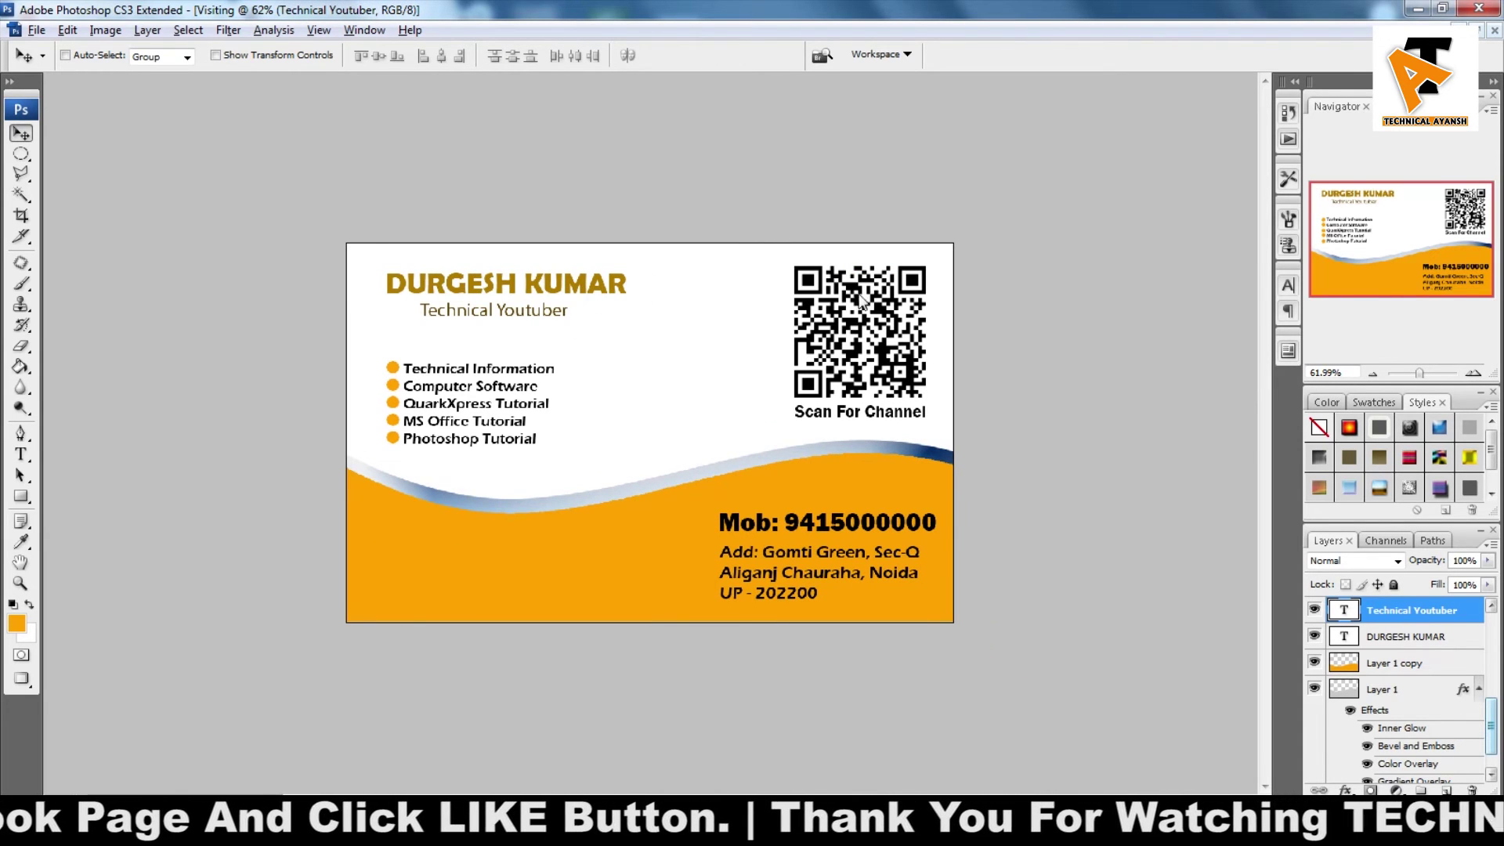
pyautogui.rightClick(883, 413)
# Select the QR code and Scan For Channel caption layers and nudge them down
pyautogui.click(912, 421)
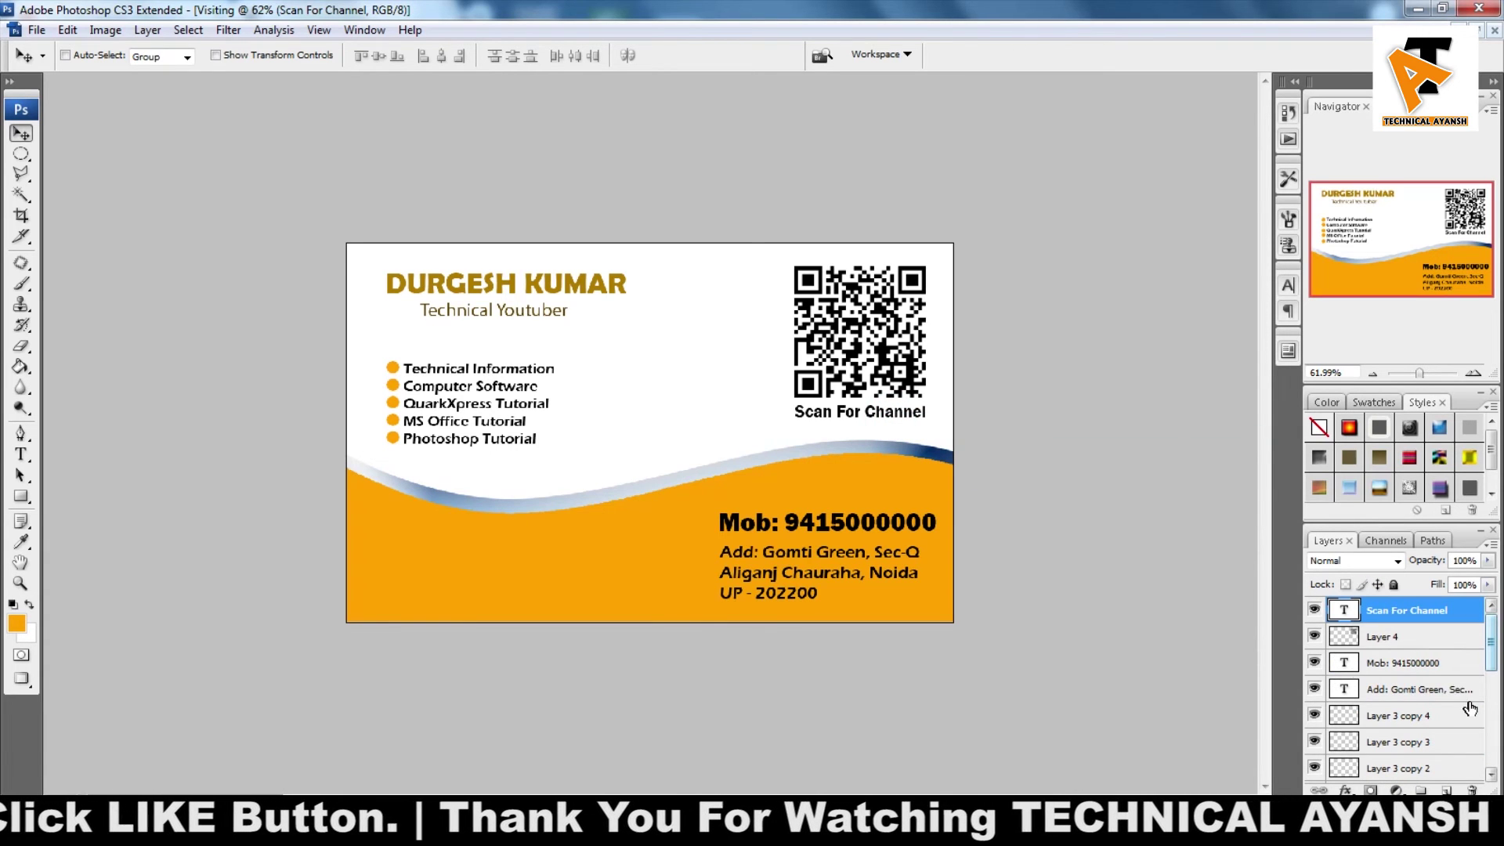
pyautogui.scroll(-3, 1469, 708)
pyautogui.scroll(-3, 1441, 715)
pyautogui.scroll(-3, 1418, 721)
pyautogui.scroll(-3, 1390, 730)
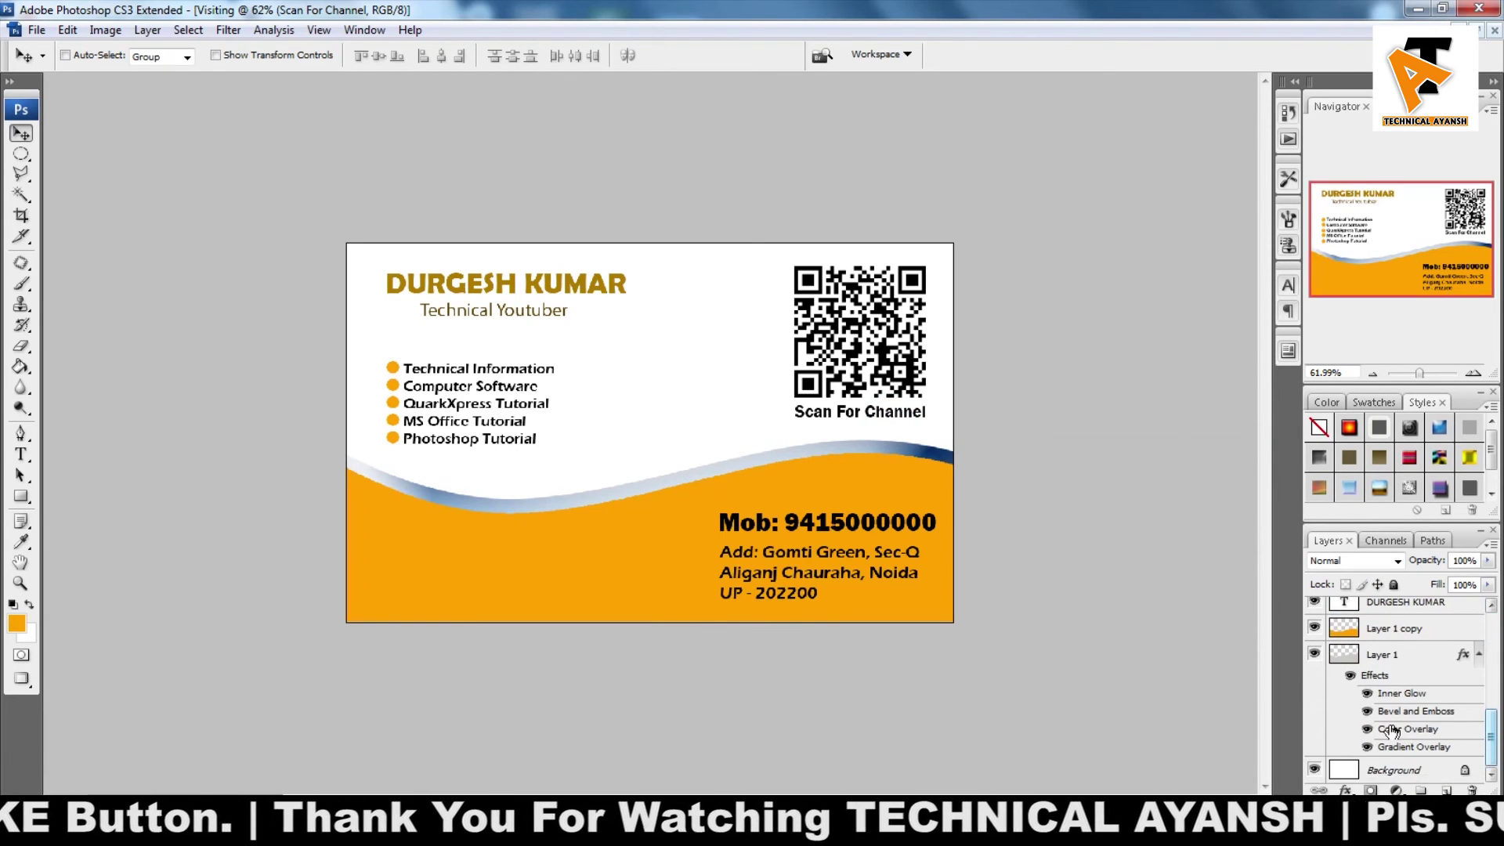
pyautogui.scroll(5, 1410, 674)
pyautogui.scroll(5, 1410, 647)
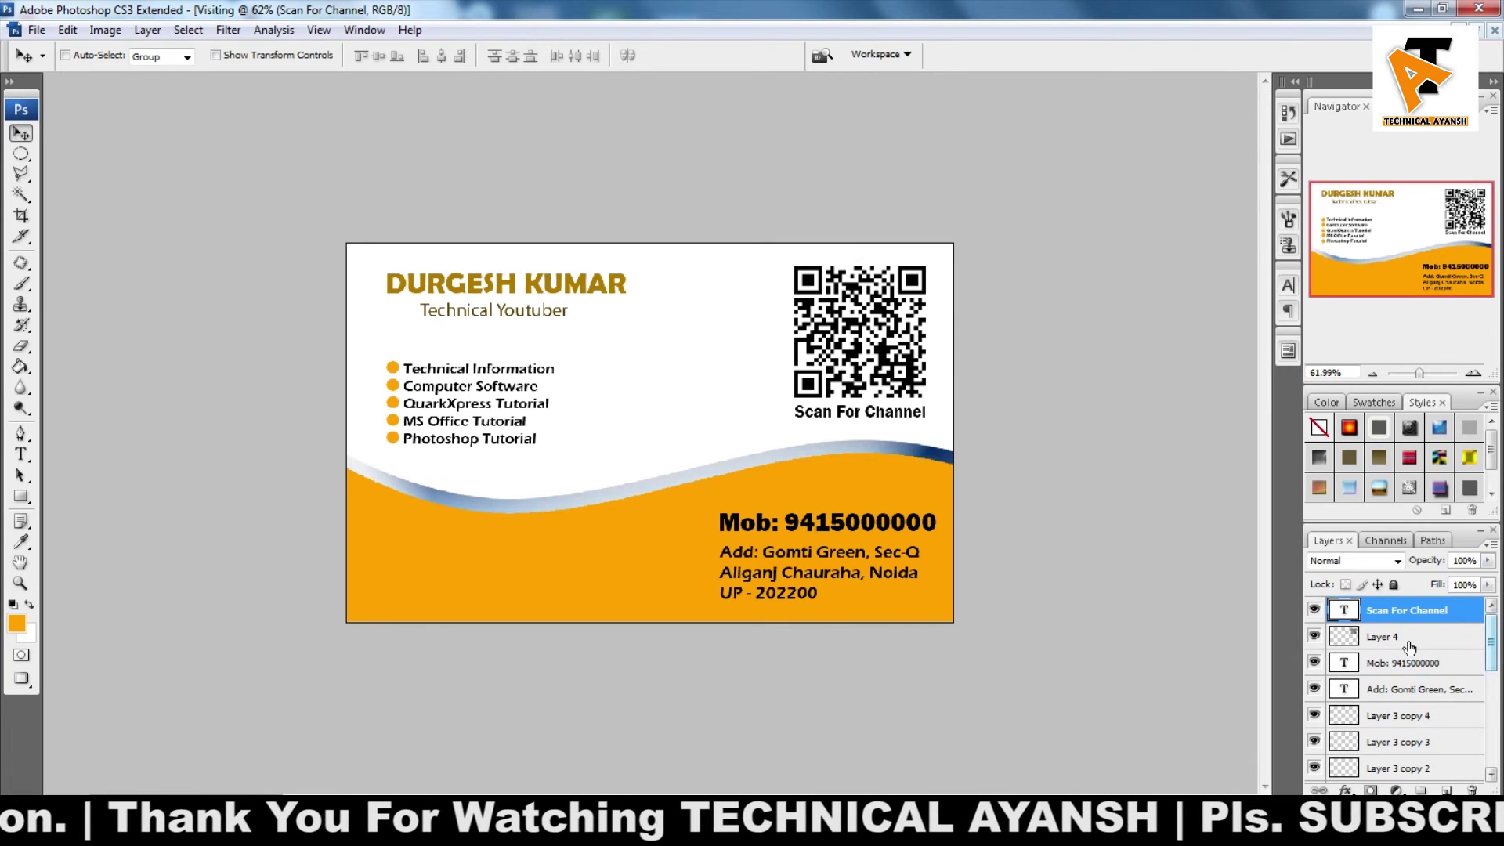
pyautogui.scroll(-1, 1409, 647)
pyautogui.scroll(-1, 1401, 647)
pyautogui.scroll(2, 1404, 638)
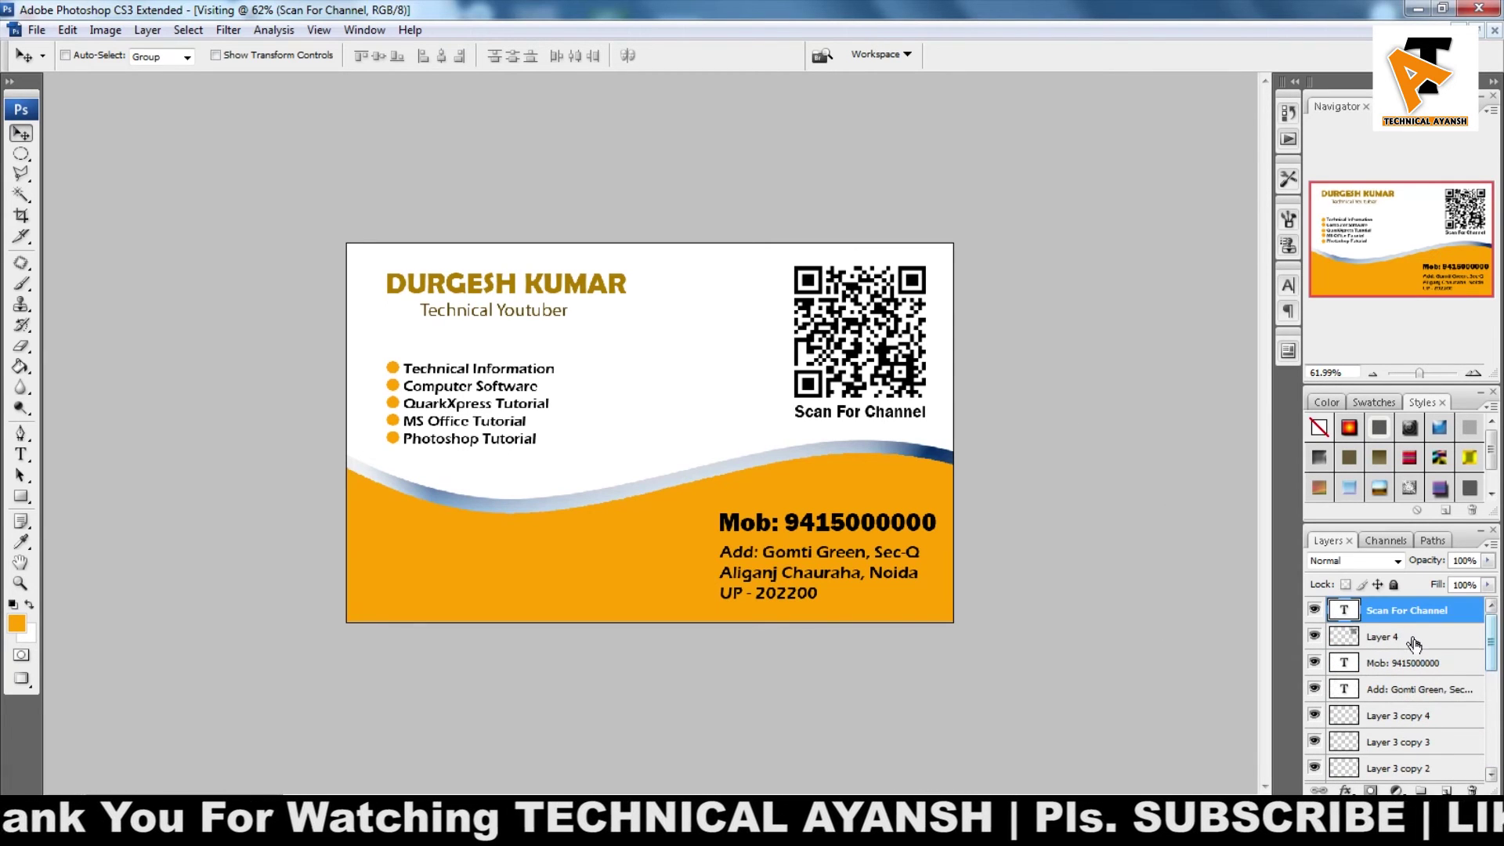
pyautogui.keyDown('ctrl'); pyautogui.click(1403, 636); pyautogui.keyUp('ctrl')
pyautogui.press('Down')
pyautogui.press('Down')
pyautogui.press('Down')
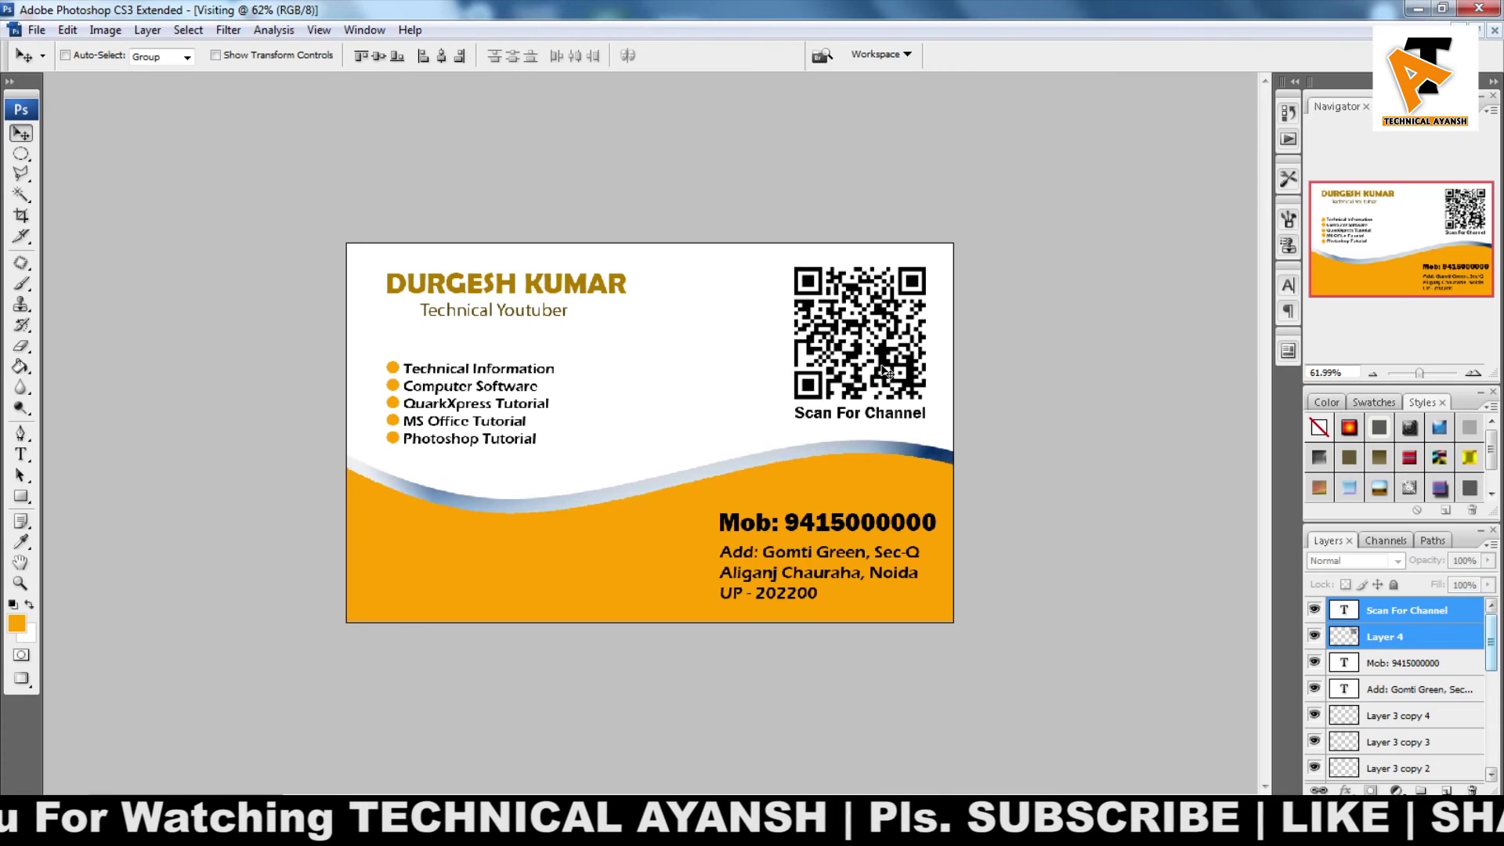
pyautogui.press('Down')
pyautogui.press('Down')
pyautogui.press('Down')
pyautogui.press('Down')
pyautogui.press('Down')
pyautogui.press('Down')
pyautogui.press('Down')
pyautogui.press('Down')
pyautogui.press('Down')
pyautogui.press('Down')
pyautogui.press('Down')
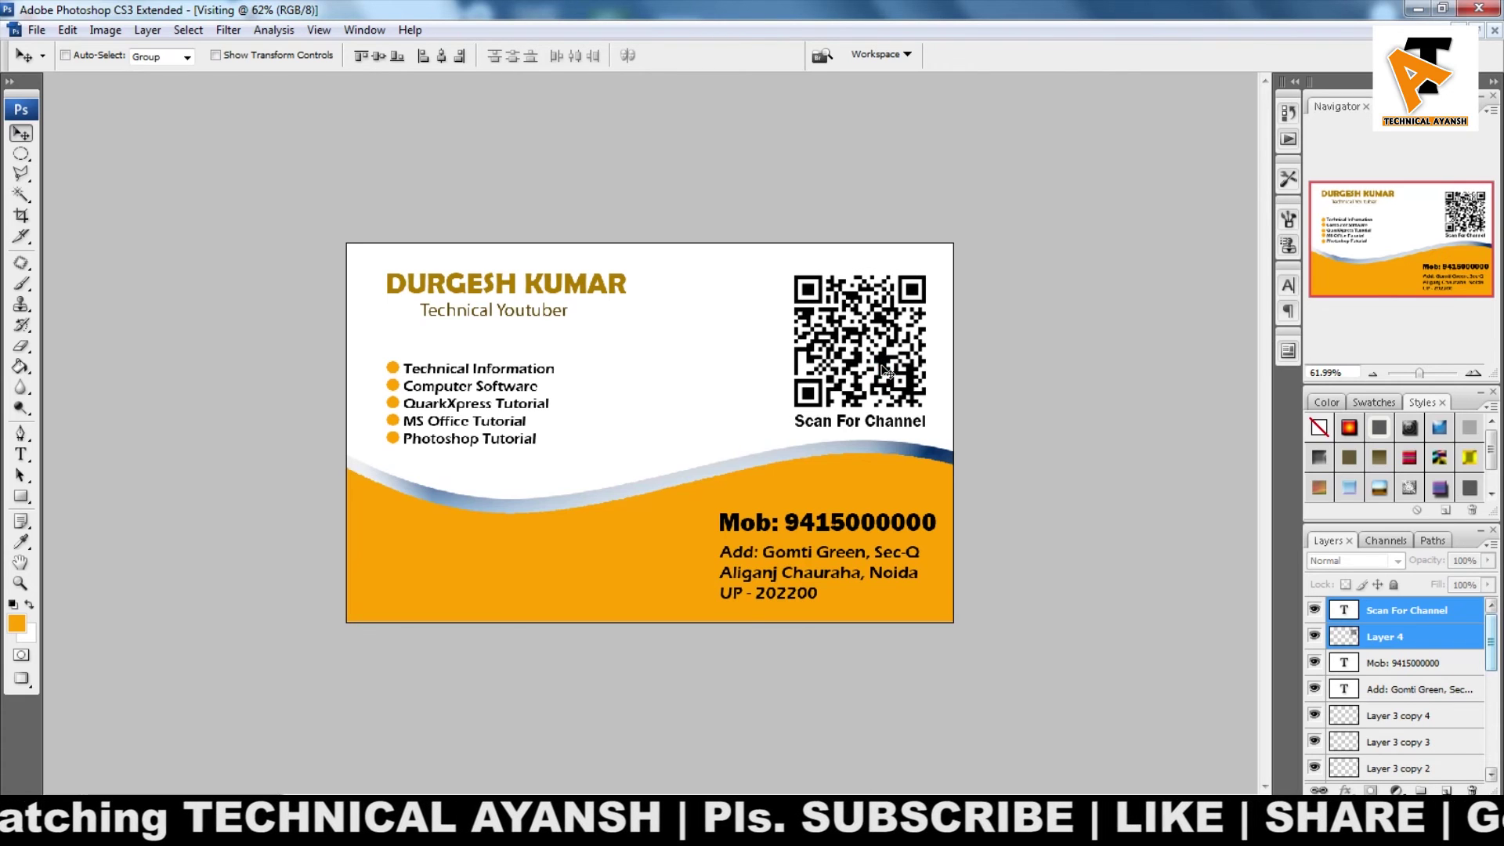
pyautogui.press('Down')
pyautogui.press('Down')
pyautogui.press('Down')
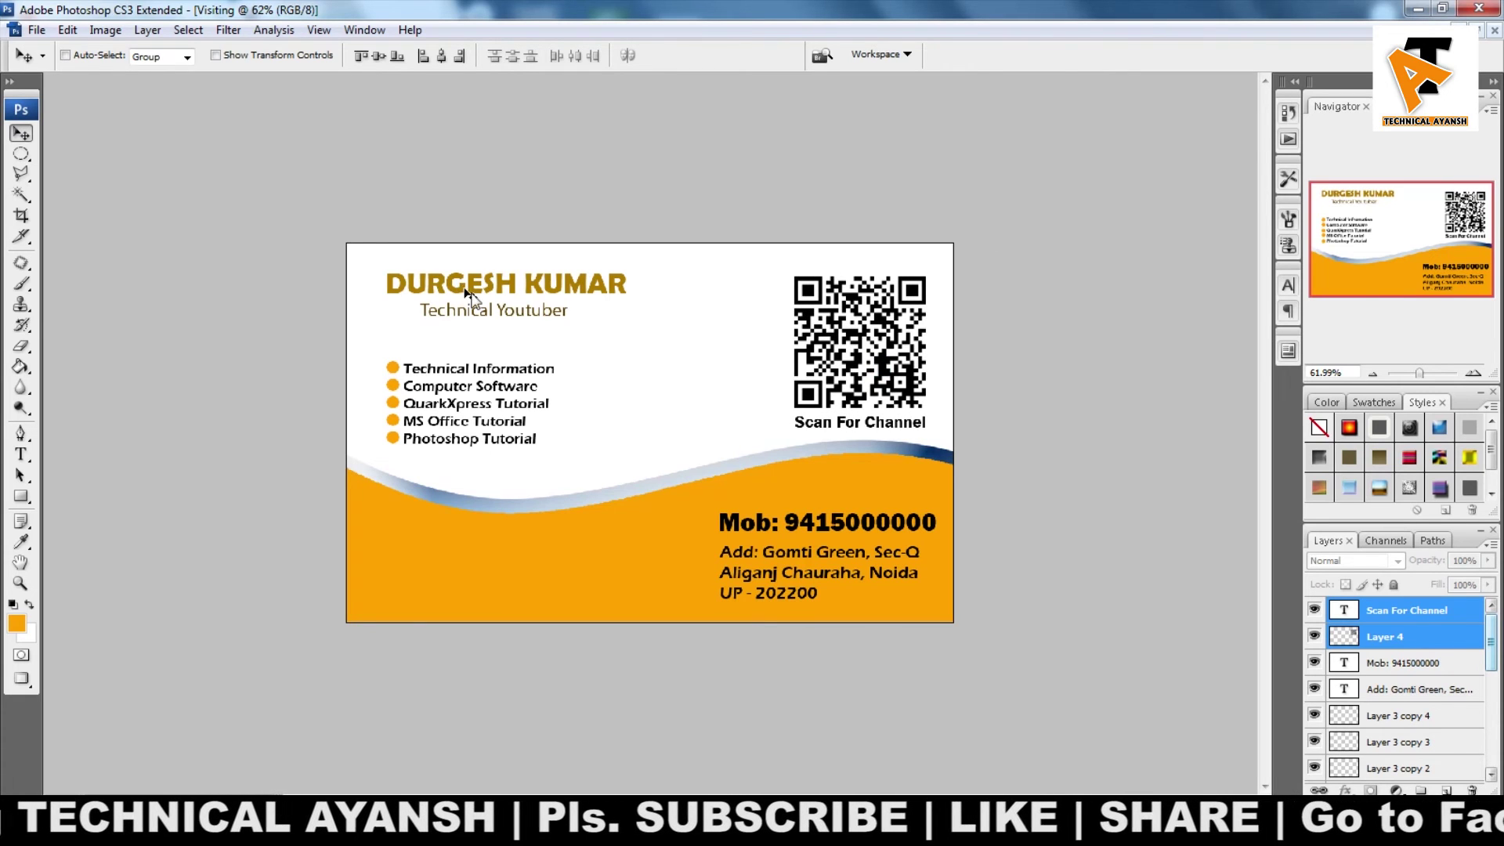
# Select the name and tagline layers and nudge them slightly lower
pyautogui.rightClick(492, 289)
pyautogui.click(517, 303)
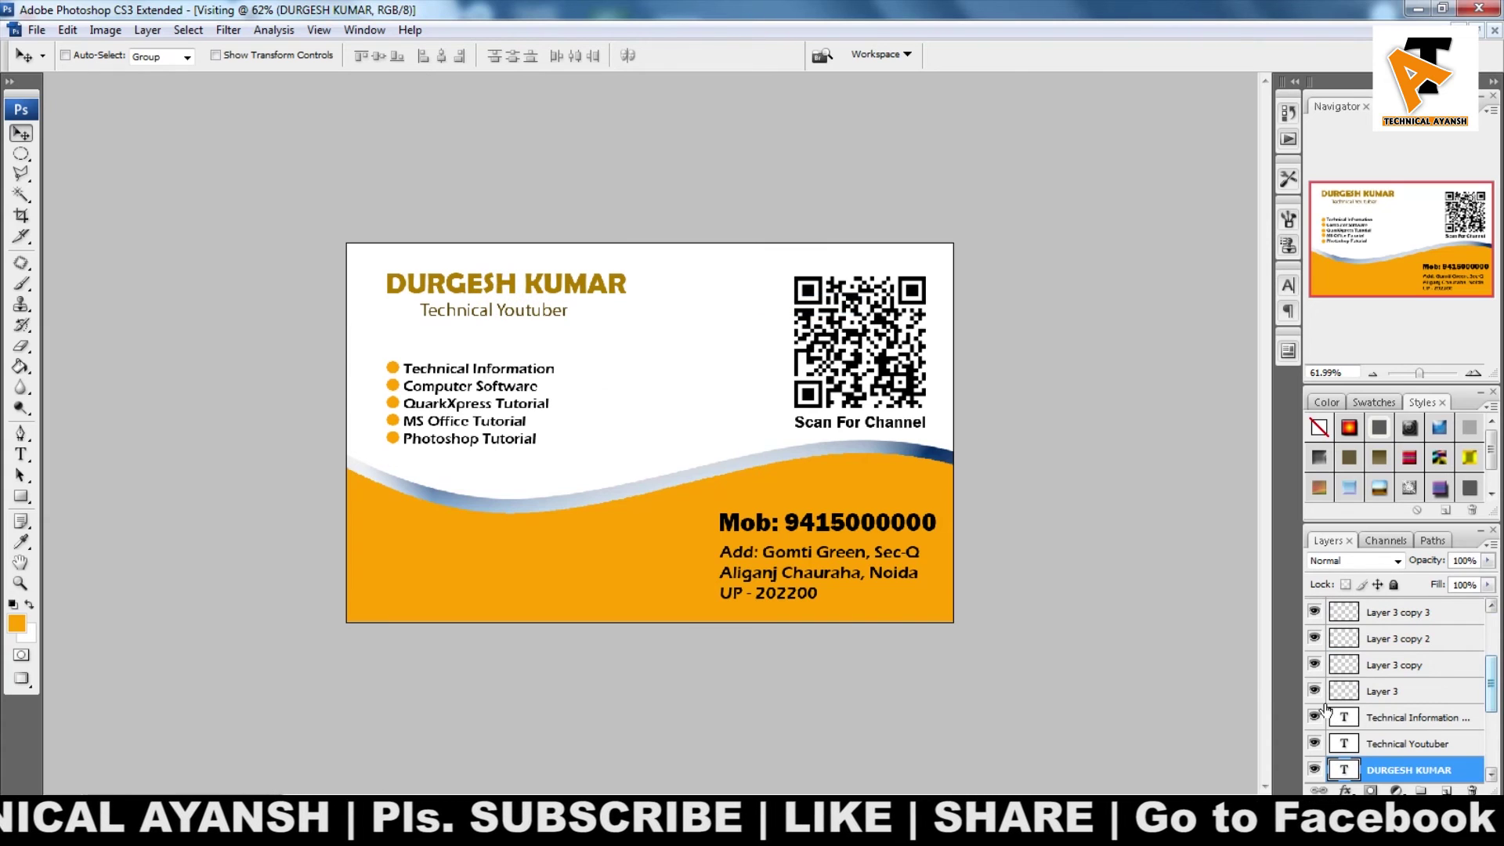
pyautogui.keyDown('shift'); pyautogui.click(1434, 744); pyautogui.keyUp('shift')
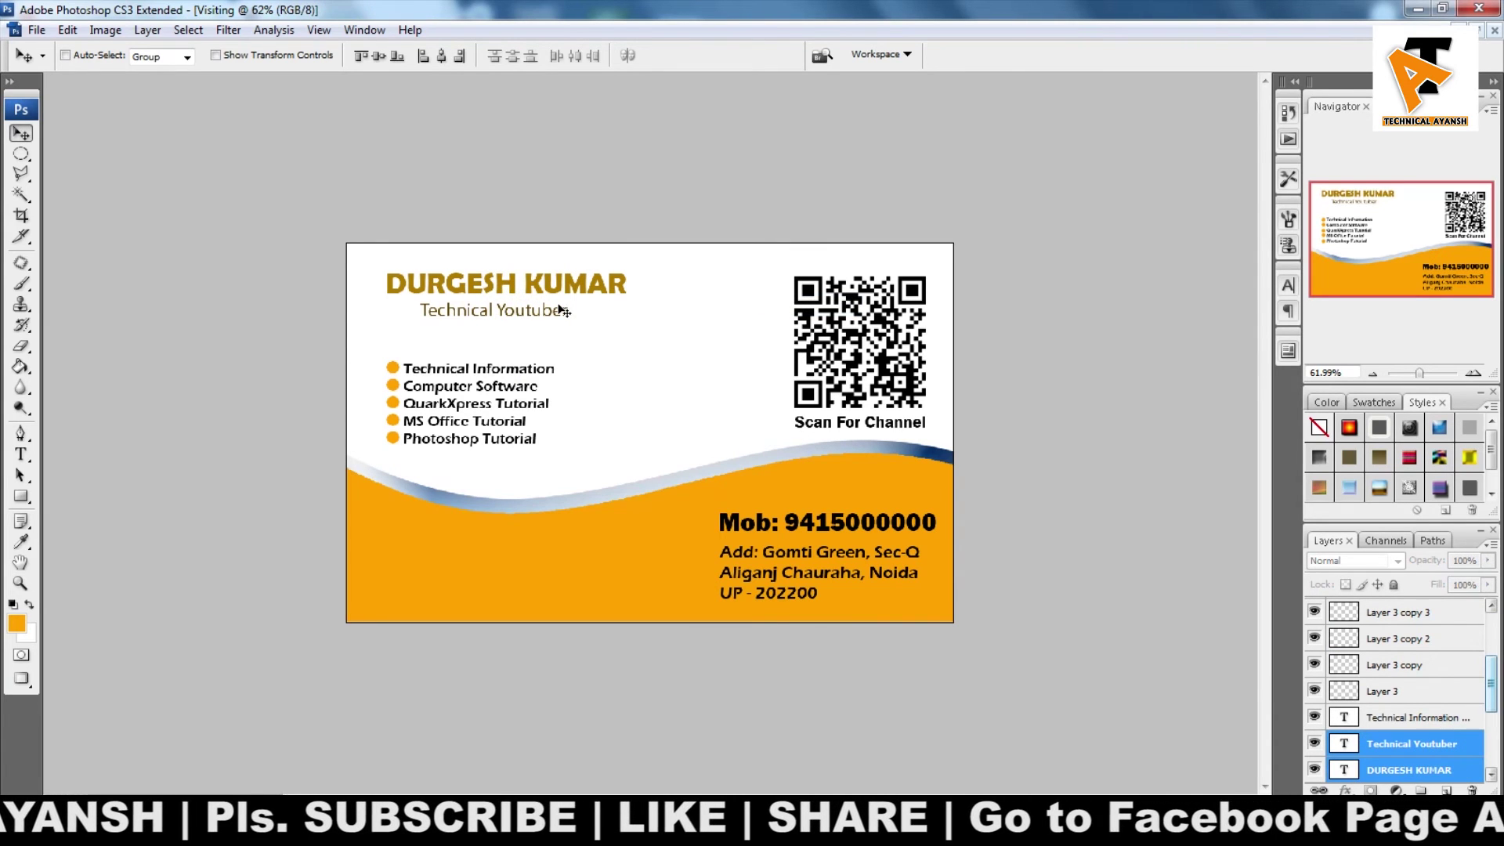
pyautogui.press('Down')
pyautogui.press('Down')
pyautogui.press('Down')
pyautogui.press('Down')
pyautogui.press('Down')
pyautogui.press('Down')
pyautogui.press('Down')
pyautogui.press('Down')
pyautogui.press('Down')
pyautogui.press('Down')
pyautogui.press('Down')
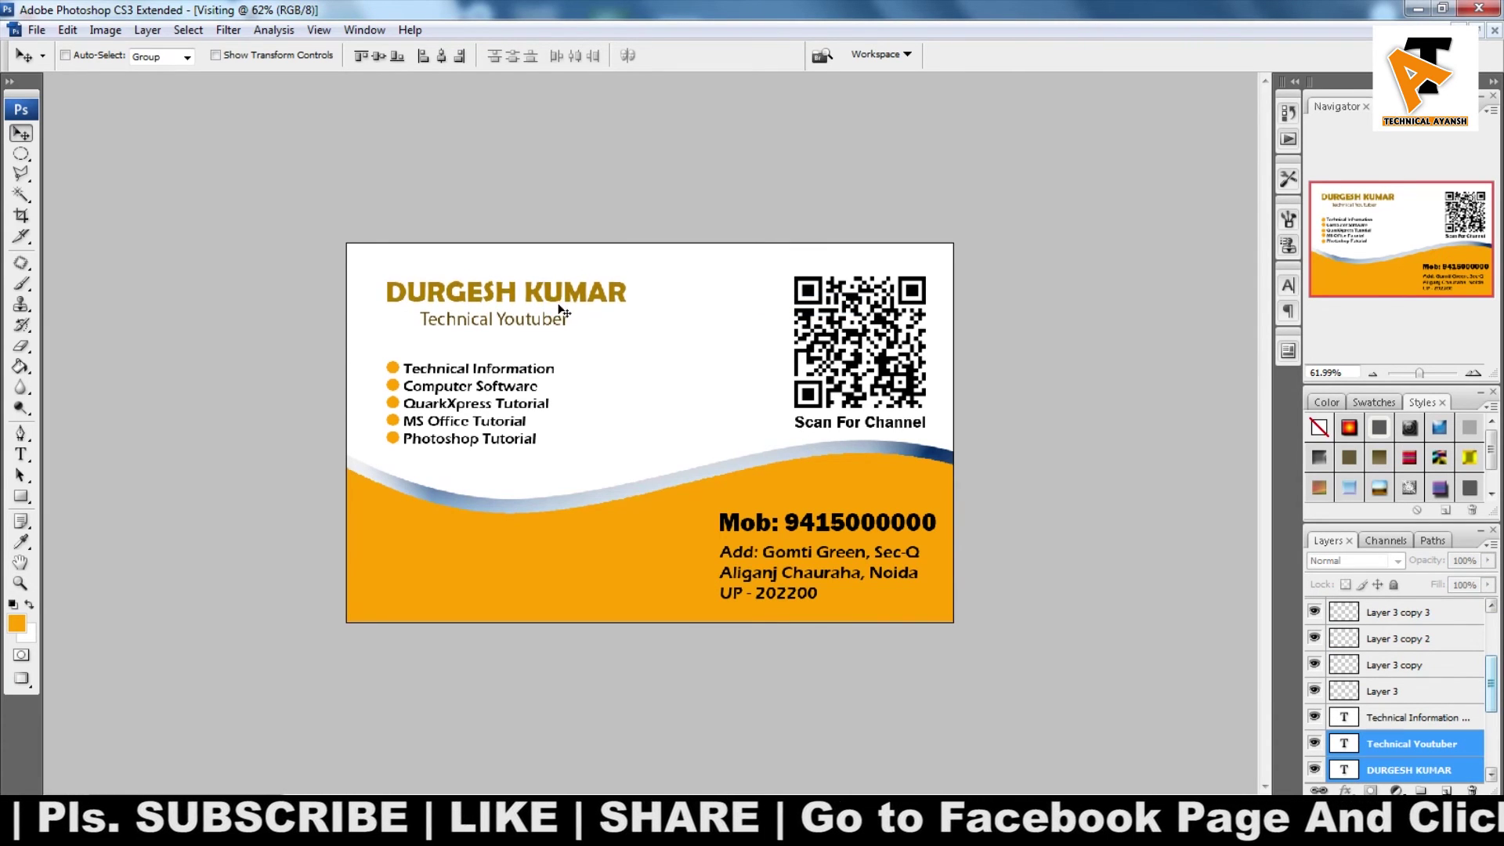
pyautogui.press('Up')
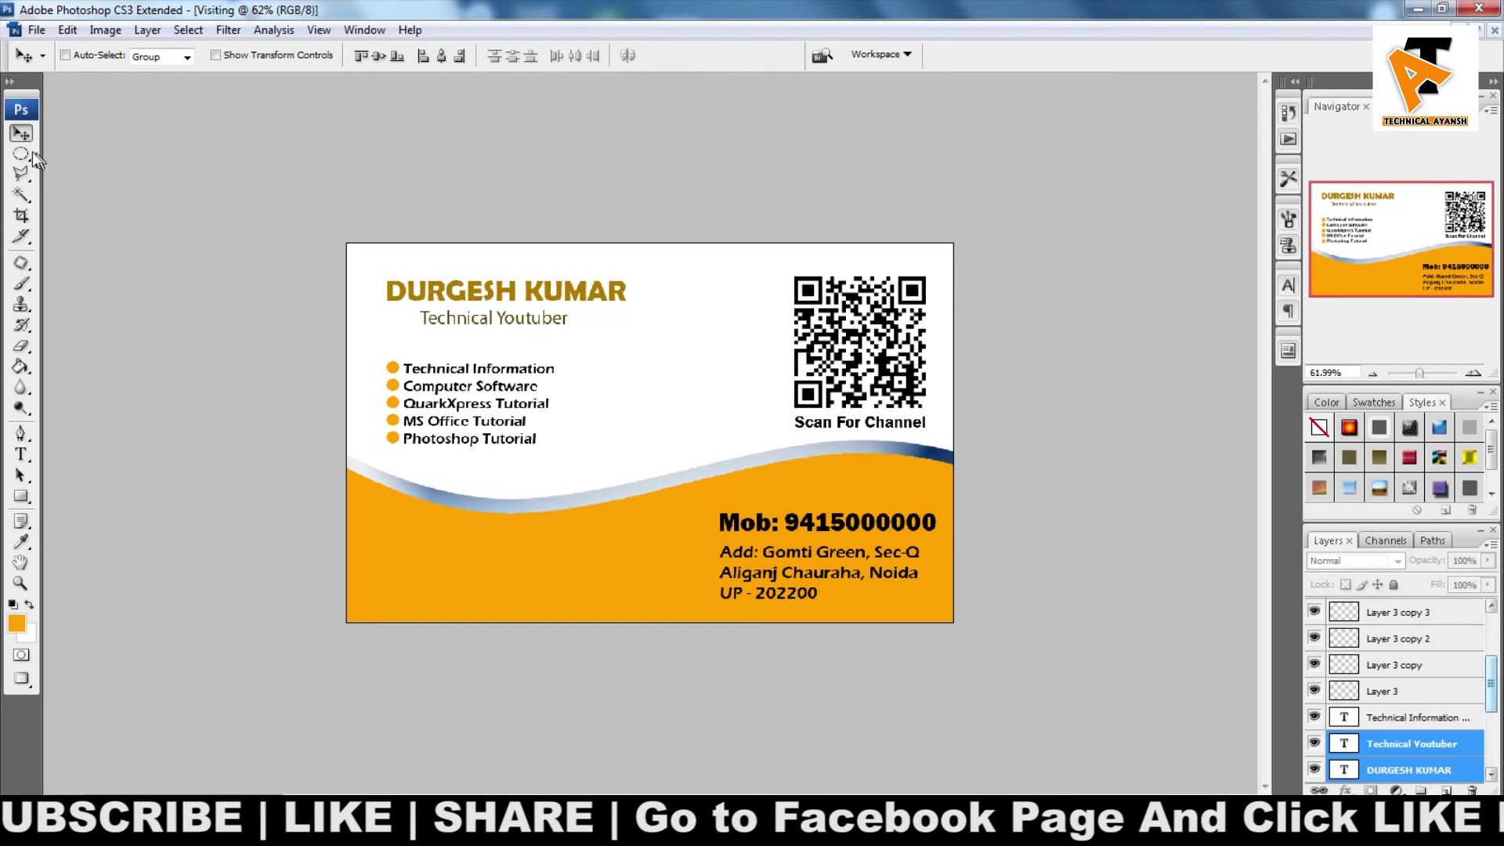
# Switch to the Rectangular Marquee tool and dismiss the no-pixels-selected warning
pyautogui.click(29, 154)
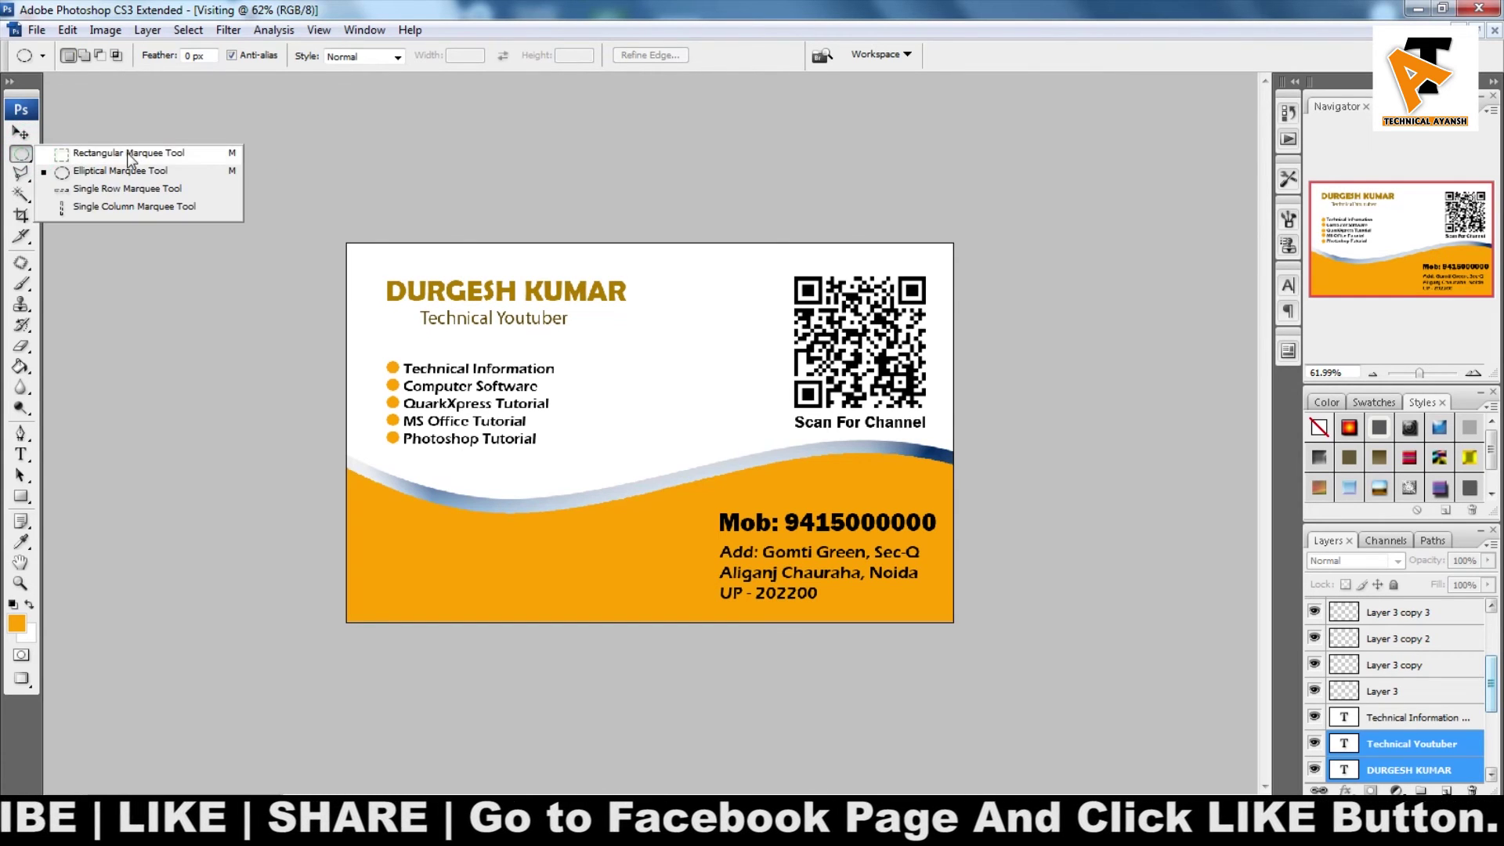
pyautogui.moveTo(36, 154); pyautogui.dragTo(117, 149)
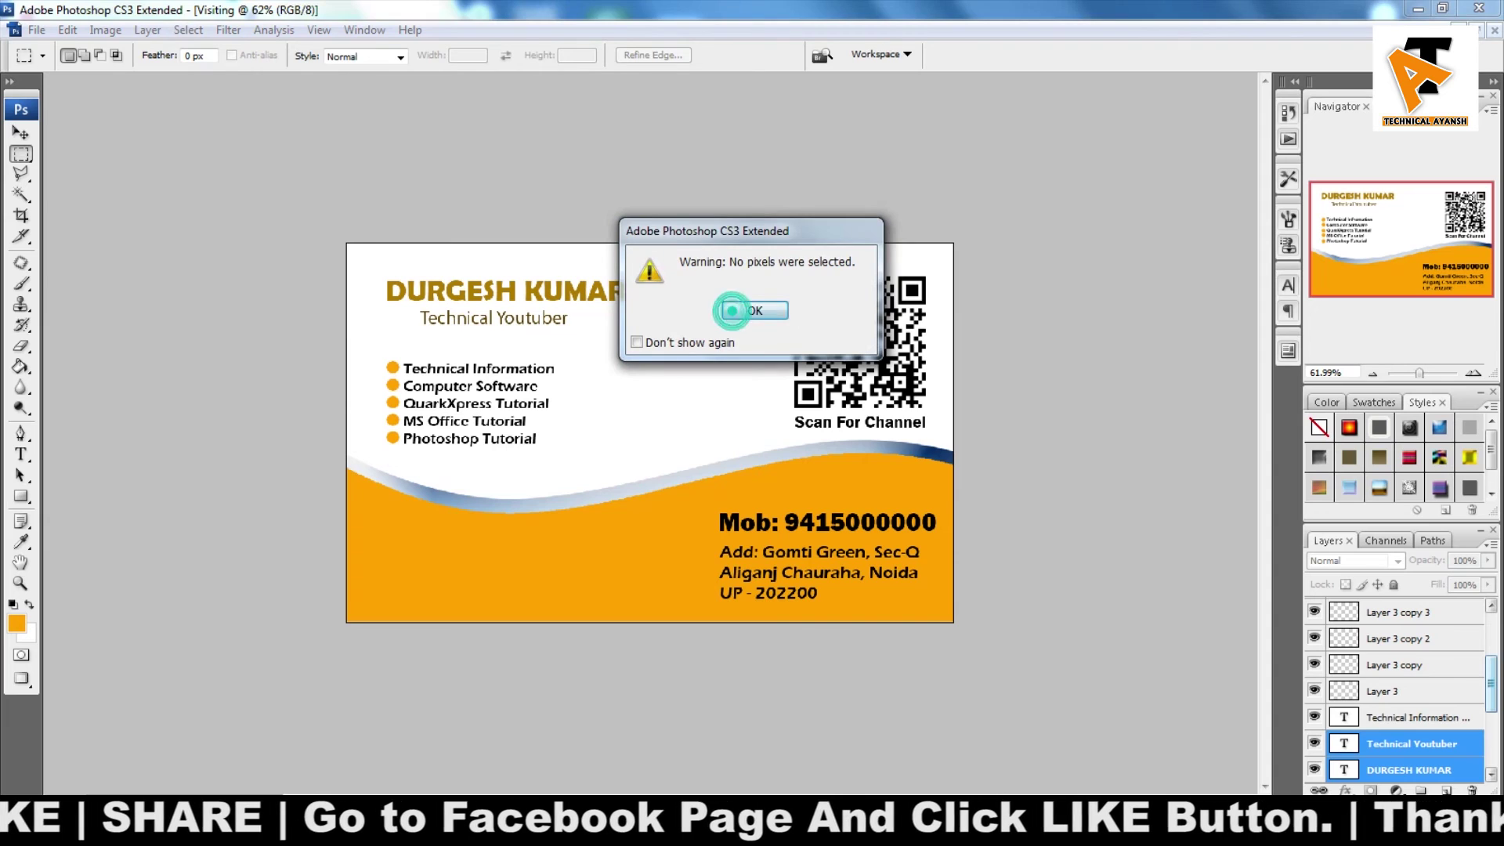
pyautogui.click(748, 311)
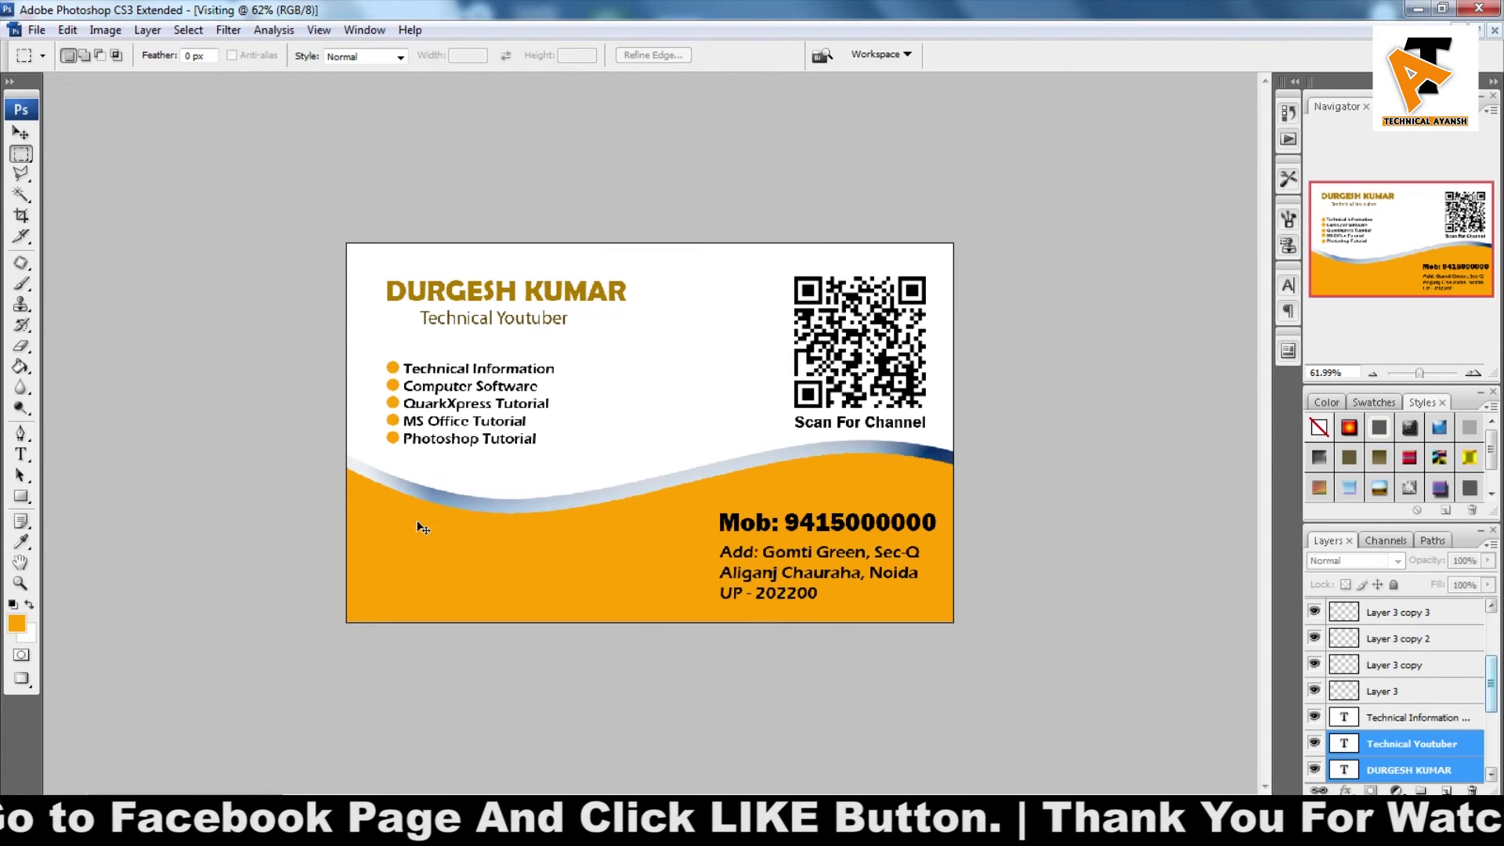
# Open unnamed.jpg from the Desktop and select the whole logo image
pyautogui.hotkey('ctrl', 'o')
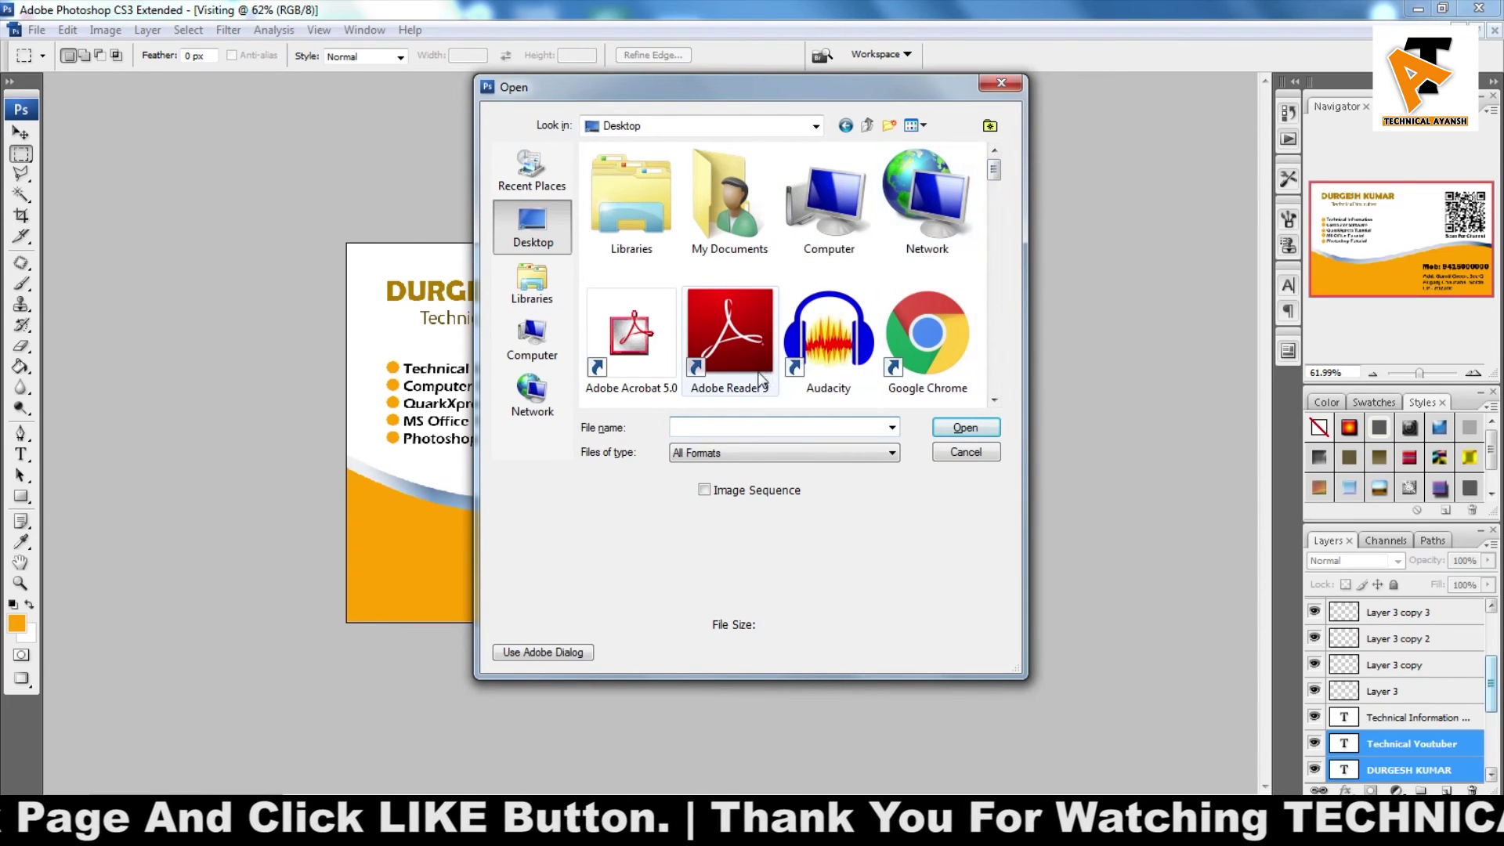
pyautogui.click(766, 352)
pyautogui.press('u')
pyautogui.doubleClick(837, 206)
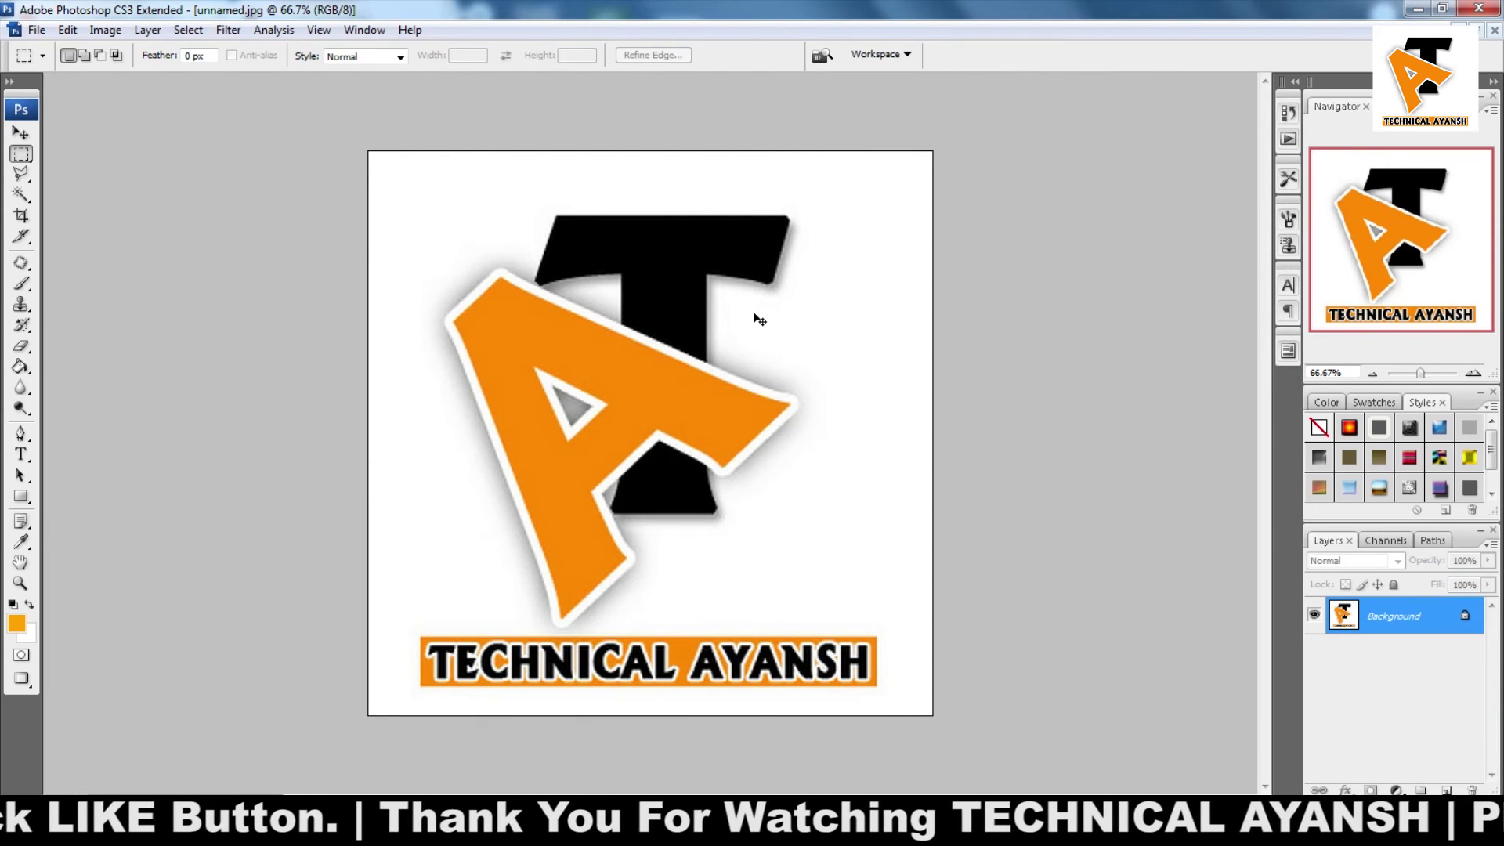
pyautogui.hotkey('ctrl', 'a')
# Paste the logo onto the Visiting card, shrink it to about a quarter, and place it bottom-left
pyautogui.hotkey('ctrl', 'Tab')
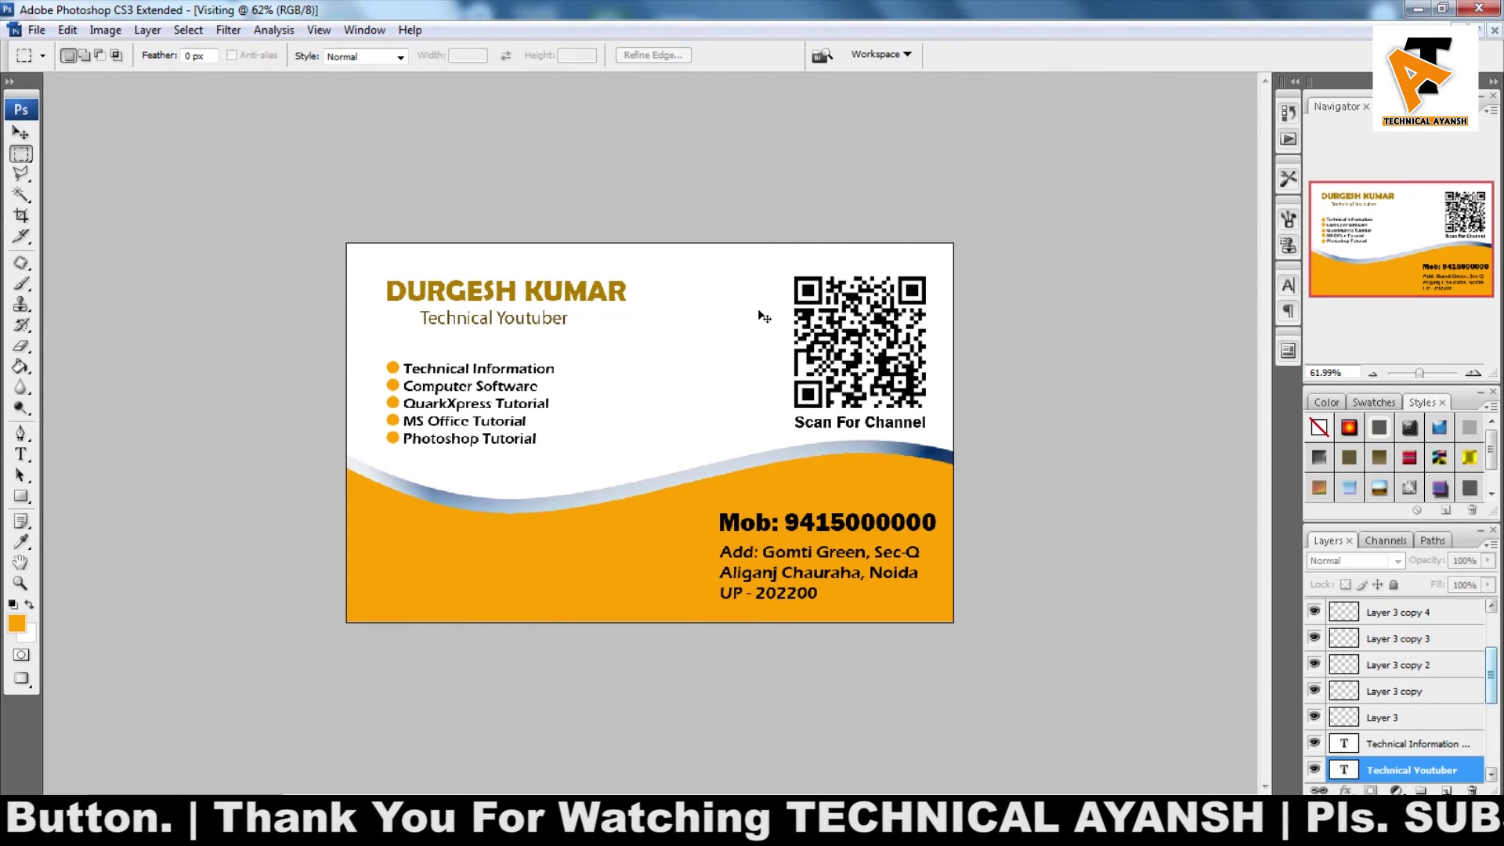
pyautogui.hotkey('ctrl', 'v')
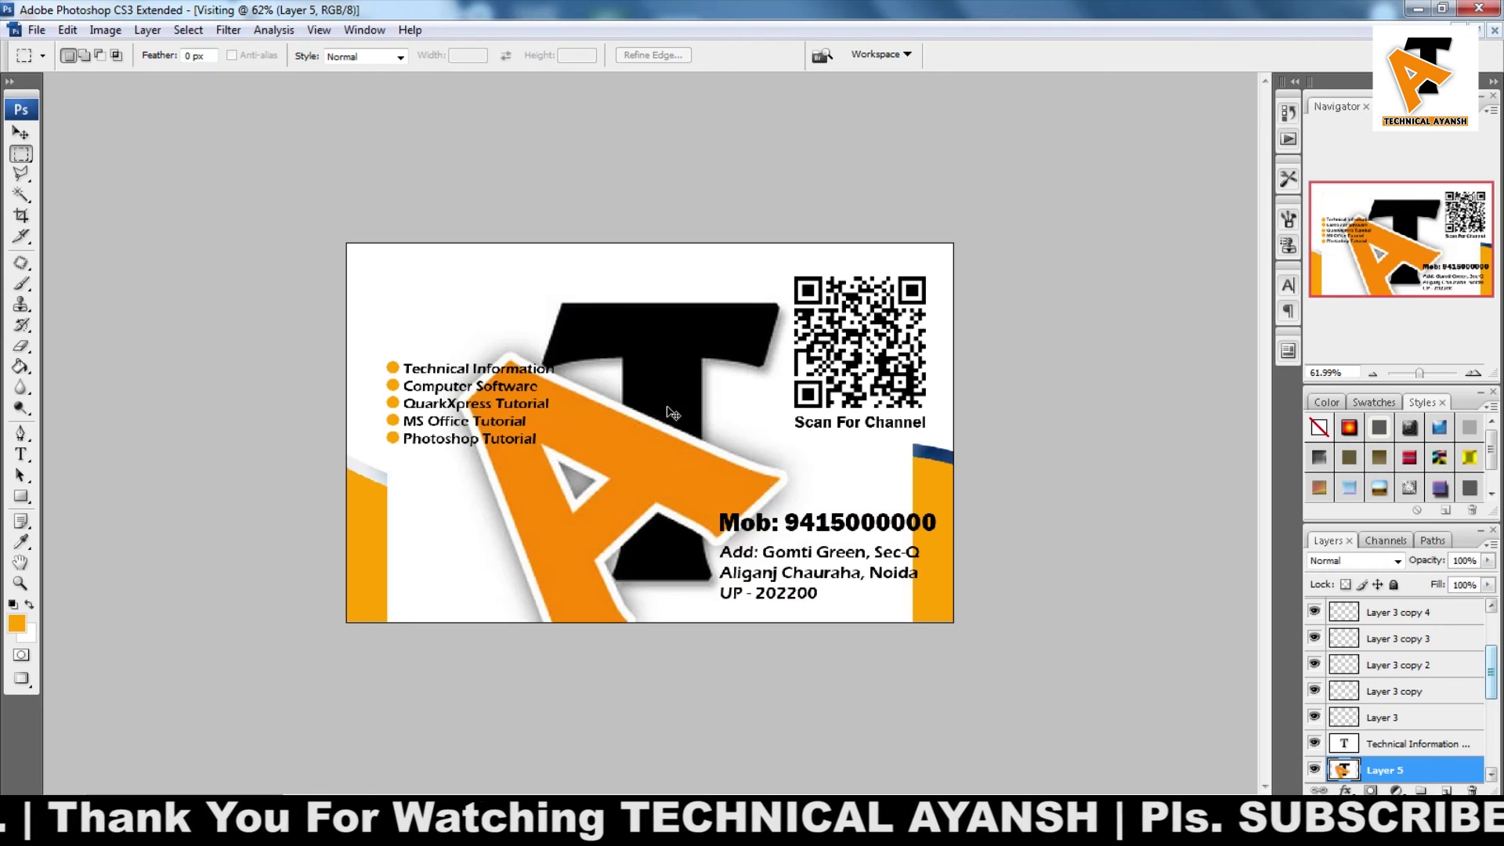
pyautogui.hotkey('ctrl', 't')
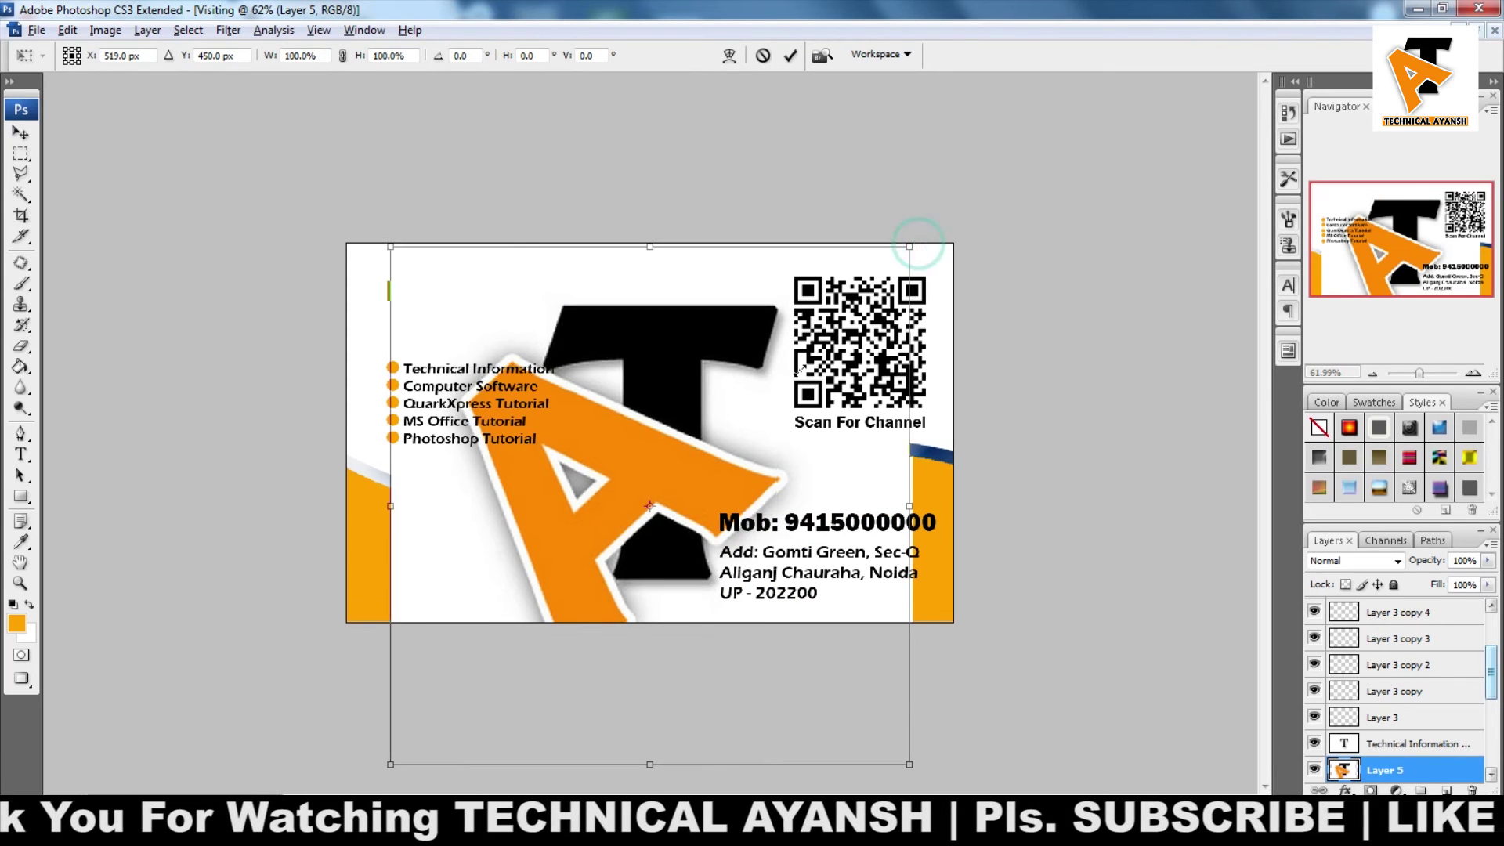
pyautogui.moveTo(918, 245)
pyautogui.mouseDown()
pyautogui.moveTo(732, 465)
pyautogui.moveTo(425, 546)
pyautogui.mouseUp()
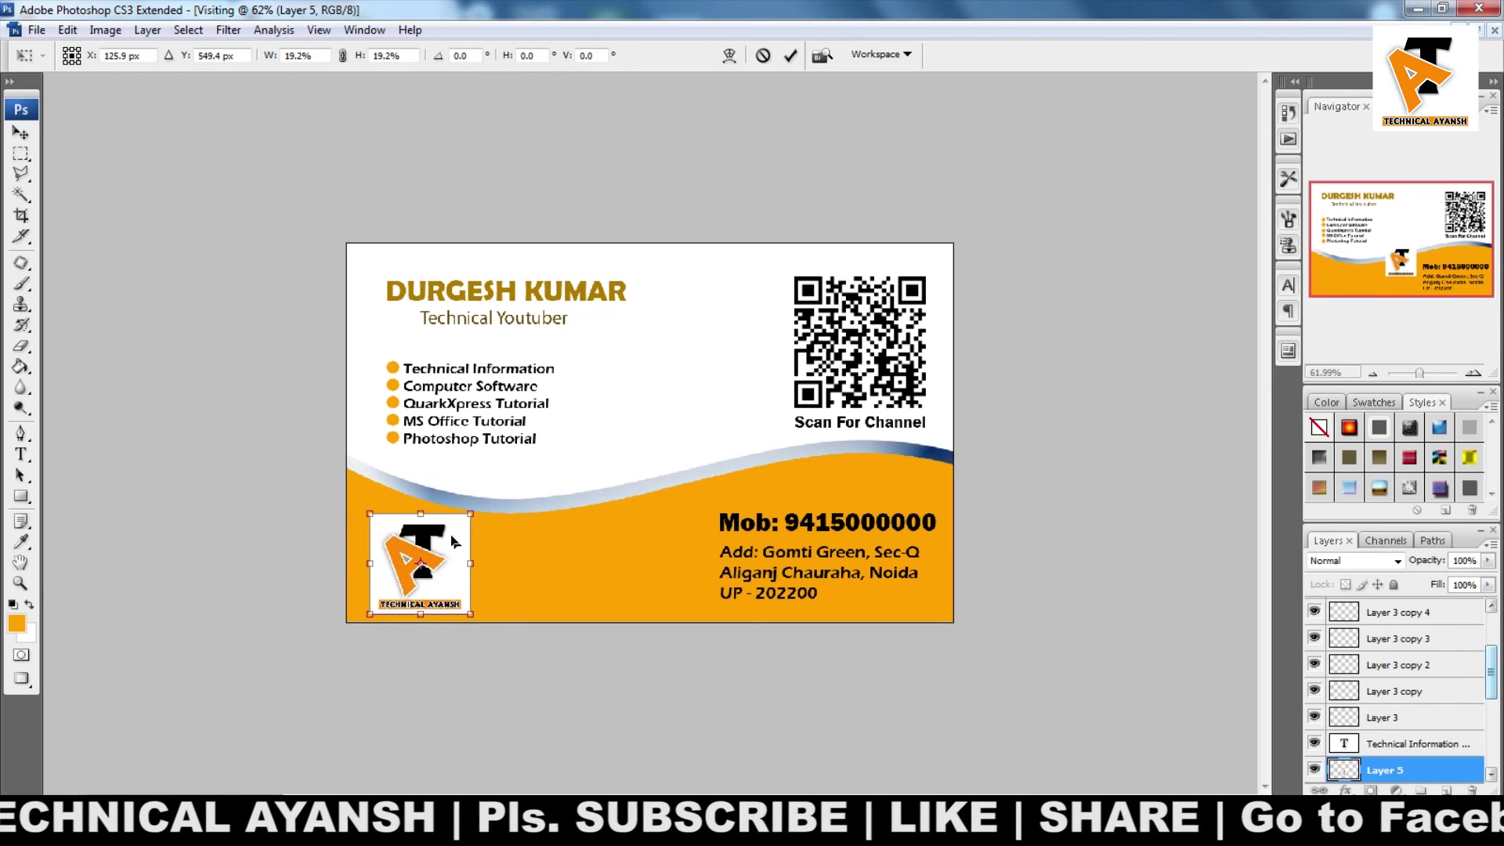
pyautogui.press('Return')
pyautogui.press('m')
pyautogui.doubleClick(445, 538)
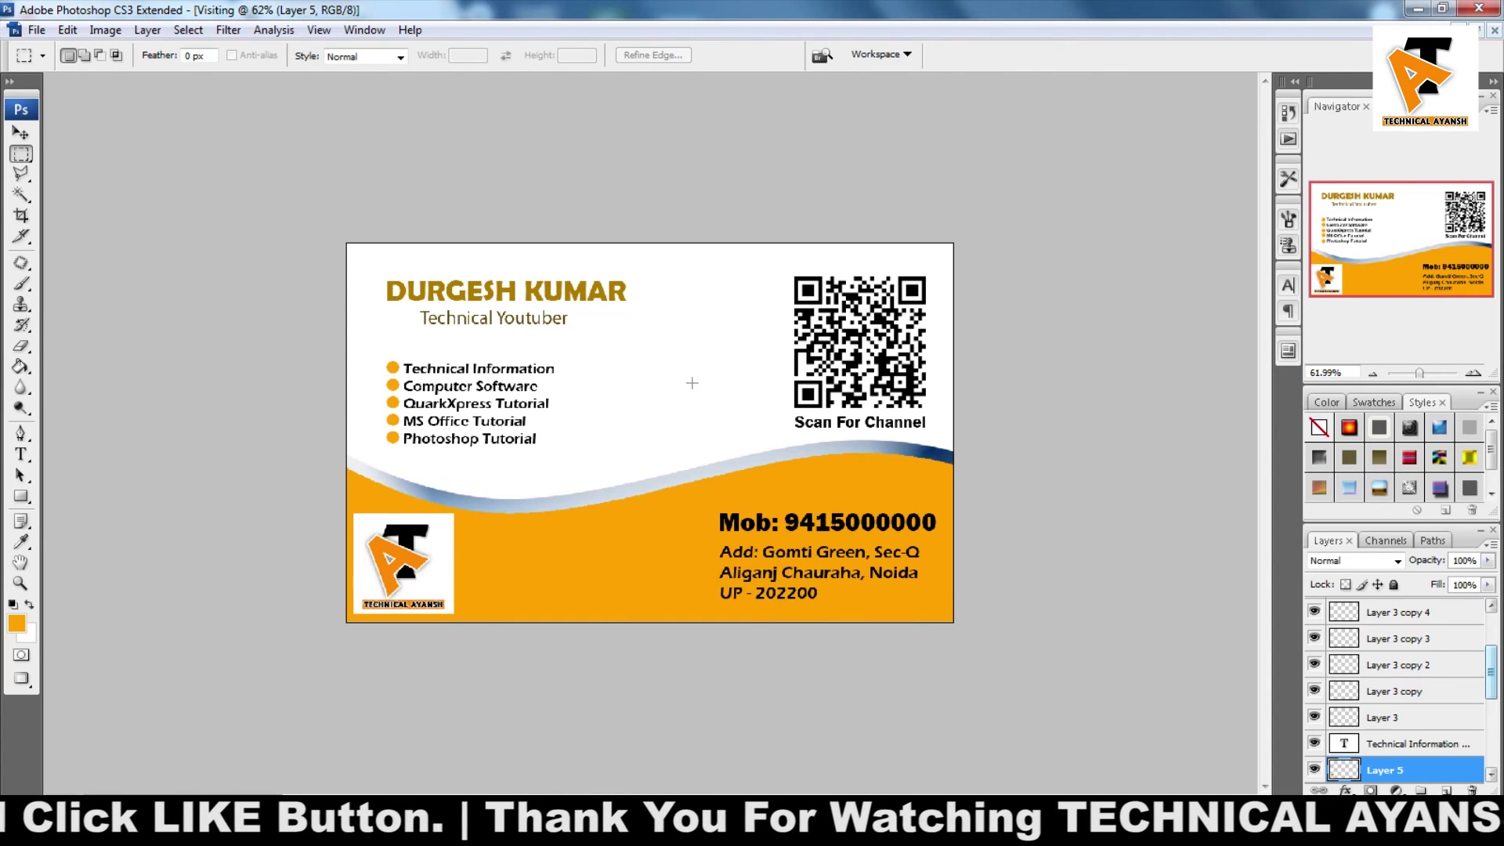
# Select a thin strip across the card's top and brush orange along its middle
pyautogui.click(323, 257)
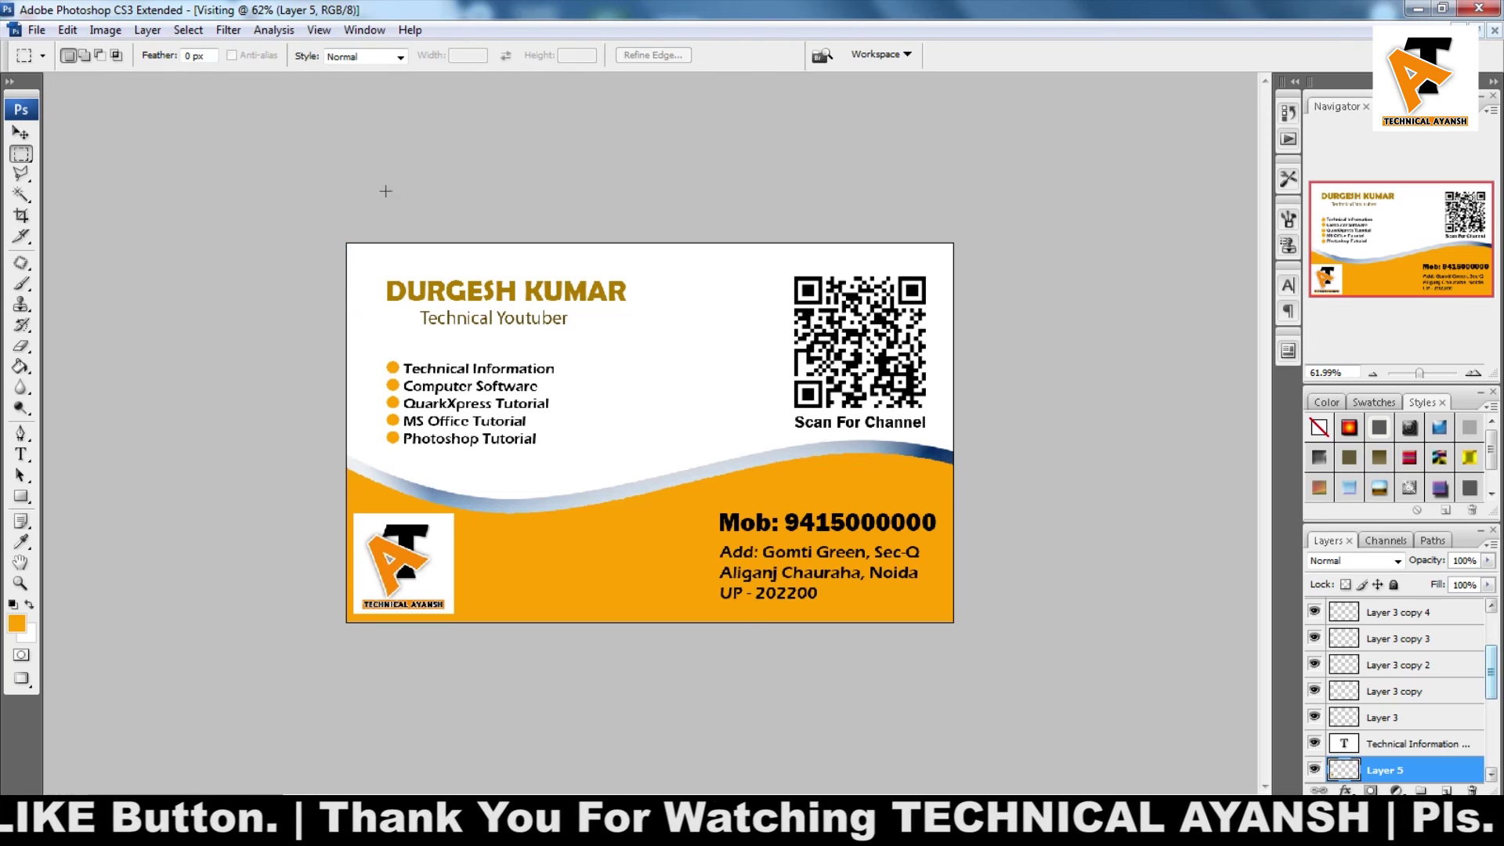
pyautogui.moveTo(546, 248); pyautogui.dragTo(1016, 250)
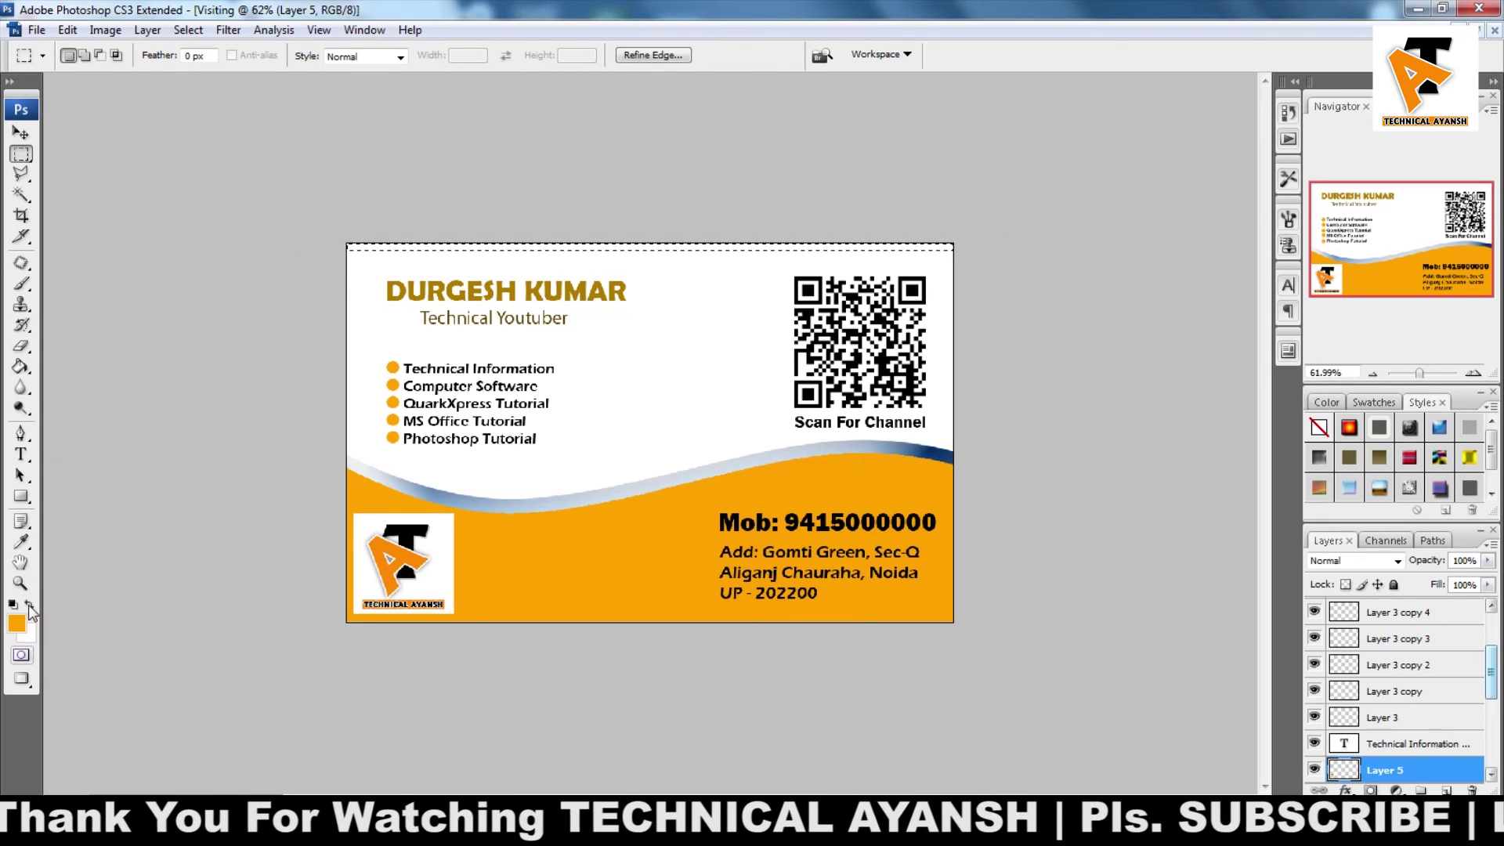
pyautogui.click(23, 285)
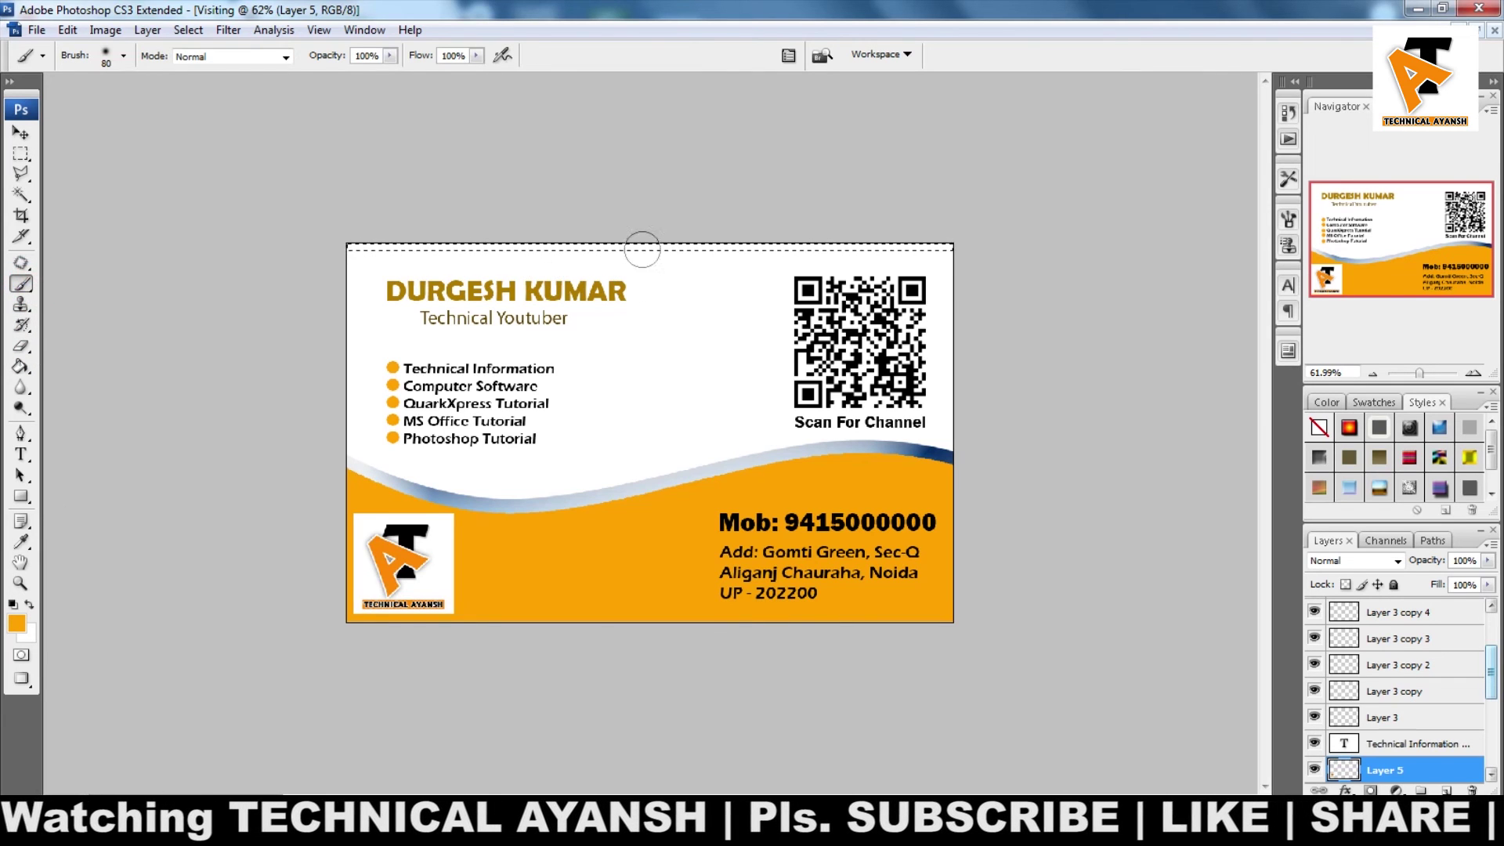
pyautogui.moveTo(582, 241); pyautogui.dragTo(696, 242)
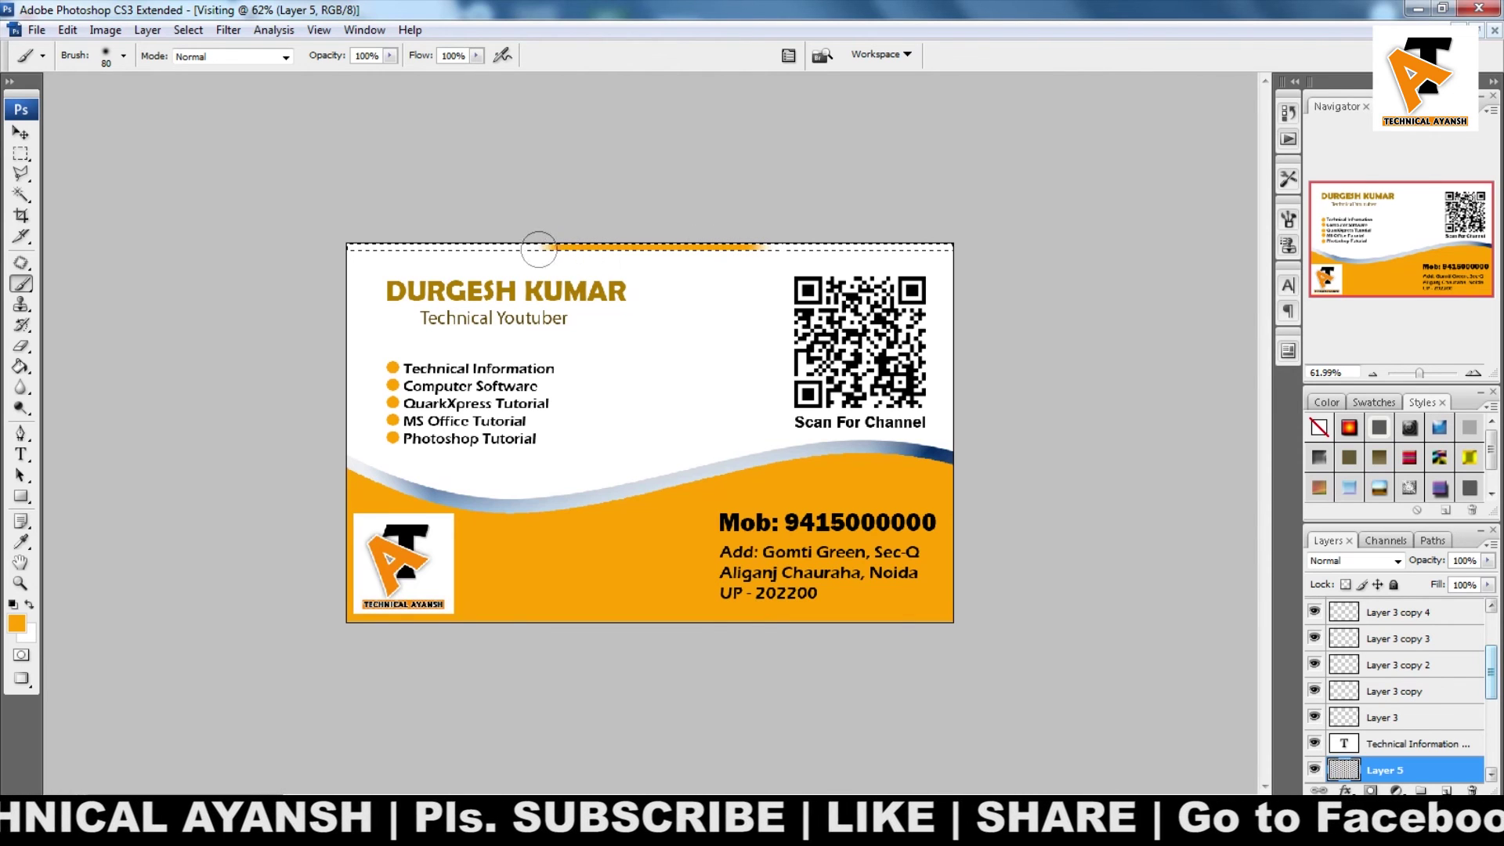
# Paint the strip's left and right ends light blue sampled from the swoosh, then deselect
pyautogui.click(16, 623)
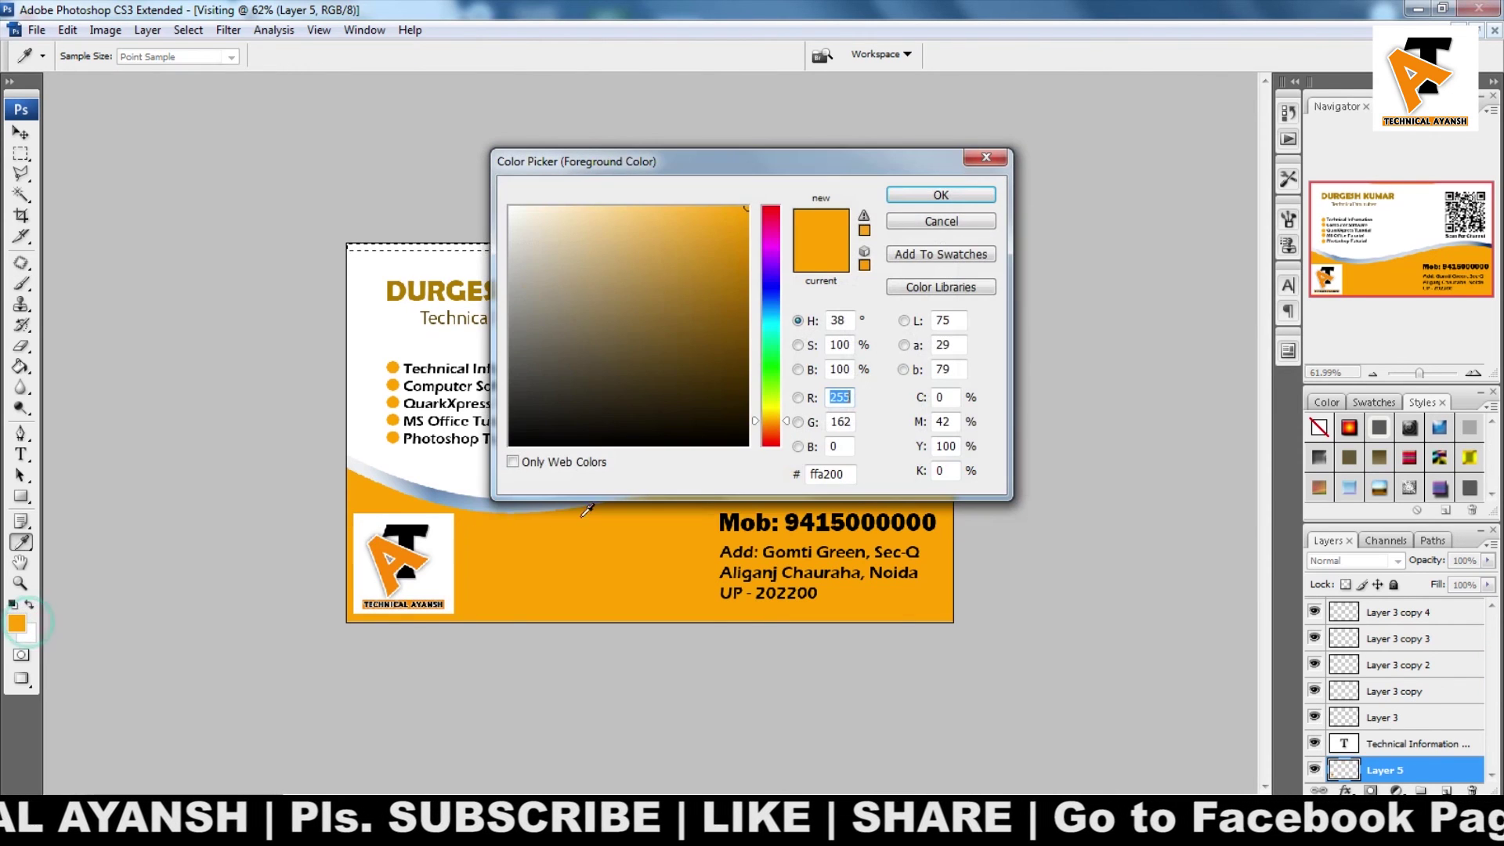
pyautogui.click(459, 502)
pyautogui.click(941, 195)
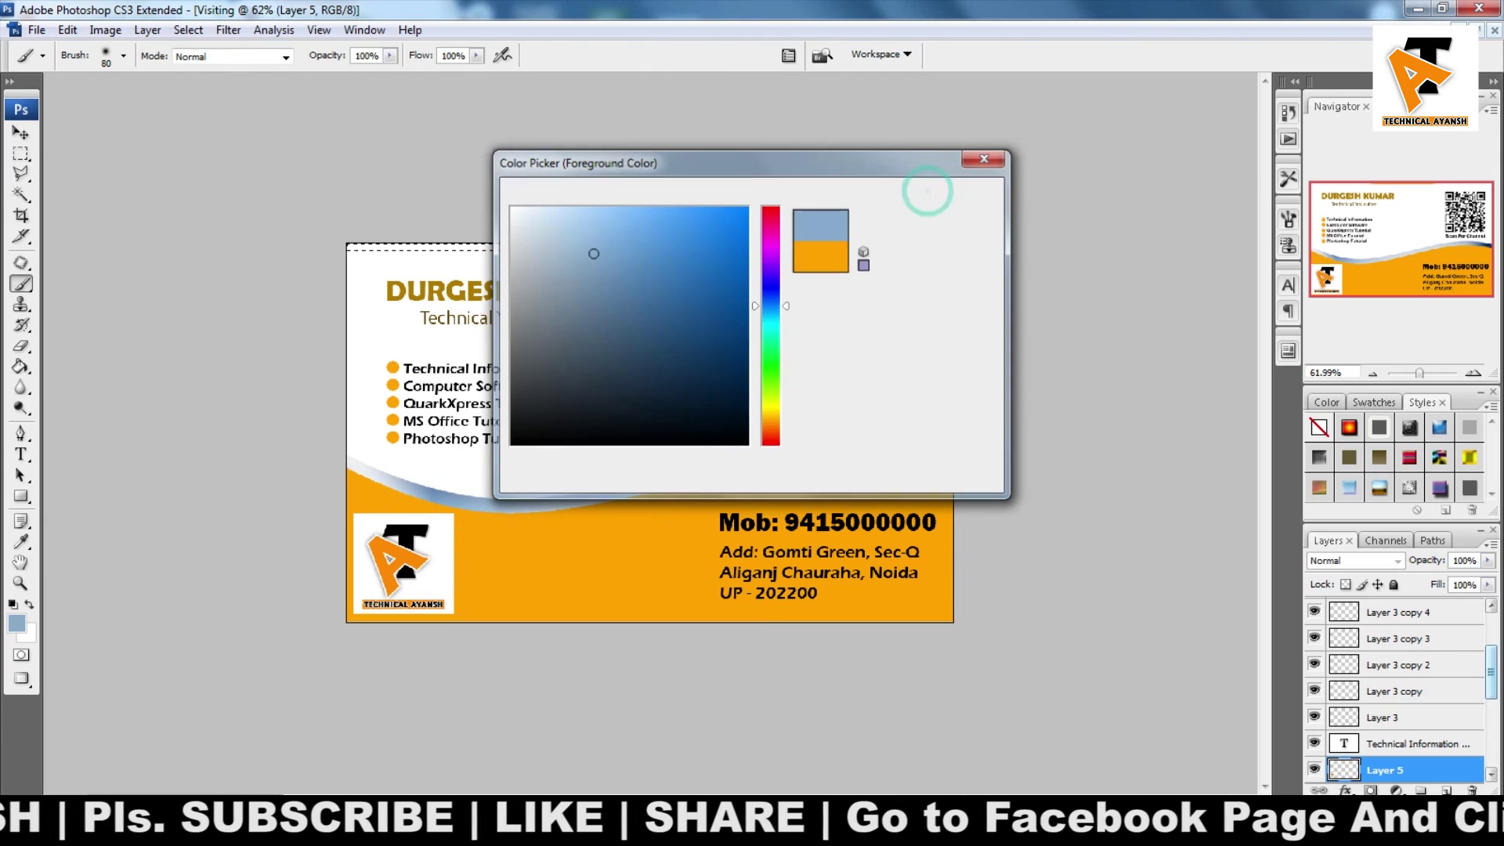
pyautogui.moveTo(274, 239); pyautogui.dragTo(484, 237)
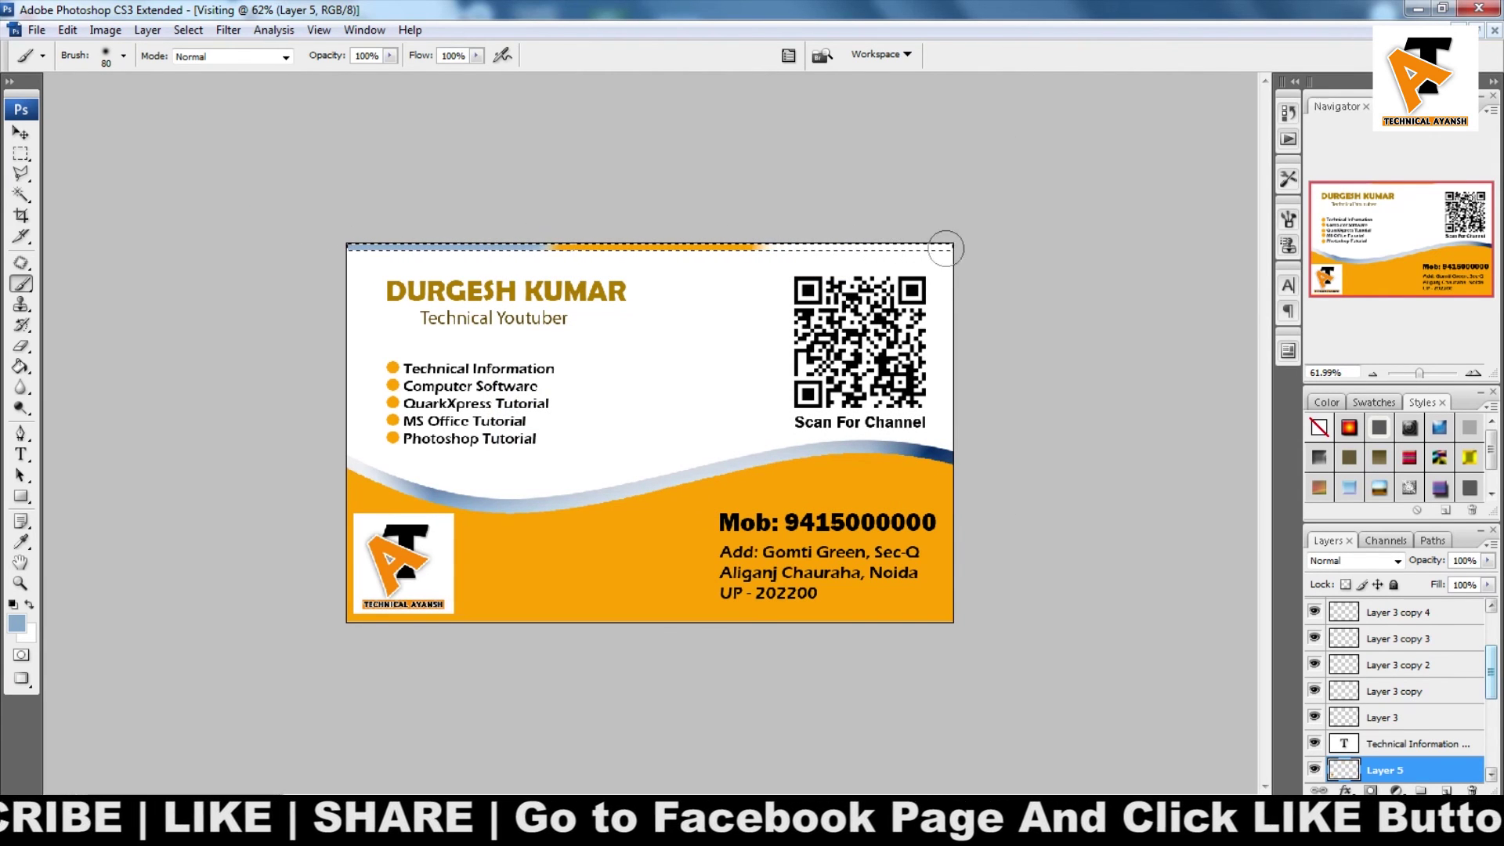
pyautogui.click(993, 248)
pyautogui.moveTo(992, 248); pyautogui.dragTo(413, 235)
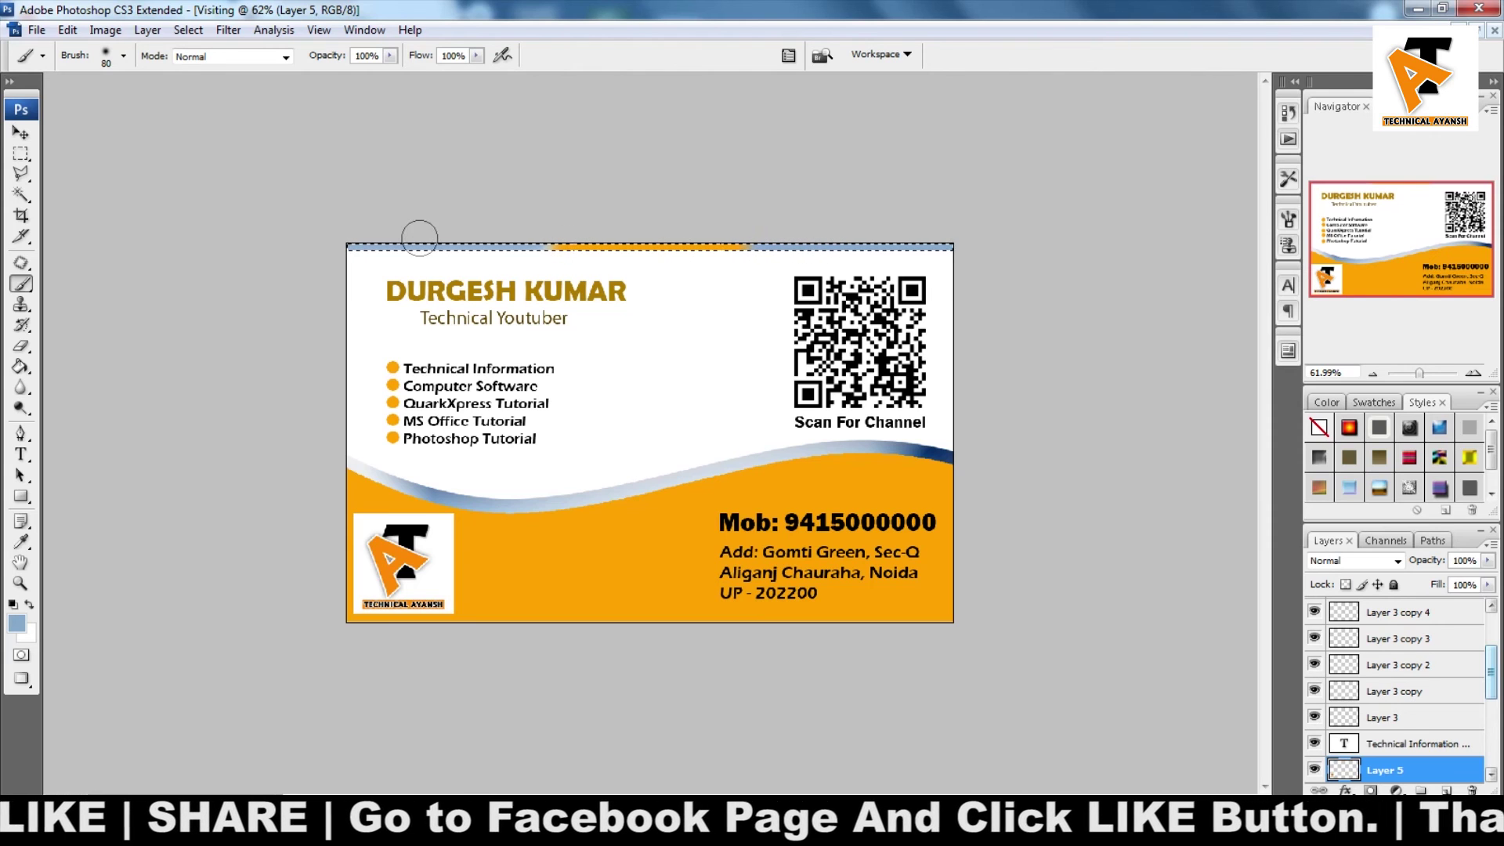
pyautogui.click(21, 153)
pyautogui.click(608, 171)
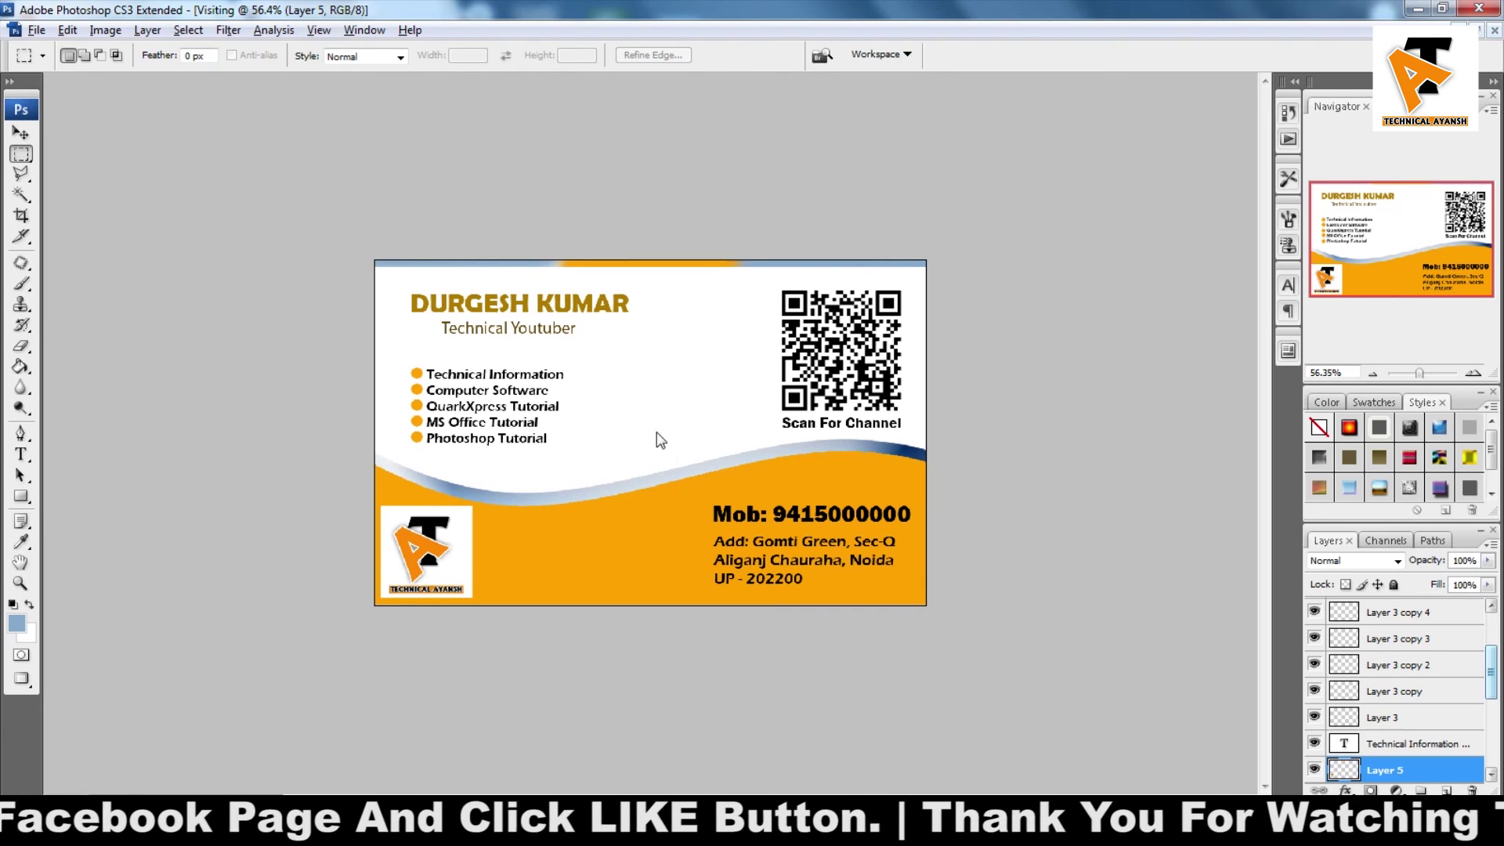
# Select the whole canvas and save the card as Visiting.jpg, a JPEG at Maximum quality 12
pyautogui.click(36, 30)
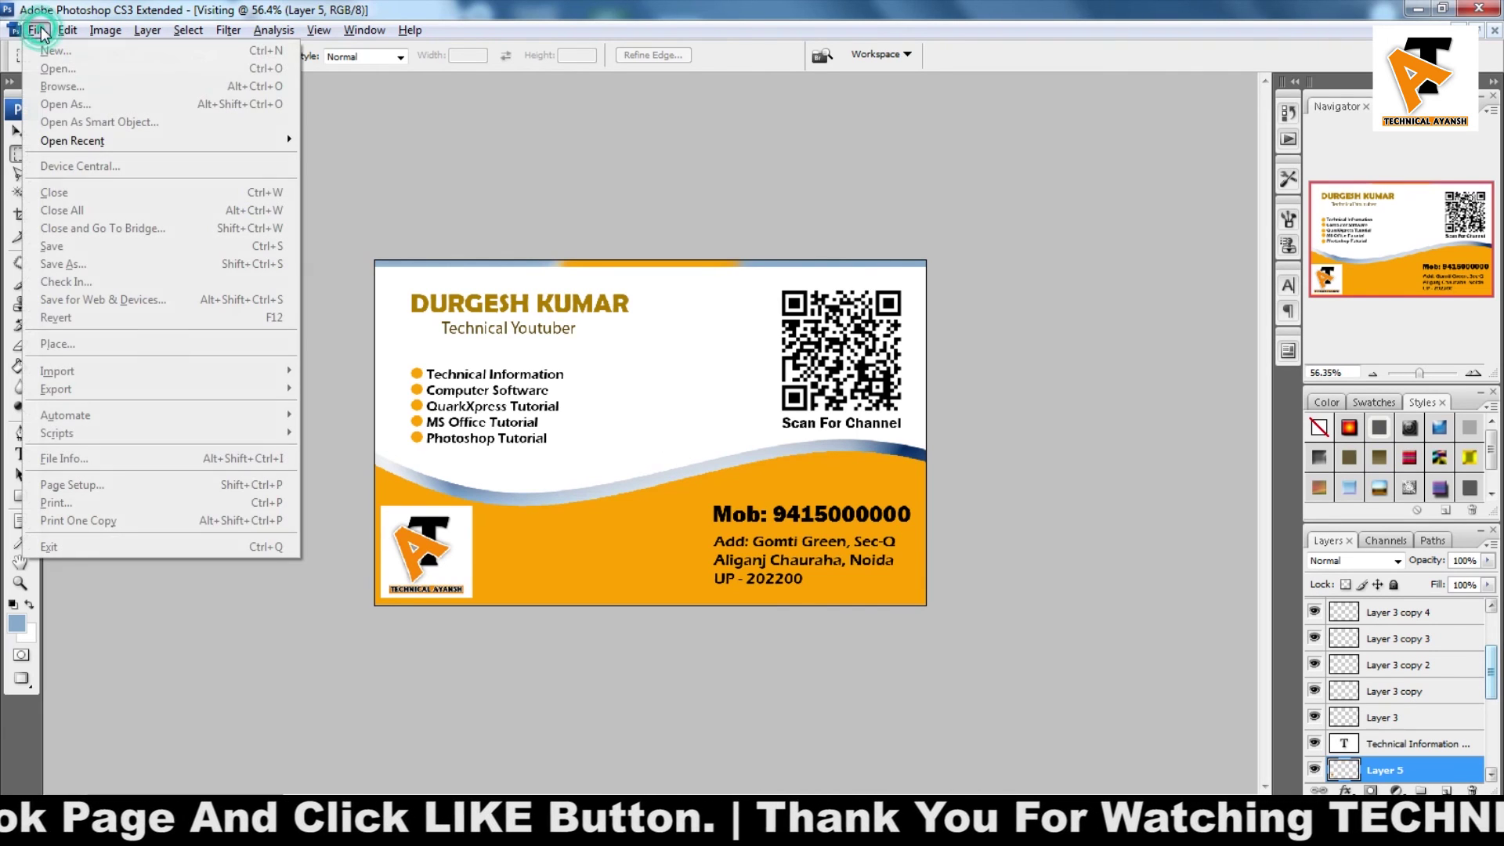
pyautogui.click(608, 168)
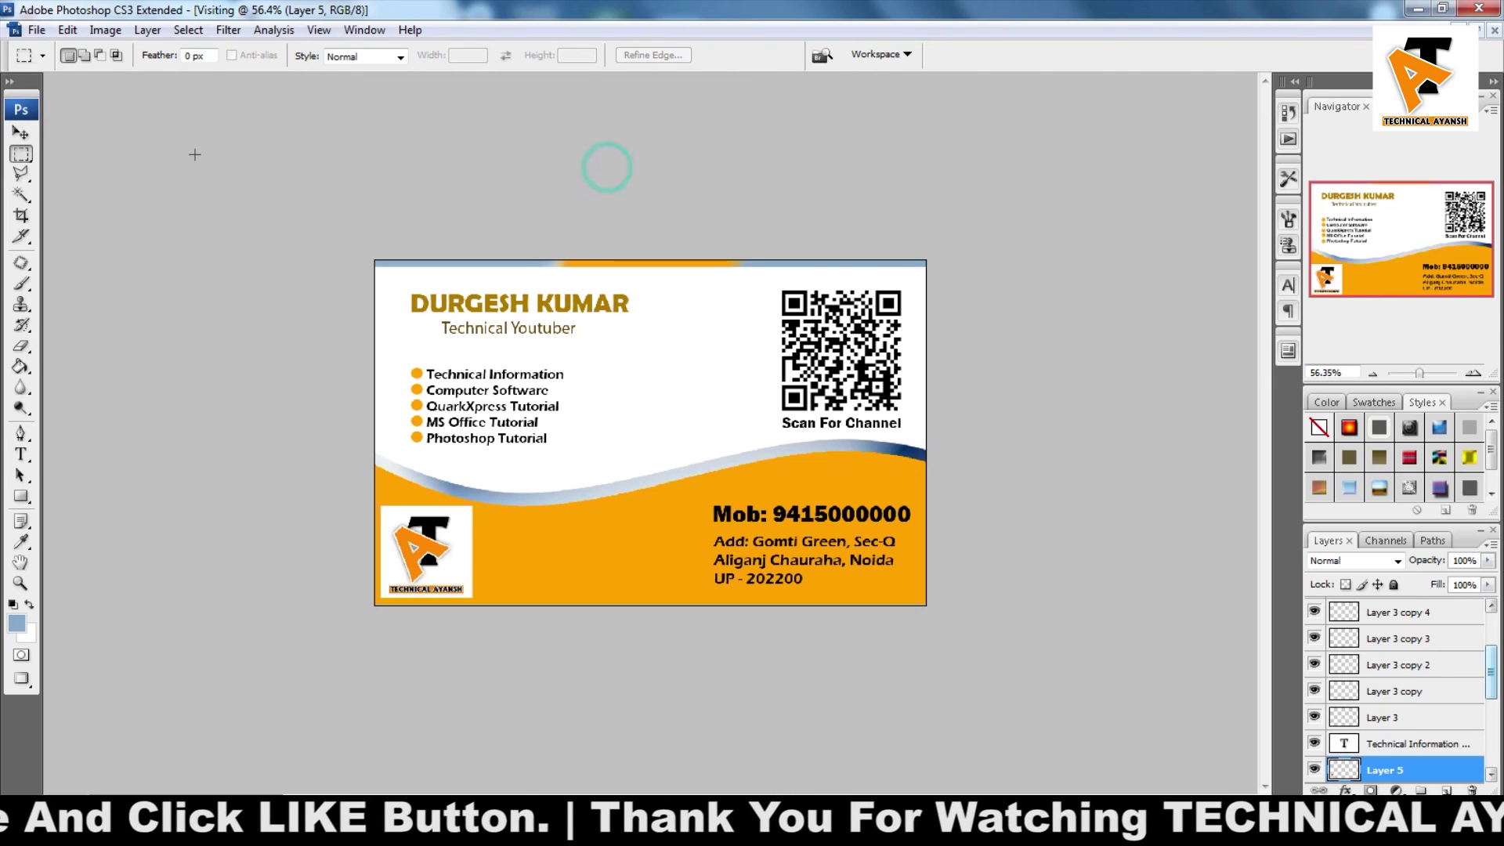
pyautogui.hotkey('ctrl', 'a')
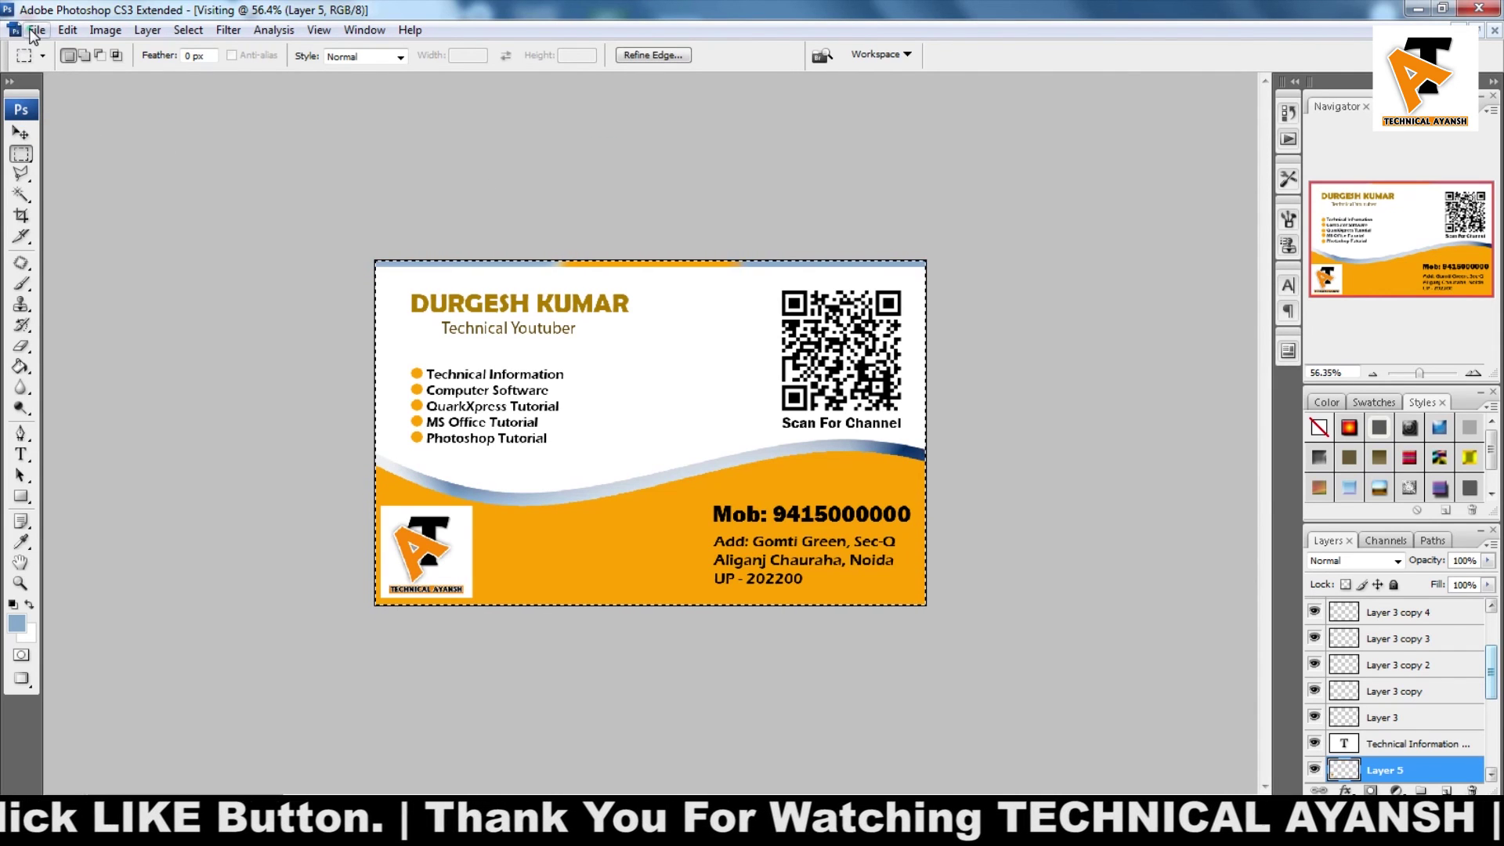
pyautogui.click(37, 30)
pyautogui.click(72, 266)
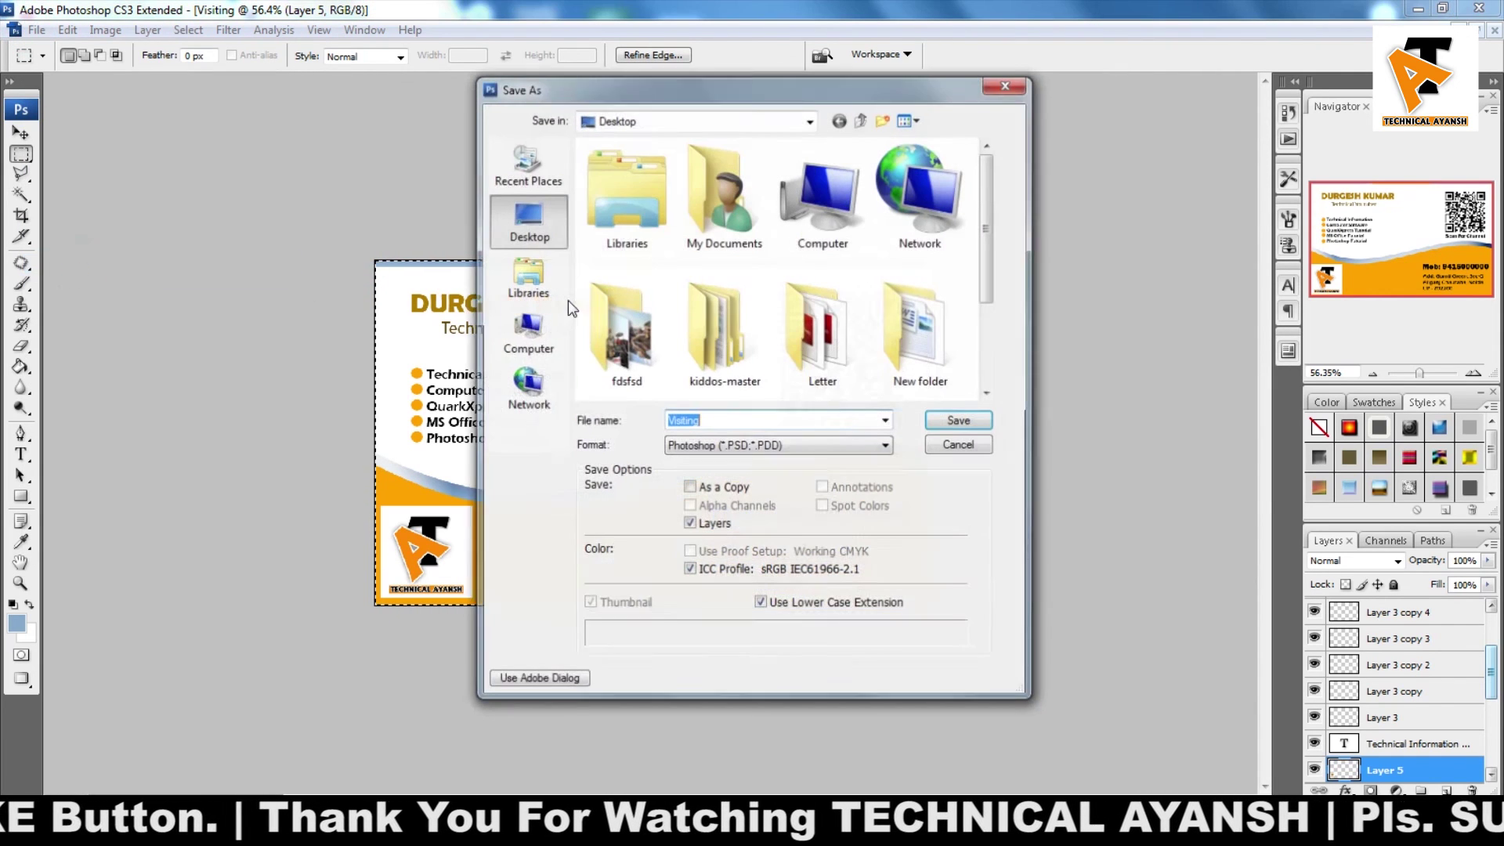
pyautogui.click(760, 453)
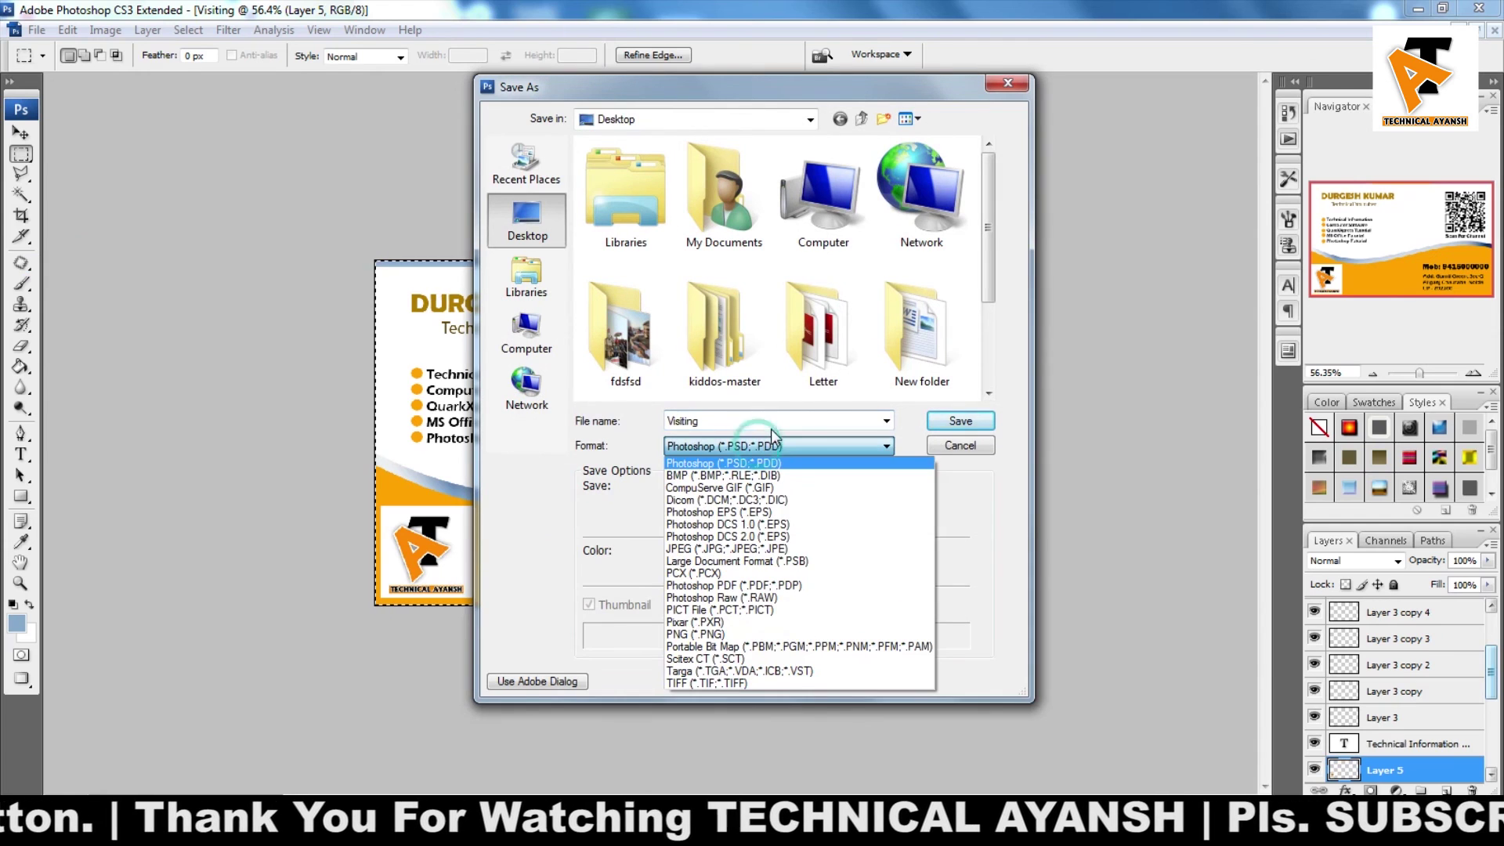
pyautogui.click(772, 548)
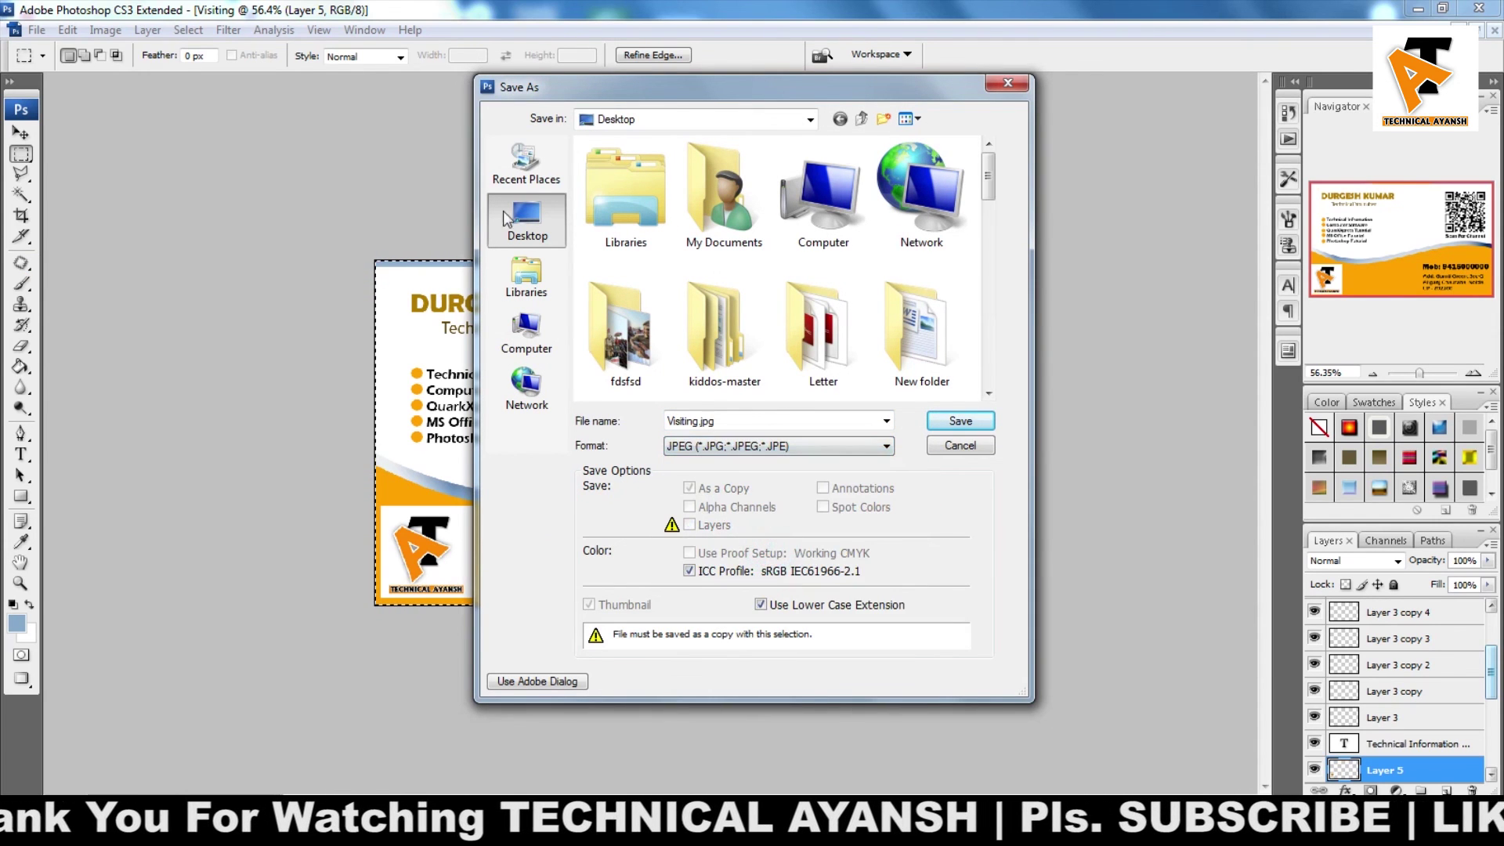
pyautogui.click(956, 420)
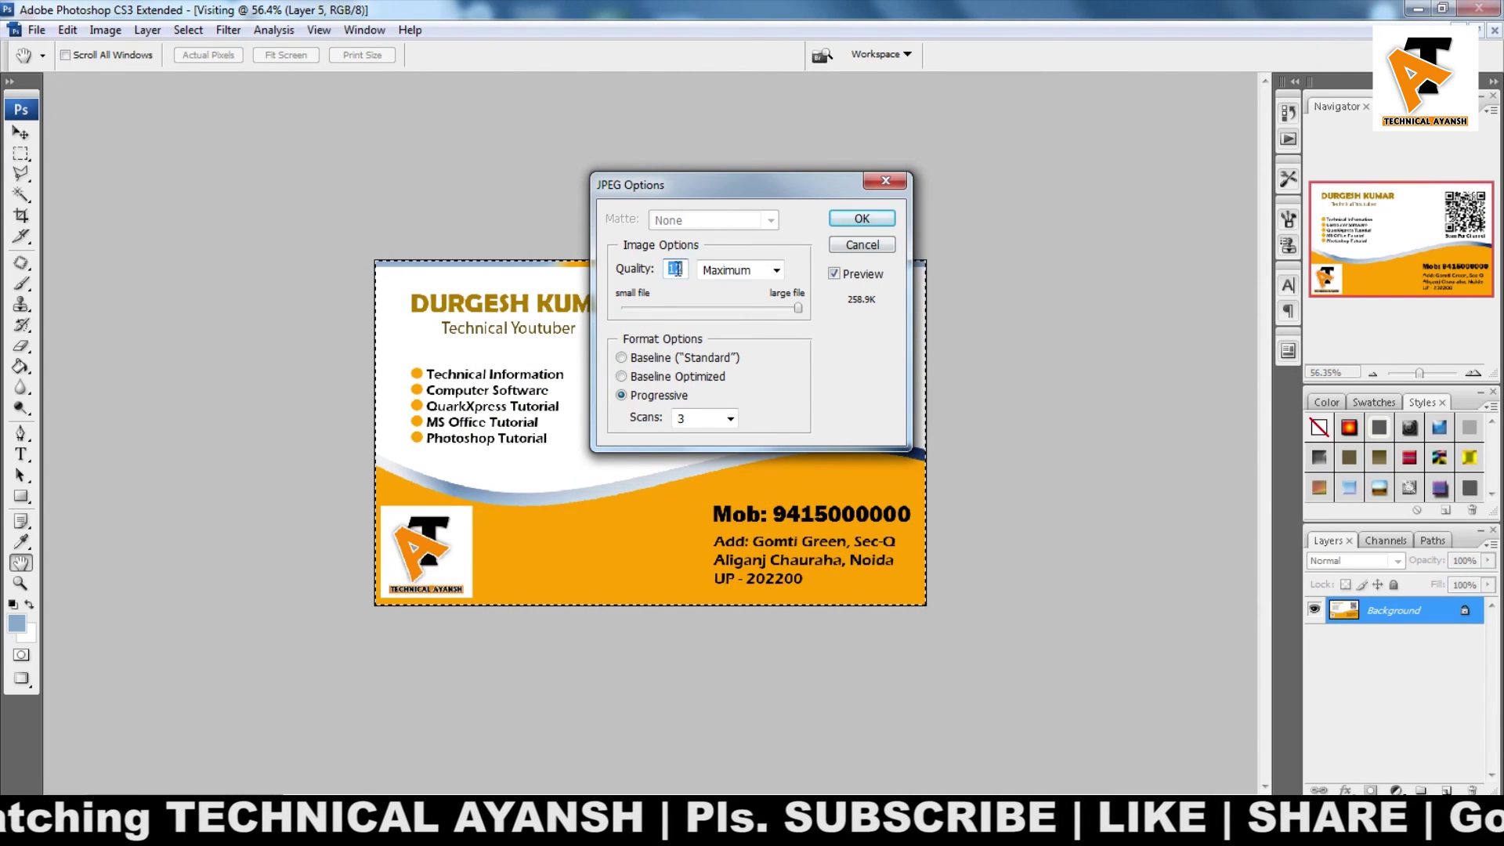
pyautogui.moveTo(799, 308)
pyautogui.mouseDown()
pyautogui.moveTo(771, 307)
pyautogui.moveTo(798, 308)
pyautogui.mouseUp()
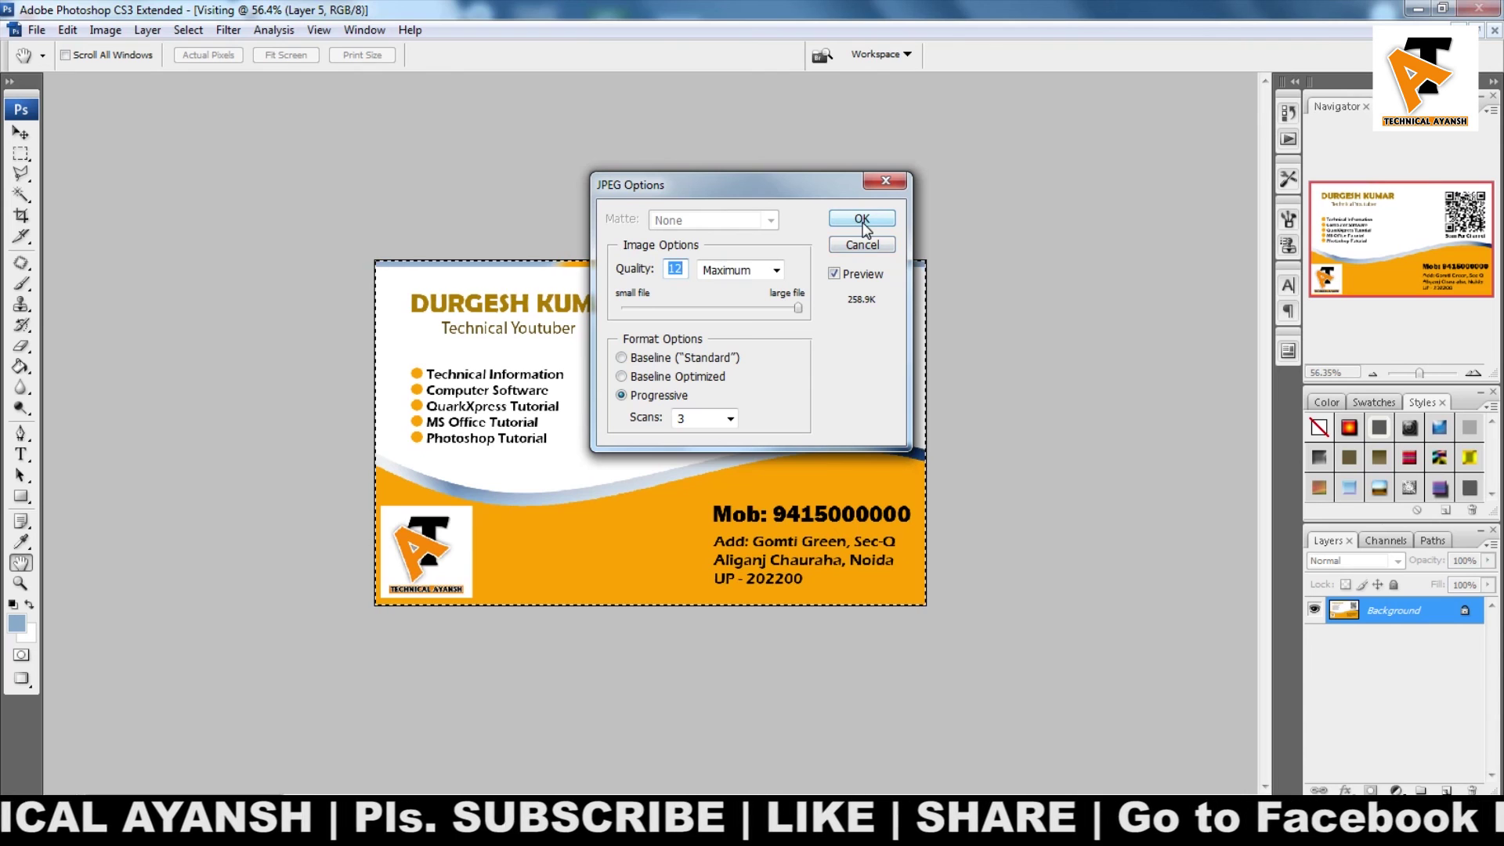
pyautogui.click(863, 221)
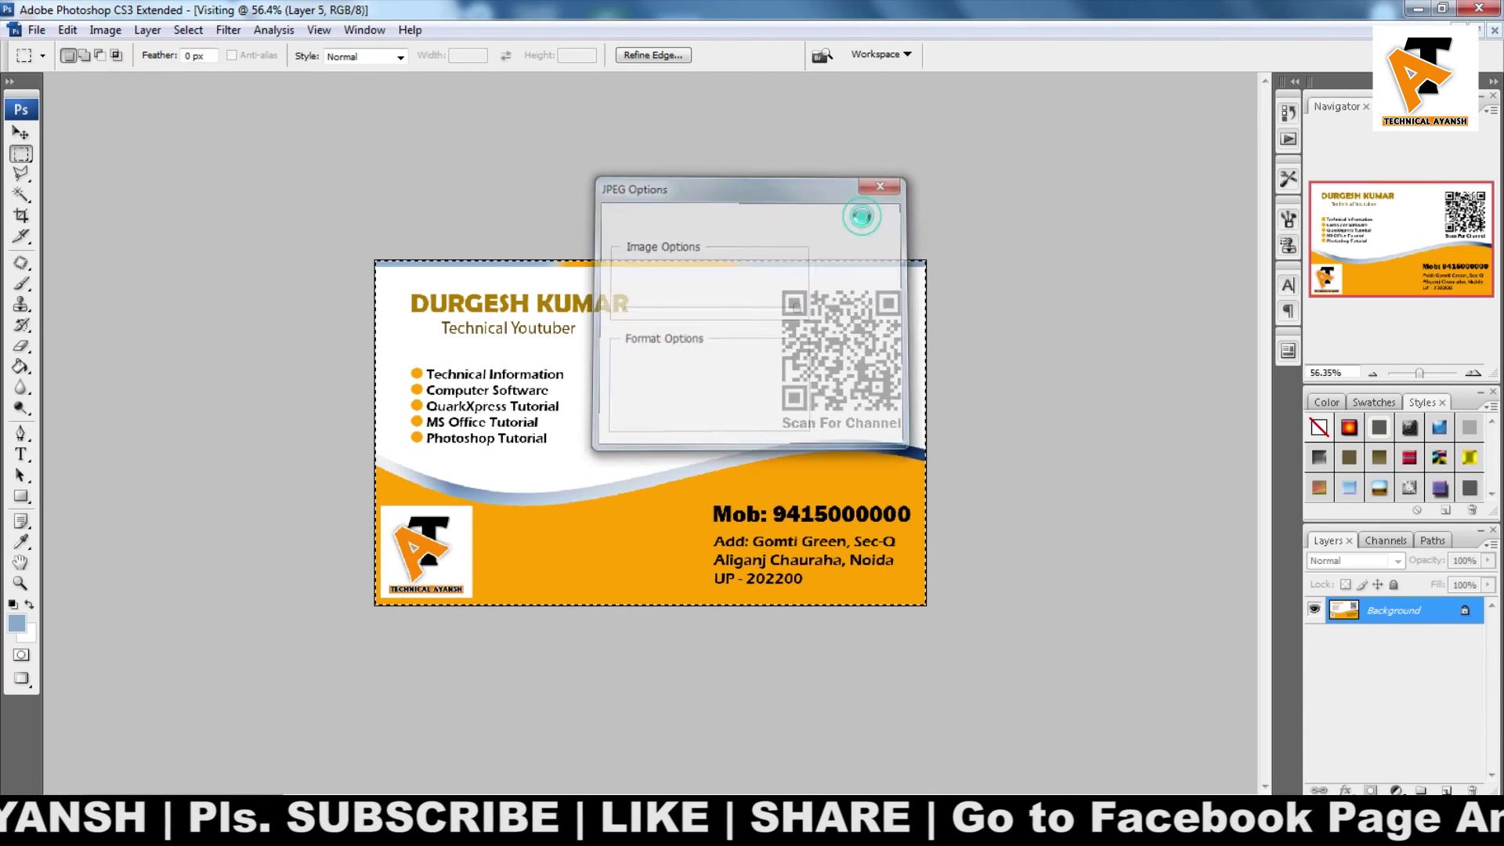
# Minimize Photoshop and open Visiting.jpg from the desktop in Windows Photo Viewer
pyautogui.click(1414, 15)
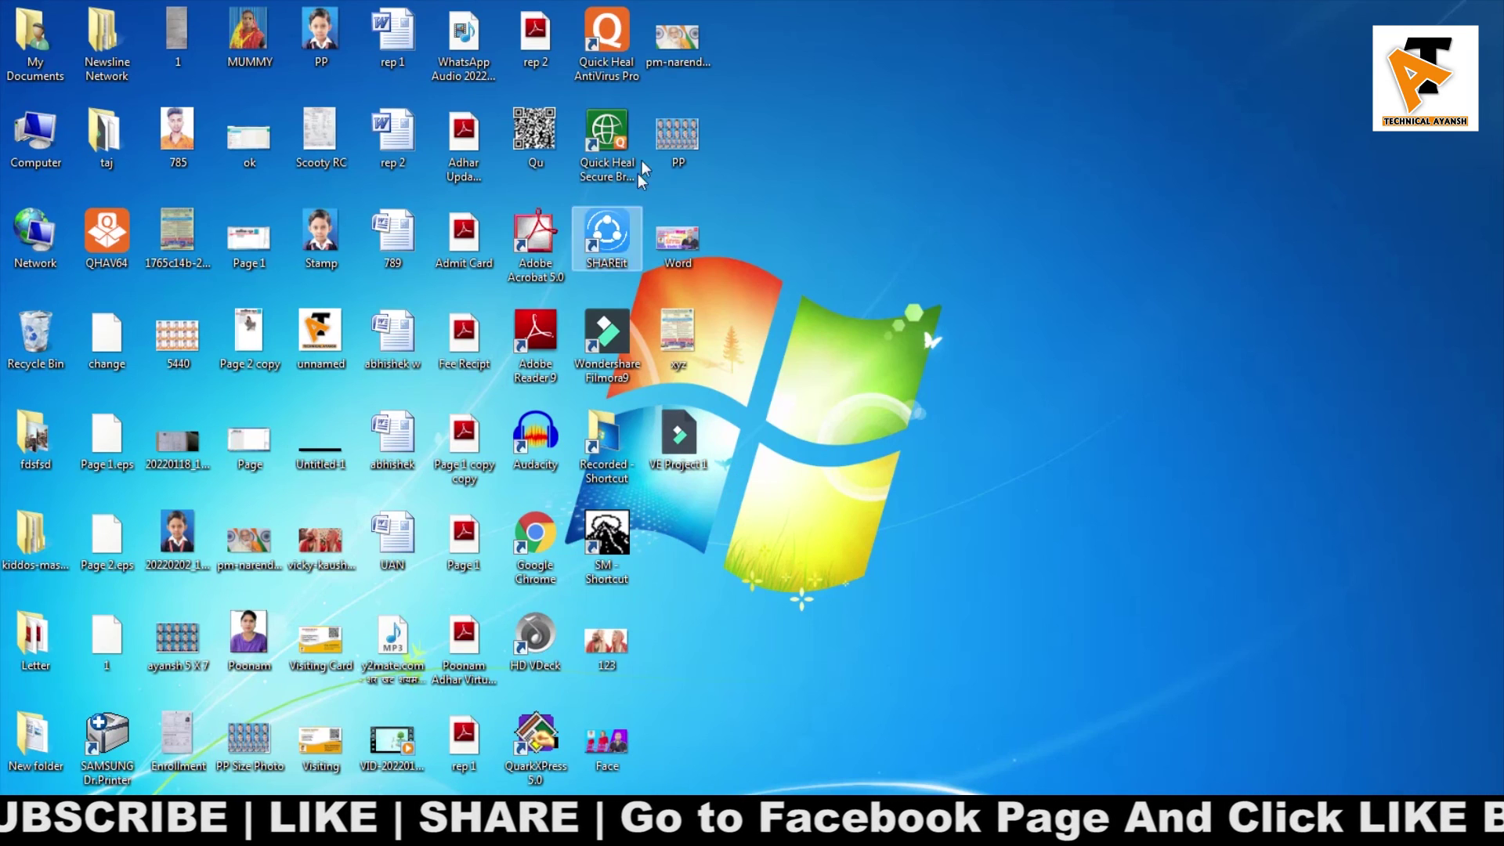
pyautogui.doubleClick(320, 736)
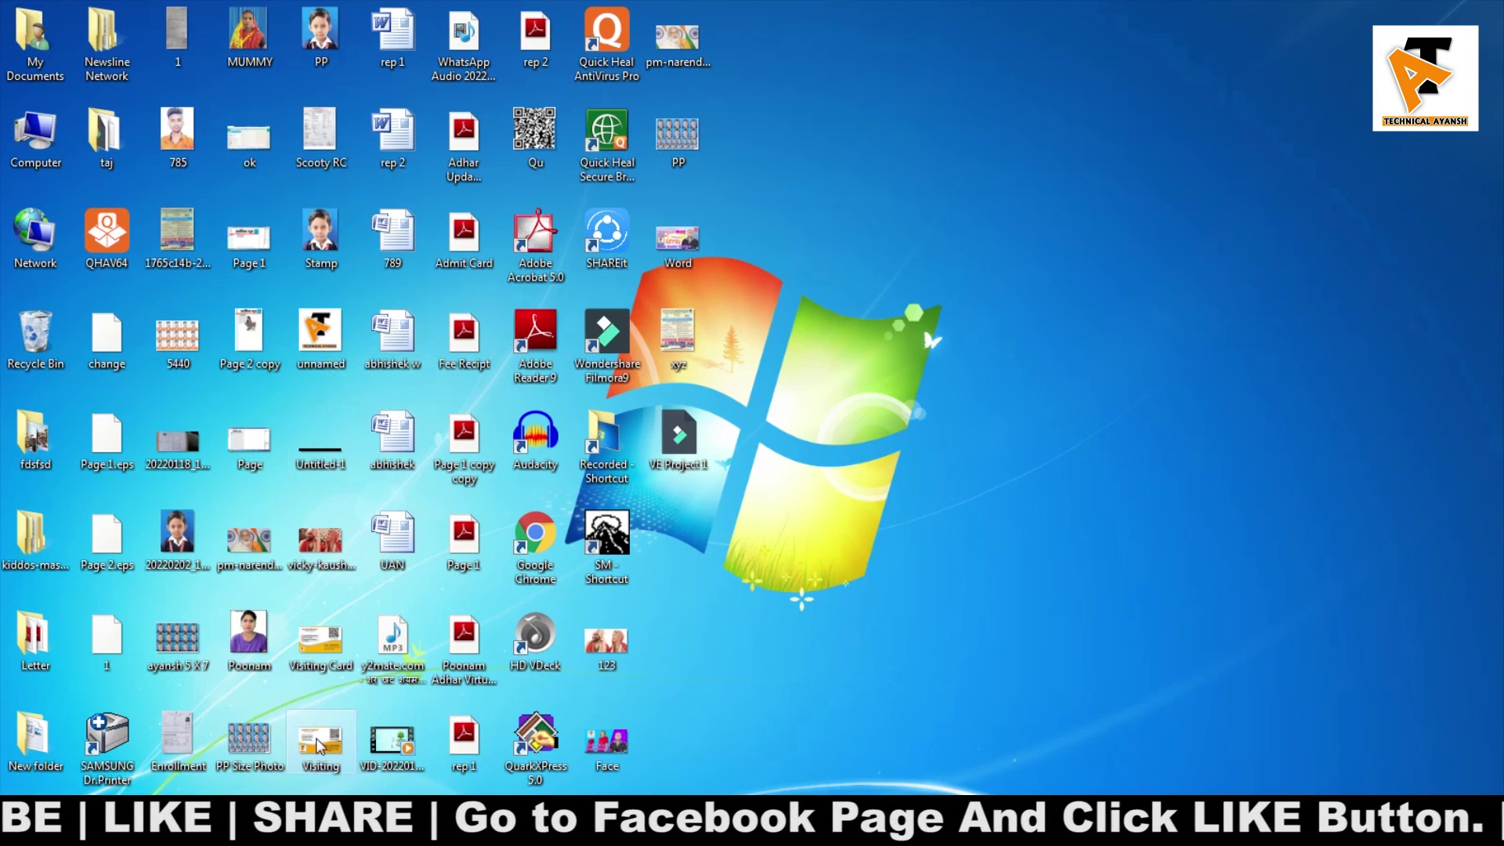